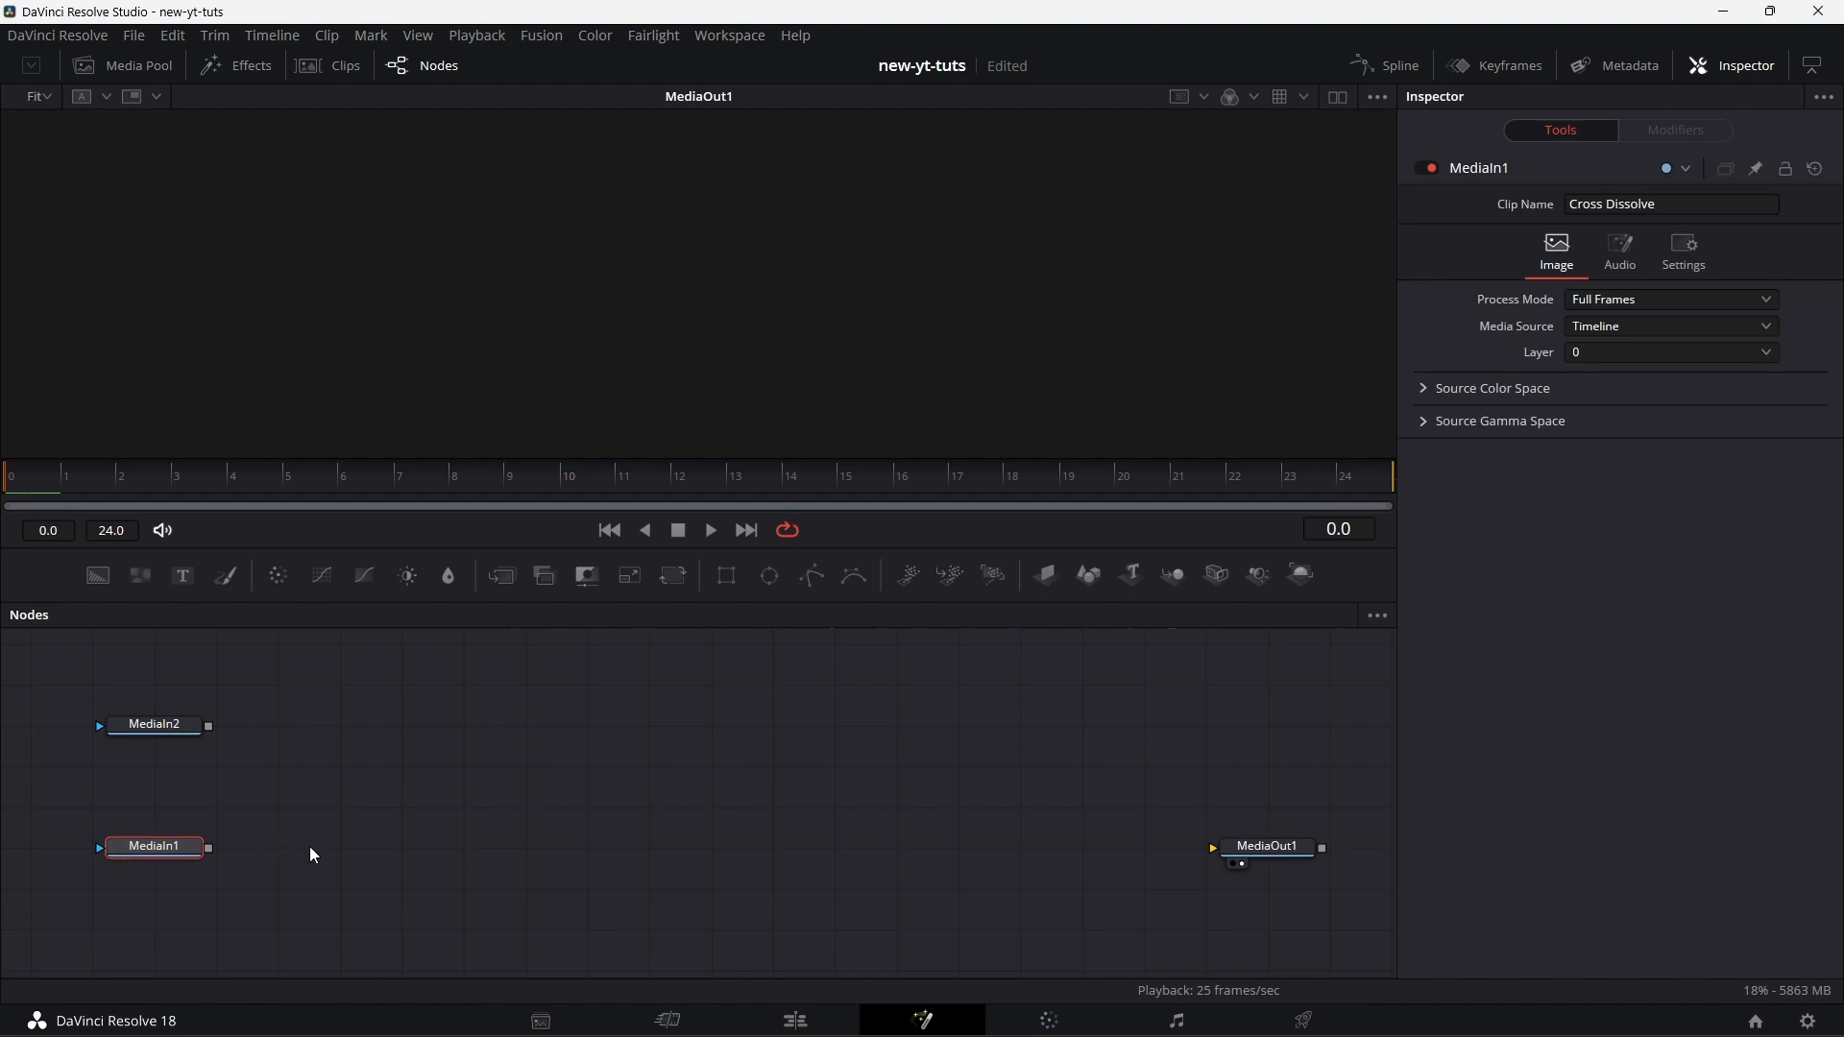
- Add a Drip node after MediaIn1 and show its output in the viewer
key("ctrl+space")
type("timesp")
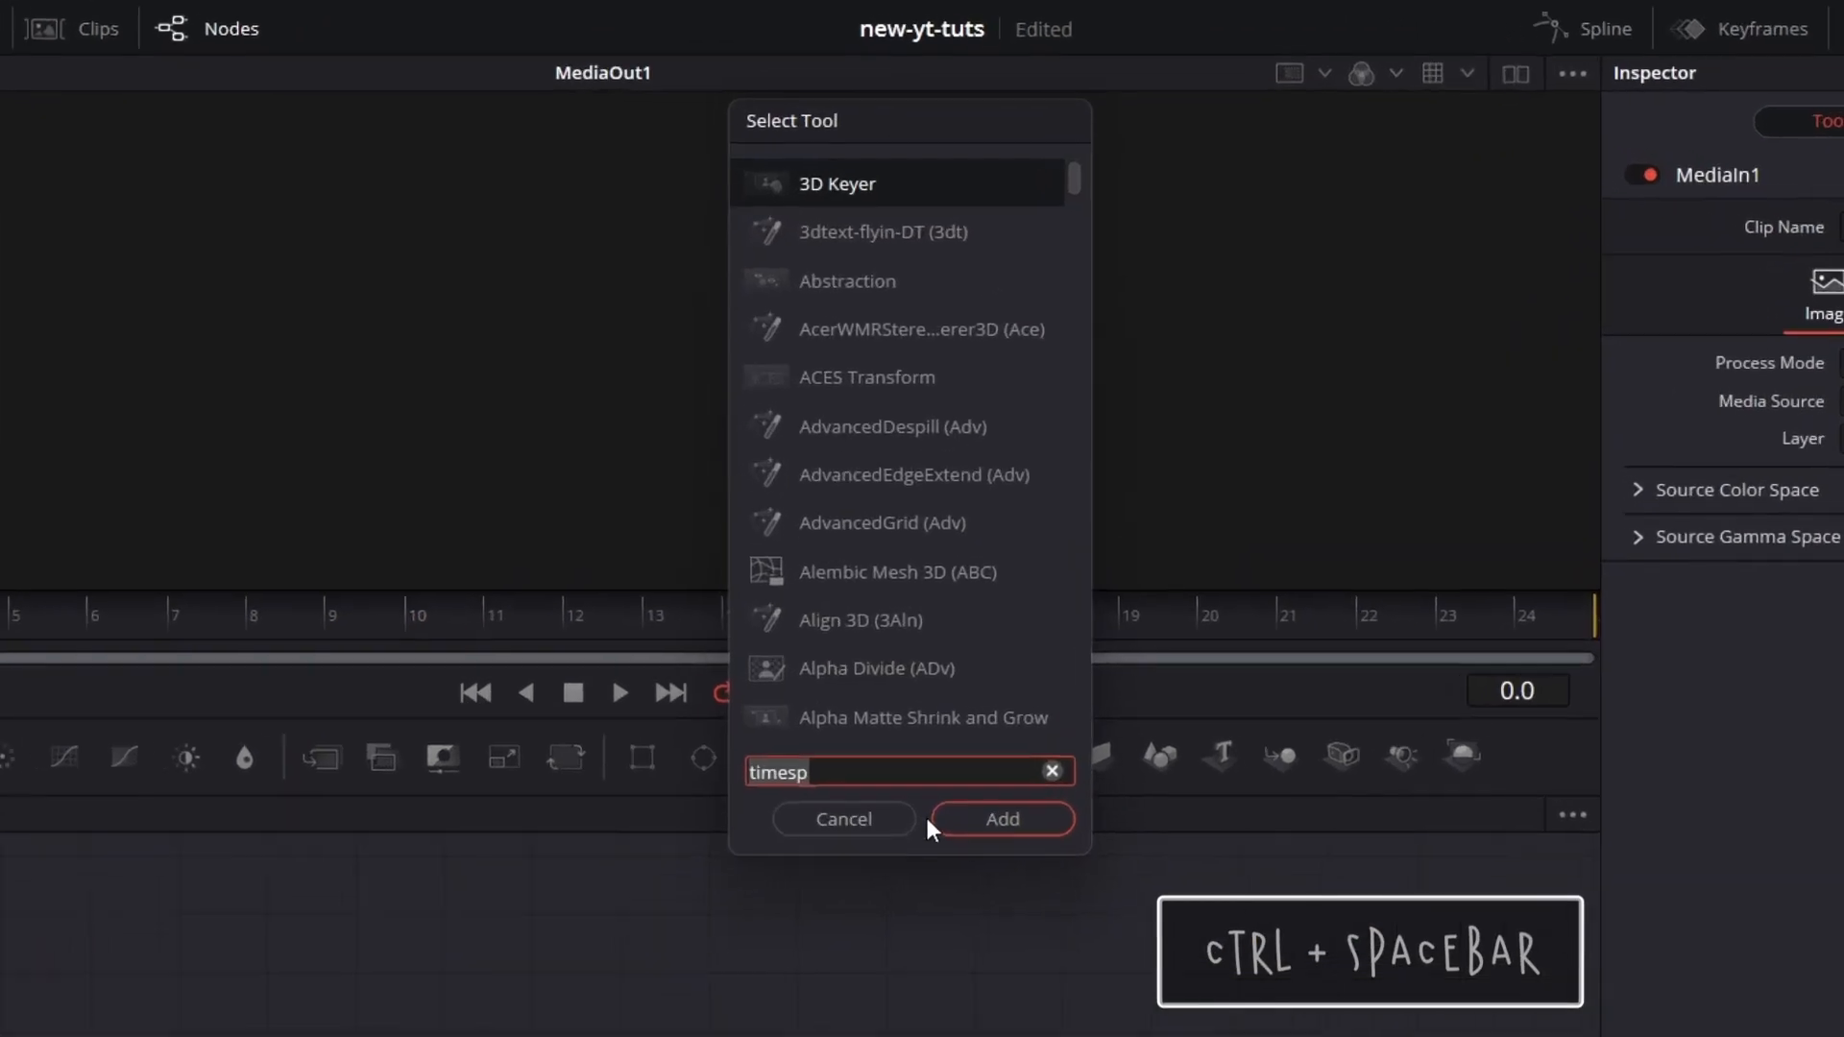
key("BackSpace")
key("BackSpace")
key("BackSpace")
key("BackSpace")
key("BackSpace")
key("BackSpace")
type("drip")
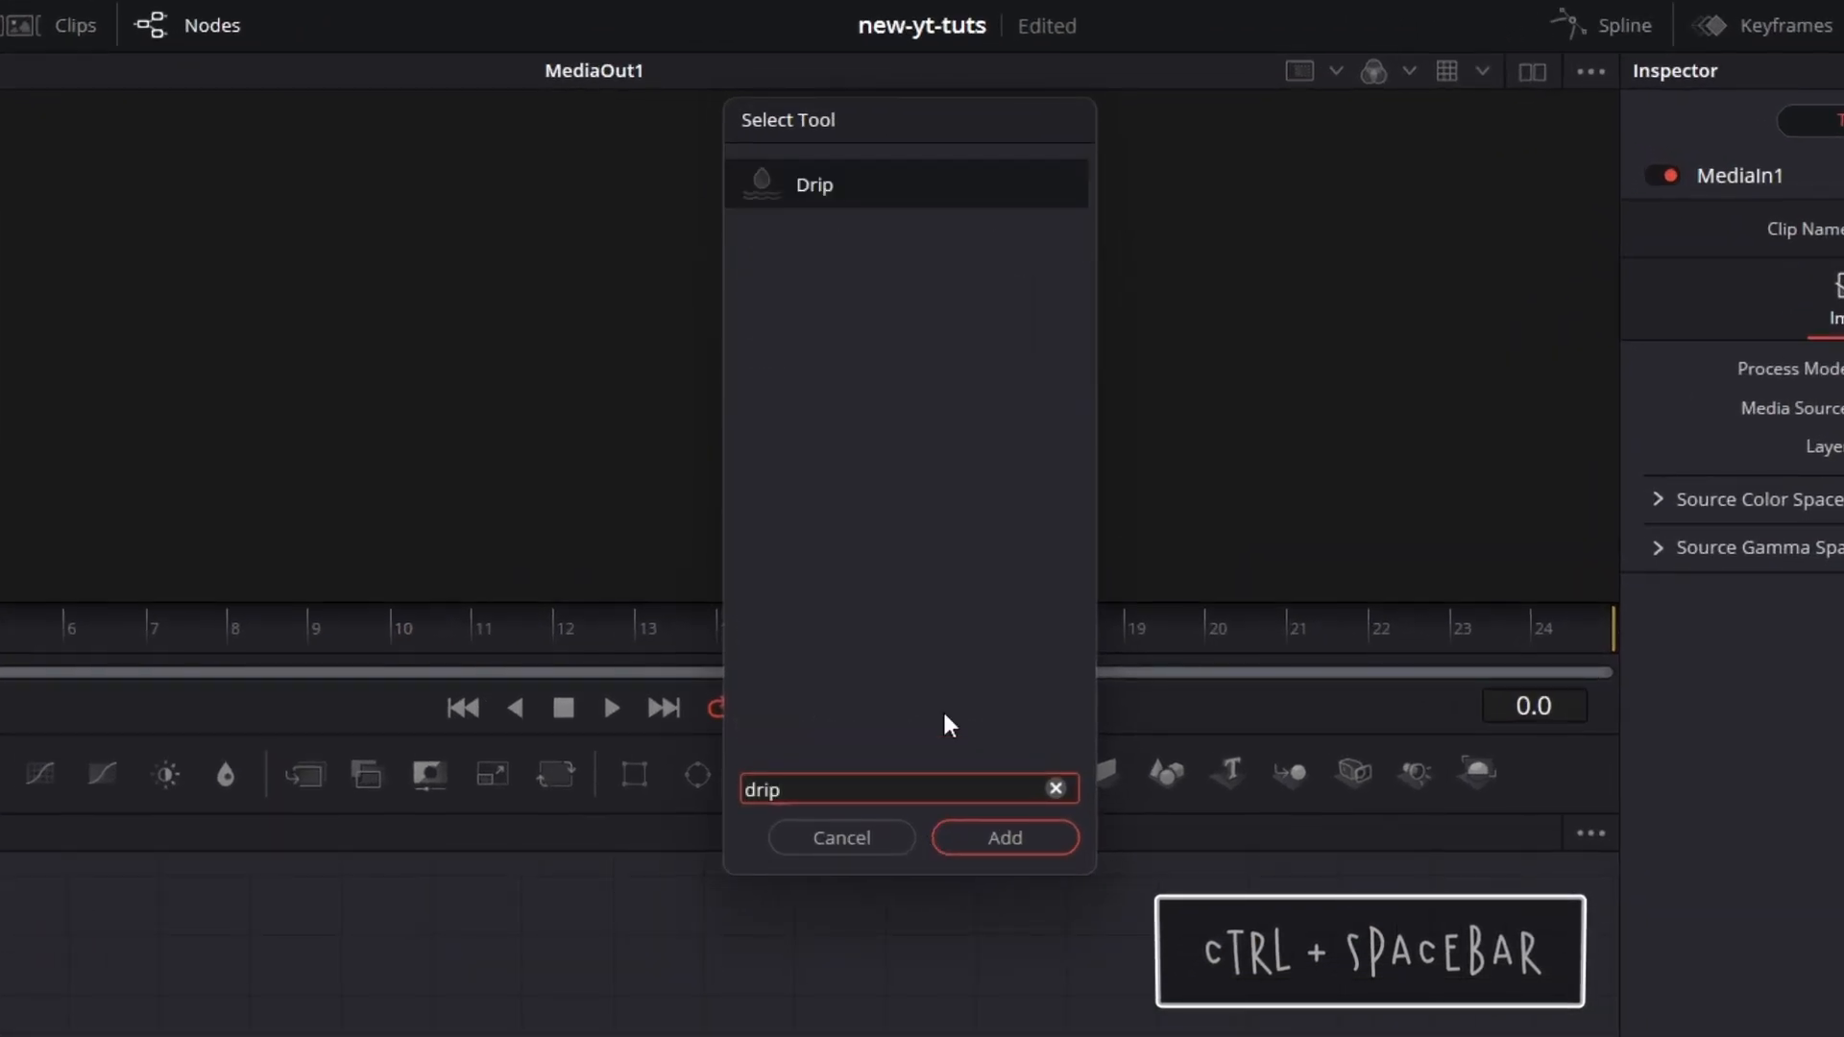
left_click(983, 844)
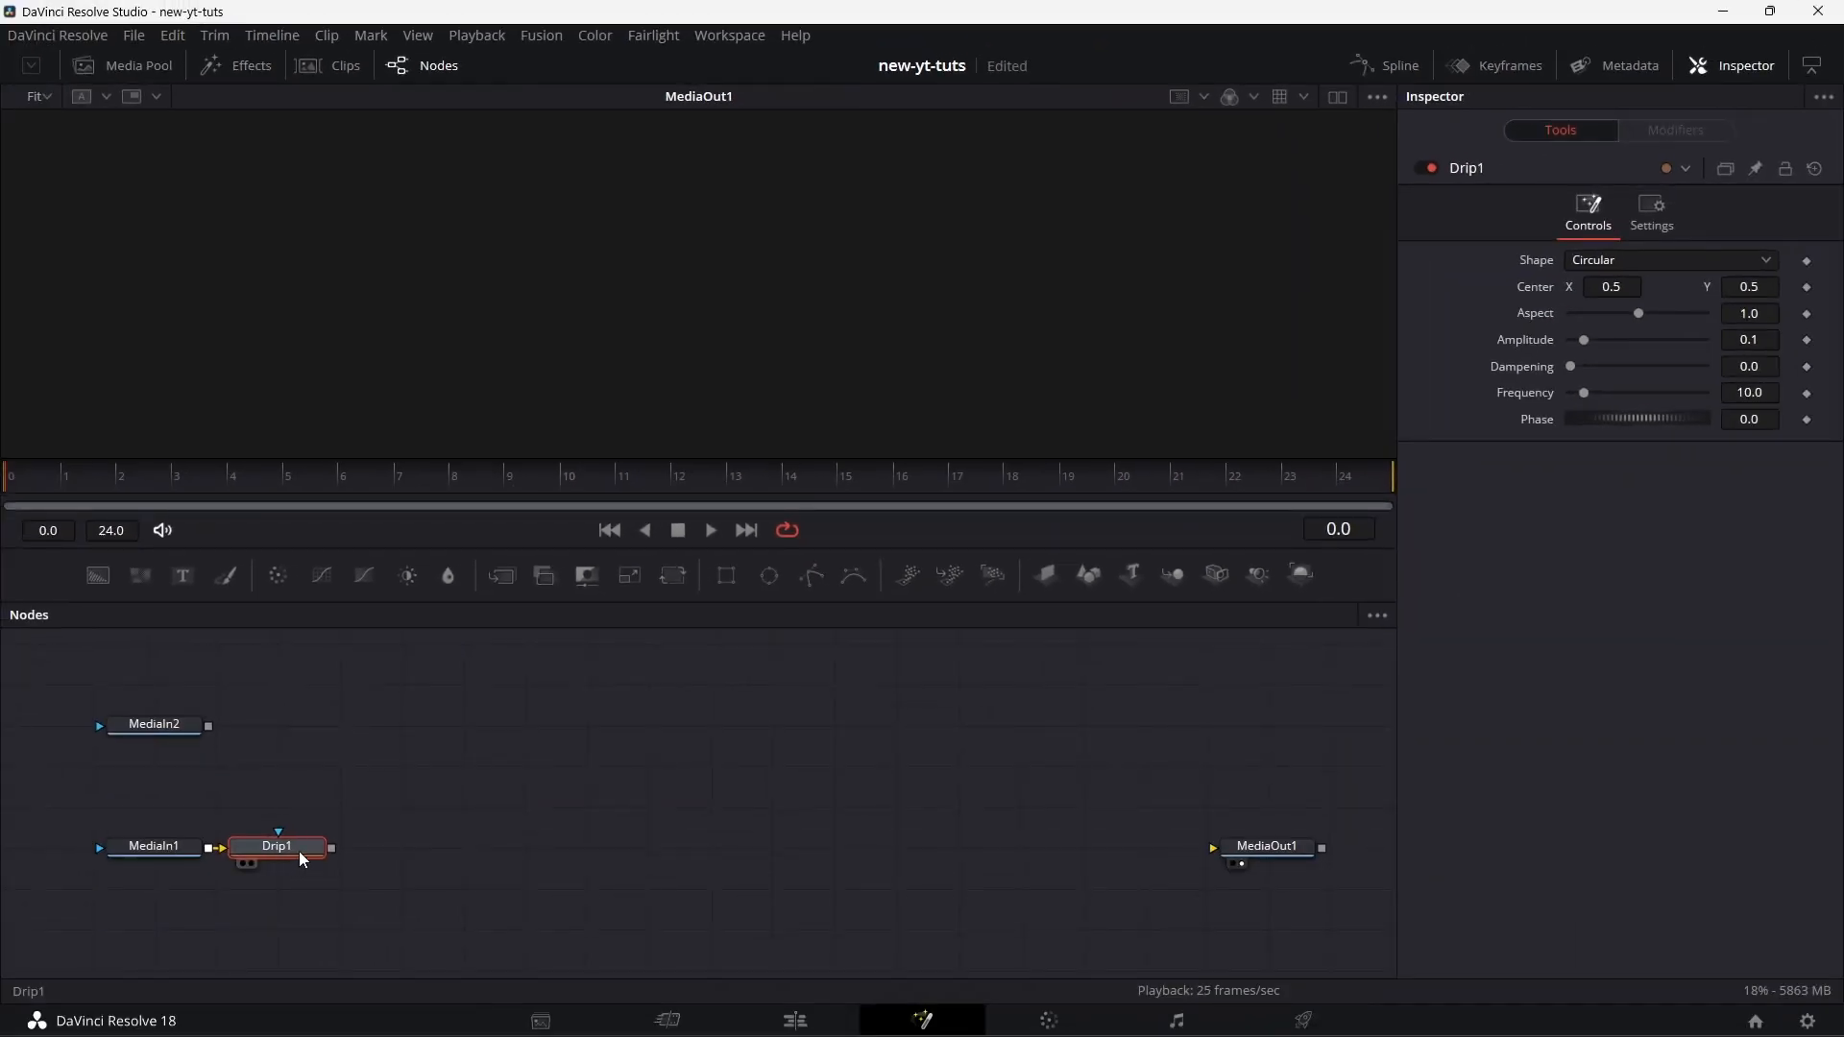
left_click_drag(339, 848, 718, 343)
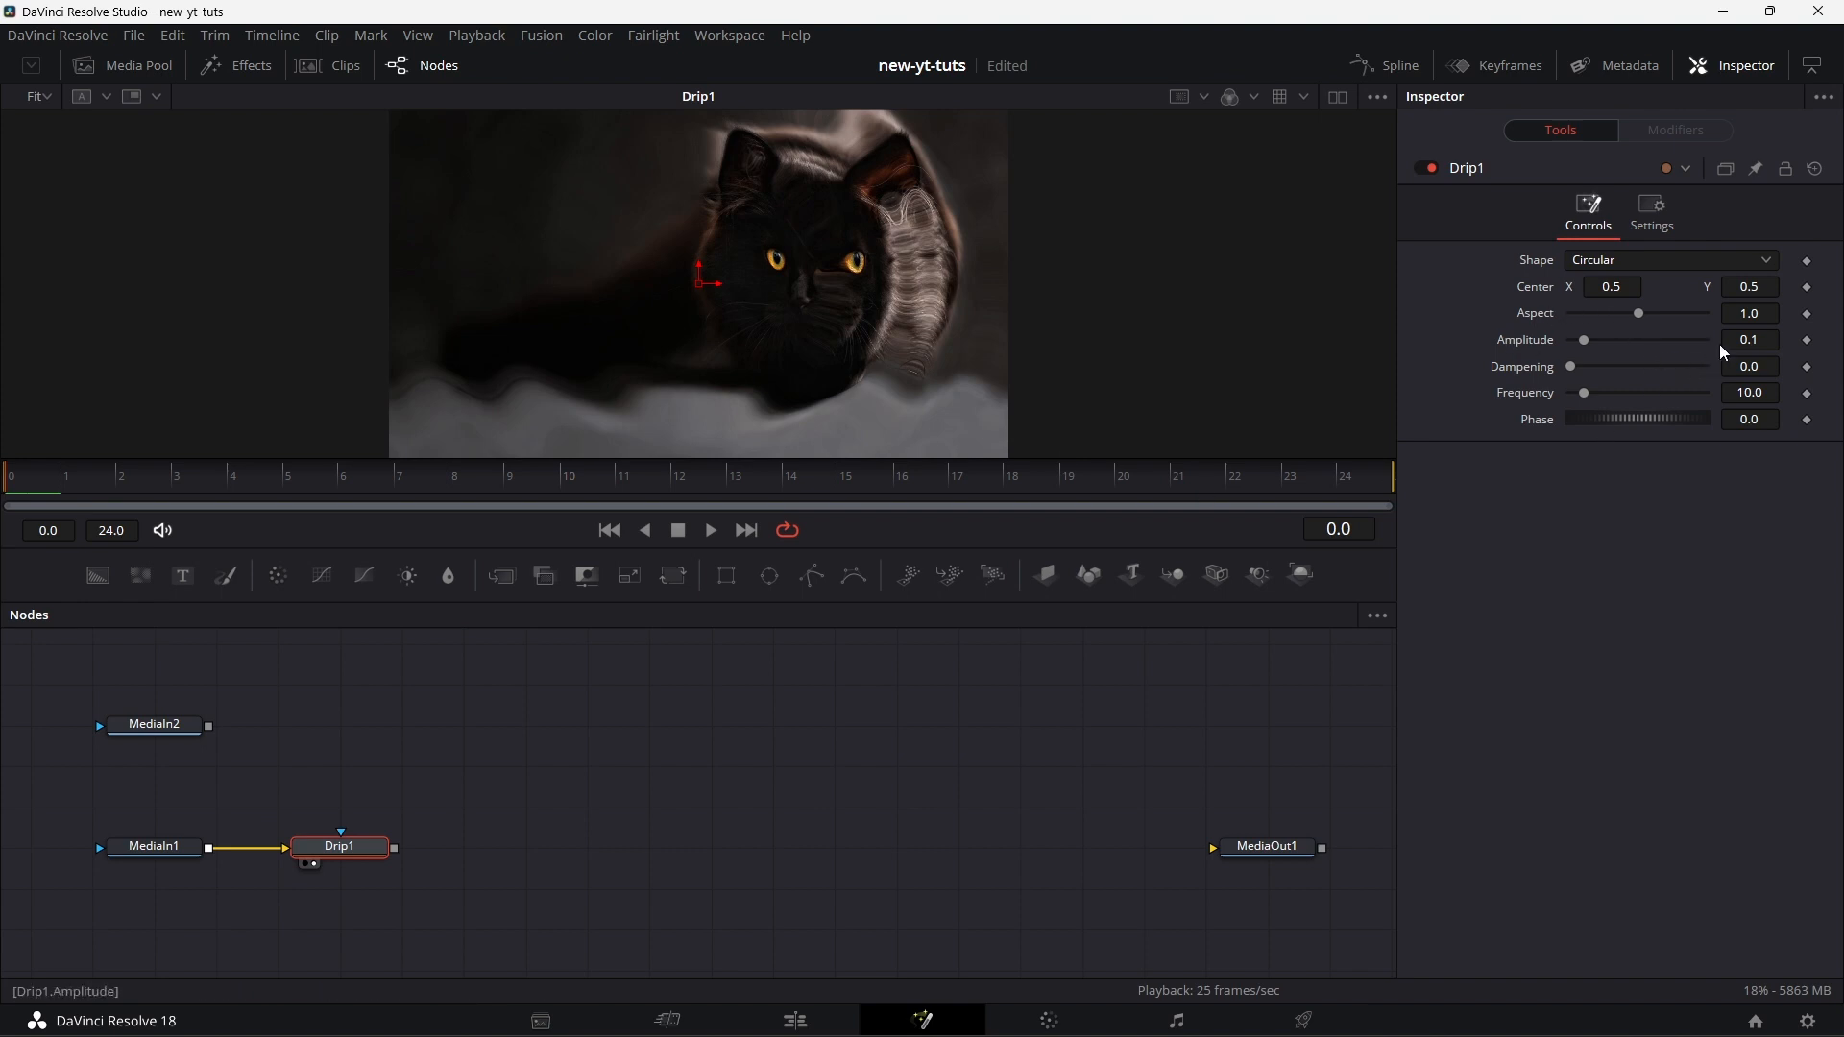
- Animate the Drip node's Amplitude and Phase with Anim Curves modifiers
right_click(1531, 343)
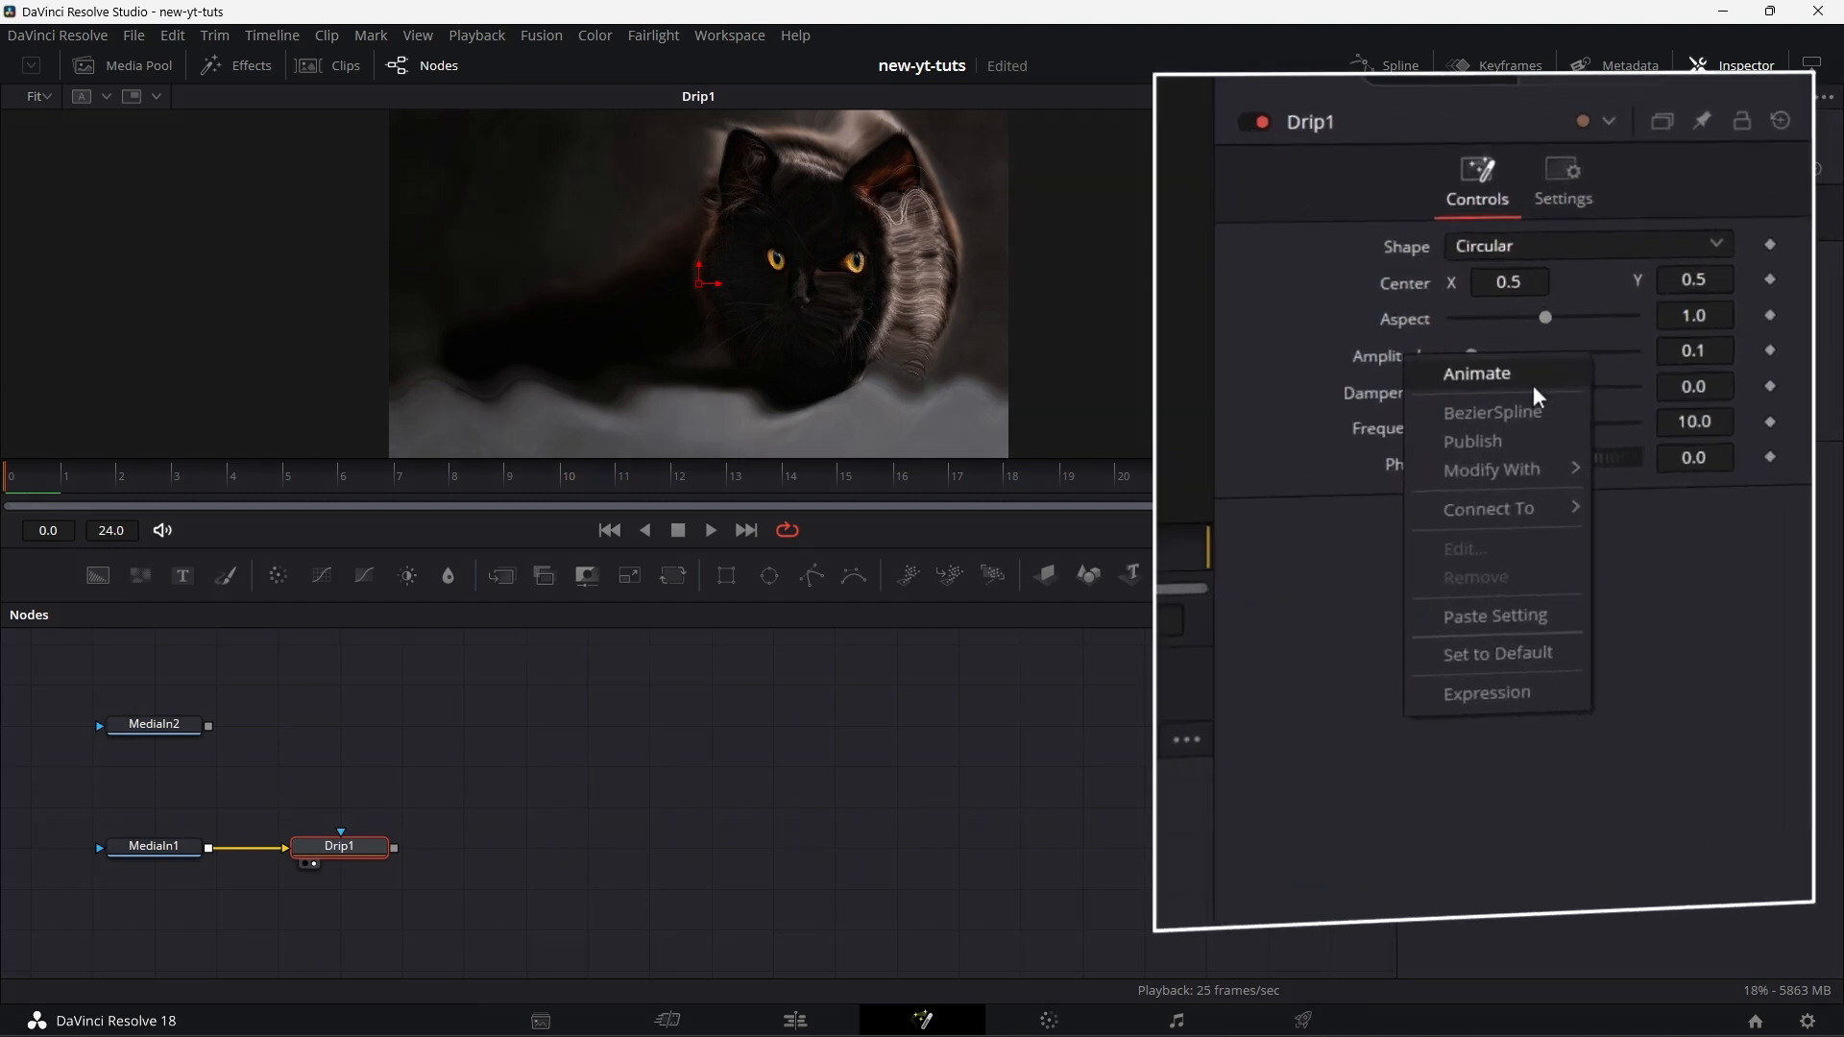
mouse_move(1500, 488)
left_click(1224, 486)
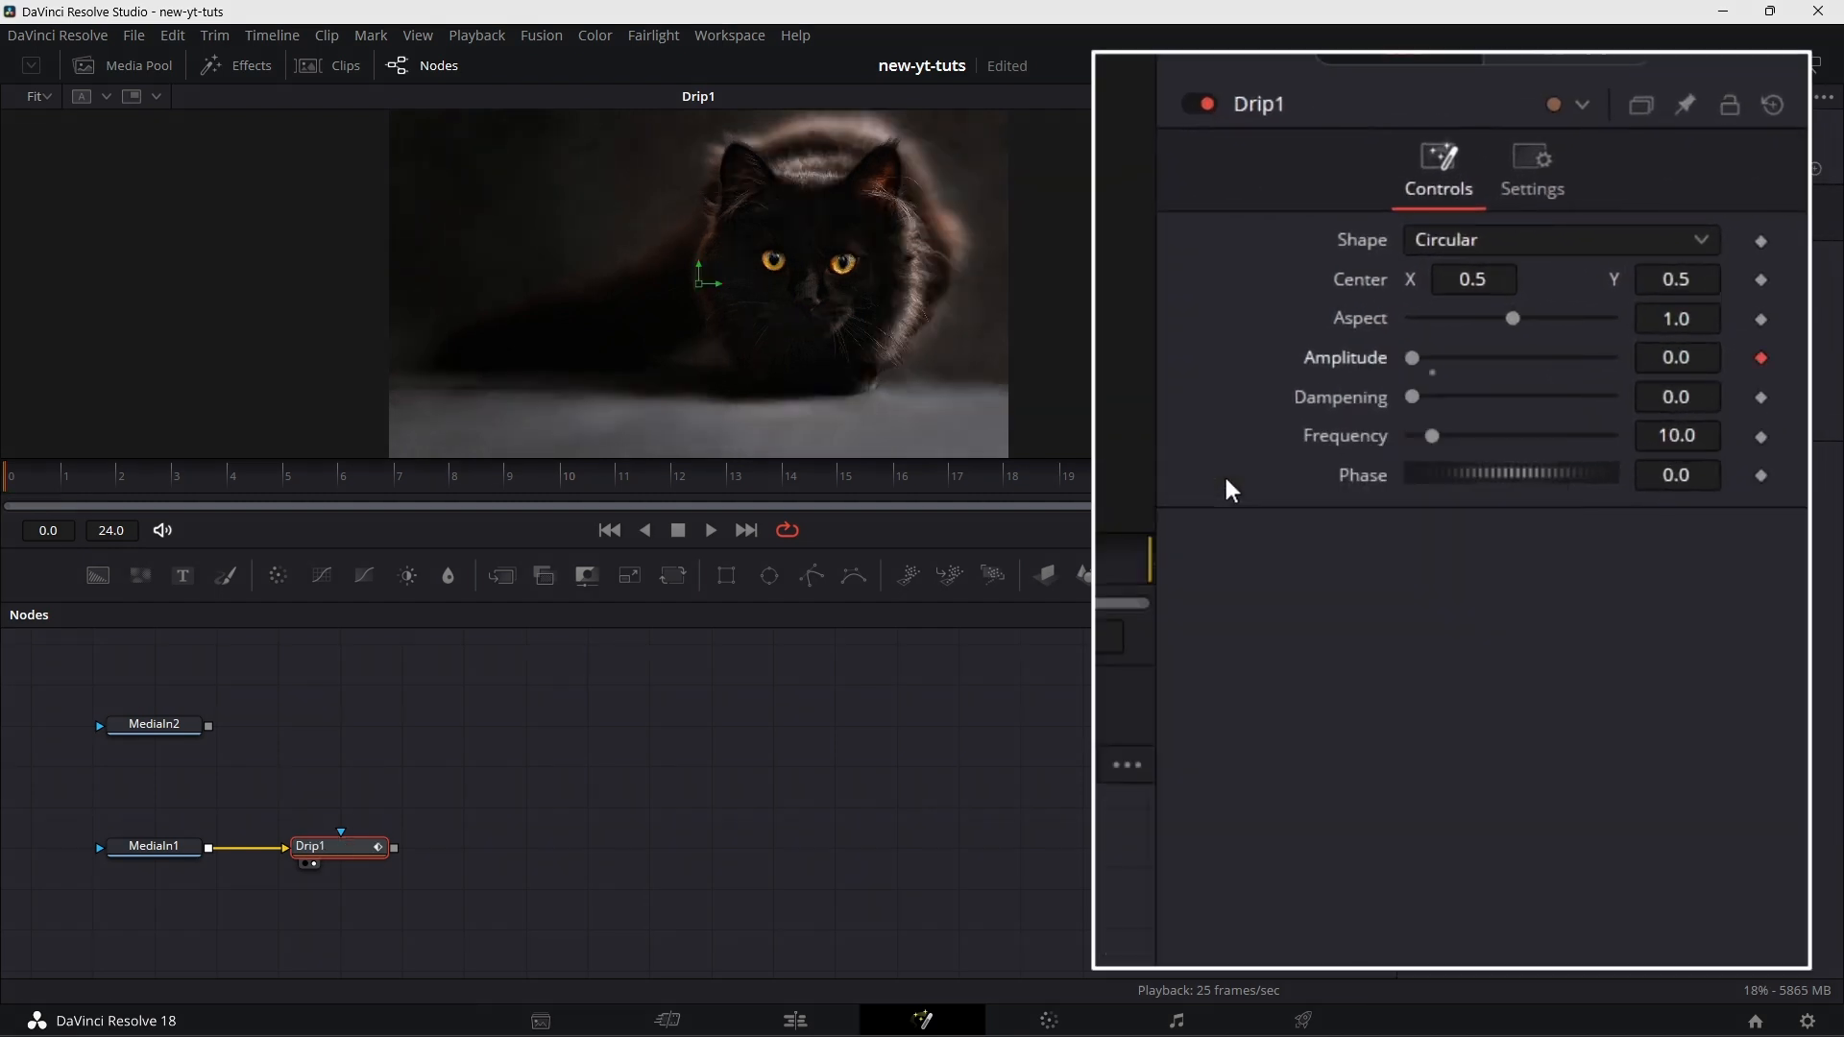
right_click(1364, 481)
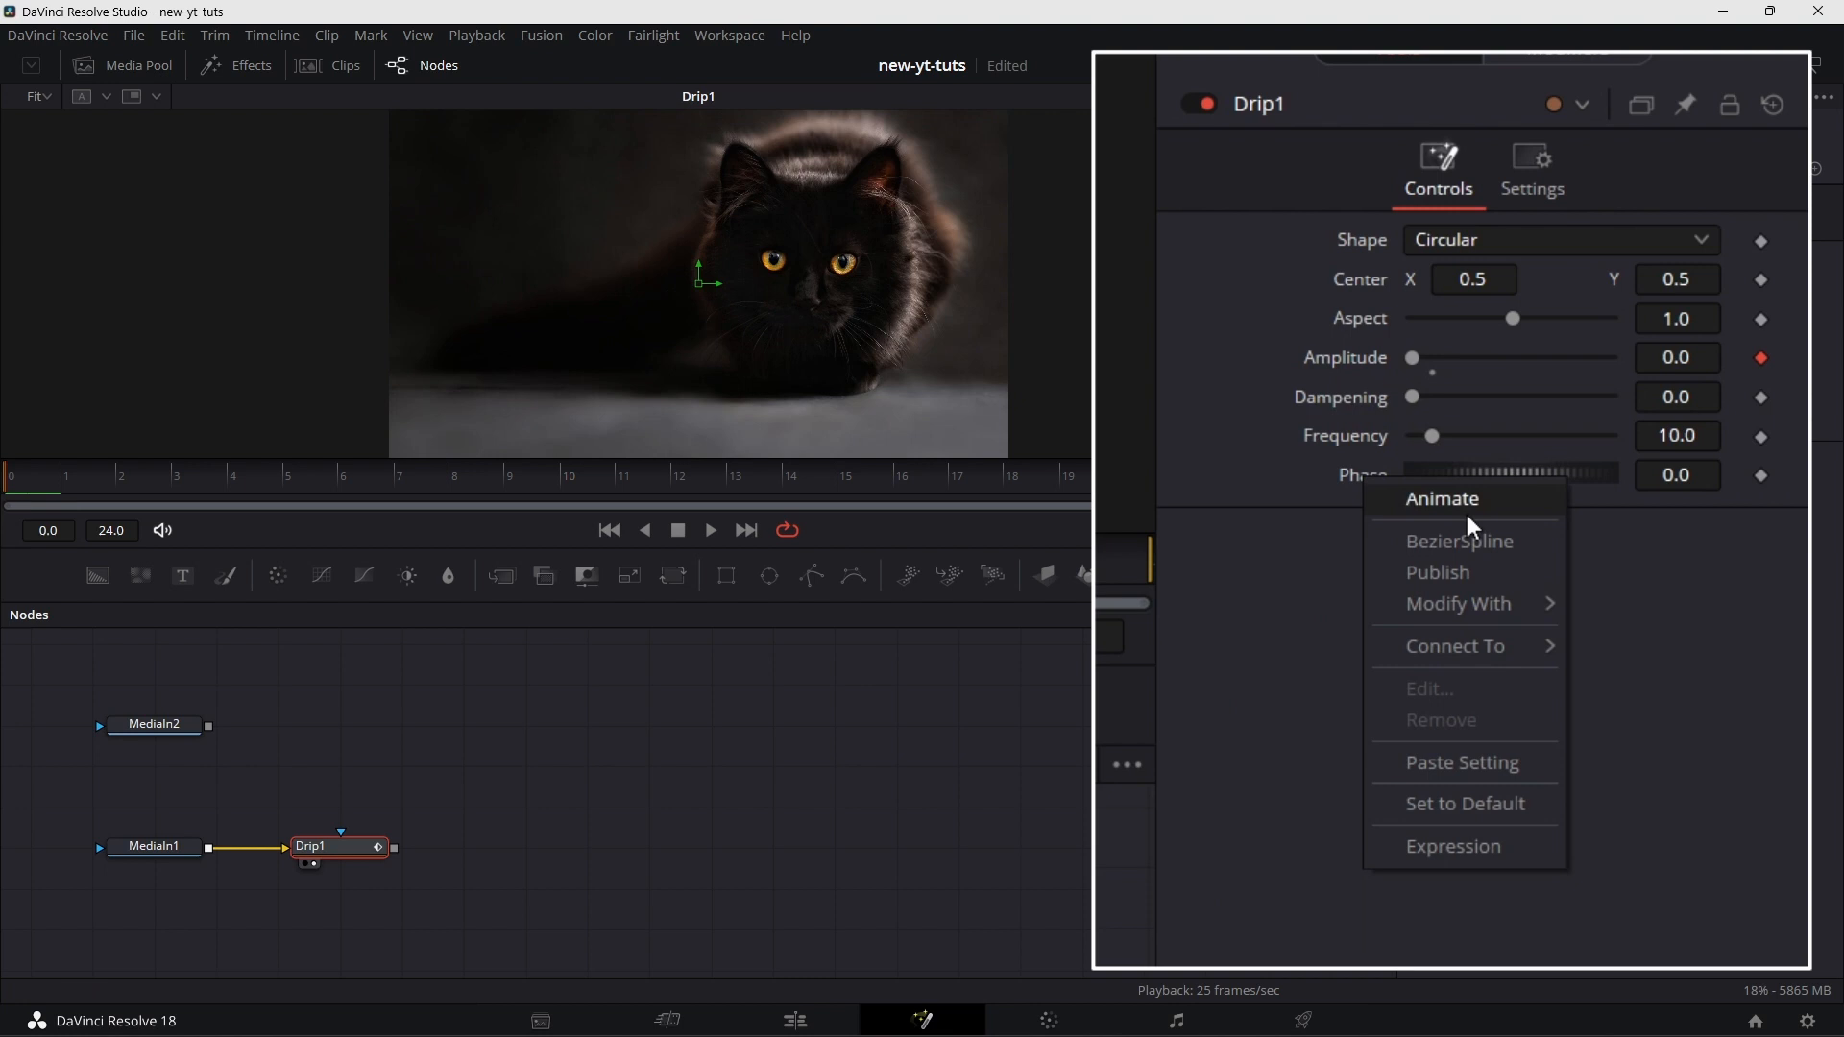
mouse_move(1423, 615)
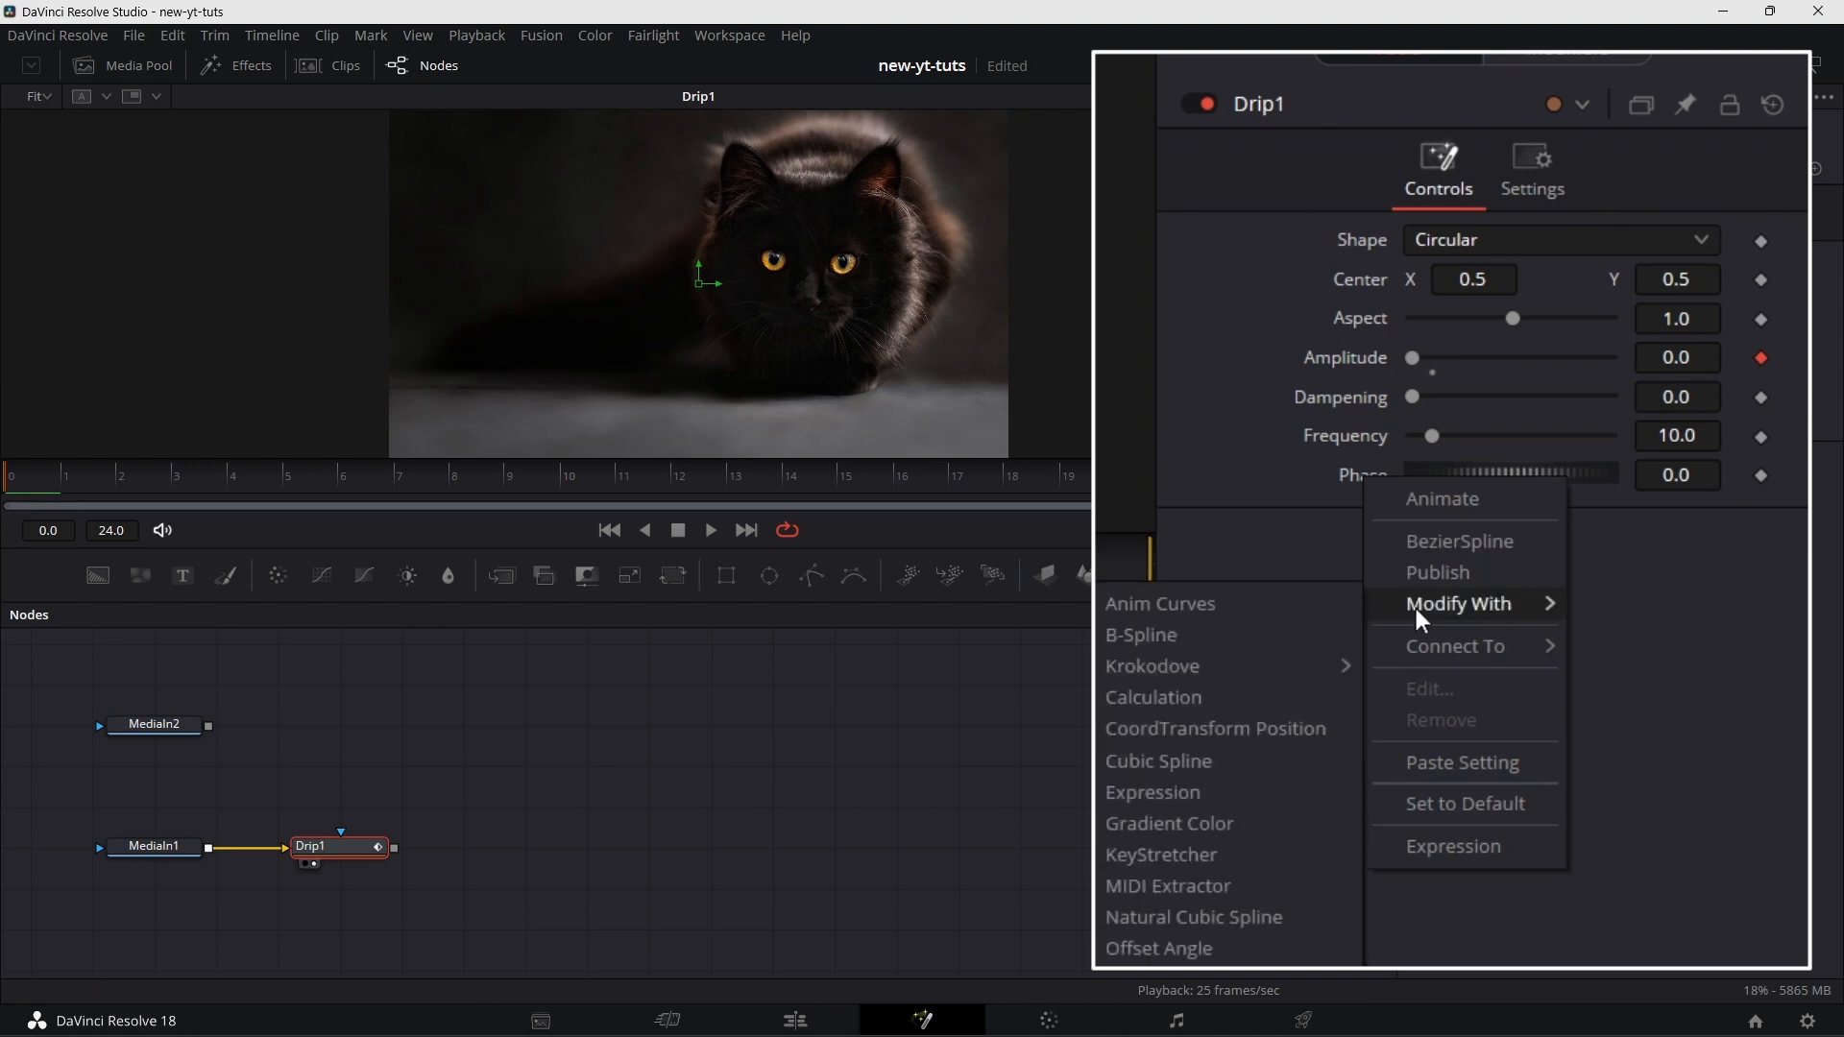
left_click(1208, 591)
- Set the Drip node's Frequency to 1.5, play back the animation and return to the first frame
double_click(1707, 426)
type("1.5")
key("Tab")
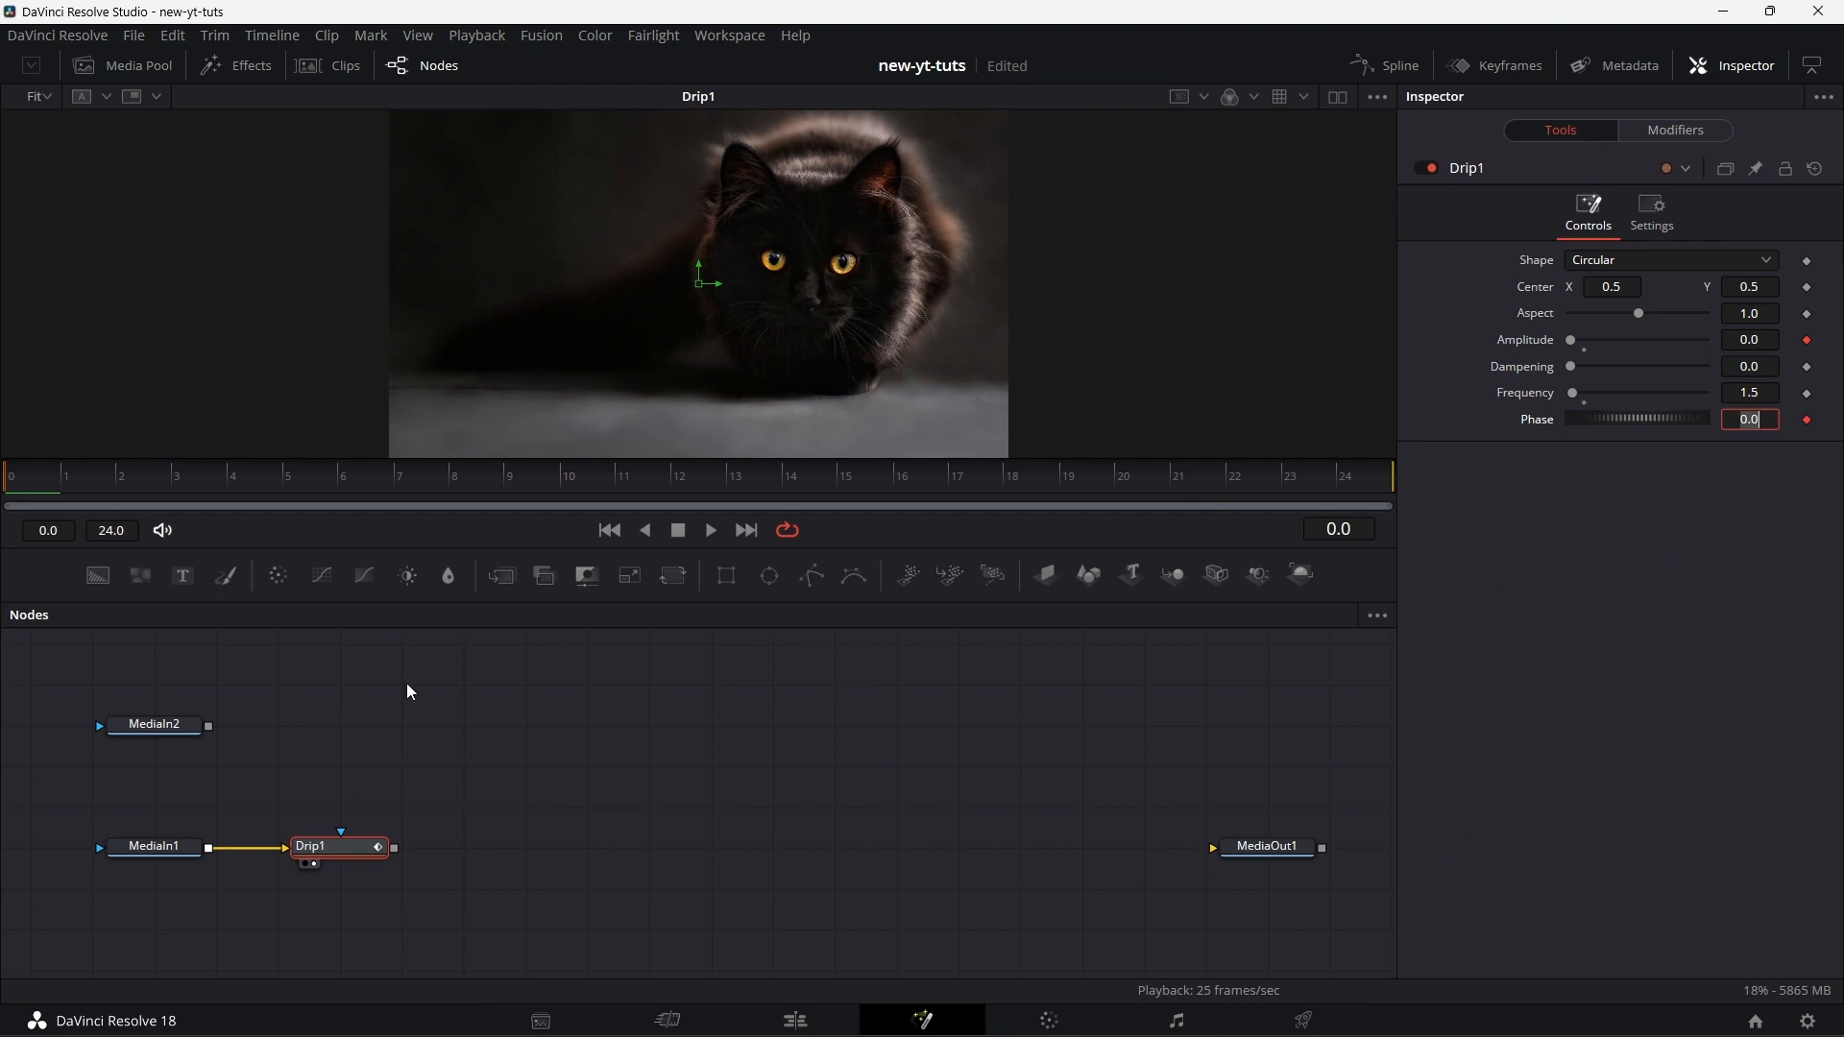
left_click(713, 530)
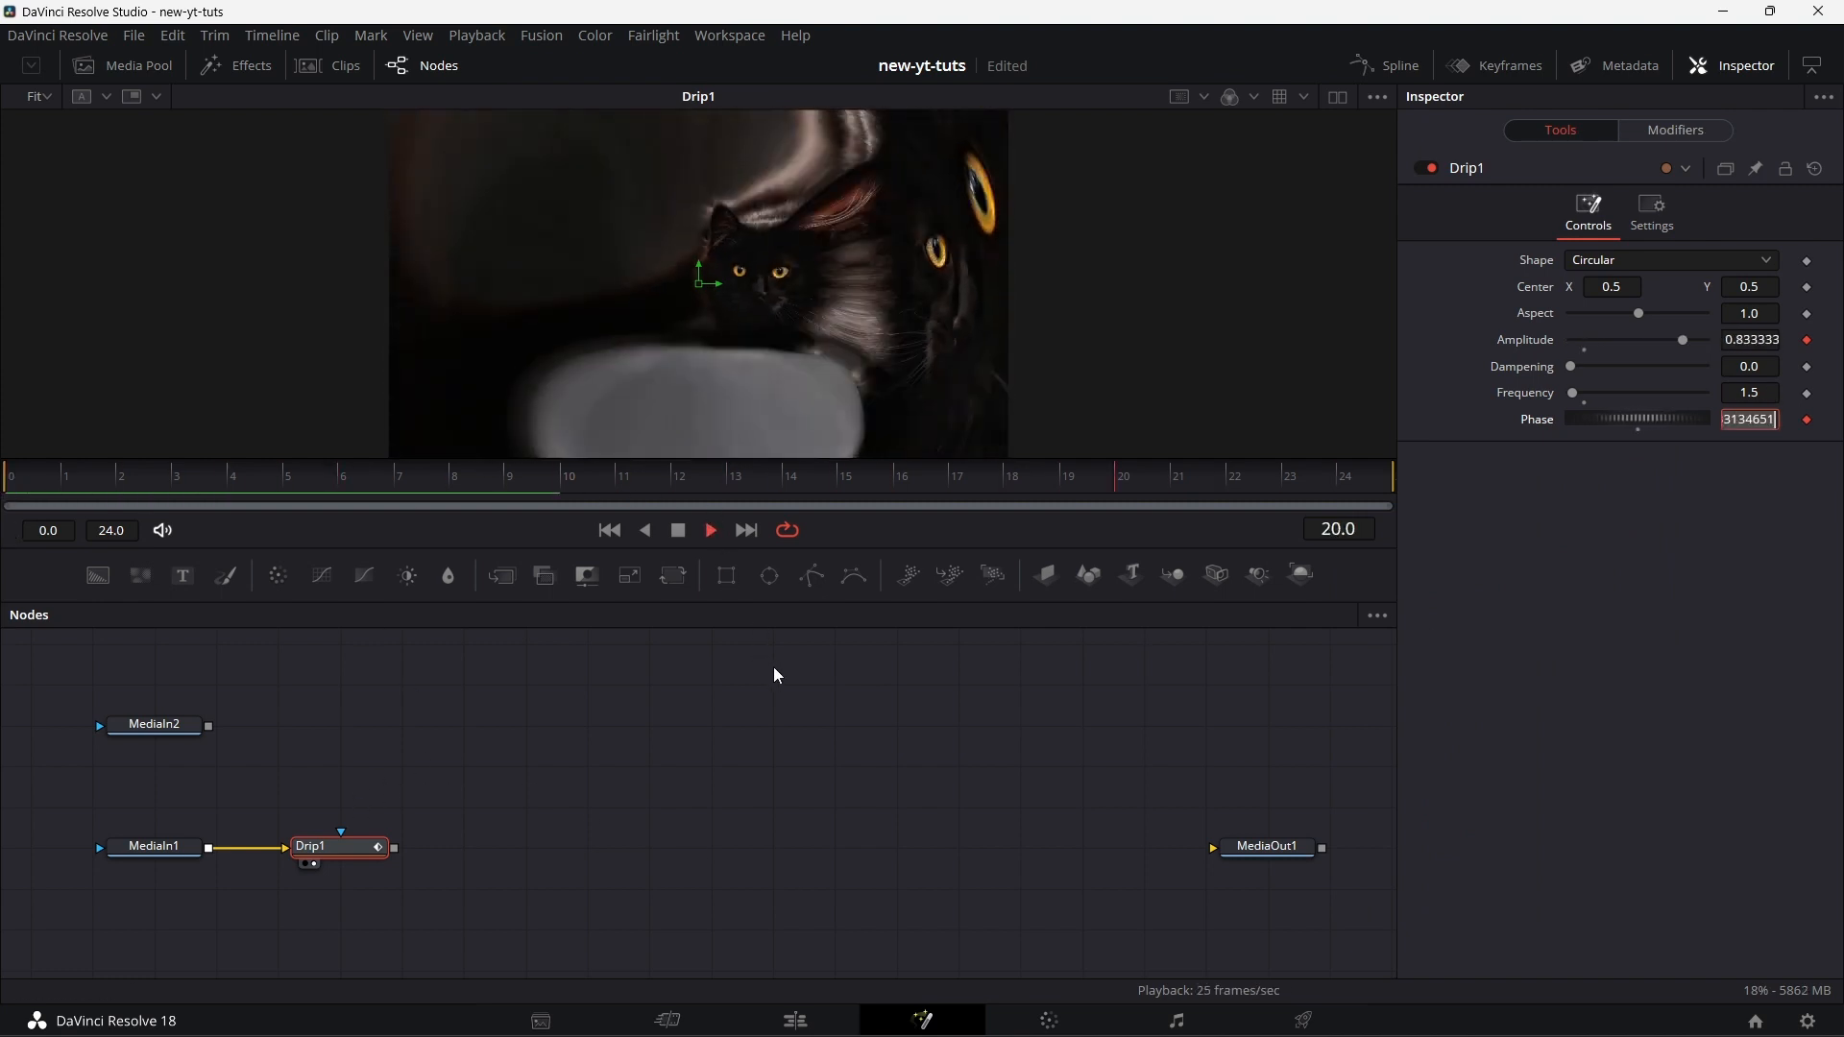
left_click(680, 532)
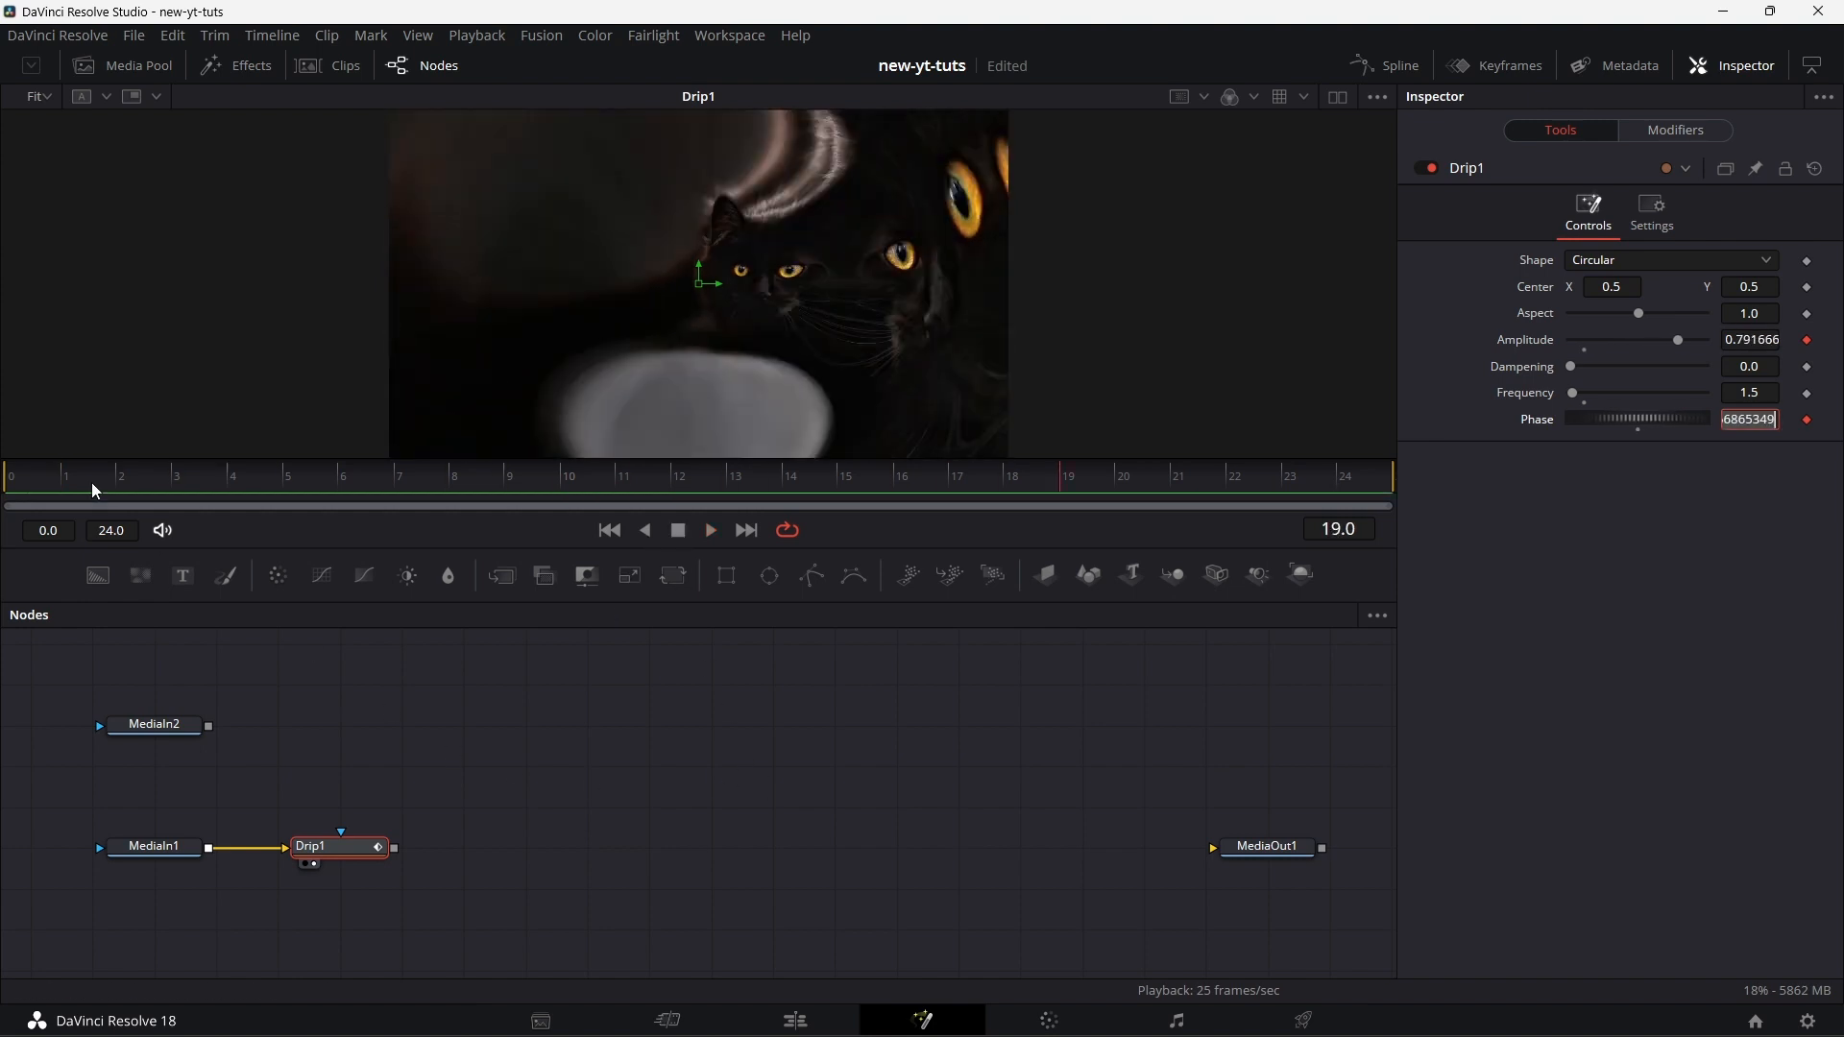
left_click(15, 479)
- Add an unconnected Ellipse mask and a Merge node between Drip1 and MediaOut1, and view the ellipse
mouse_move(348, 834)
left_mouse_down()
mouse_move(528, 848)
mouse_move(370, 850)
left_mouse_up()
left_click(737, 910)
scroll(753, 889, "down", 3)
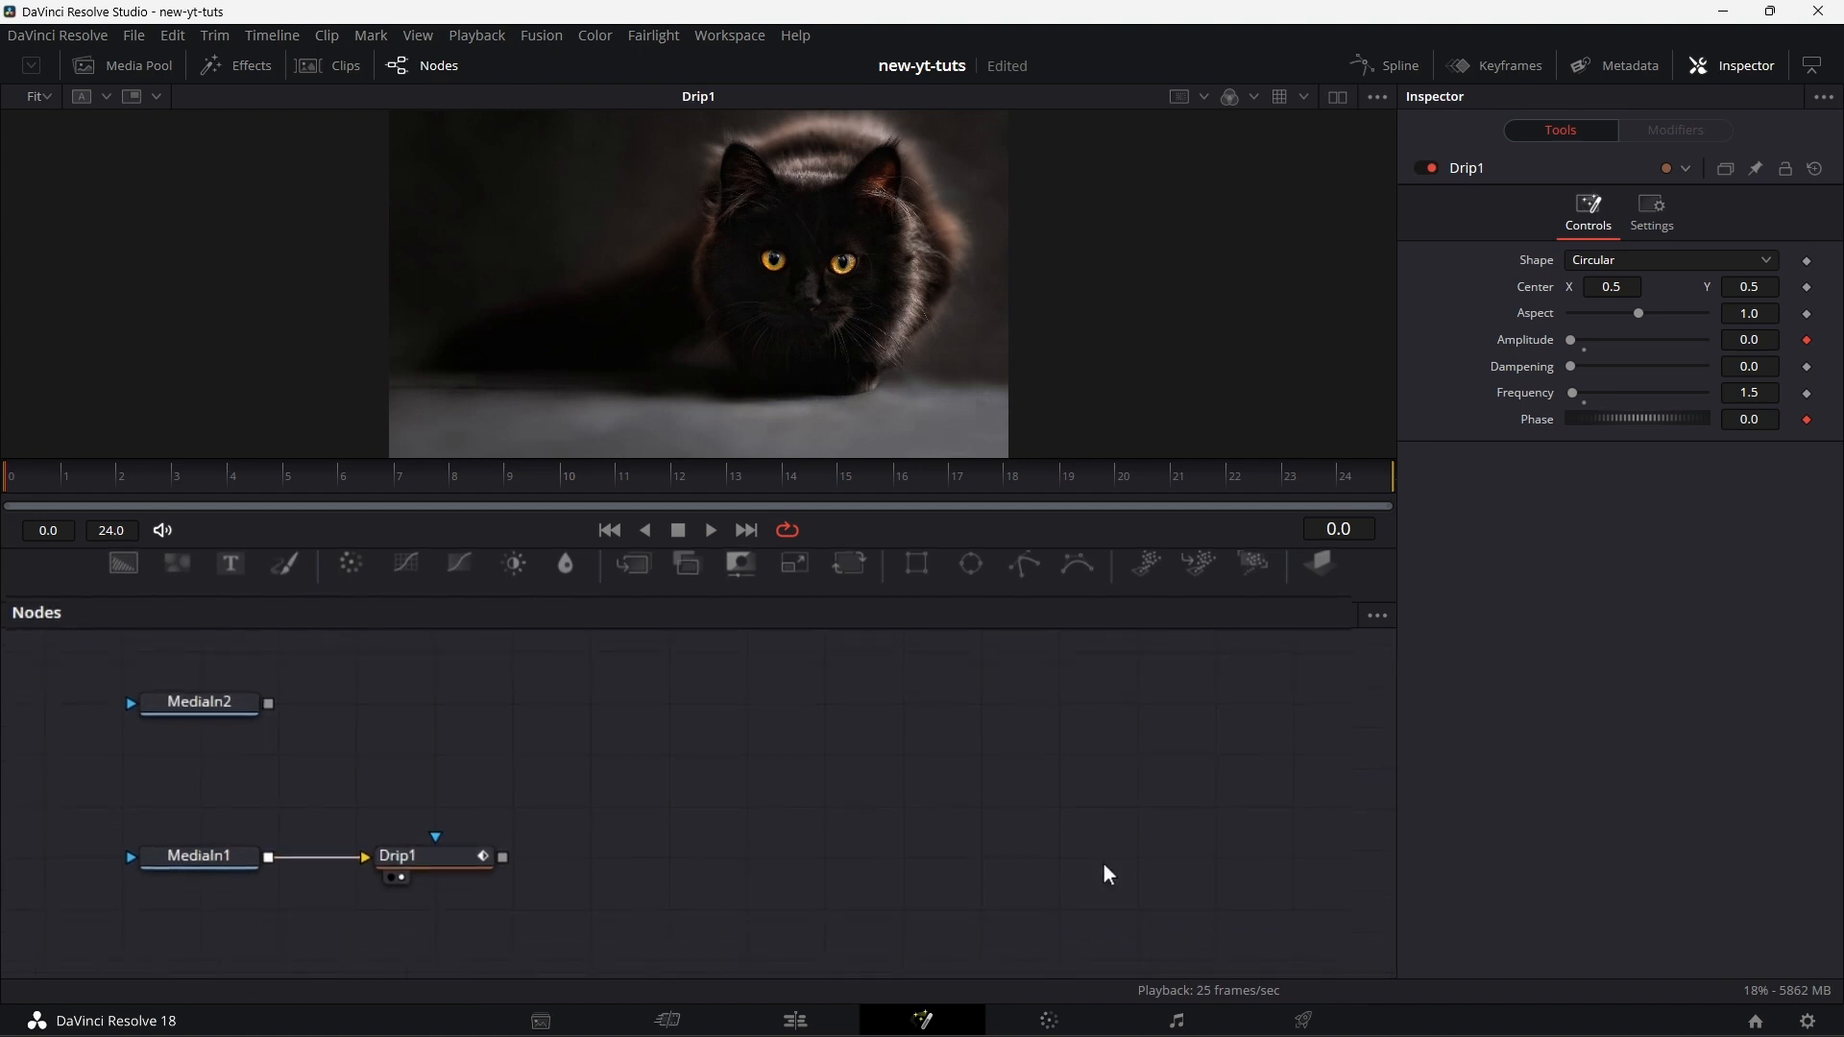
left_click_drag(971, 564, 809, 938)
left_click_drag(655, 567, 641, 616)
left_click_drag(616, 957, 696, 858)
left_click_drag(824, 955, 903, 956)
left_click(711, 896)
key("1")
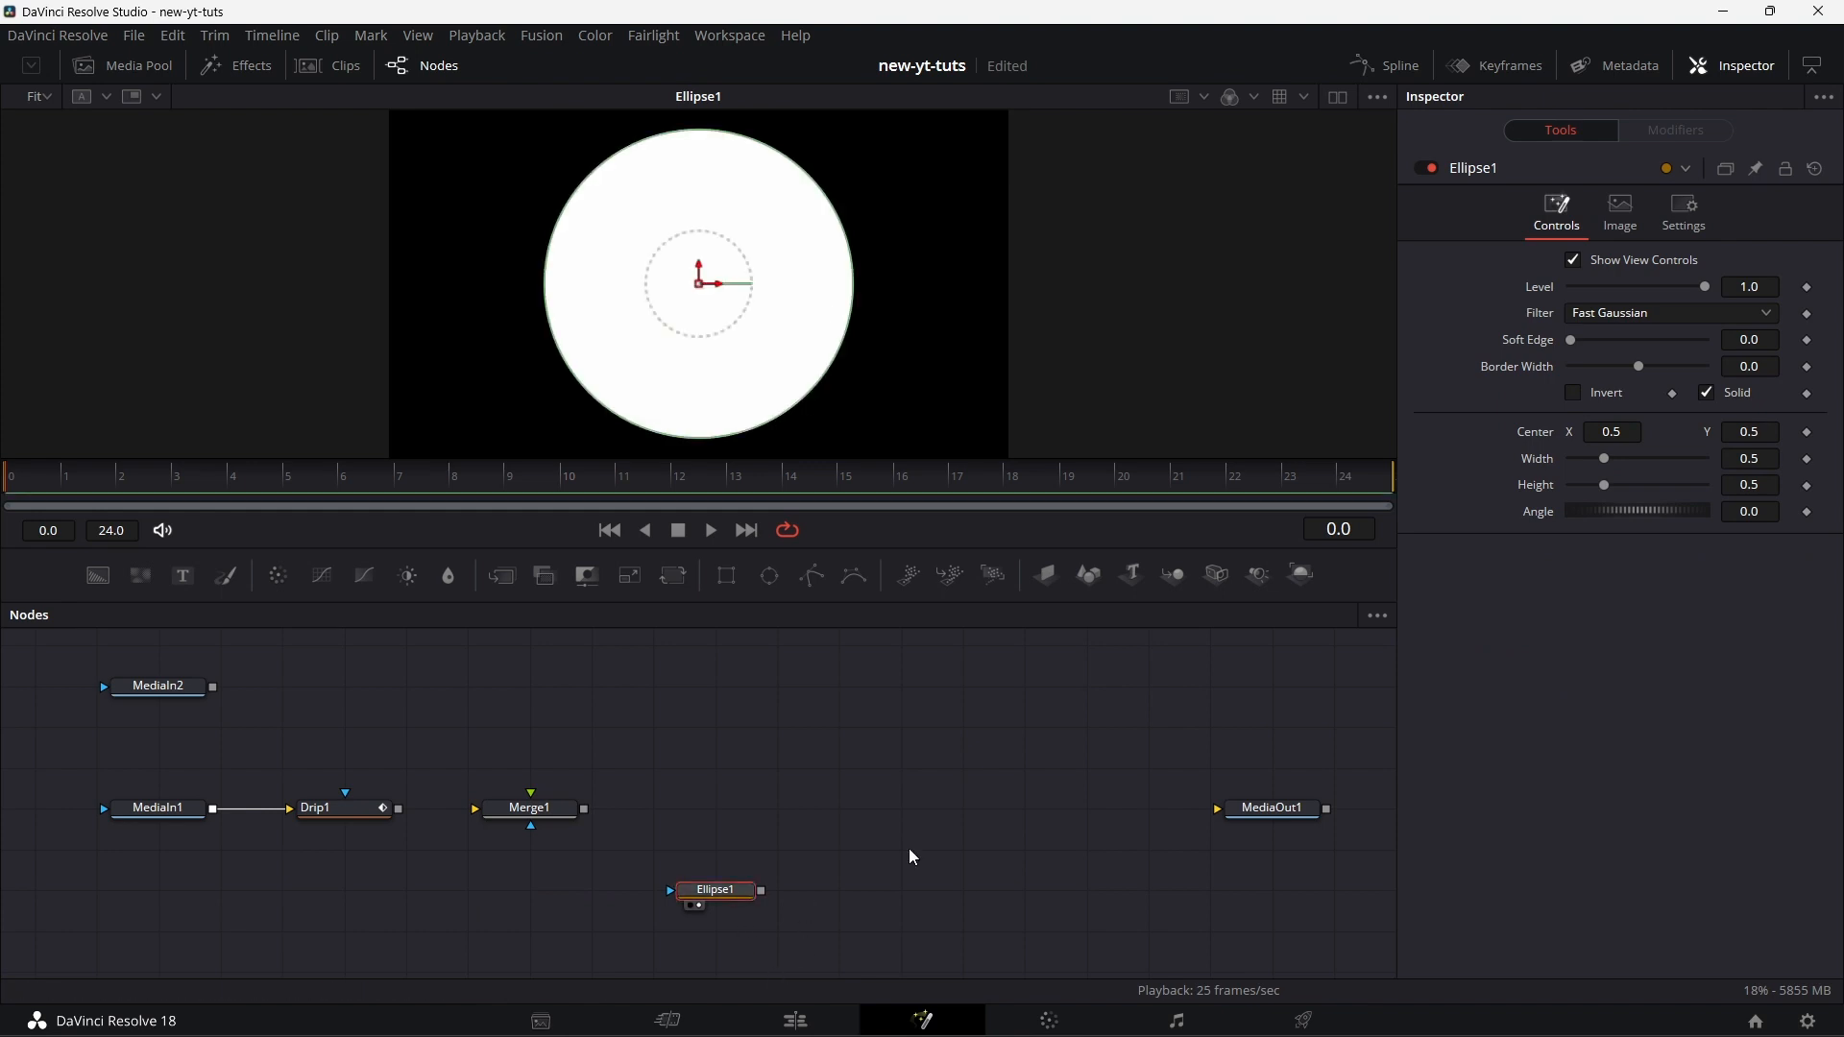
- Link the ellipse's Height to its Width with an expression
right_click(1406, 603)
left_click(1479, 772)
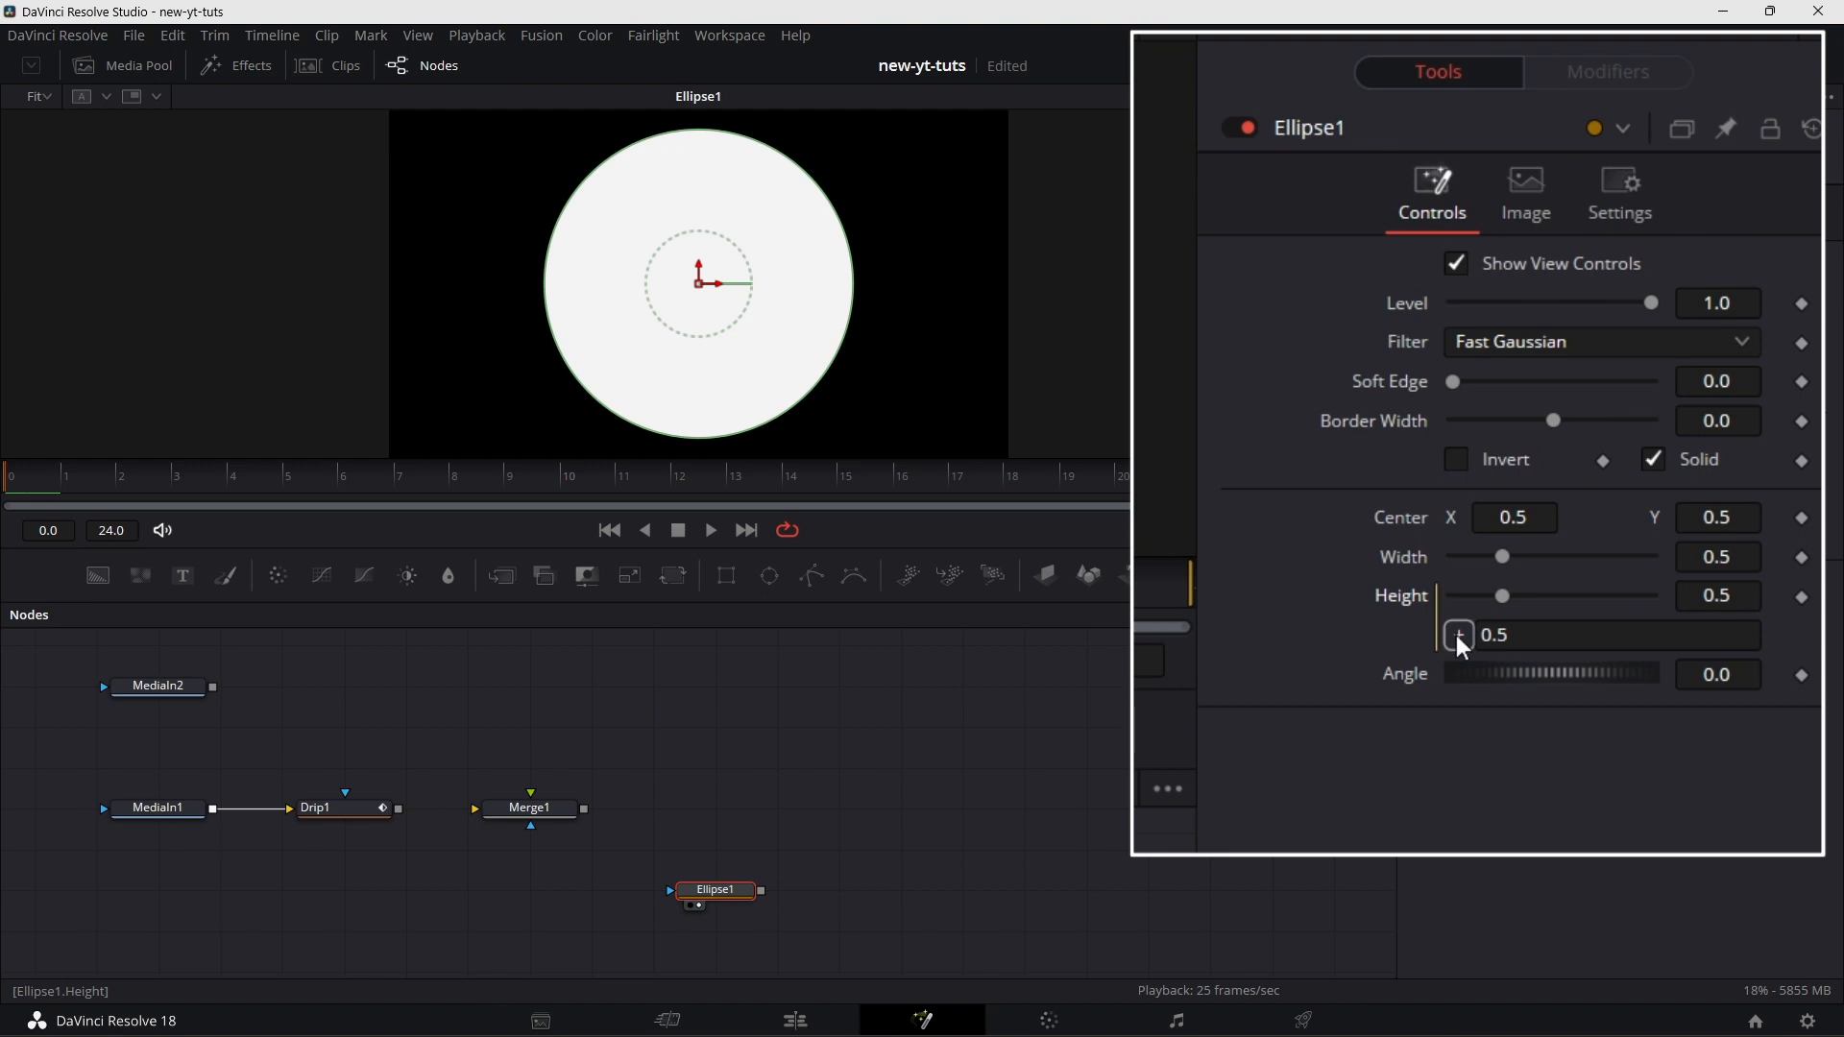
left_click_drag(1460, 636, 1408, 559)
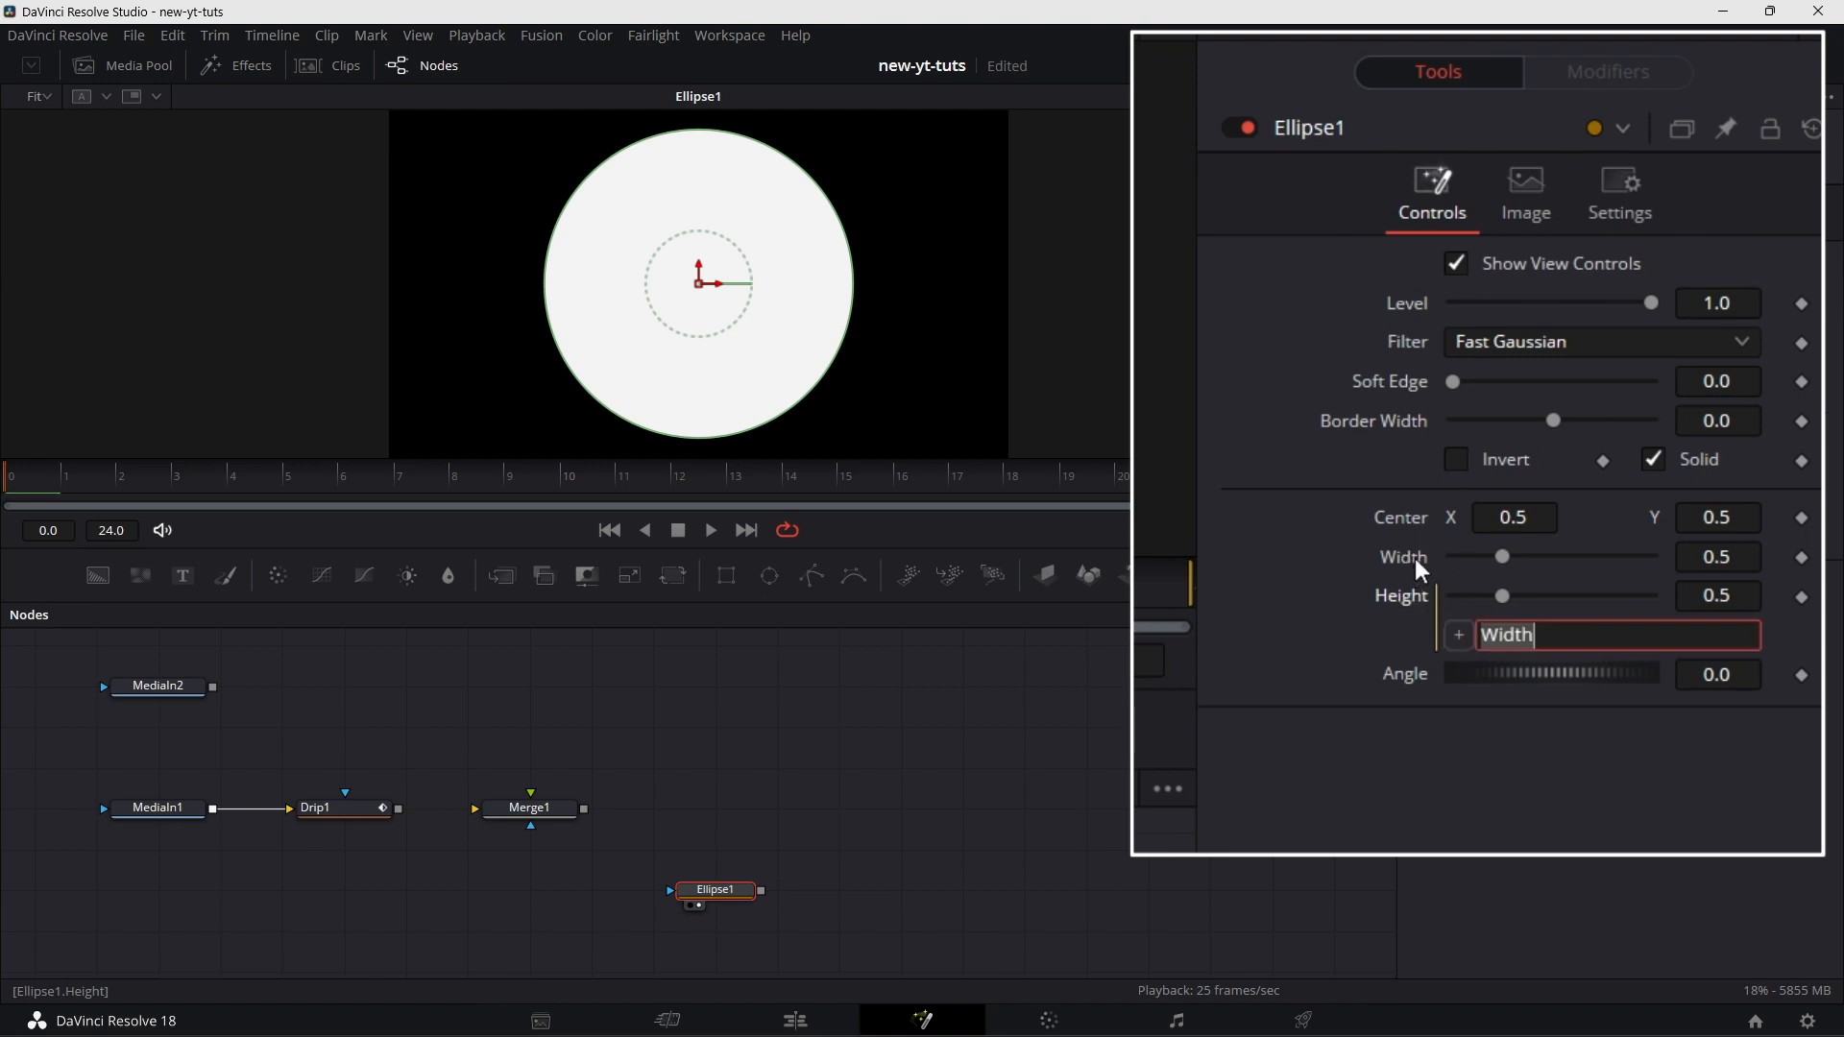
- Animate the ellipse's Width with an Anim Curves modifier and set the modifier's Scale to 1.5
right_click(1409, 553)
mouse_move(1523, 676)
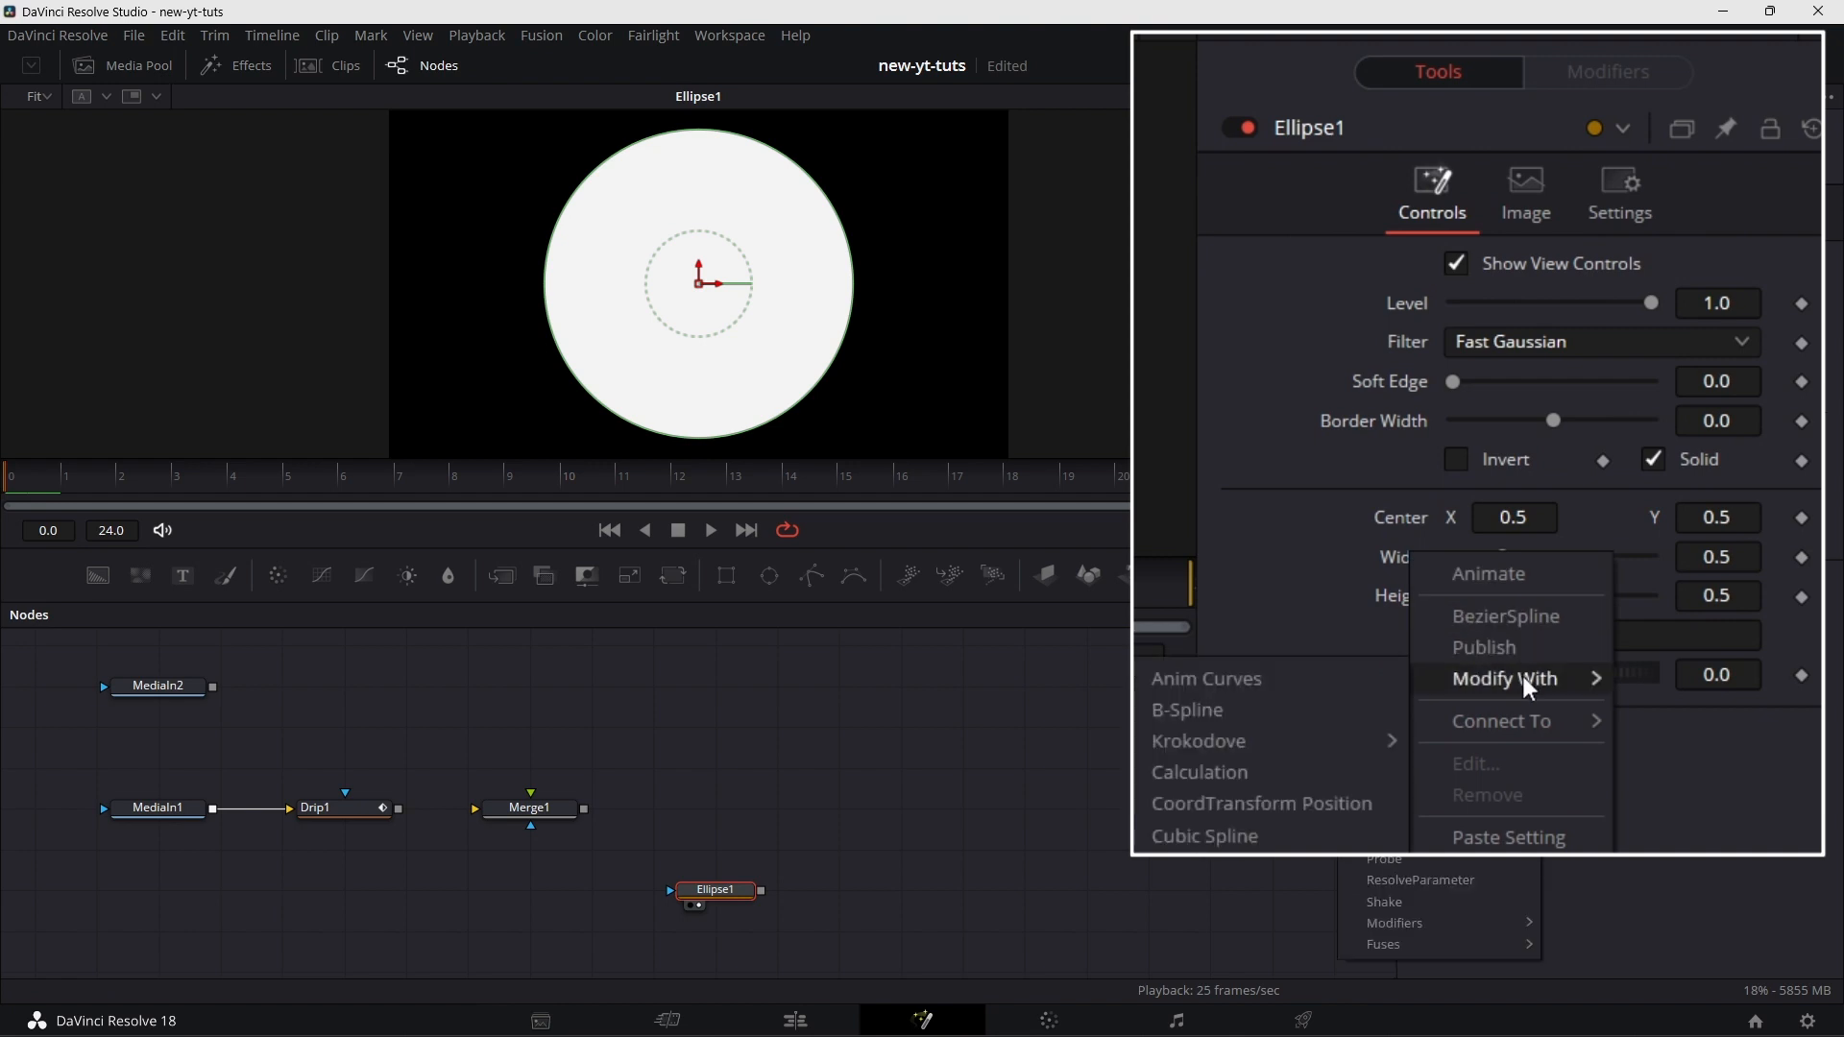
left_click(1289, 678)
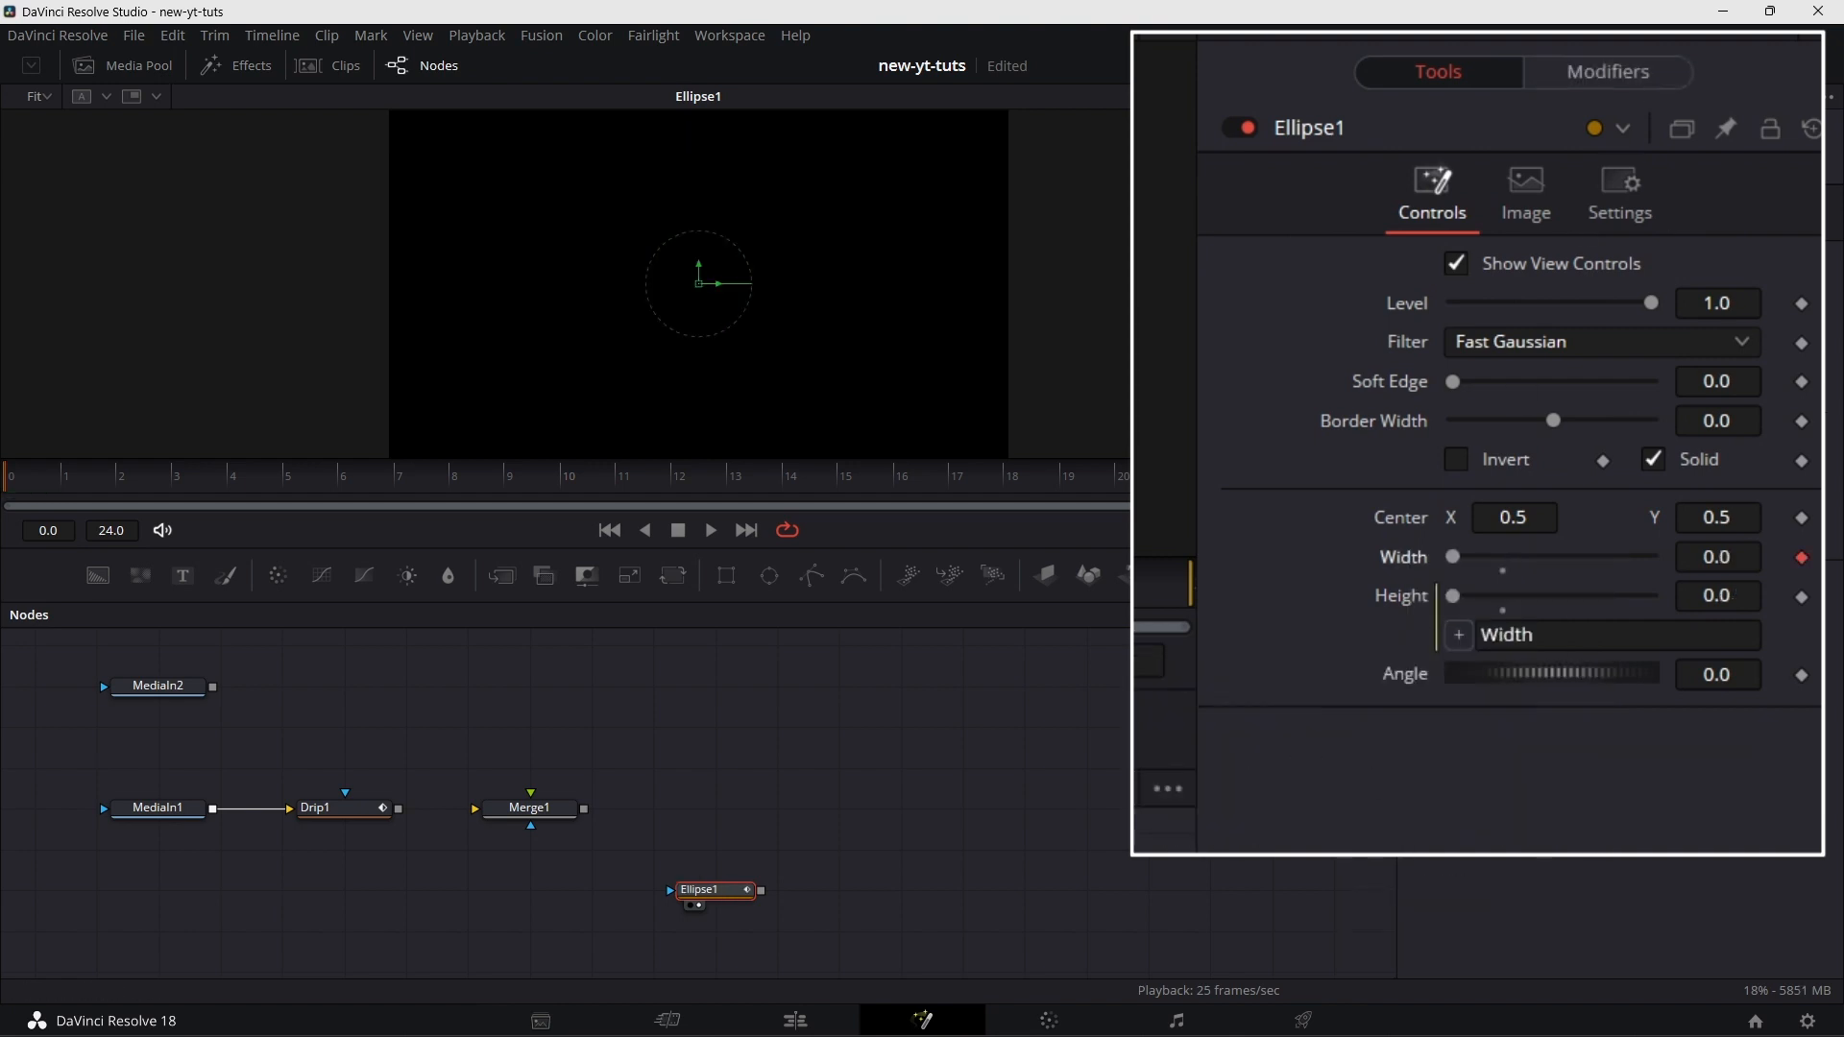
left_click(1626, 70)
left_click(1735, 469)
type("1")
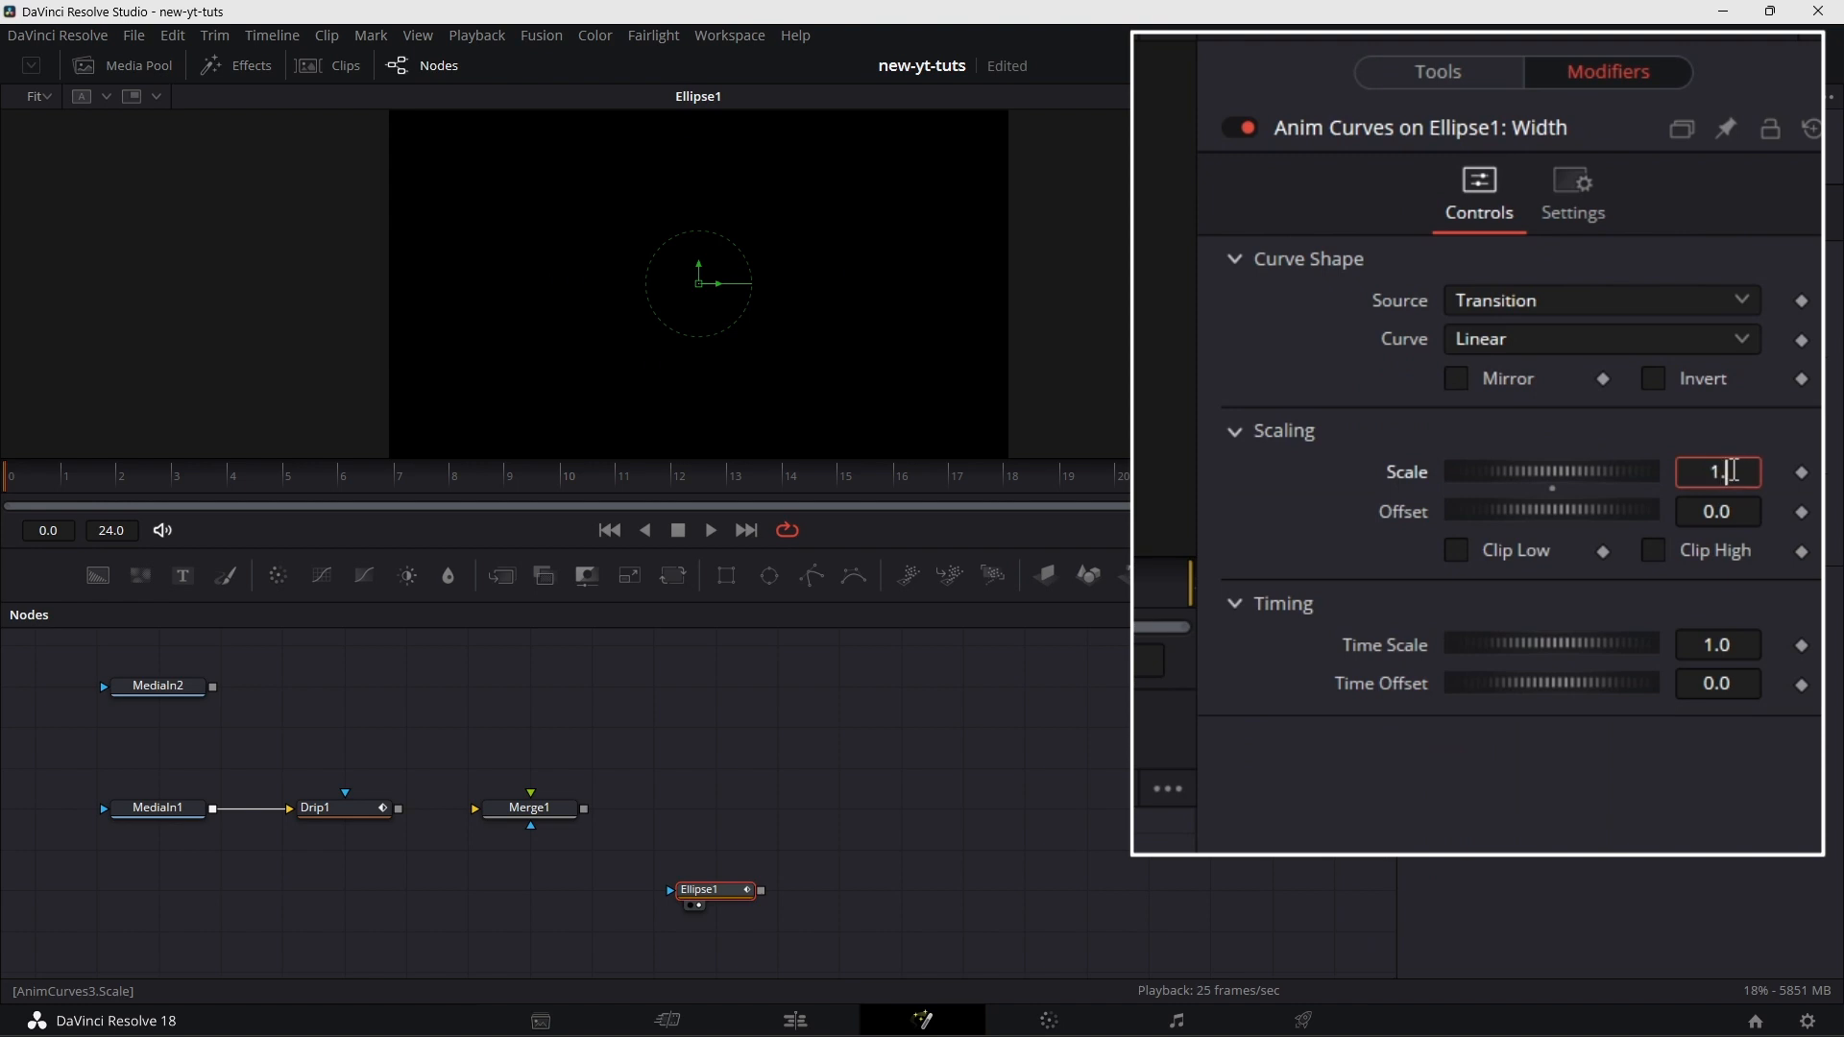
type(".5")
key("Return")
- Set the Width animation's curve to Easing, using Expo for both In and Out
left_click(1610, 336)
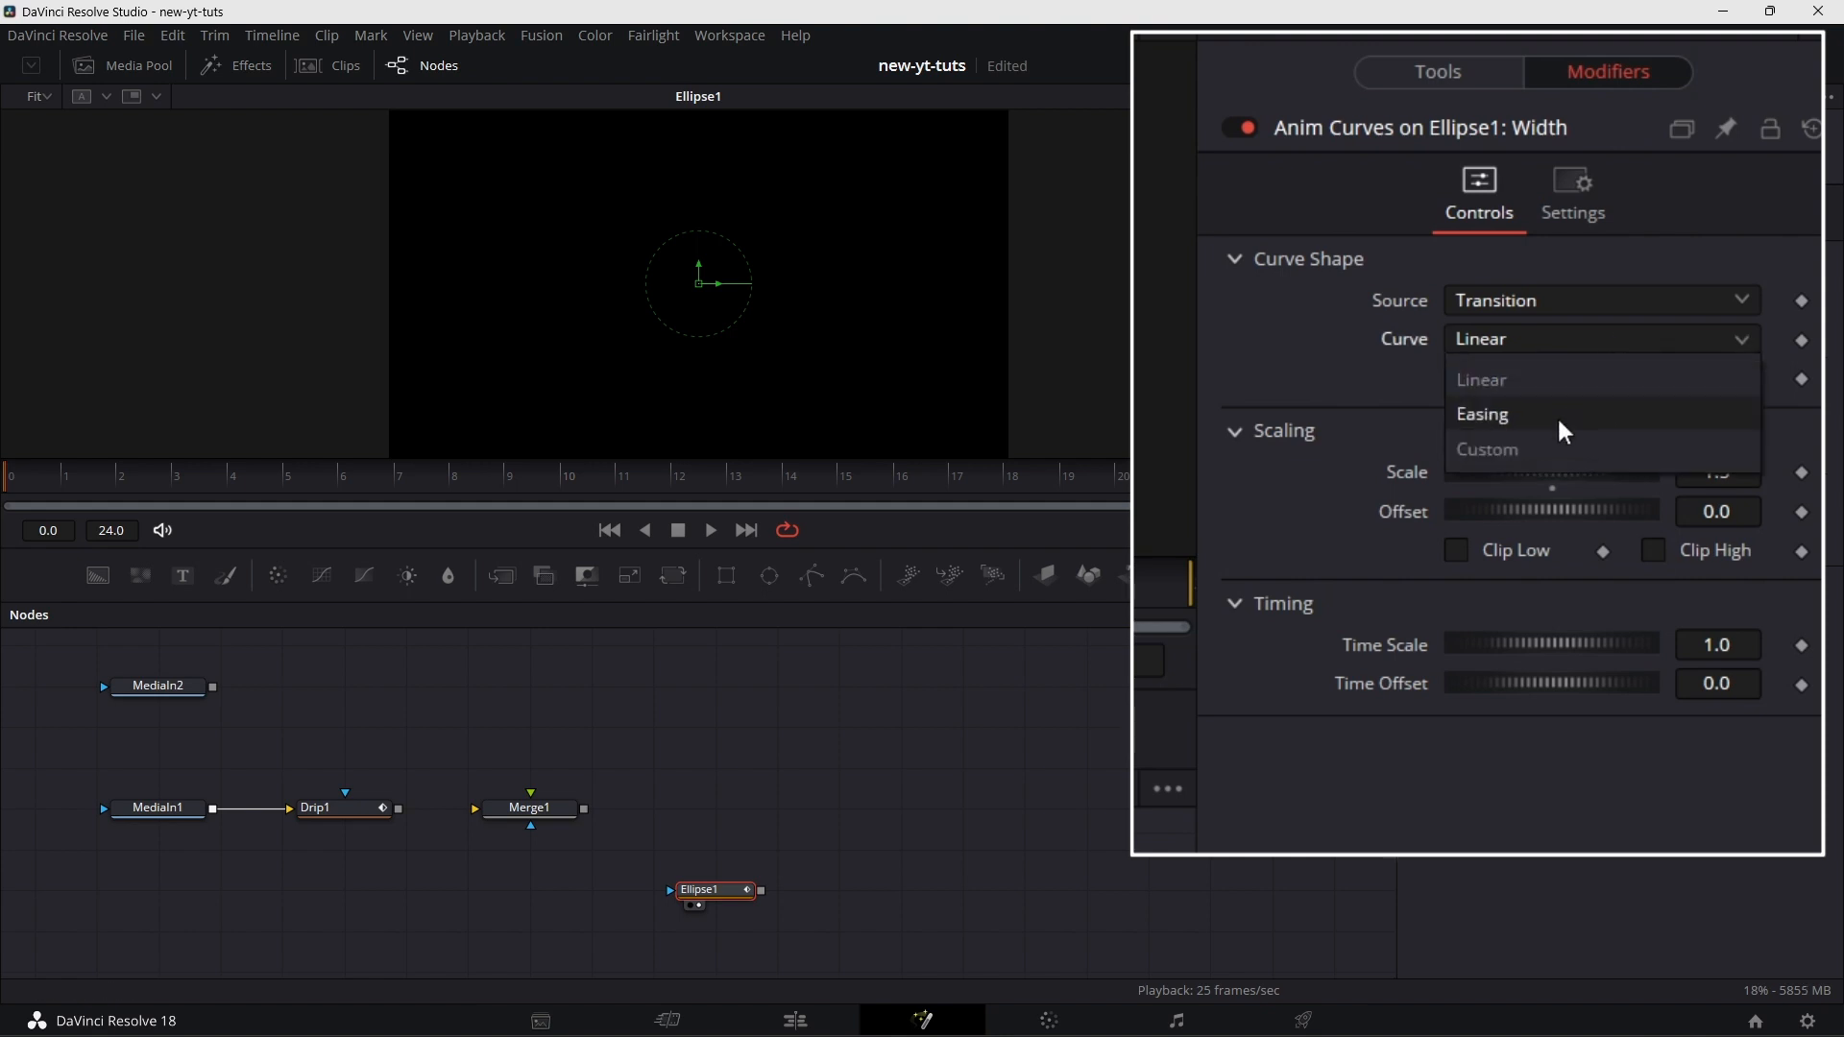
left_click(1558, 415)
left_click(1501, 378)
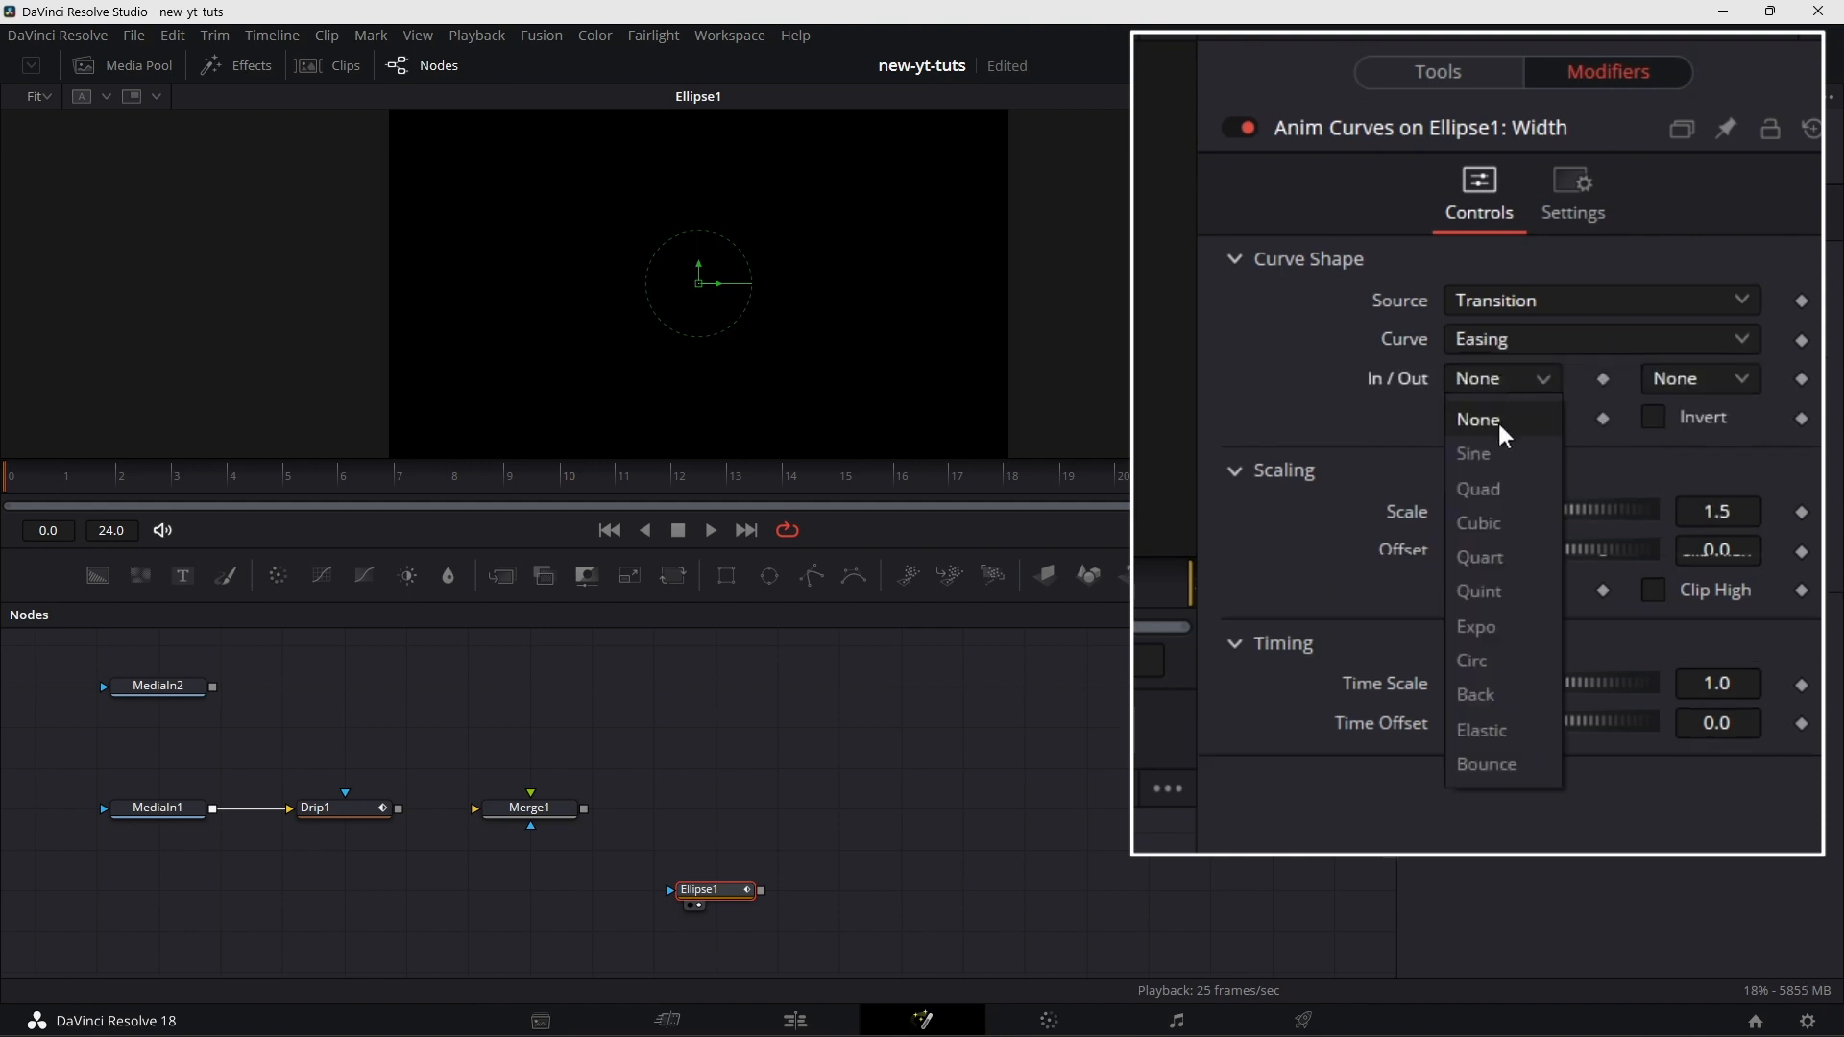
left_click(1485, 630)
left_click(1694, 376)
left_click(1696, 630)
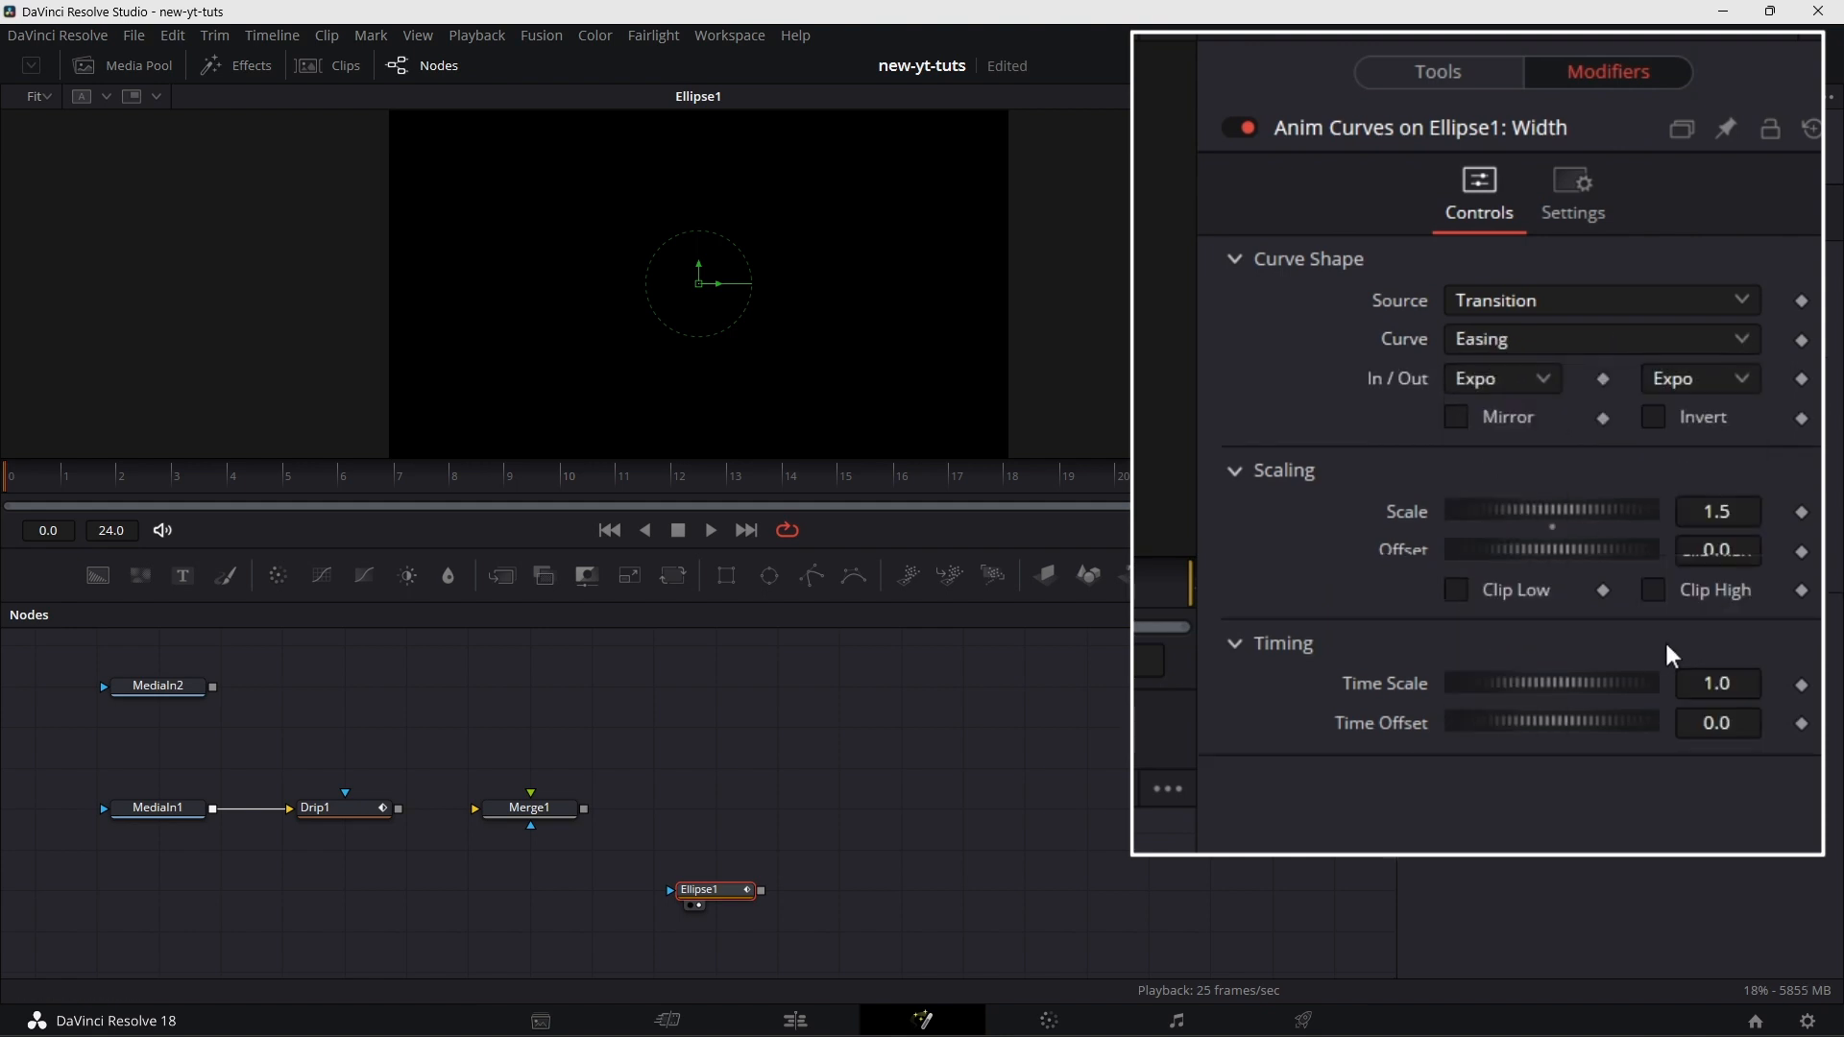
- Set the Width animation's Time Scale to 2 and Time Offset to 0.15
left_click(1748, 687)
type("2")
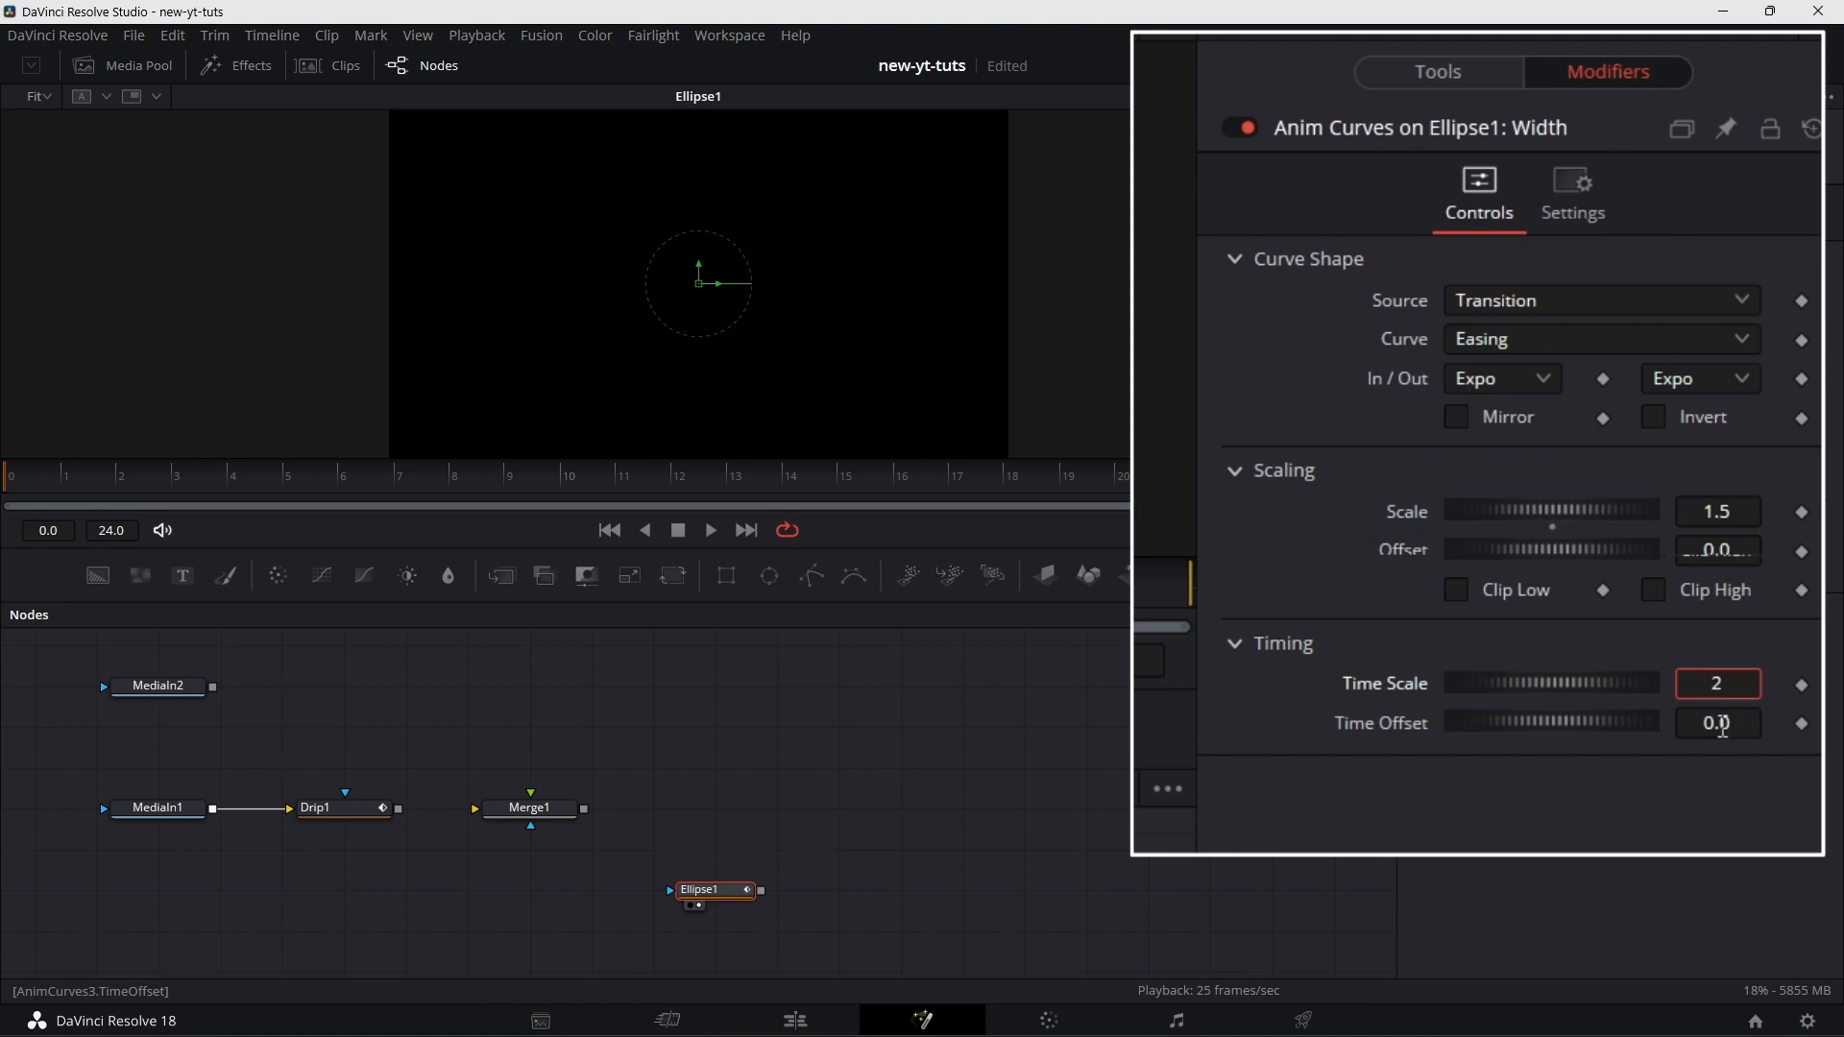
left_click(1707, 792)
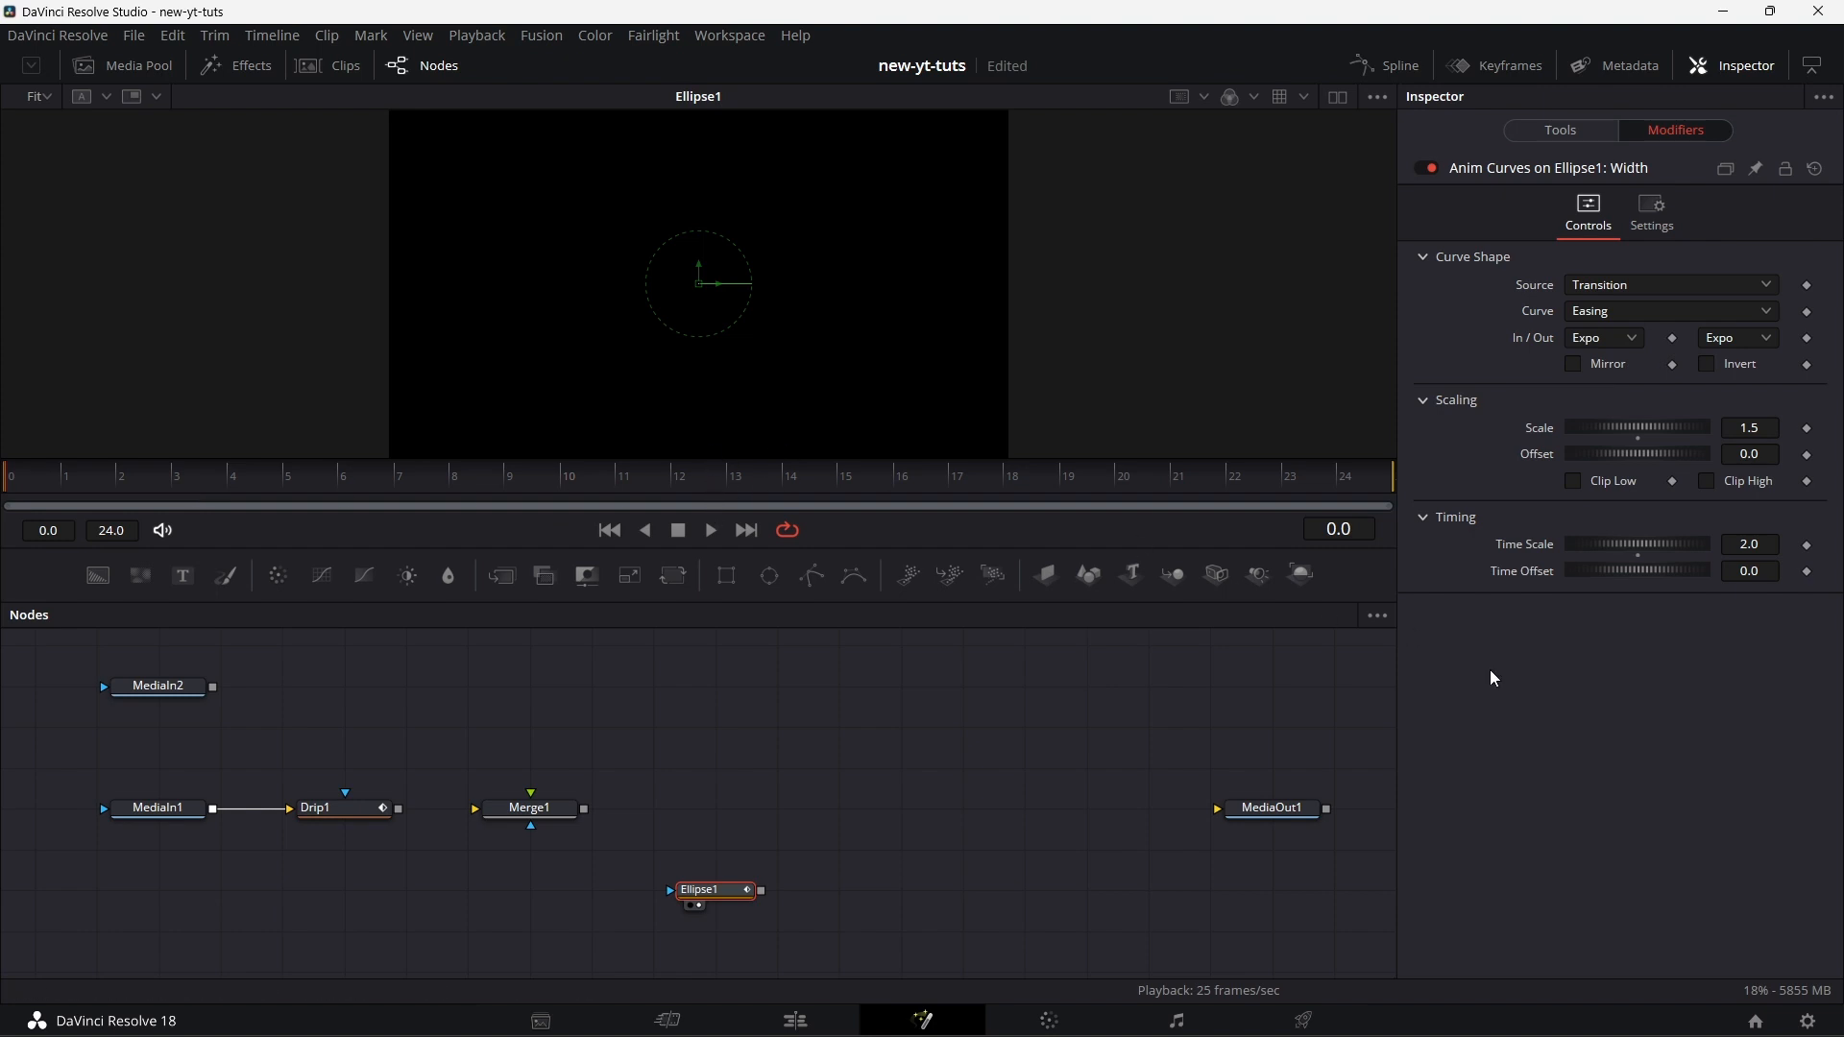
left_click(1765, 573)
type("0.15")
key("Return")
- Play back the growing ellipse animation in the viewer, then stop it
left_click_drag(696, 894, 768, 380)
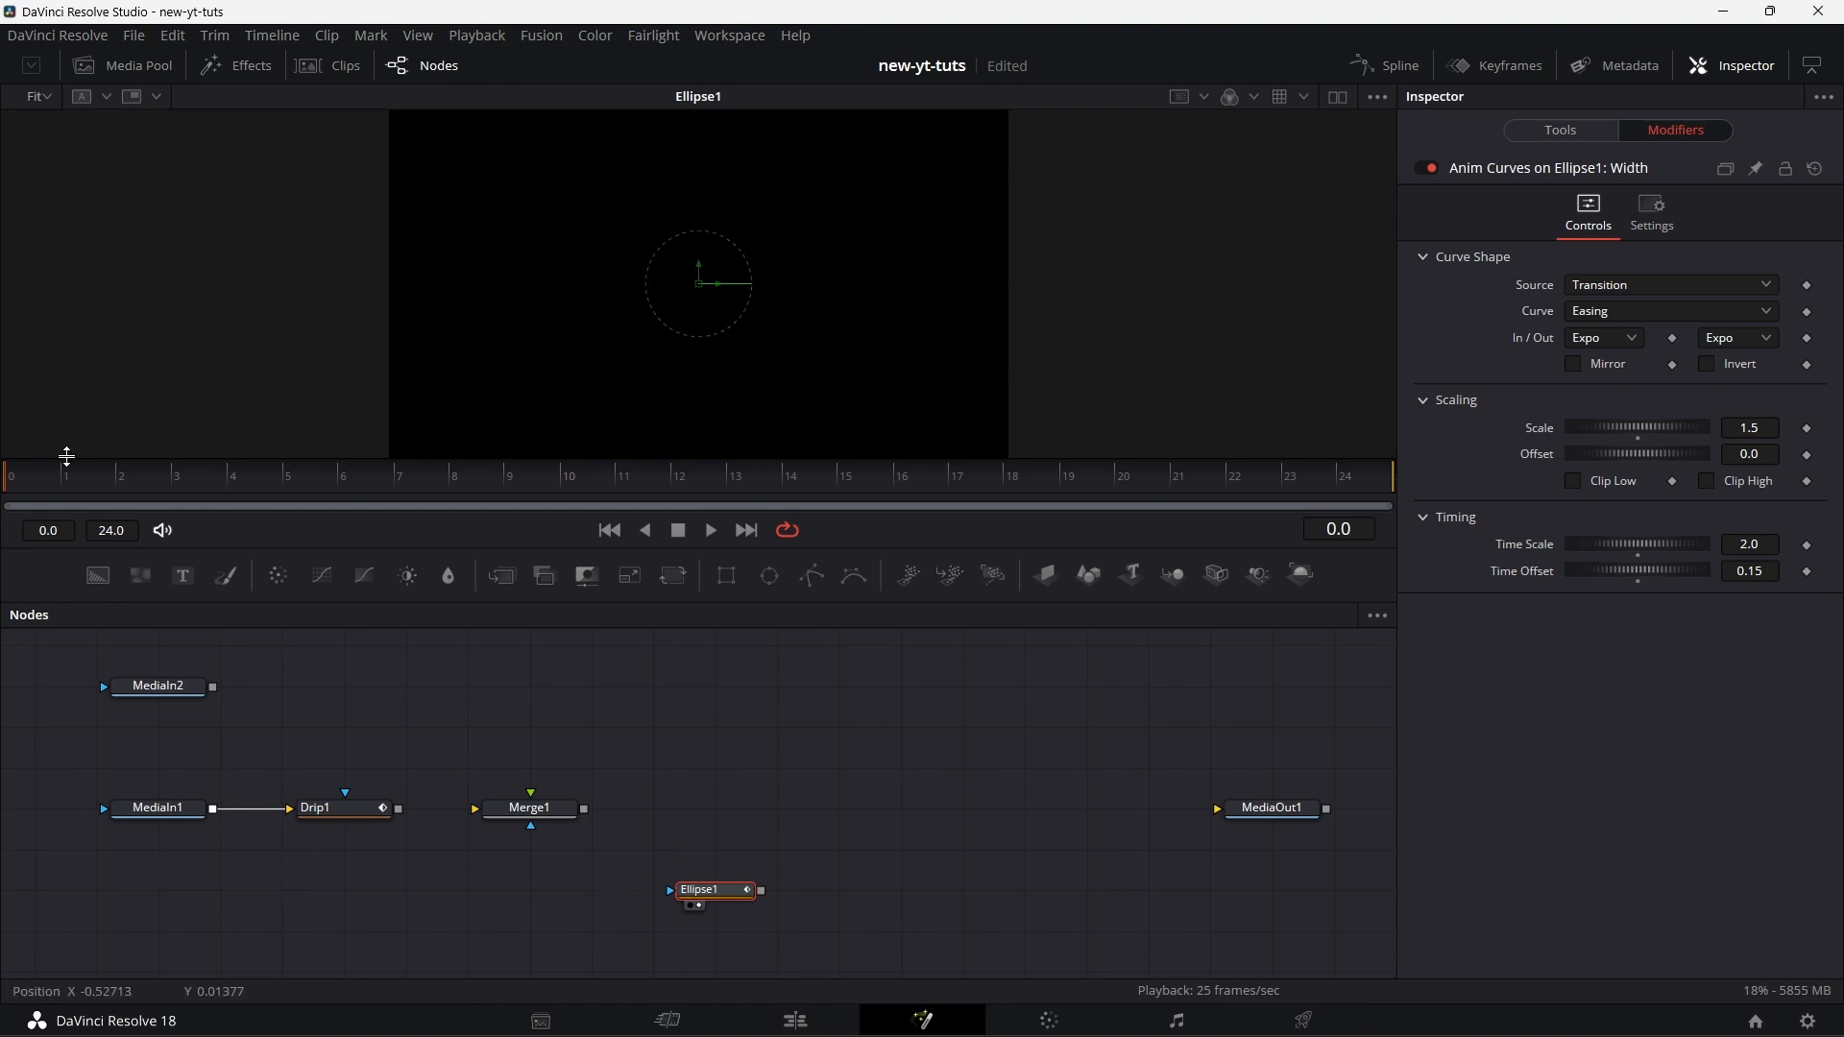
left_click(711, 531)
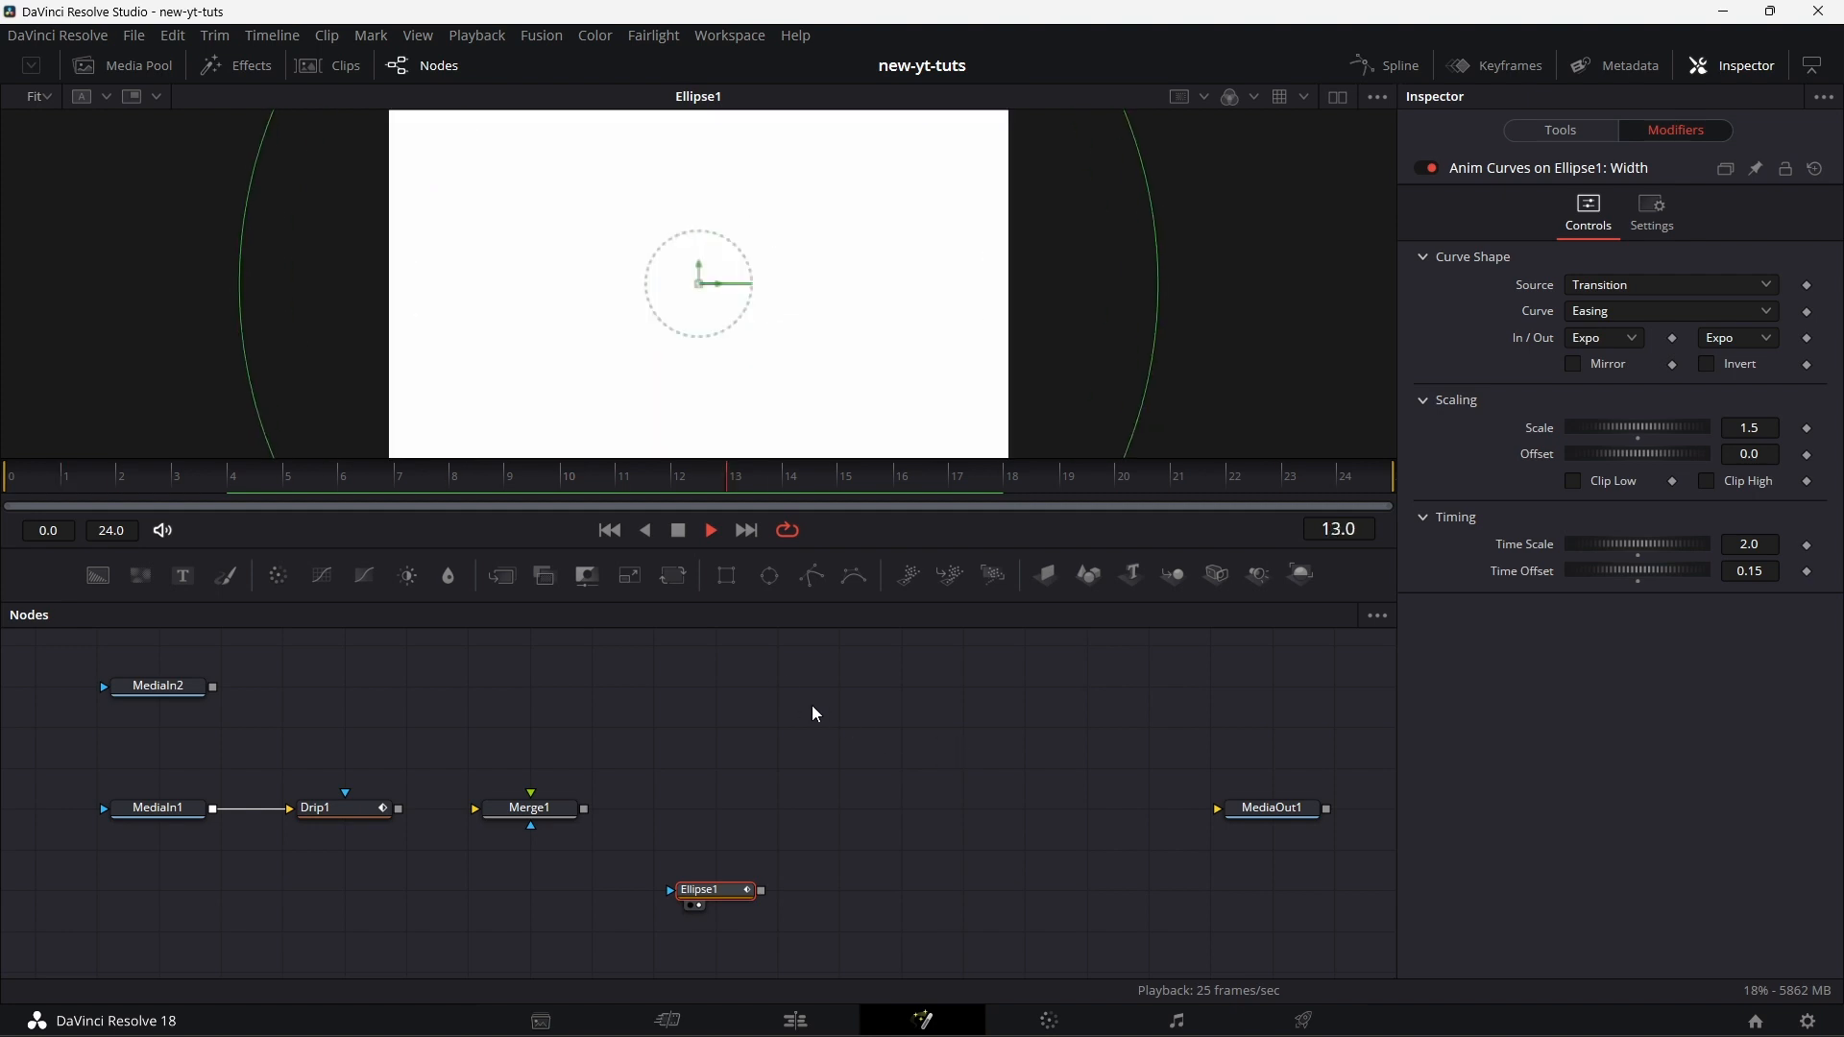
left_click(678, 531)
- Connect Drip1's output to the foreground input of Merge1, moving the ellipse node slightly
left_click_drag(735, 890, 735, 849)
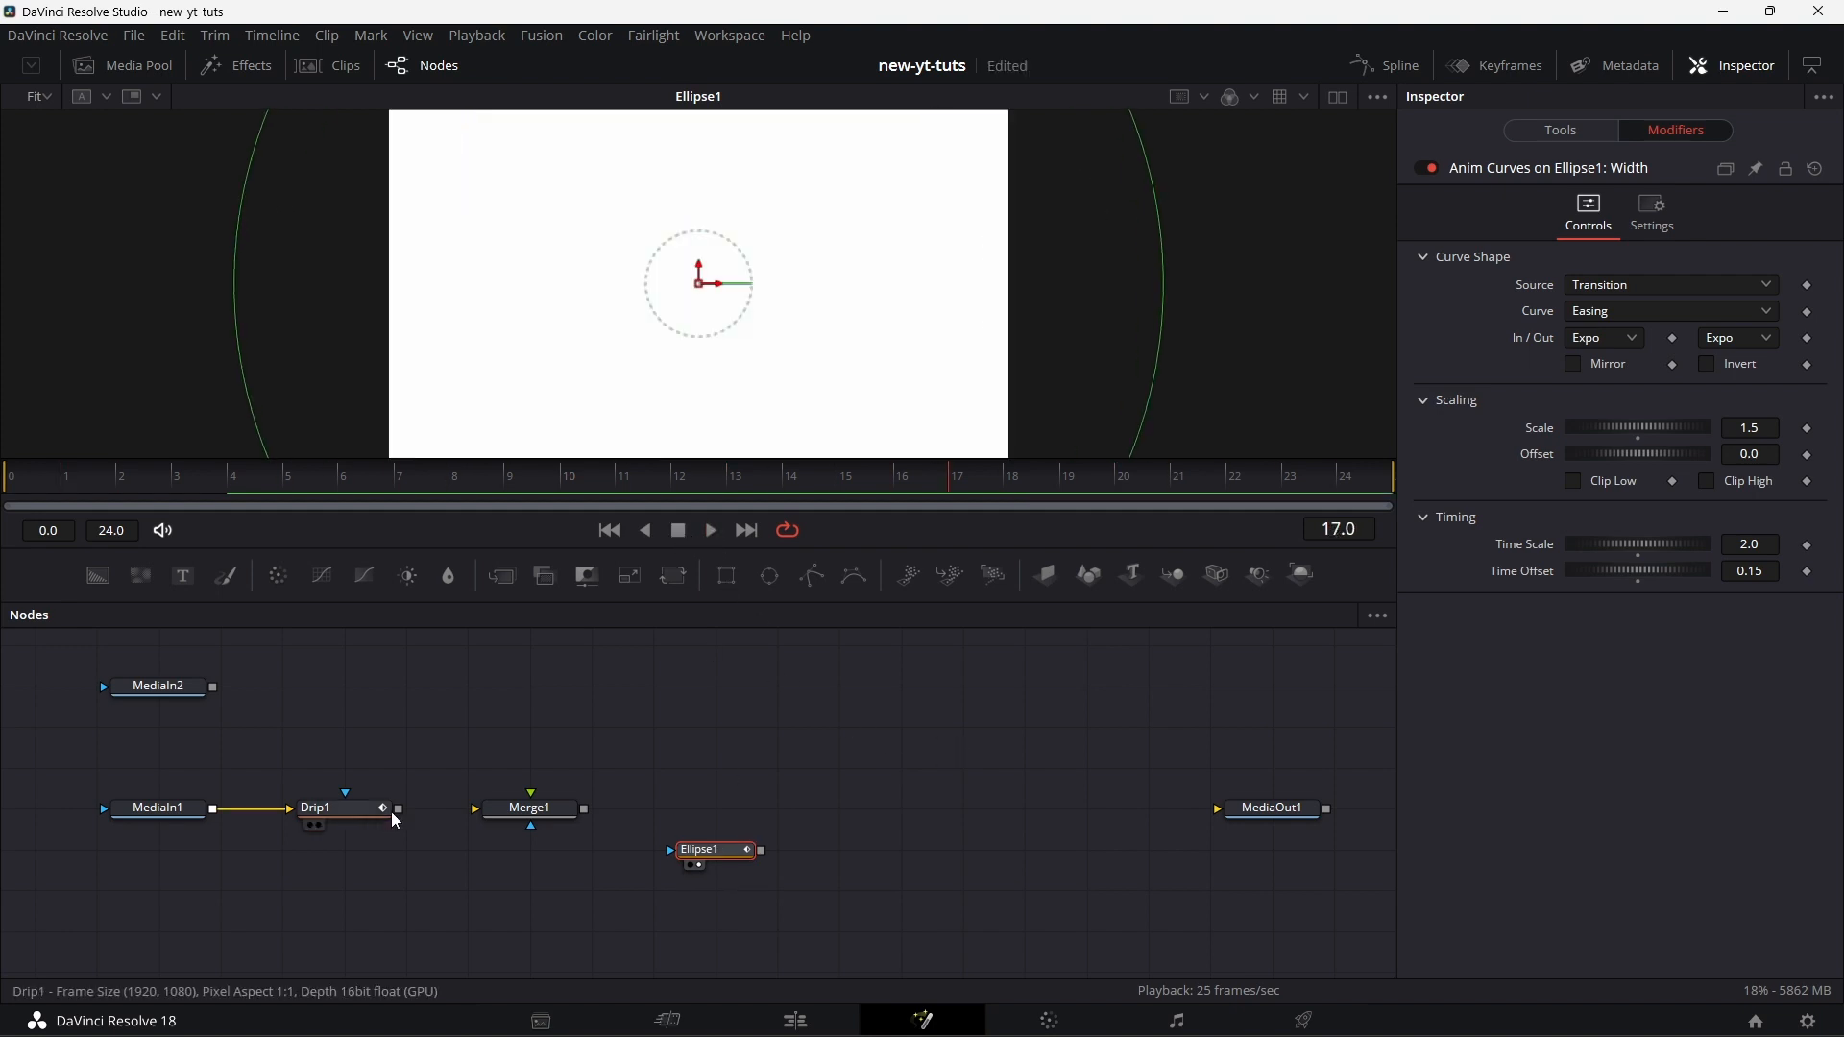
left_click_drag(400, 809, 528, 810)
left_click(535, 817)
- Add a Background node above Merge1, set its Alpha to 0 and connect it as Merge1's background
left_click_drag(98, 576, 545, 778)
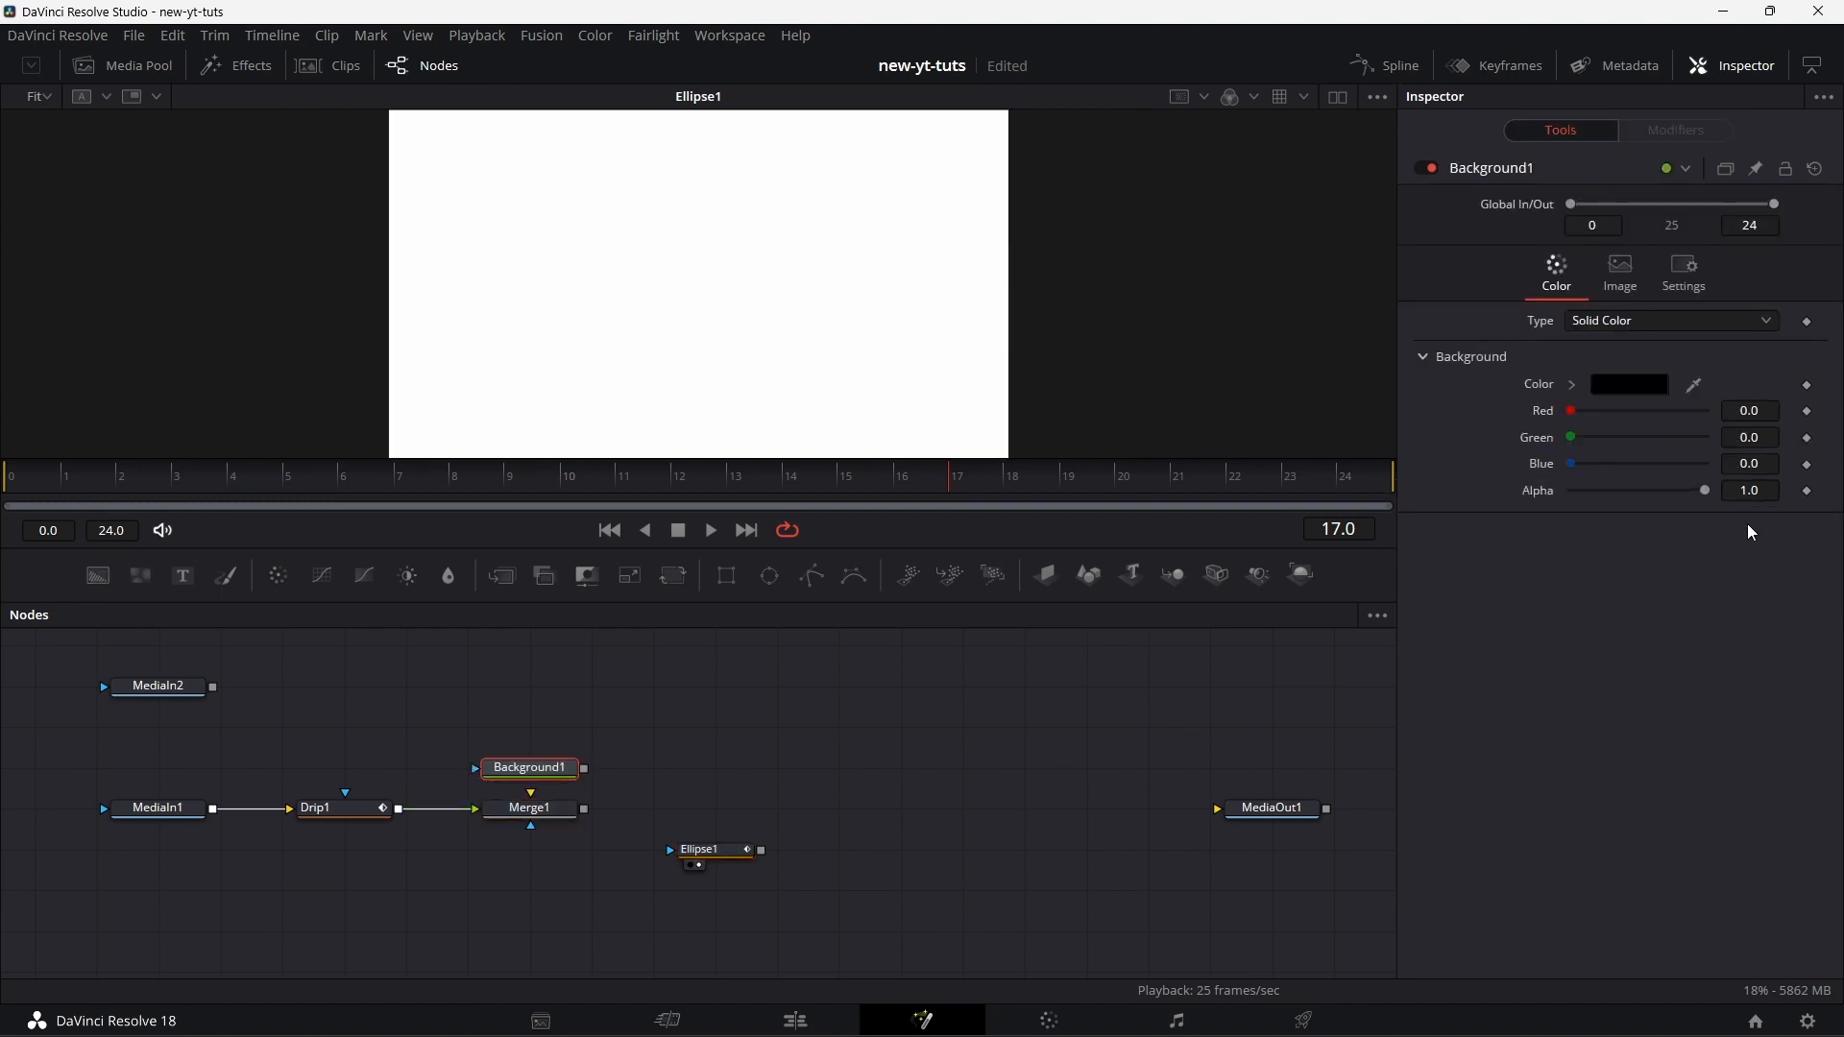
left_click_drag(1716, 498, 1571, 493)
left_click_drag(584, 769, 522, 811)
- Connect Ellipse1 as Merge1's mask and play the masked result from the first frame in the viewer
left_click_drag(723, 854, 679, 383)
left_click(11, 484)
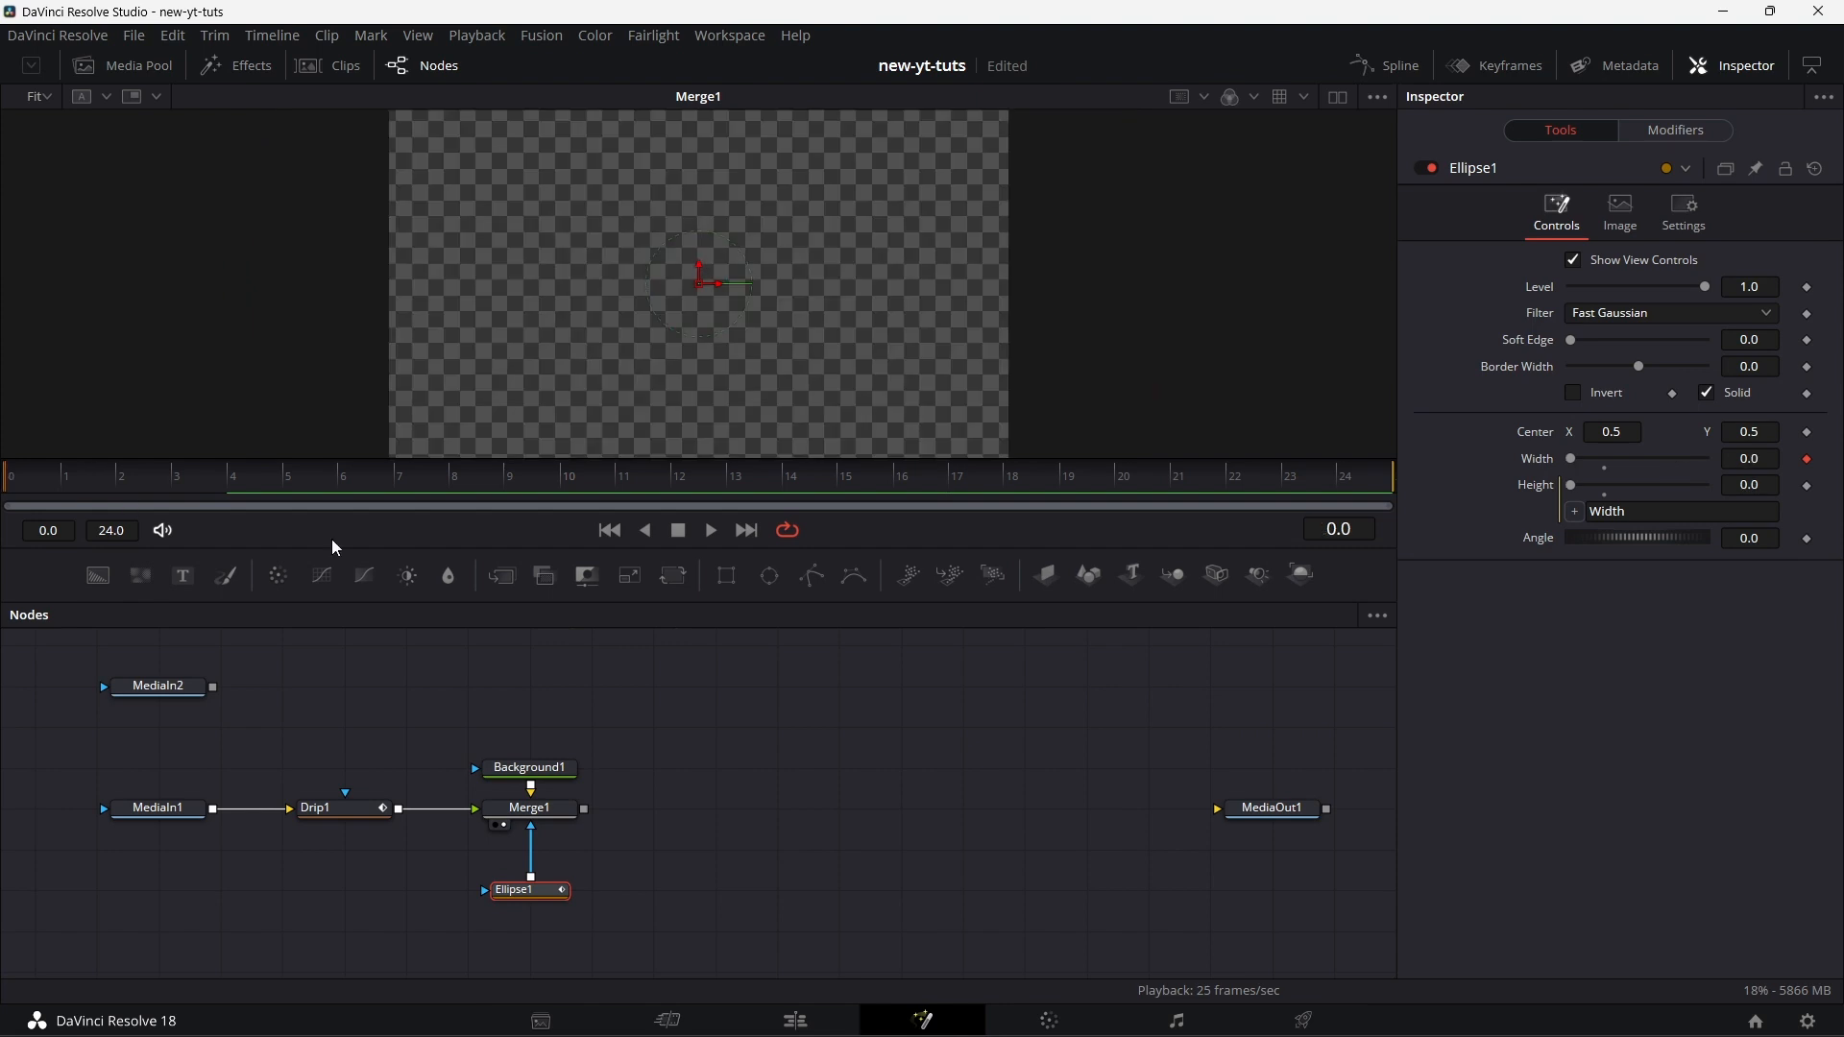
left_click(709, 528)
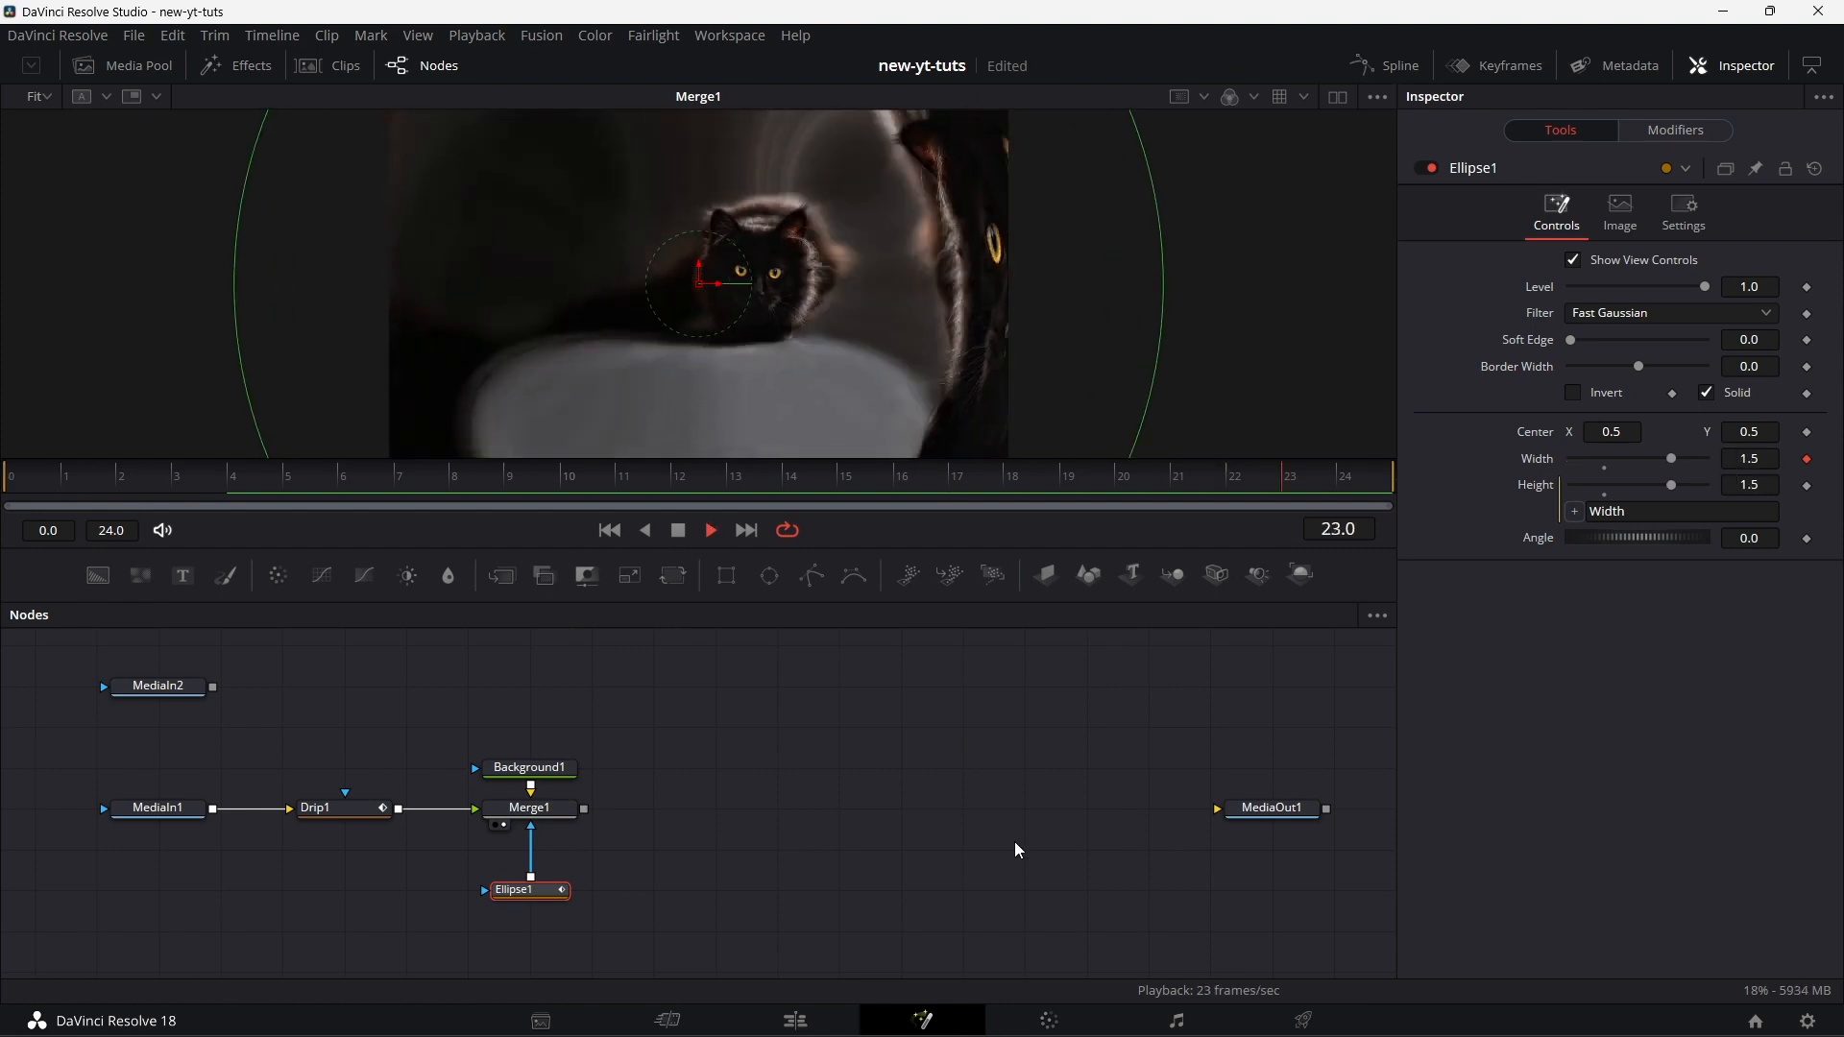
key("space")
- Disconnect Ellipse1 from Merge1 and move it into the open space between Merge1 and MediaOut1
left_click_drag(544, 891, 773, 826)
left_click(607, 812)
left_click(787, 860)
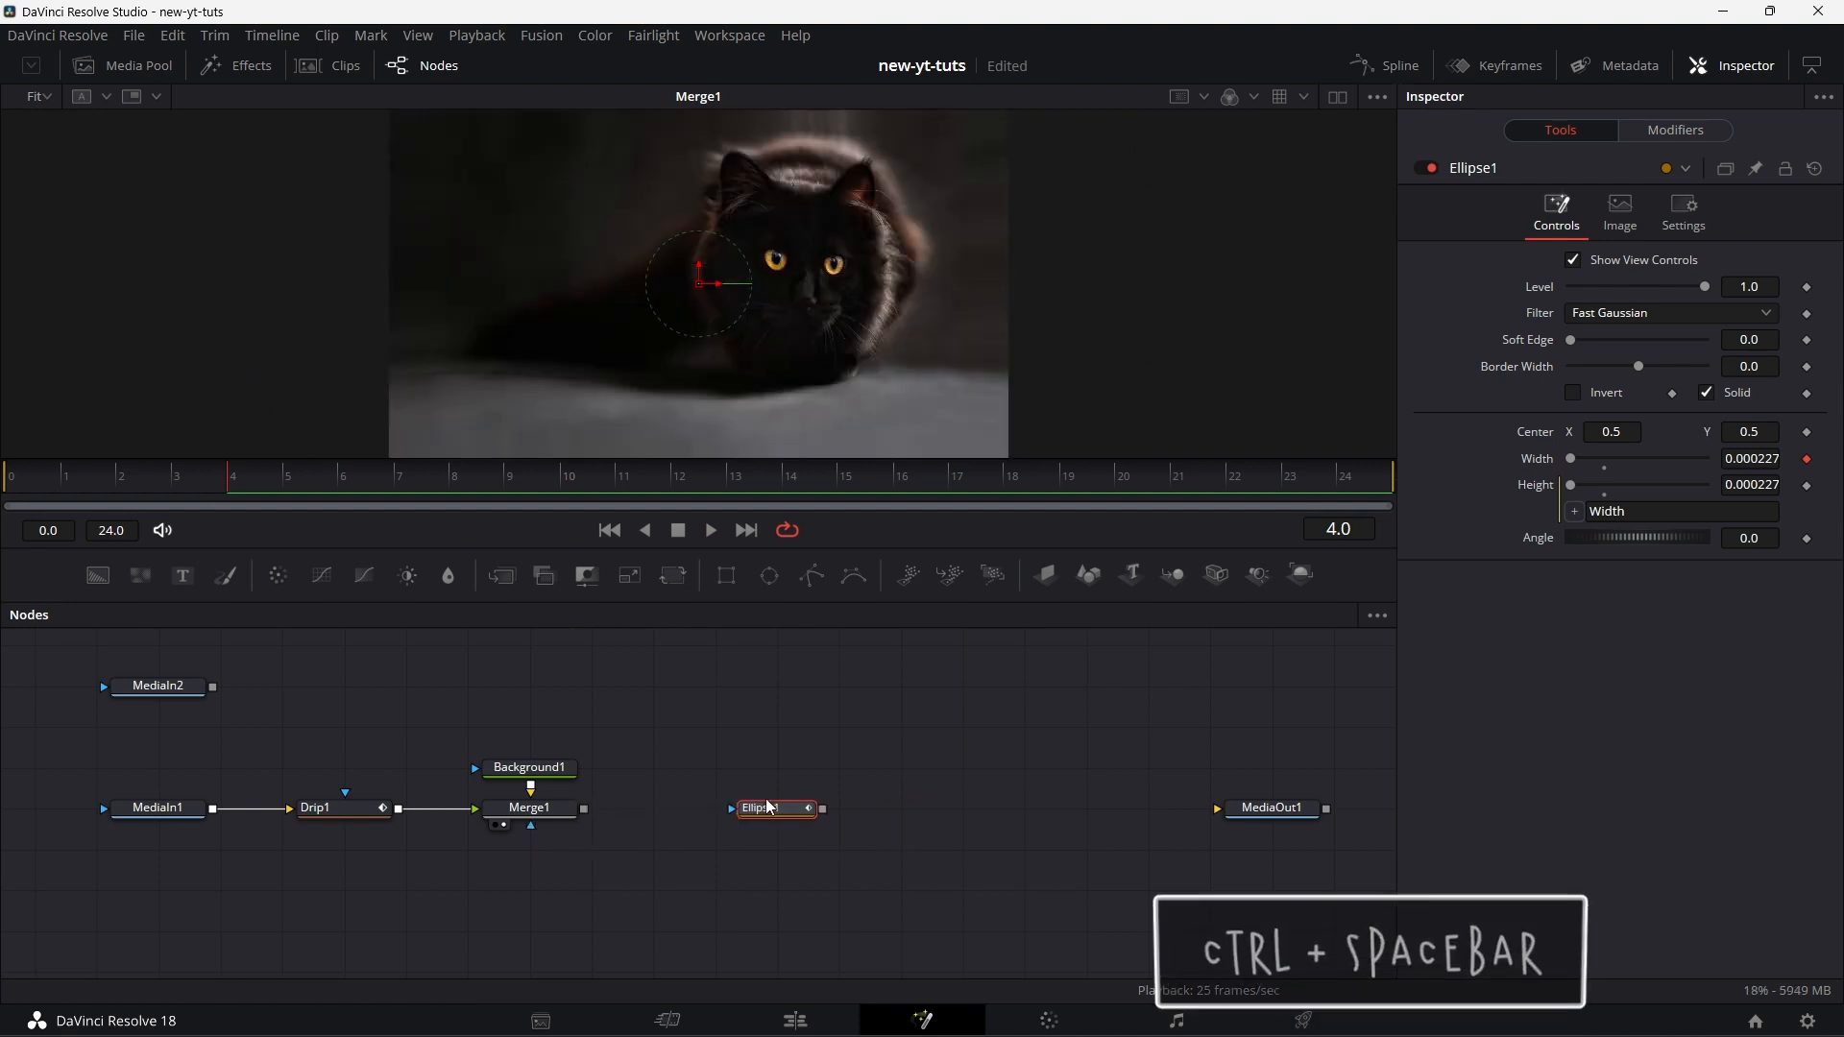
- Add a Mosaic Blur node below Ellipse1, feed the ellipse into it and view its output
key("ctrl+space")
type("m")
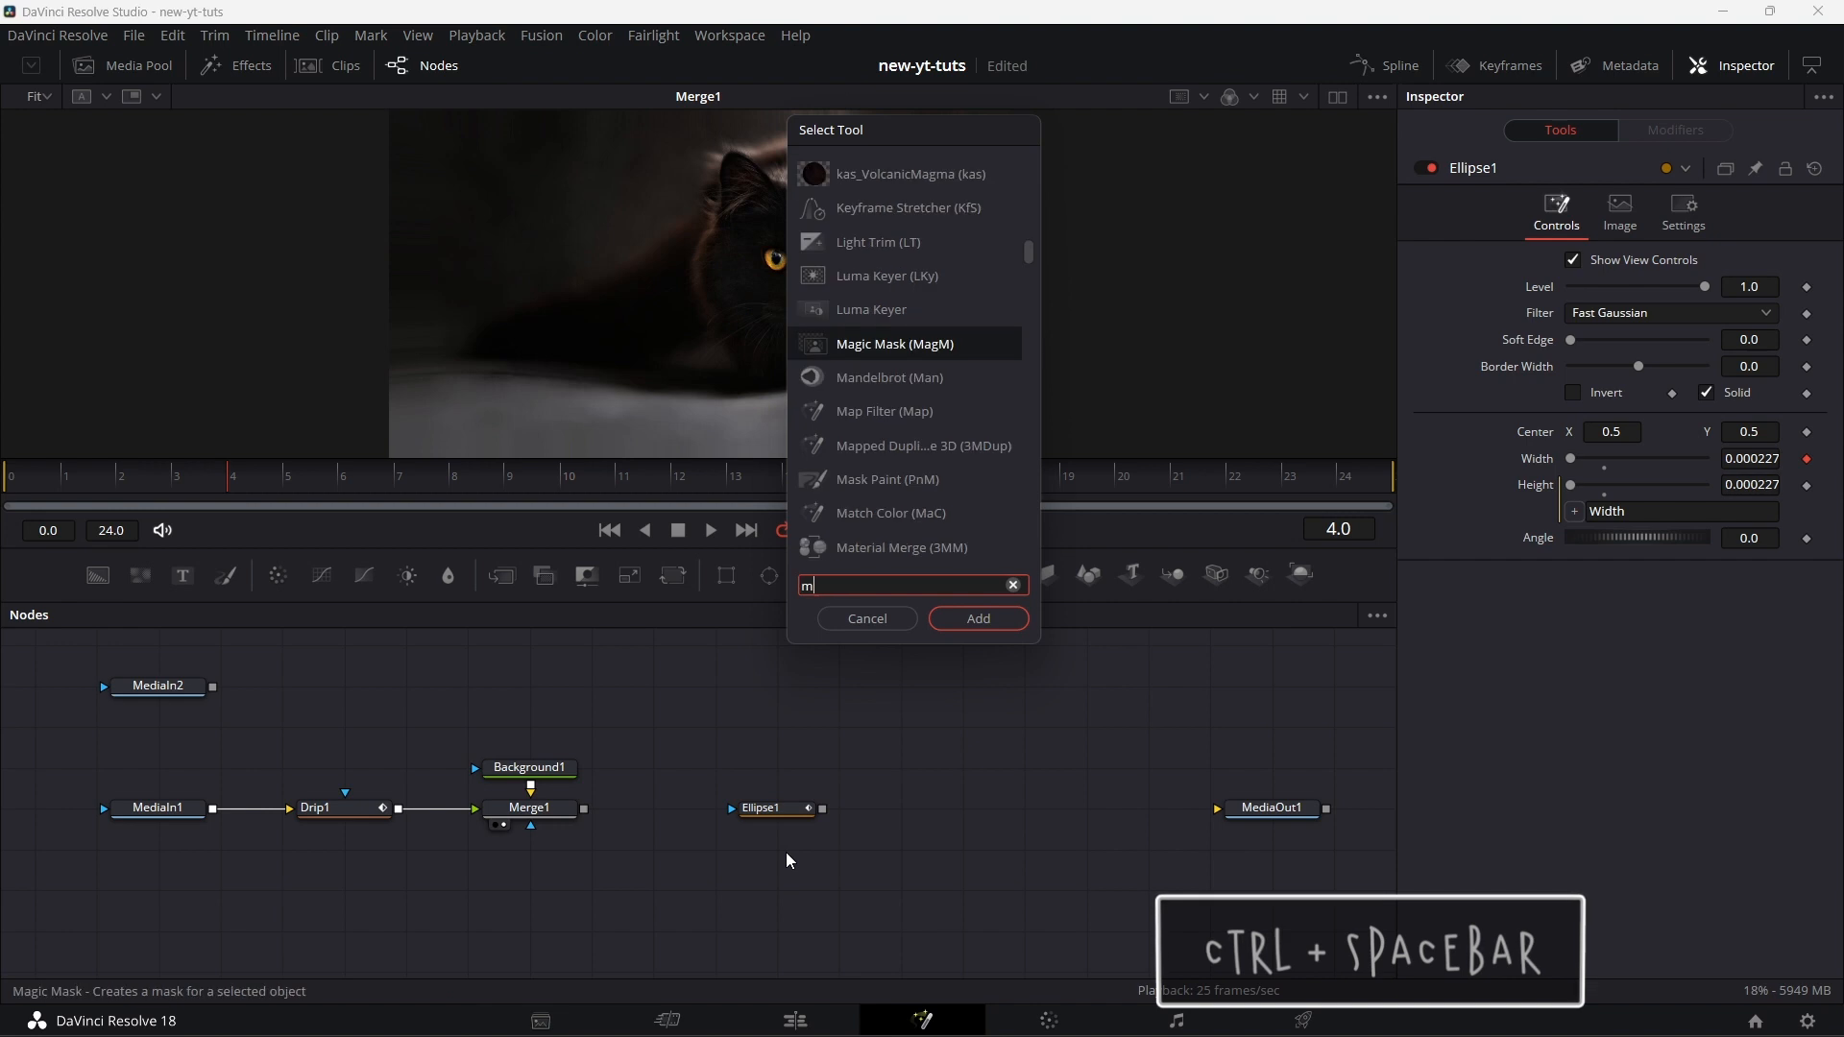
type("osaic")
key("Return")
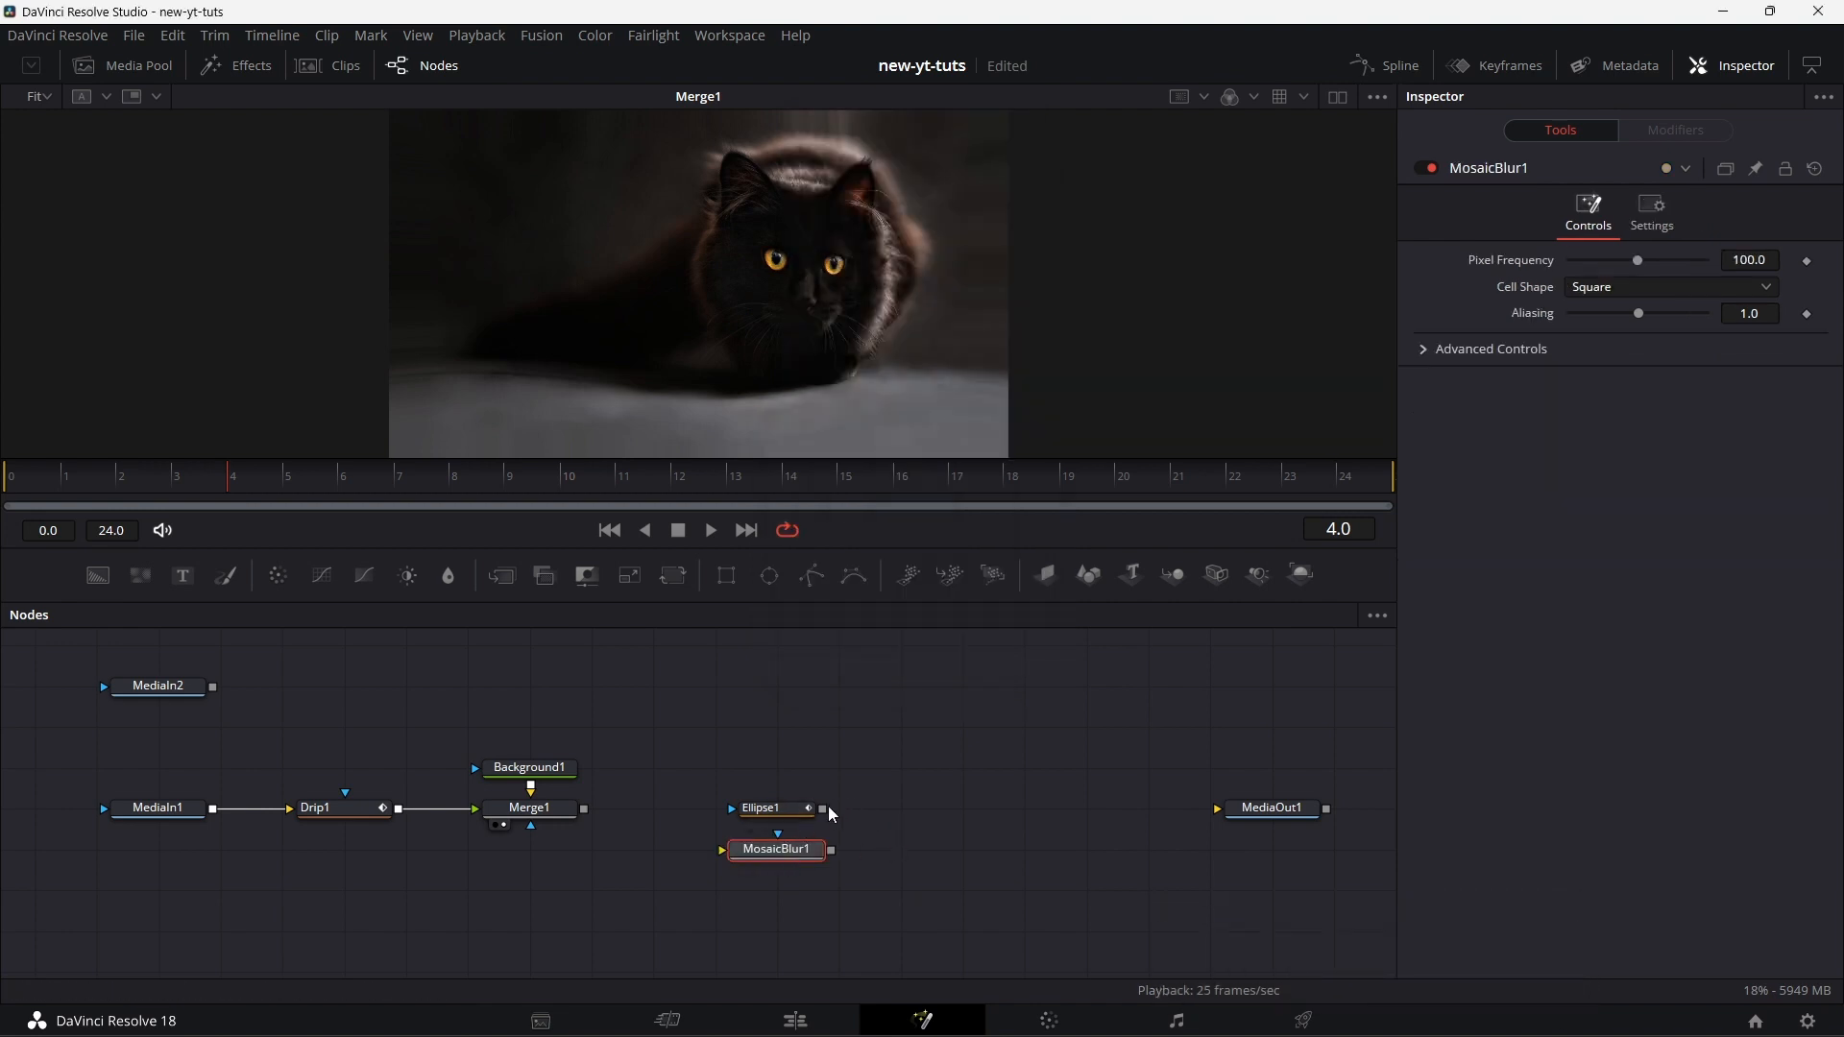
left_click_drag(823, 809, 803, 849)
key("1")
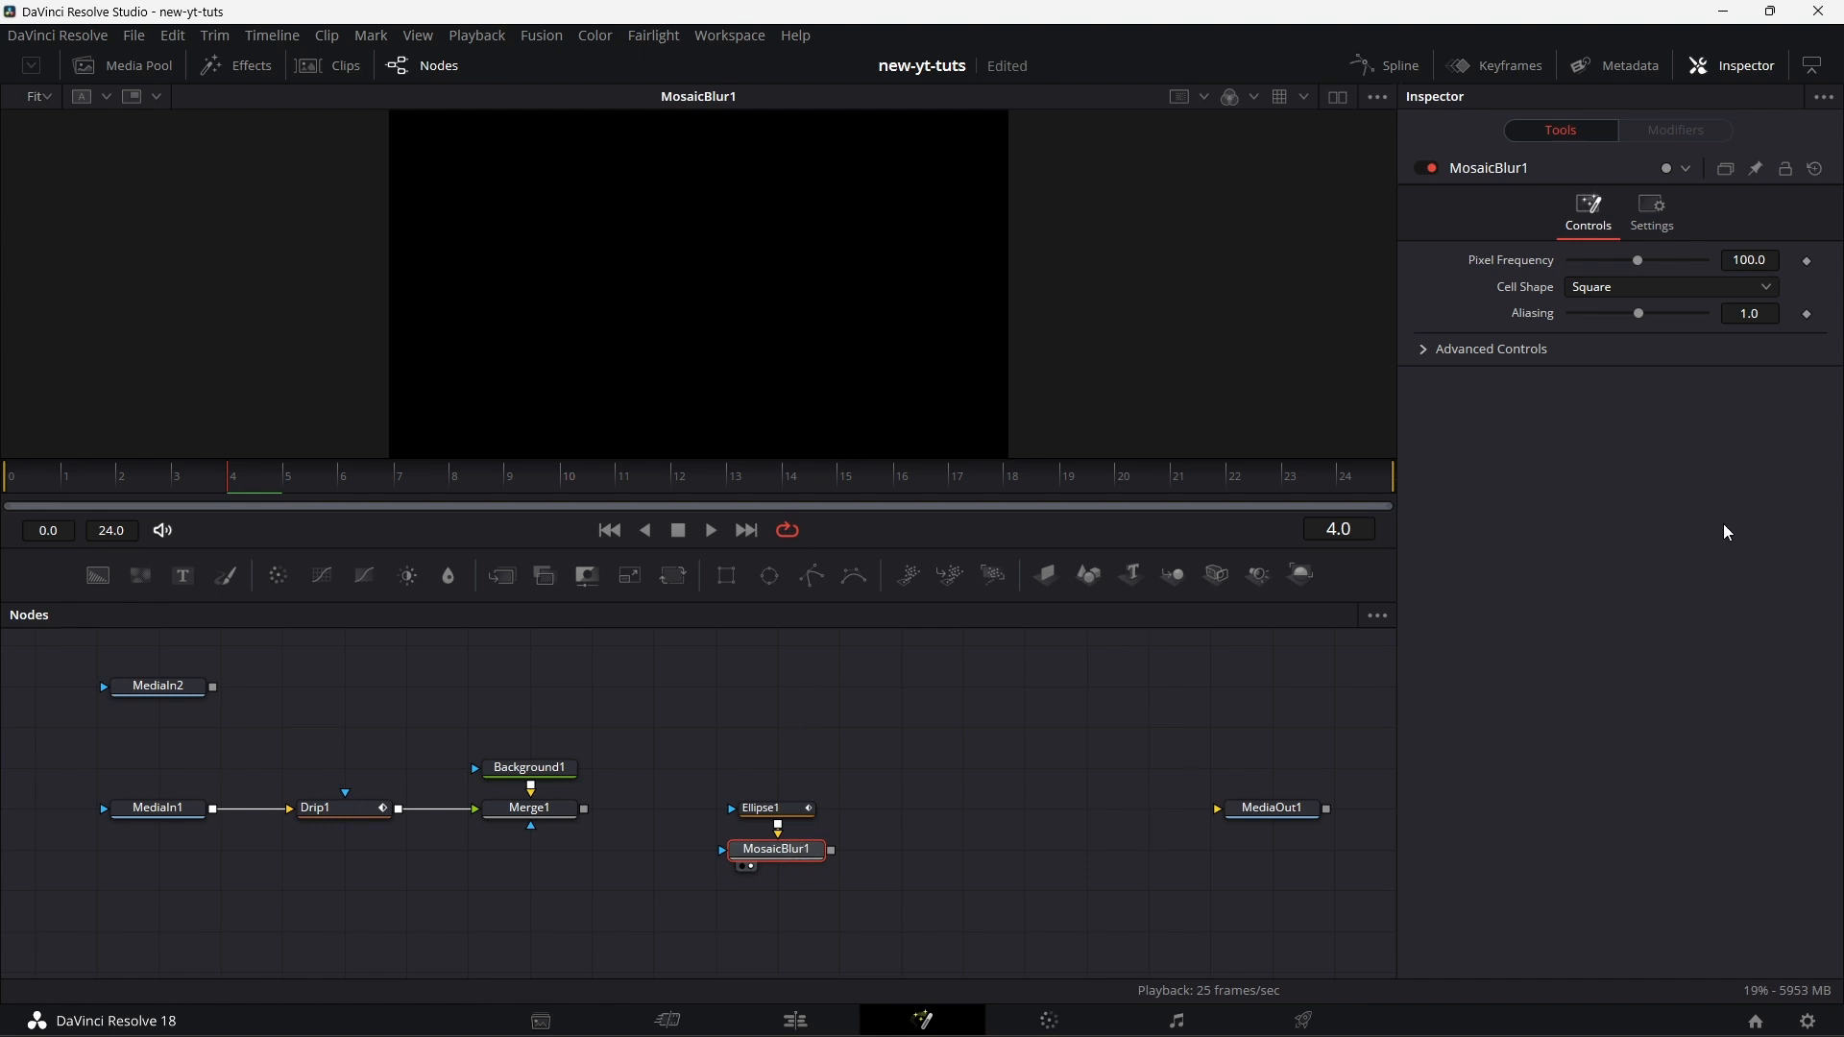
- Set the mosaic blur's Cell Shape to Hexagon
left_click(1628, 287)
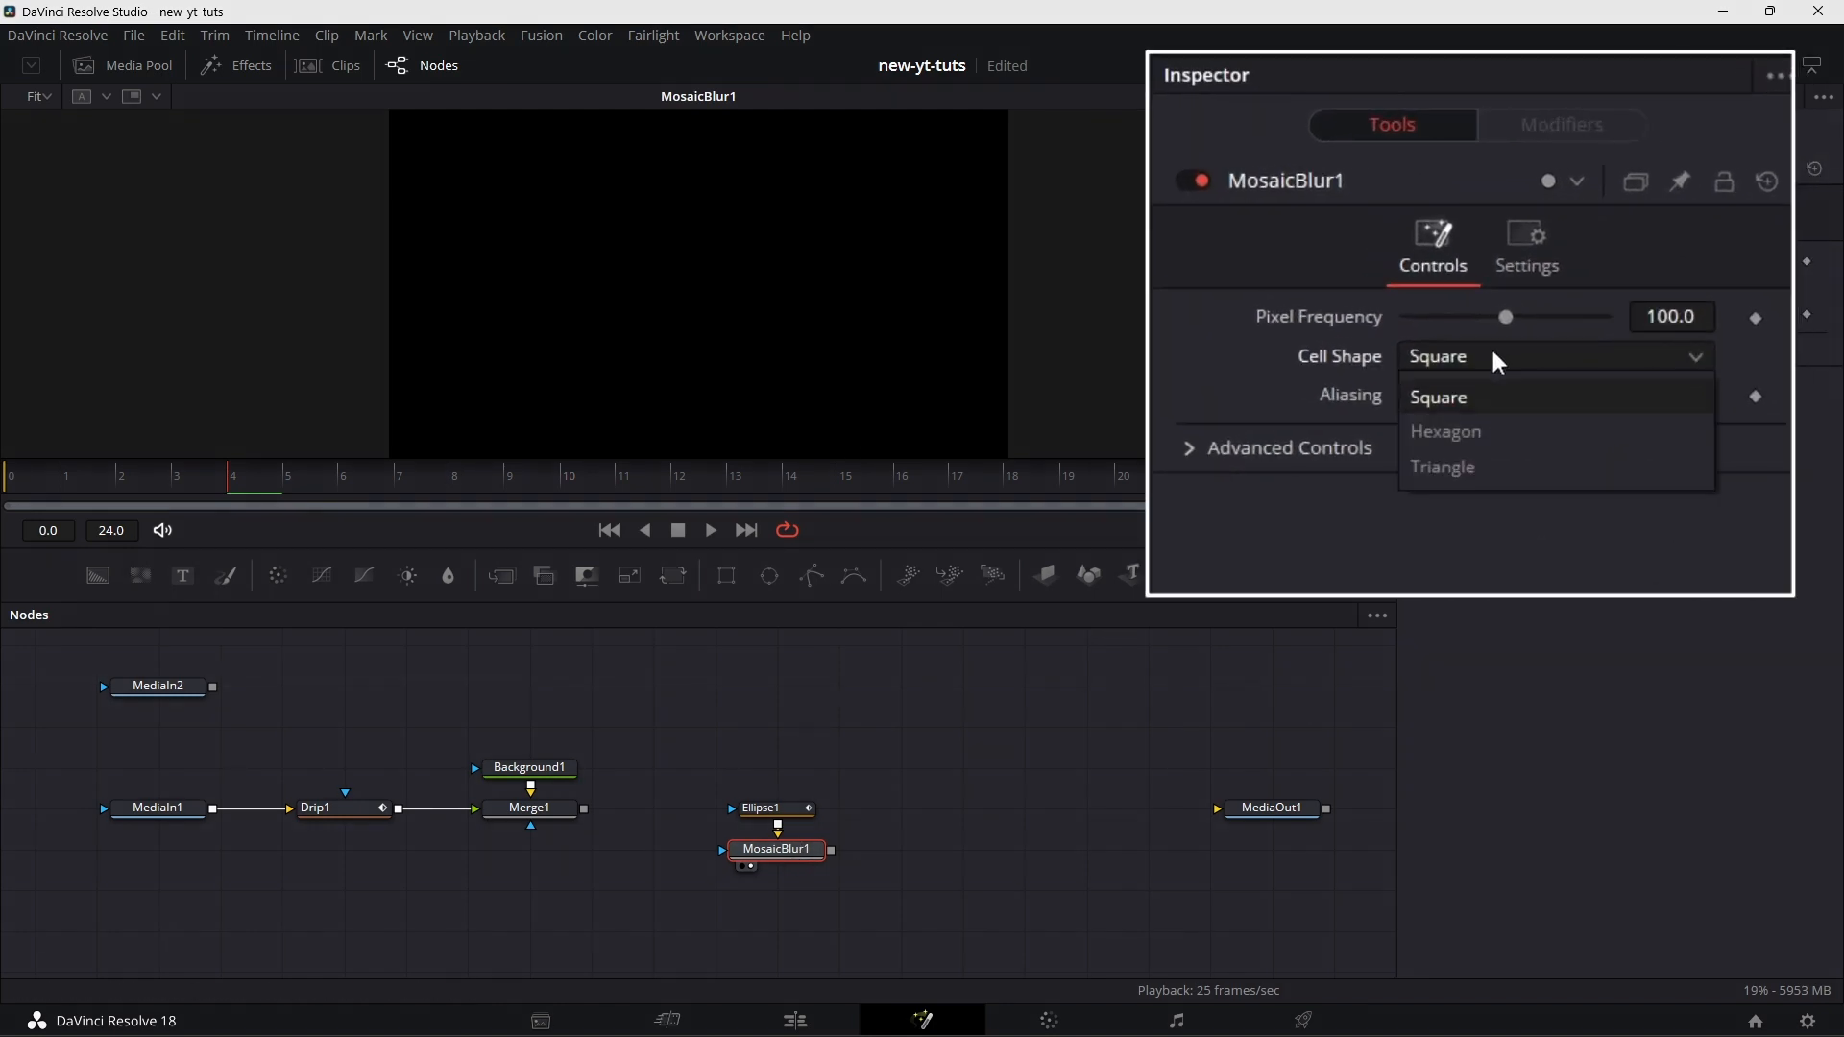
left_click(1491, 443)
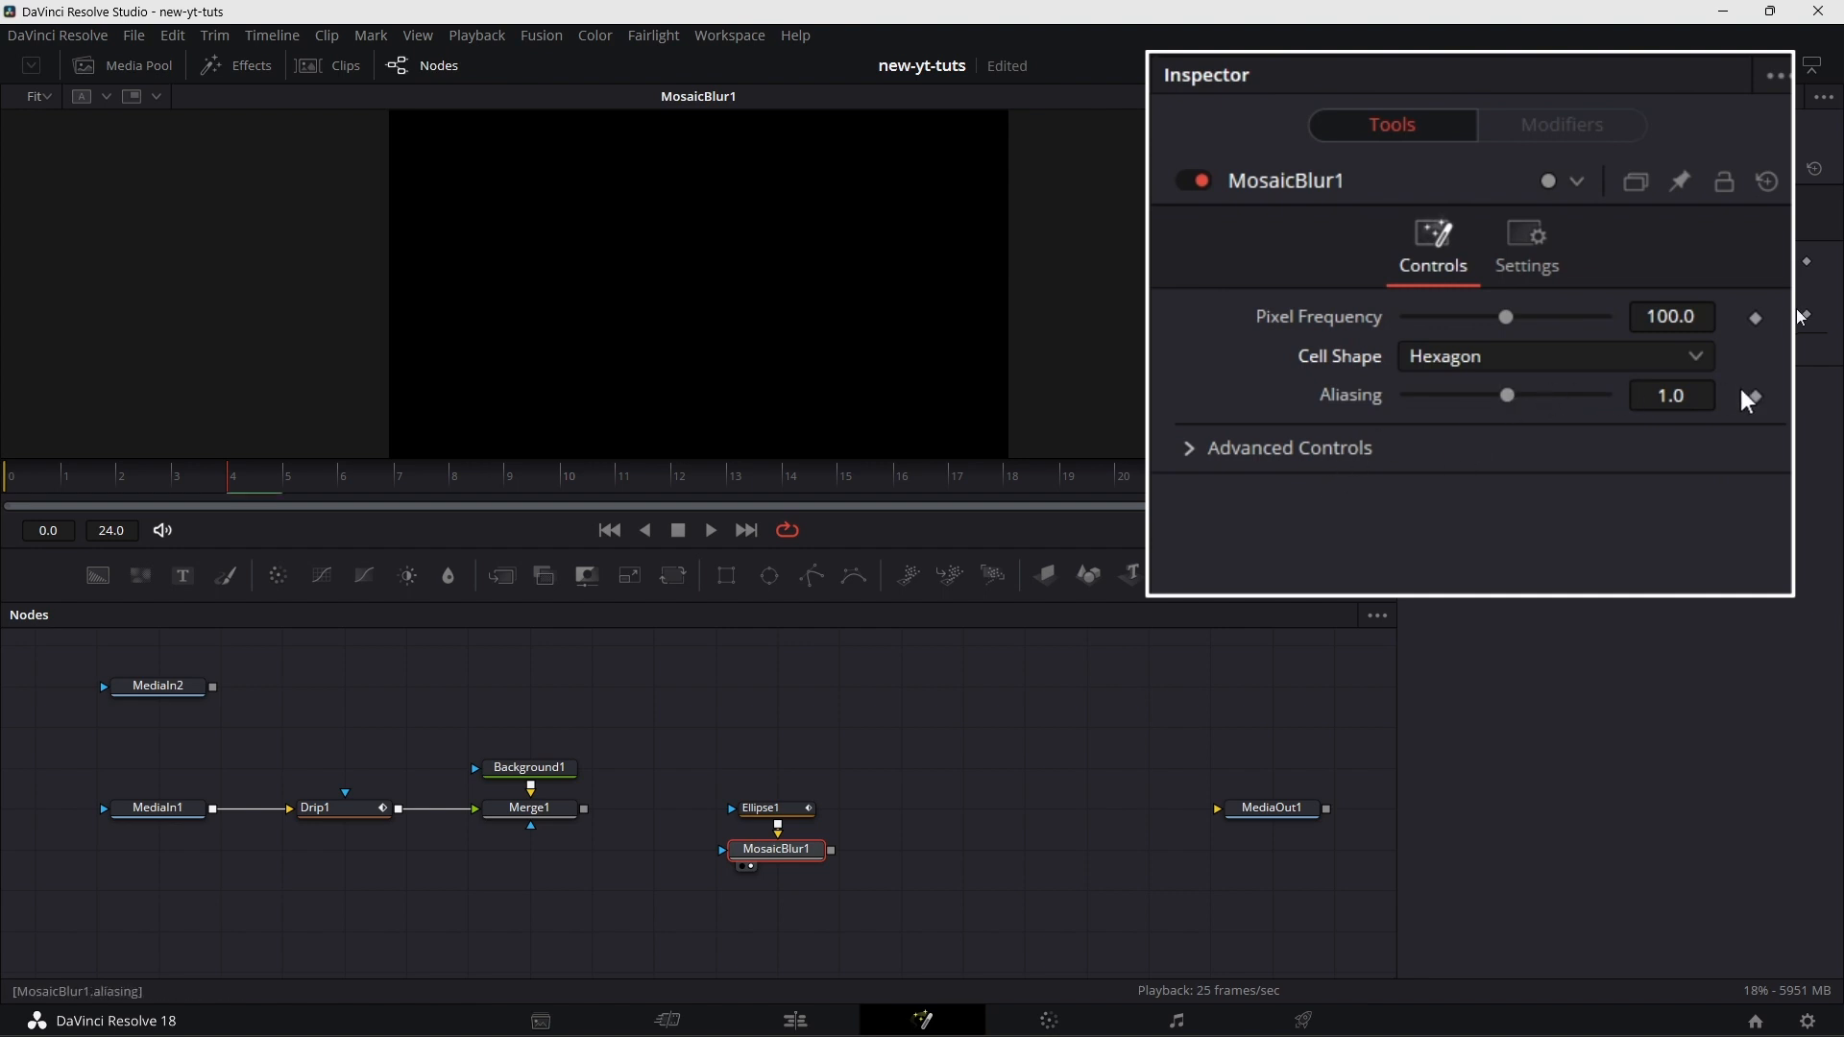
- Set MosaicBlur1's Aliasing to 1.1 and its Pixel Frequency to 15
left_click(1701, 396)
type("1.1")
key("Return")
left_click(1708, 316)
type("15")
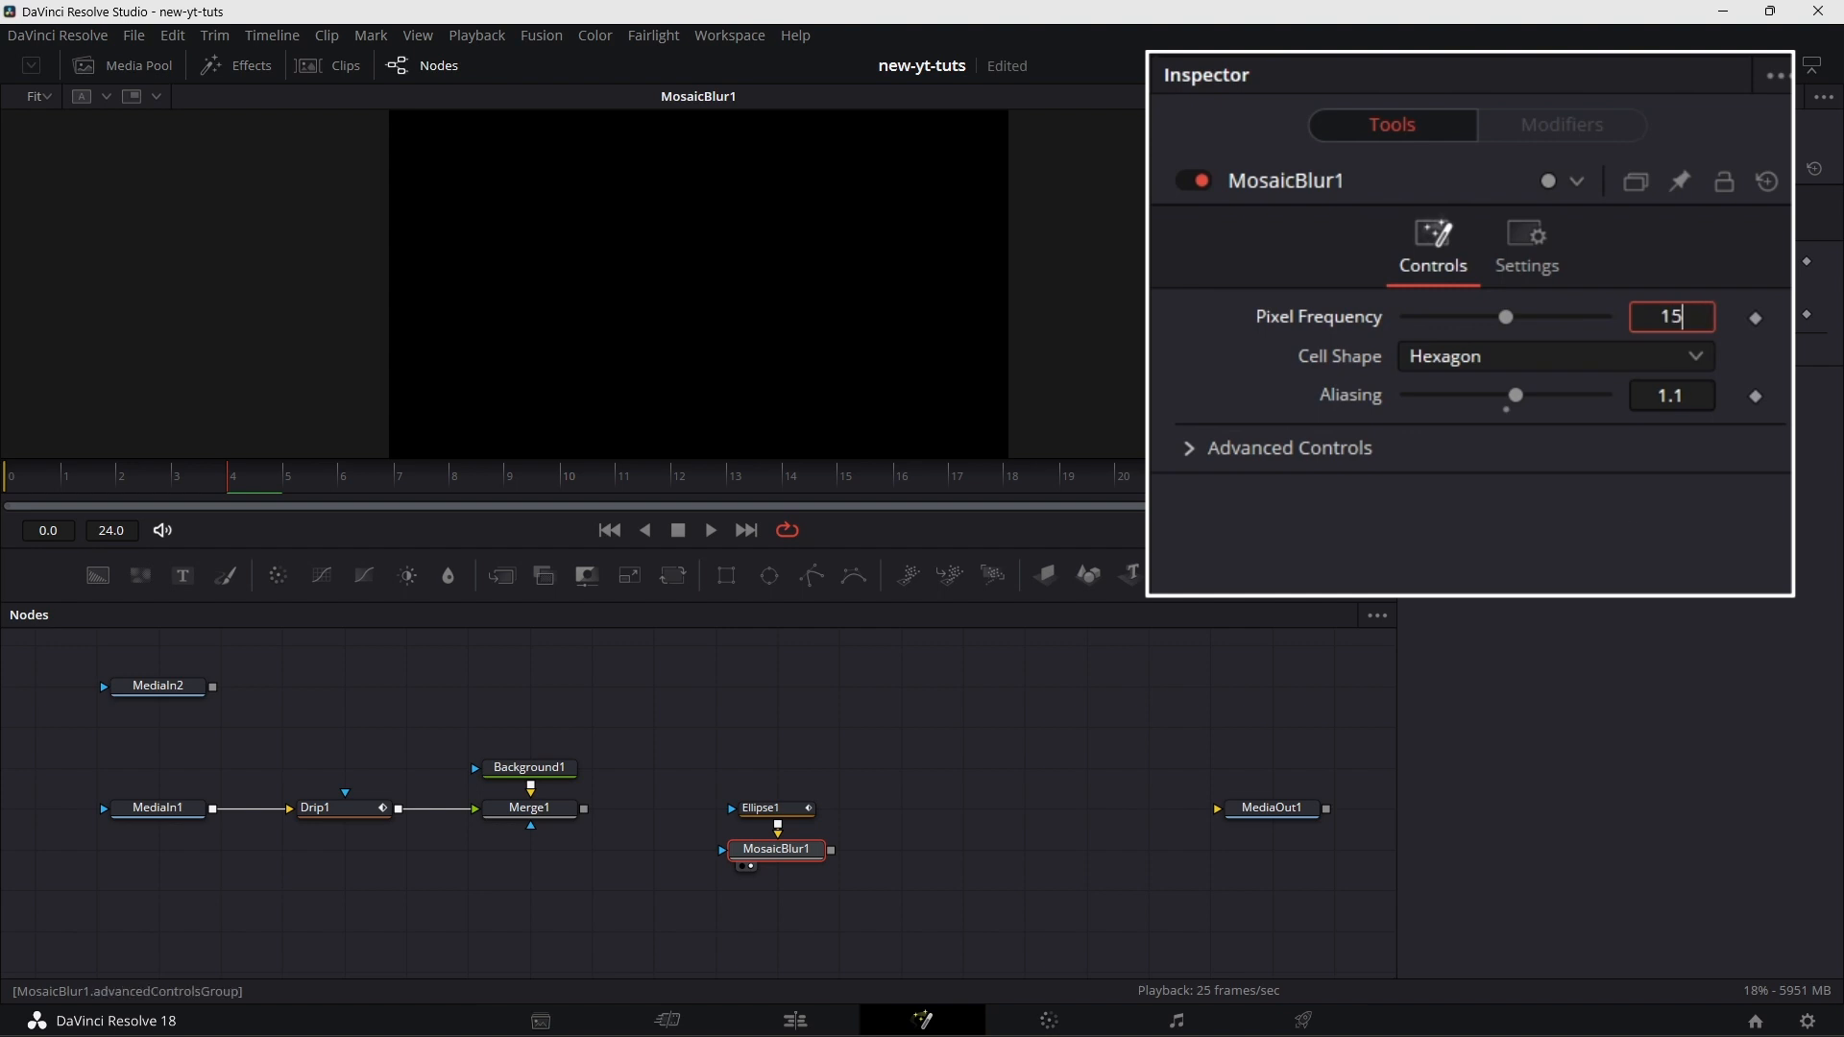
key("Return")
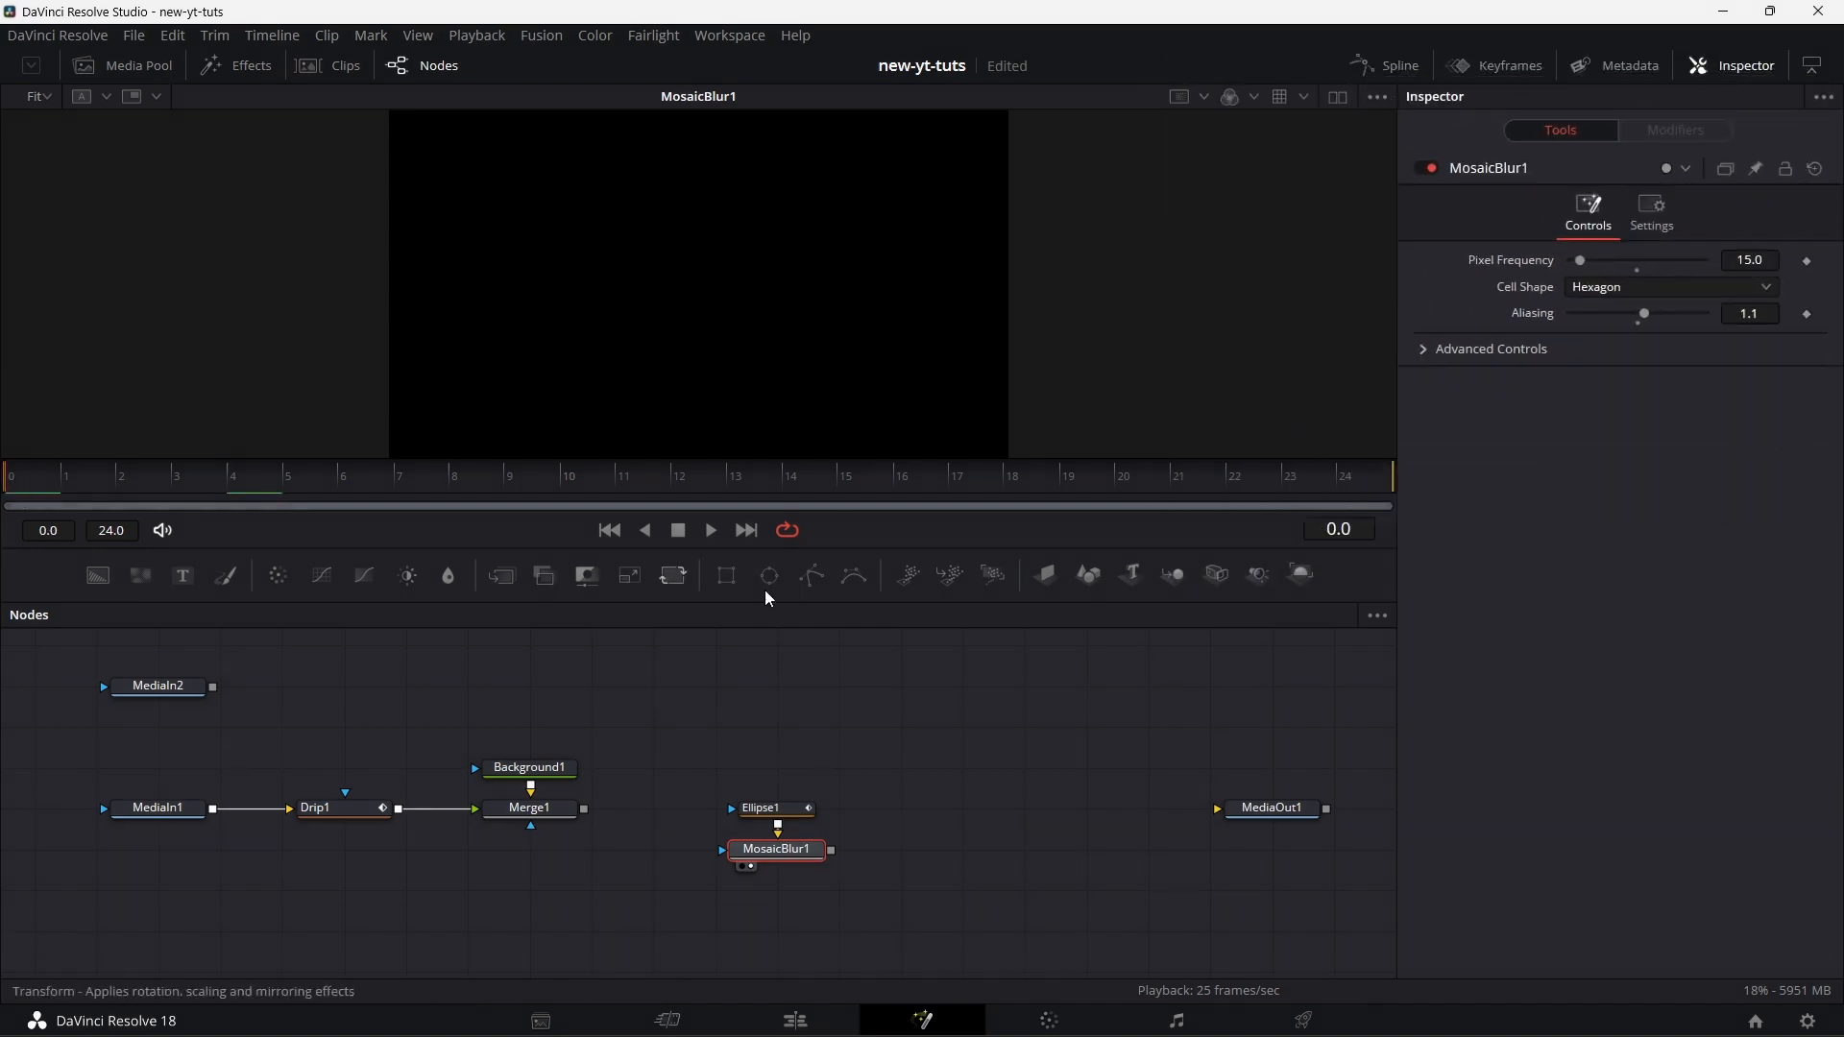
- Play the hexagonal mosaic blur animation in the viewer, stop it, and scrub to frame 8
left_click(711, 529)
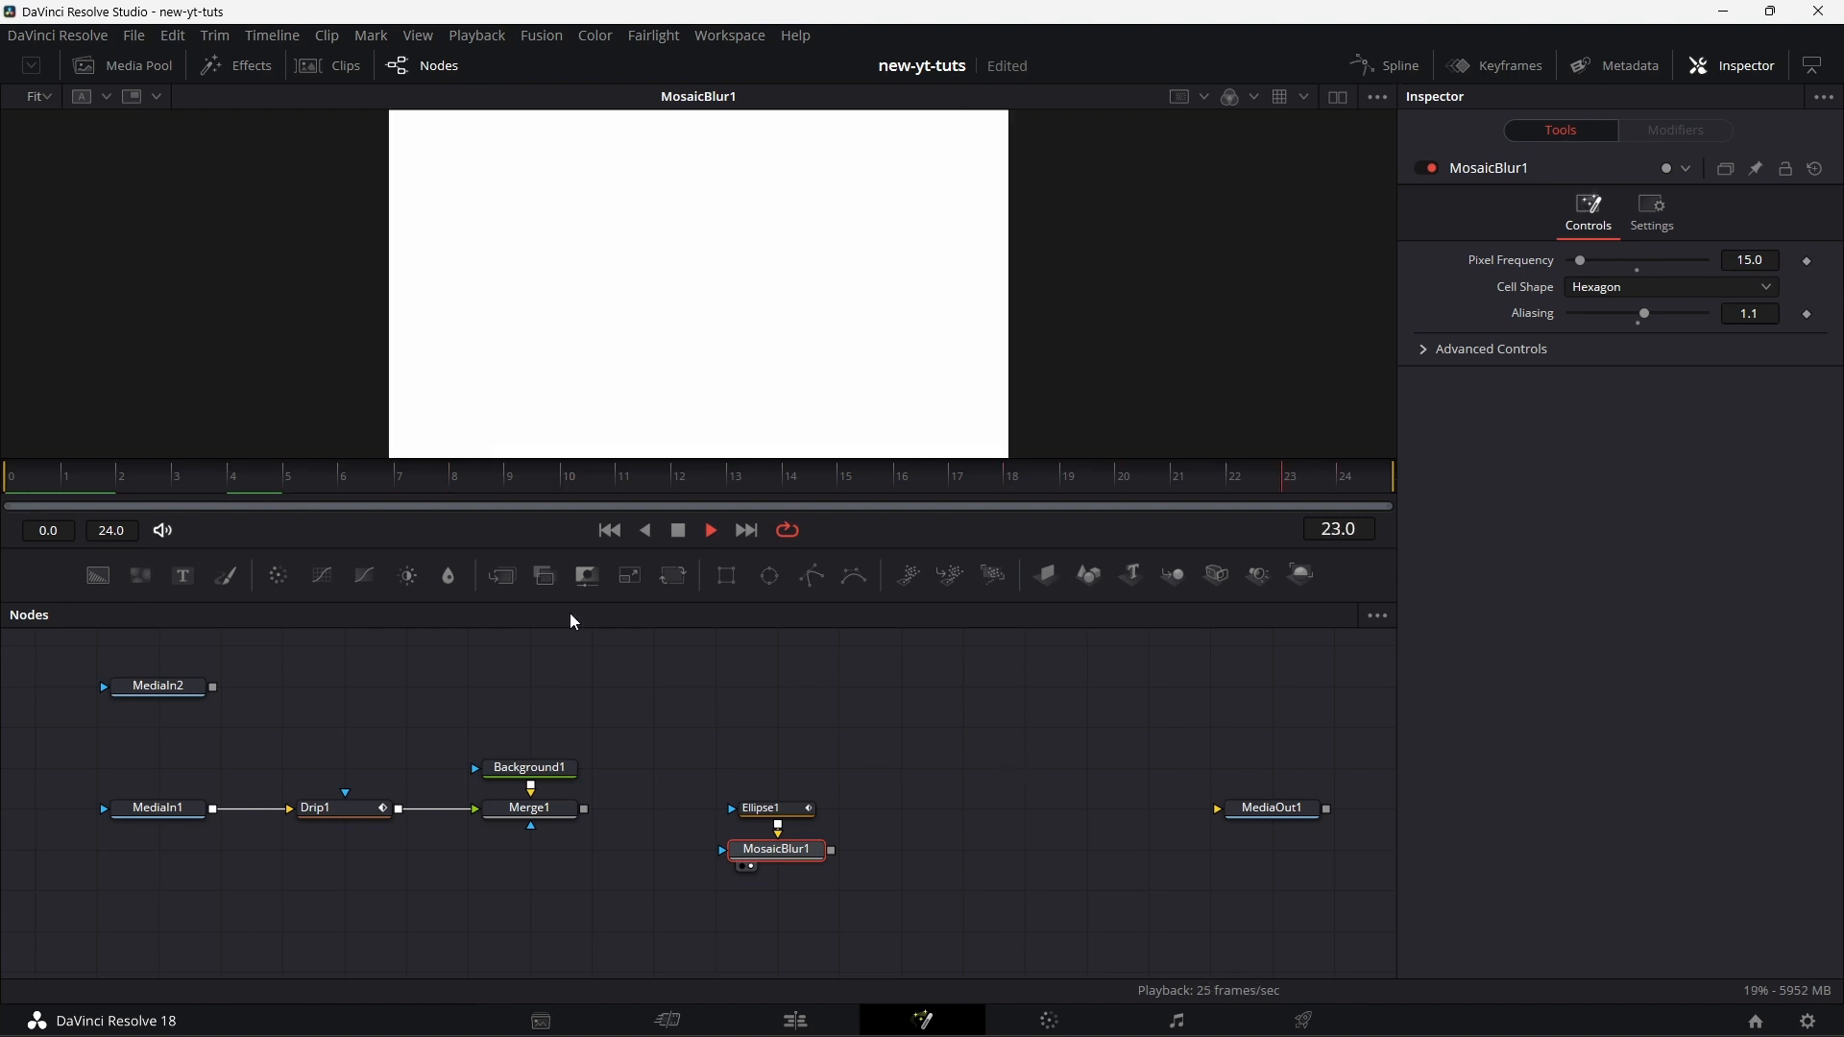
key("space")
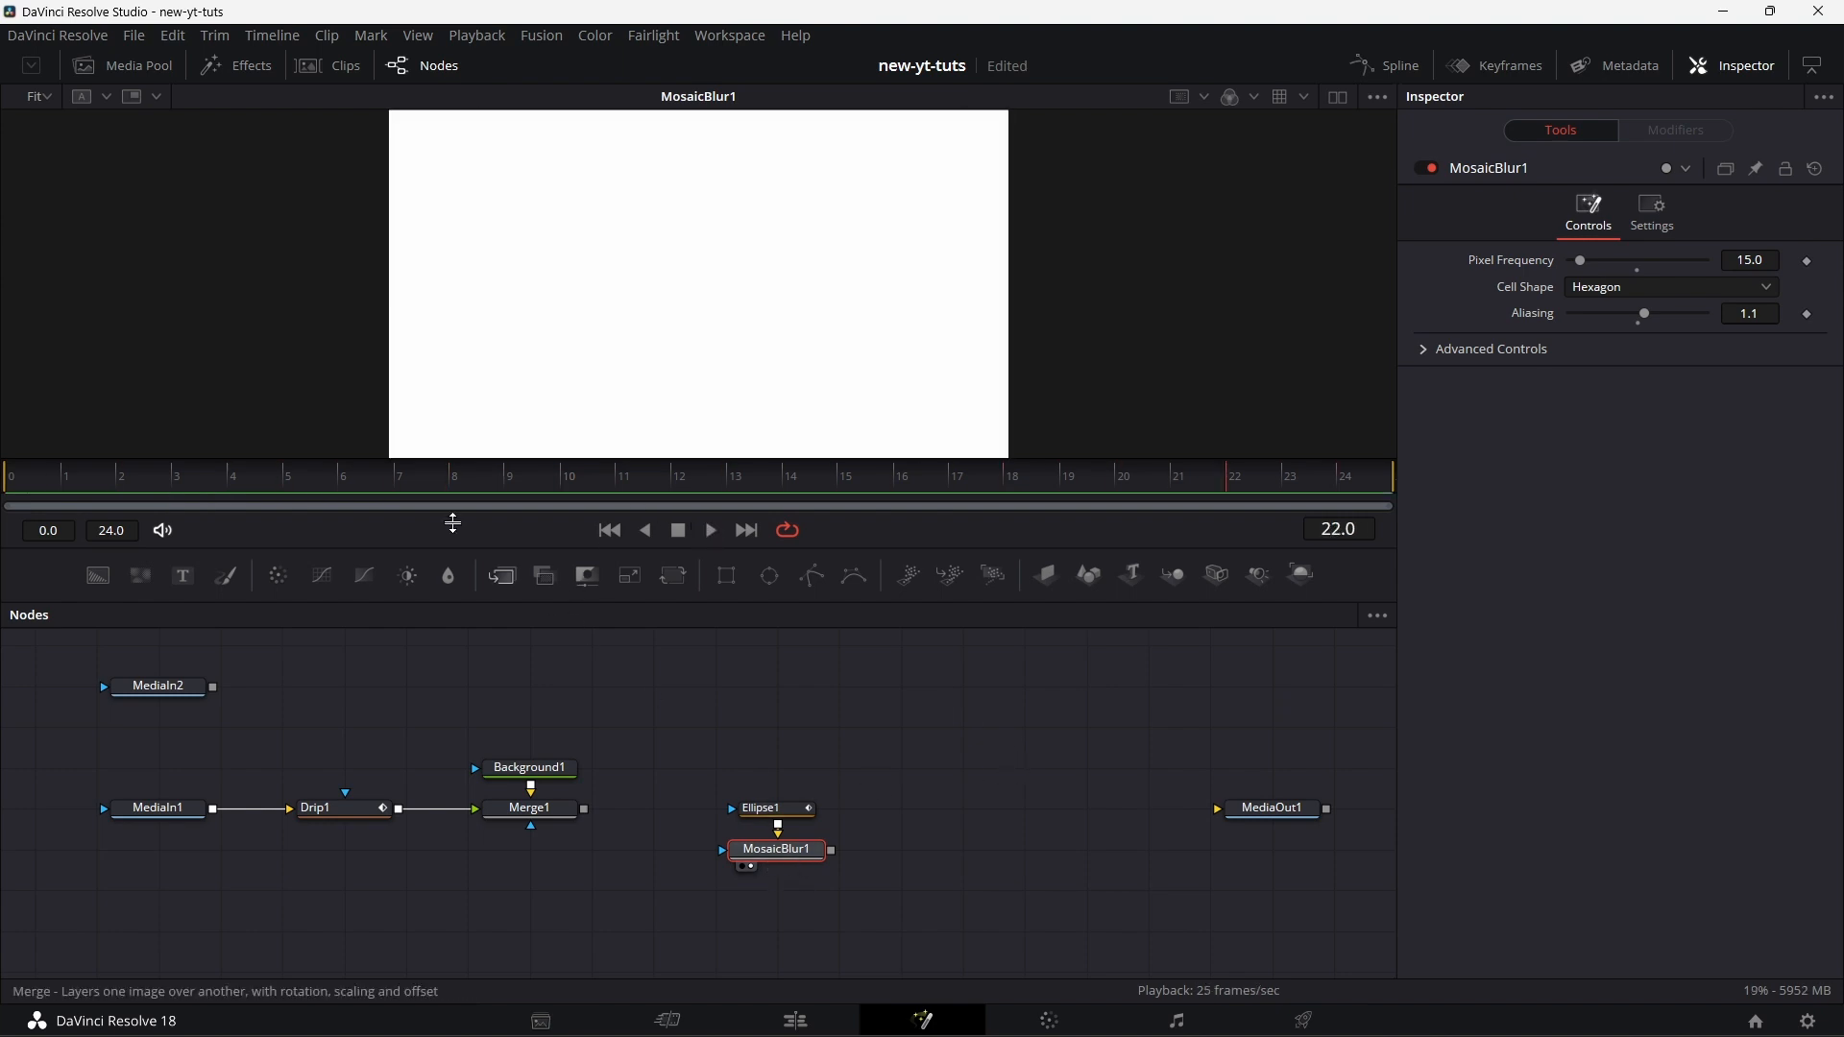
left_click_drag(389, 469, 507, 484)
- Try a different Pixel Frequency on MosaicBlur1 and restore it to 15
mouse_move(1748, 260)
left_mouse_down()
mouse_move(1715, 260)
mouse_move(1739, 260)
left_mouse_up()
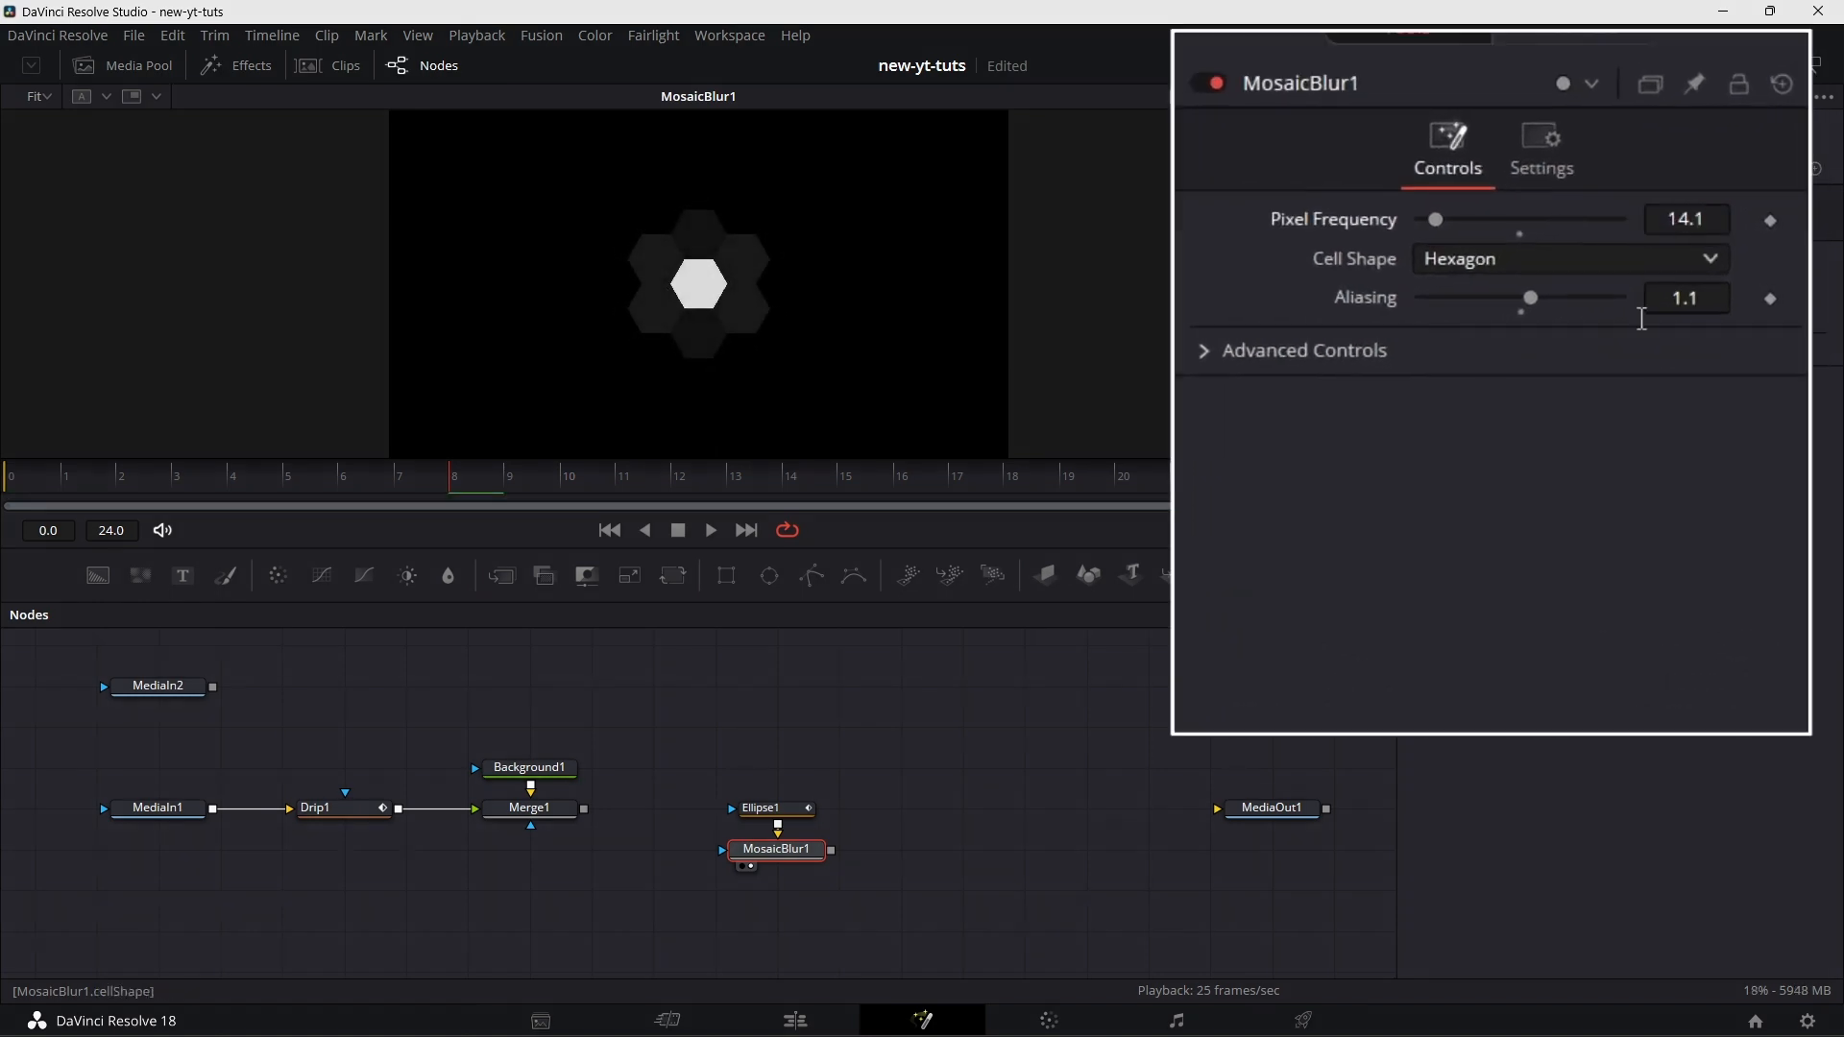
left_click(1740, 260)
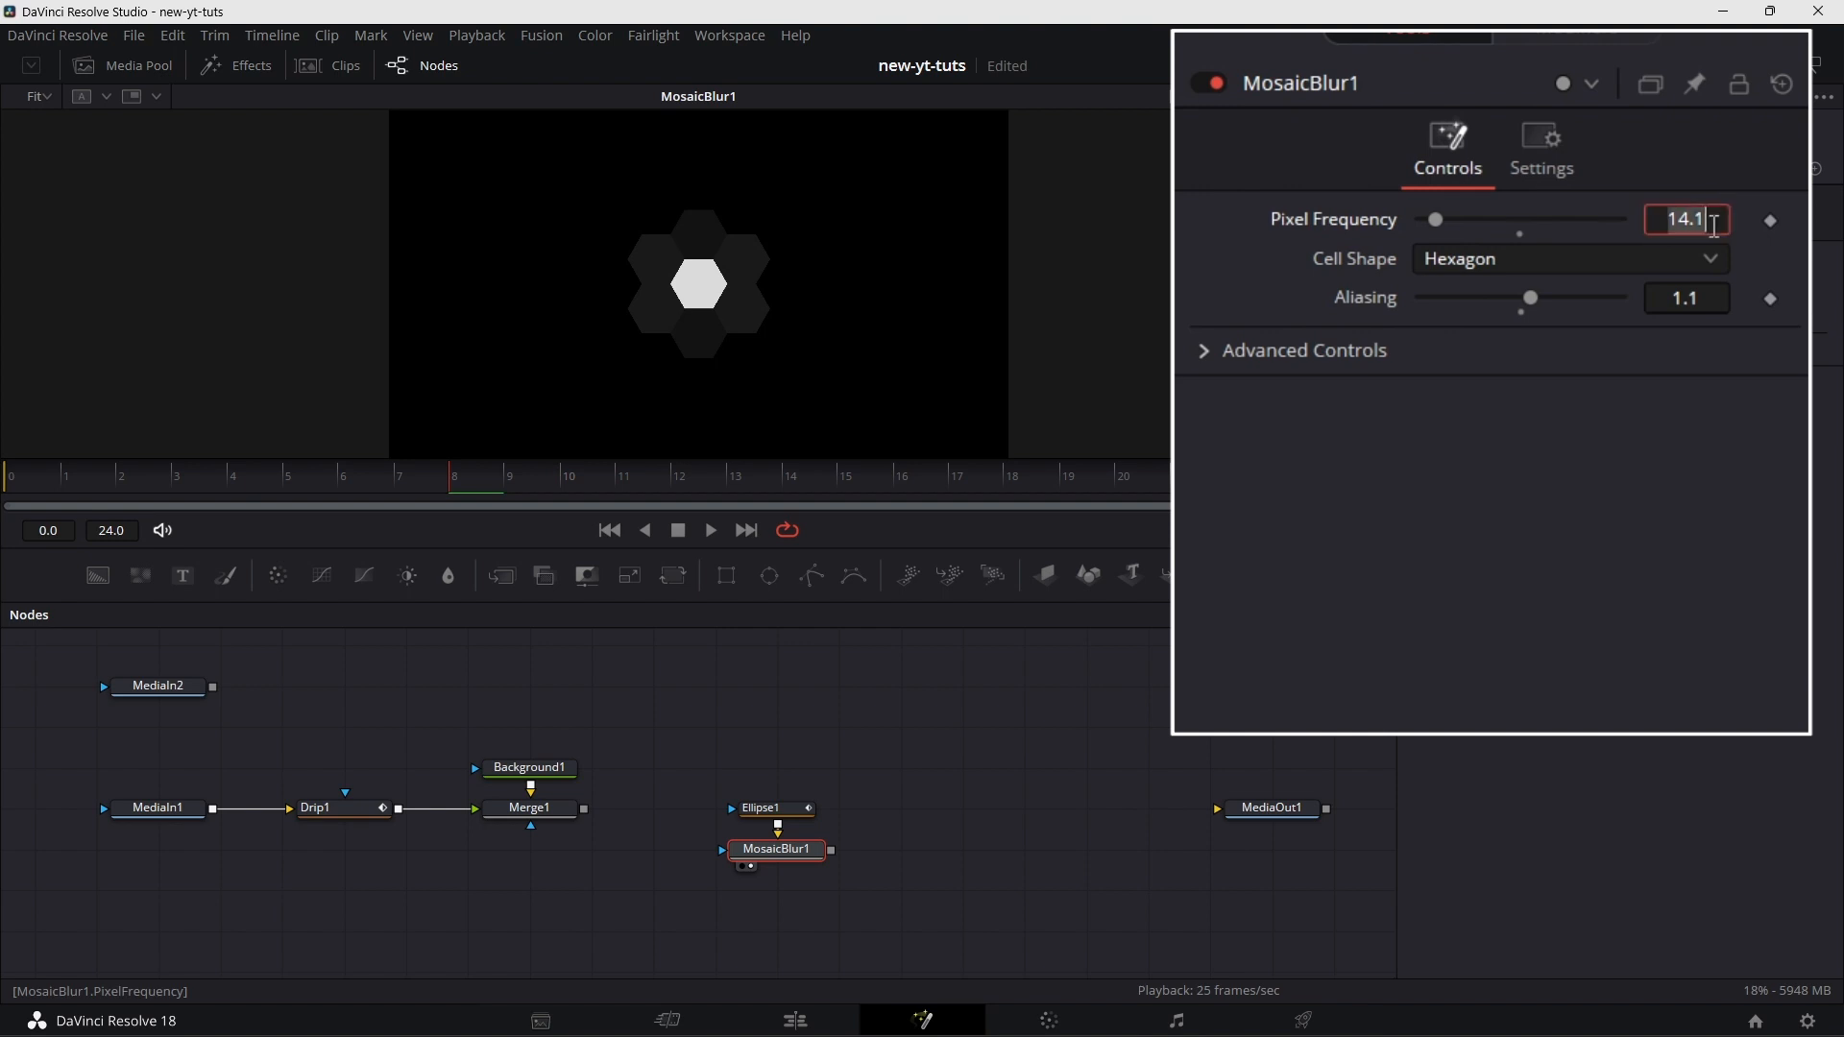
type("15")
key("Return")
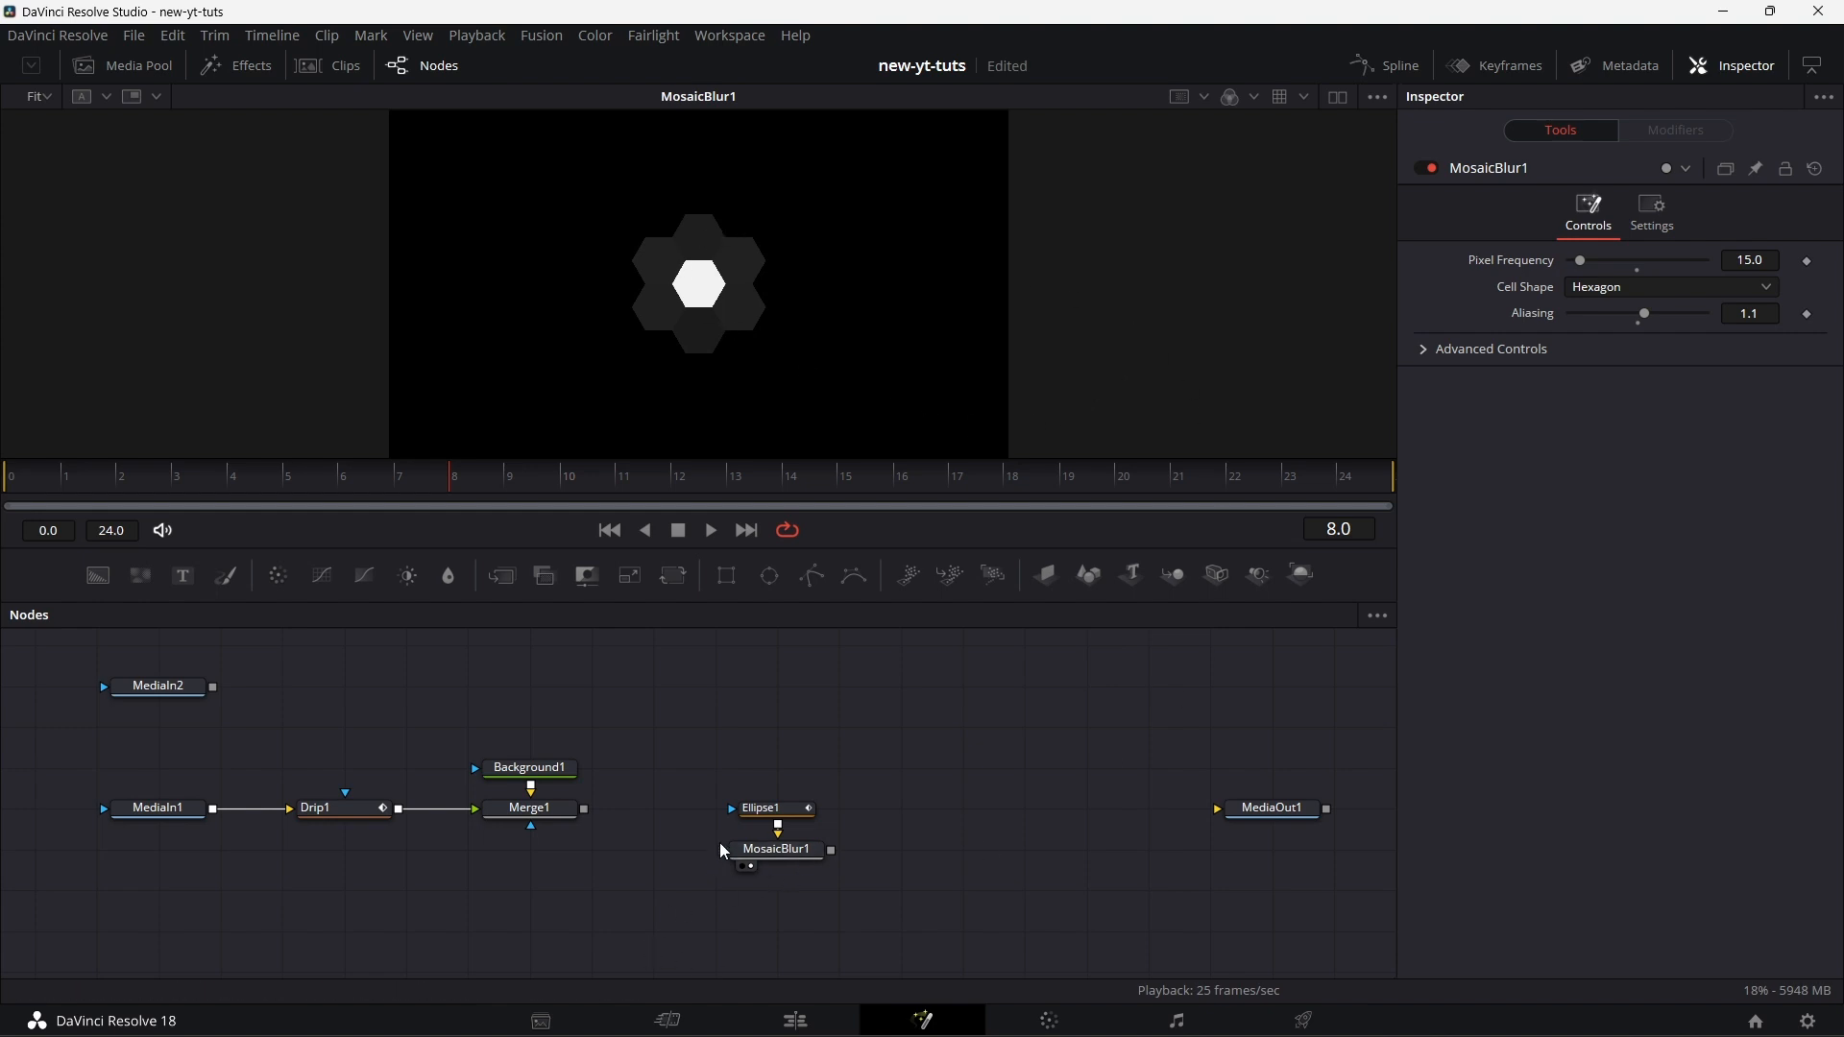
- Connect MosaicBlur1 as Merge1's mask with Ellipse1 stacked beneath it, and play Merge1's output from the first frame
left_click_drag(830, 852, 526, 872)
left_click_drag(783, 806, 540, 922)
left_click_drag(553, 818, 855, 341)
left_click(19, 474)
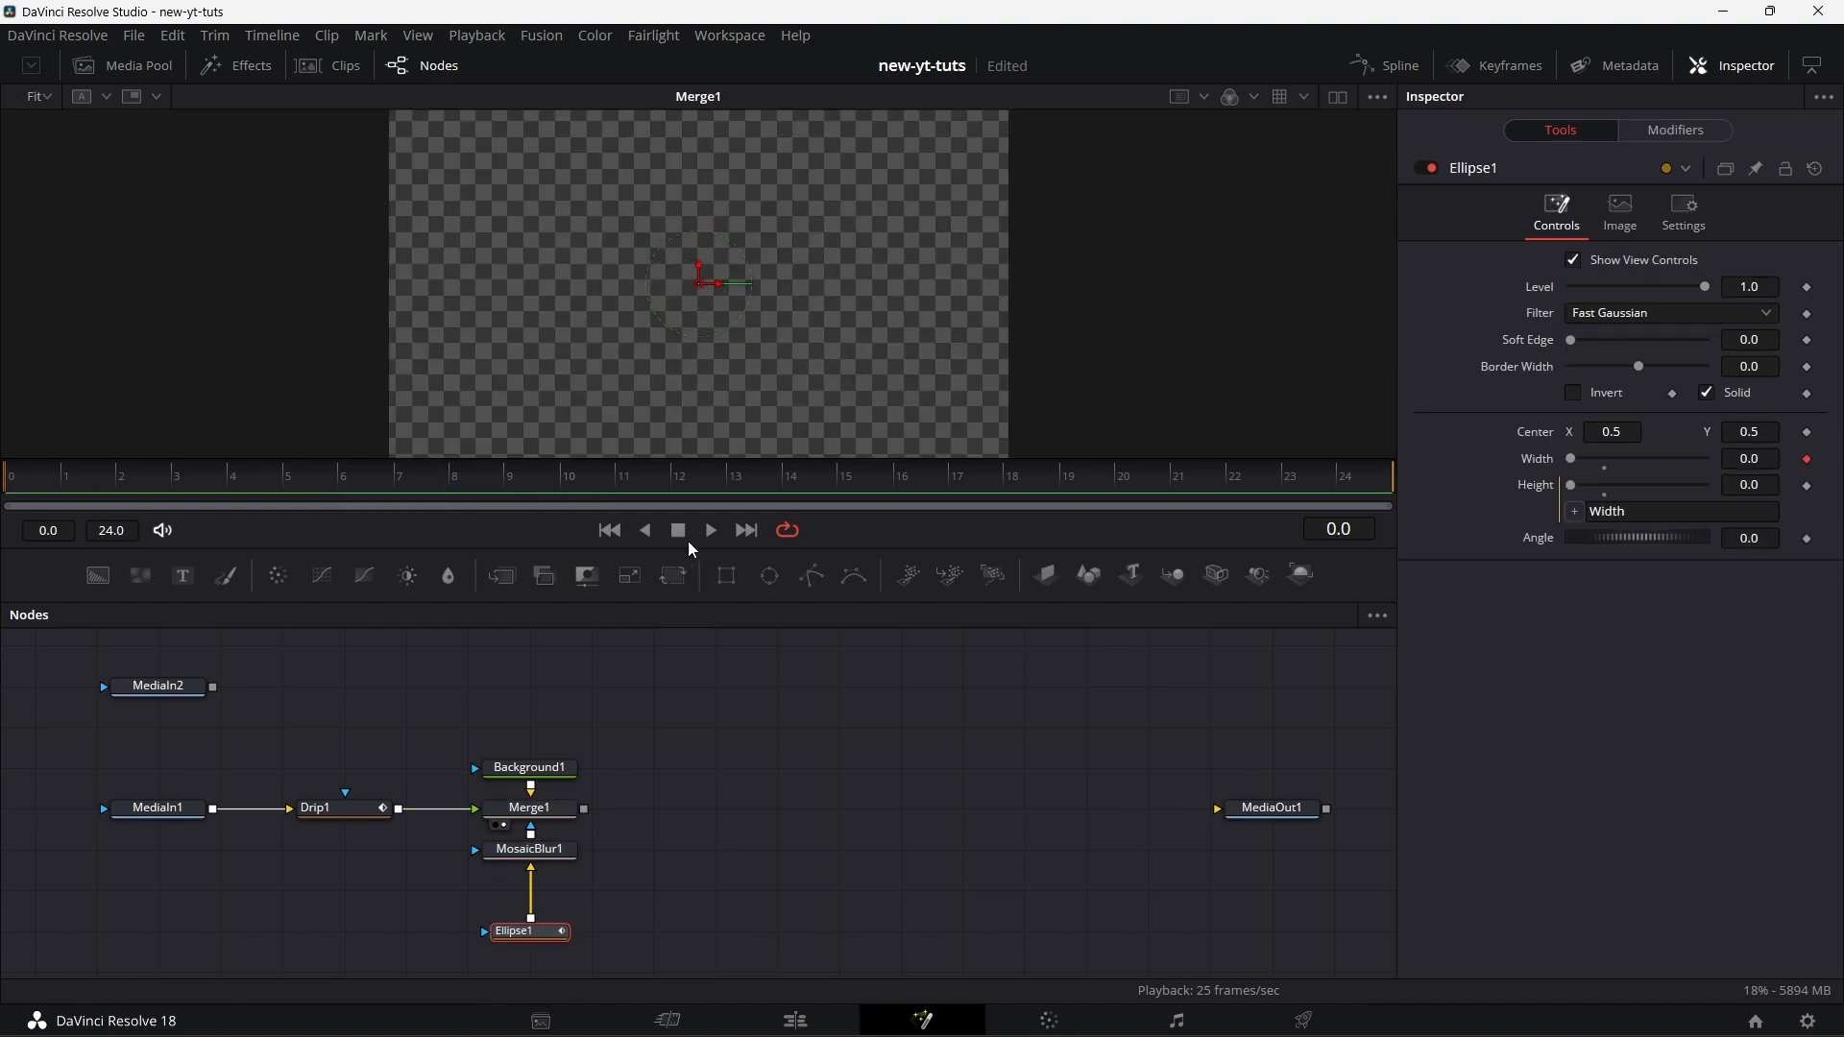
left_click(710, 529)
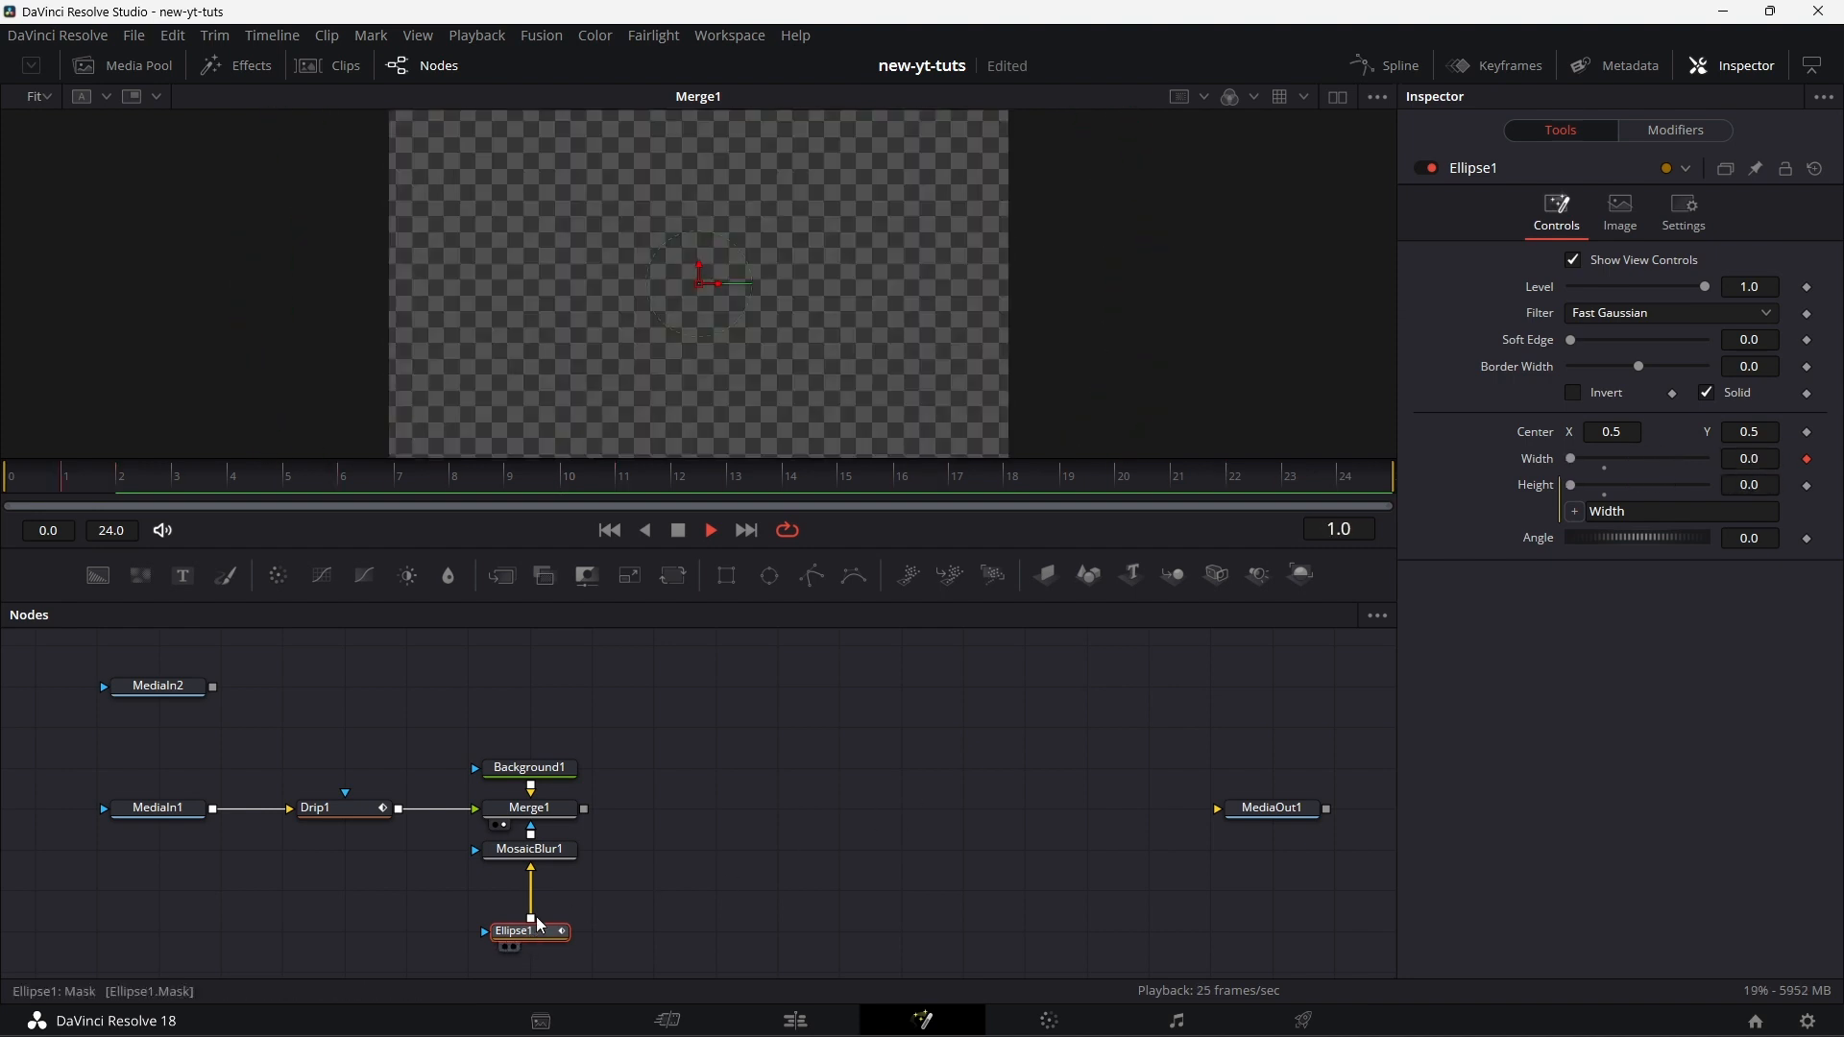
left_click_drag(540, 924, 541, 885)
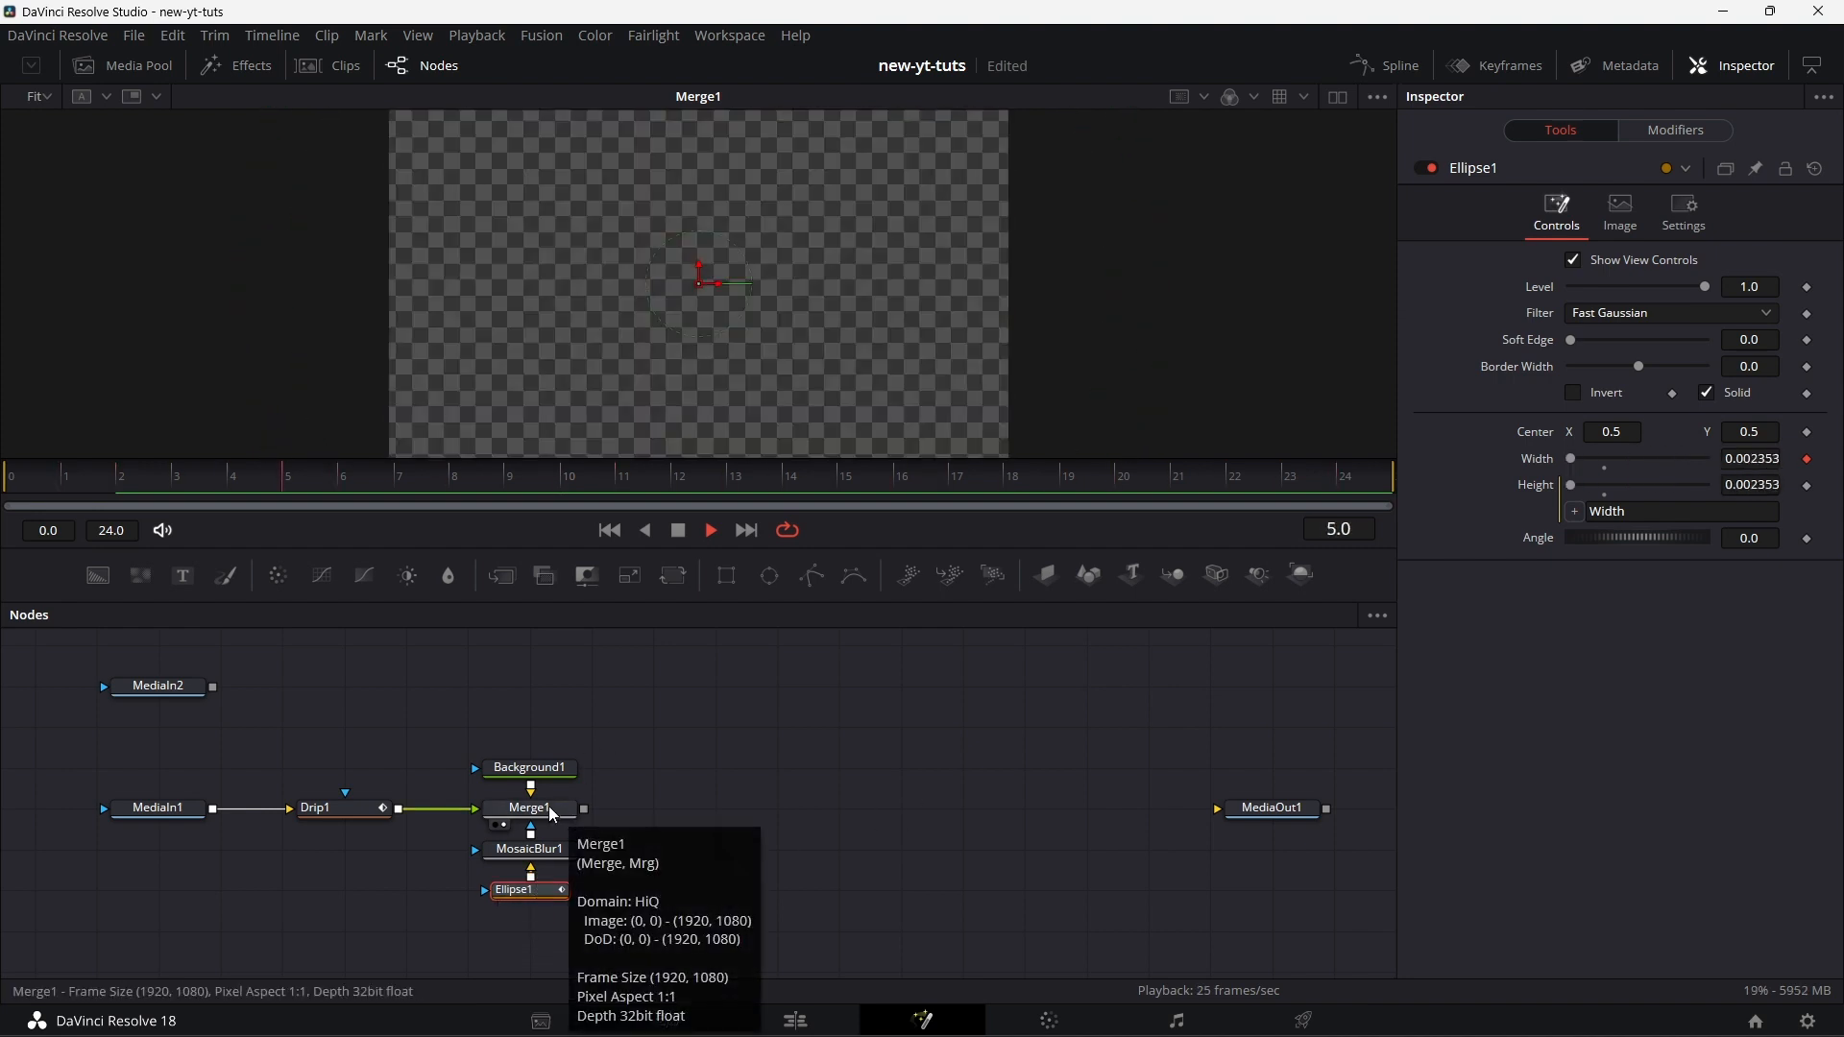
- Apply Merge1's mask inverted, stop playback and move the playhead to frame 9
left_click(553, 811)
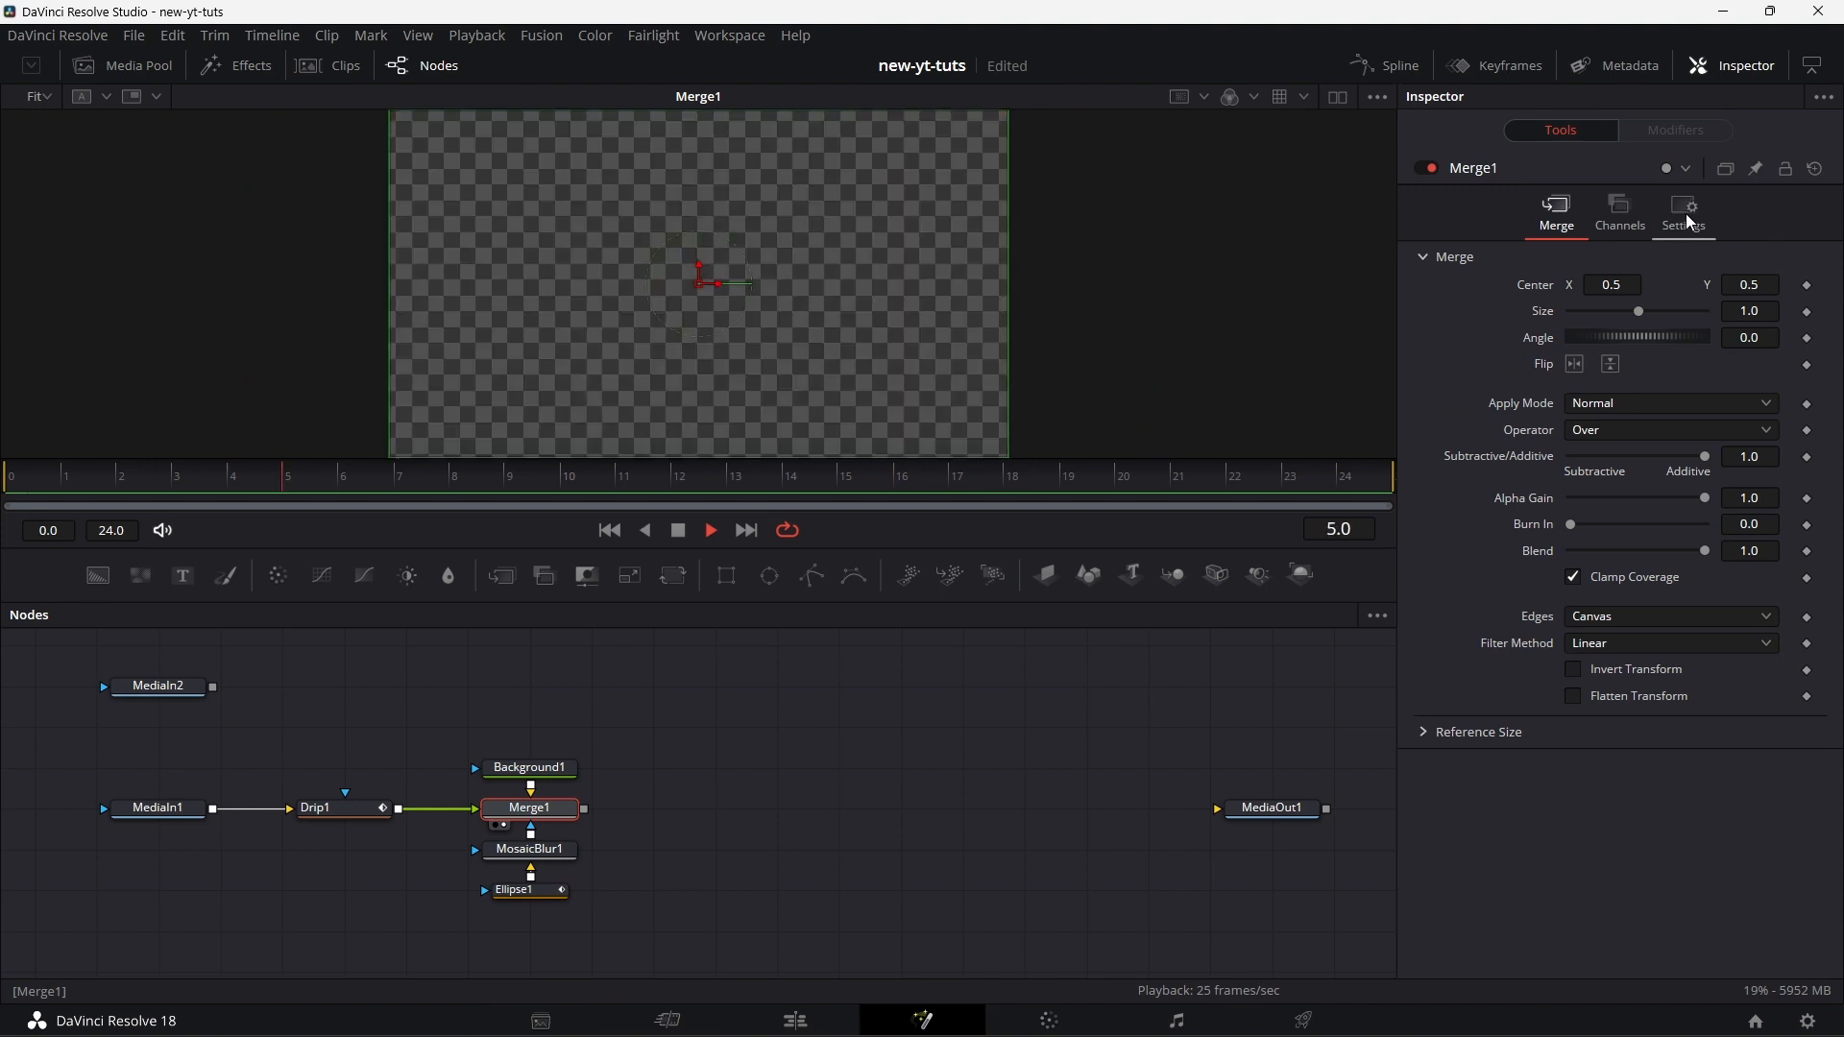
left_click(1685, 213)
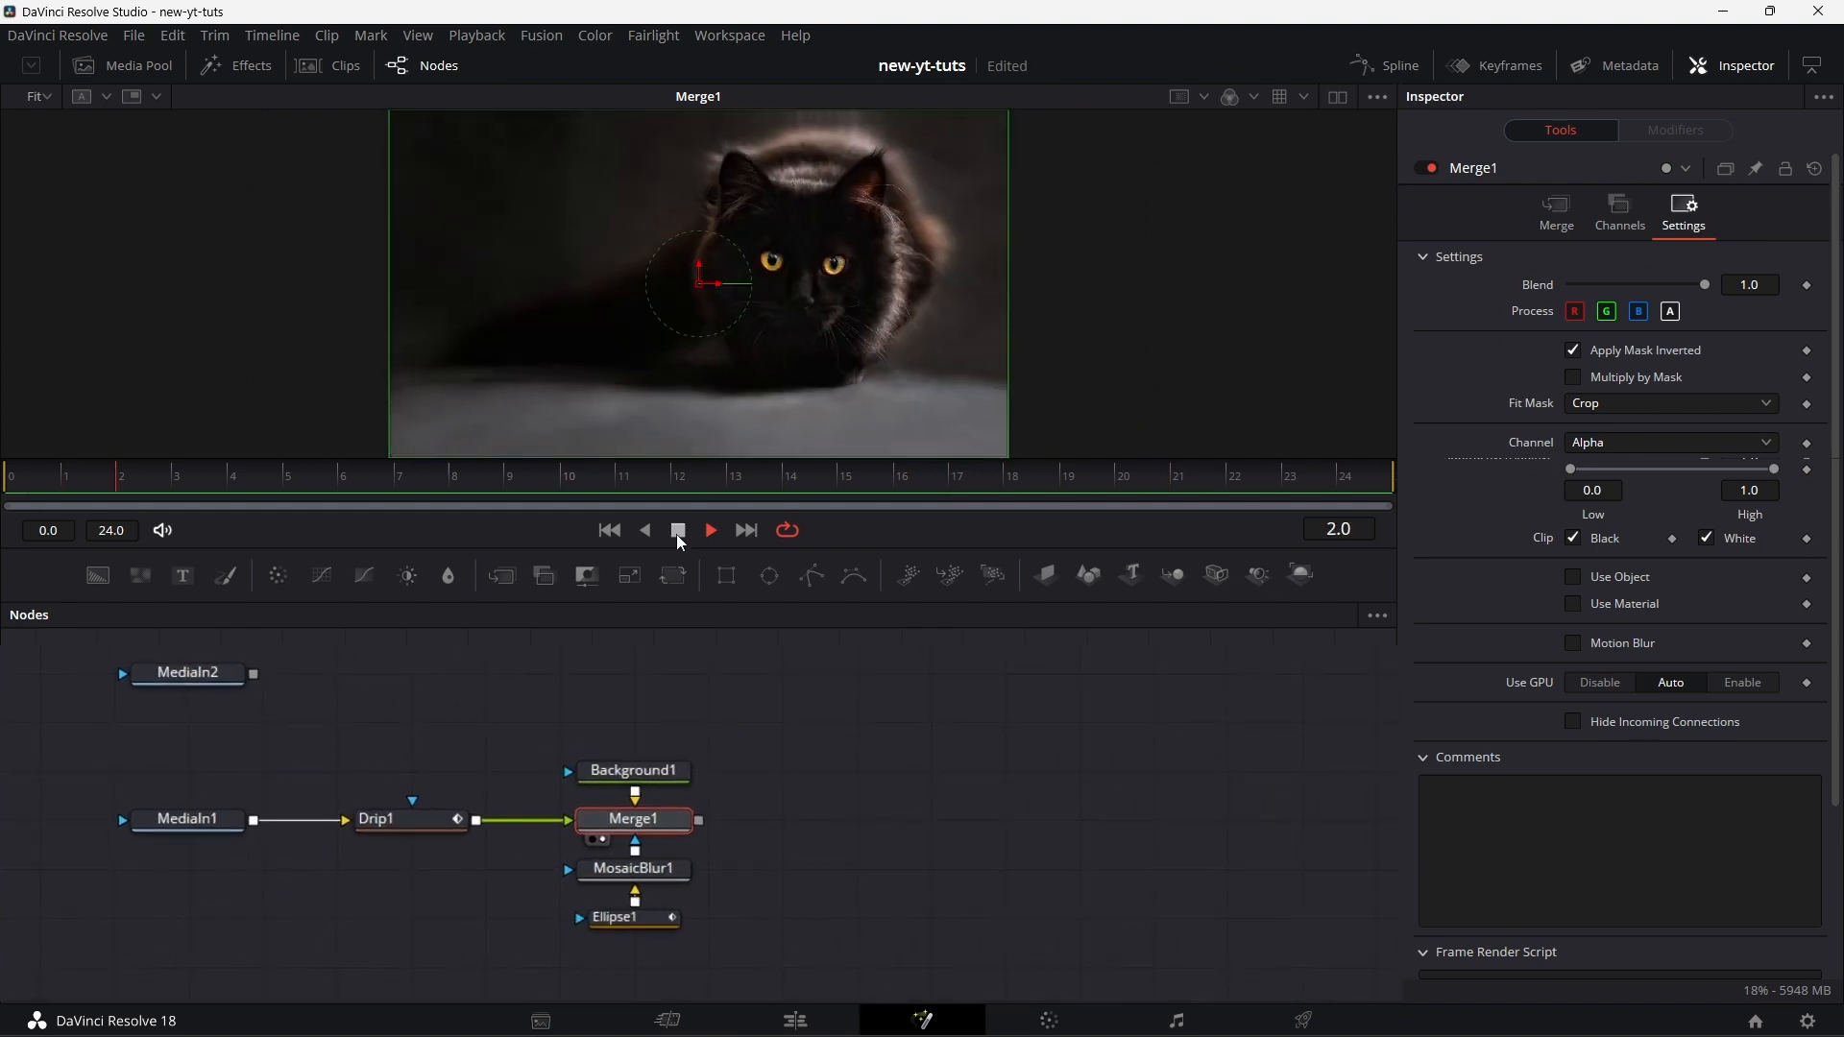
left_click(678, 531)
left_click(568, 483)
left_click(506, 483)
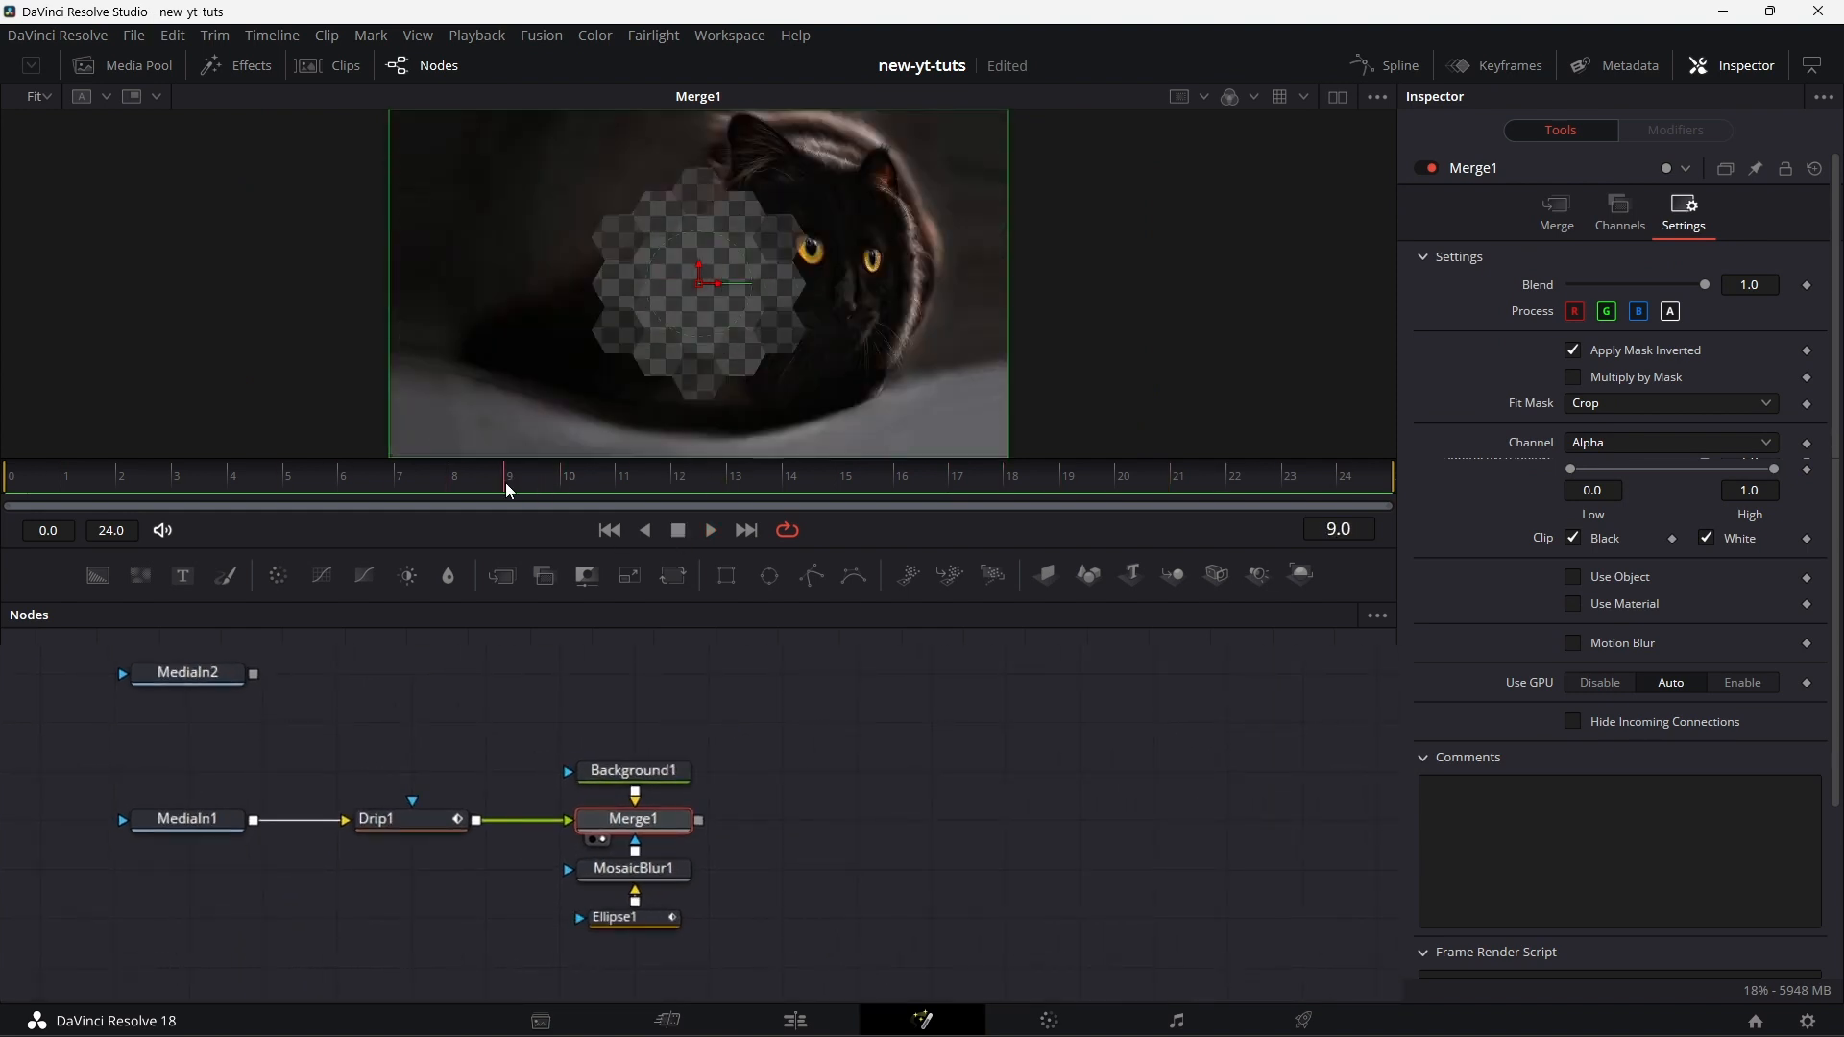
- Move Ellipse1 to the right of MosaicBlur1 and add a Time Speed node below, fed by MosaicBlur1
left_click_drag(671, 917, 805, 870)
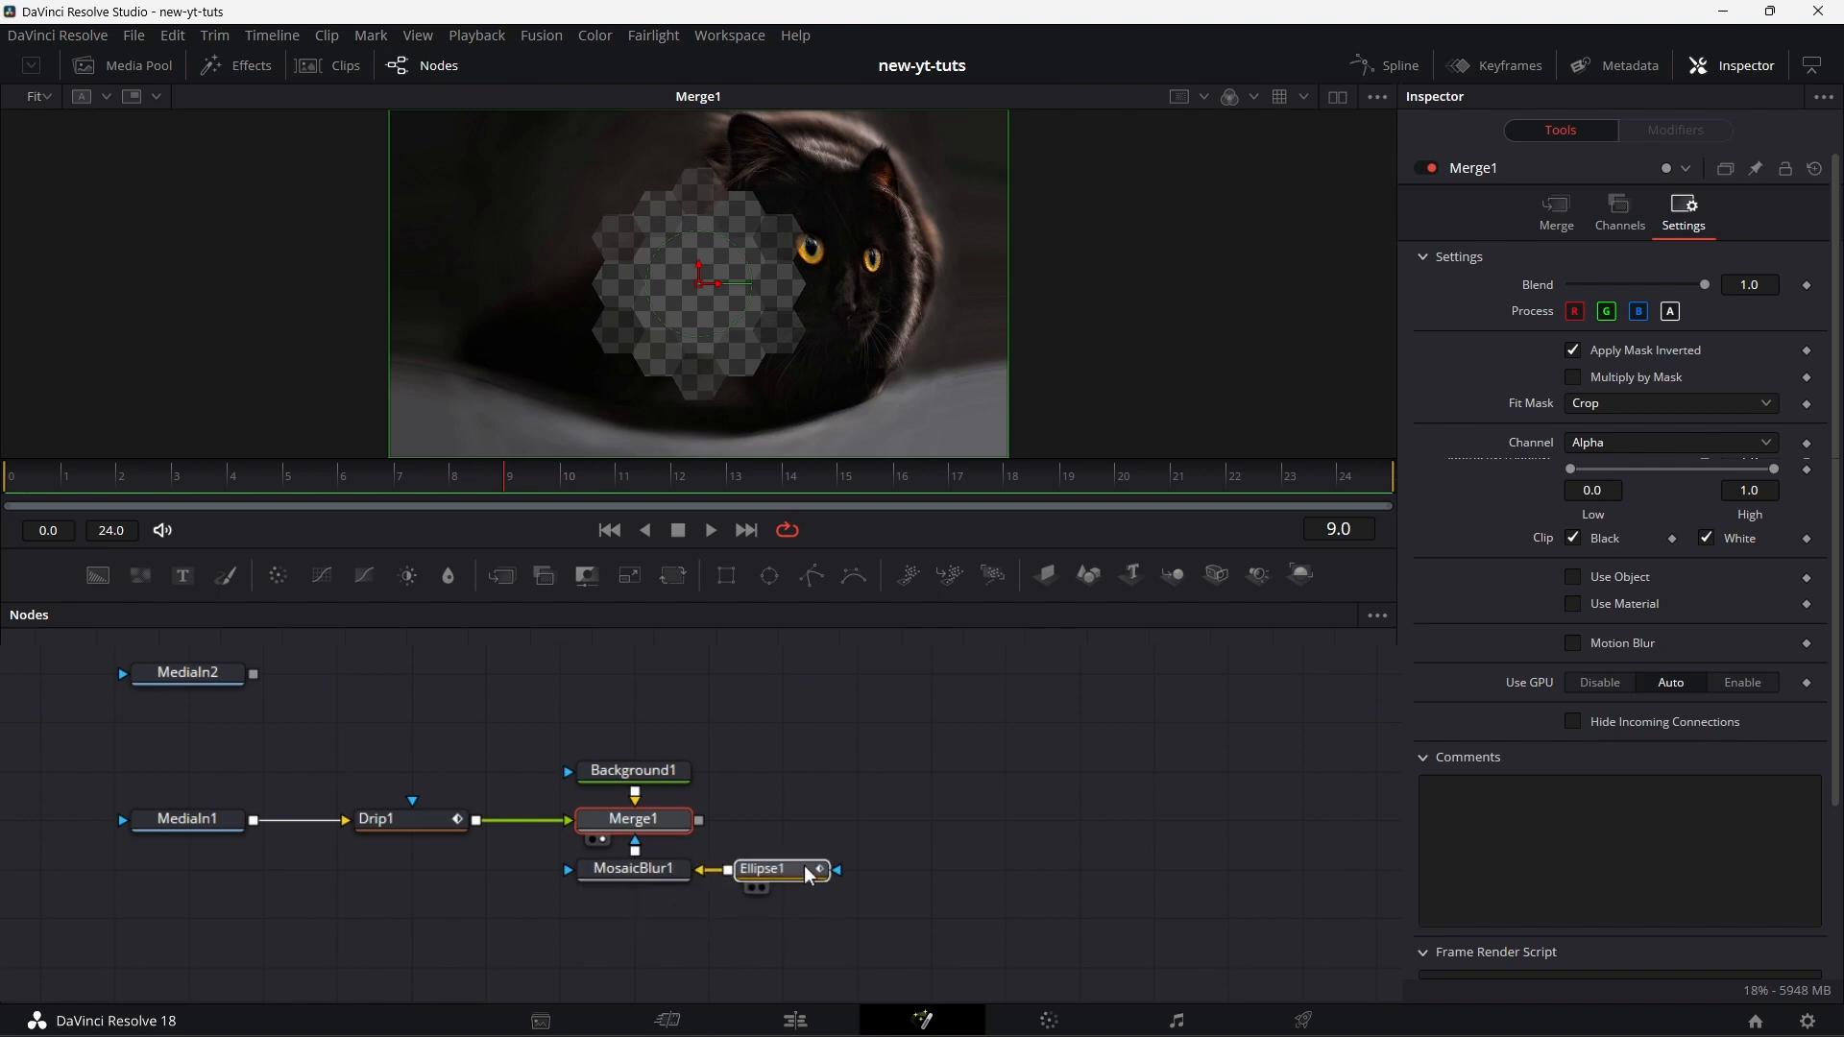
left_click(781, 870)
left_click(738, 952)
key("ctrl+space")
type("timespeed")
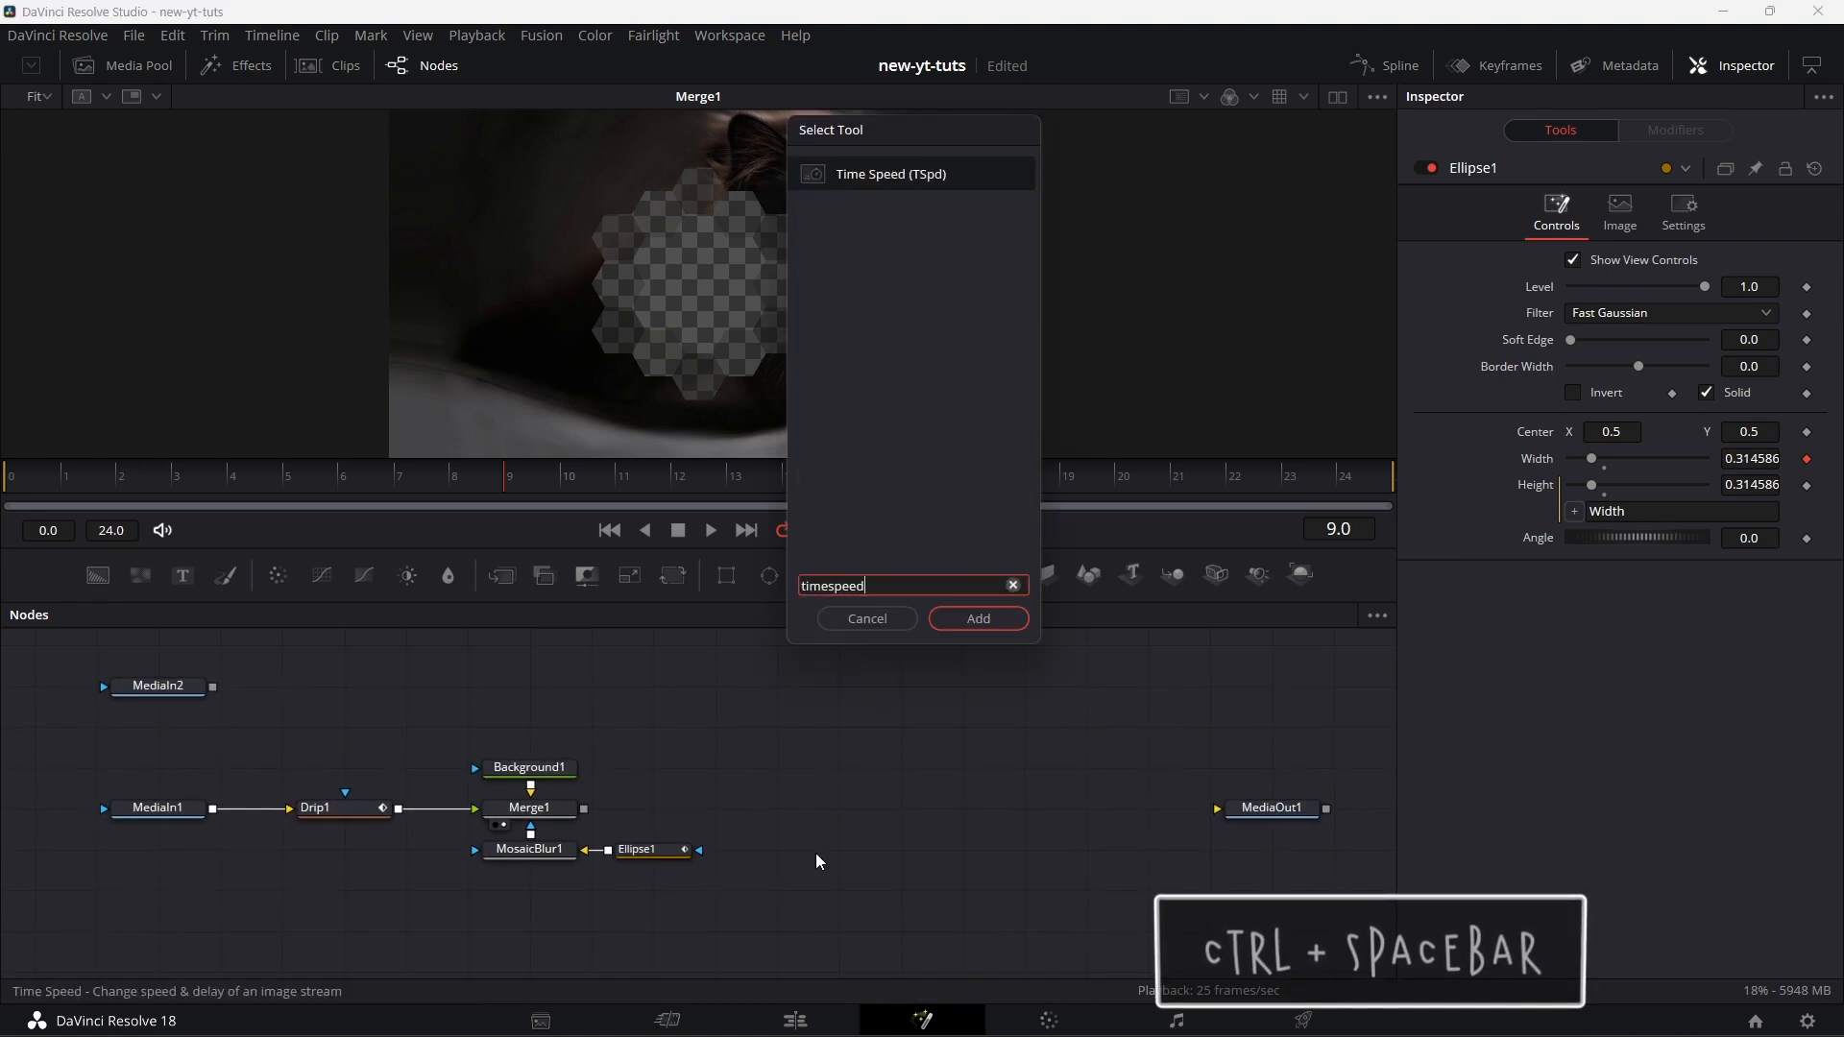
left_click(978, 619)
left_click_drag(661, 926, 466, 908)
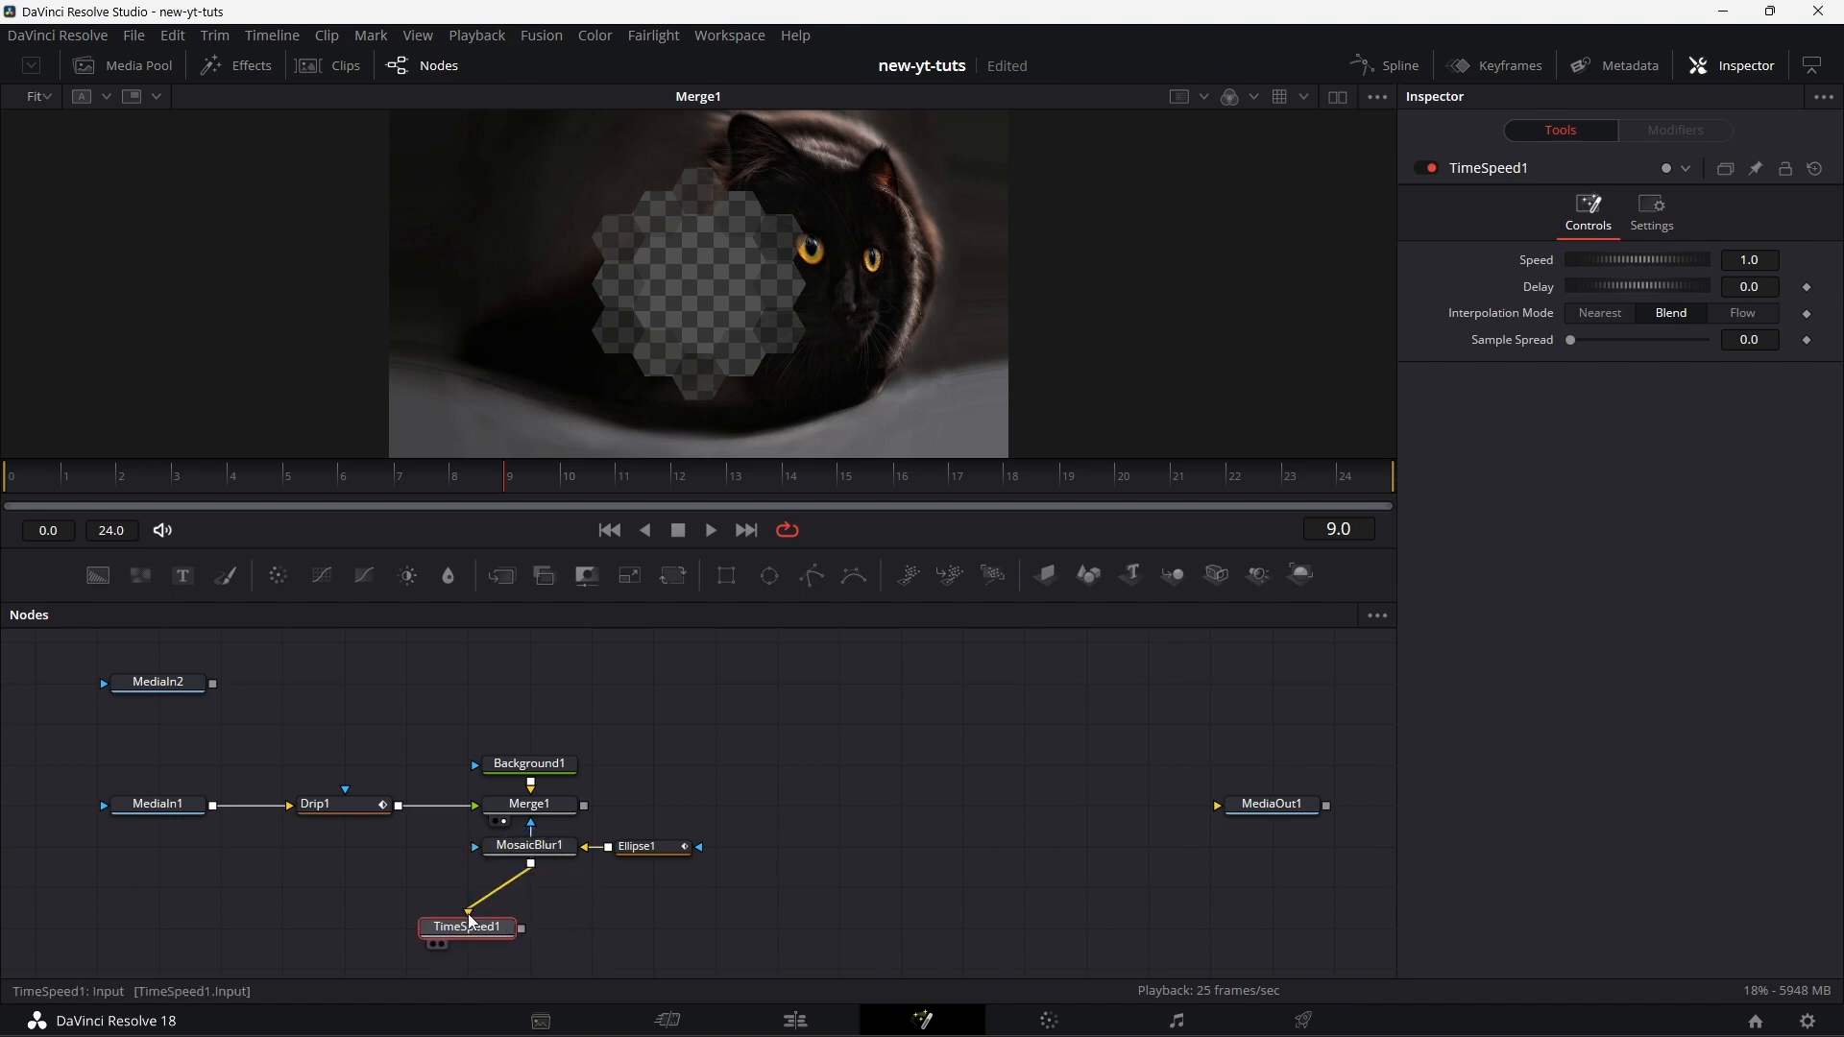
- Merge MosaicBlur1 as foreground over TimeSpeed1 in a new Merge node, view it, and set its Operator to Held Out
left_click_drag(504, 581, 563, 939)
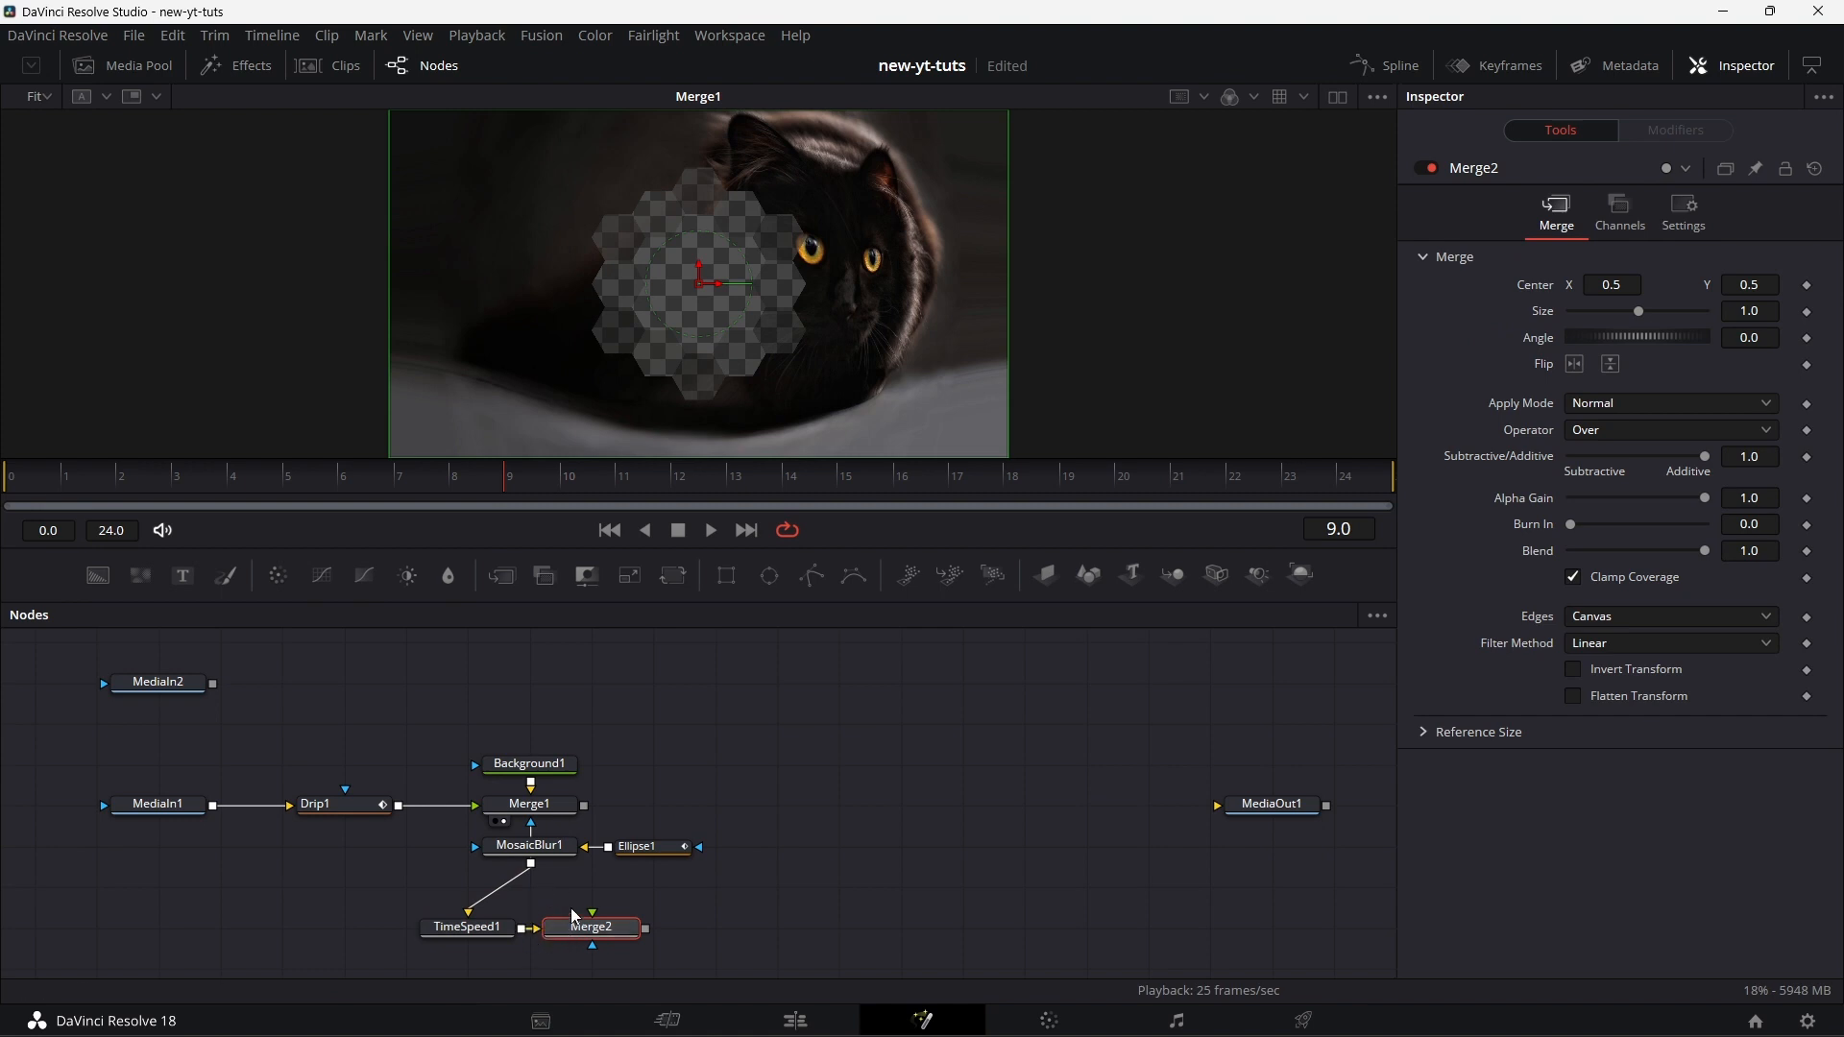
left_click_drag(532, 864, 724, 332)
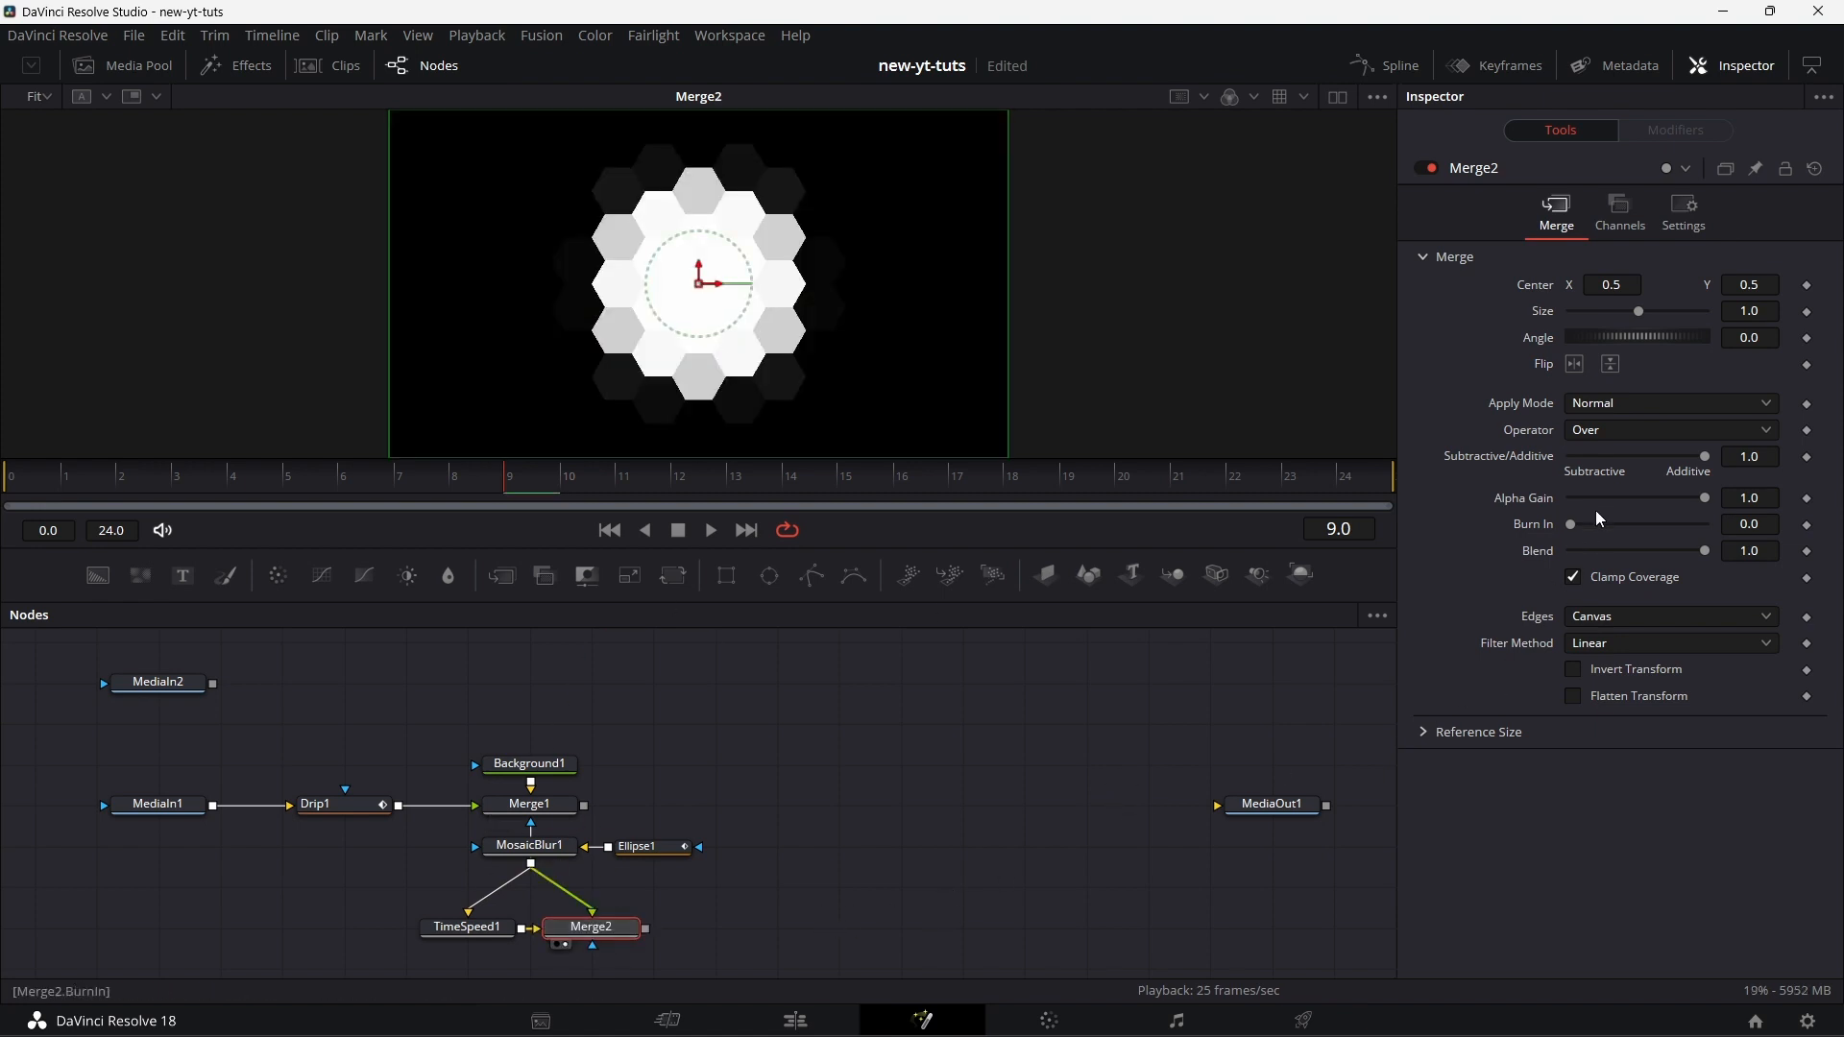
left_click(1640, 435)
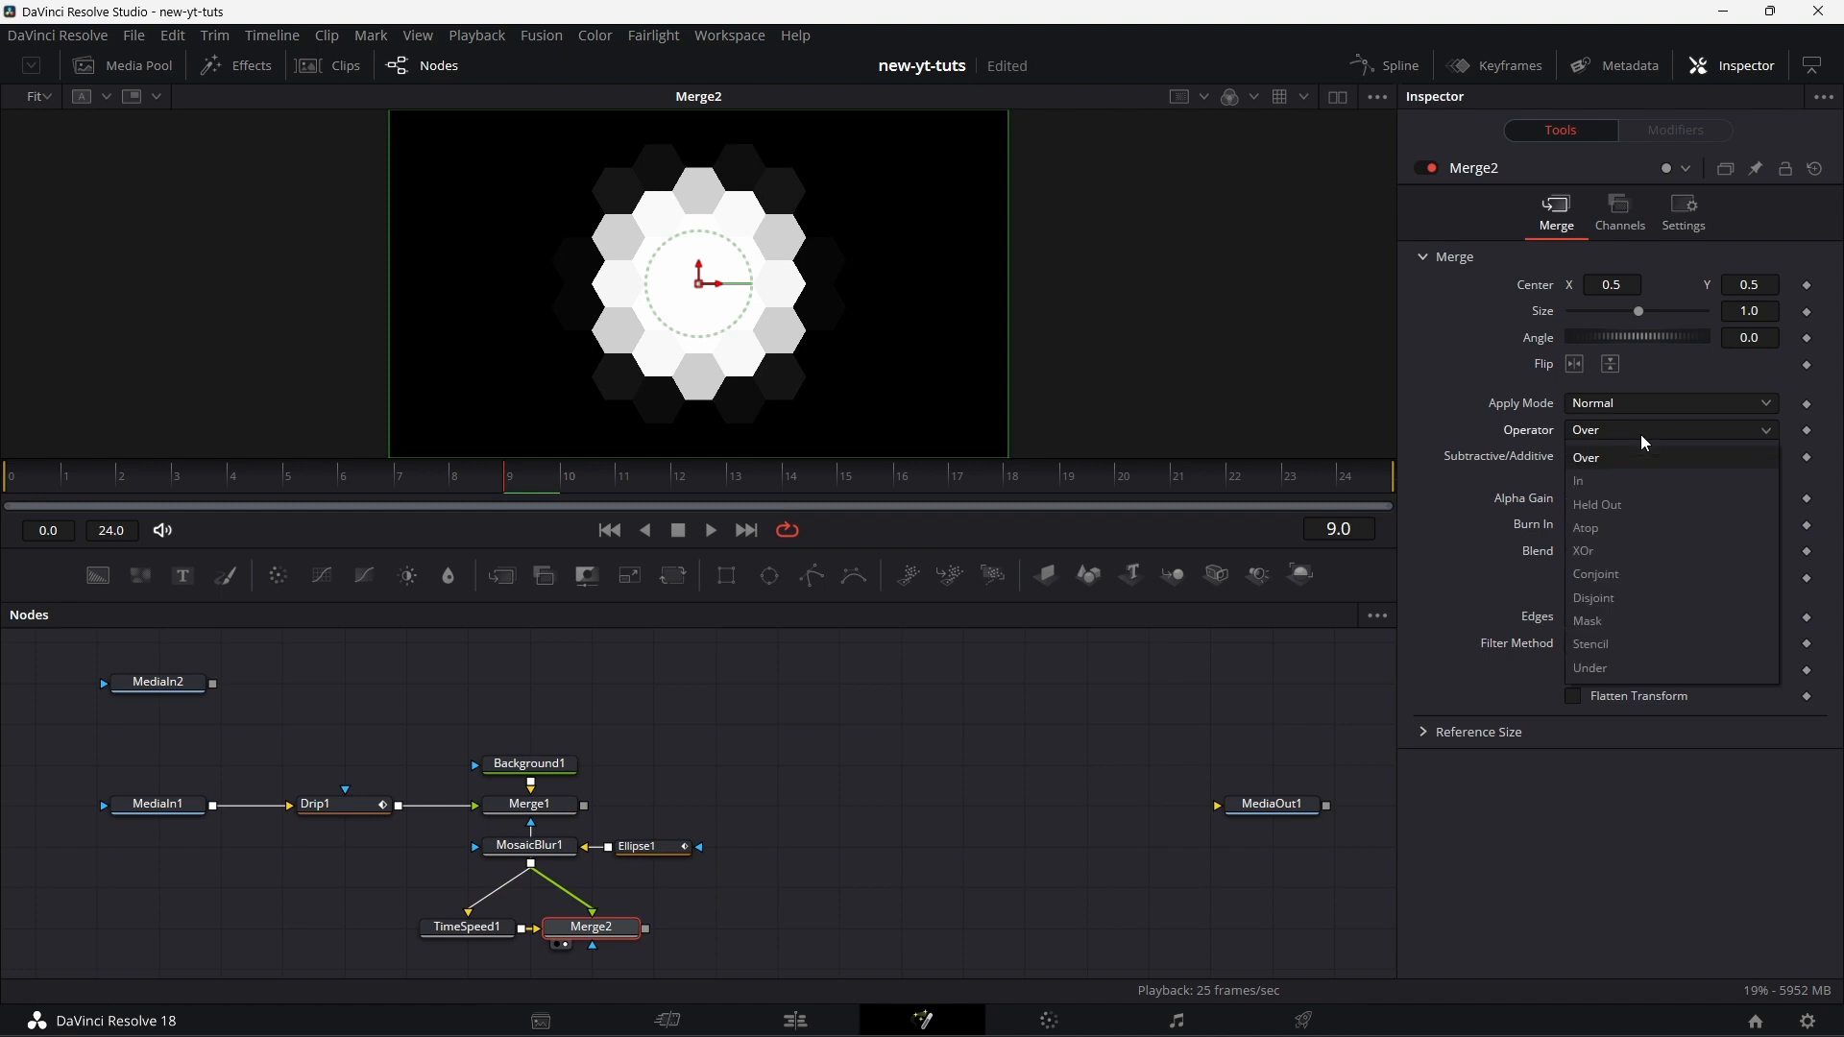
left_click(1635, 503)
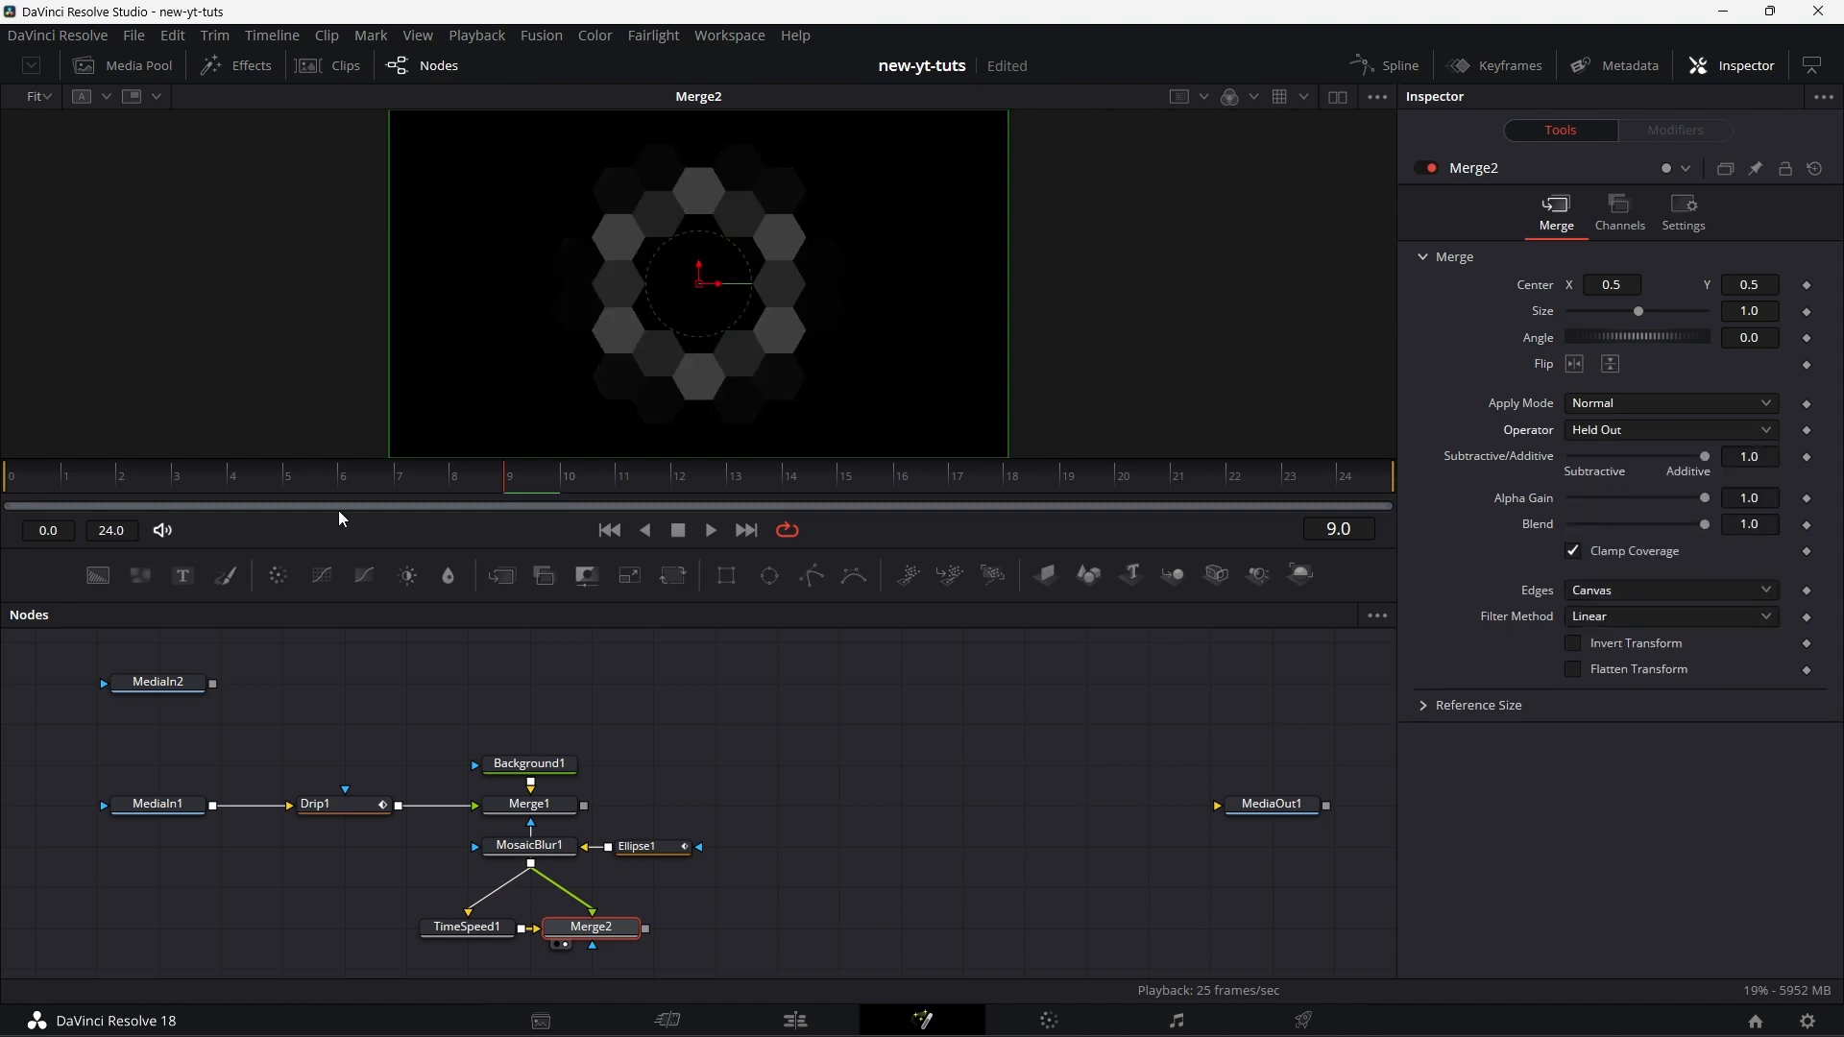
- Set TimeSpeed1's Delay to 3
left_click(483, 933)
left_click(1763, 287)
type("3")
key("Return")
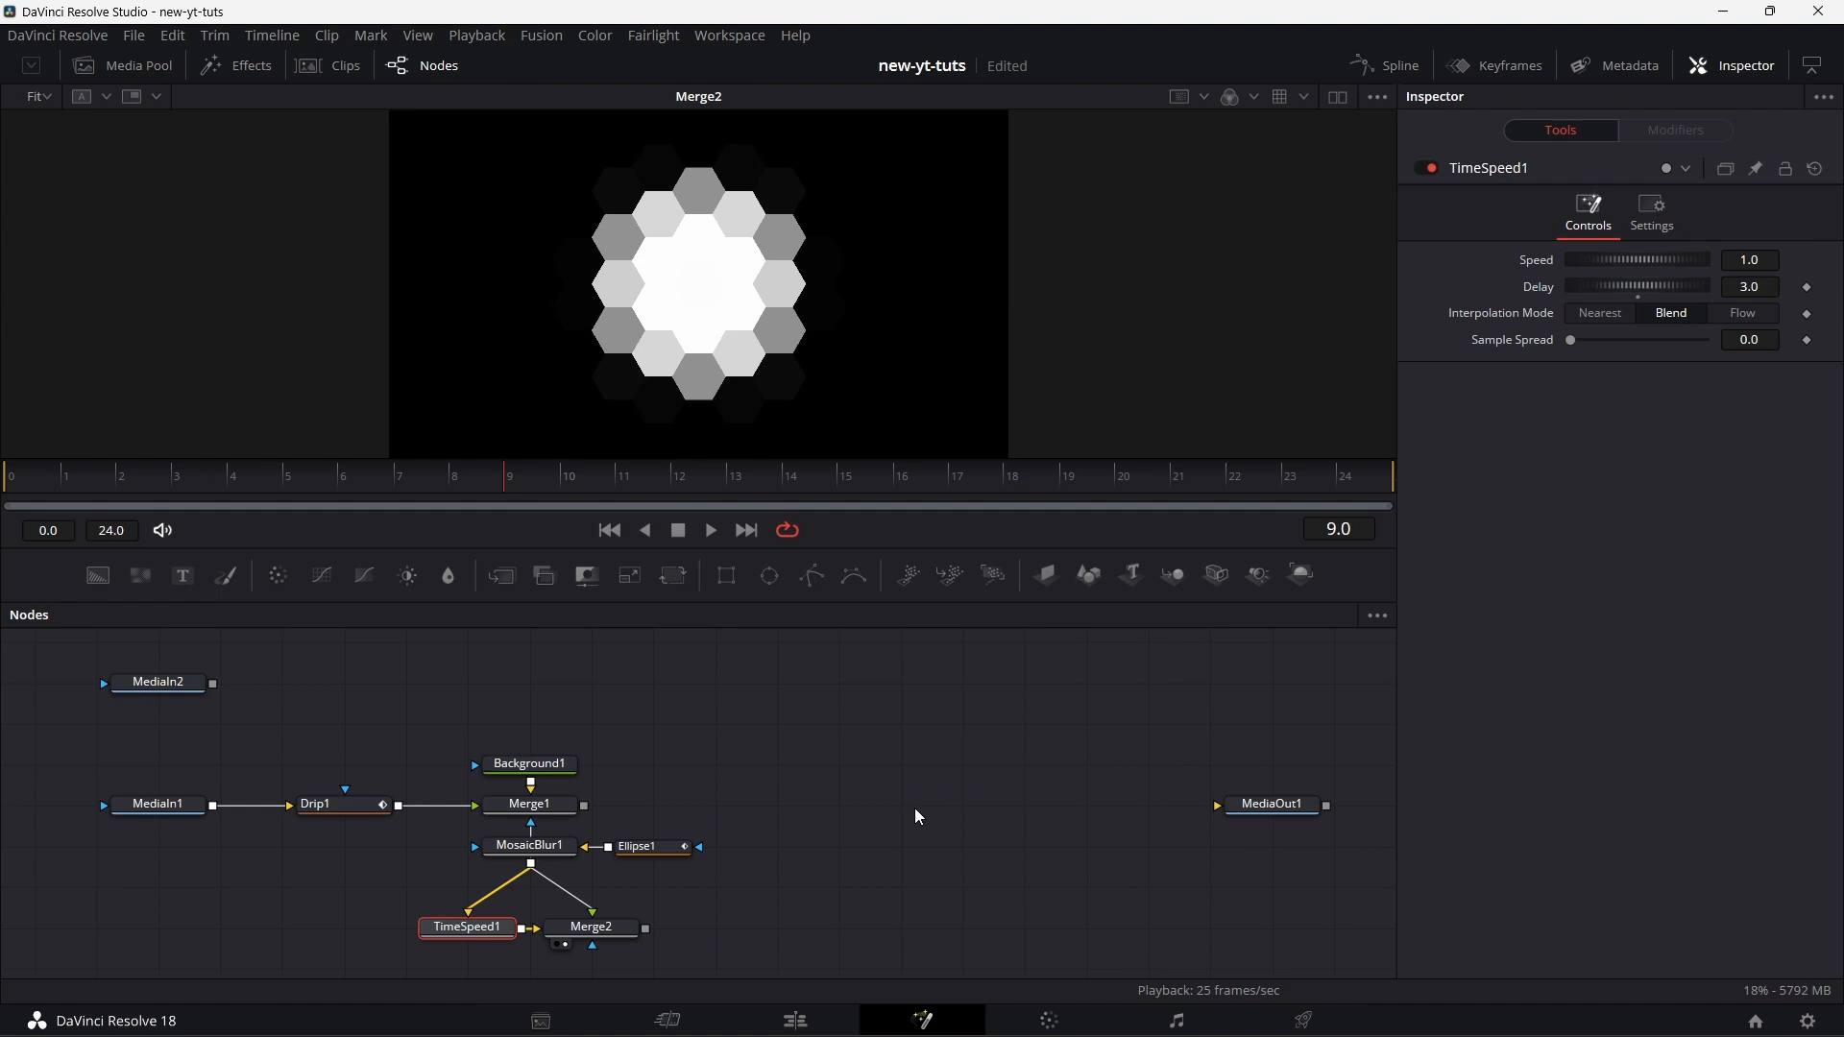
- Scrub back to frame 6 and play Merge2's output to check the delayed hexagon ring, stopping playback at the end
left_click_drag(498, 480, 391, 498)
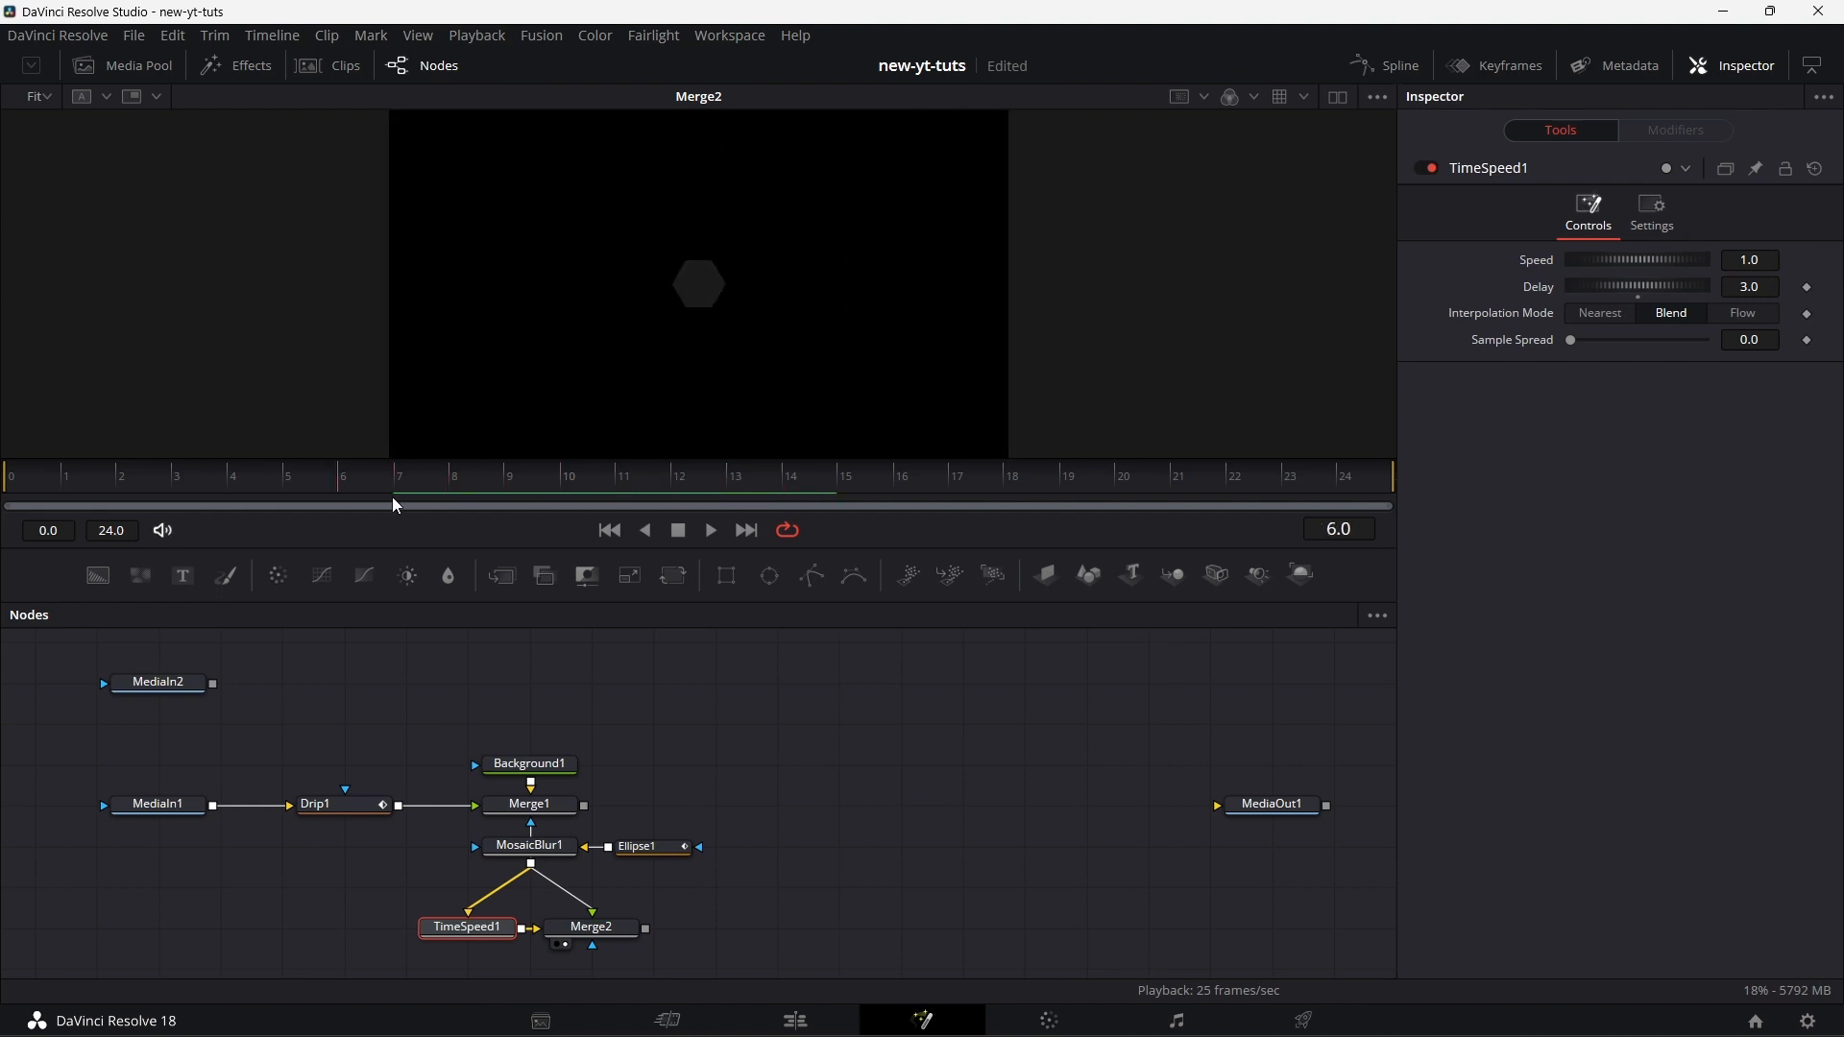
left_click(714, 532)
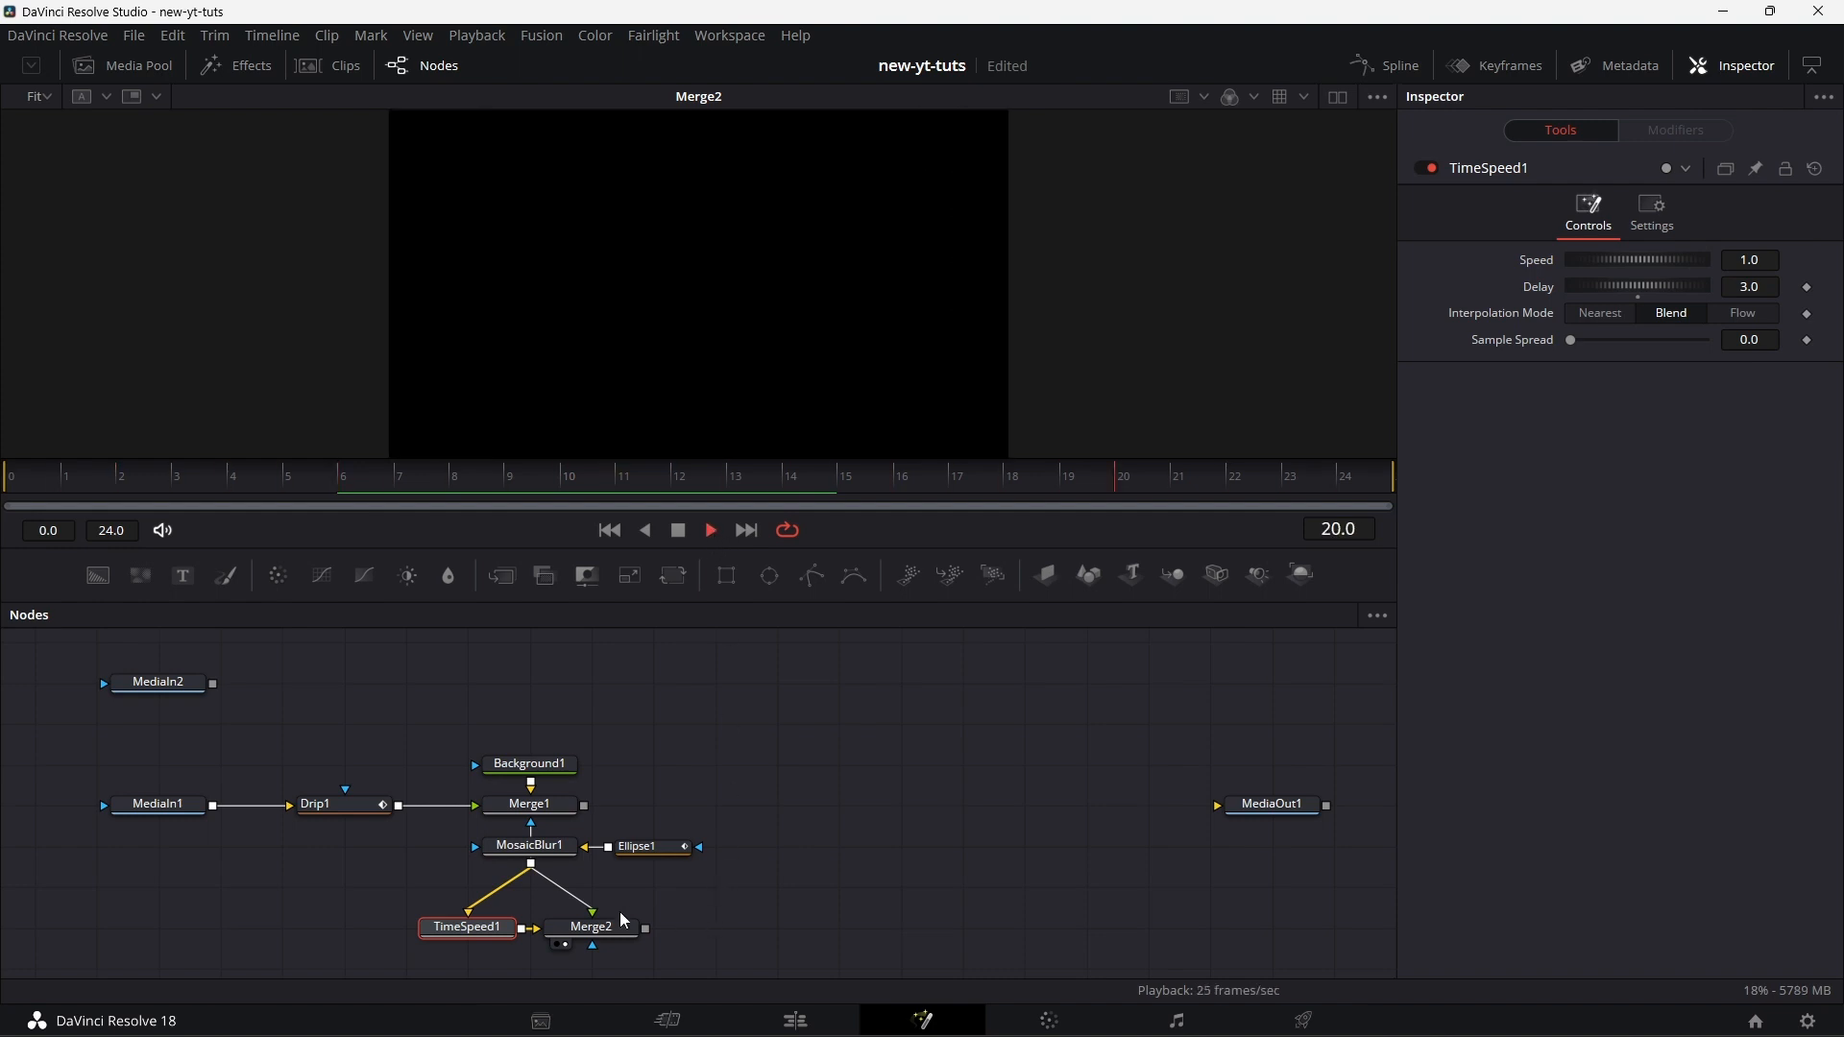
left_click(679, 534)
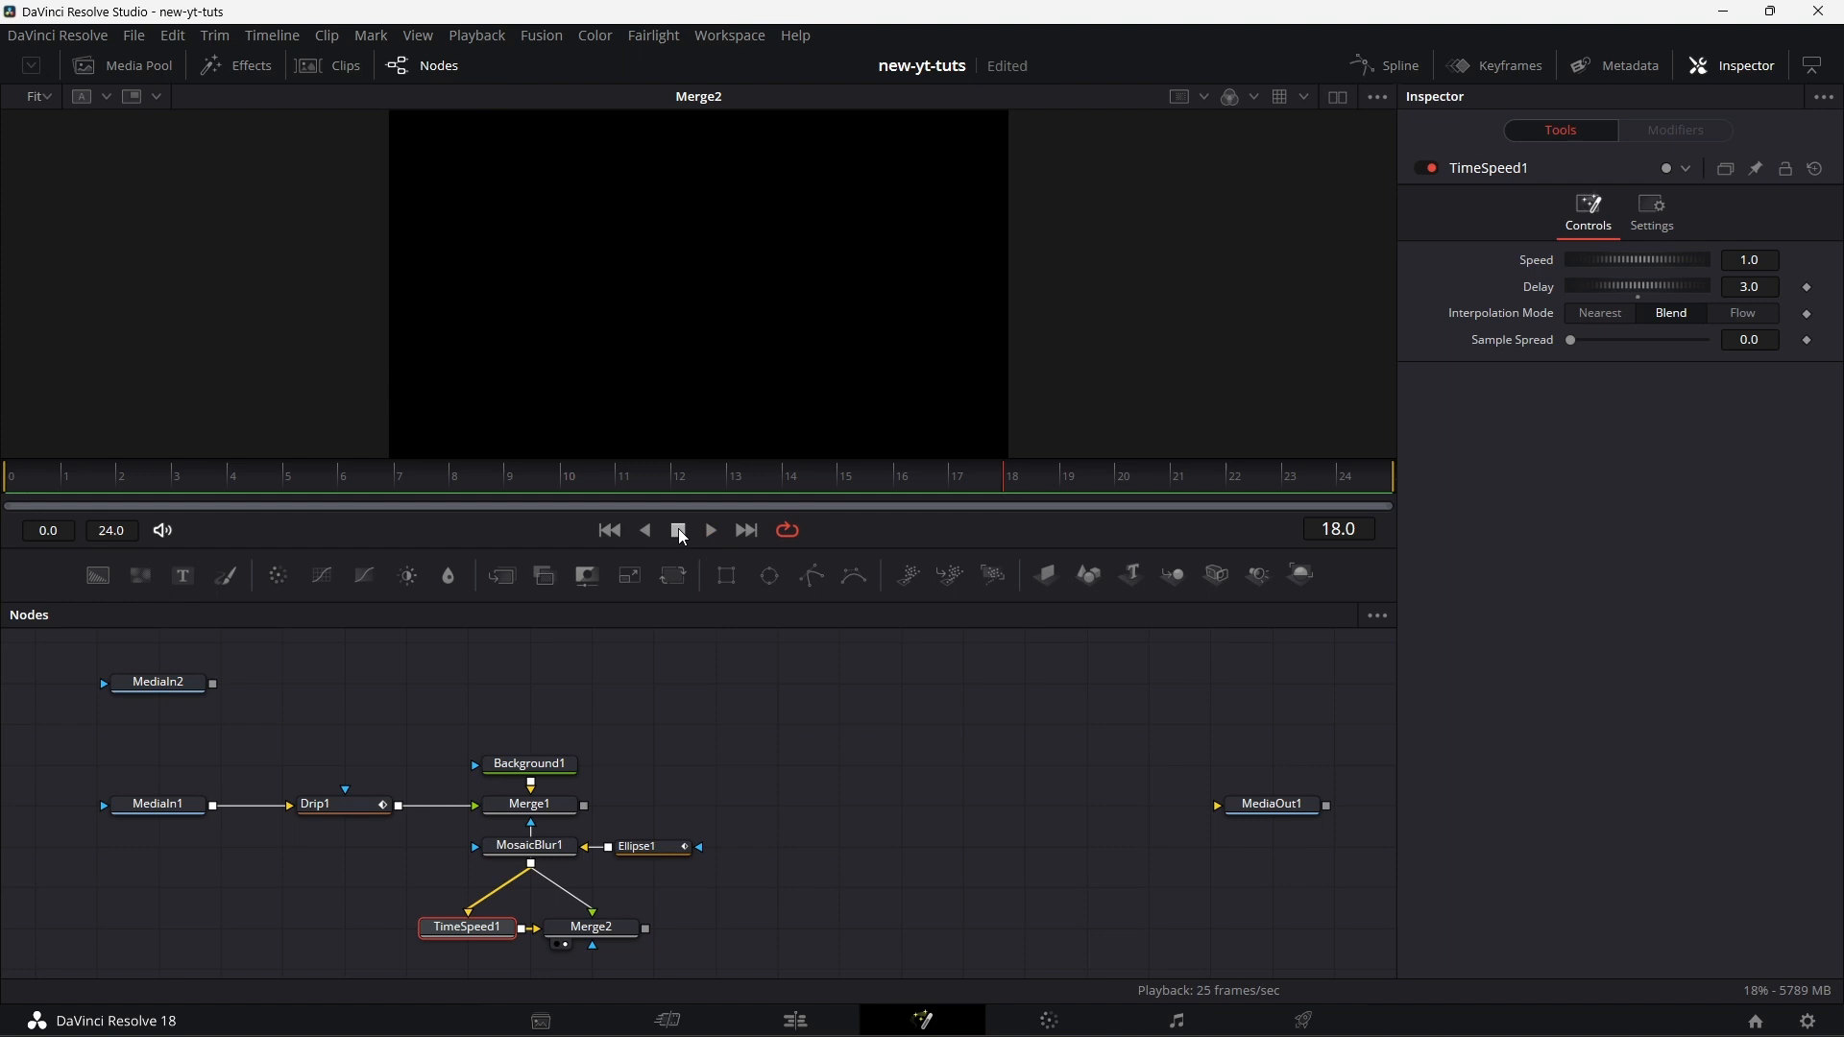
- Add a Merge node below Merge2 with MediaIn1 as foreground and a new Background node on its left as background
scroll(783, 930, "down", 3)
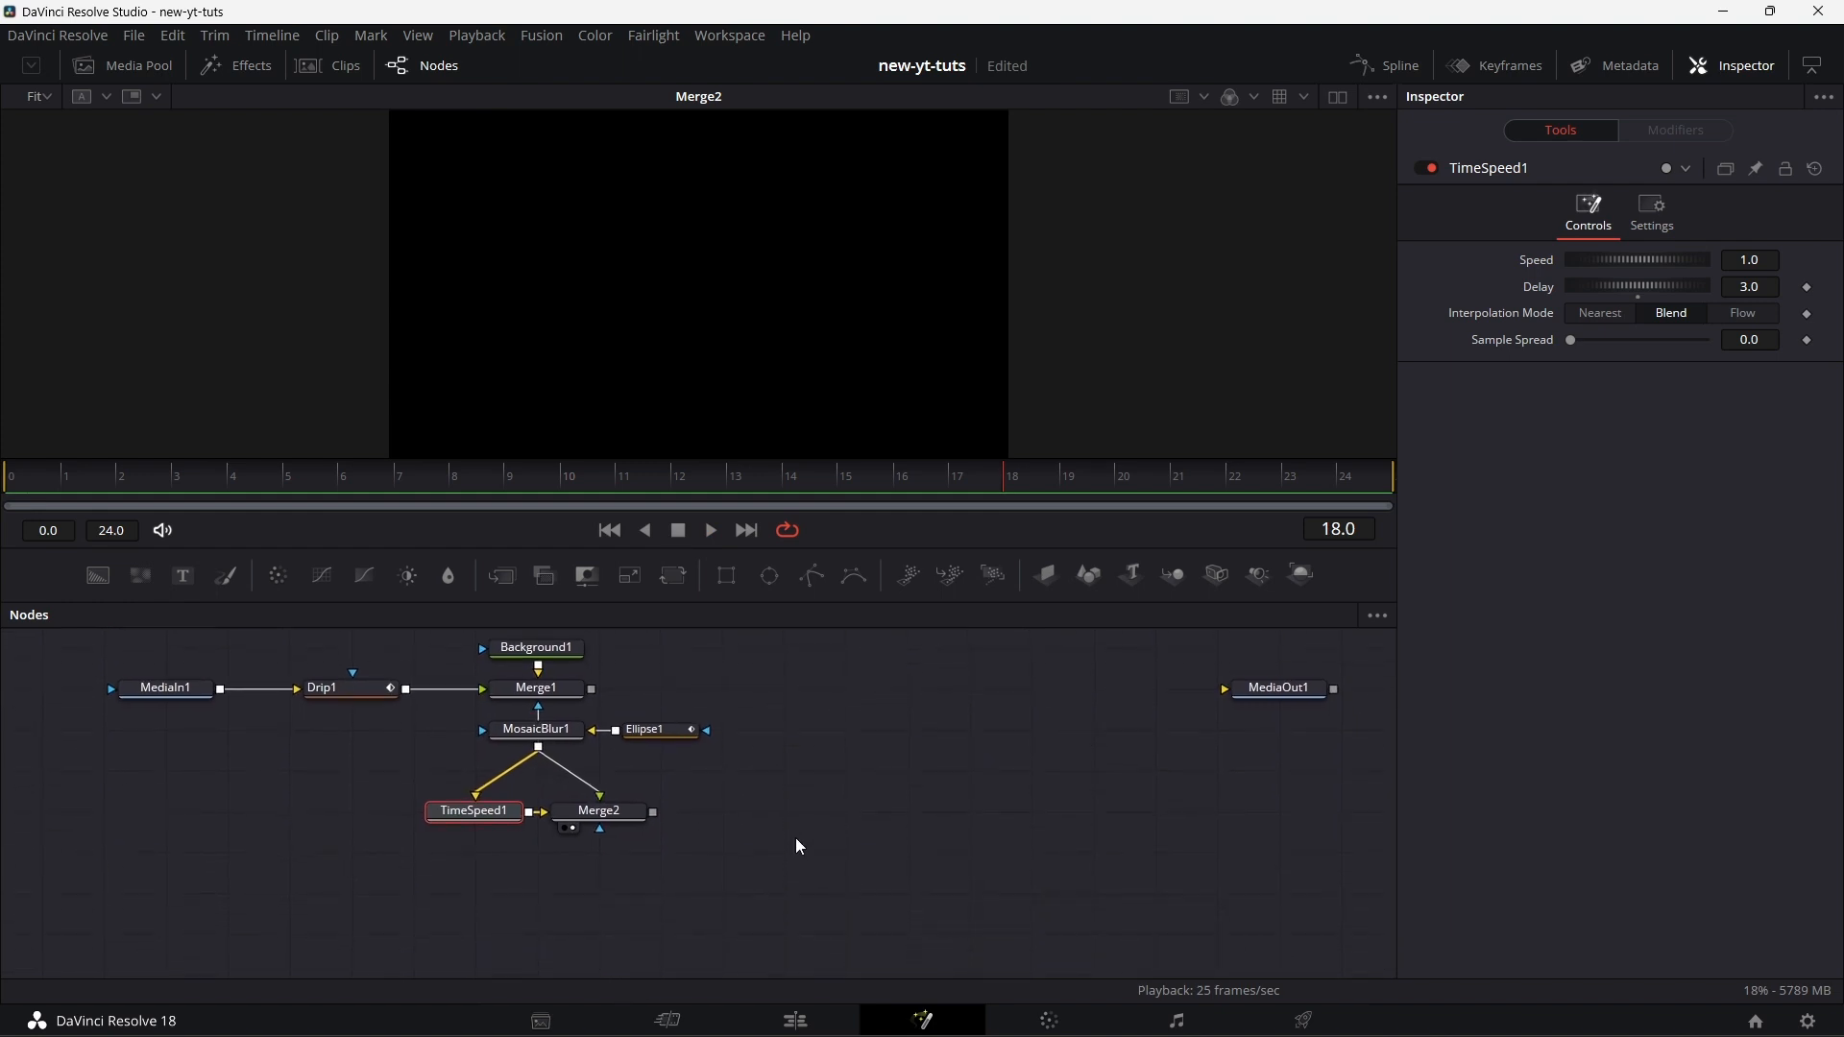
left_click_drag(501, 577, 620, 901)
left_click_drag(222, 681, 564, 905)
left_click_drag(98, 574, 585, 839)
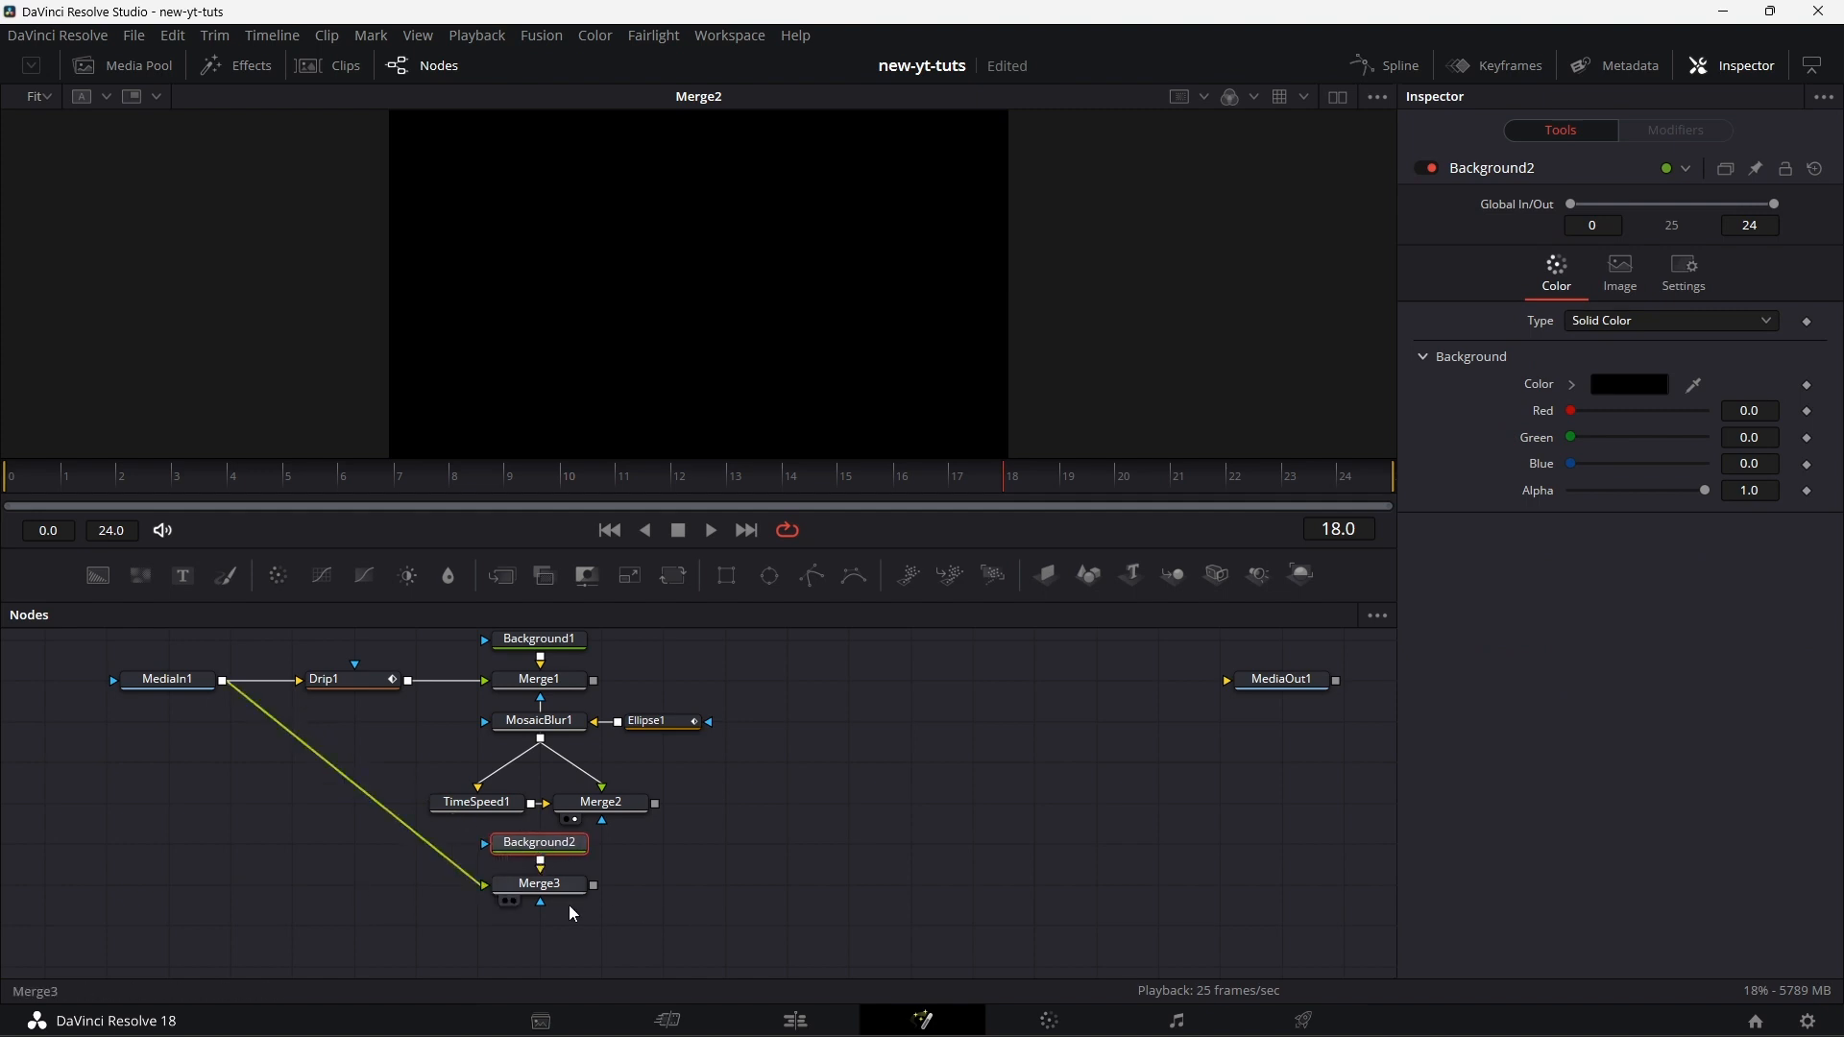
left_click_drag(538, 853, 488, 889)
left_click(644, 889)
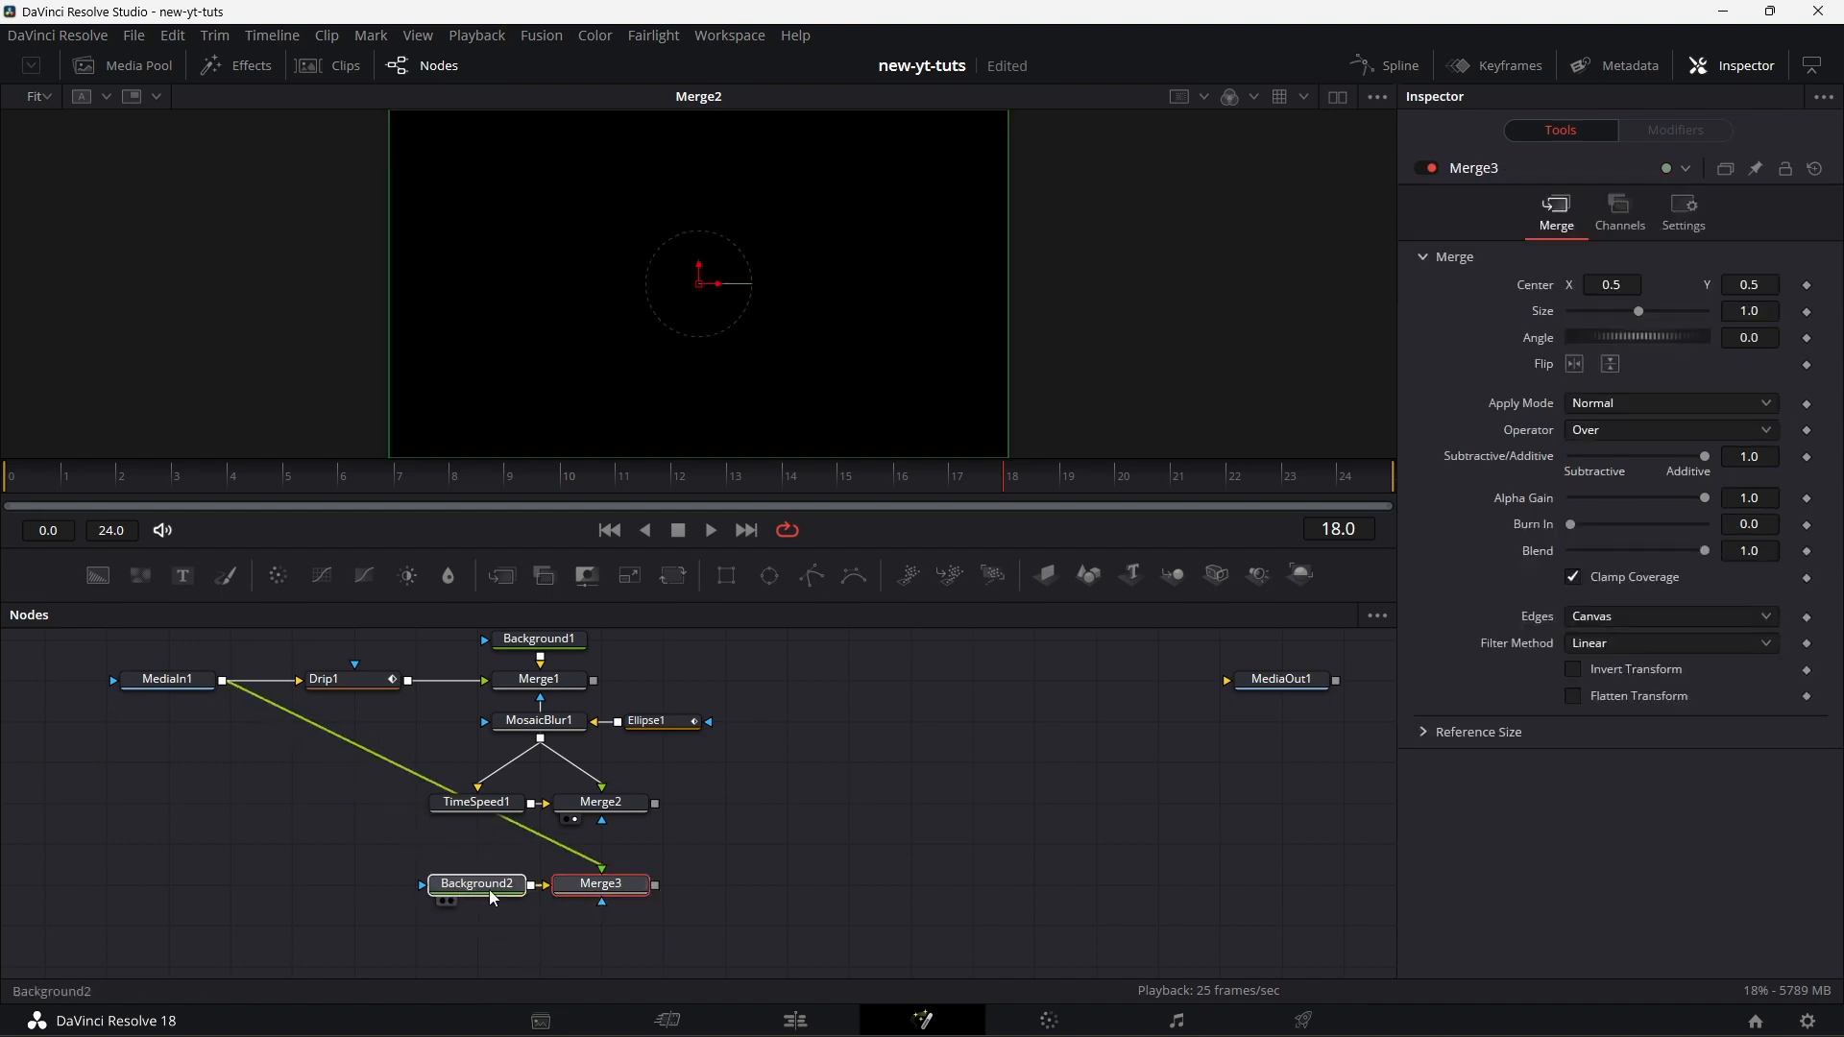
left_click(488, 889)
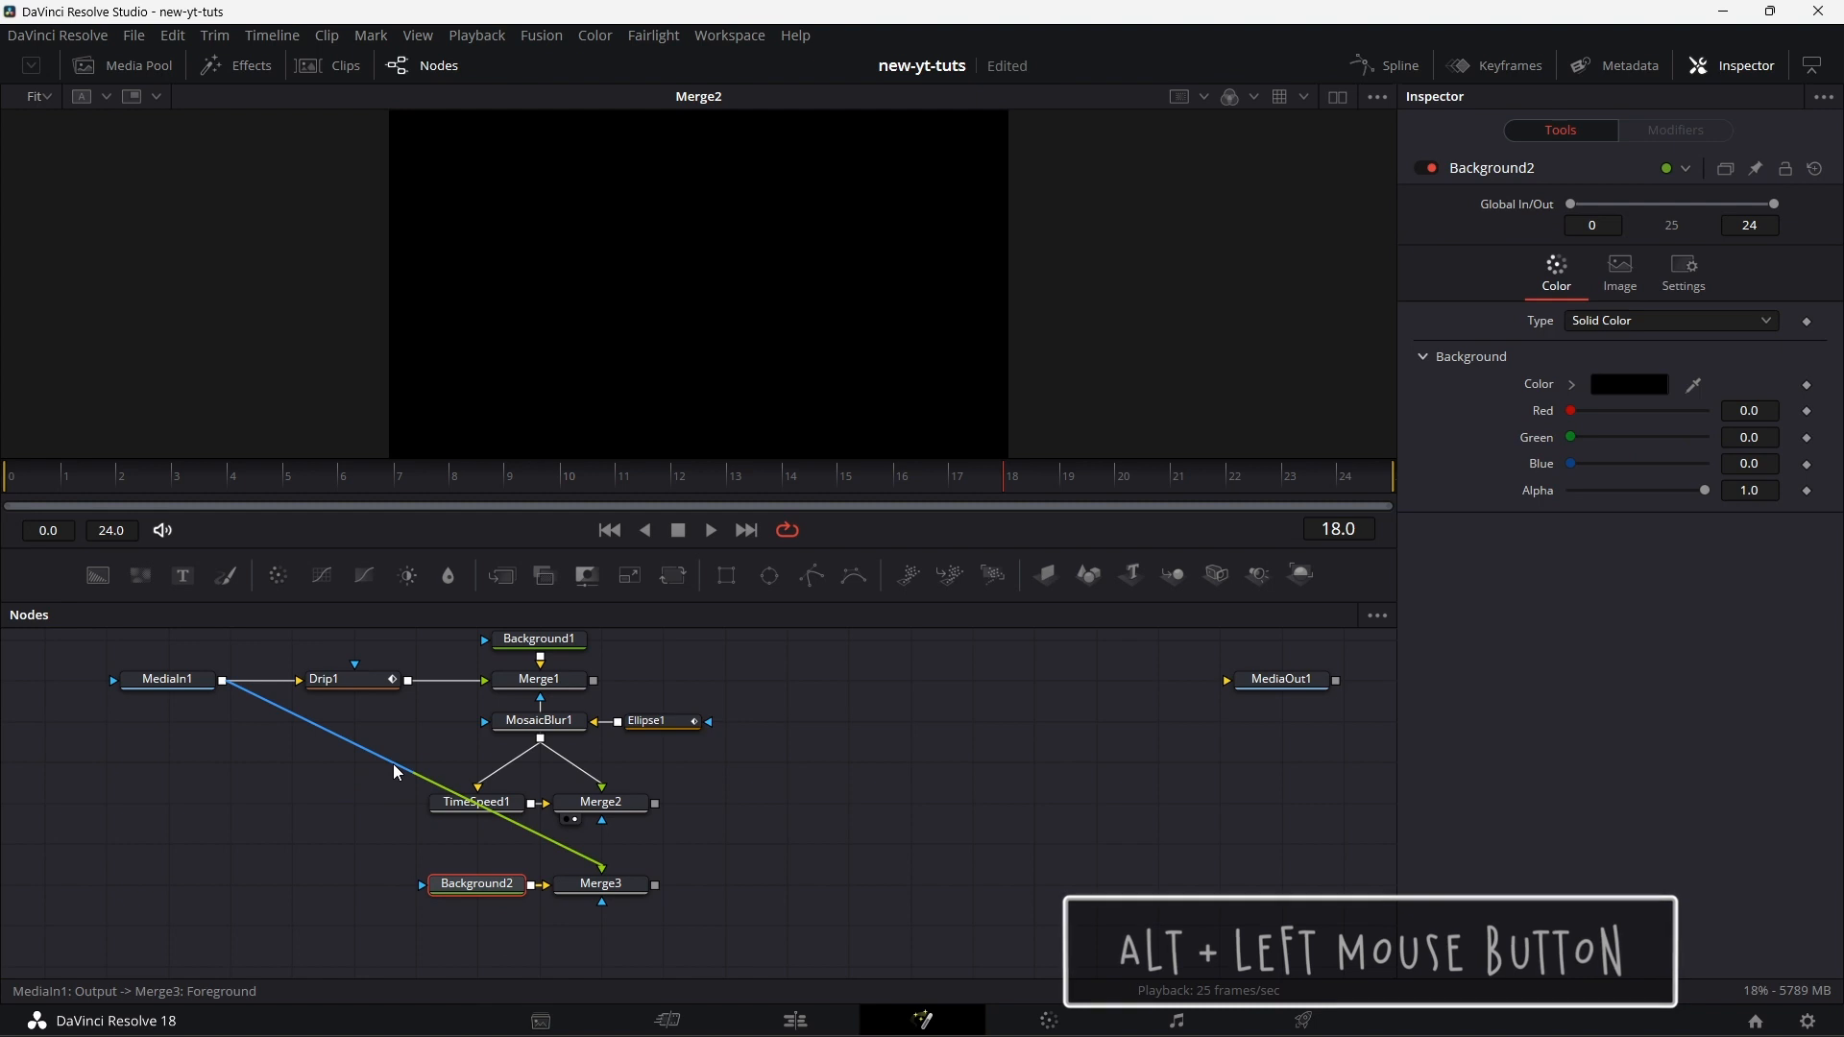
- Add a pipe router to the MediaIn1–Merge3 connection, placed below and left of Background2, and connect Merge2 as Merge3's mask
left_click(394, 765, "alt")
left_click_drag(392, 774, 376, 853)
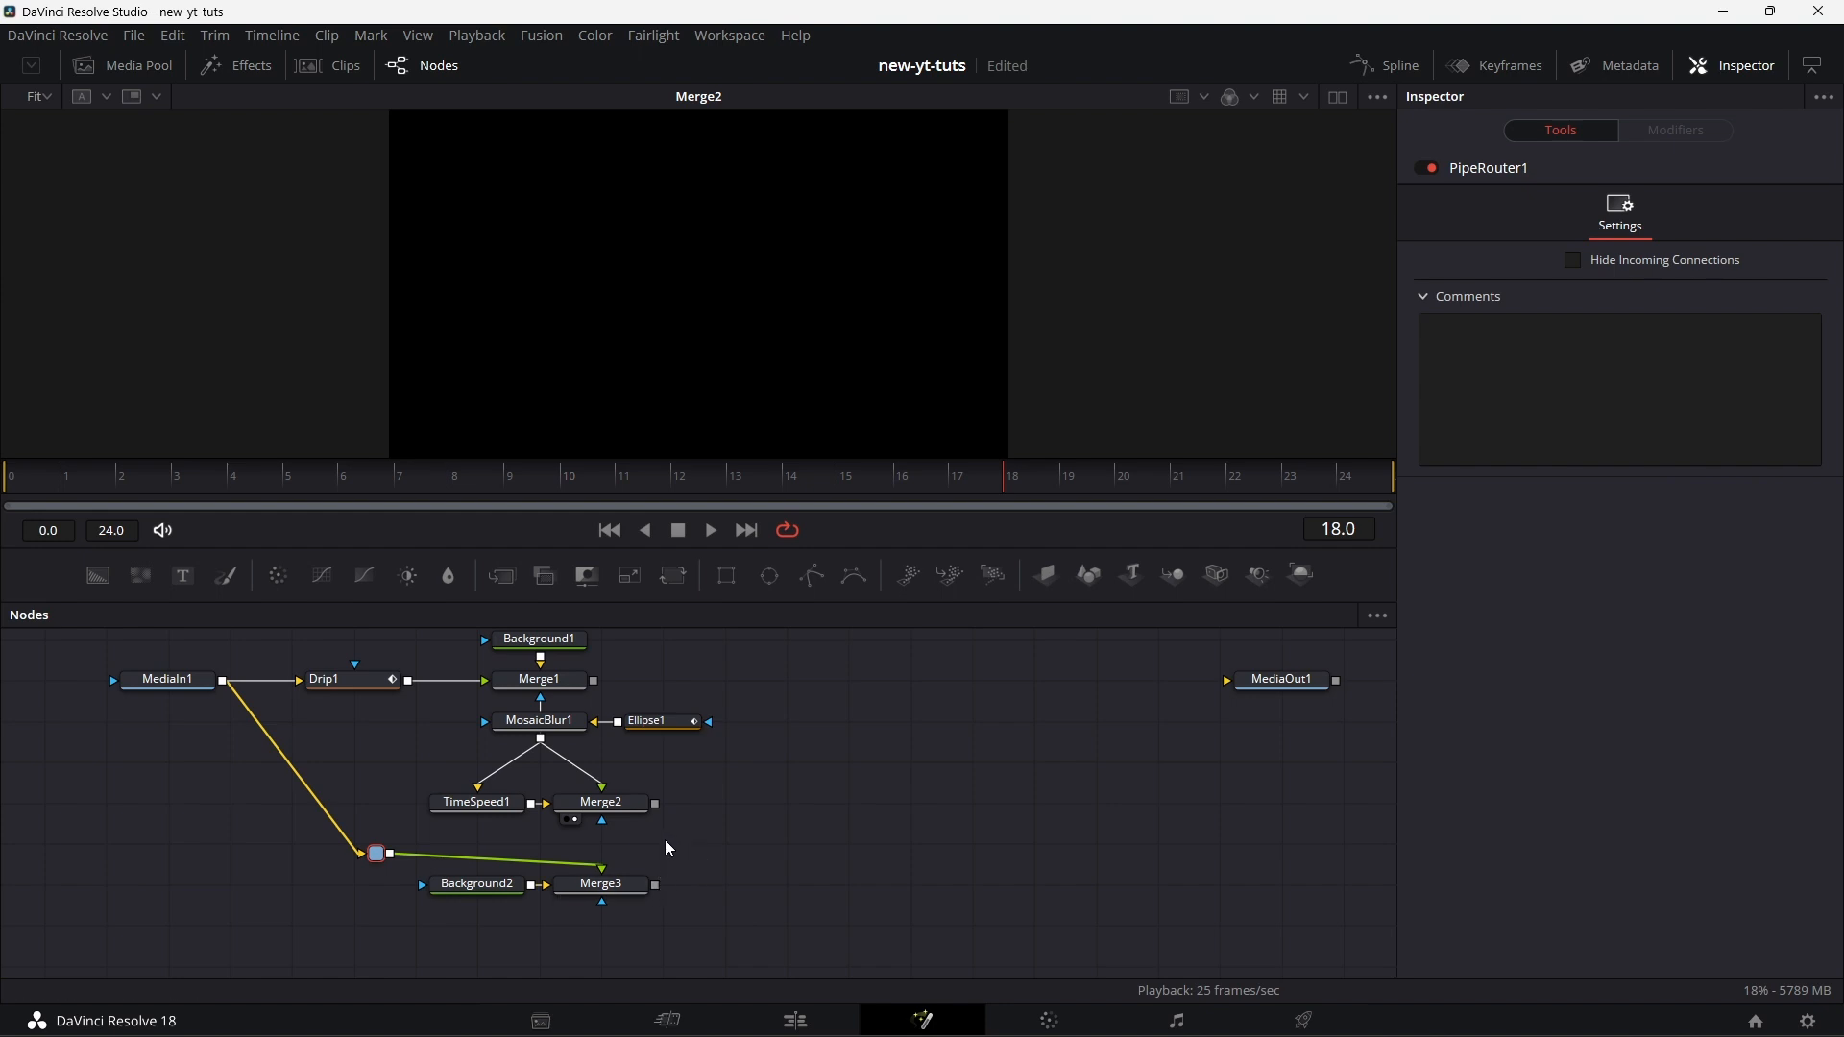
left_click_drag(656, 803, 599, 913)
left_click_drag(654, 805, 600, 900)
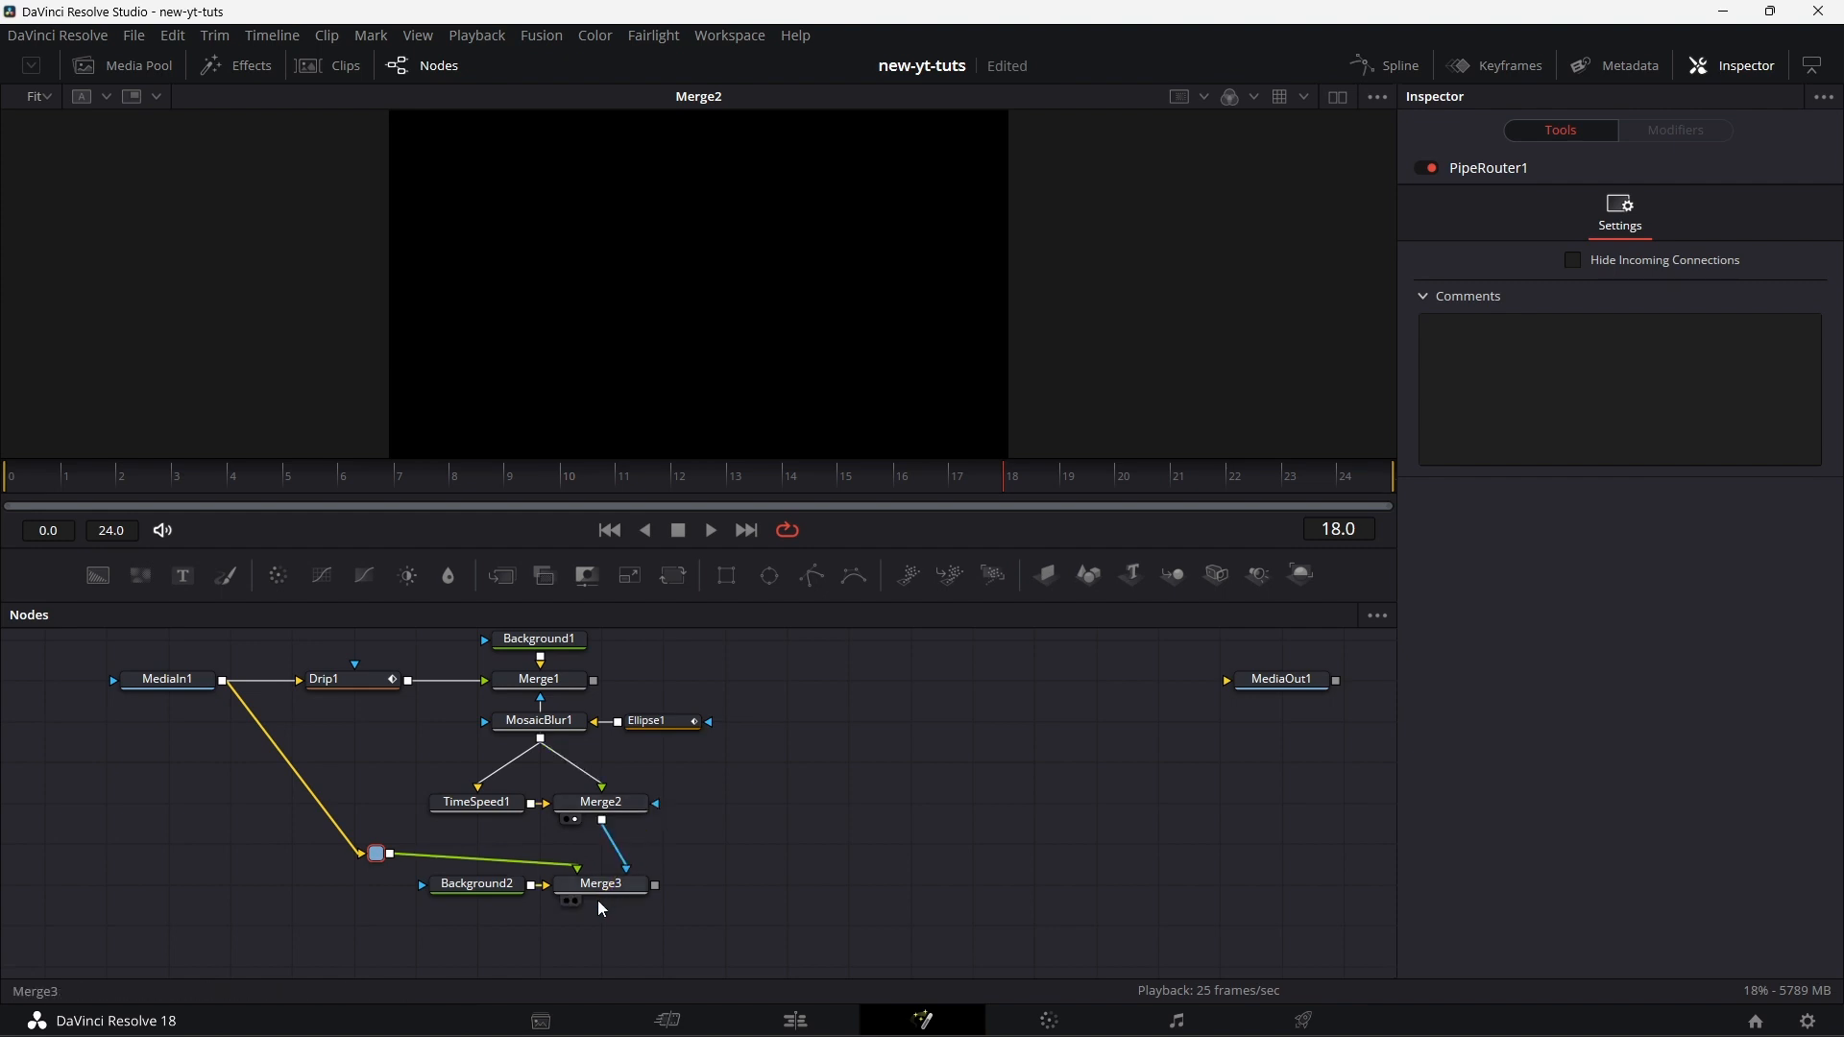
left_click_drag(381, 859, 360, 929)
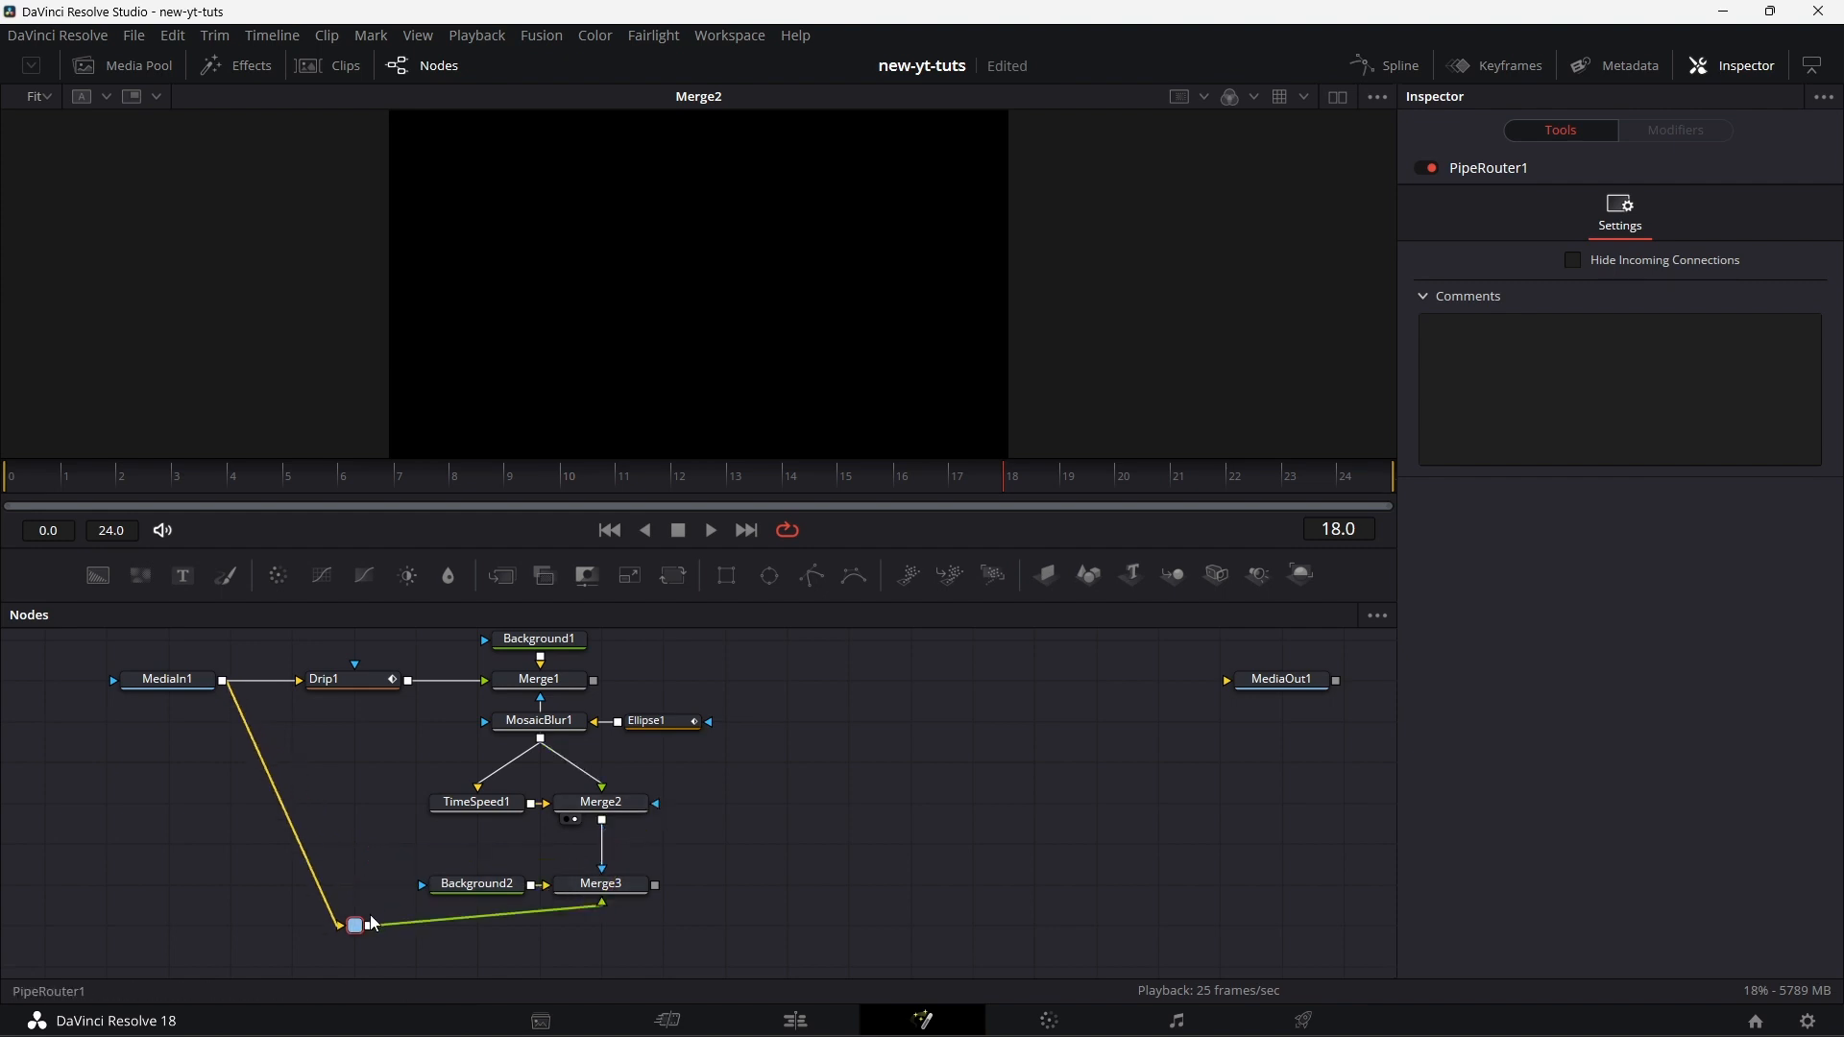
- Add a second pipe router to the connection directly below Merge3 and view Merge3's output
left_click(482, 886)
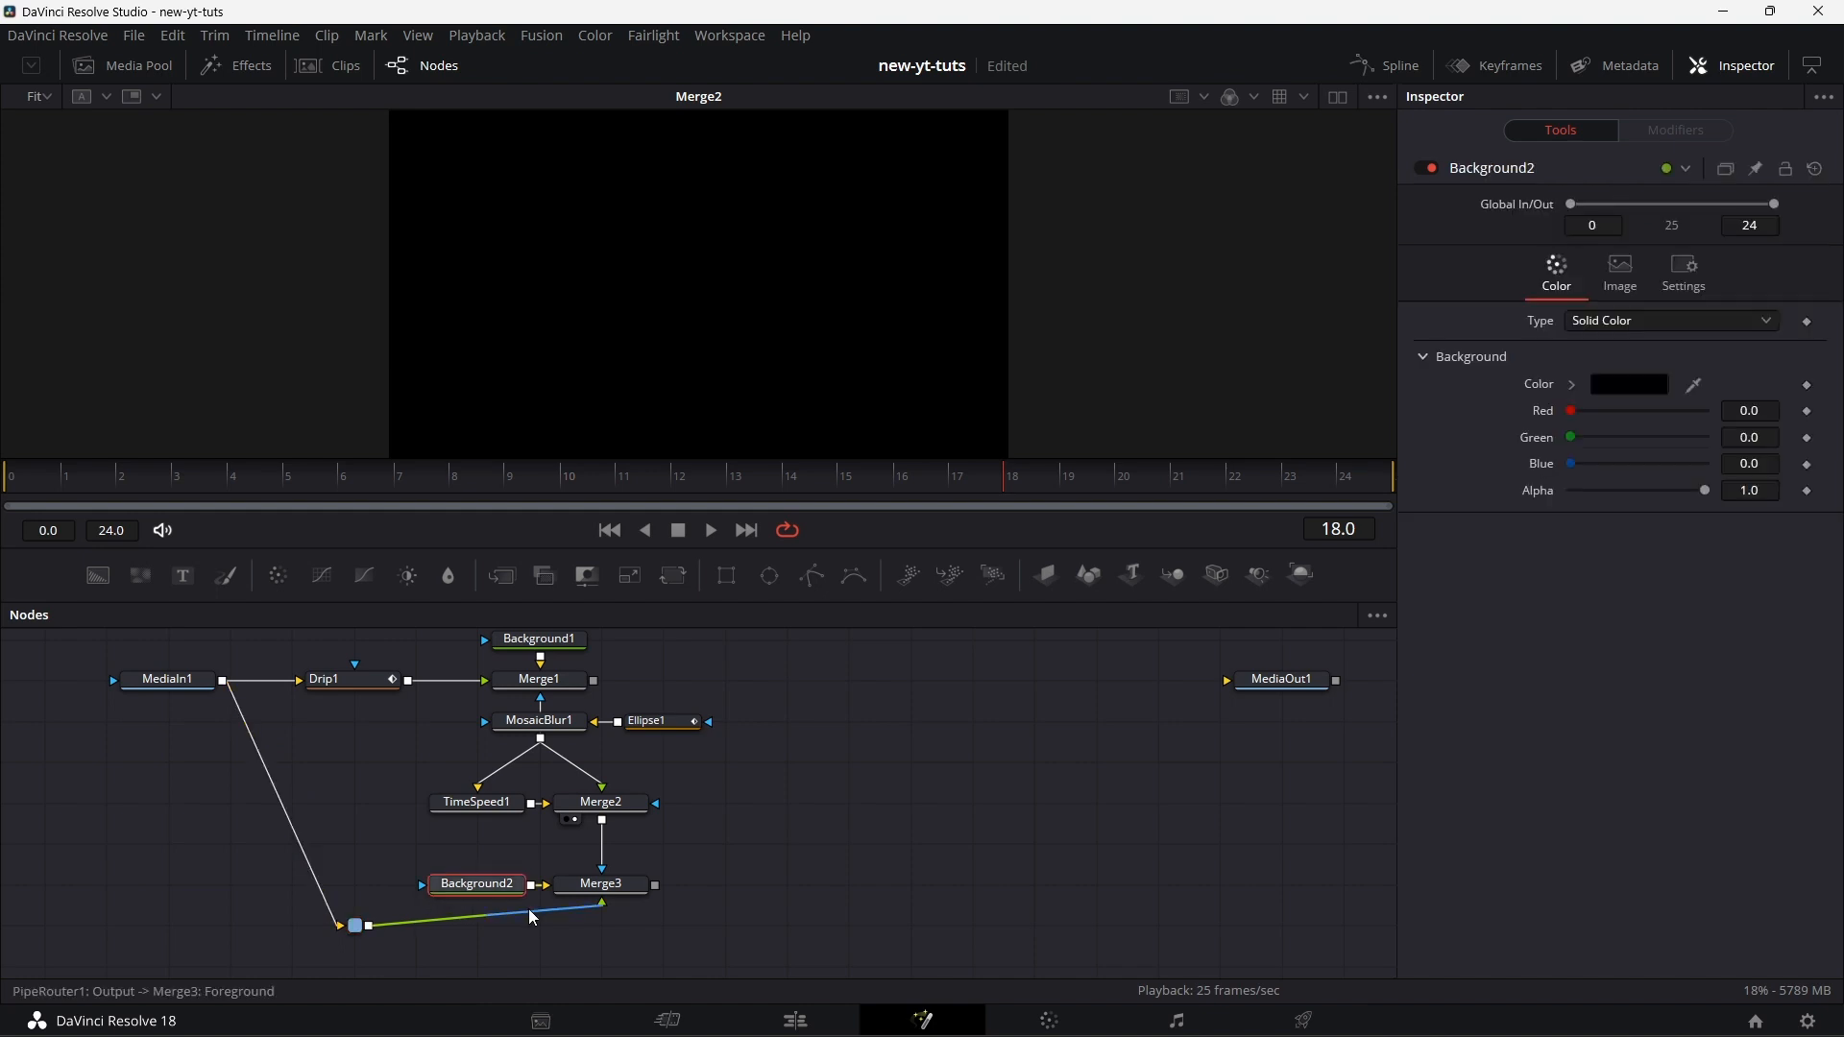
left_click(534, 919, "alt")
left_click_drag(534, 919, 808, 246)
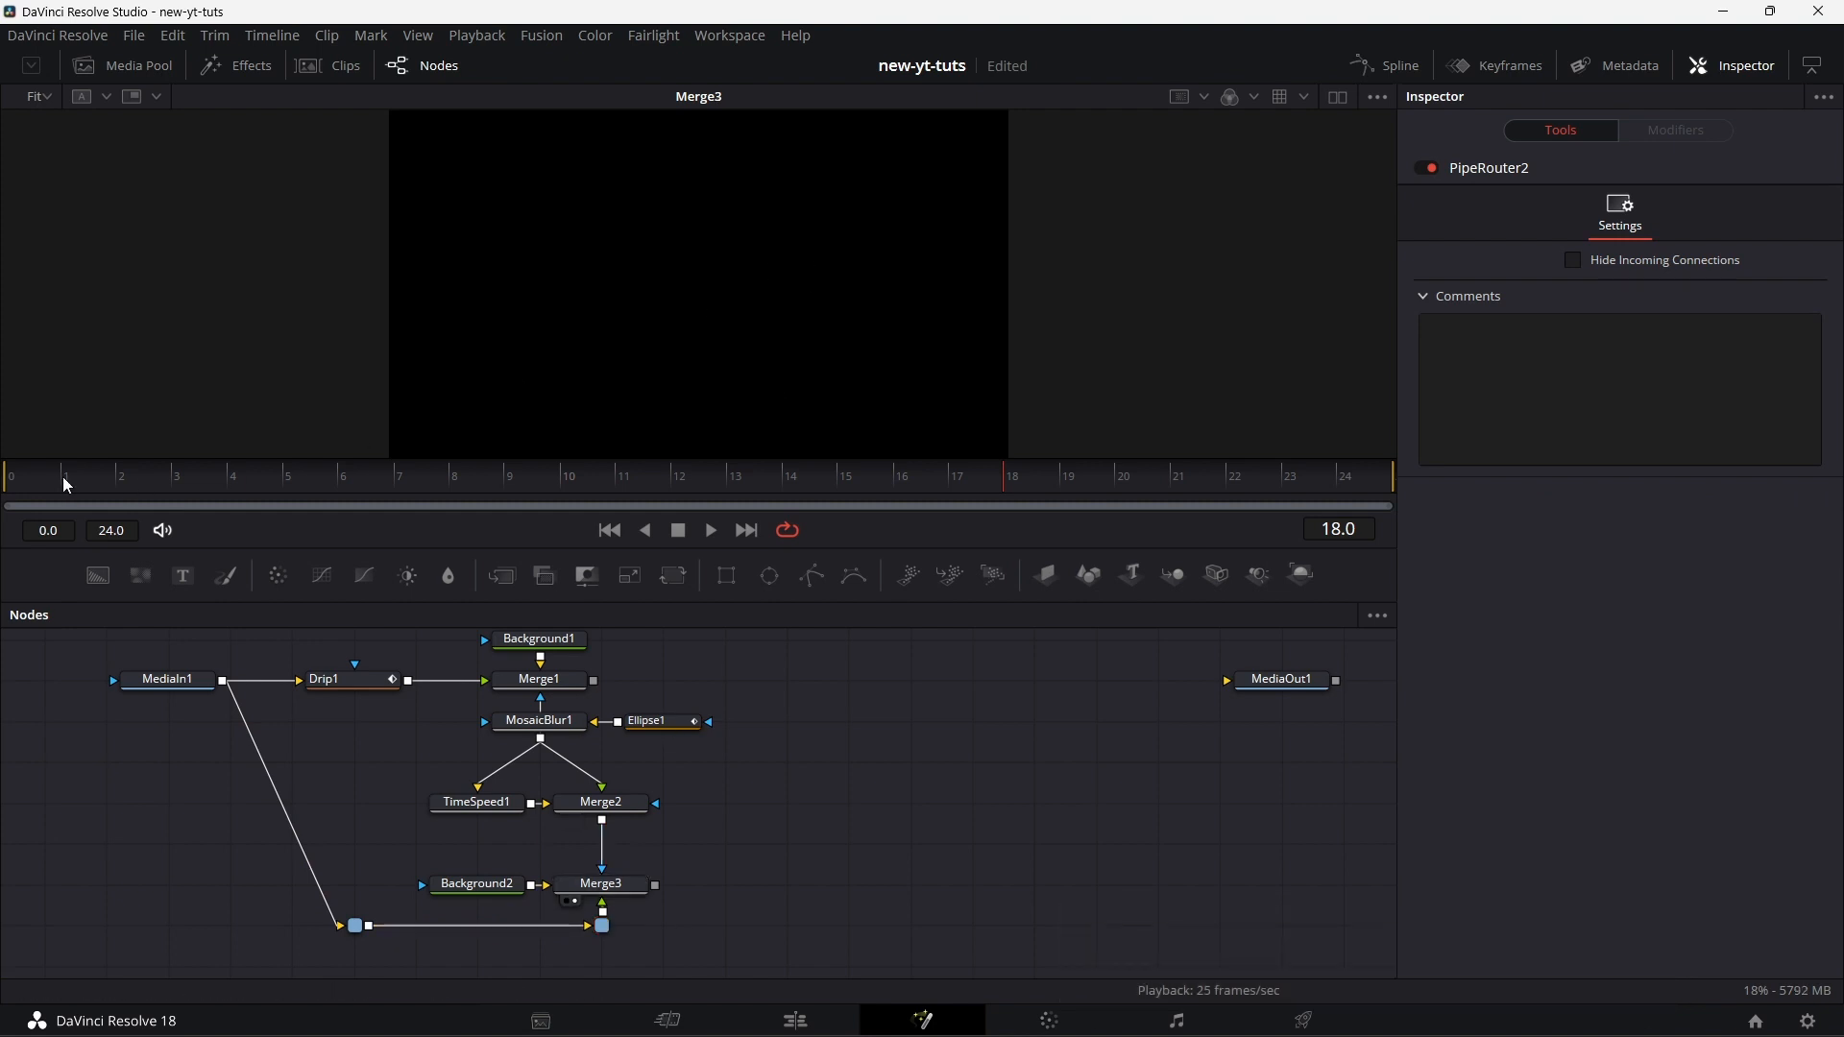
- Play Merge3's output and lower Background2's Alpha to its minimum
left_click(717, 537)
left_click(466, 885)
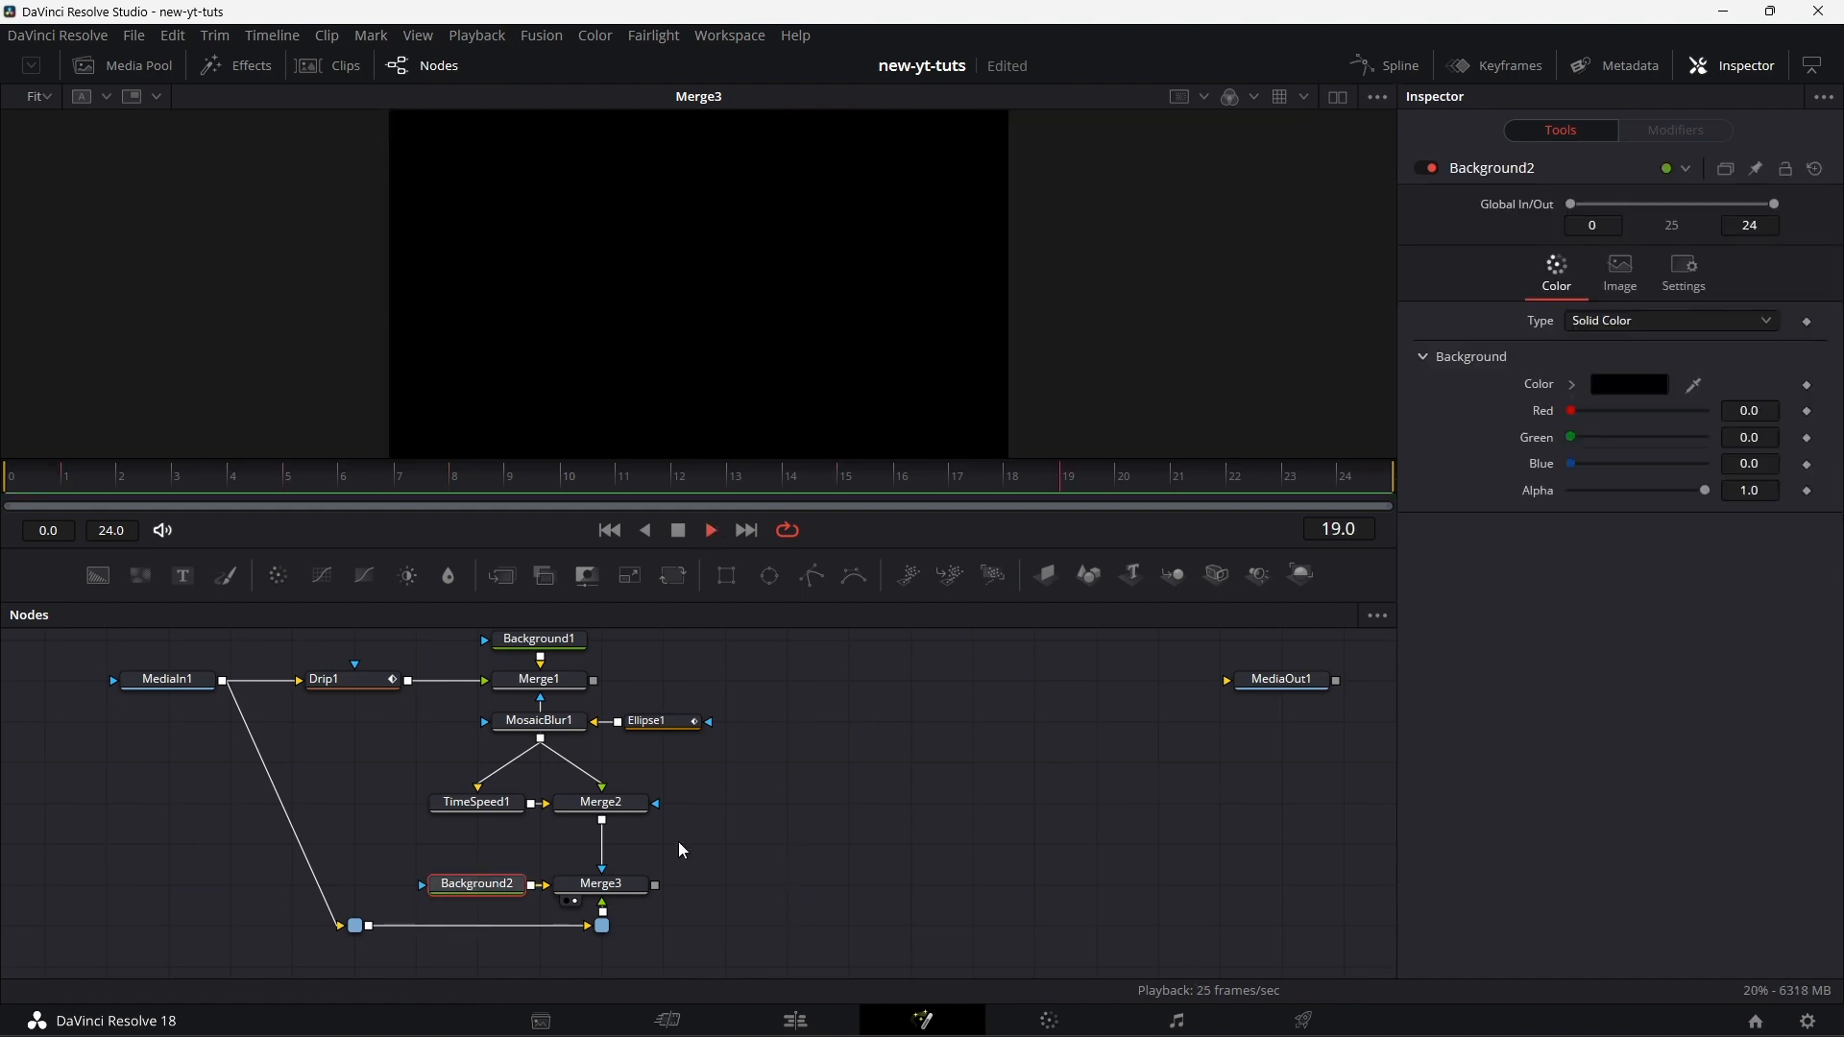
left_click_drag(1704, 490, 1485, 509)
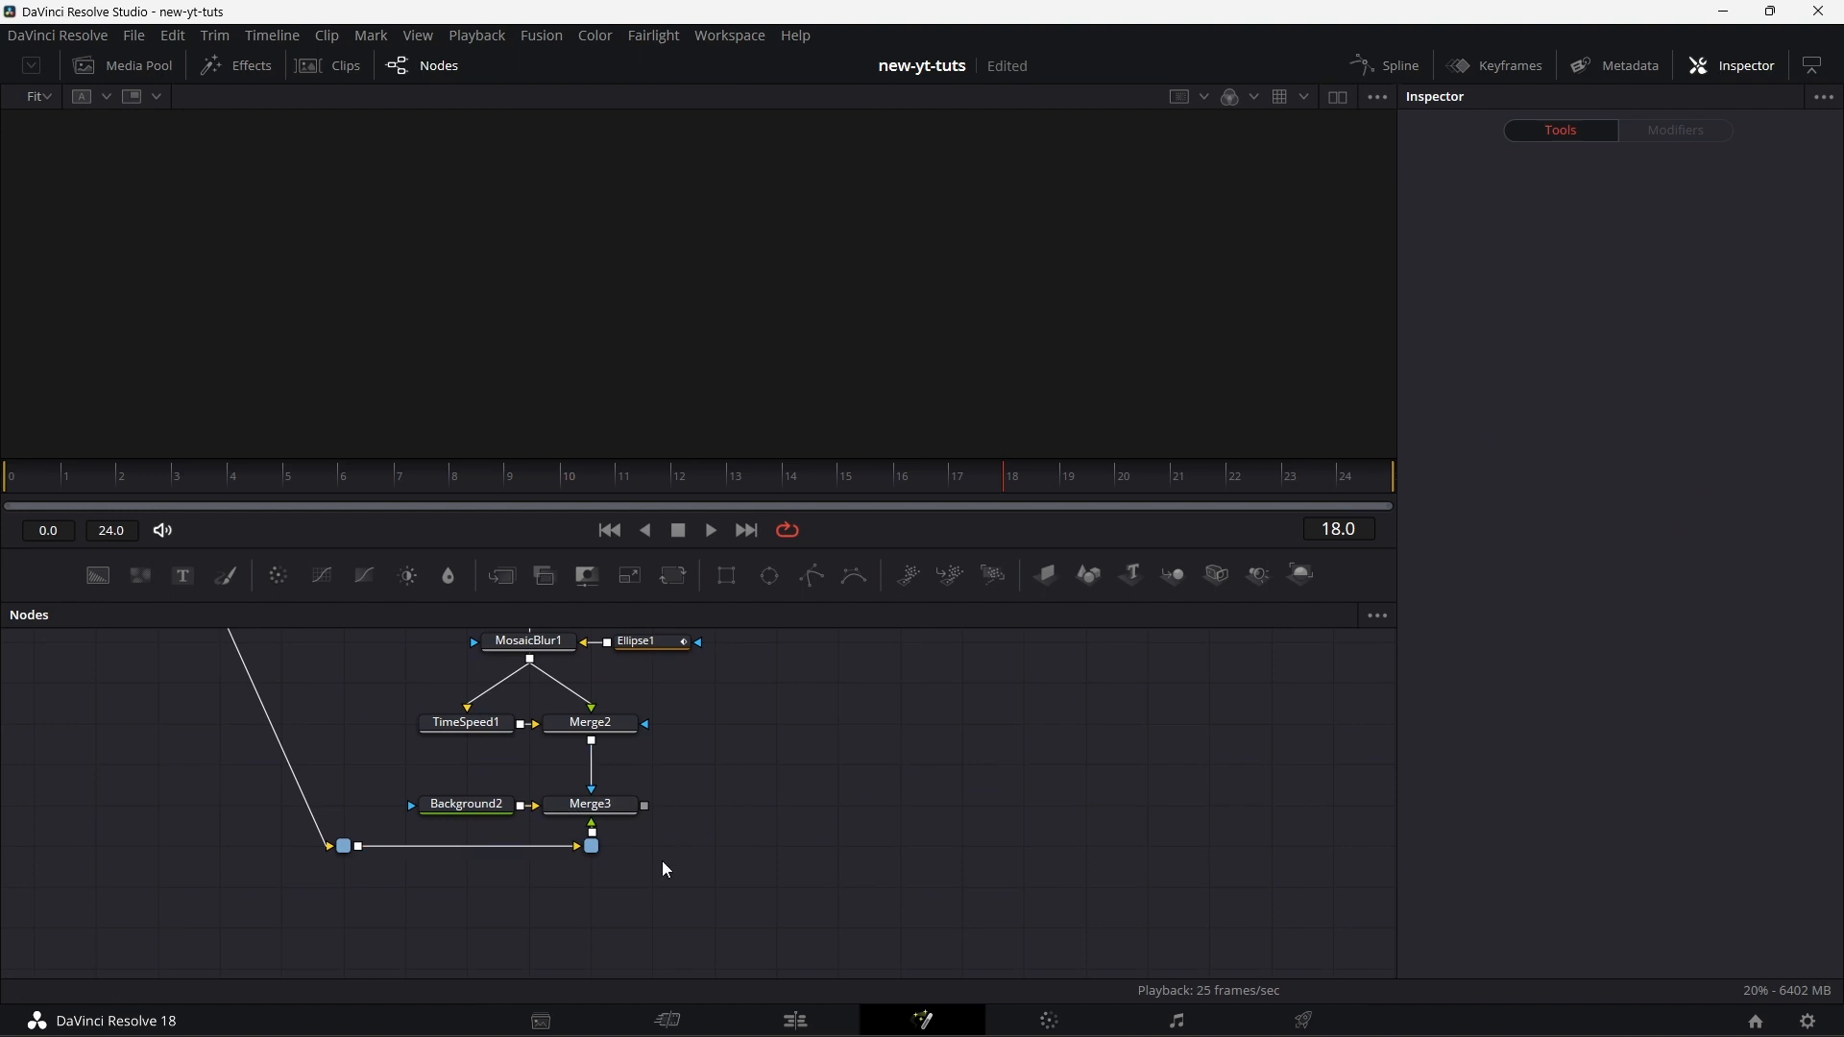
- Add a pEmitter node below Merge3, plus a new Background node on its left masked by a new Polygon node
left_click_drag(753, 893, 782, 839)
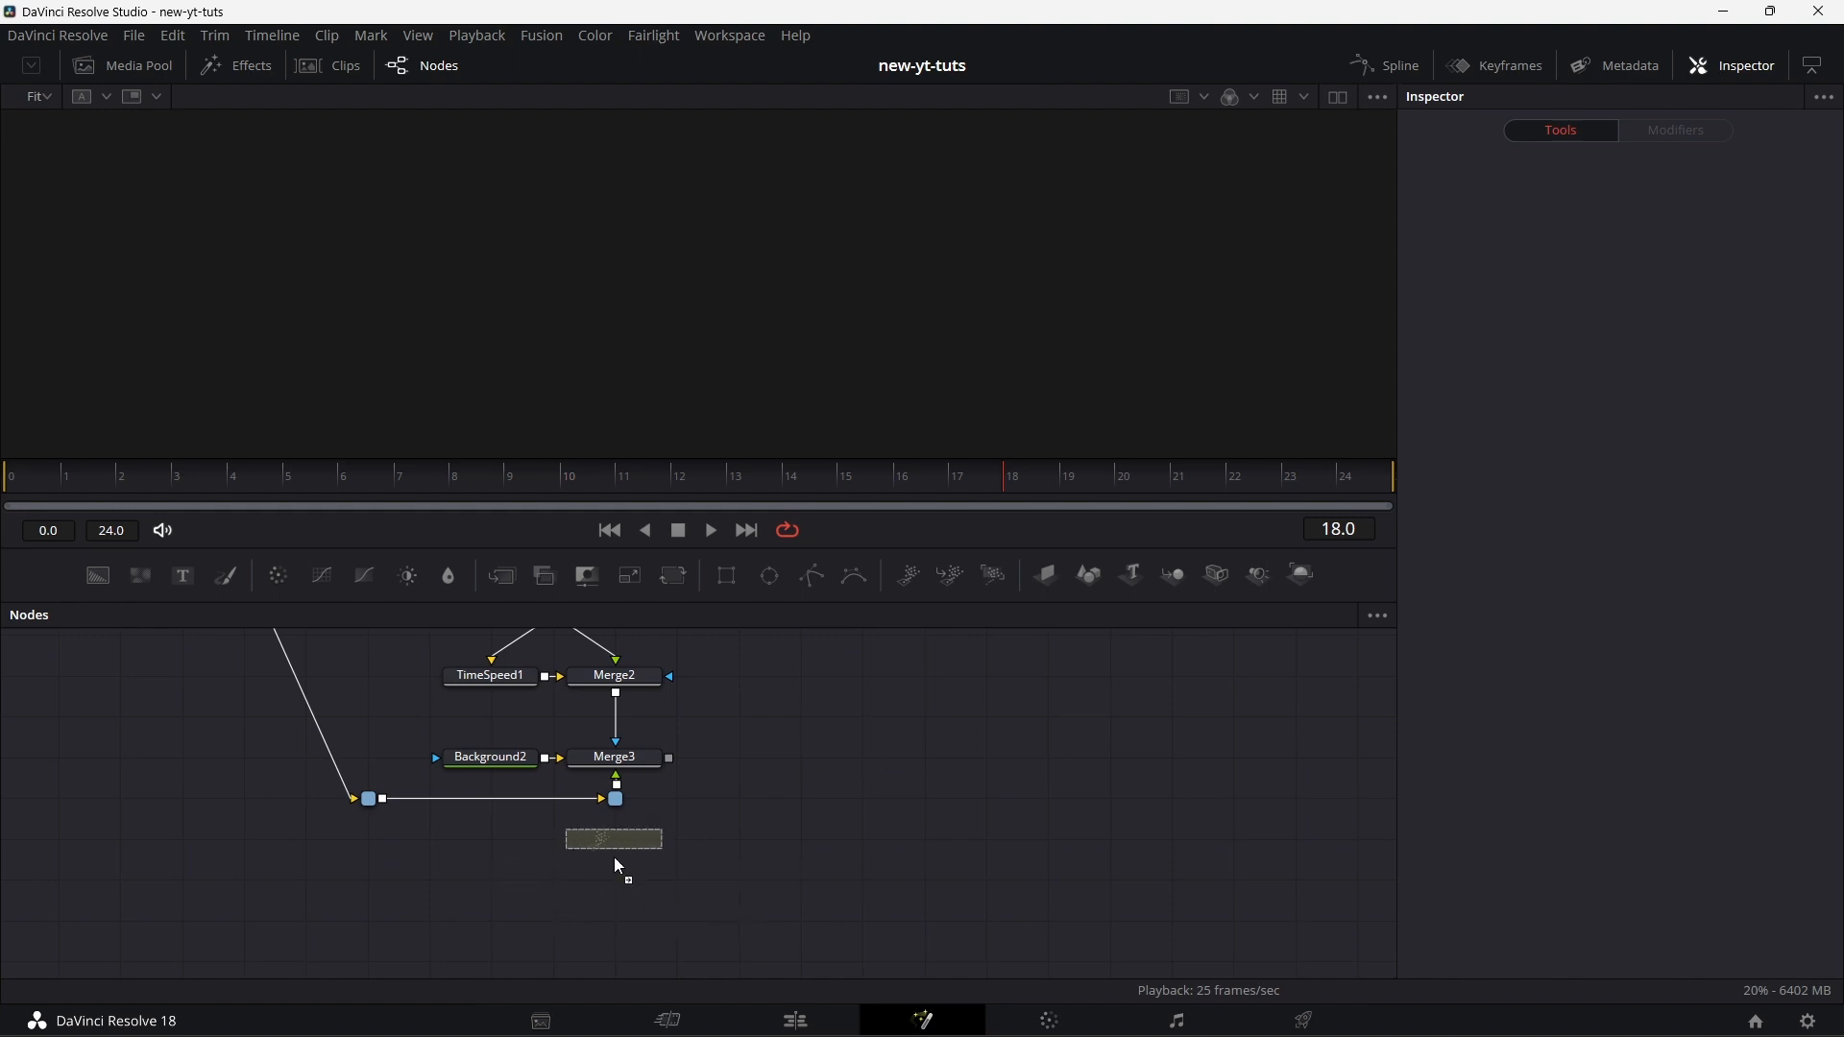
left_click_drag(614, 857, 616, 858)
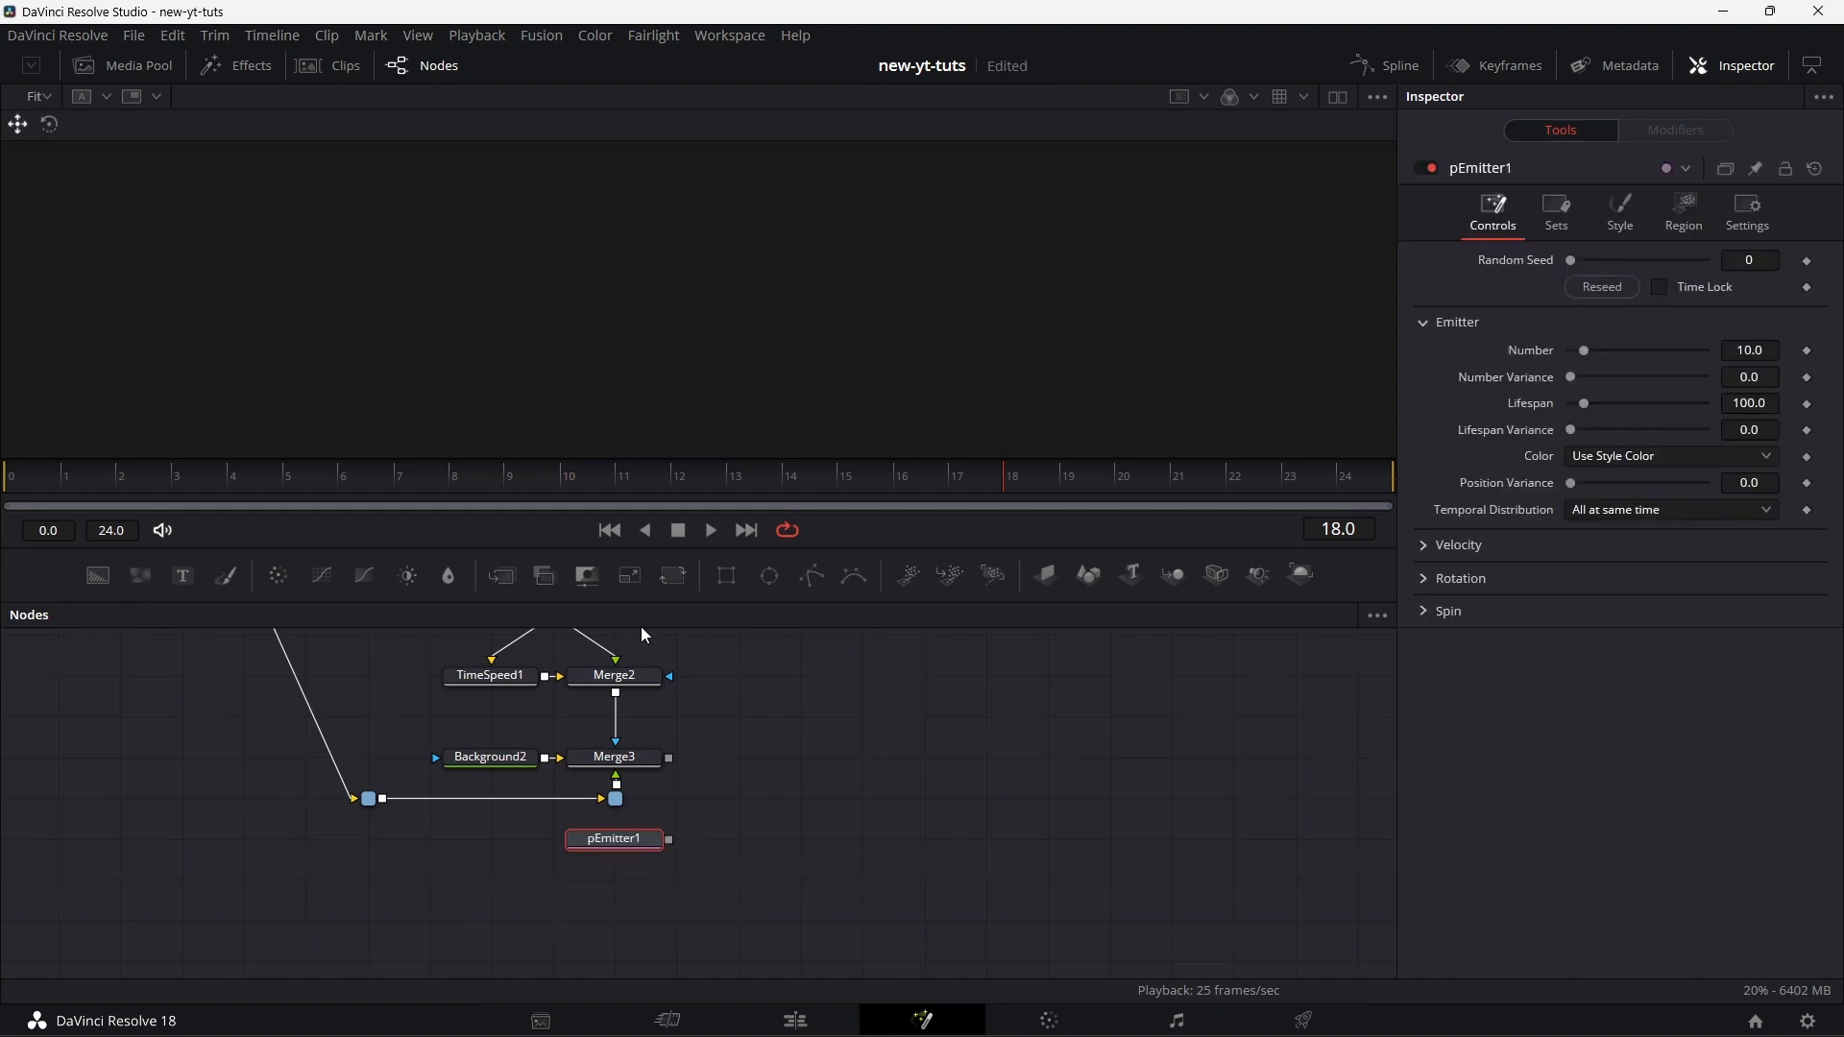
left_click_drag(801, 578, 377, 849)
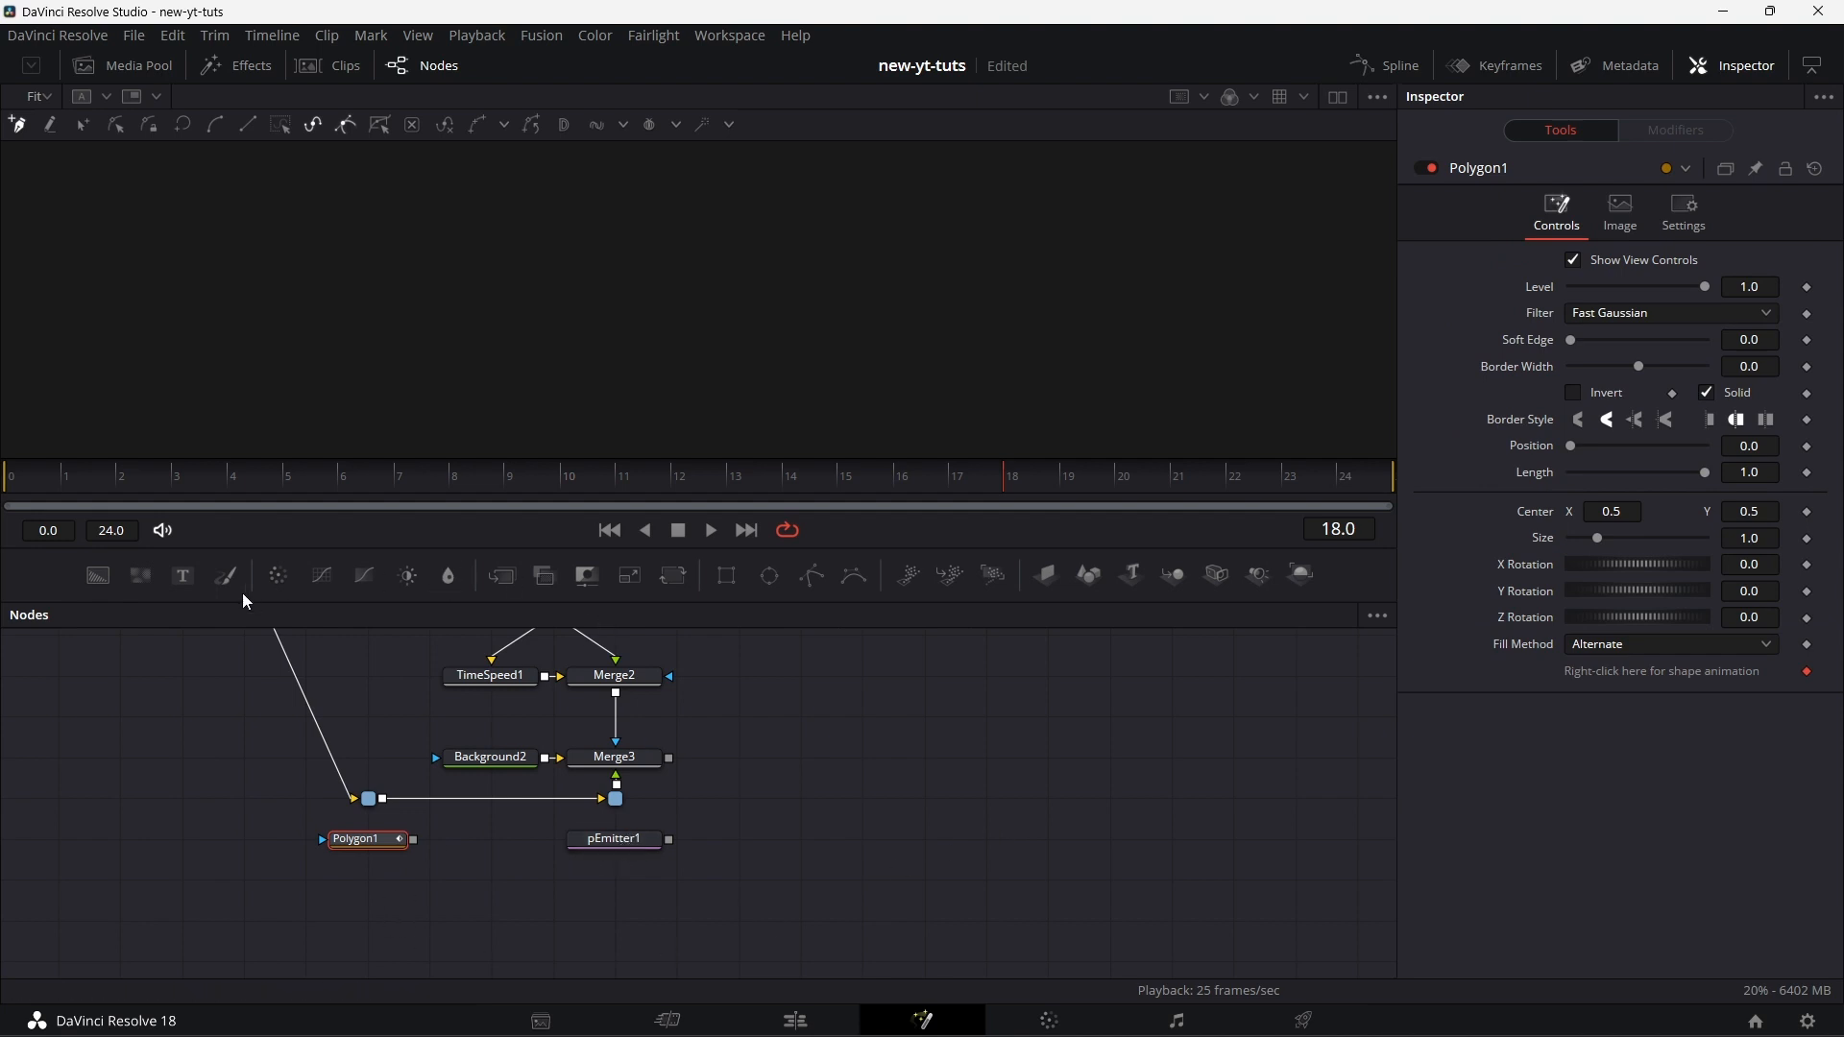
left_click_drag(106, 574, 484, 851)
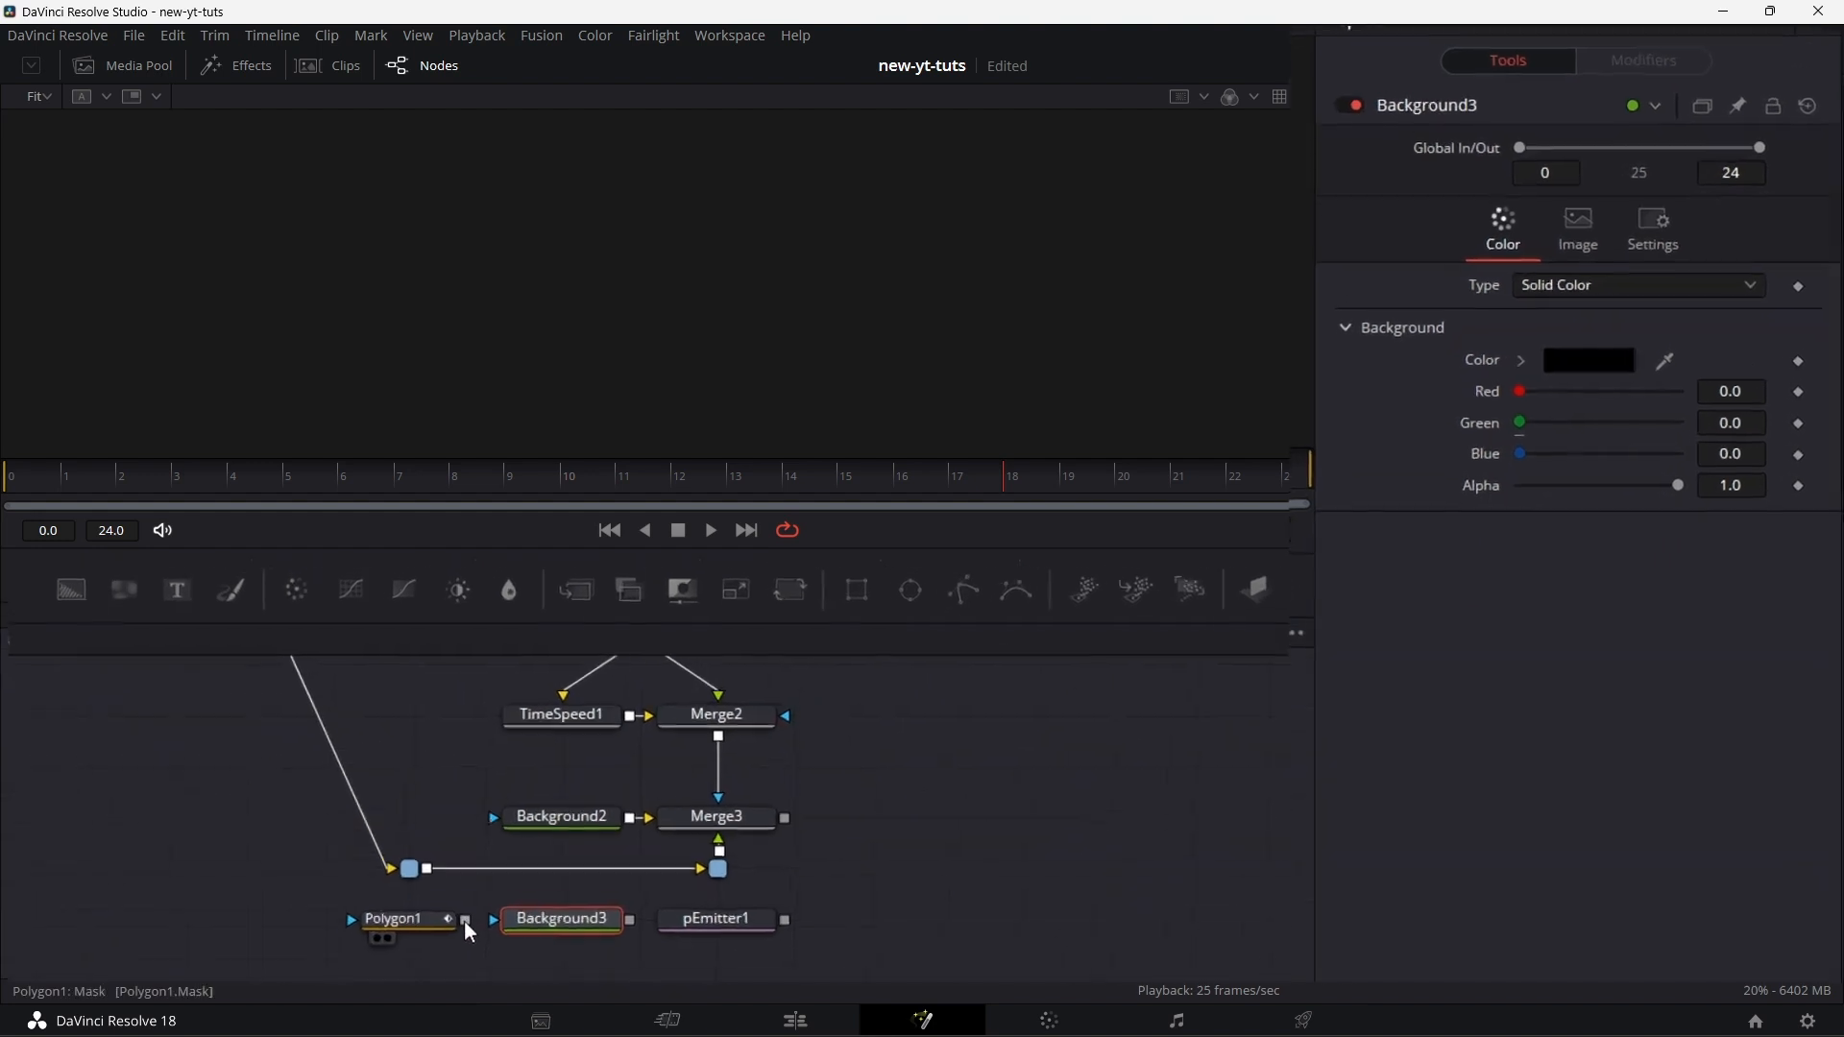
left_click_drag(466, 923, 533, 933)
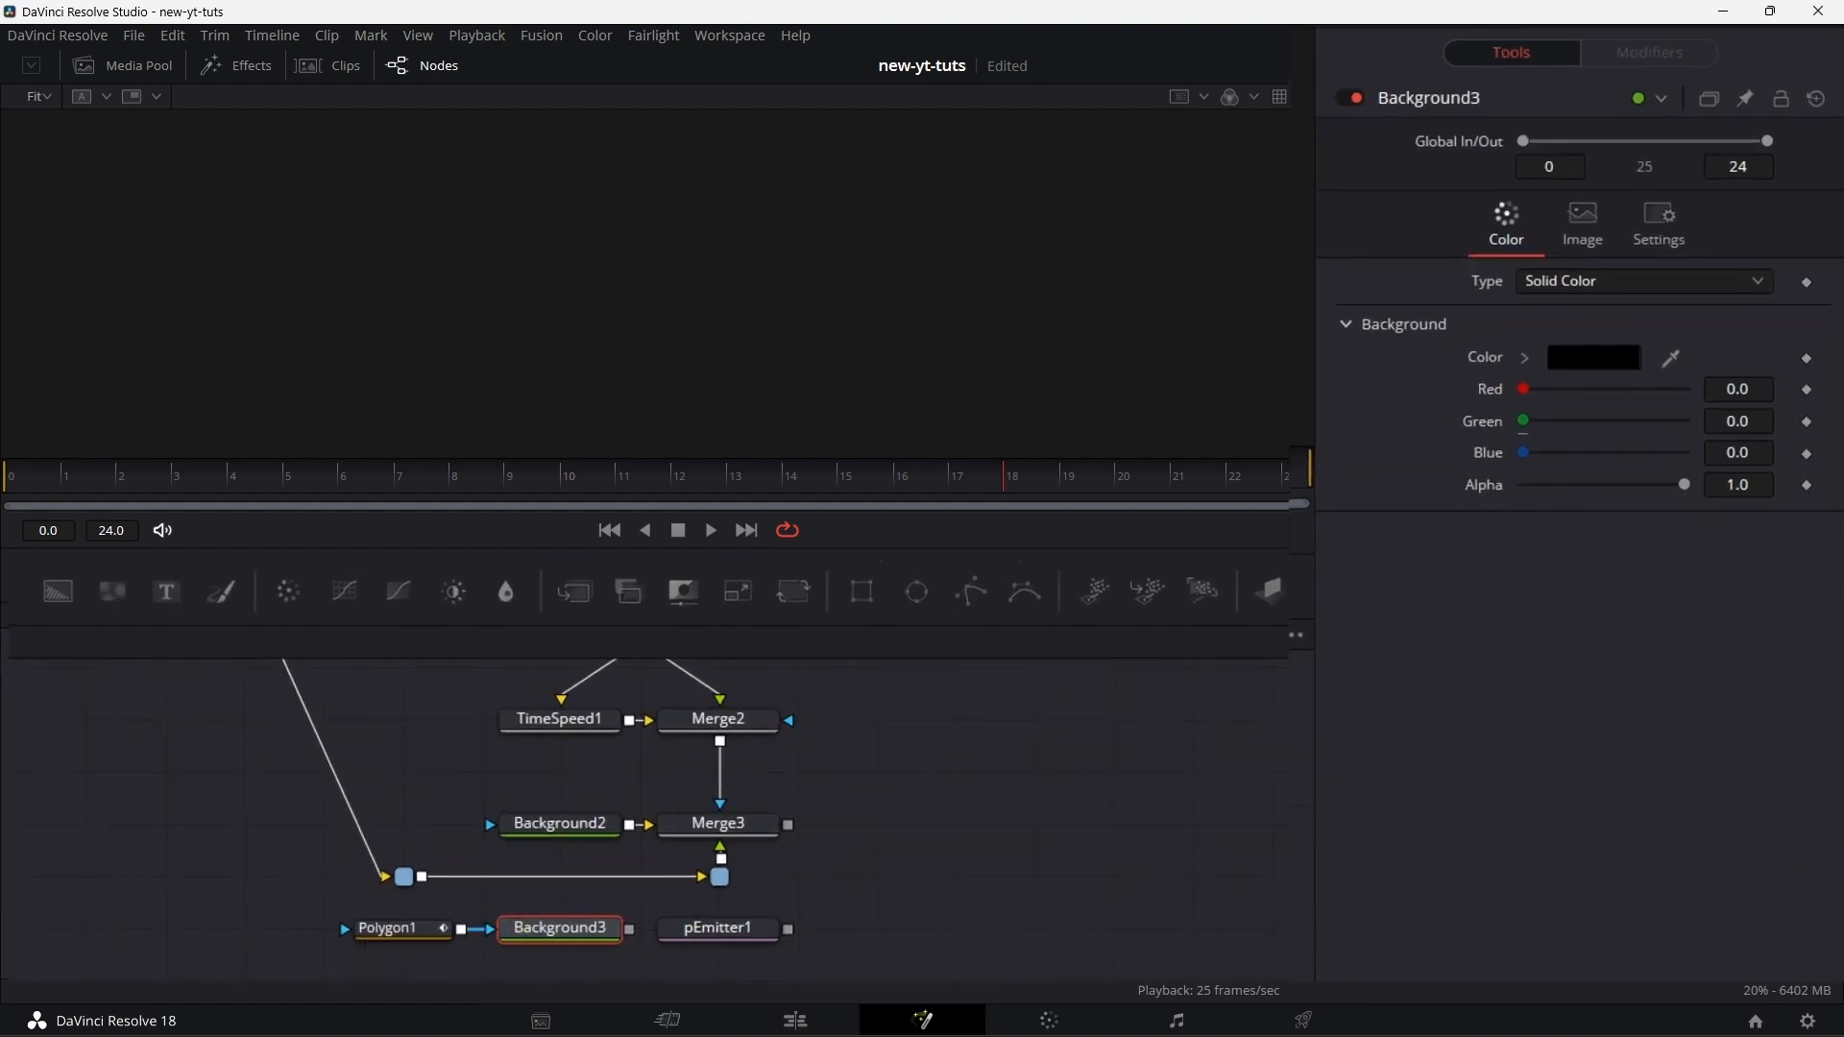
- Turn off Auto Resolution on Background3 and set its width and height to 100
left_click(1587, 228)
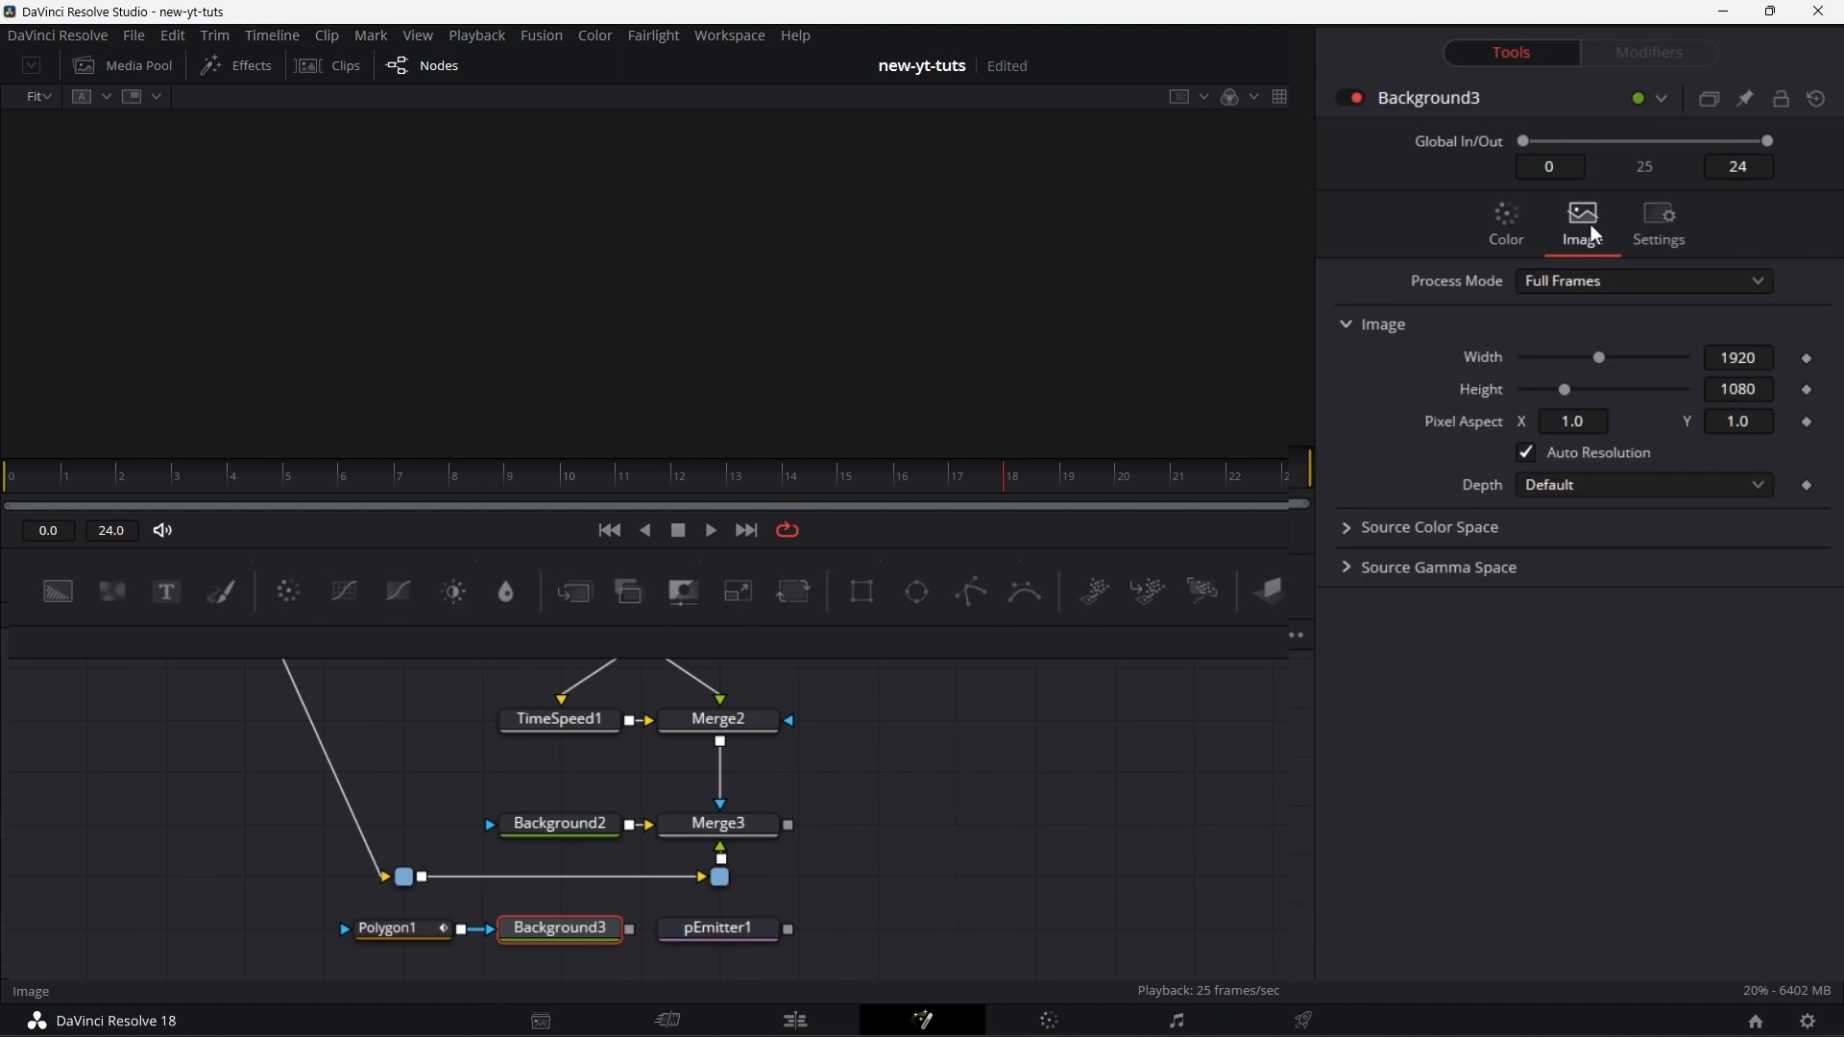
left_click(1528, 455)
left_click(1762, 362)
type("1")
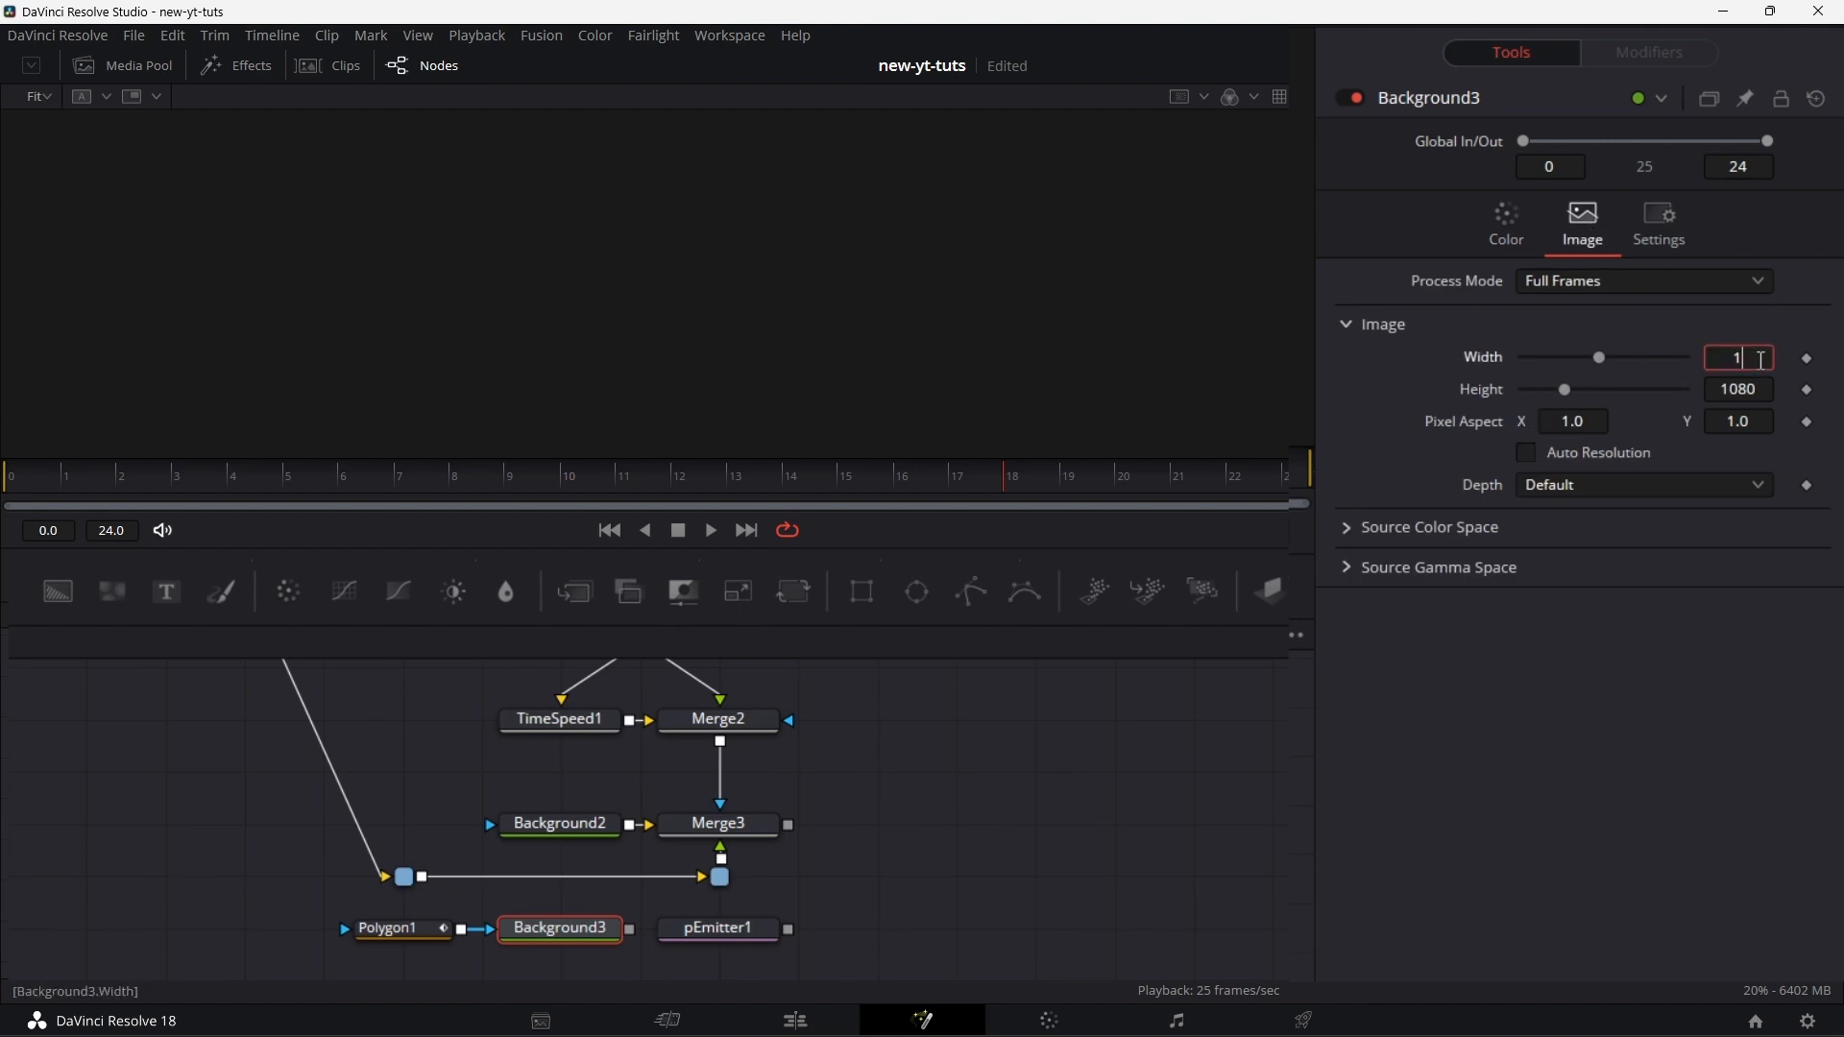
type("00")
left_click(1758, 390)
type("100")
key("Return")
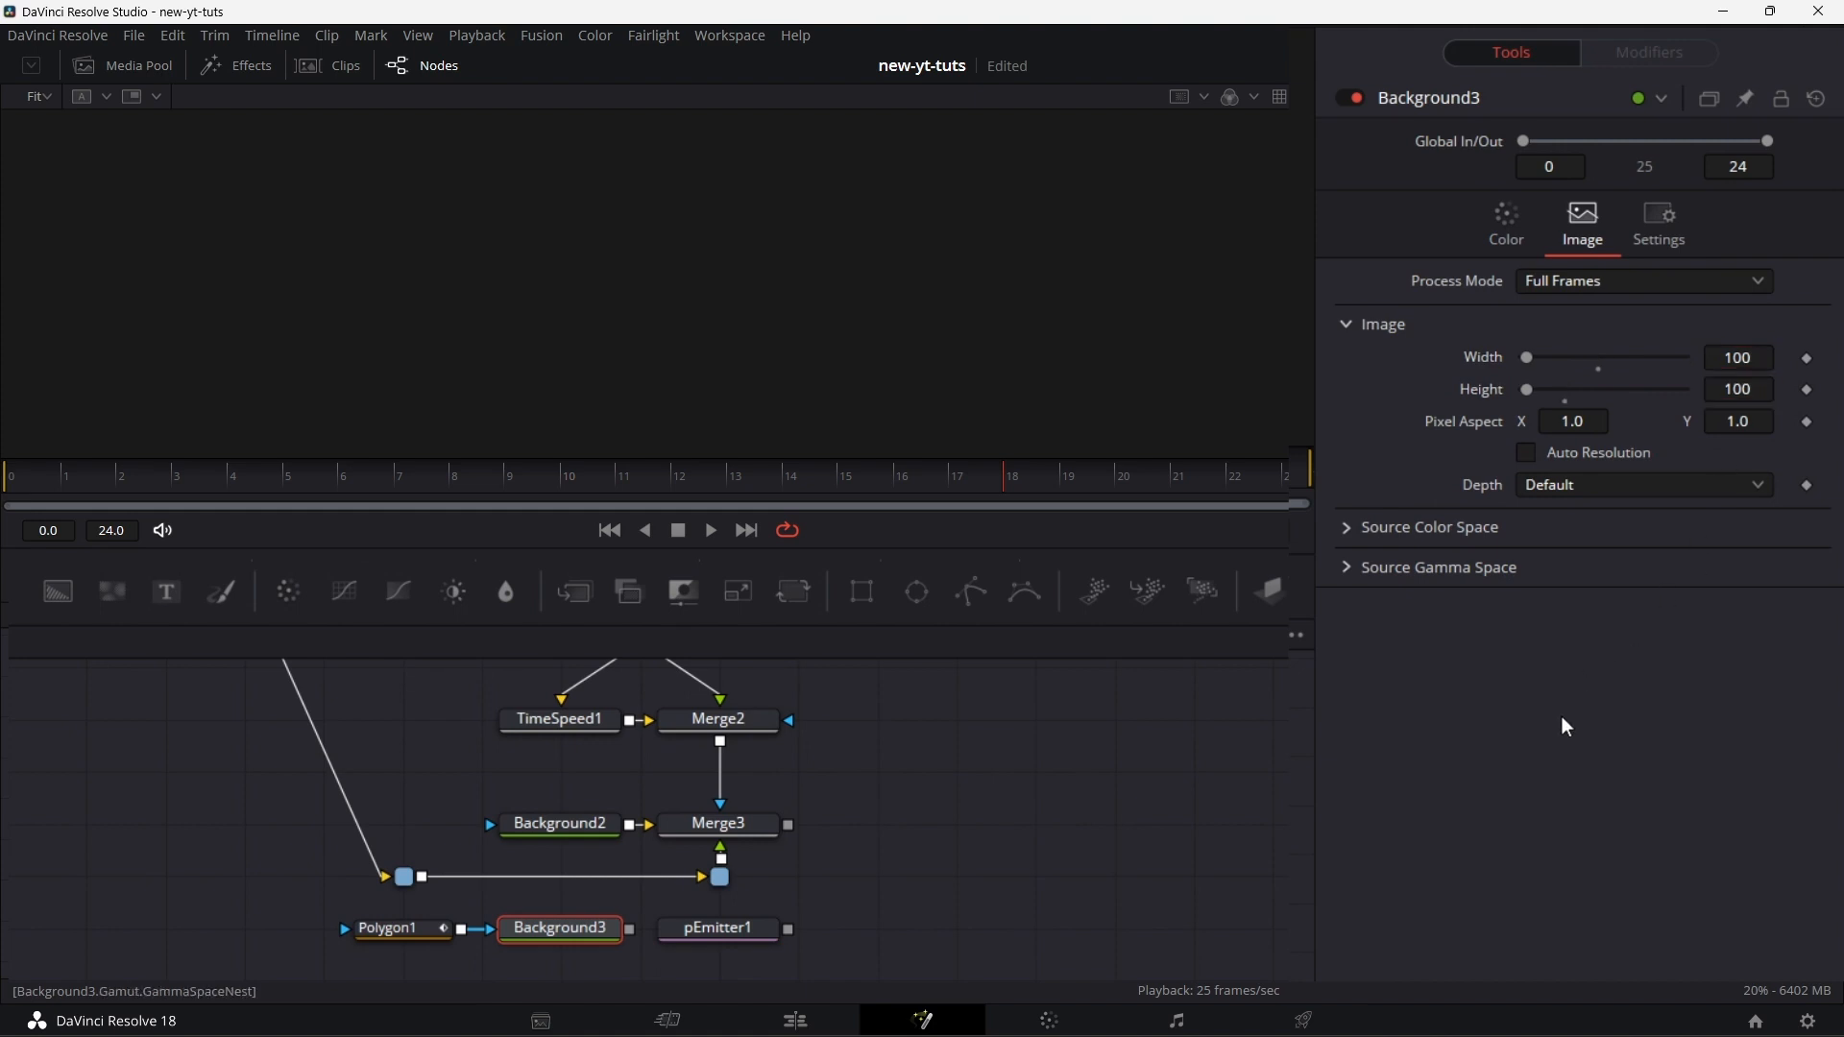
- View Background3 and draw a closed, irregular four-point Polygon1 mask around the middle of the frame
left_click(399, 933)
left_click_drag(579, 931, 701, 346)
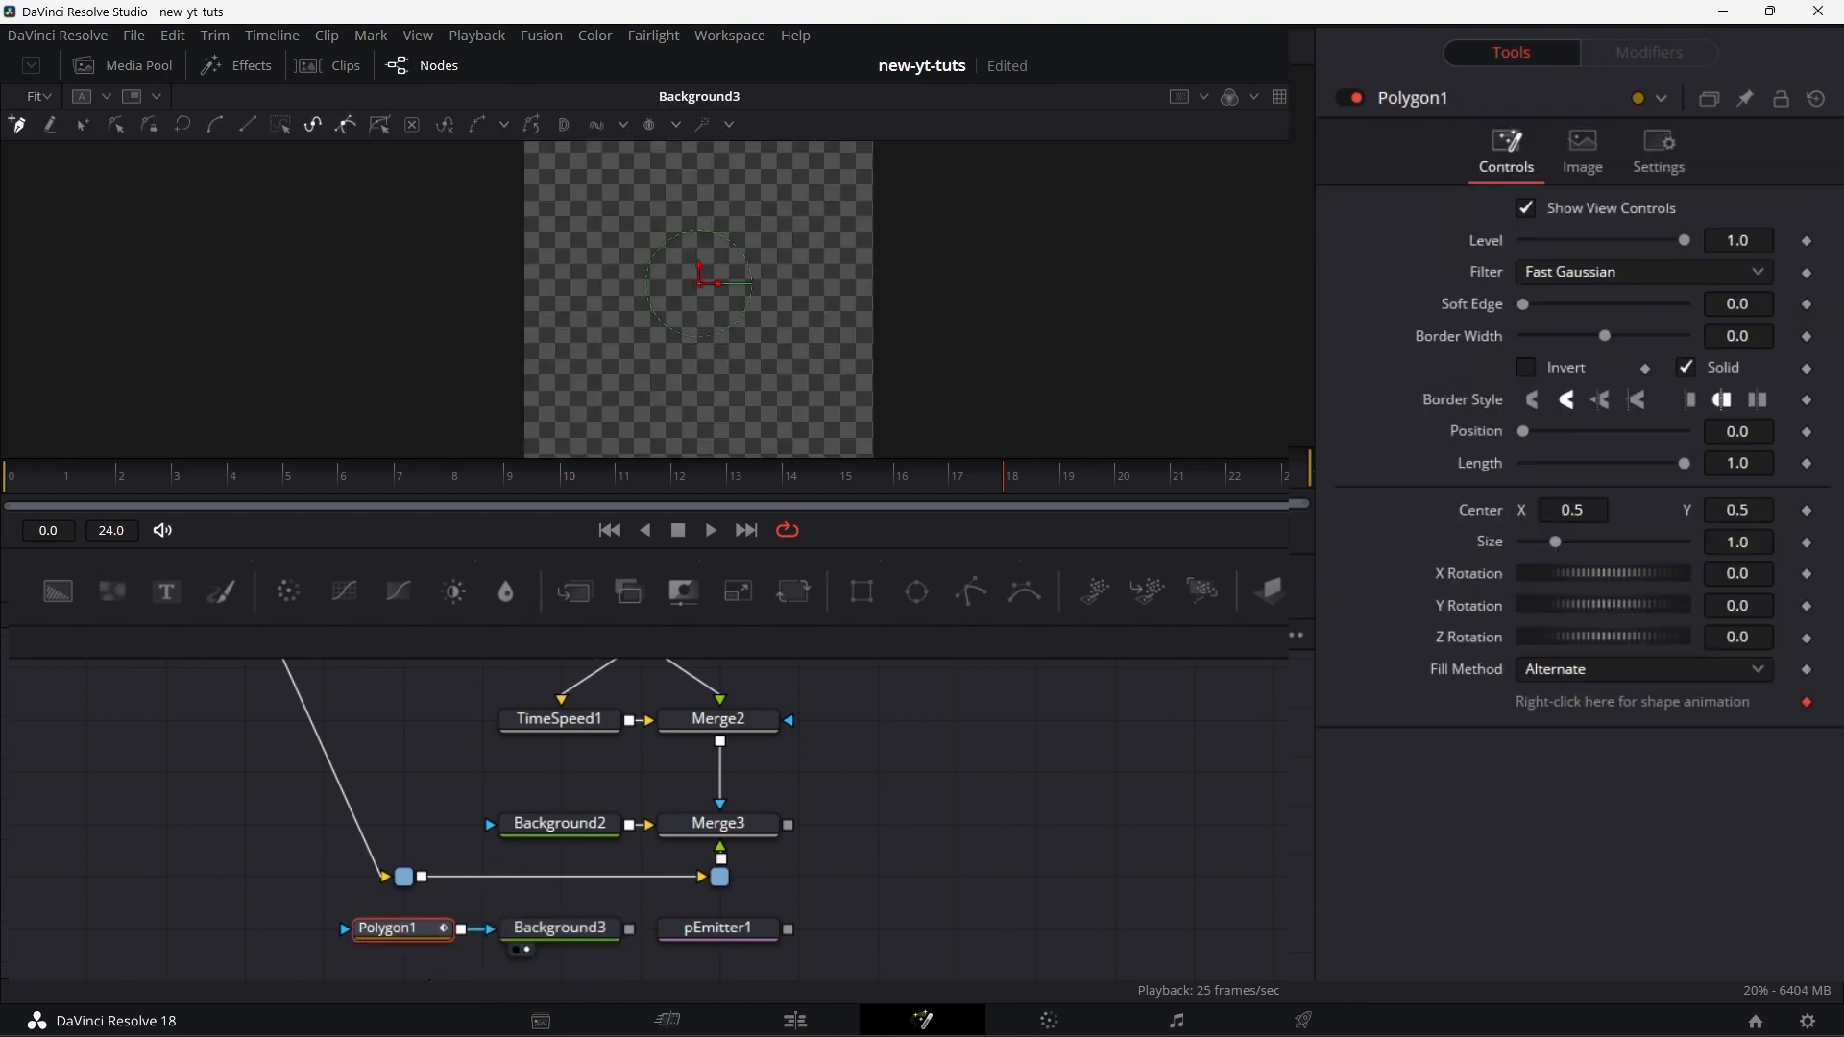
left_click(632, 212)
left_click(810, 275)
left_click(759, 383)
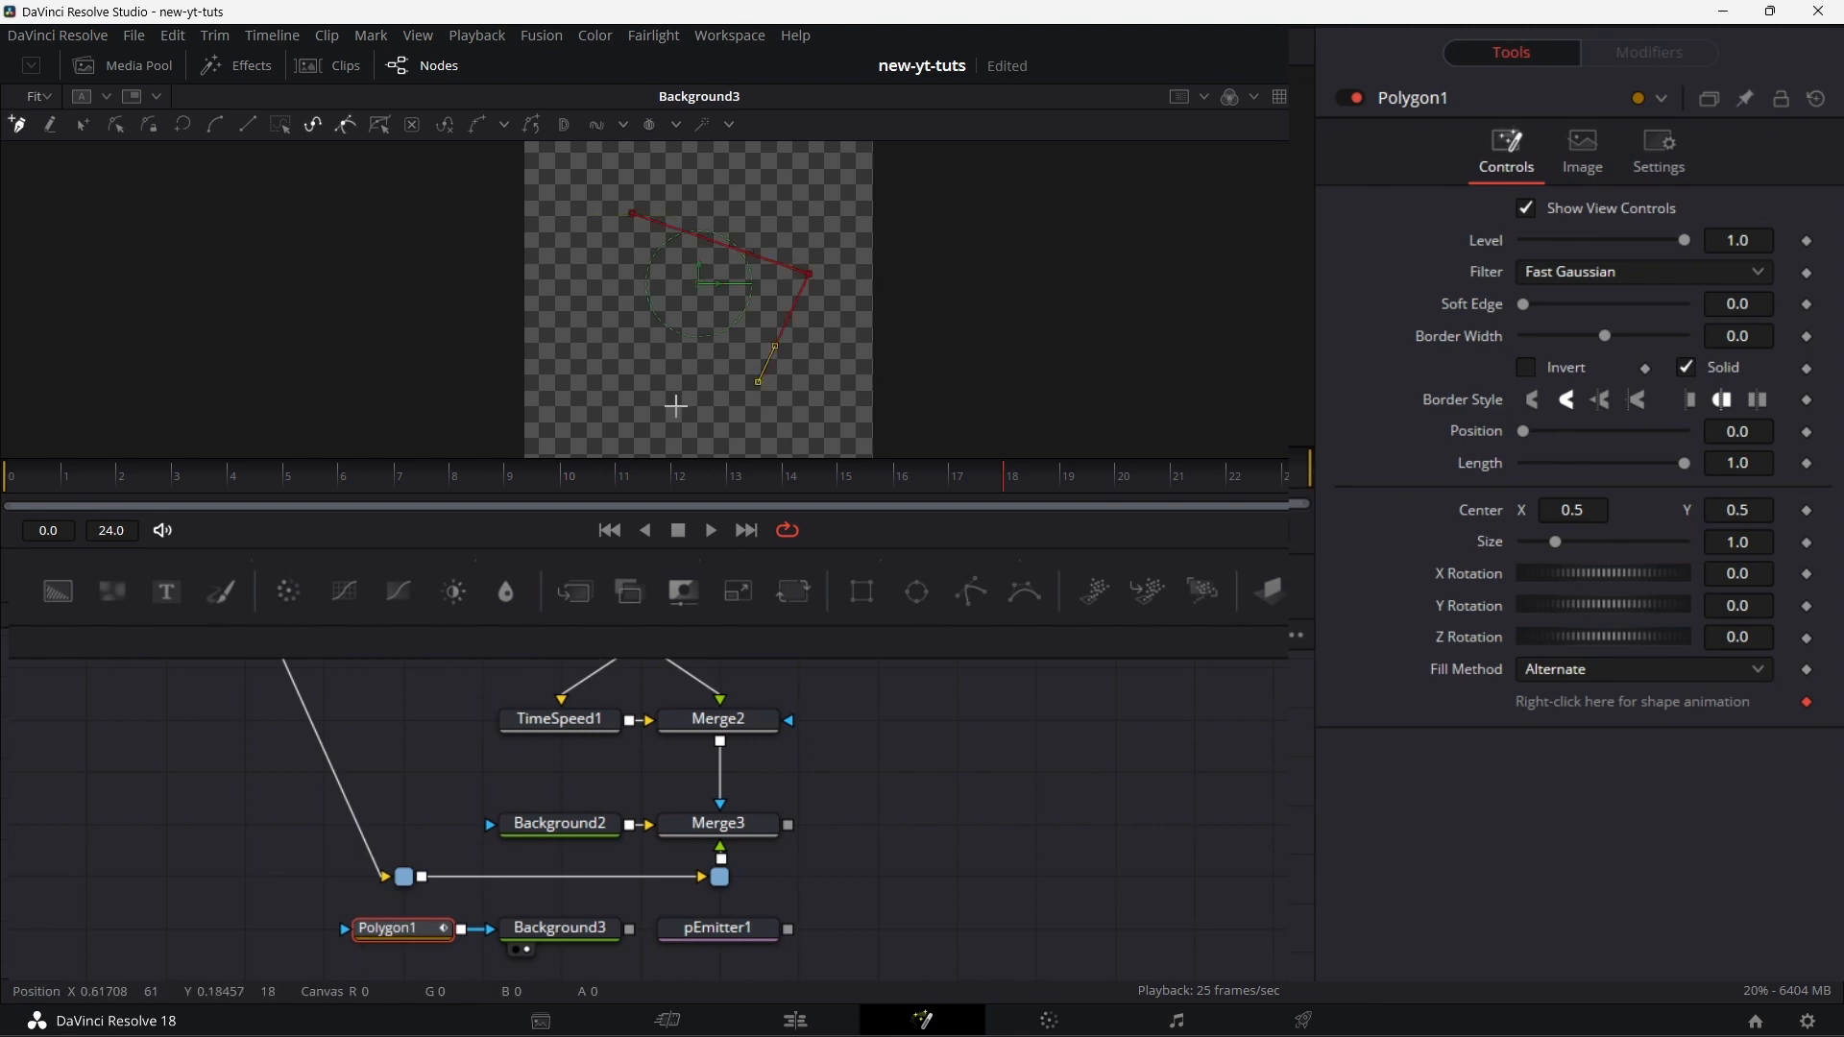
left_click(619, 396)
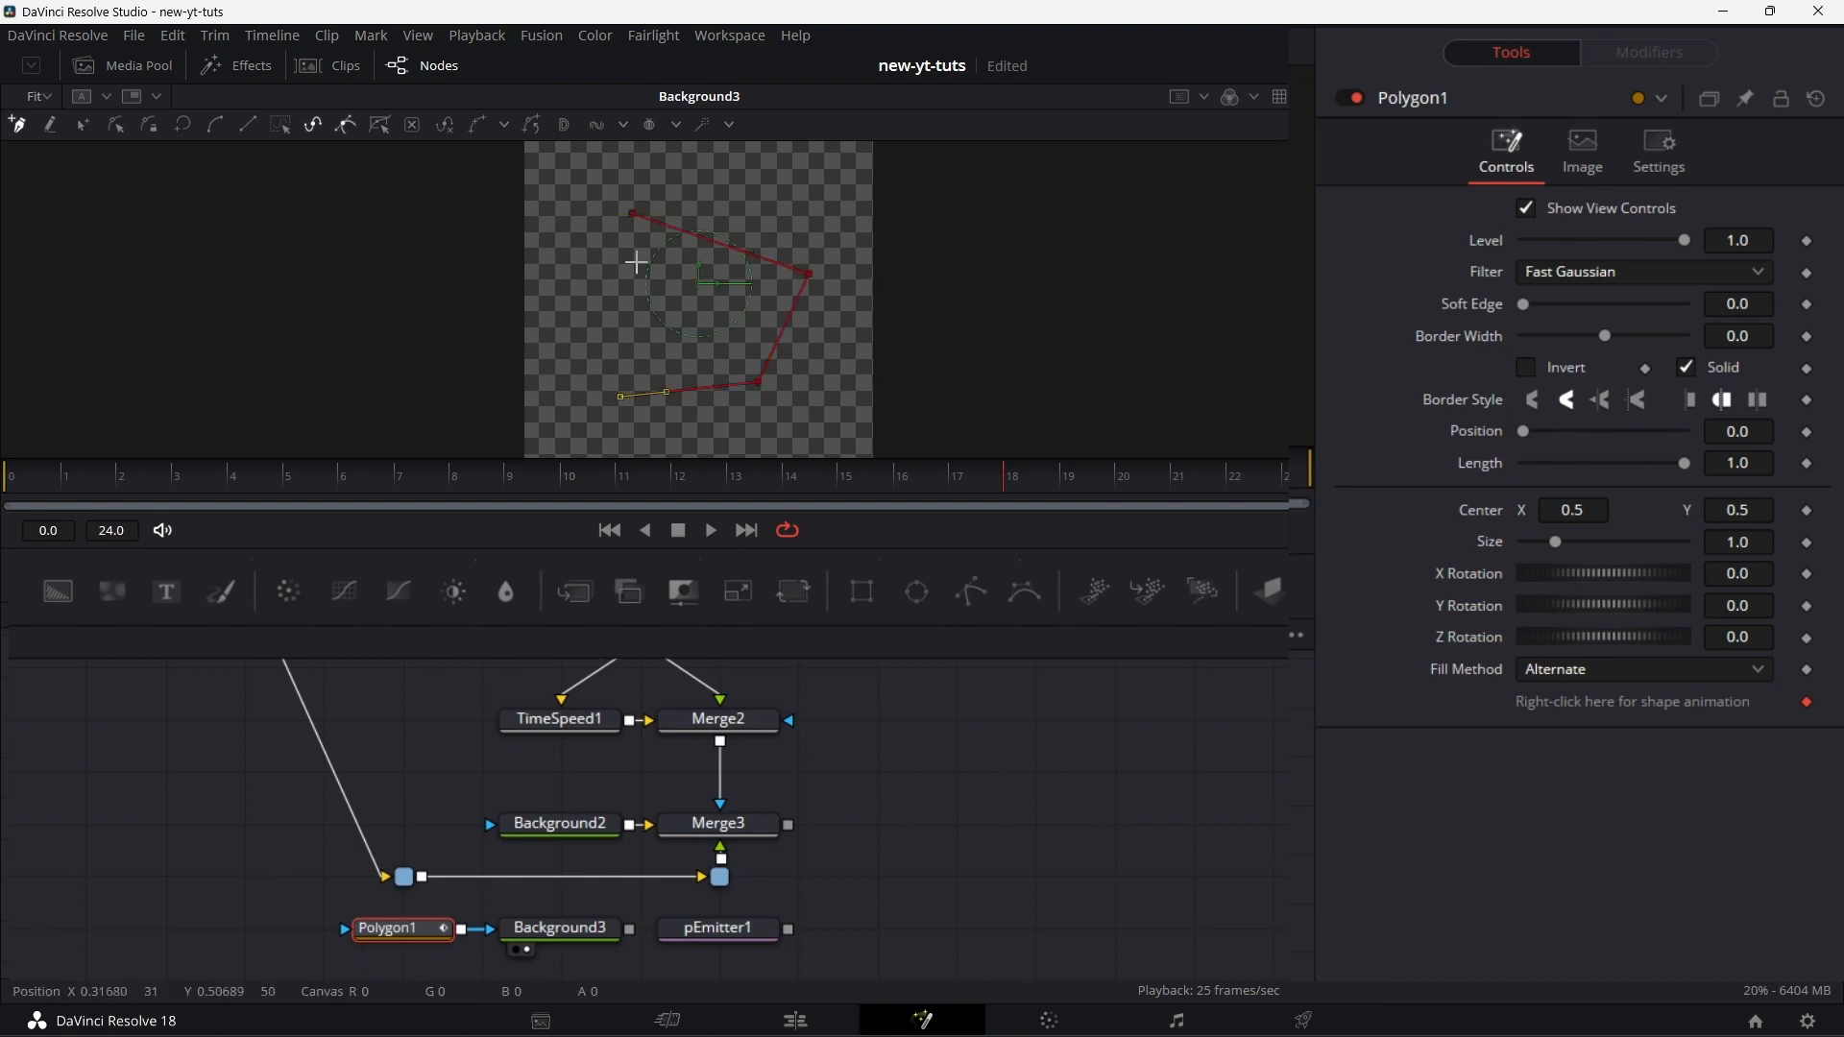
left_click(632, 212)
- Set pEmitter1's particle style to Bitmap, feed Background3 in as the style bitmap and shift the emitter further right
left_click(738, 926)
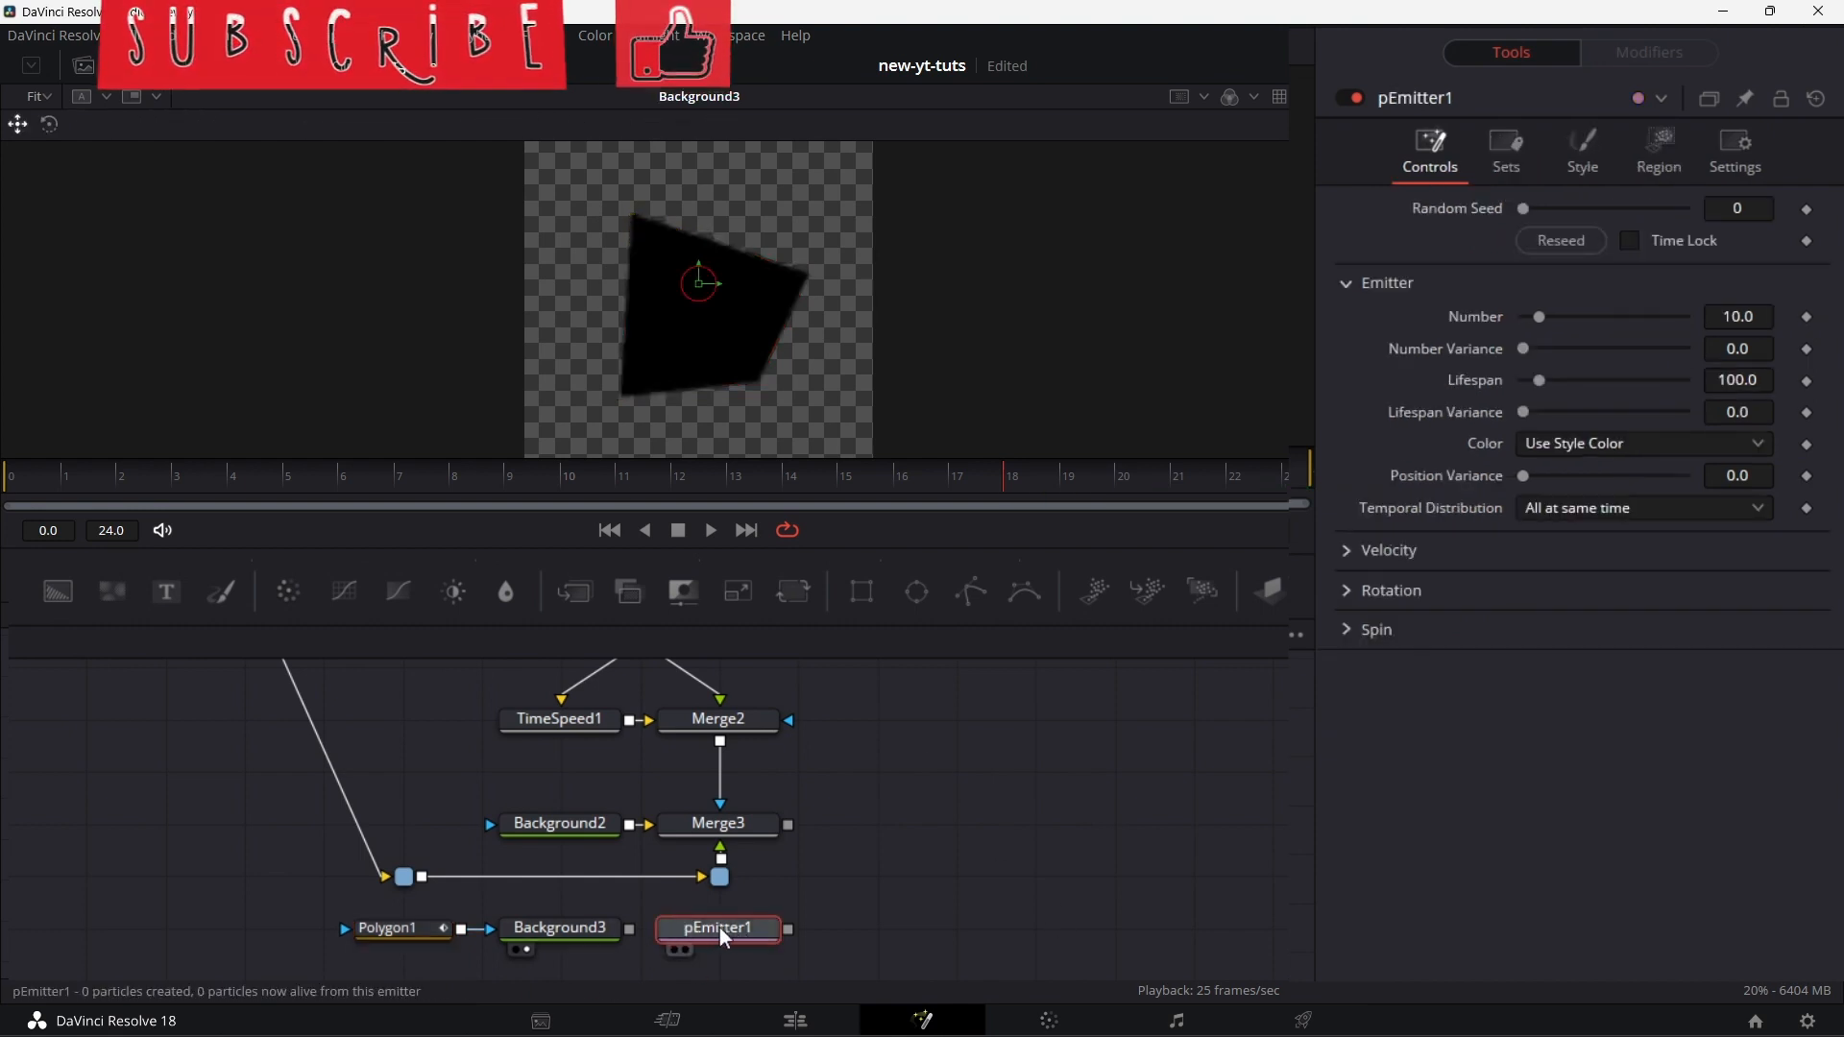
left_click(1585, 168)
left_click(1575, 239)
left_click(1558, 298)
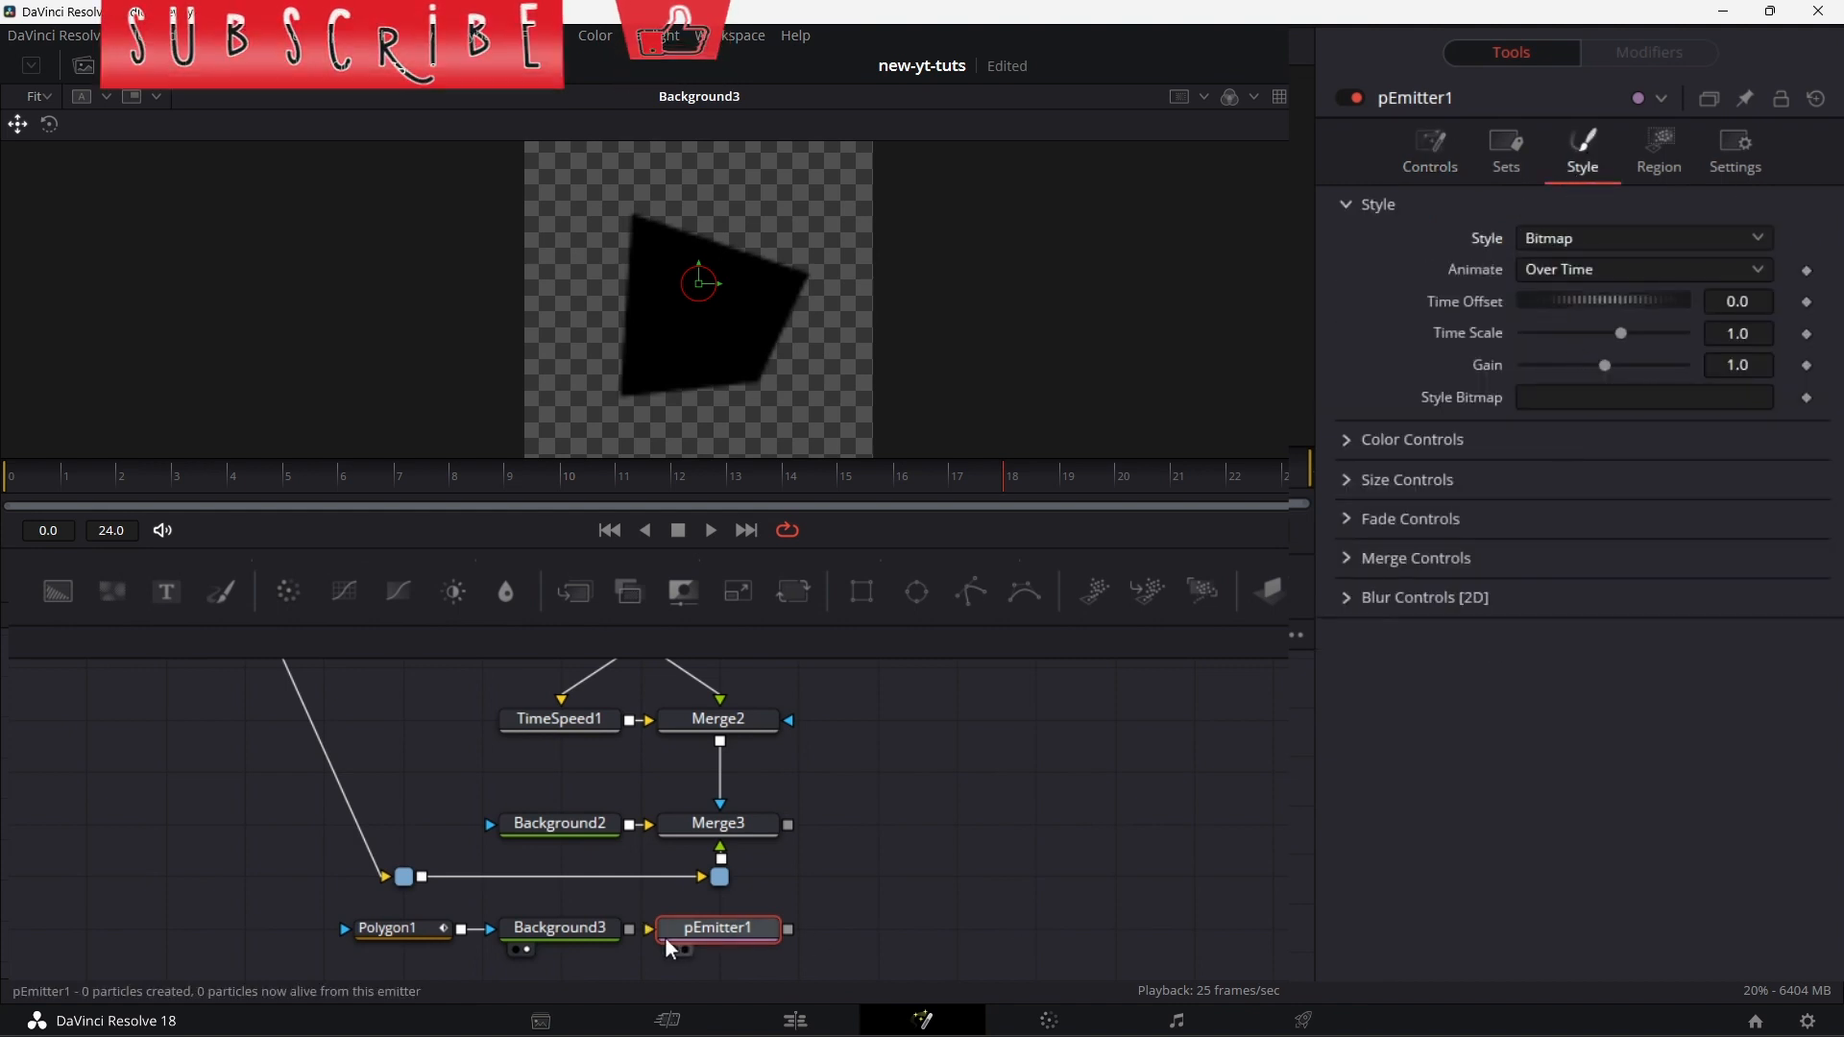
left_click_drag(629, 930, 847, 936)
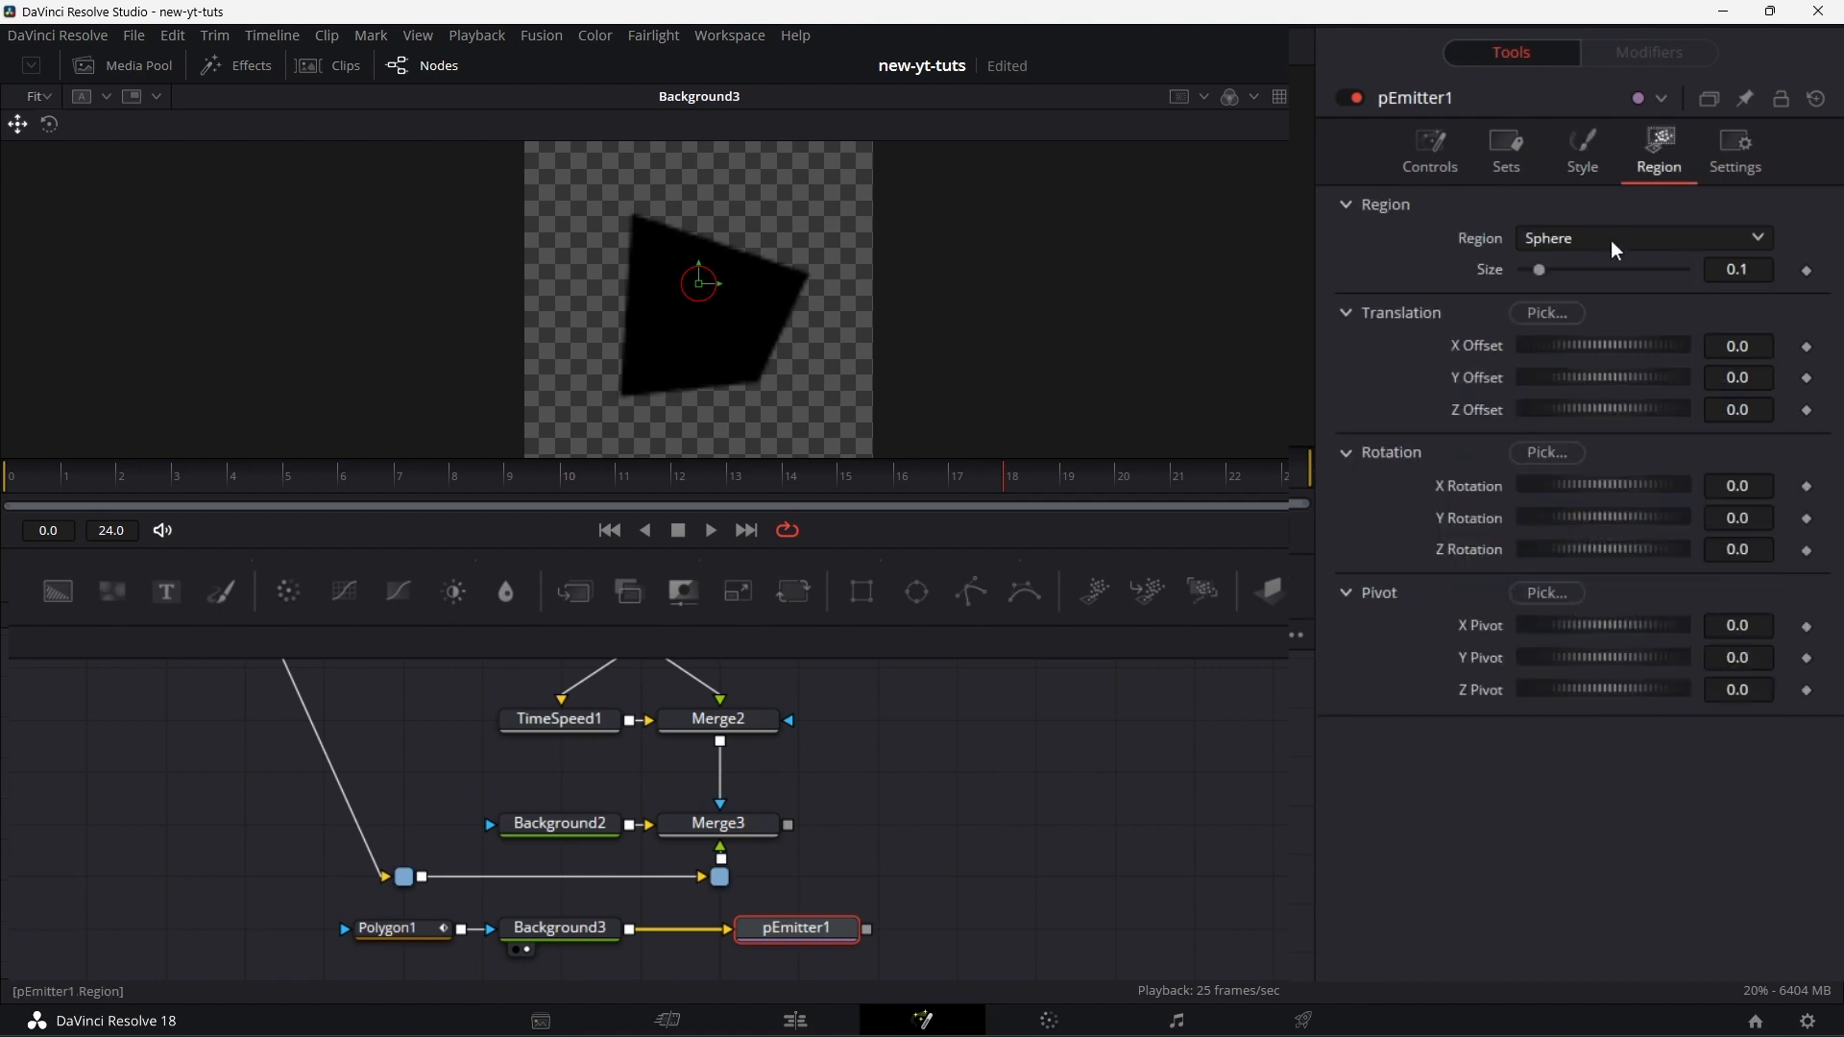
- Set pEmitter1's region to Bitmap with Merge3 as the region bitmap, and shift the pipe router below Merge3 to the left
left_click(1605, 240)
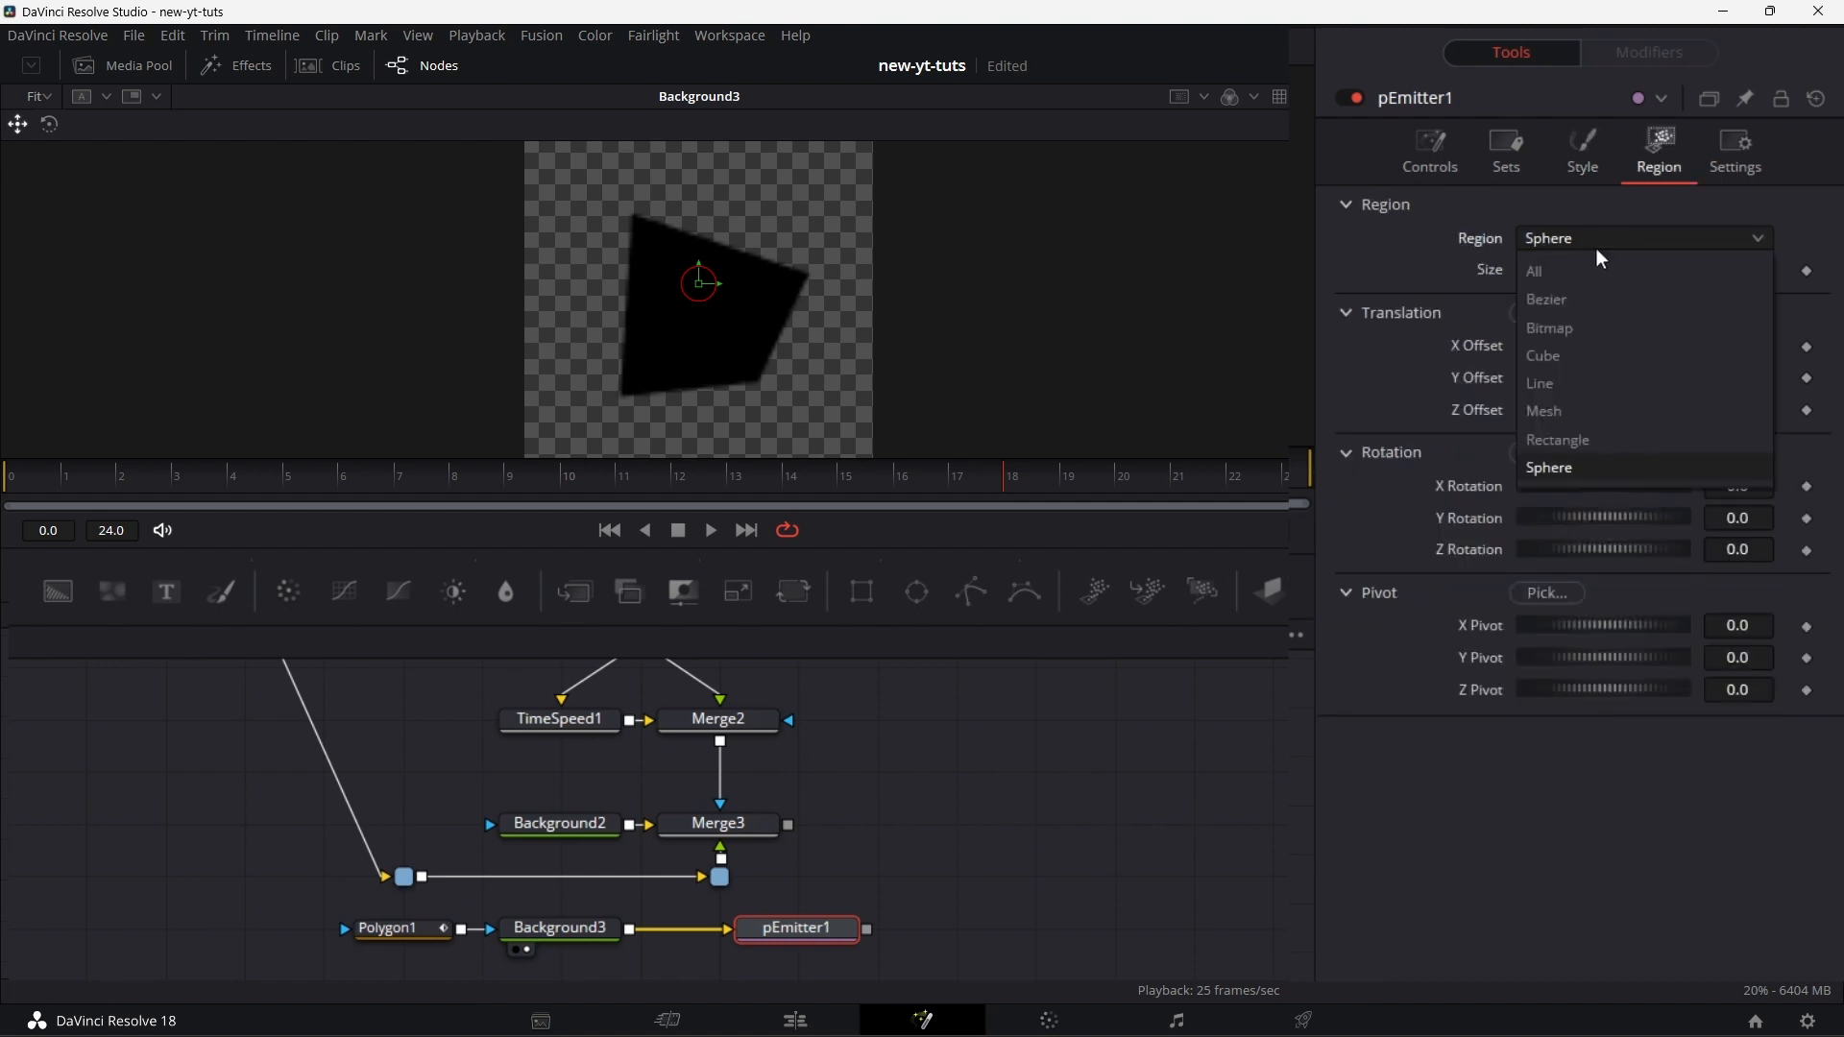
left_click(1581, 322)
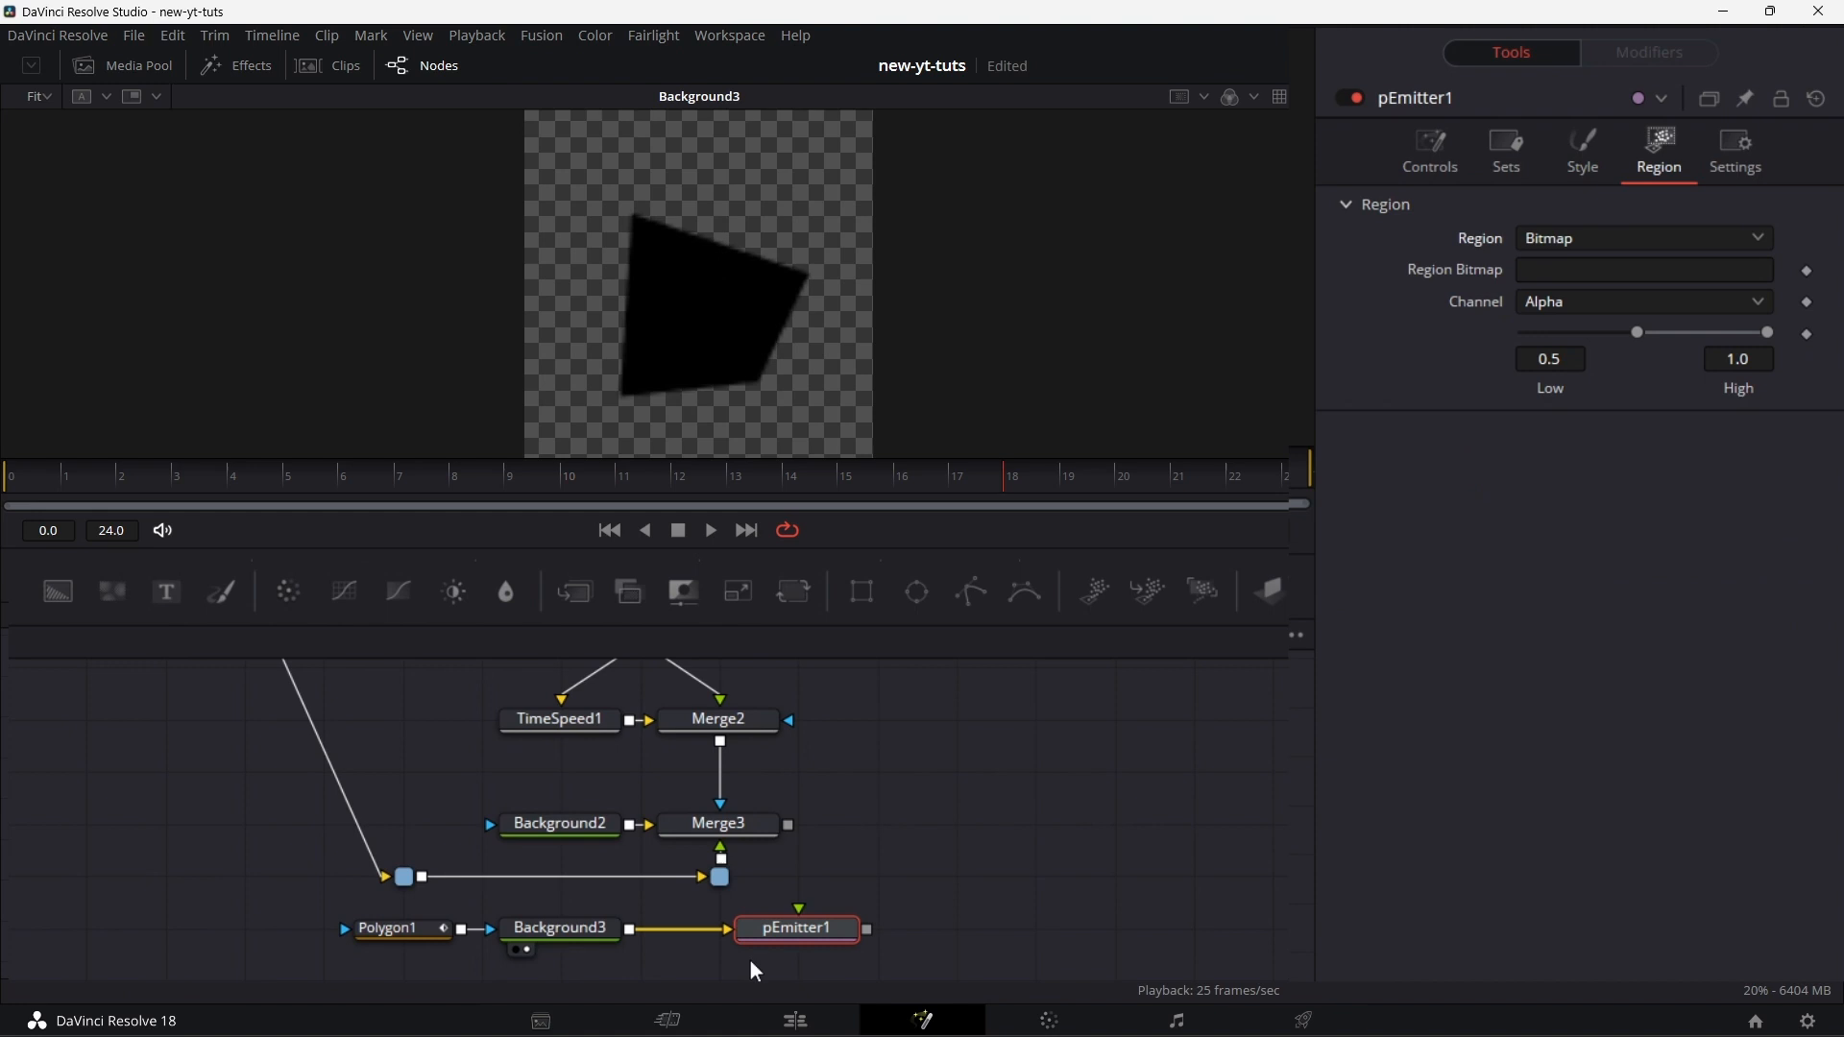
left_click_drag(788, 825, 800, 924)
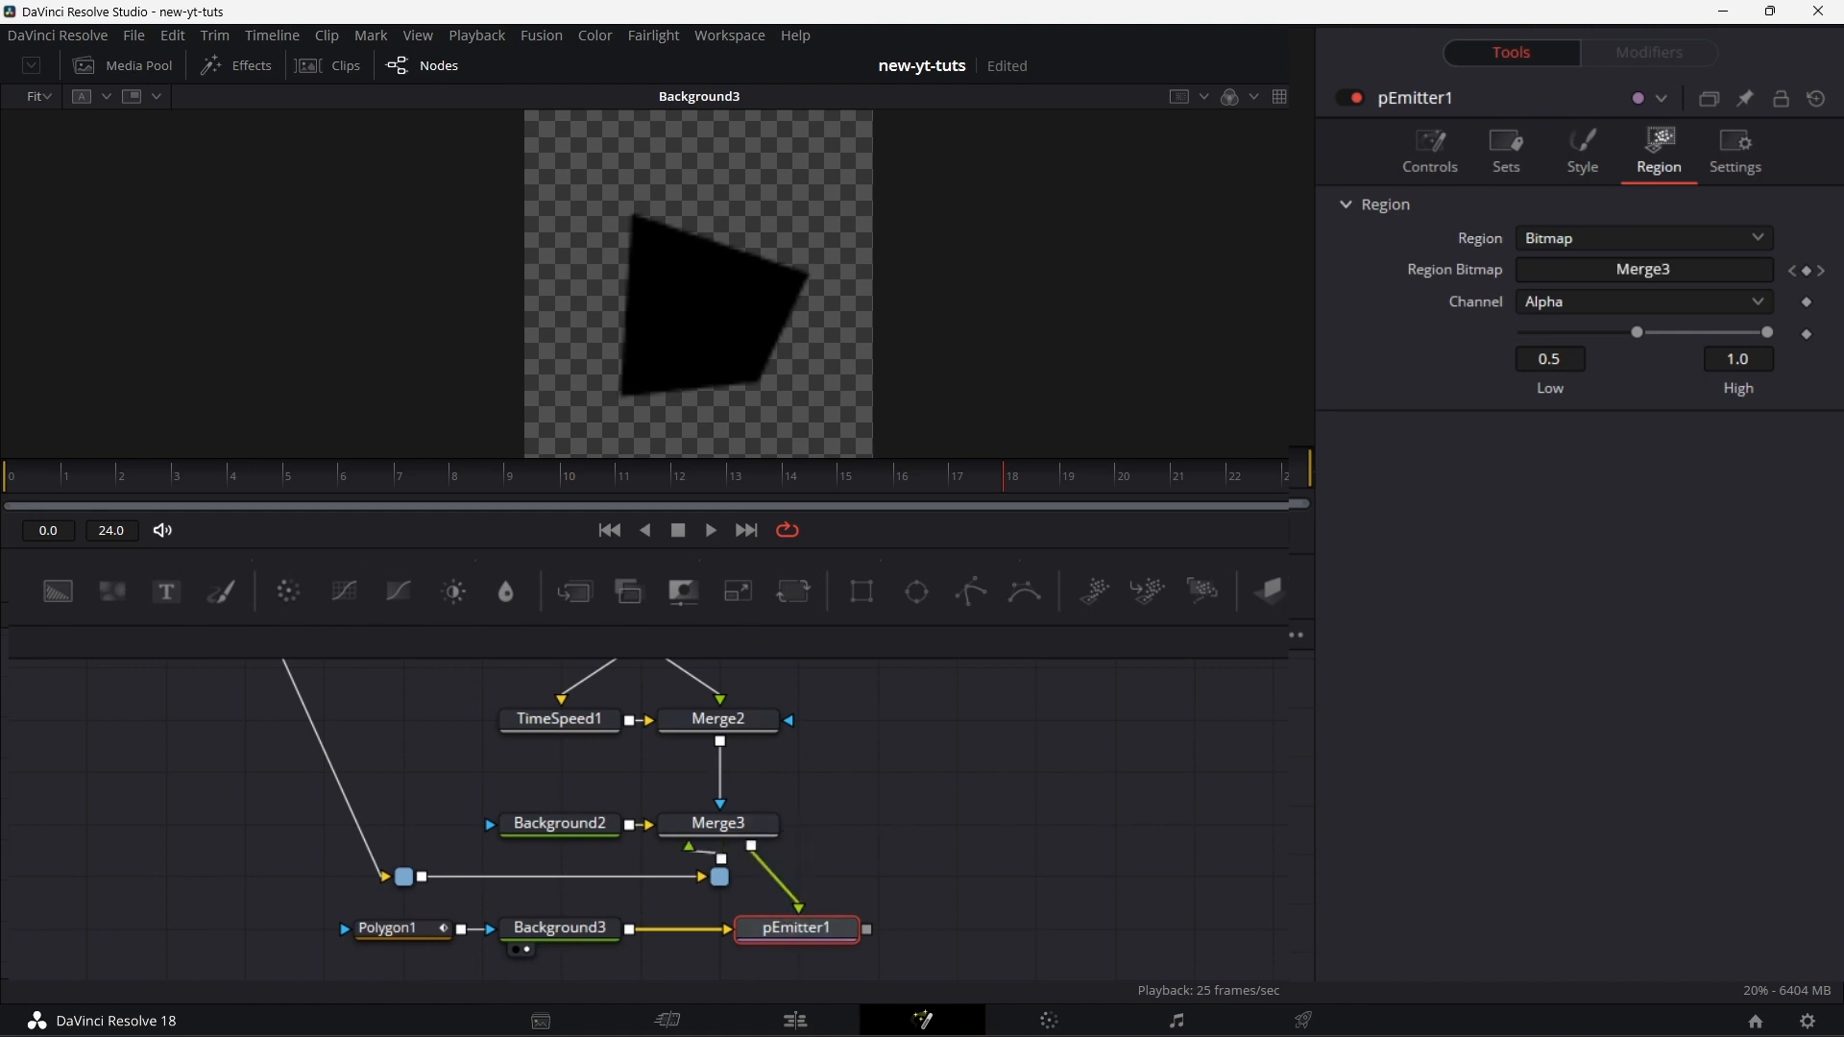
left_click_drag(720, 877, 643, 877)
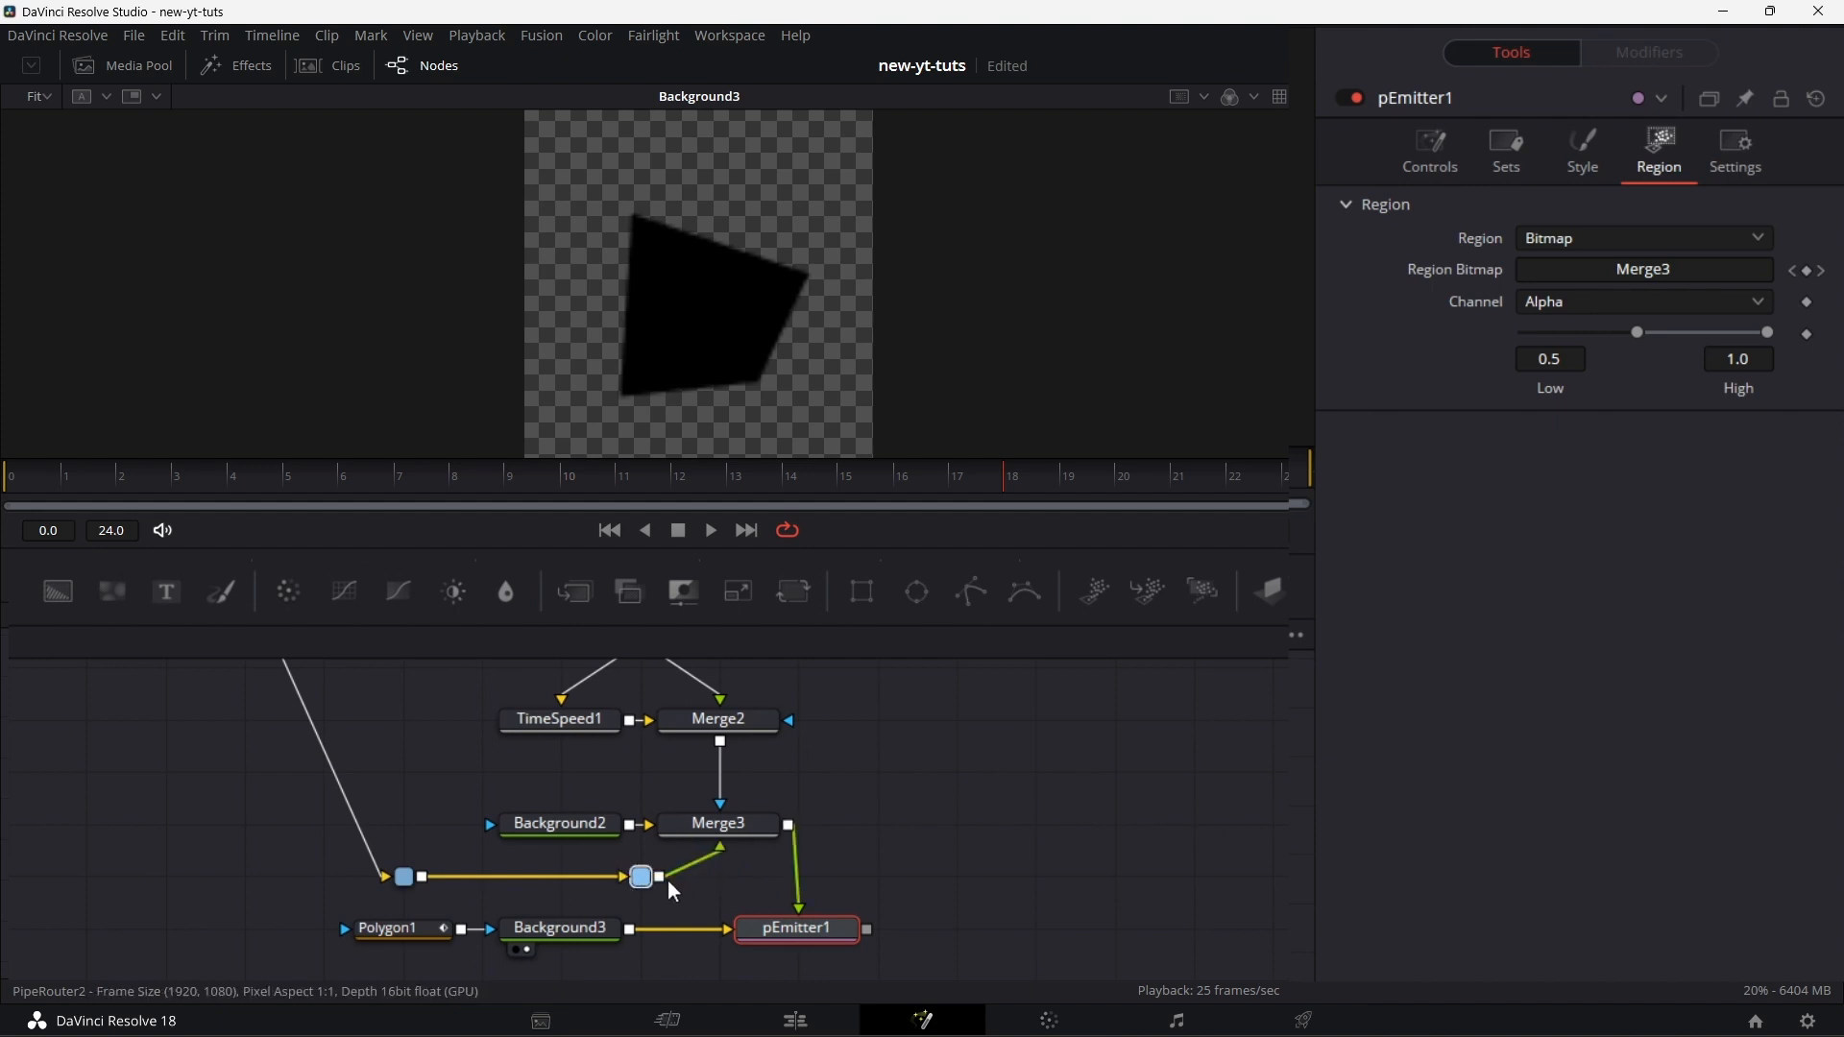
left_click(665, 879)
left_click(989, 929)
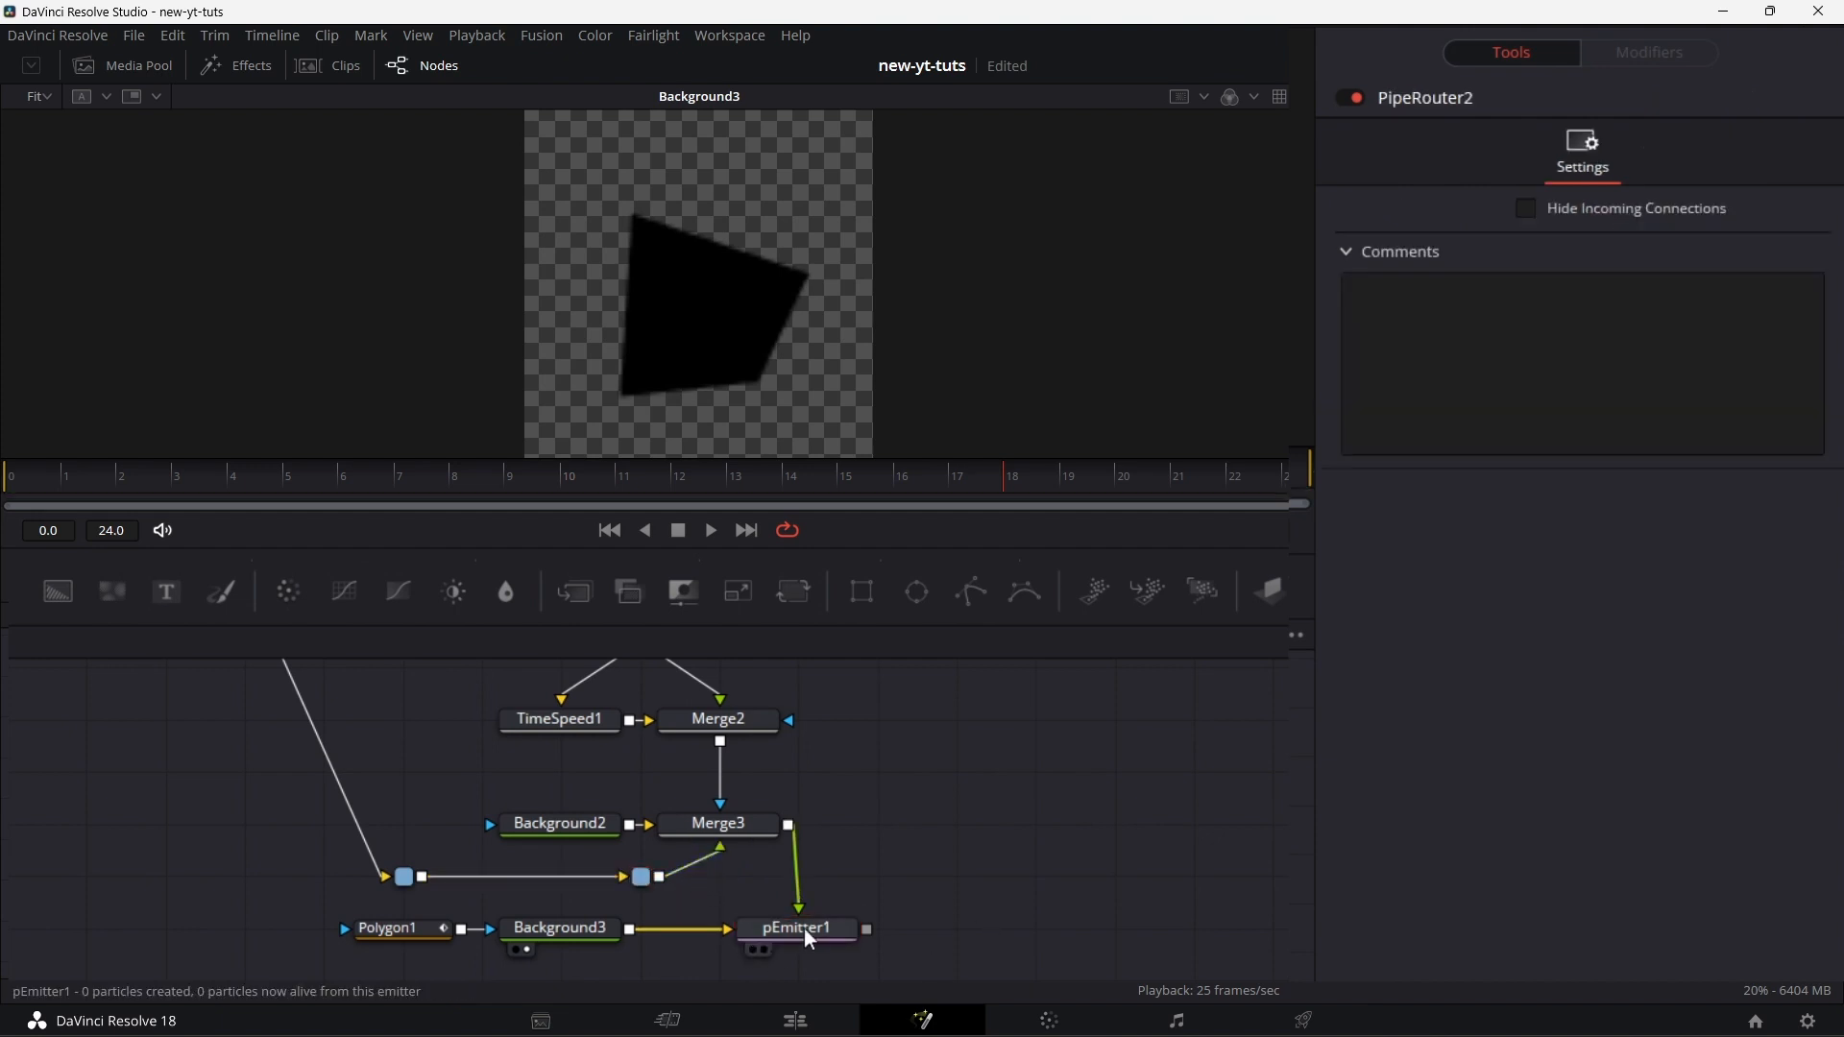
- Set the particle Size in pEmitter1's style to 3
left_click(806, 932)
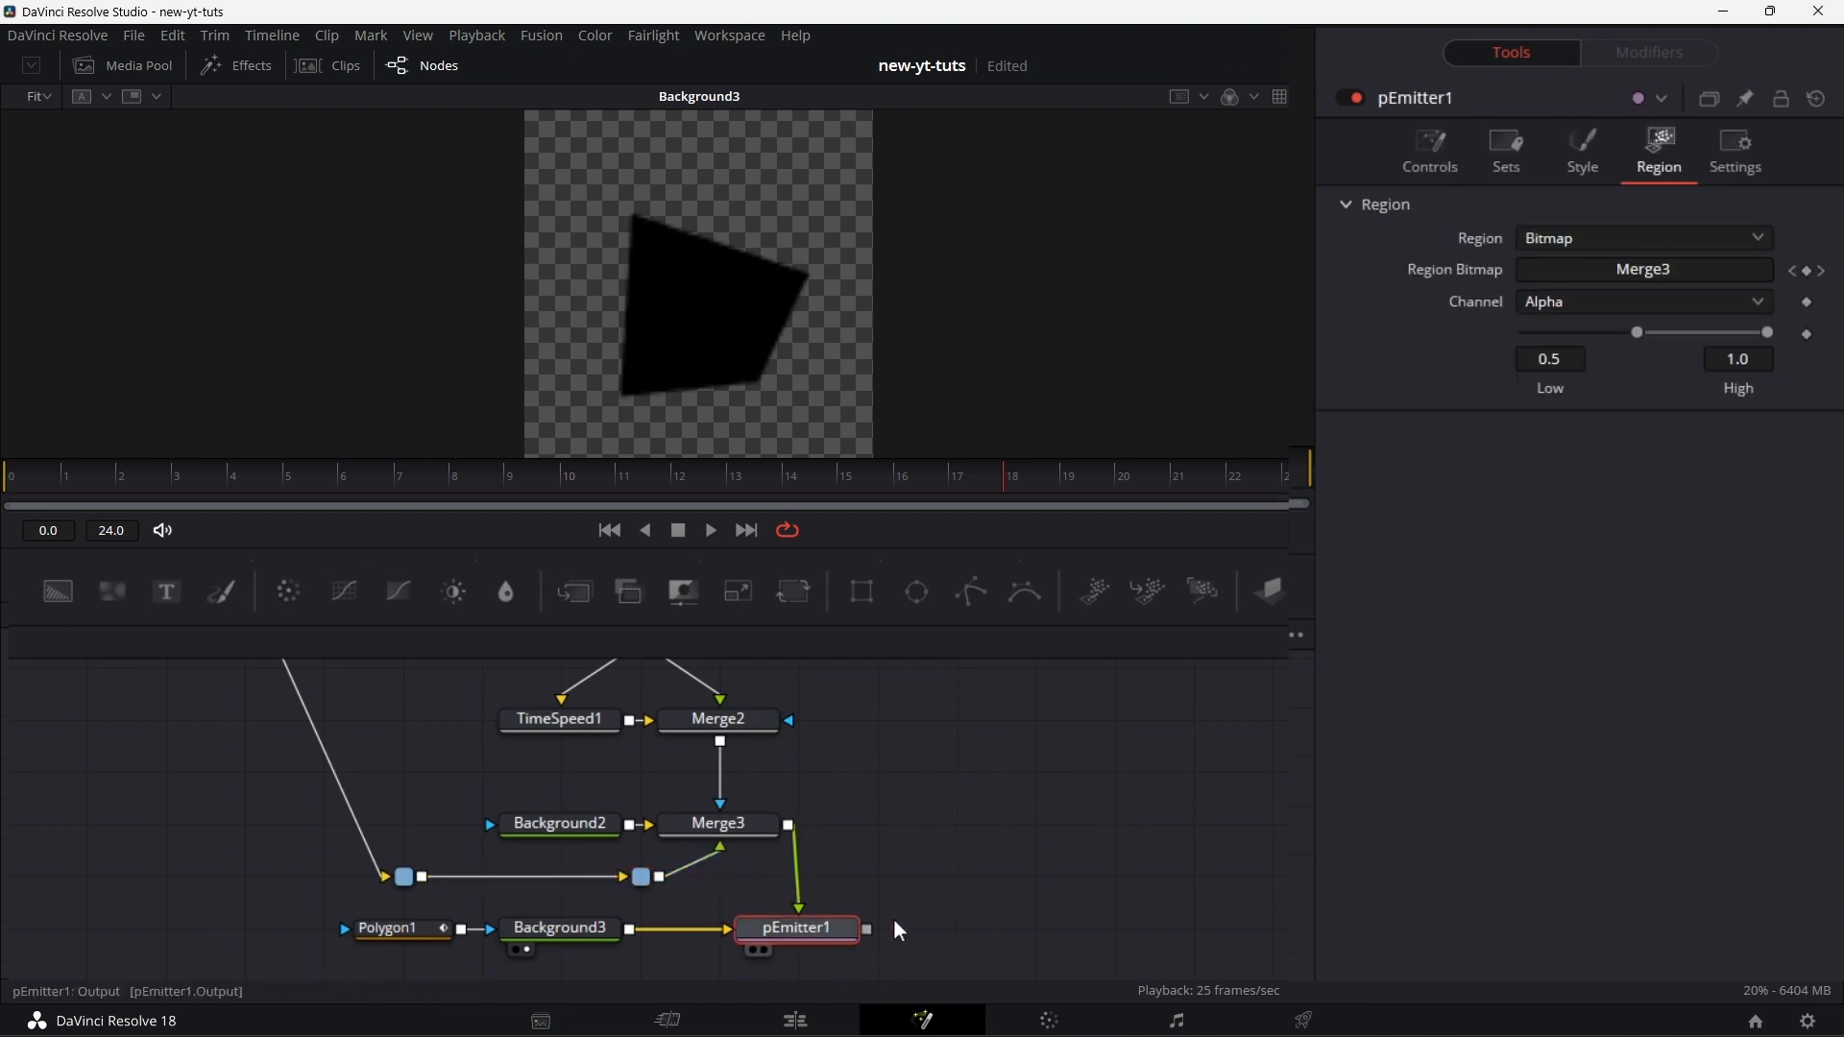
left_click(1583, 149)
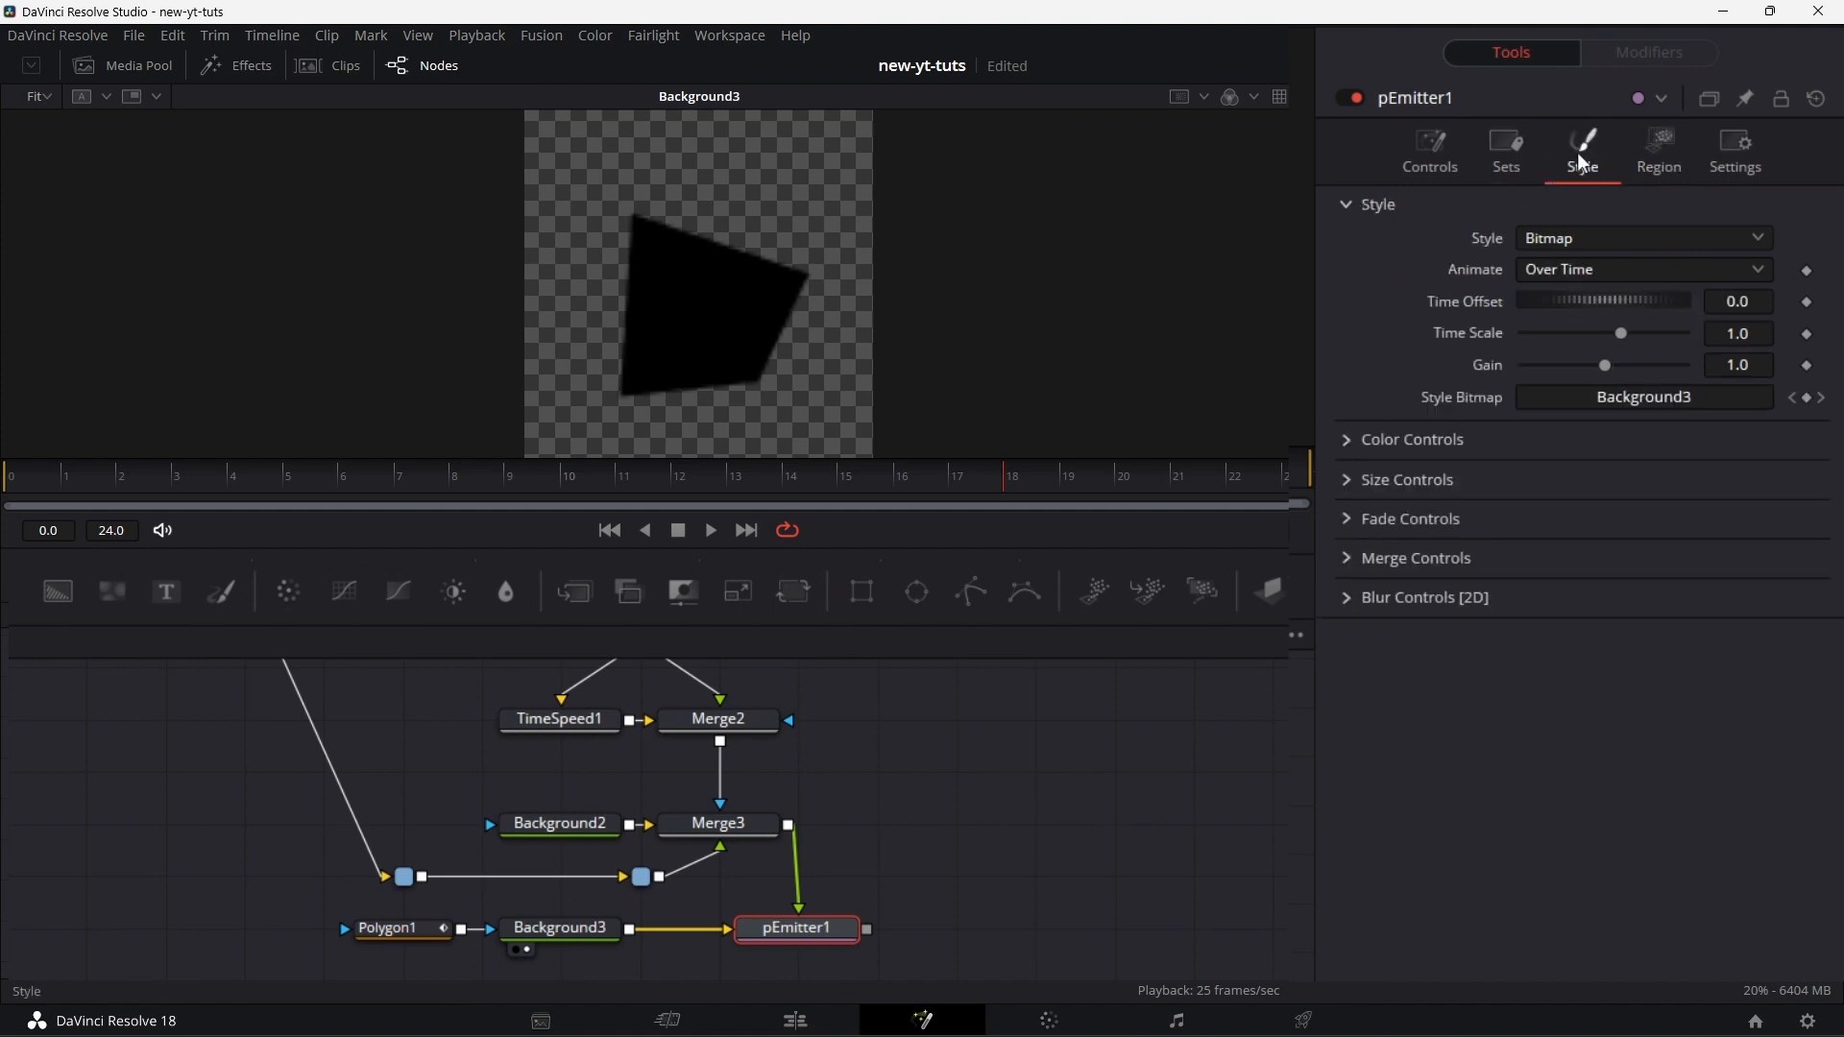
left_click(1352, 487)
left_click(1753, 513)
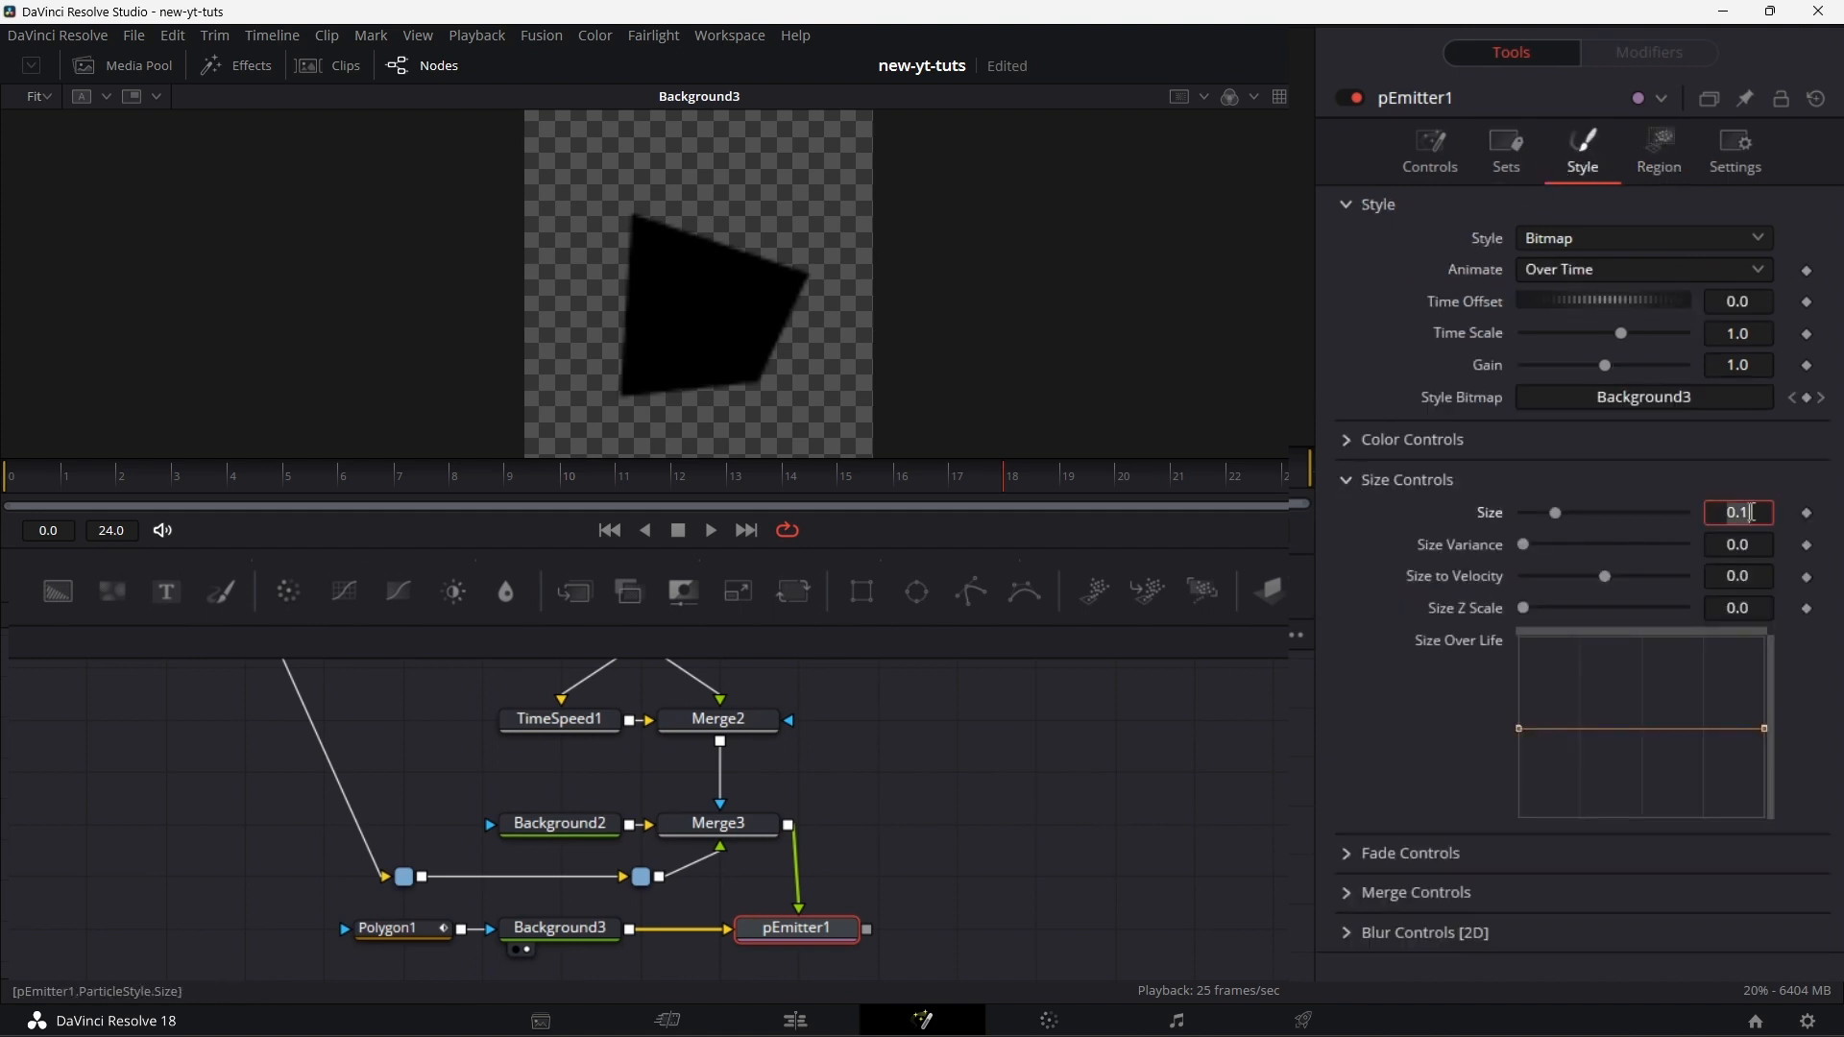
type("3")
key("Return")
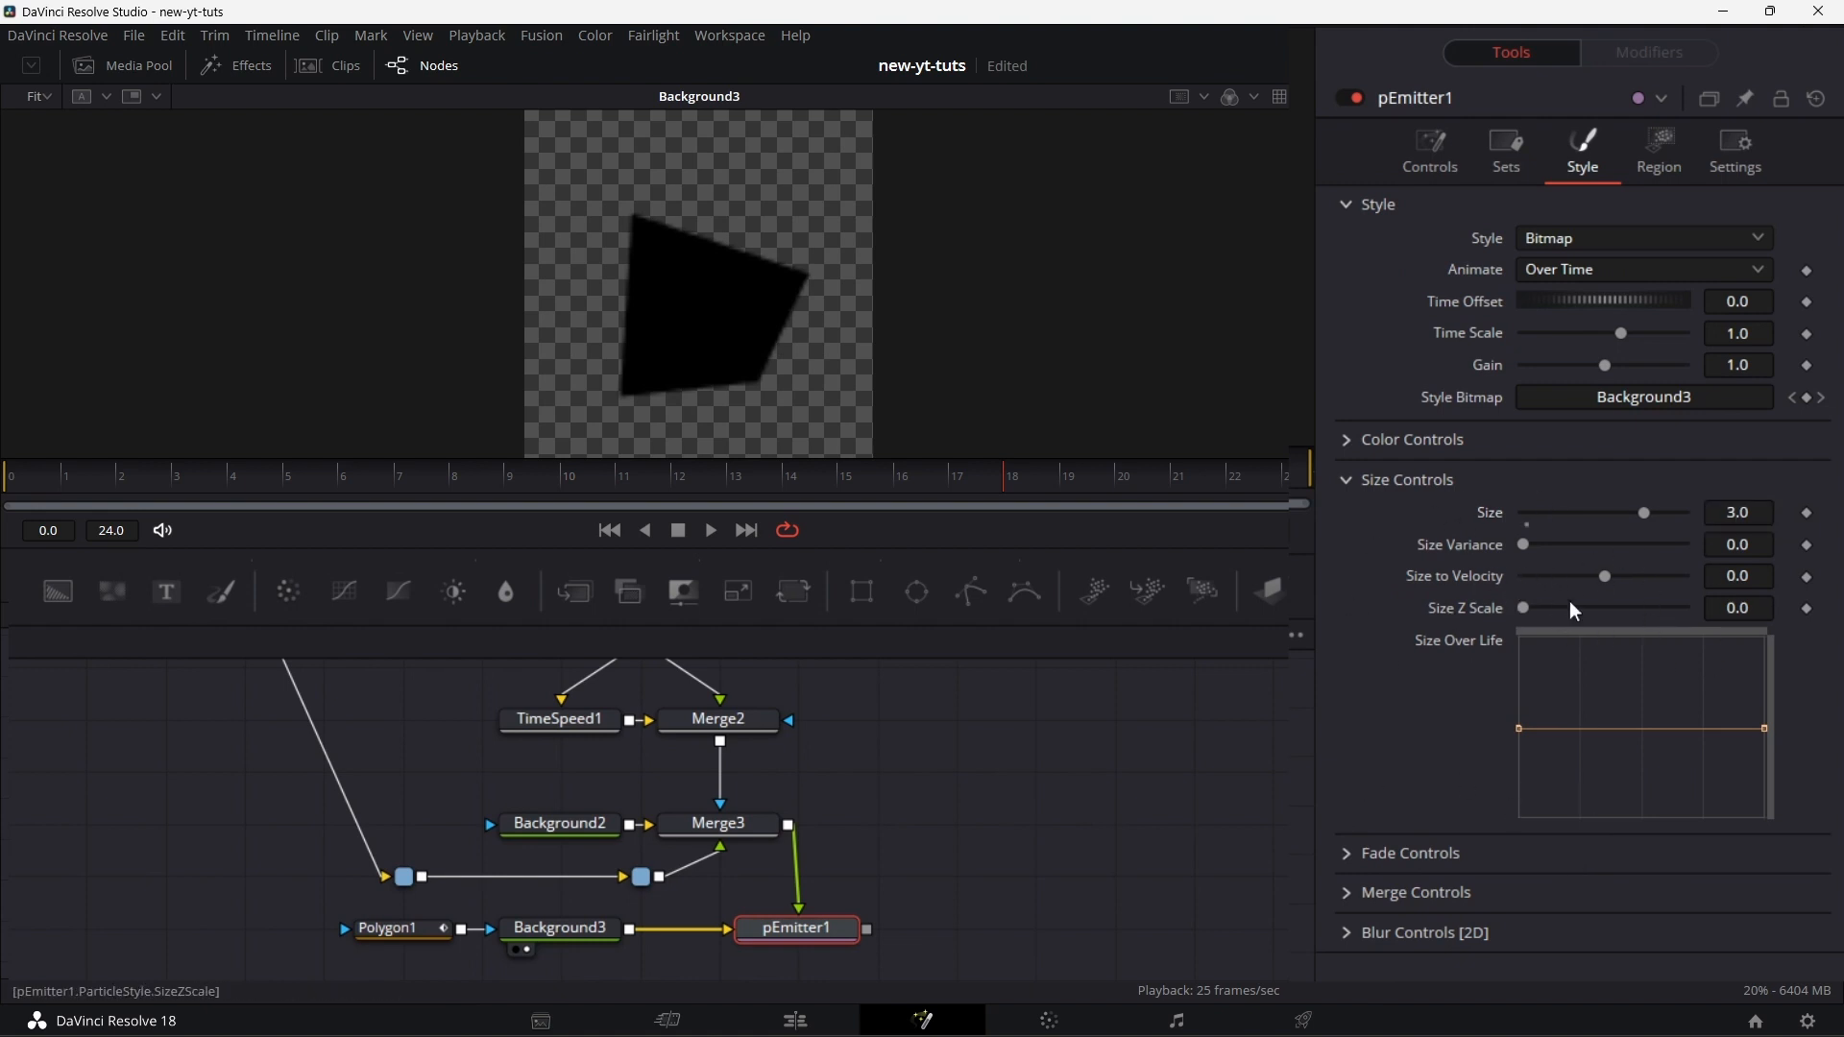
- Set pEmitter1's velocity Angle Z to -90
left_click(1428, 152)
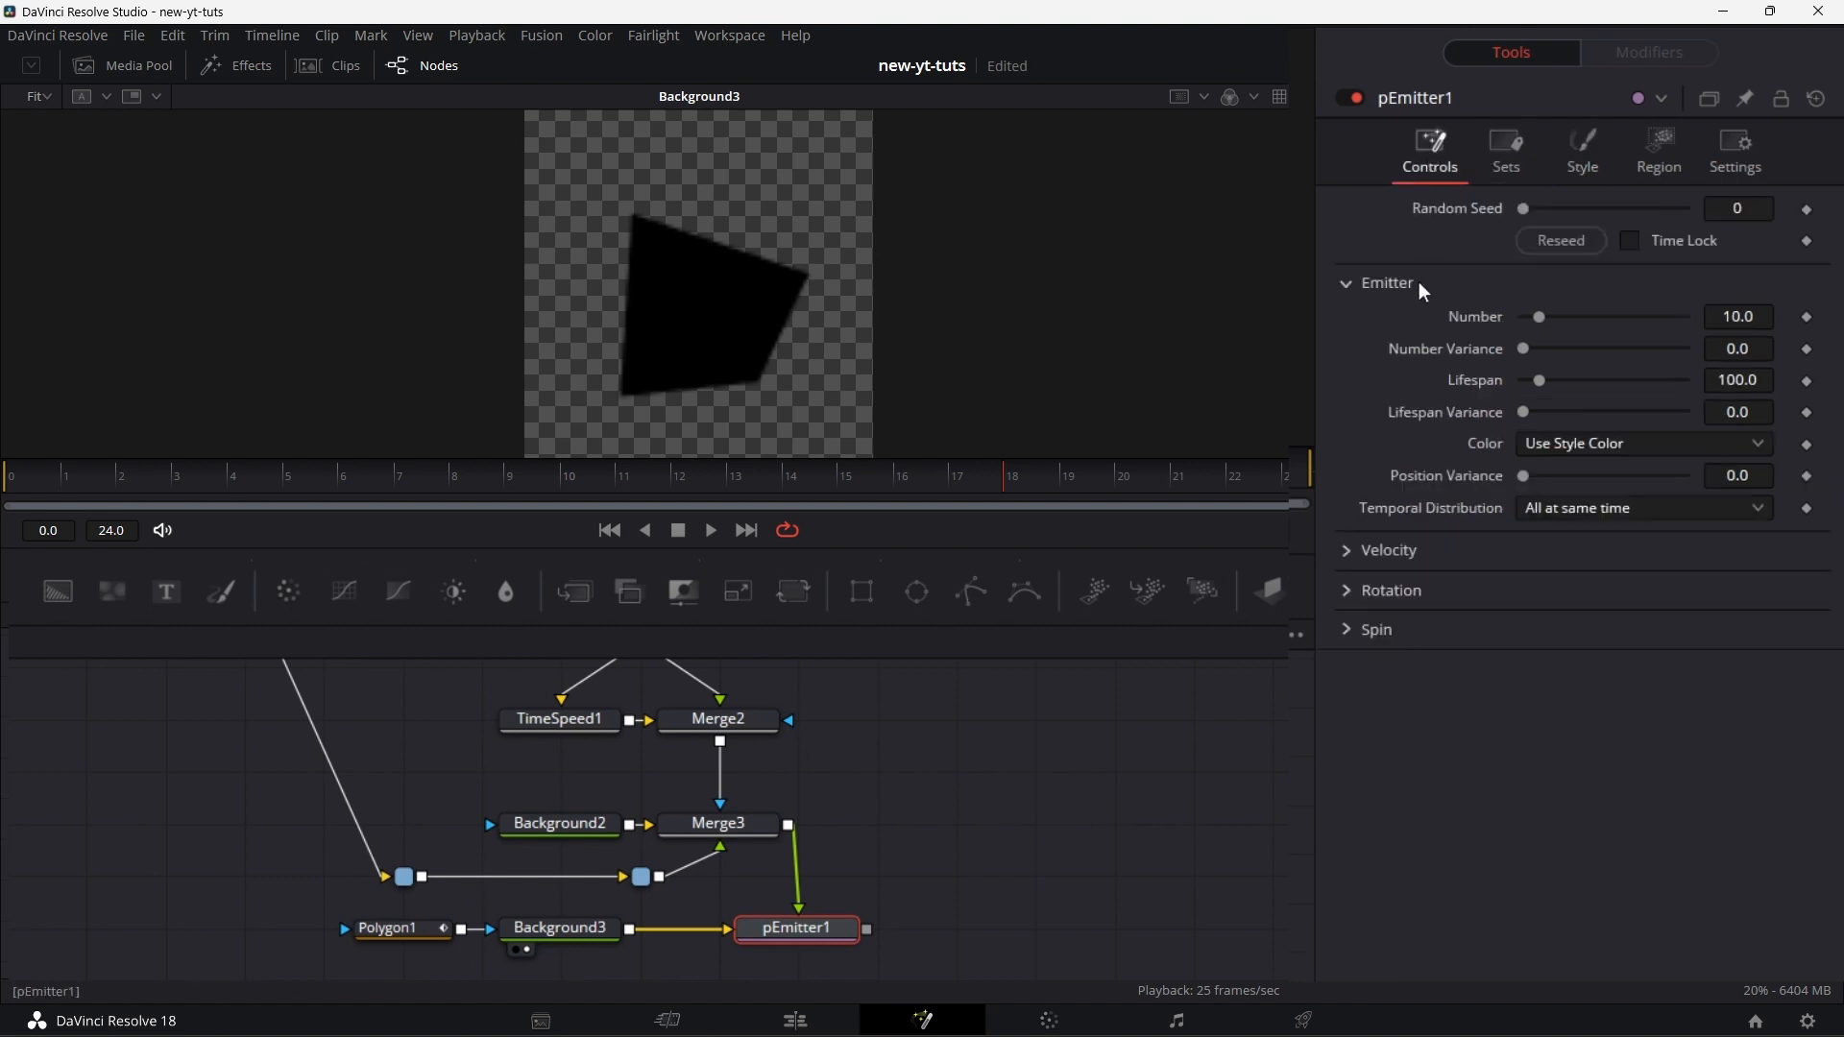
left_click(1351, 547)
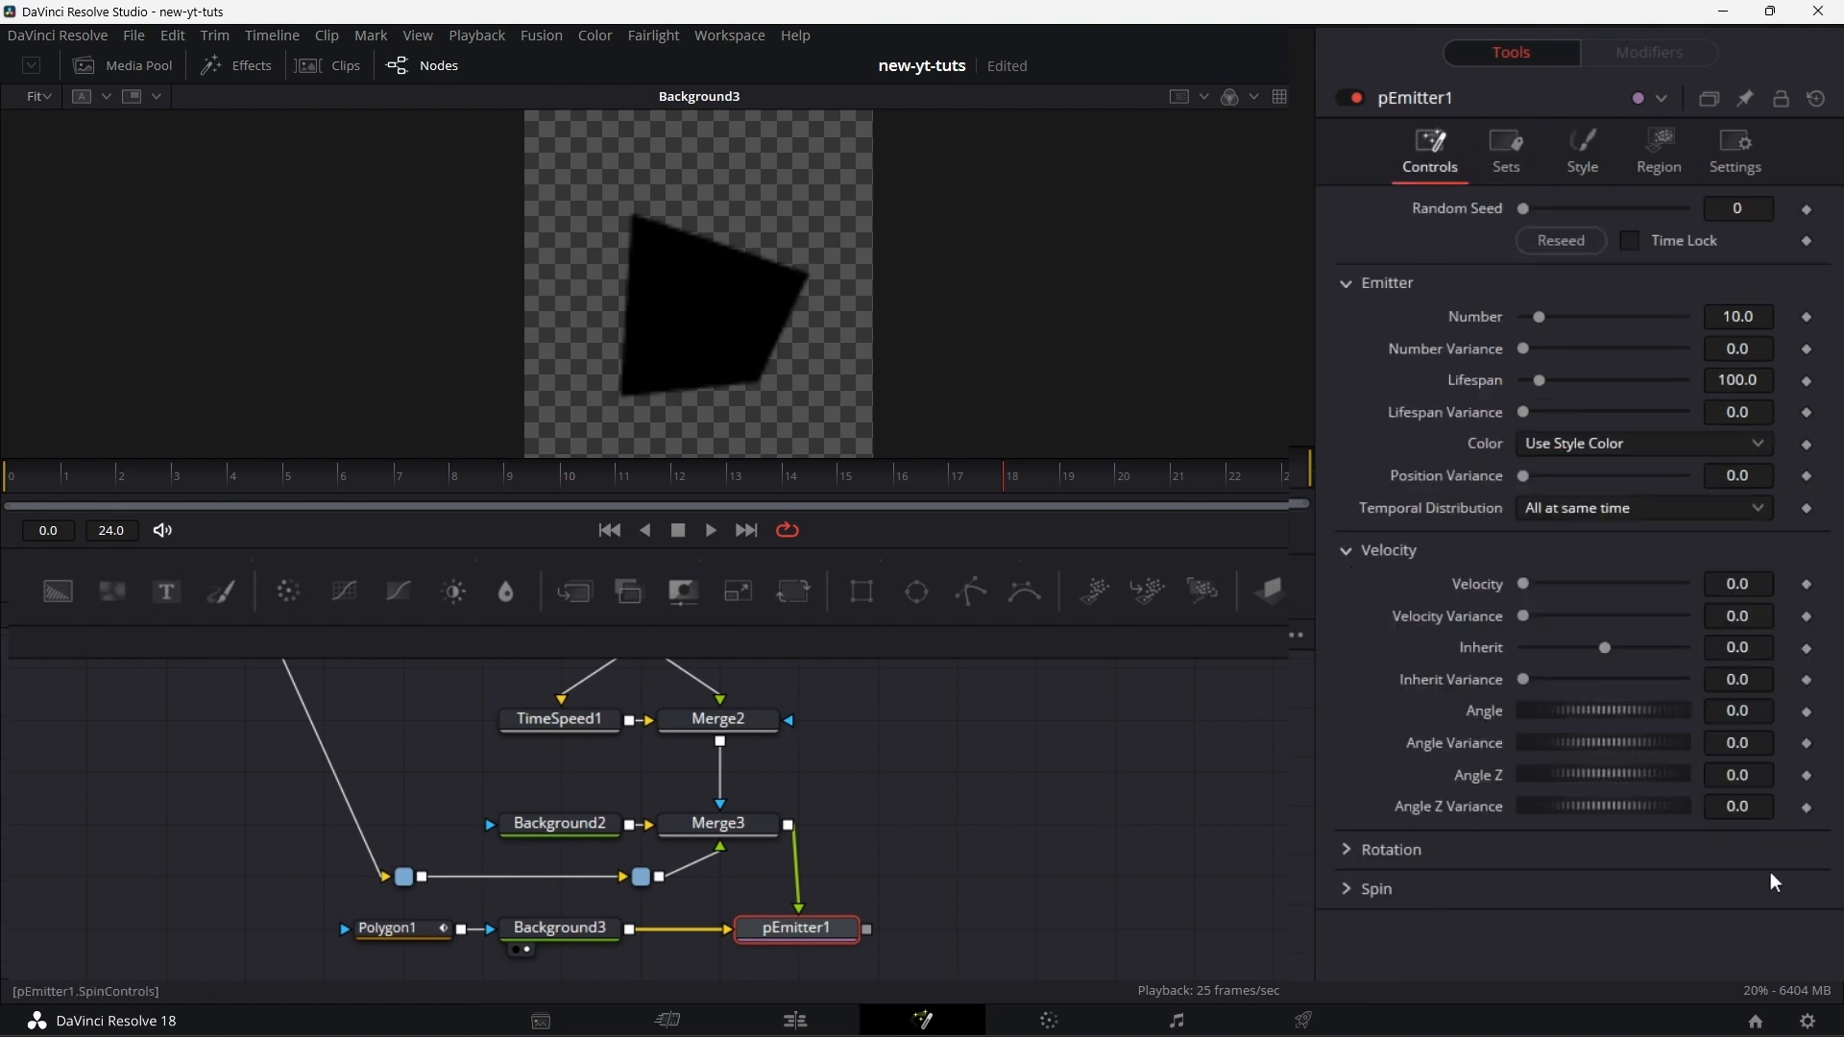
left_click_drag(1733, 772, 1730, 775)
left_click(1747, 775)
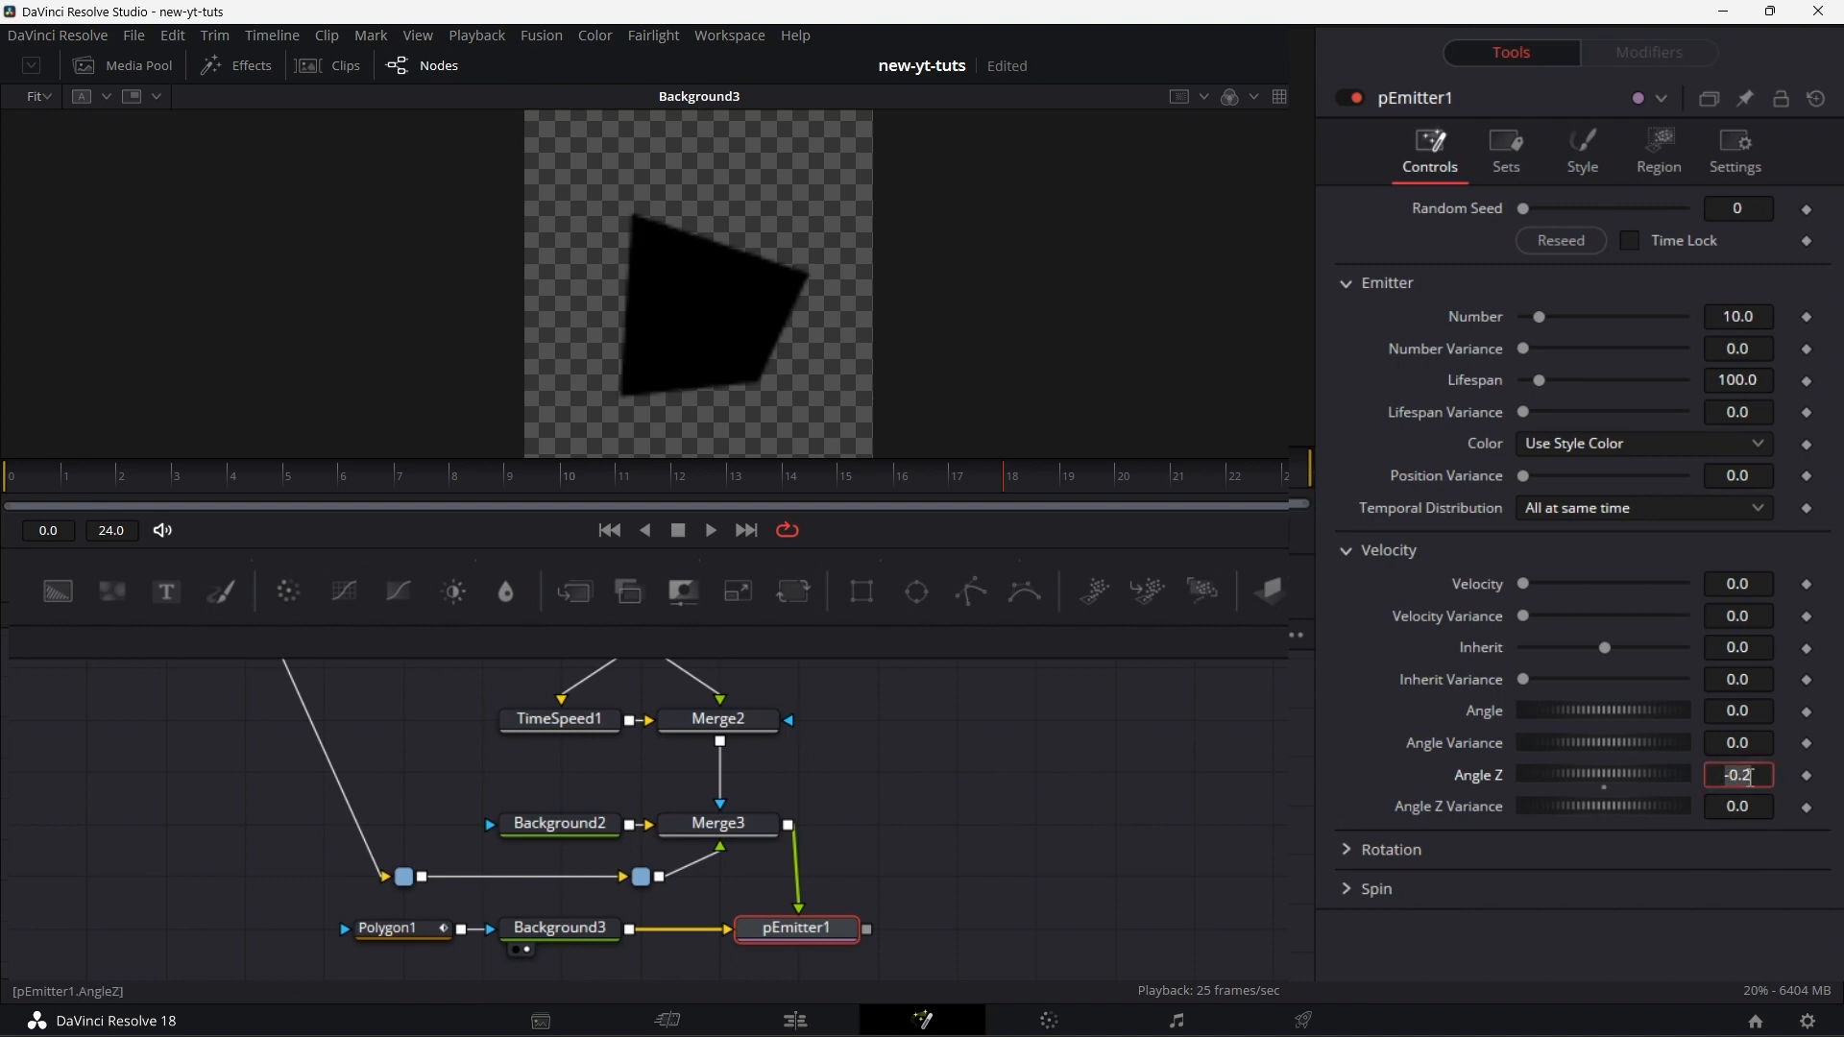
type("-90")
key("Return")
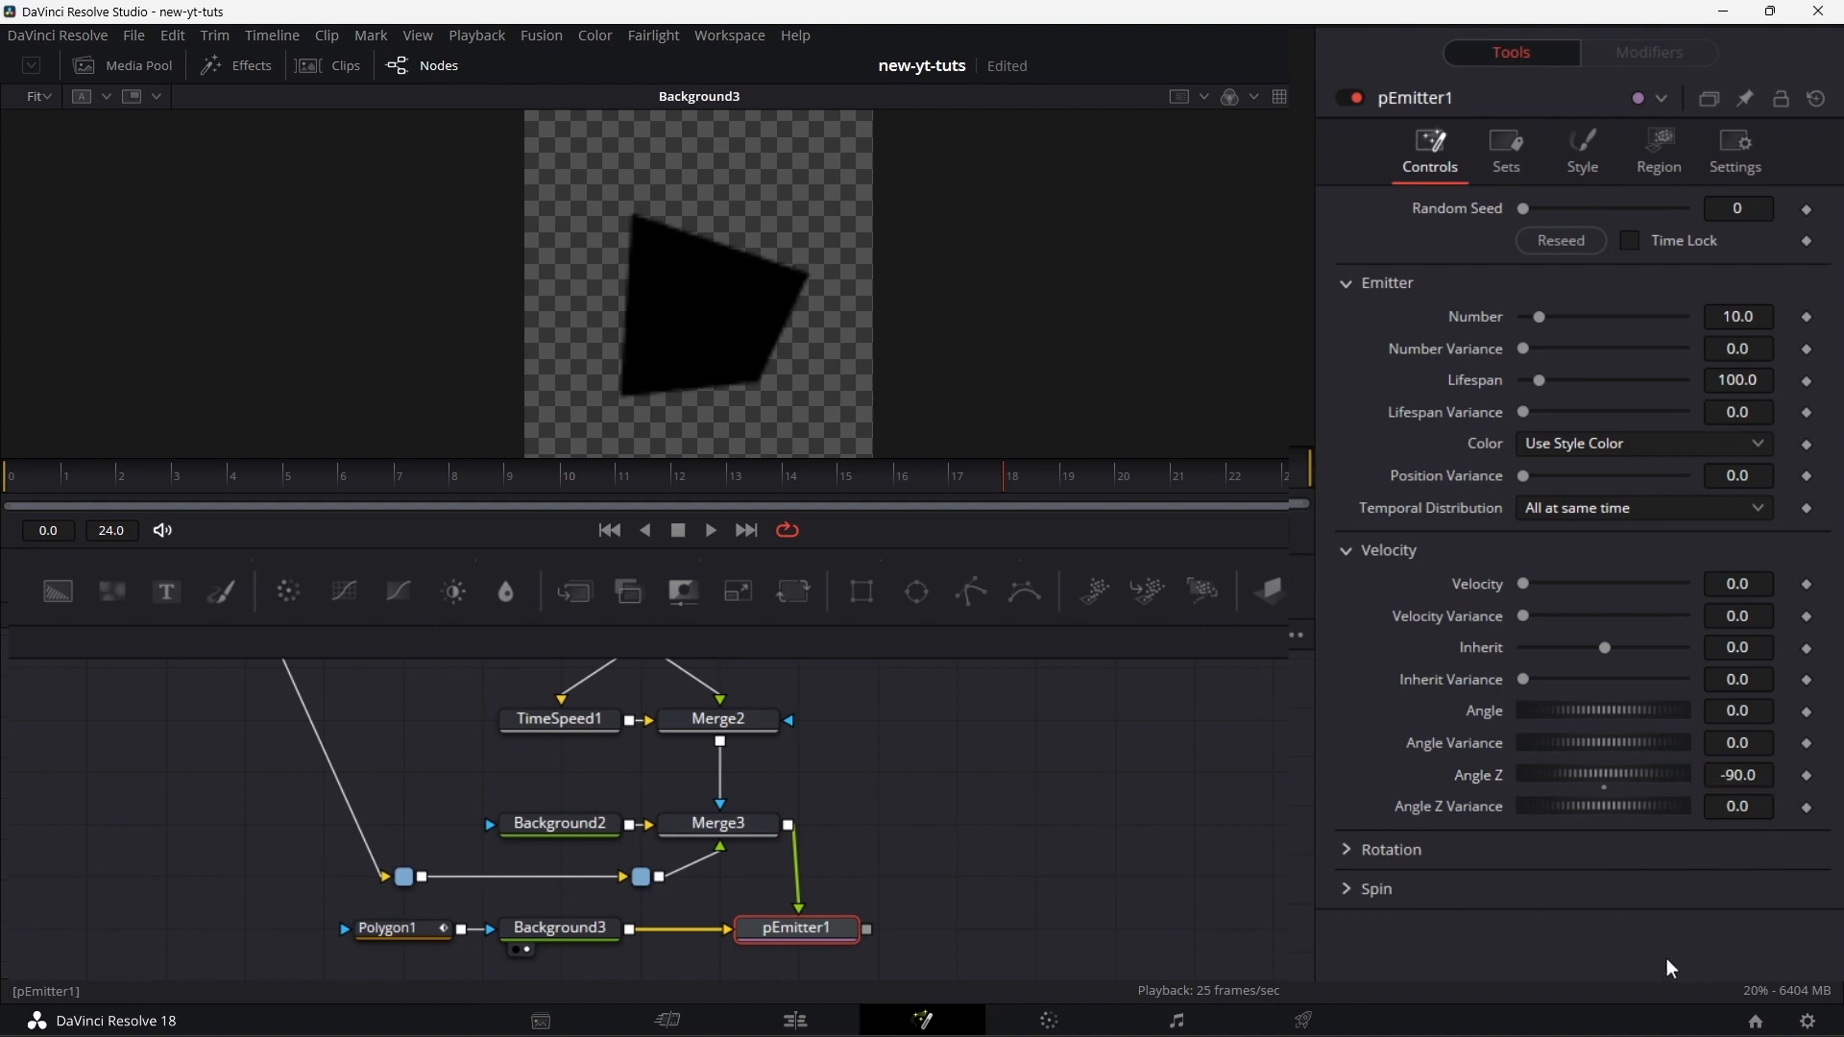
- Set pEmitter1's Velocity to 0.205
left_click(1757, 584)
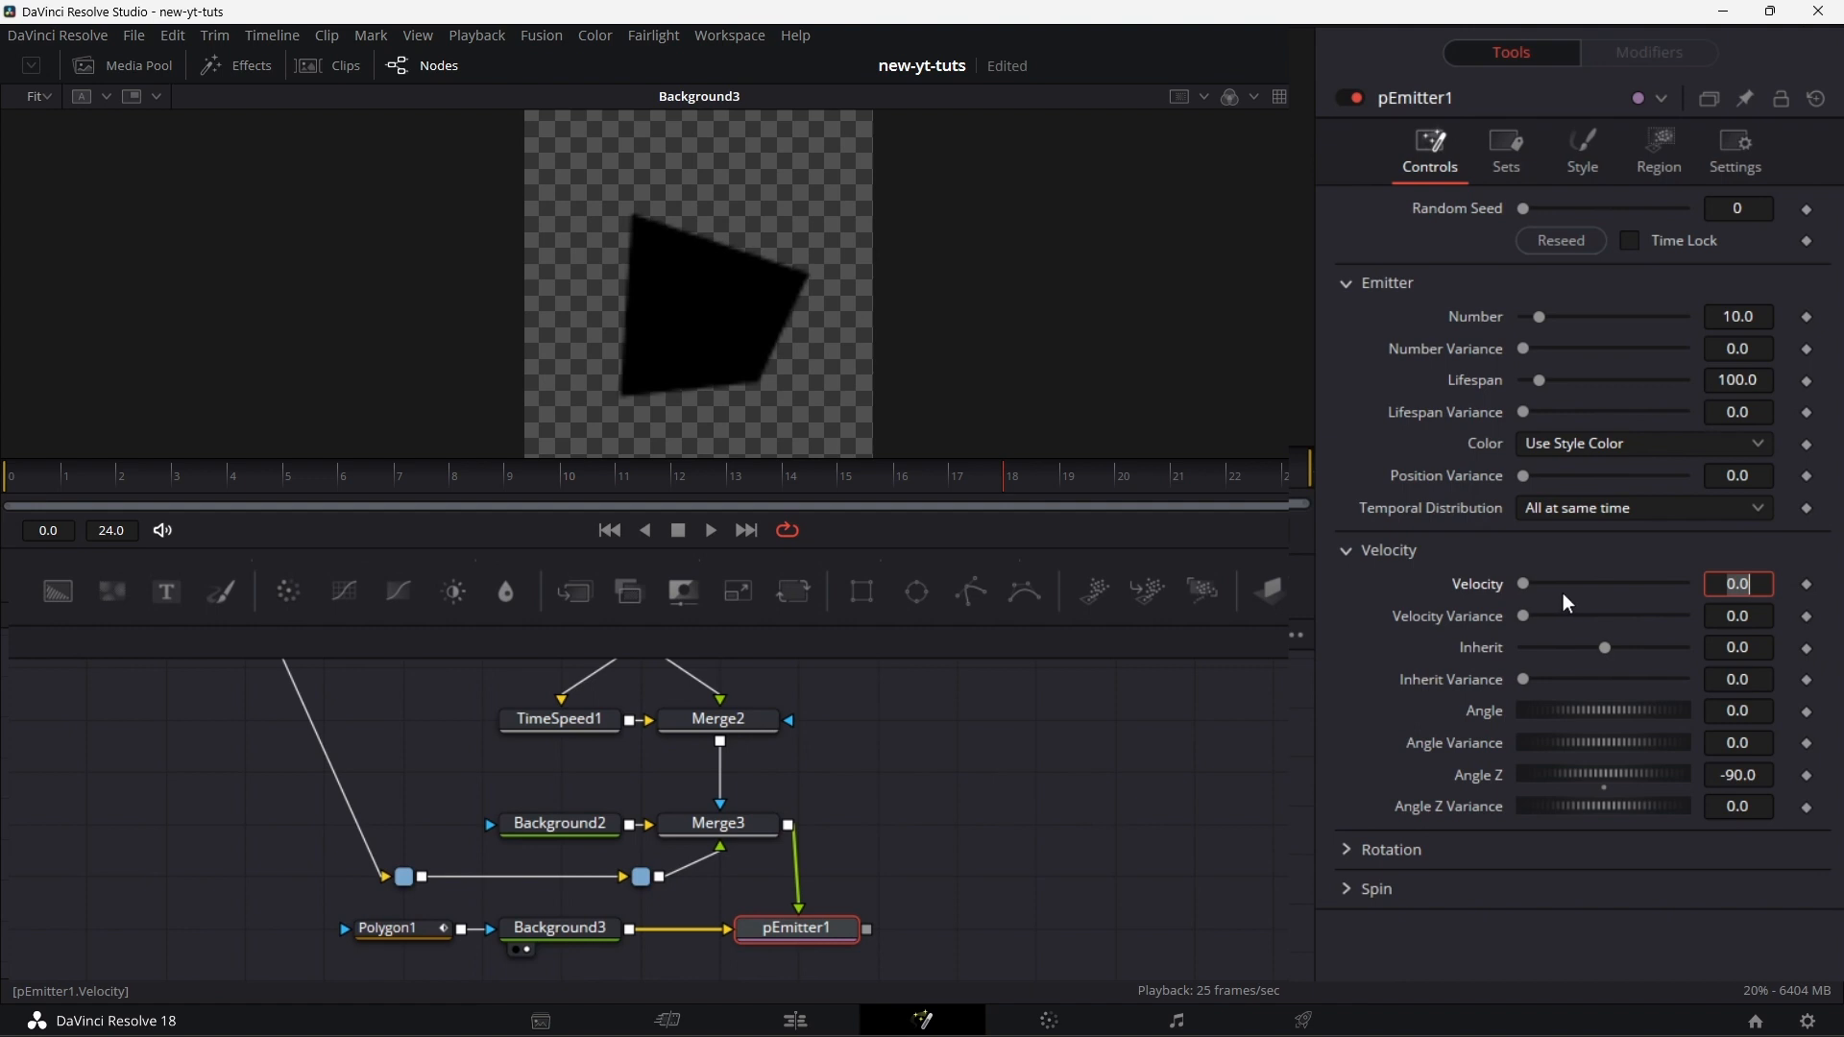
type("0.007")
key("Return")
left_click_drag(1738, 584, 1815, 584)
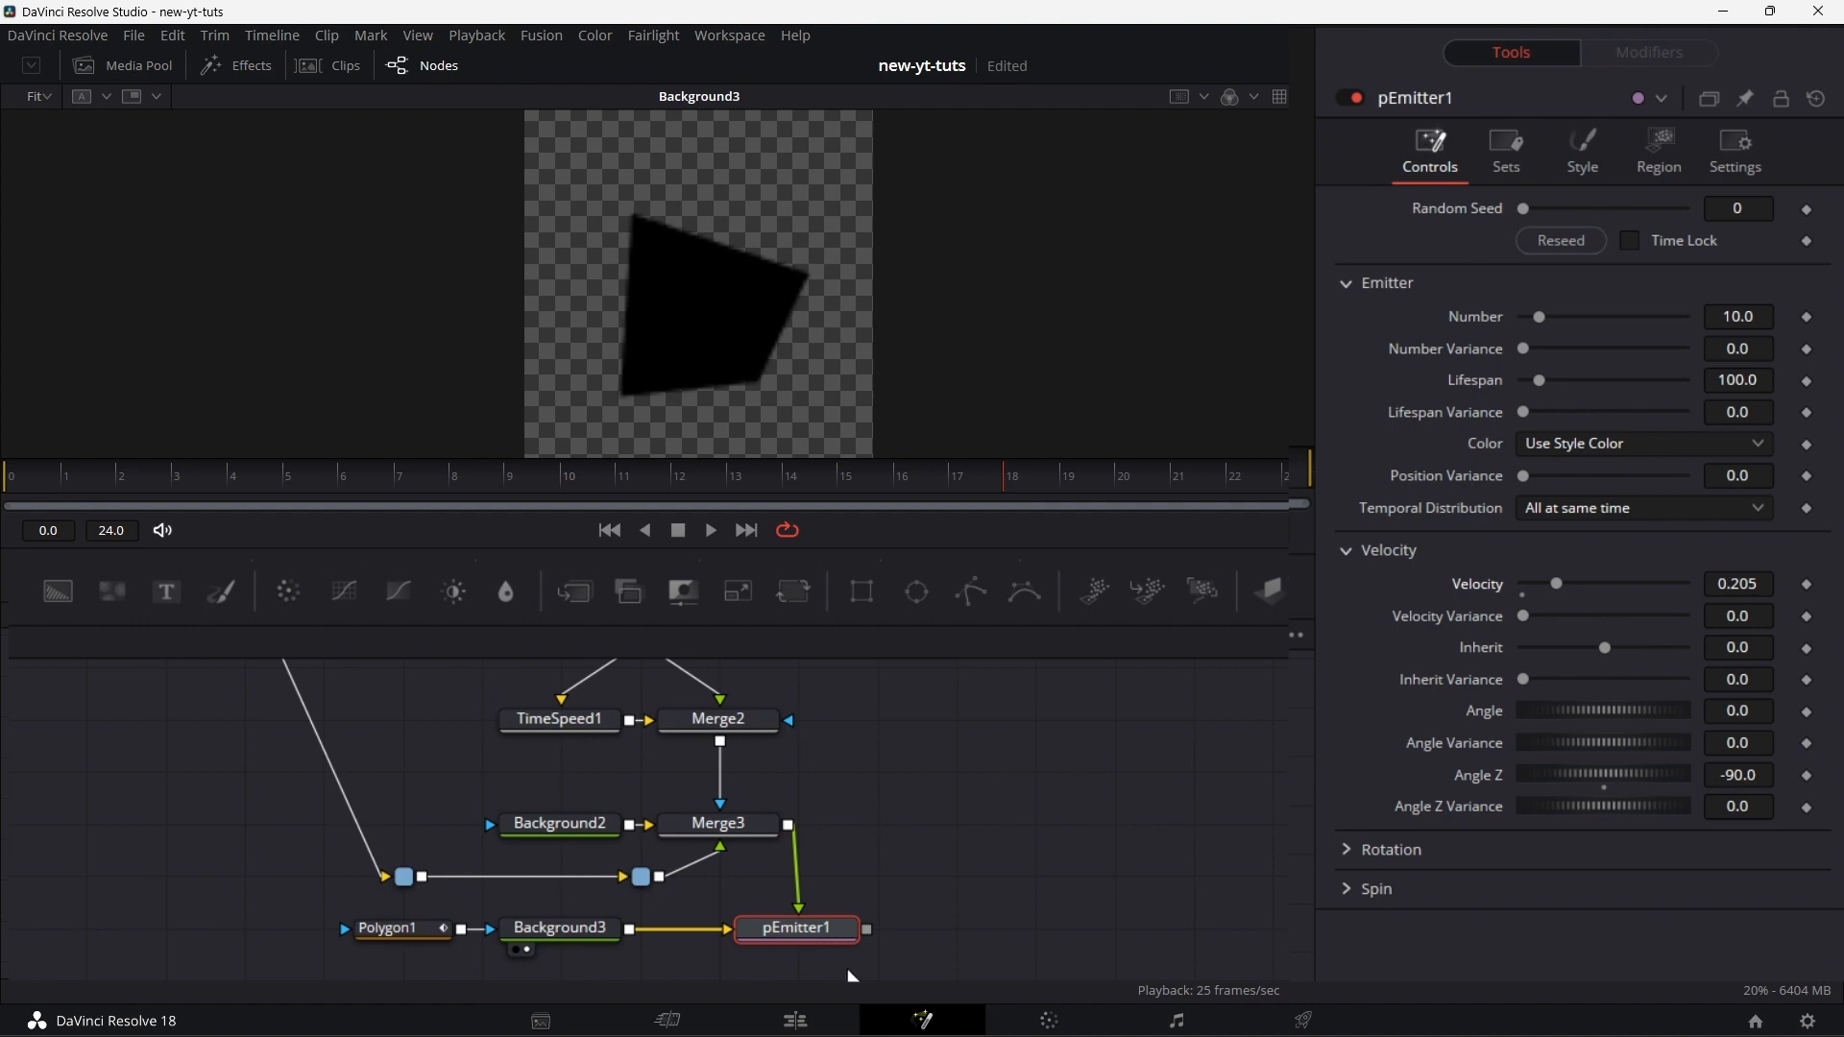
- Add a pRender node after pEmitter1, view its output and switch its Output Mode to 2D
left_click(1202, 589)
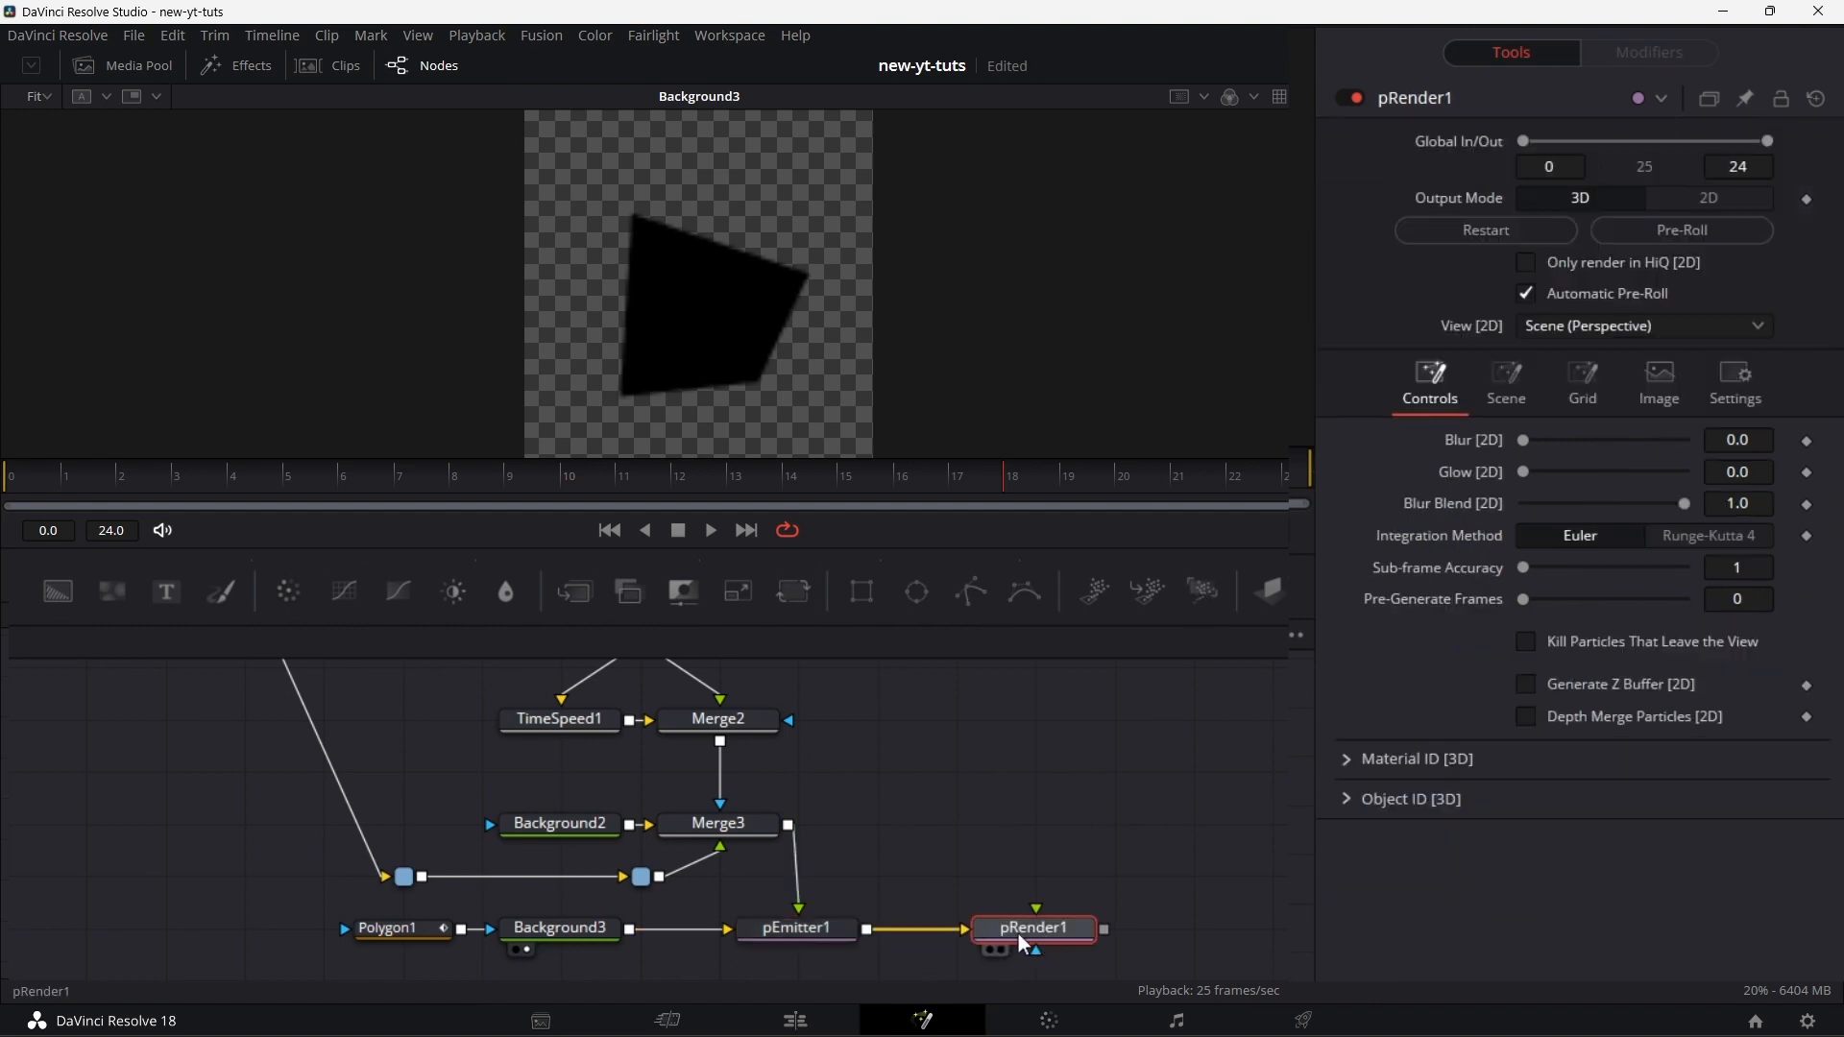
key("1")
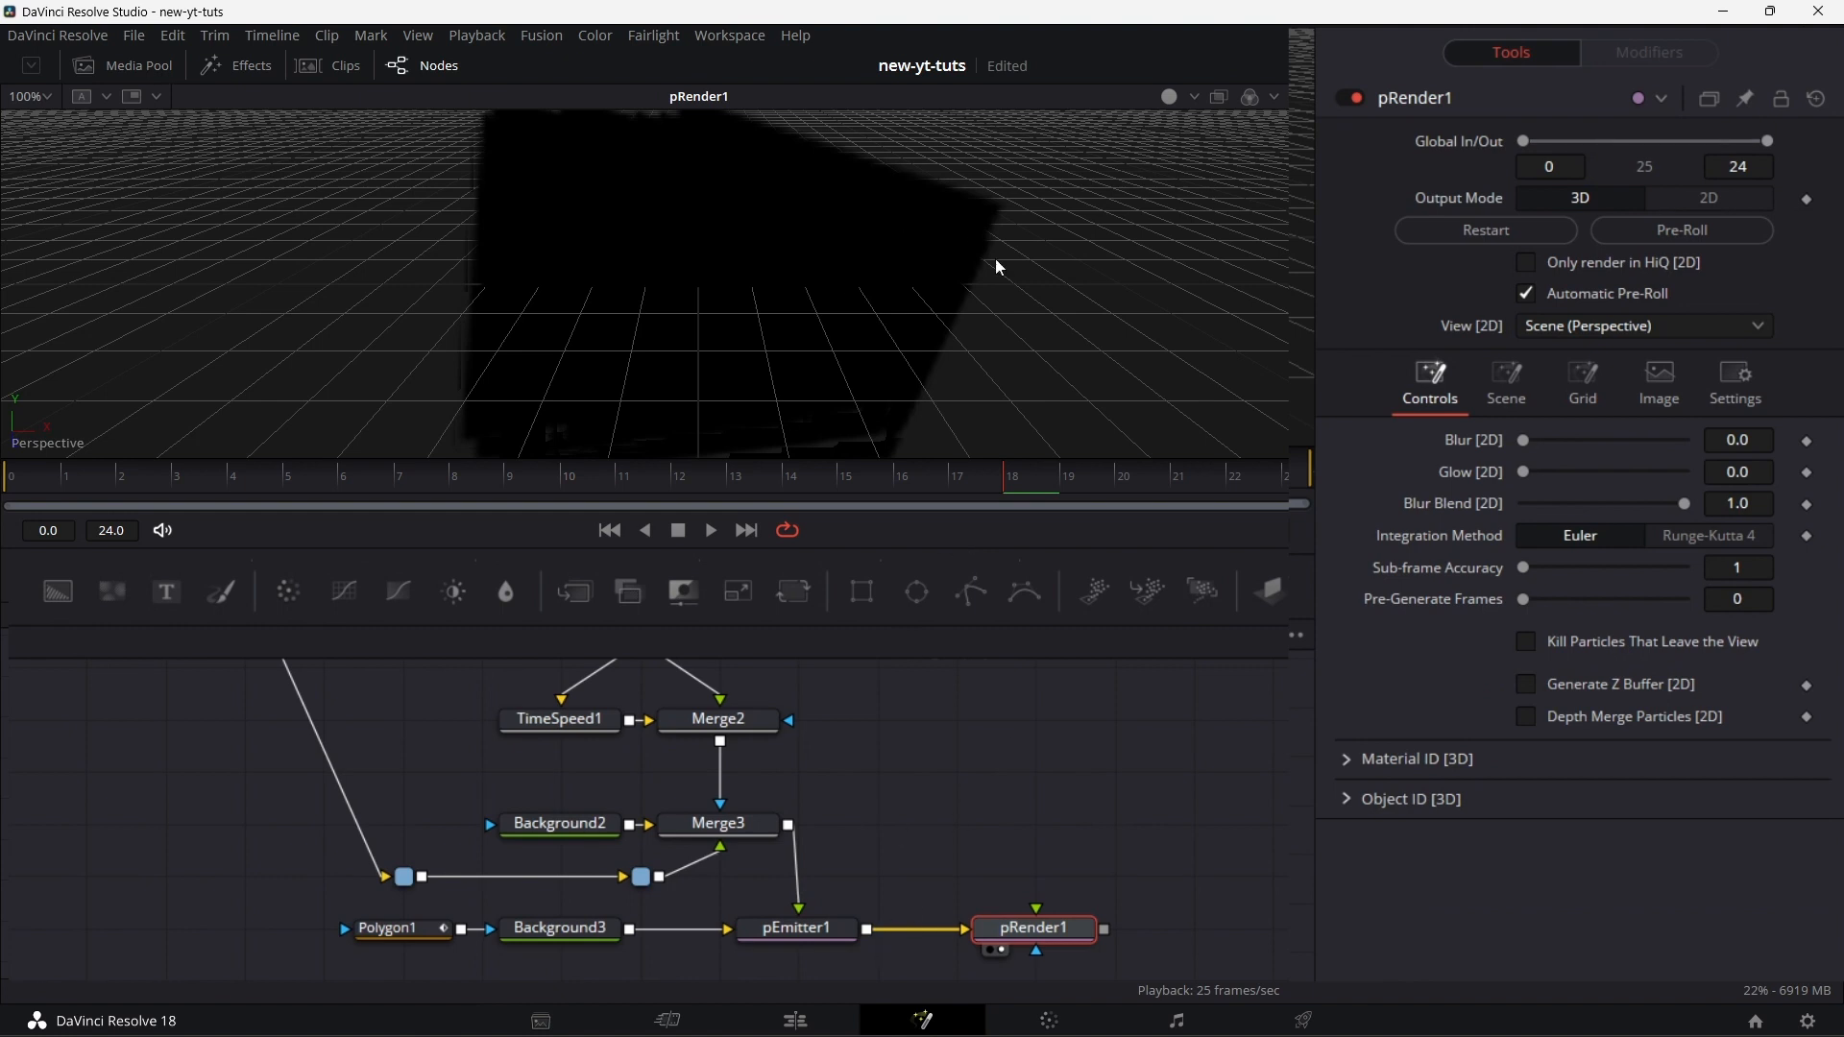
key("ctrl+s")
left_click(1715, 198)
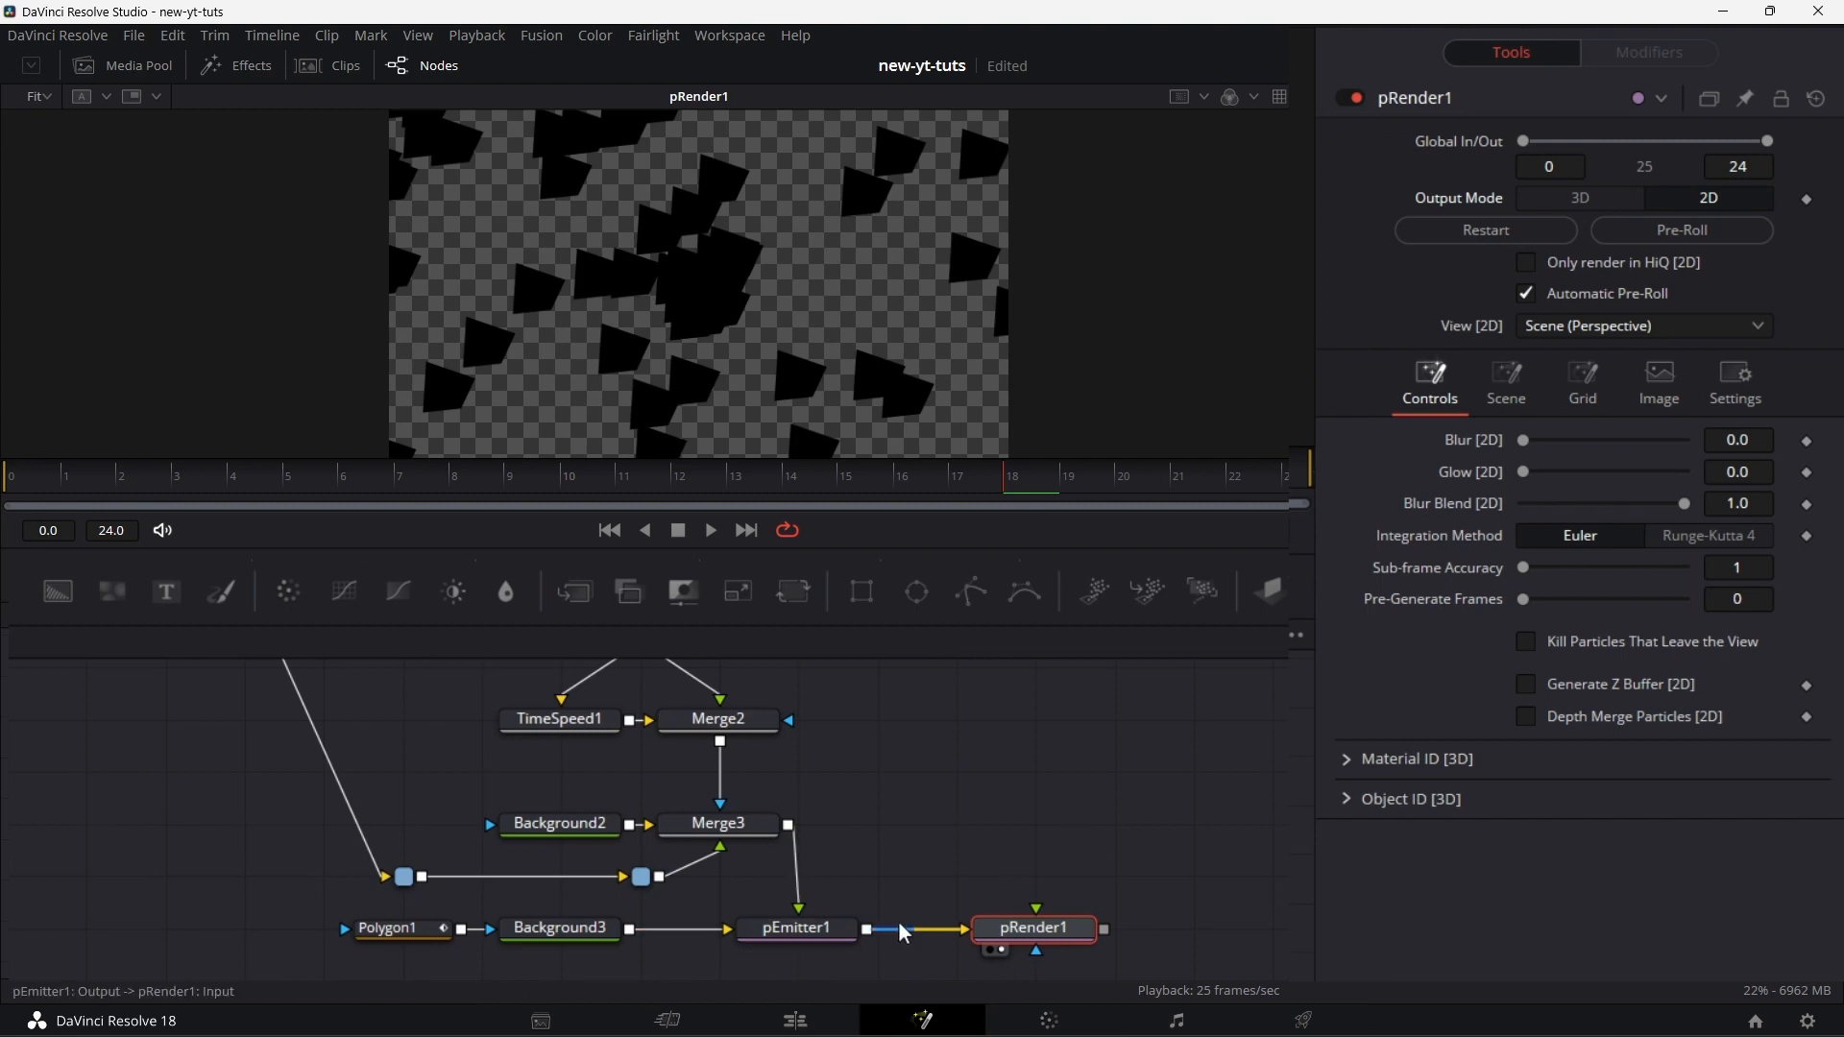
- Apply an Anim Curves modifier to pEmitter1's Number parameter
left_click(810, 931)
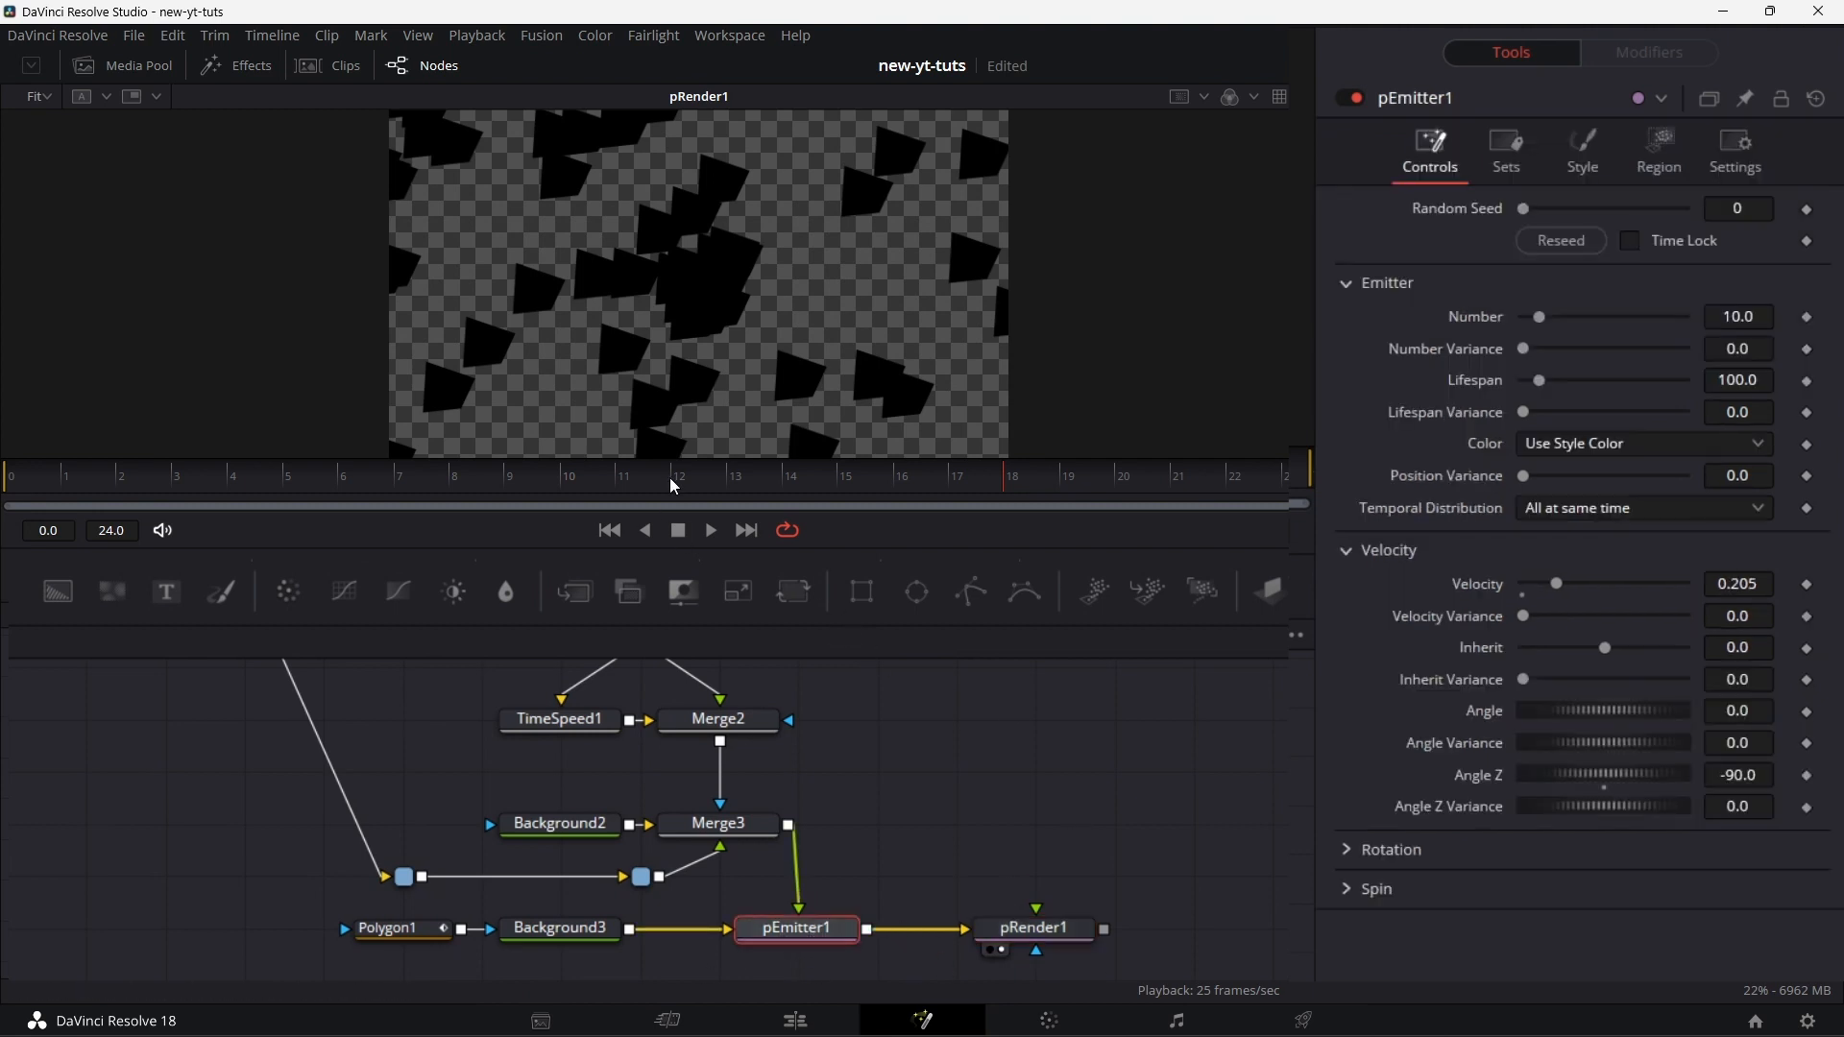
left_click(617, 484)
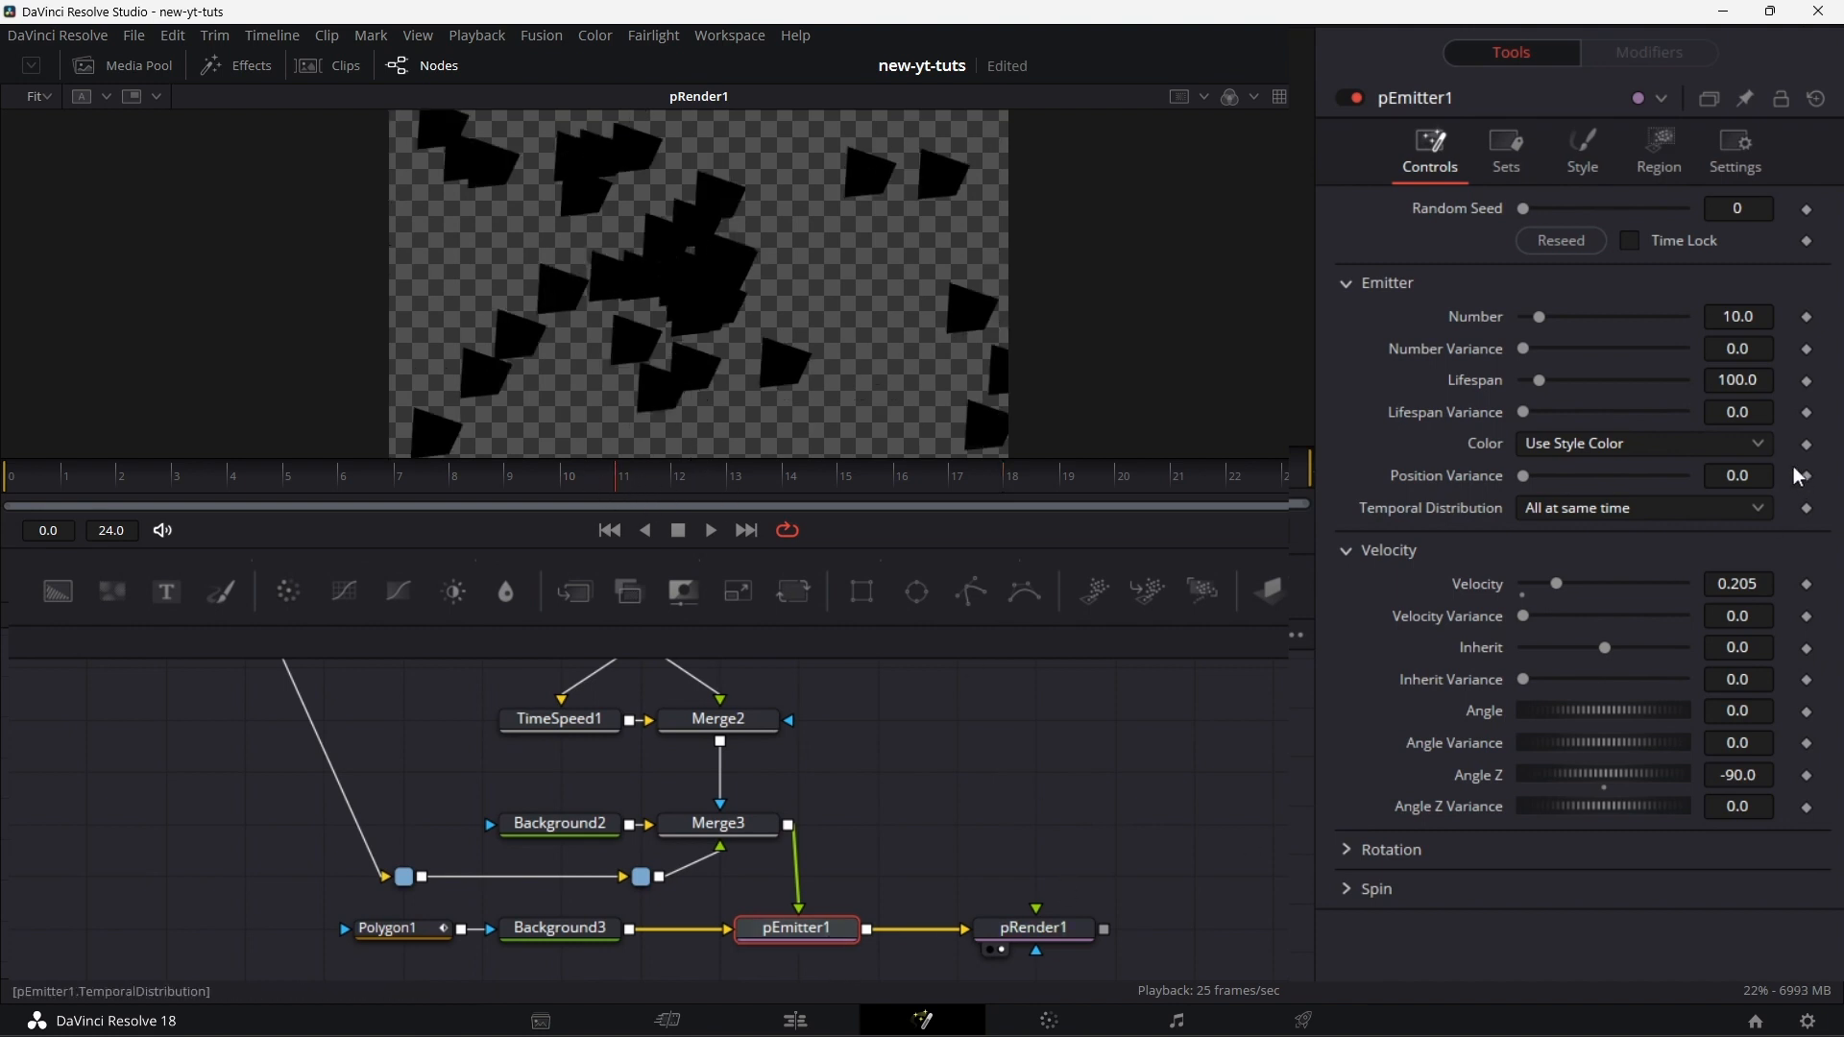
right_click(1479, 317)
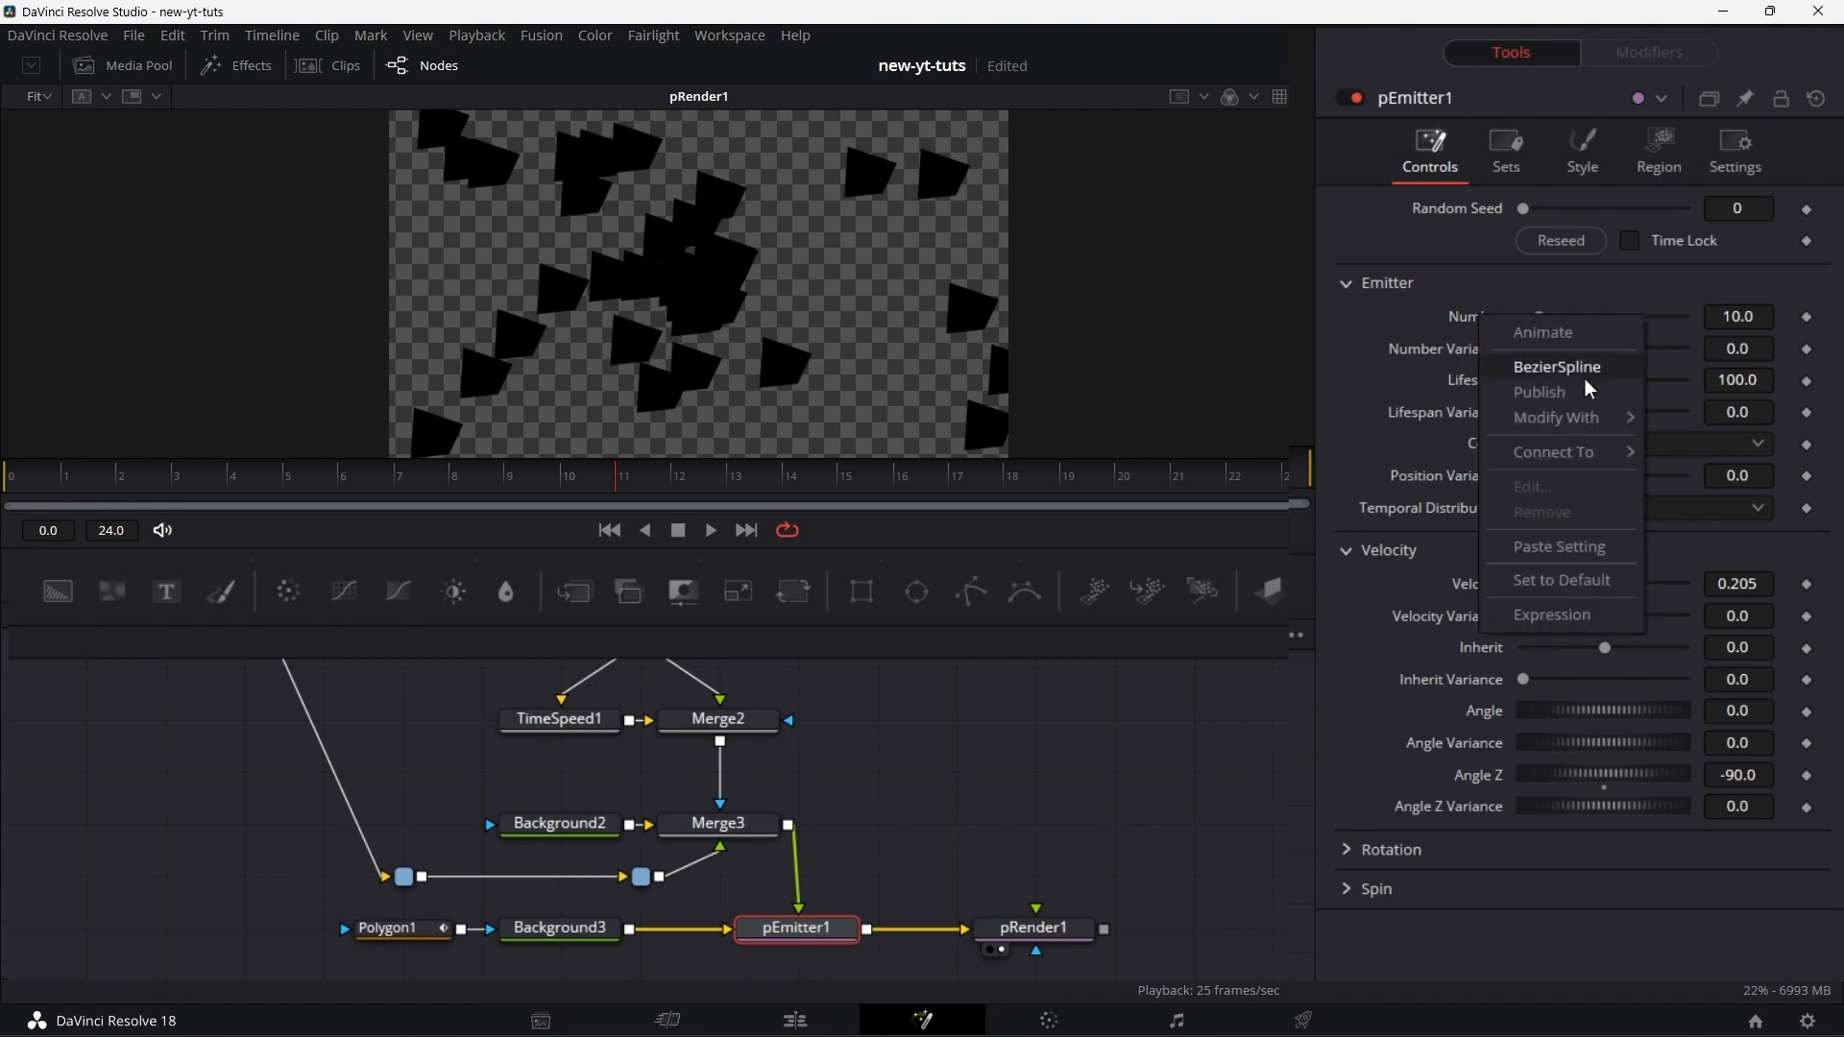
mouse_move(1587, 419)
left_click(1394, 420)
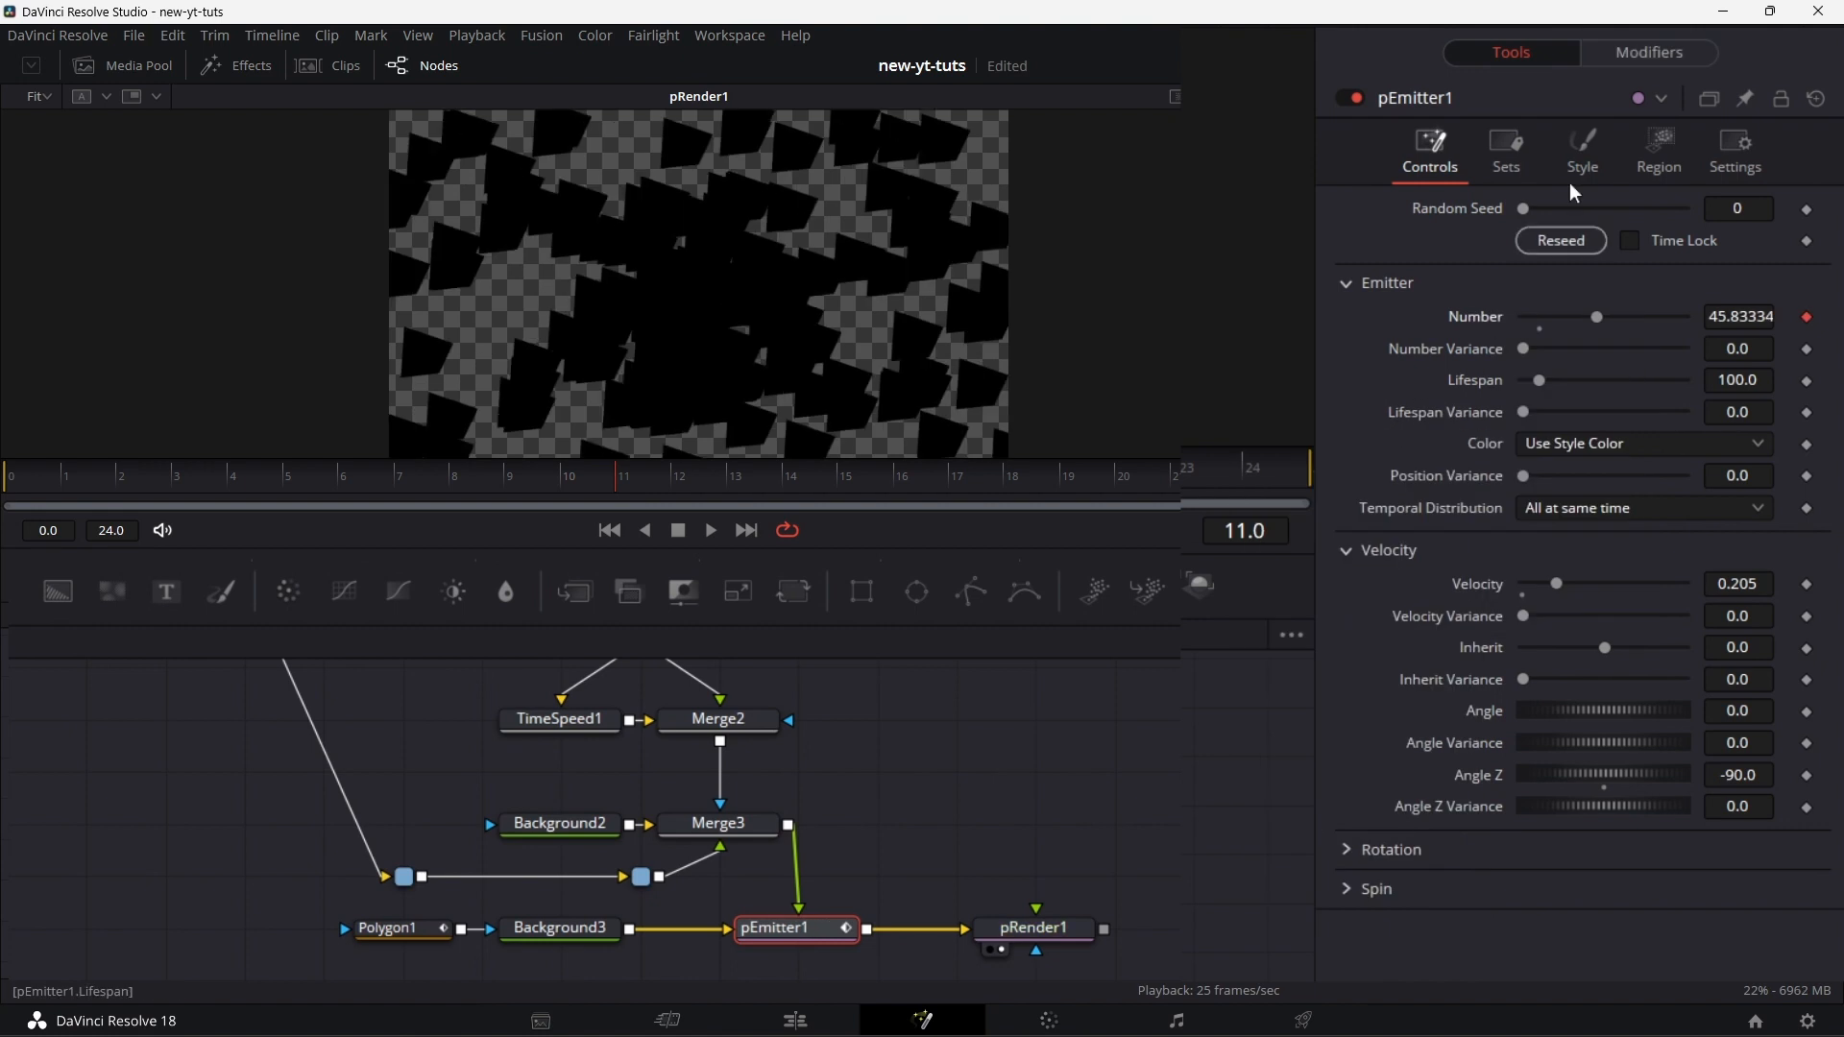
- Set the Scale of the Anim Curves modifier on pEmitter1's Number to 3
left_click(1672, 53)
left_click(1746, 376)
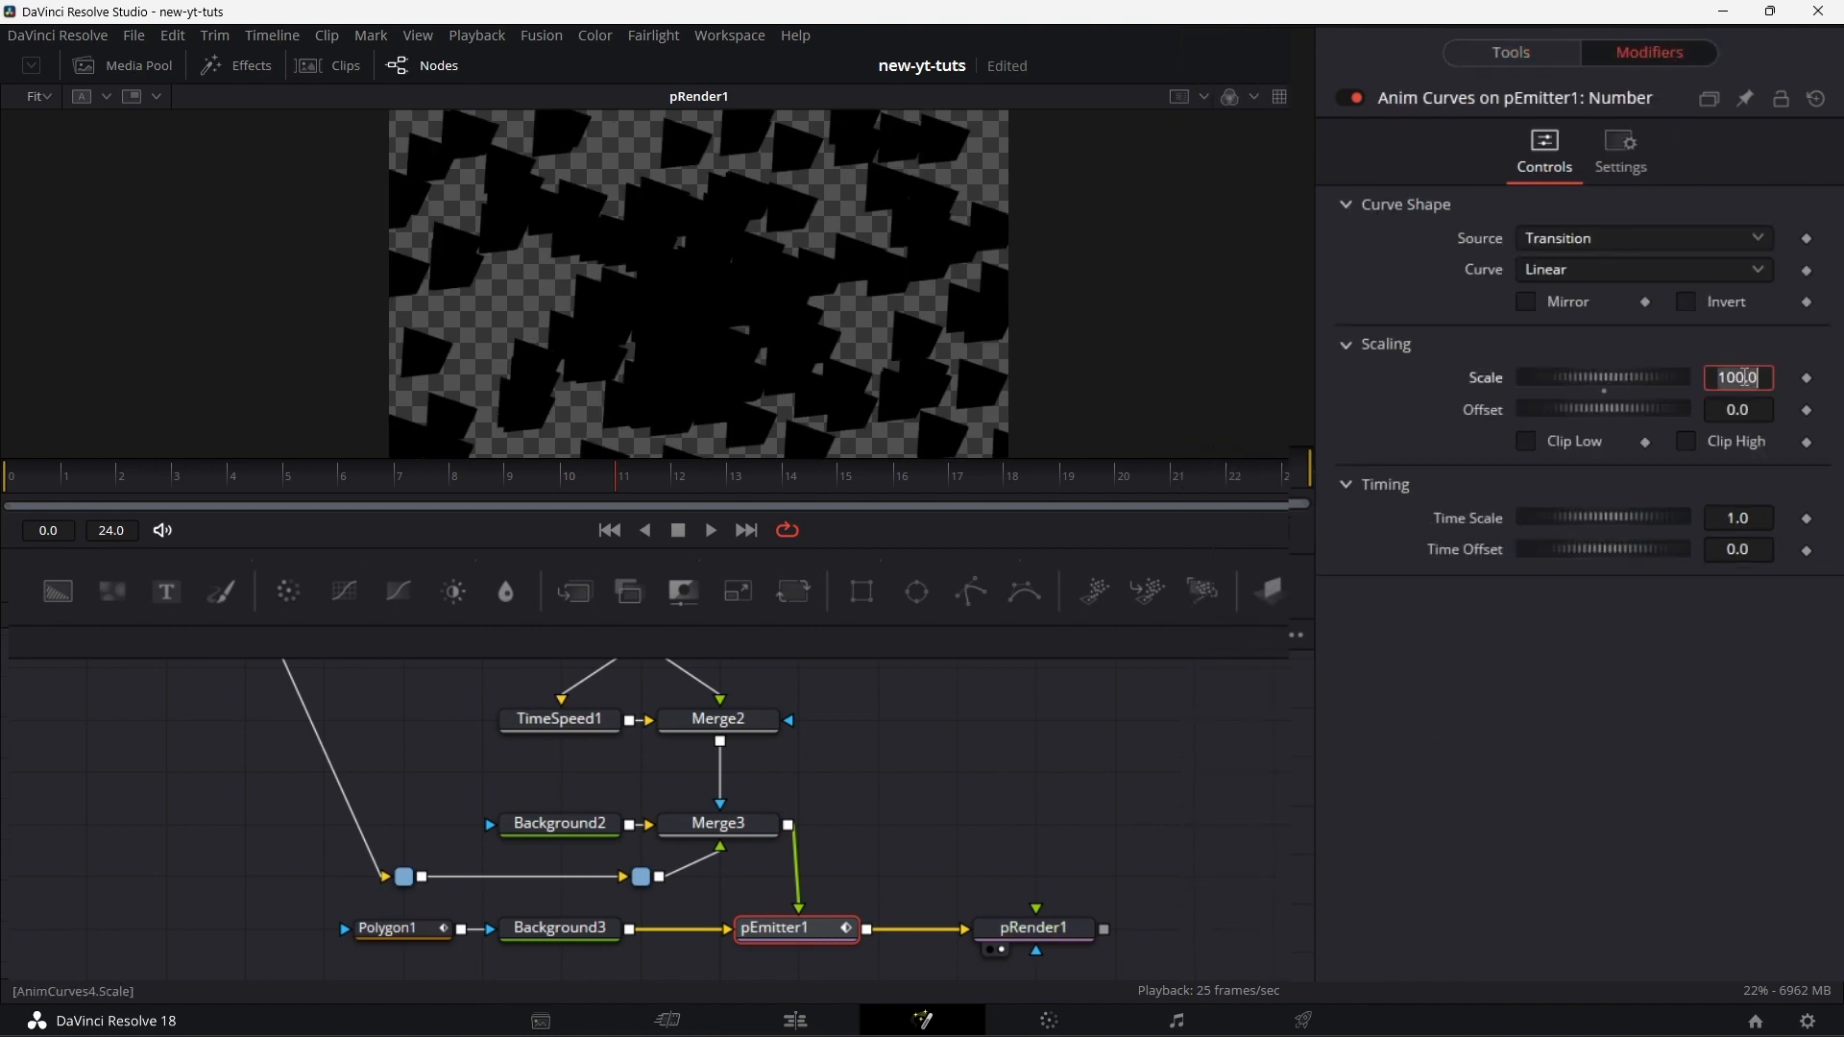
type("5")
key("Return")
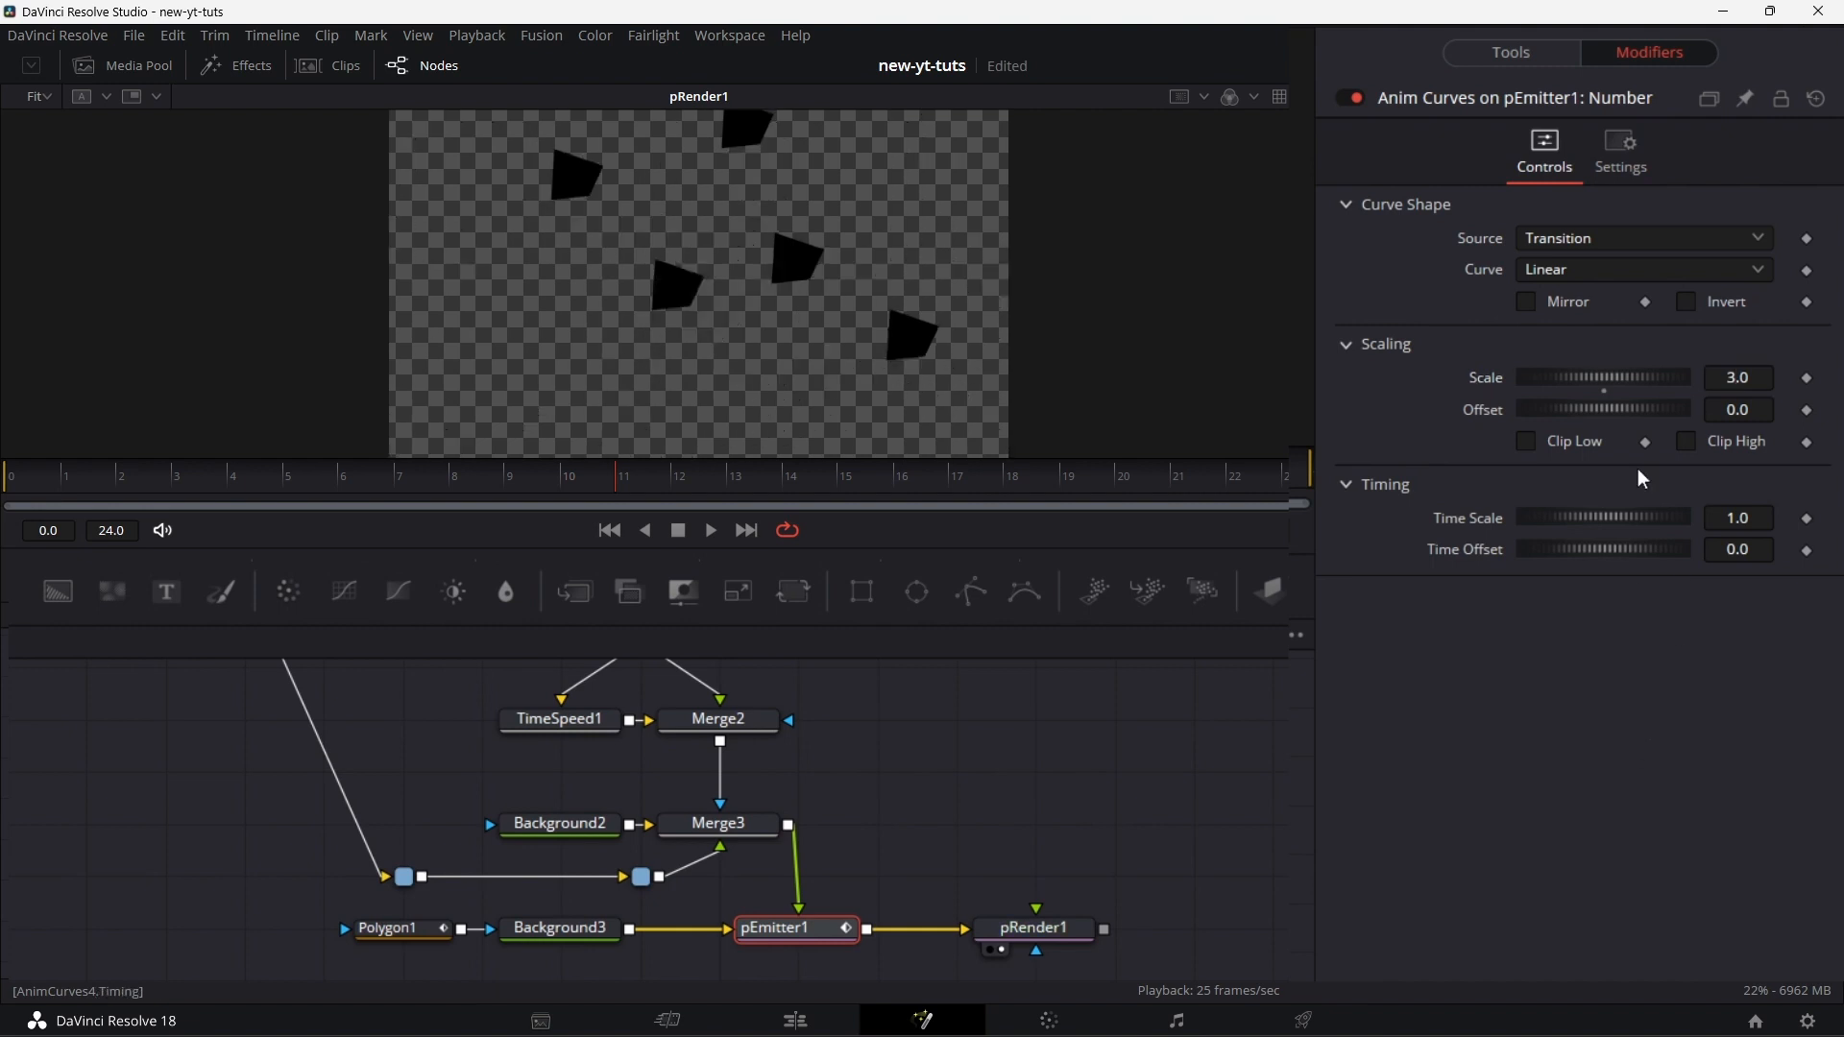
- Change the Number modifier's curve to Easing with Expo as the In option
left_click(1693, 271)
left_click(1586, 328)
left_click(1581, 308)
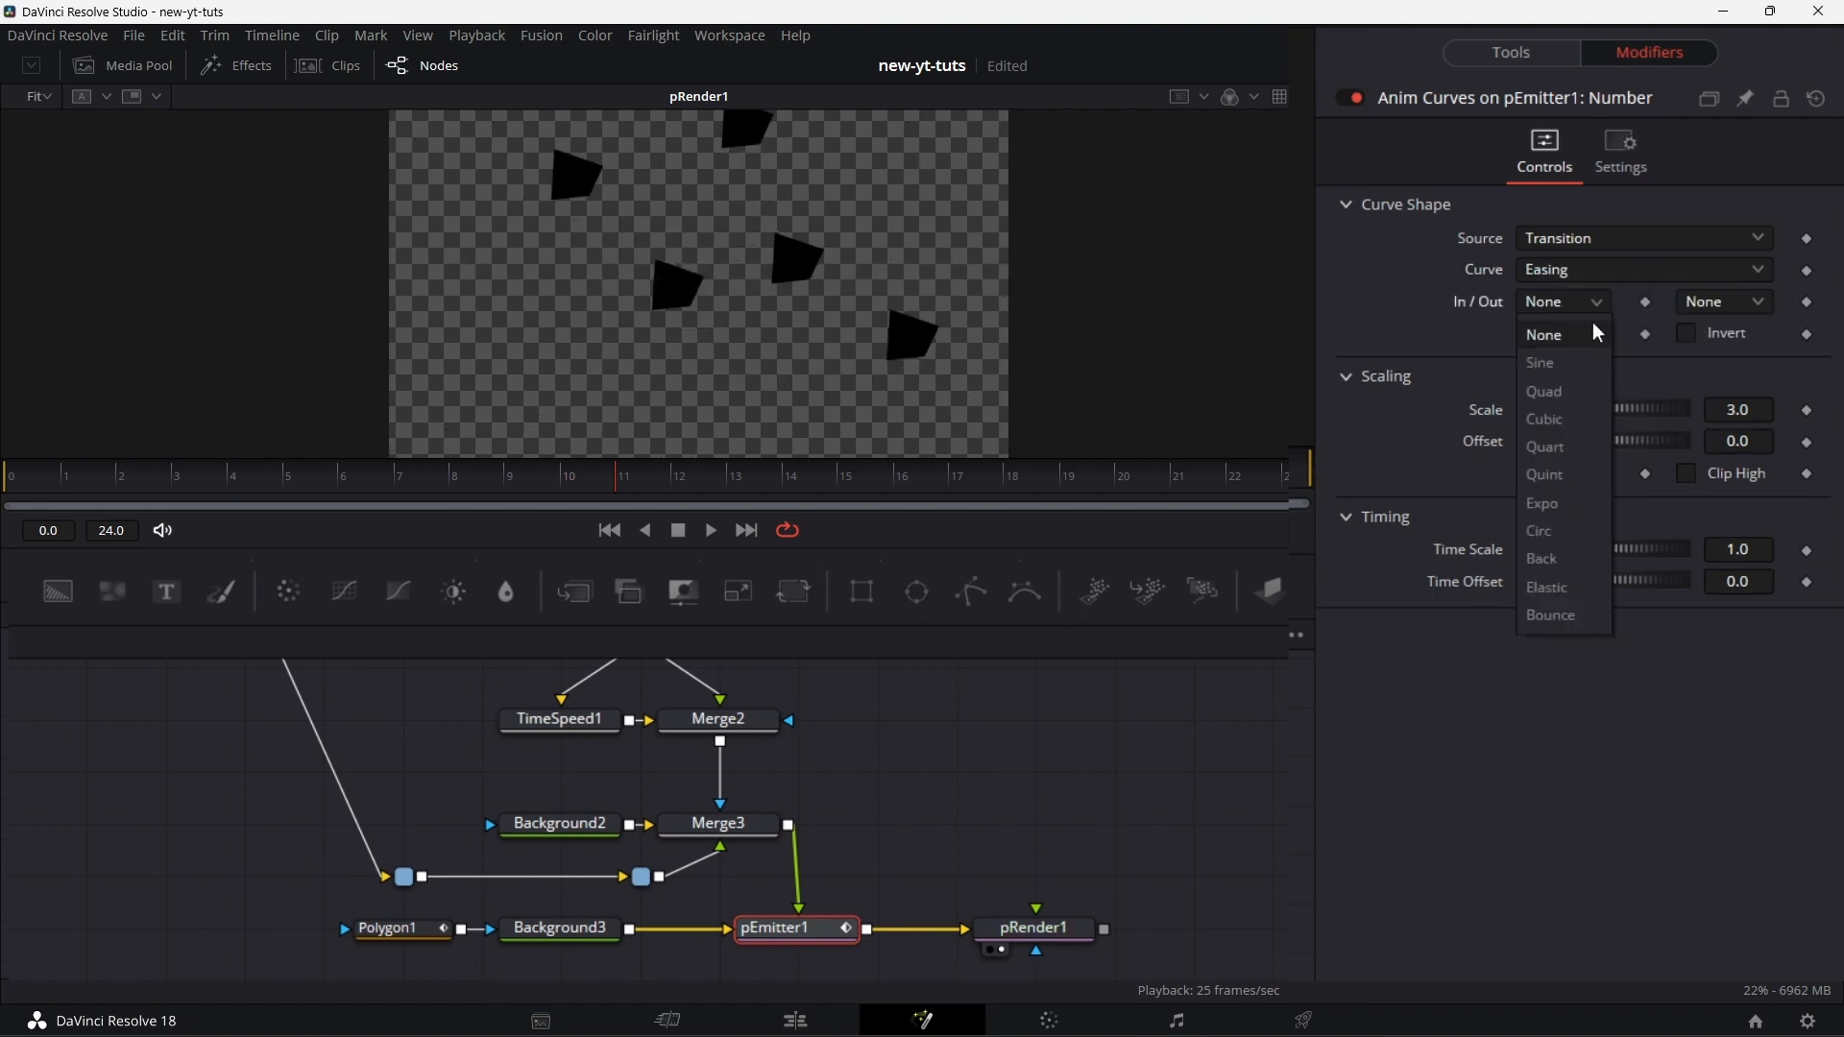
left_click(1563, 505)
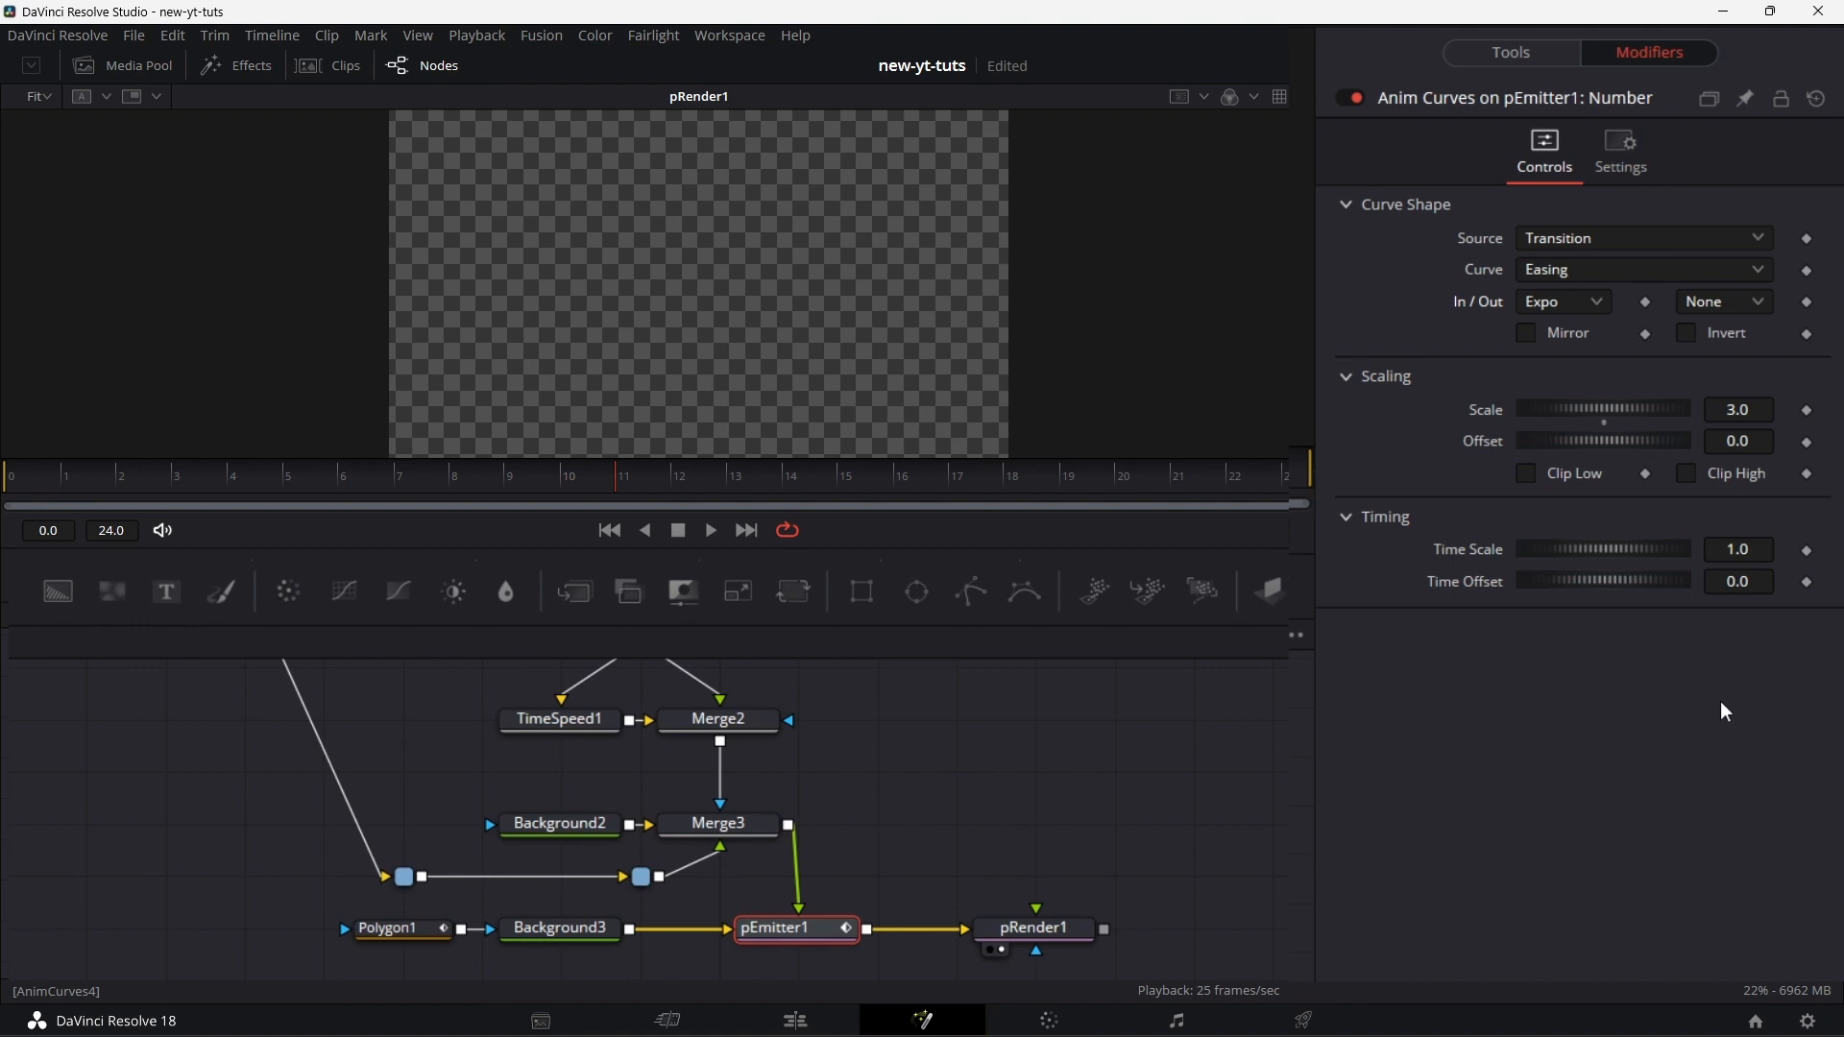
- Set the Number modifier's Time Scale to 2 and play back the particle animation
double_click(1737, 550)
type("2")
key("Return")
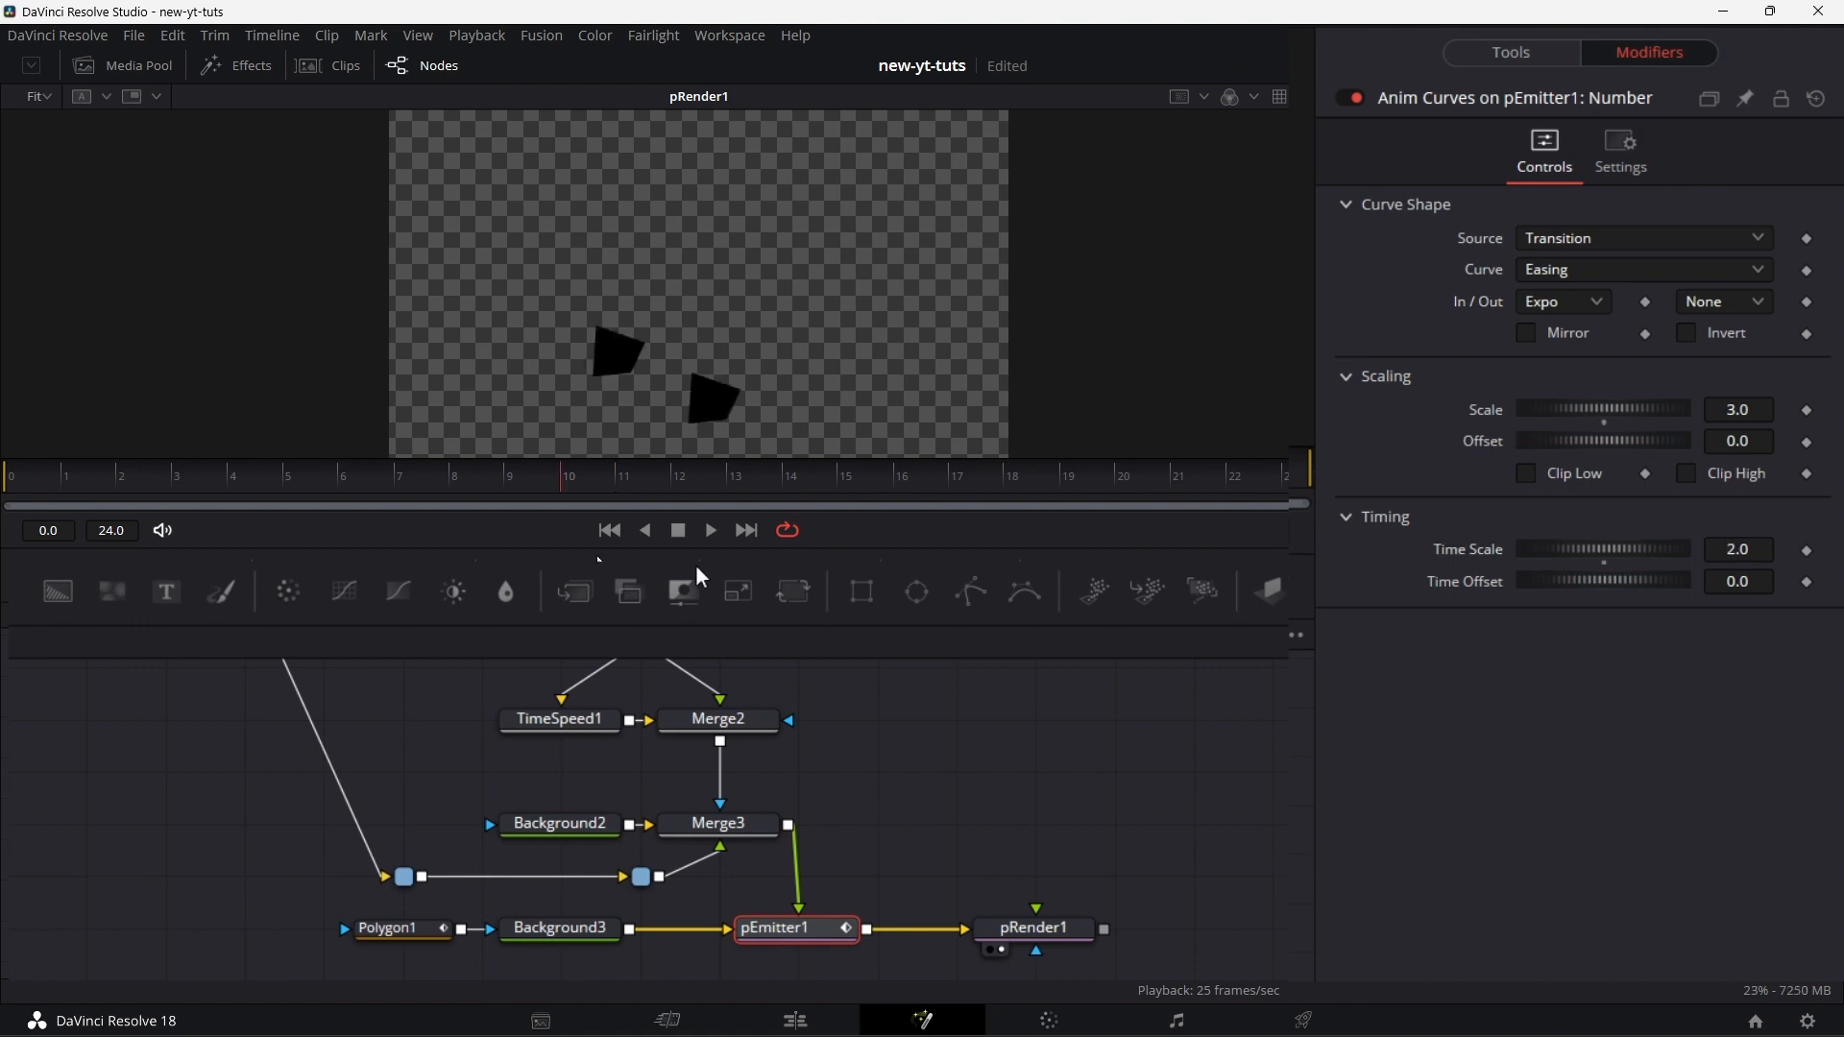
left_click(471, 480)
key("space")
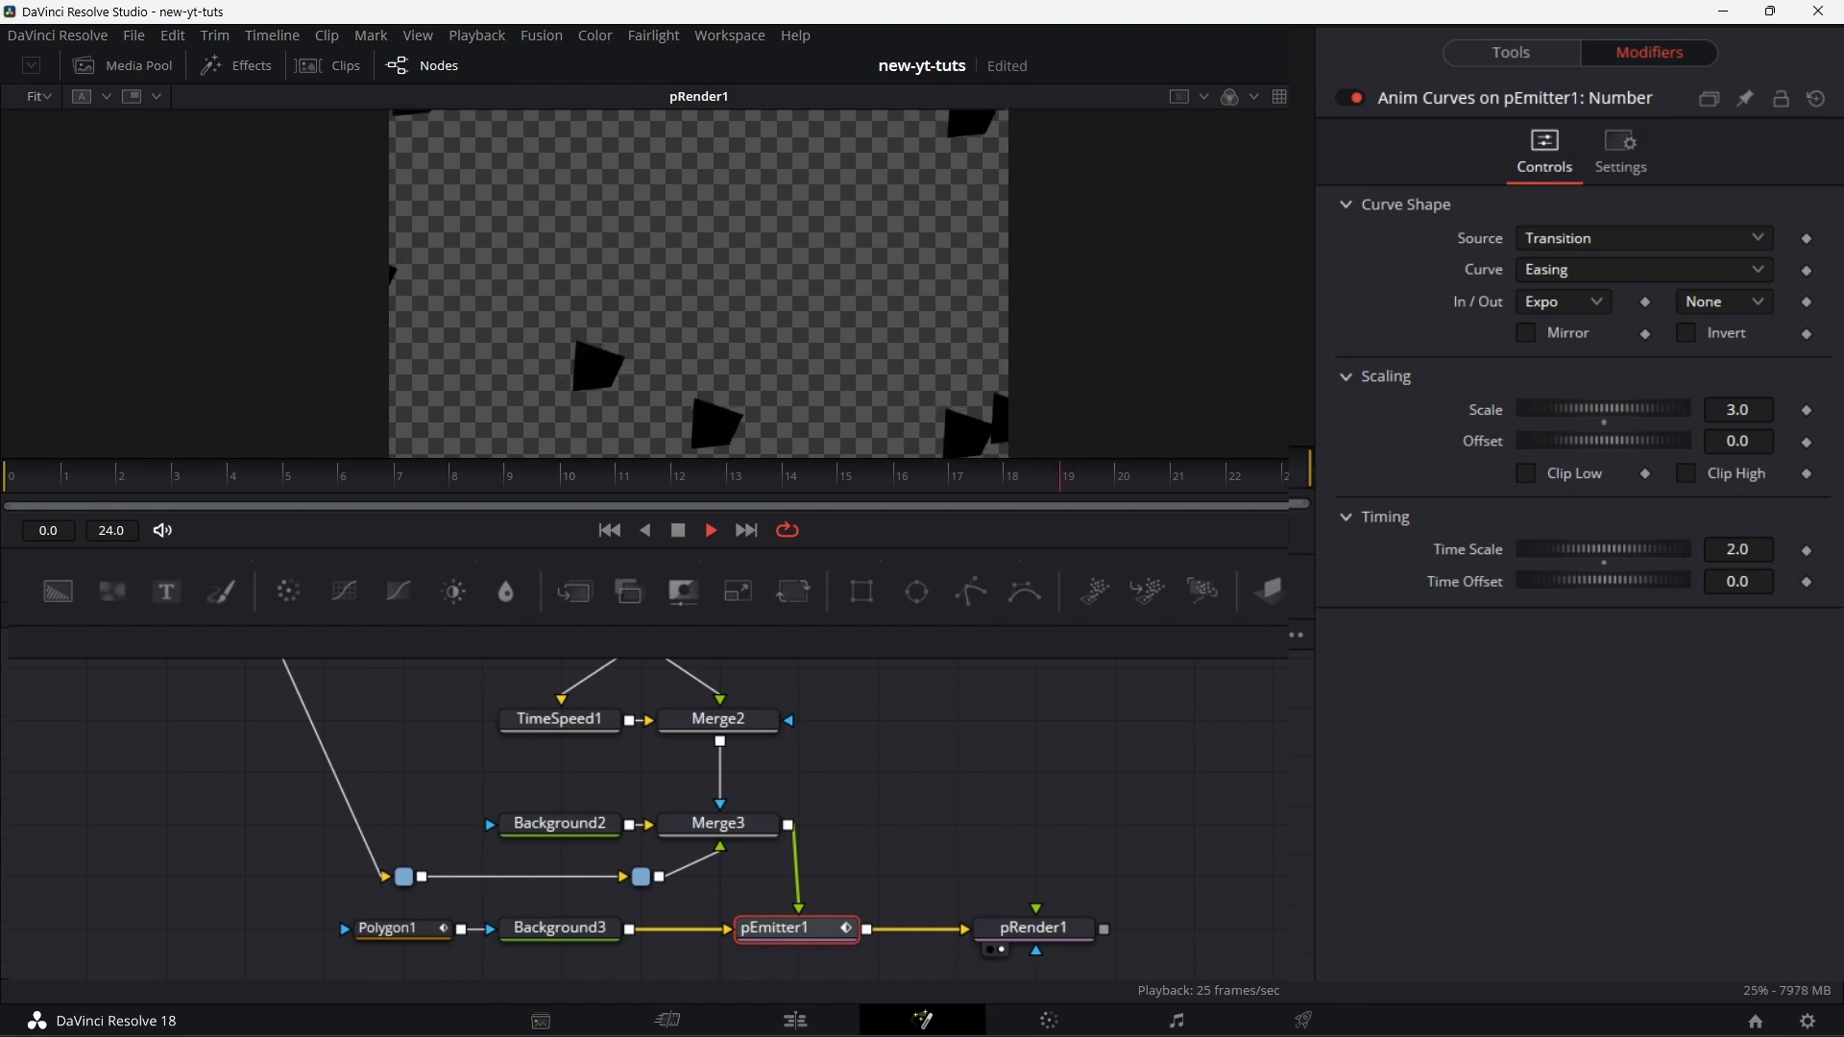
left_click(680, 533)
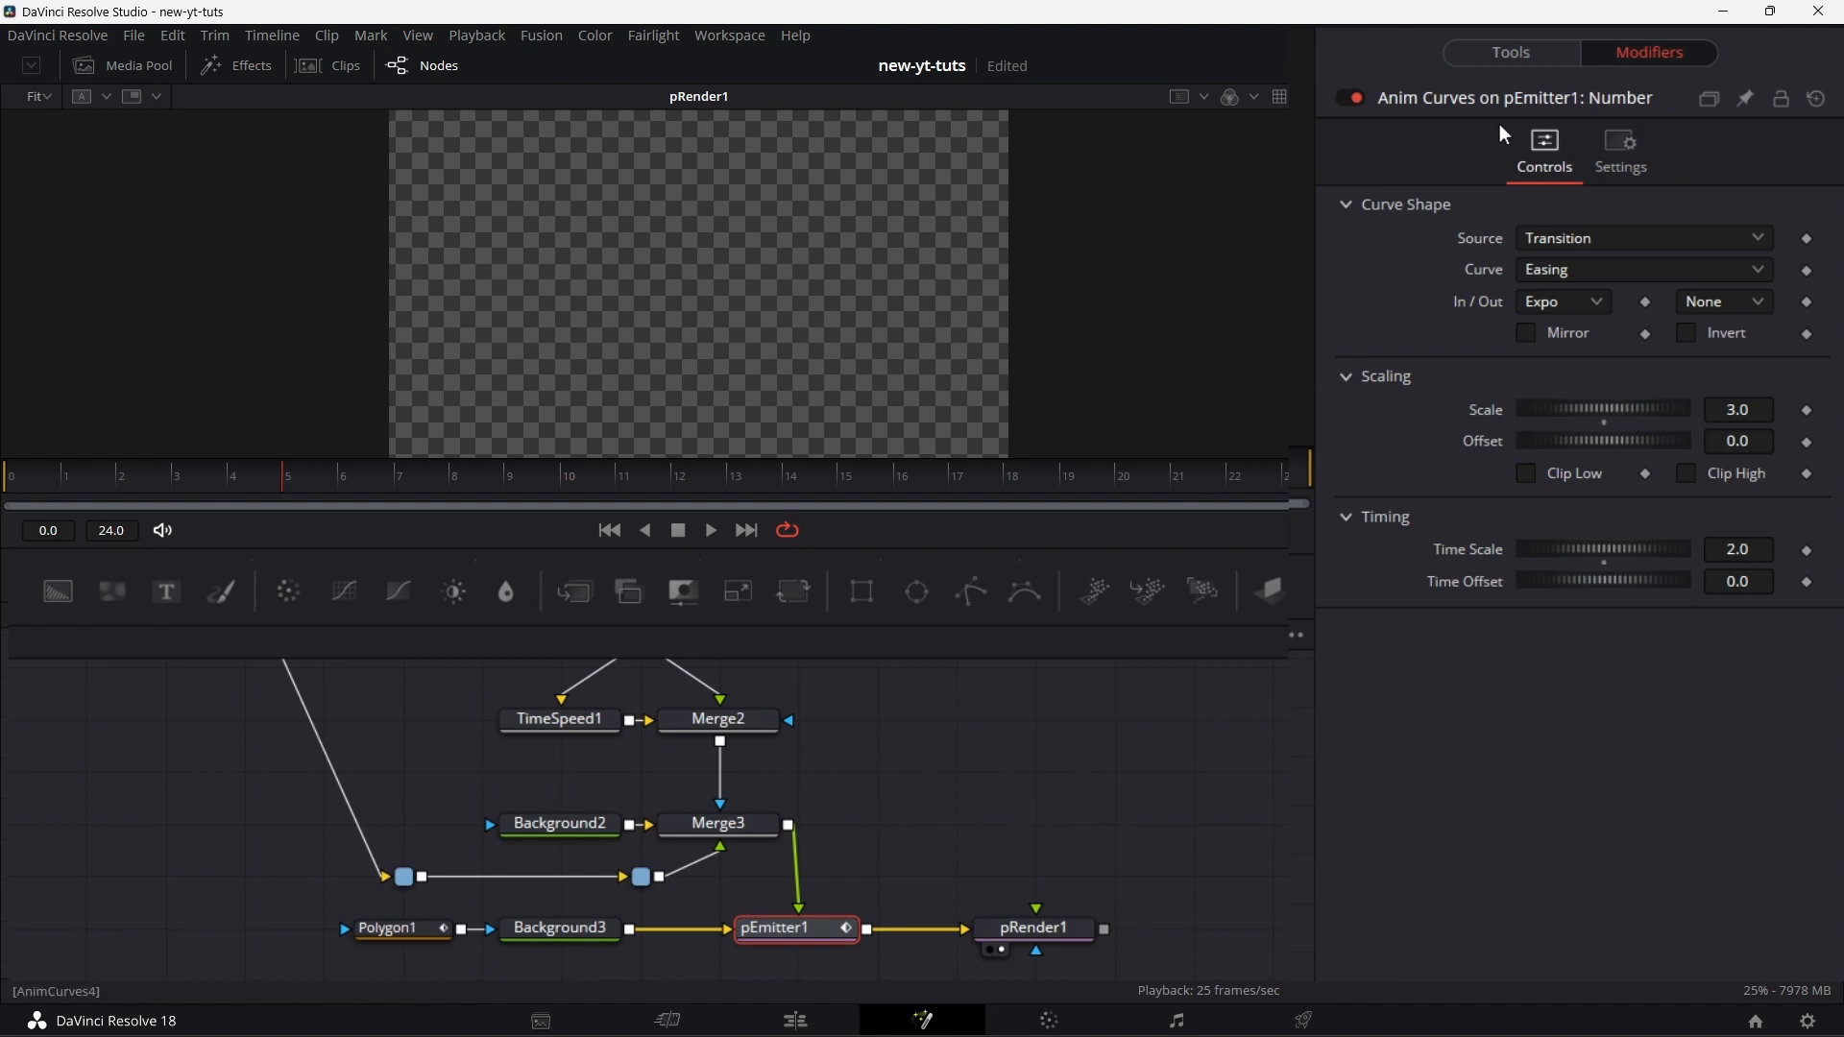
- Set pEmitter1's Velocity to 0.75 and preview the particle motion
left_click(1512, 54)
left_click(1771, 584)
type("0")
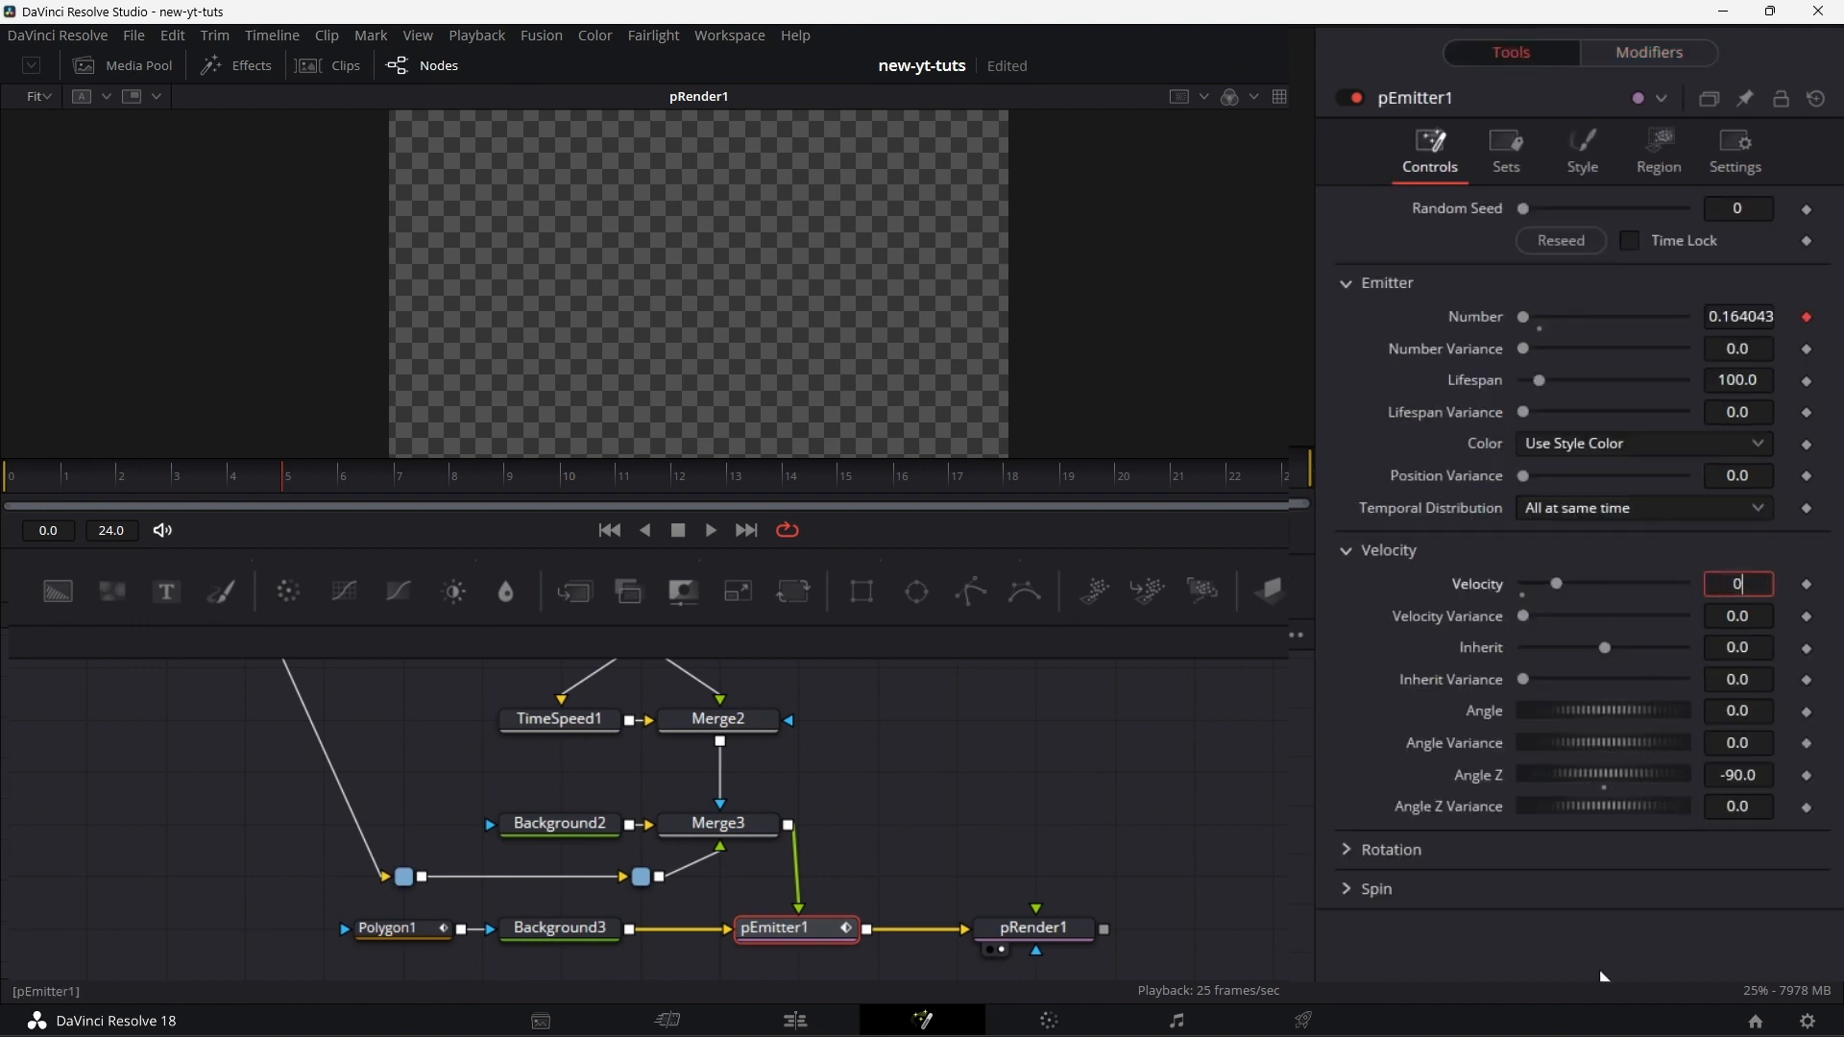
type(".75")
key("Return")
left_click(210, 481)
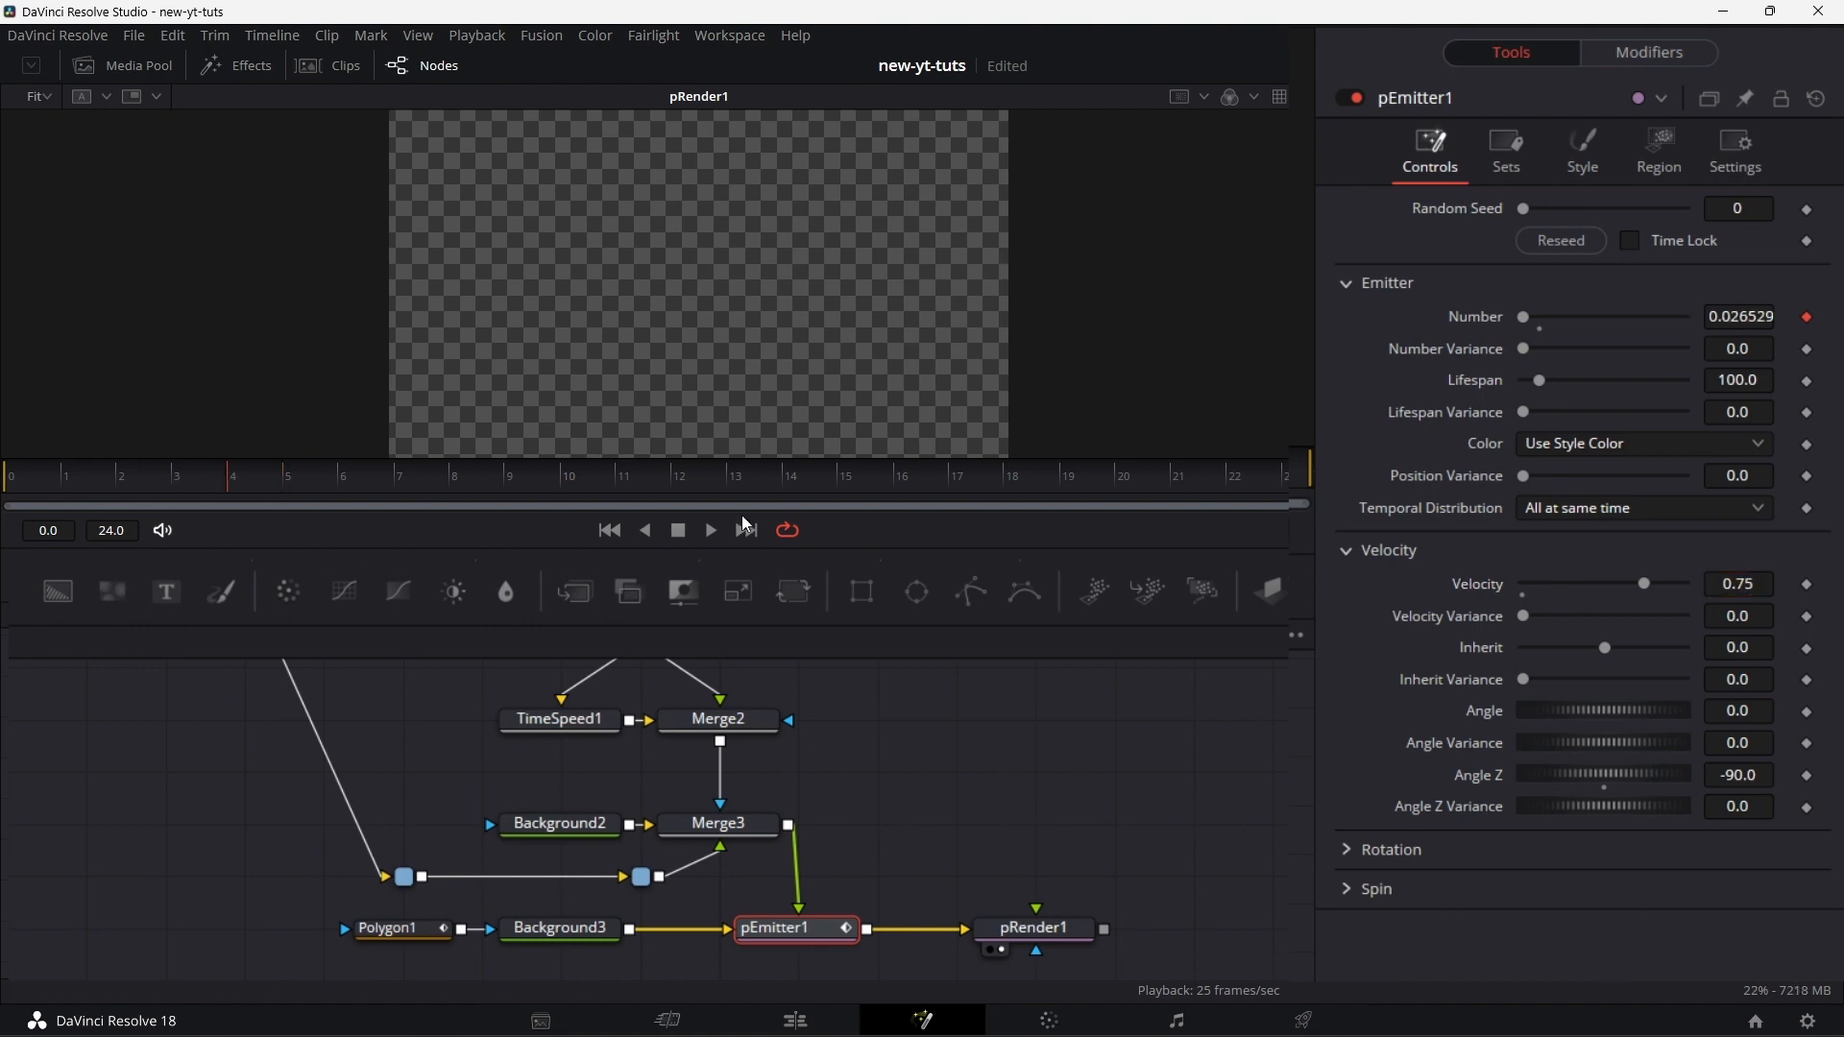
left_click(714, 531)
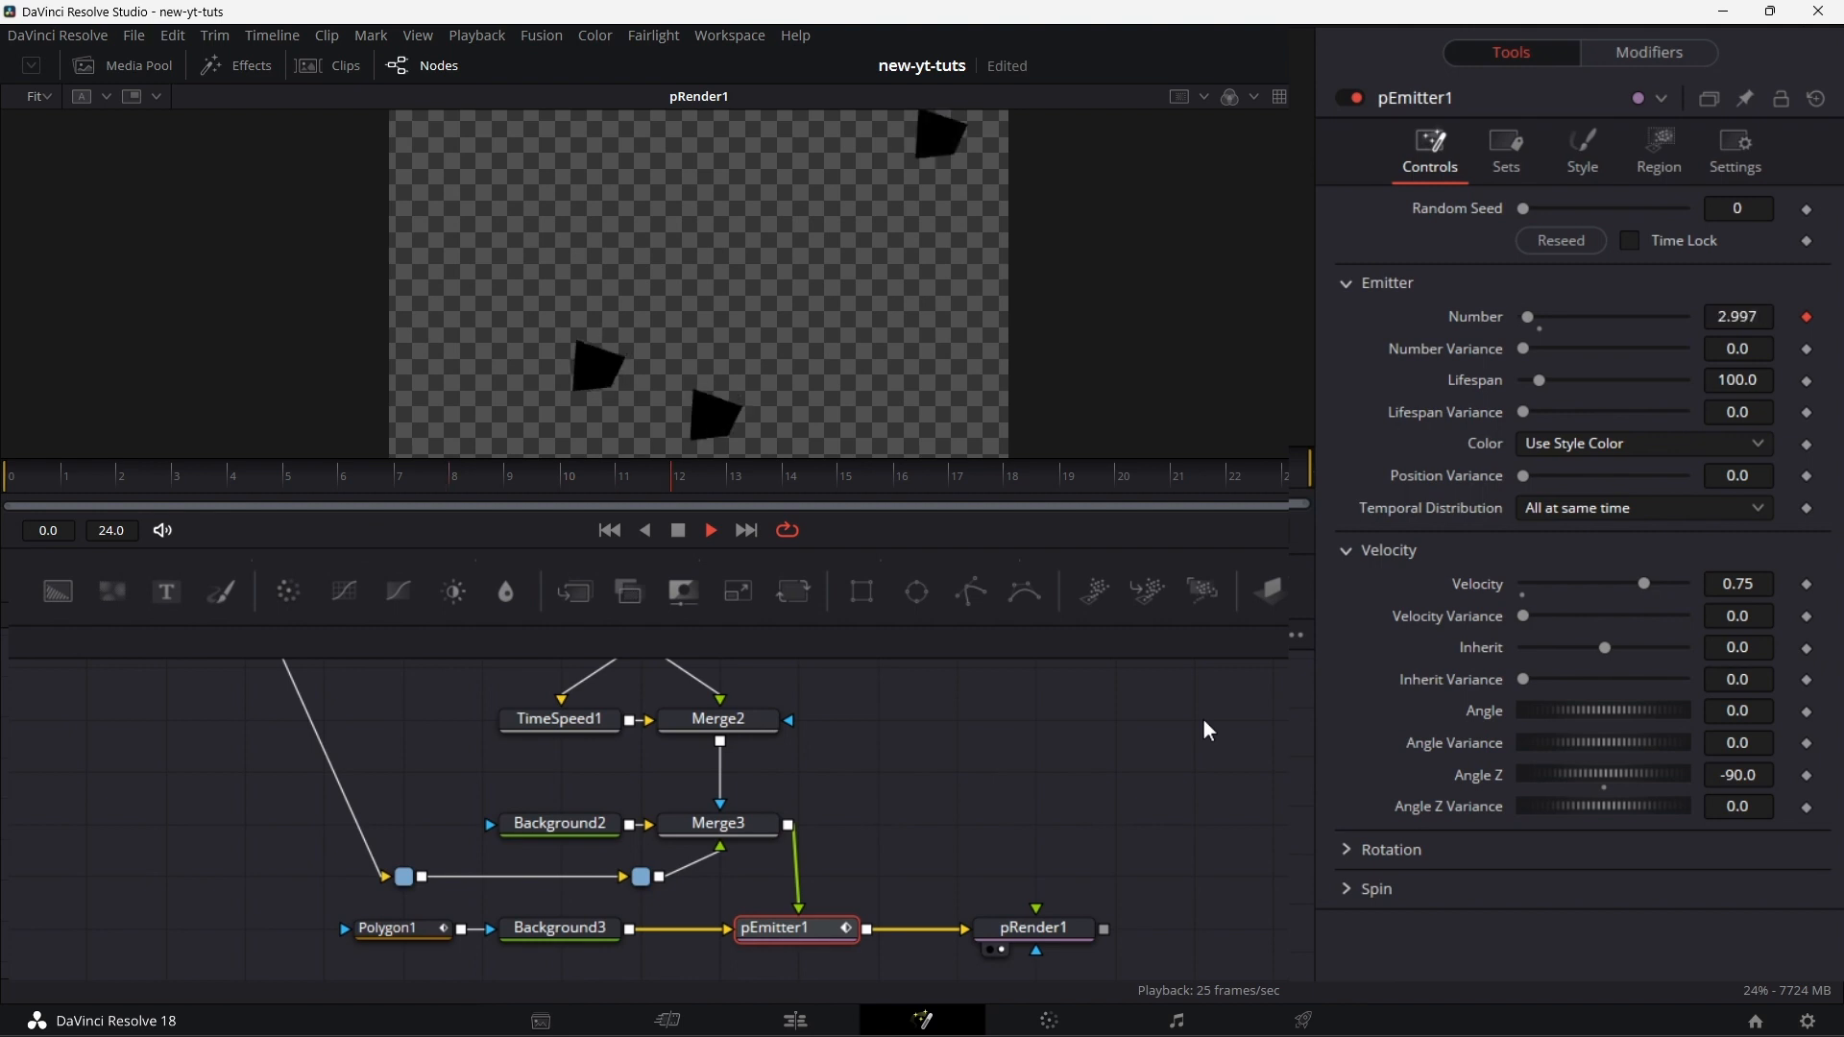
left_click(679, 531)
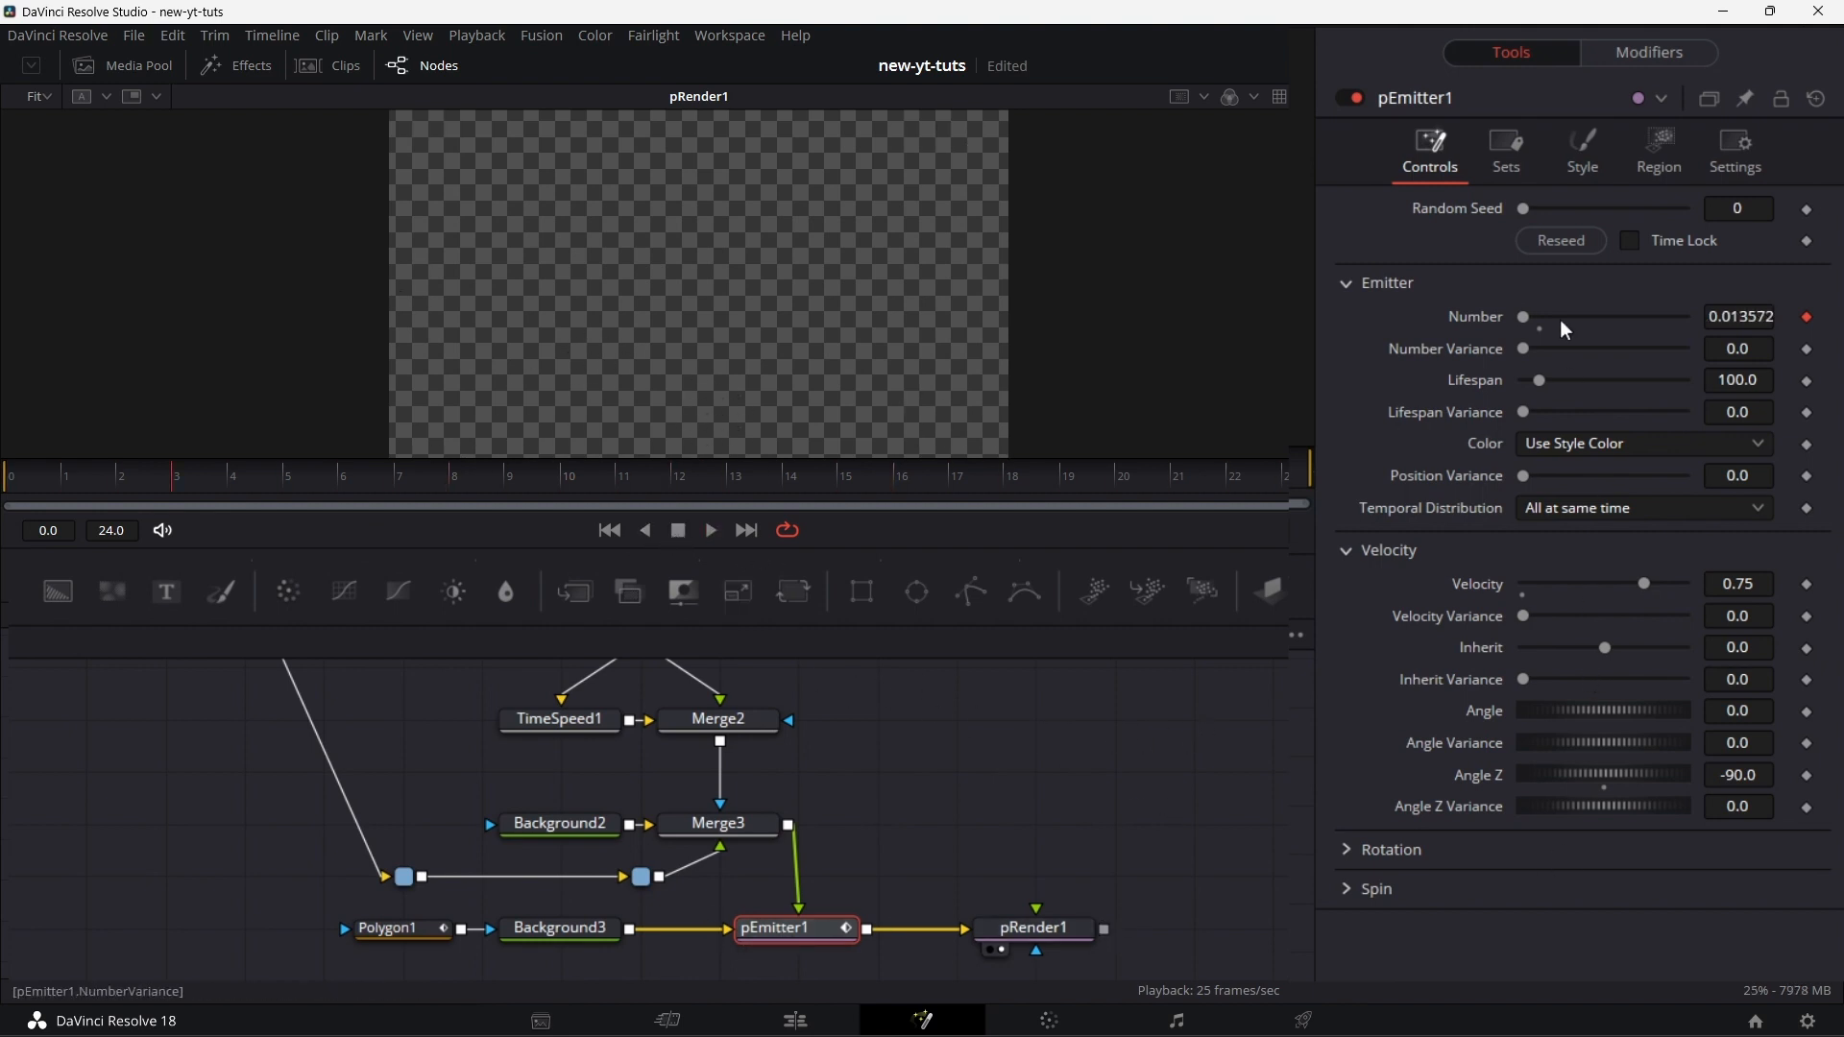
- In pEmitter1's style blur settings, set Z Blur (DOF) to 0.551 and the DOF Focus range to 0.789–1.789
left_click(1585, 164)
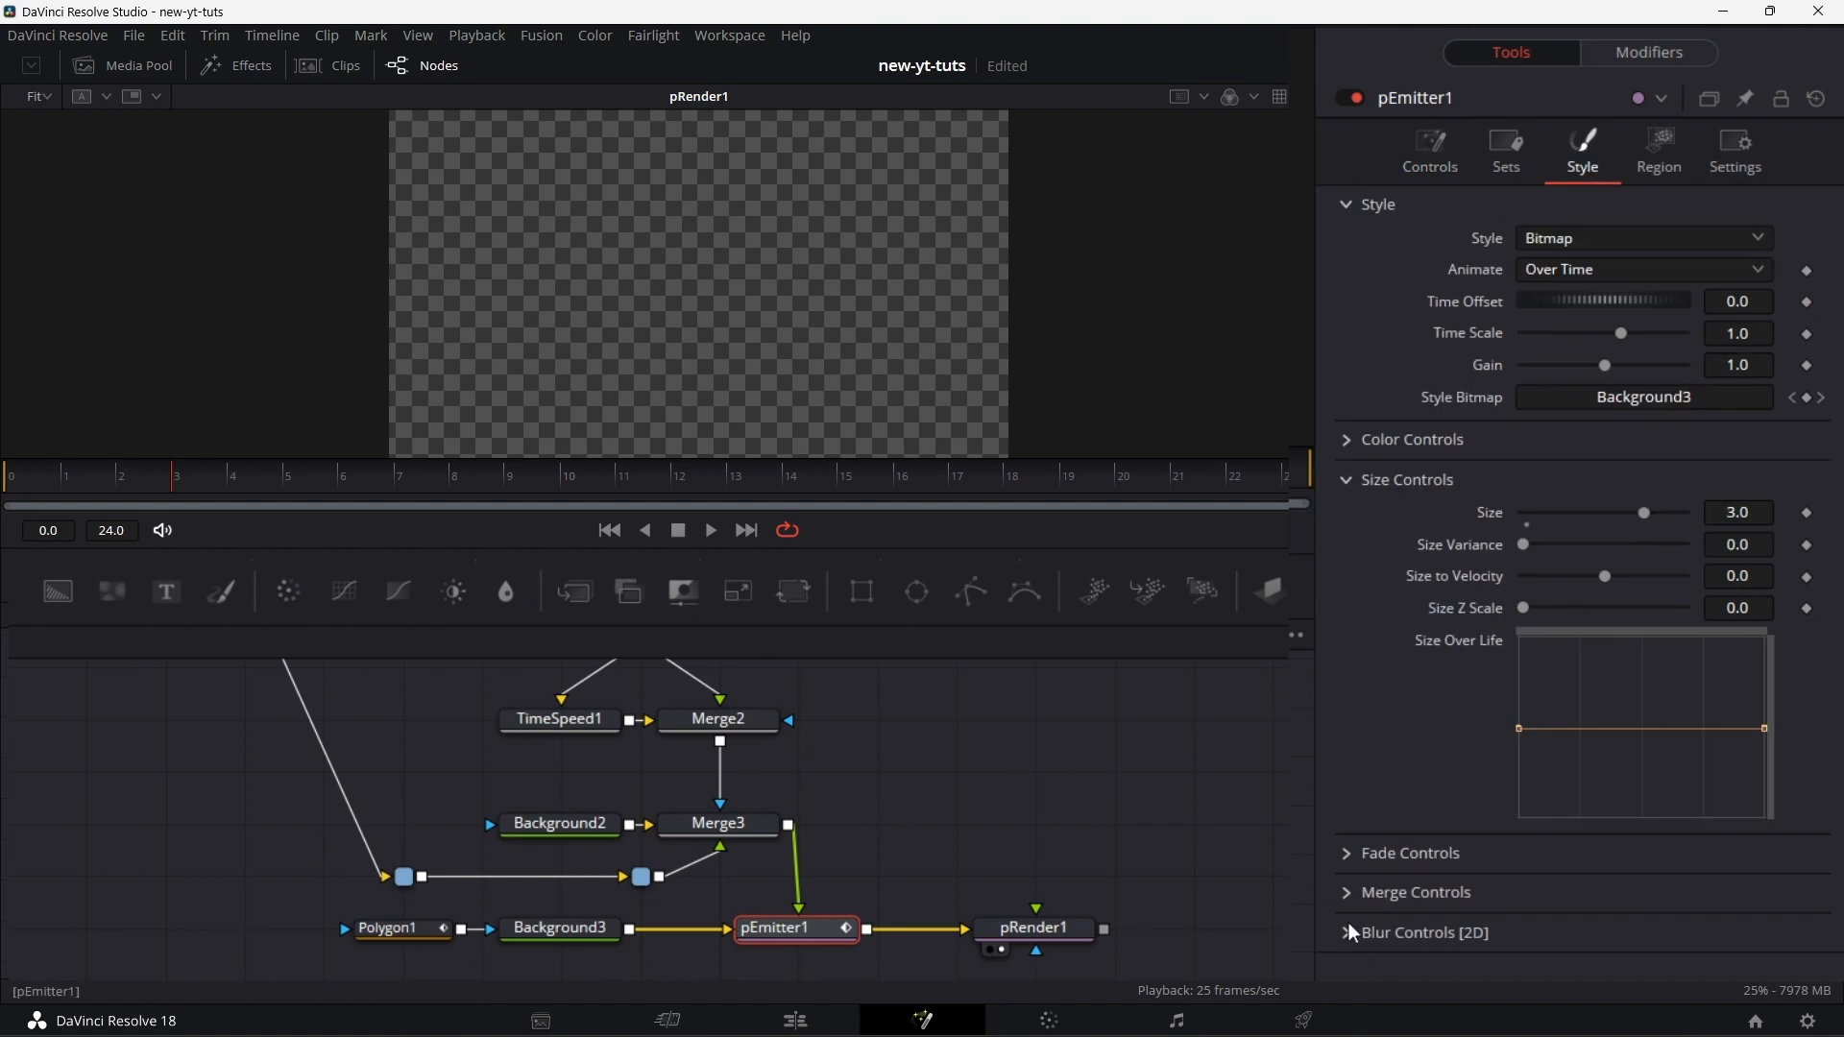
scroll(1520, 956, "down", 5)
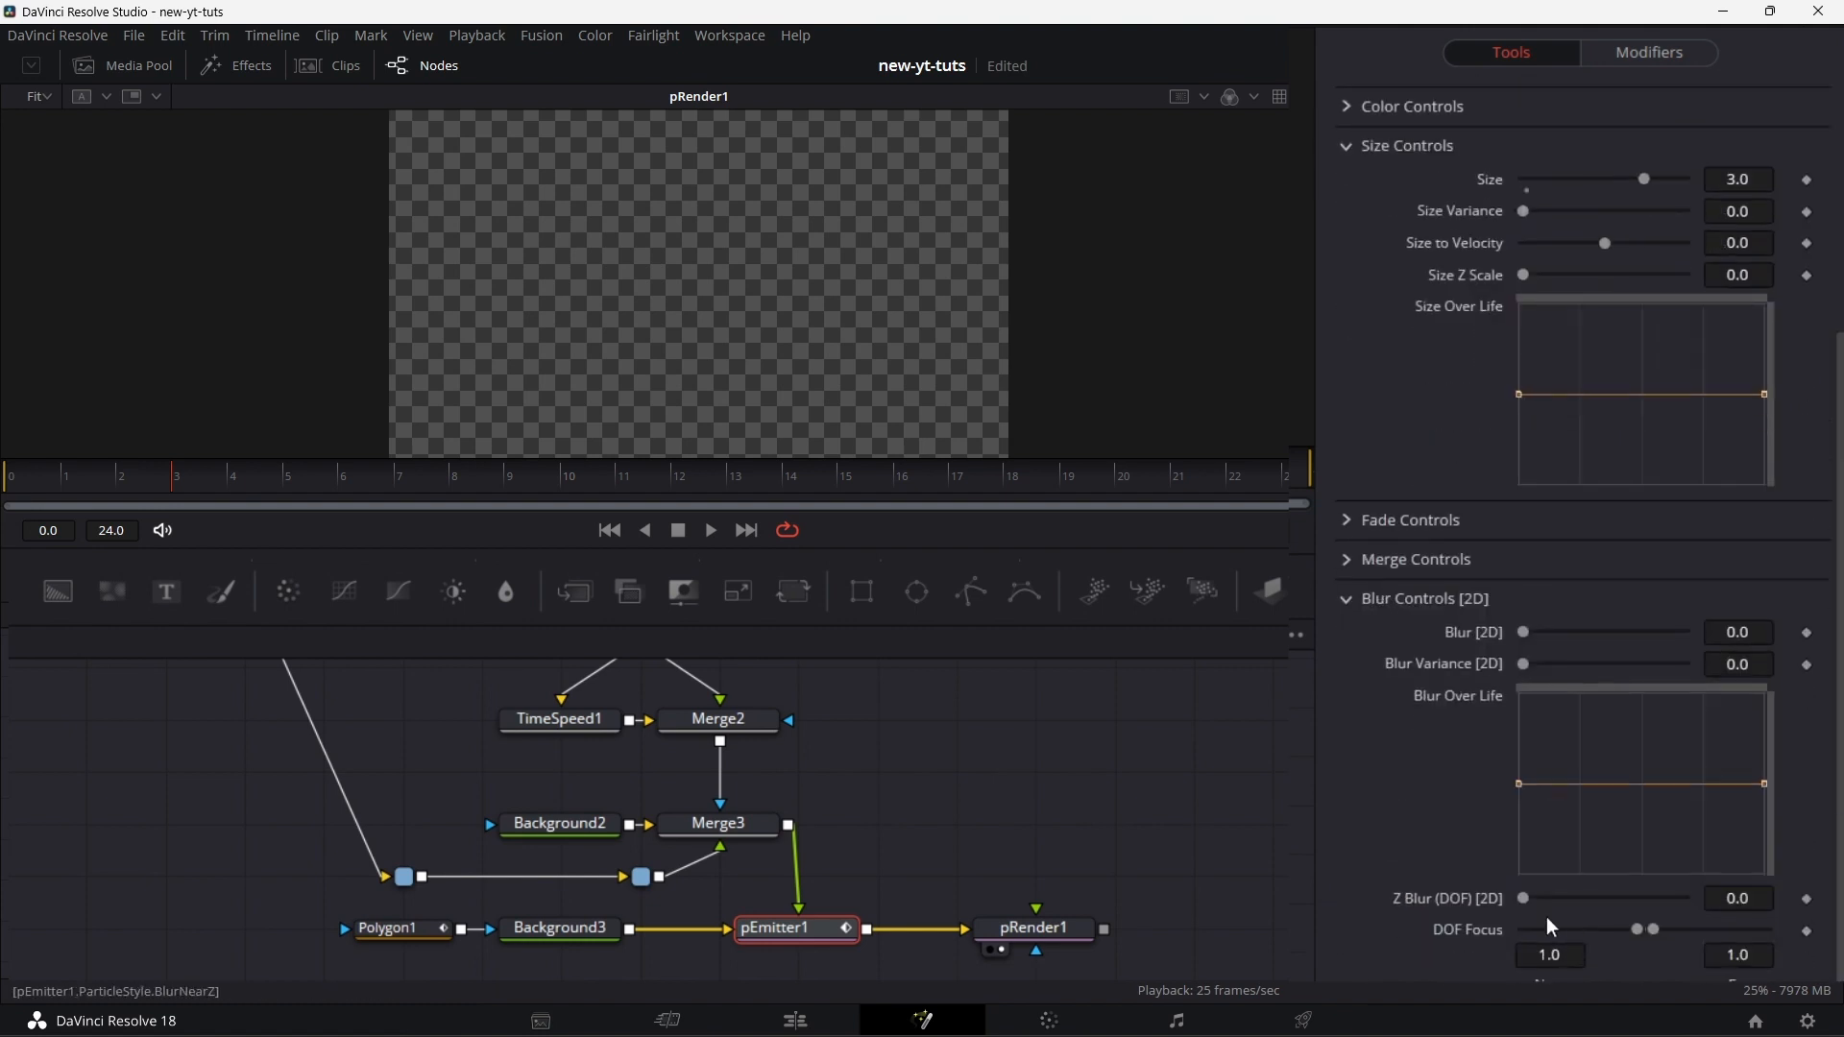
left_click_drag(1525, 897, 1667, 933)
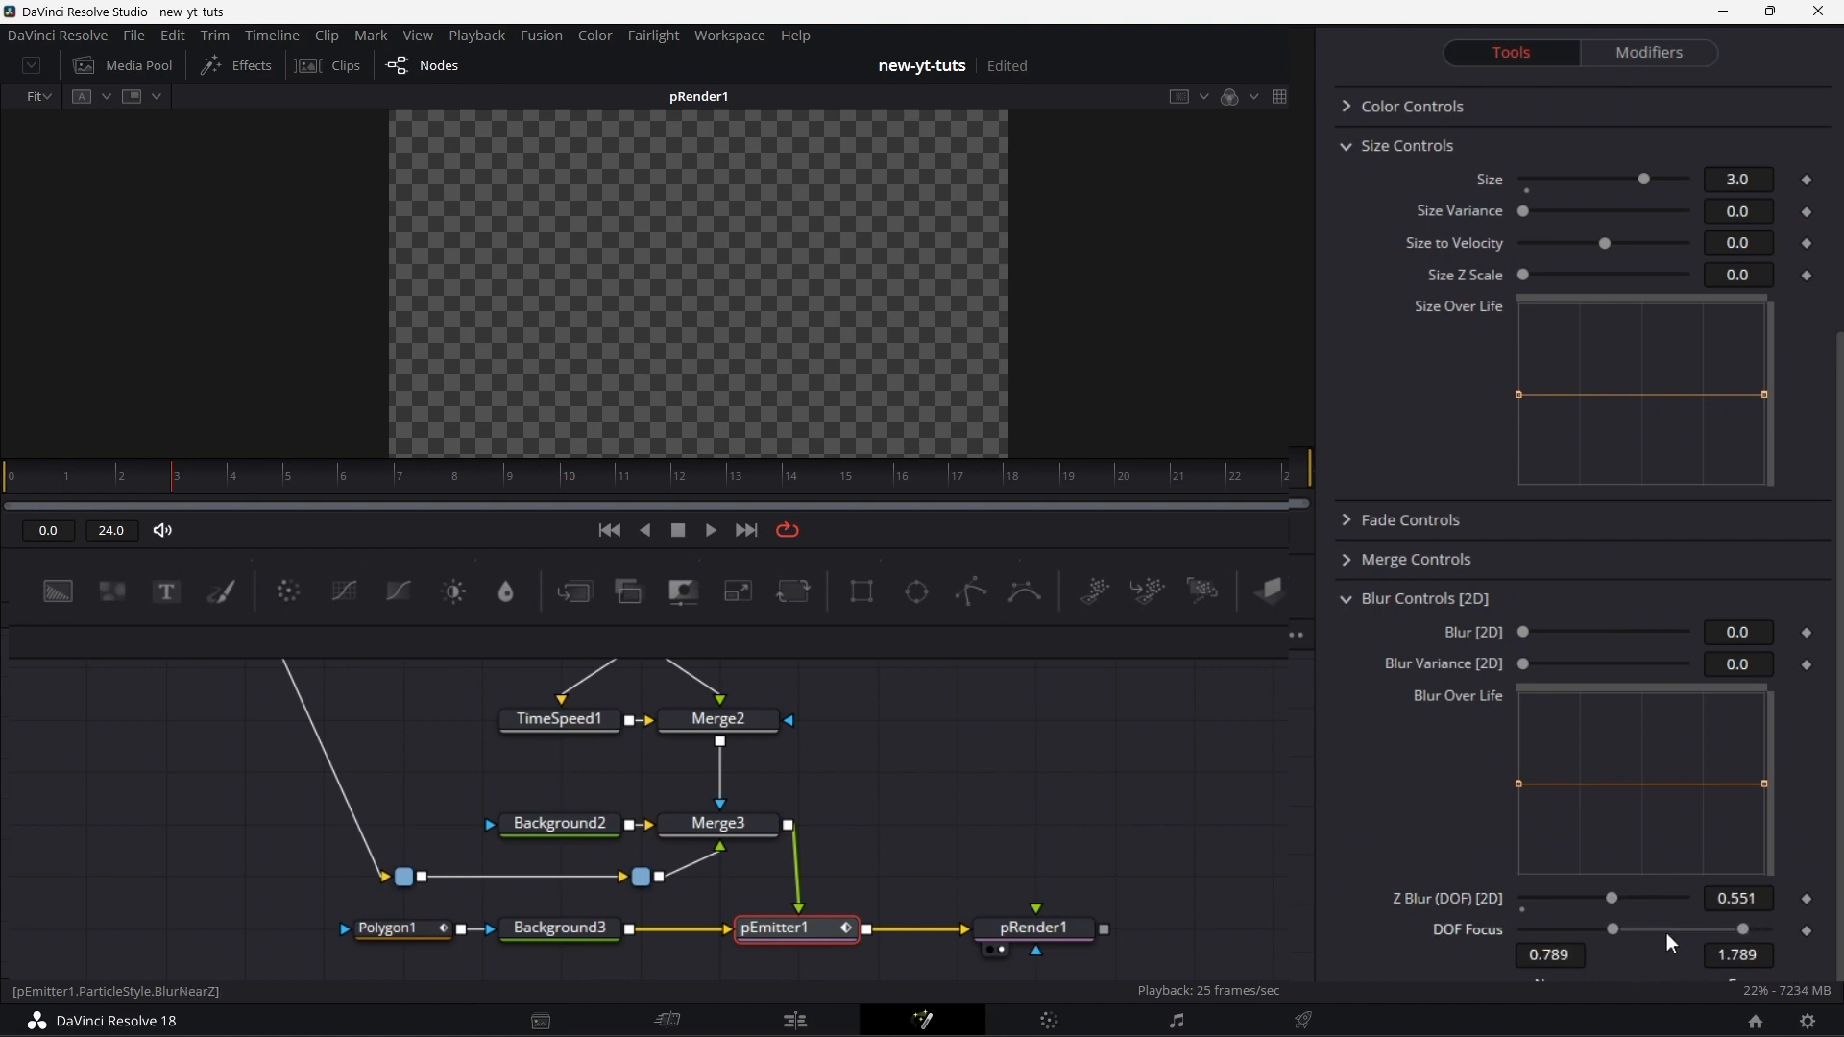
- Play the composition and go through it frame by frame to examine the depth blur on the particles
left_click(711, 531)
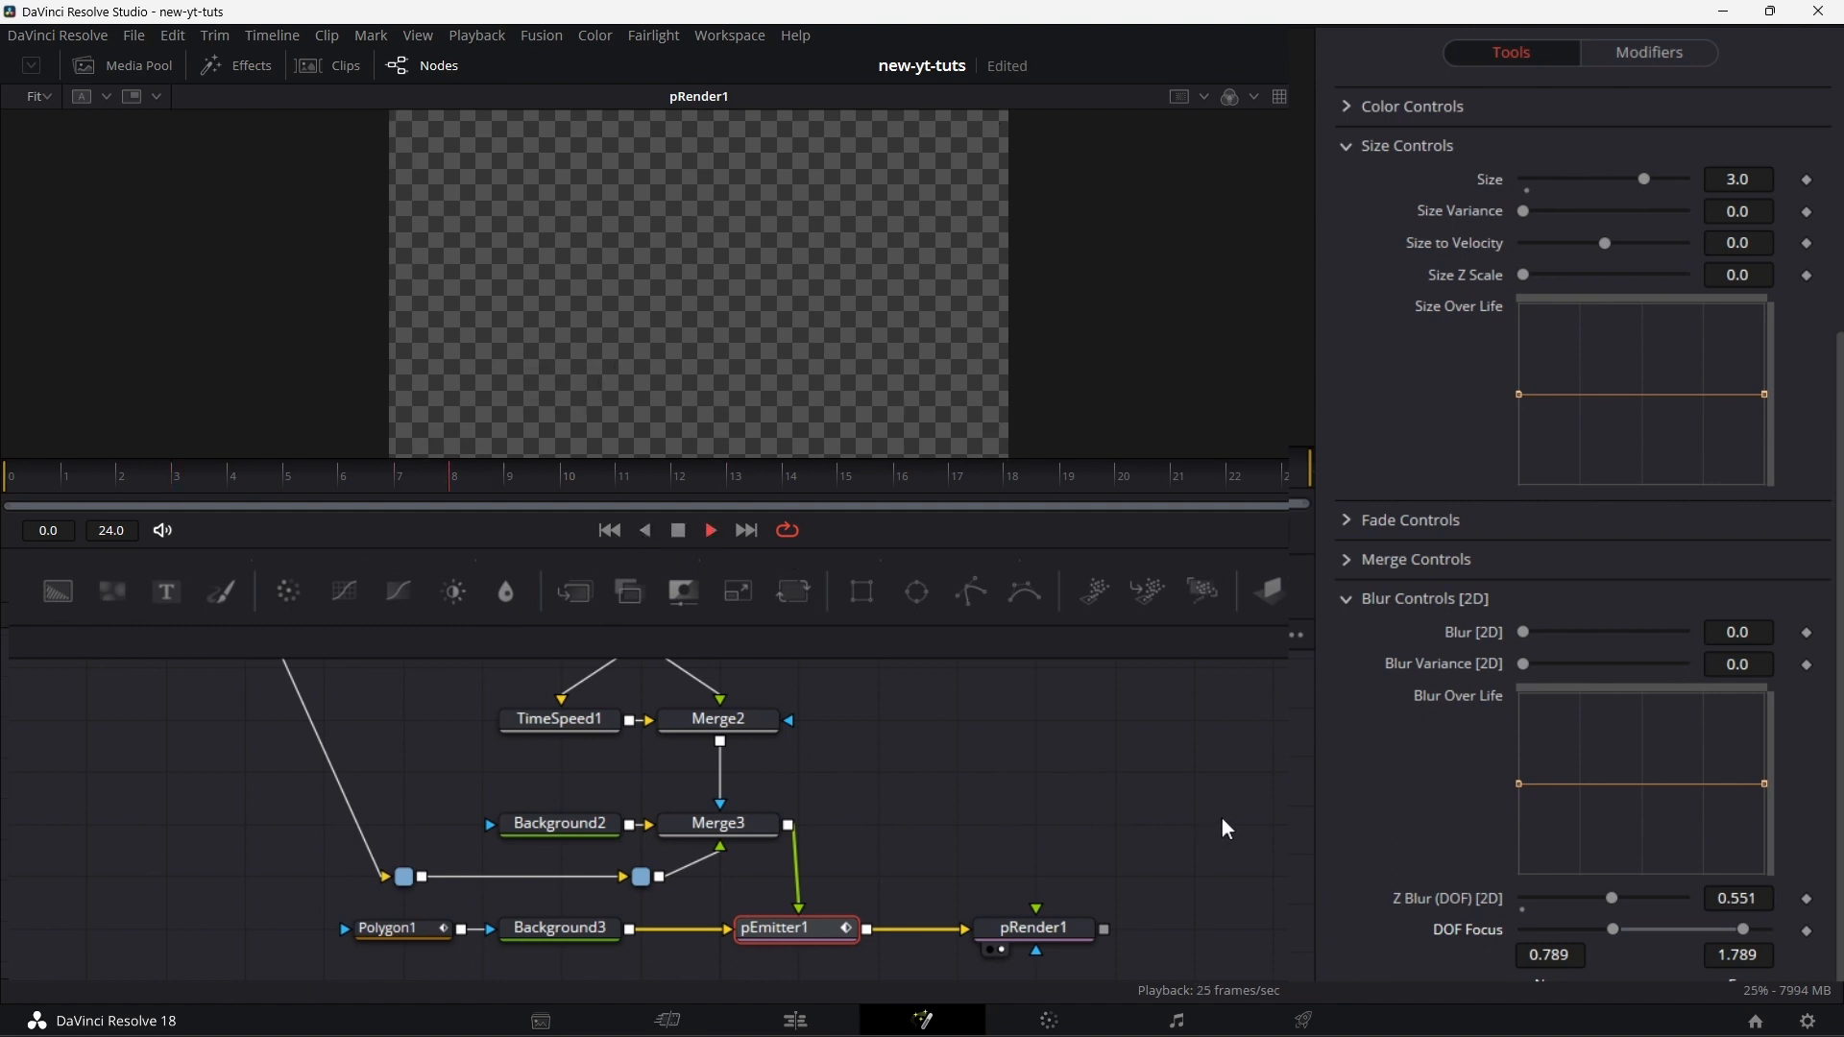
left_click(678, 530)
key("Right")
key("Right")
key("Right")
key("Right")
key("Right")
key("Right")
key("Right")
key("Right")
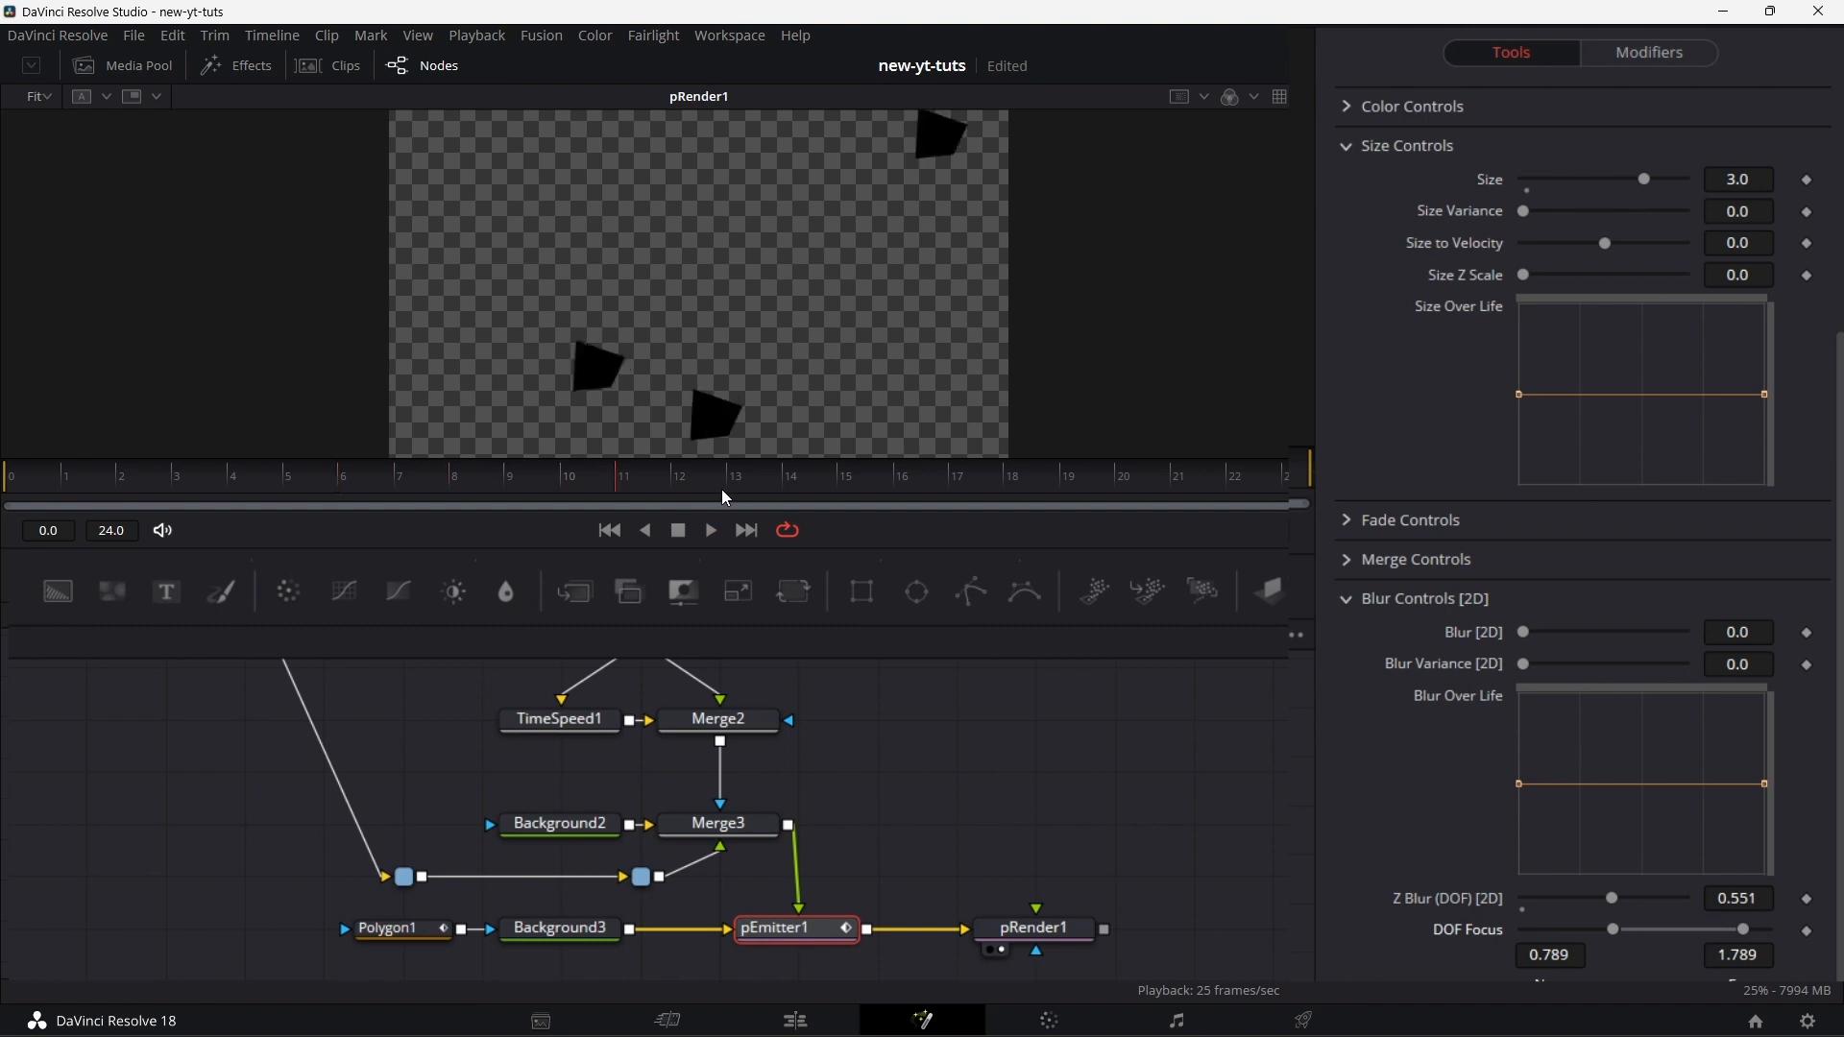
key("Right")
key("Right")
key("Right")
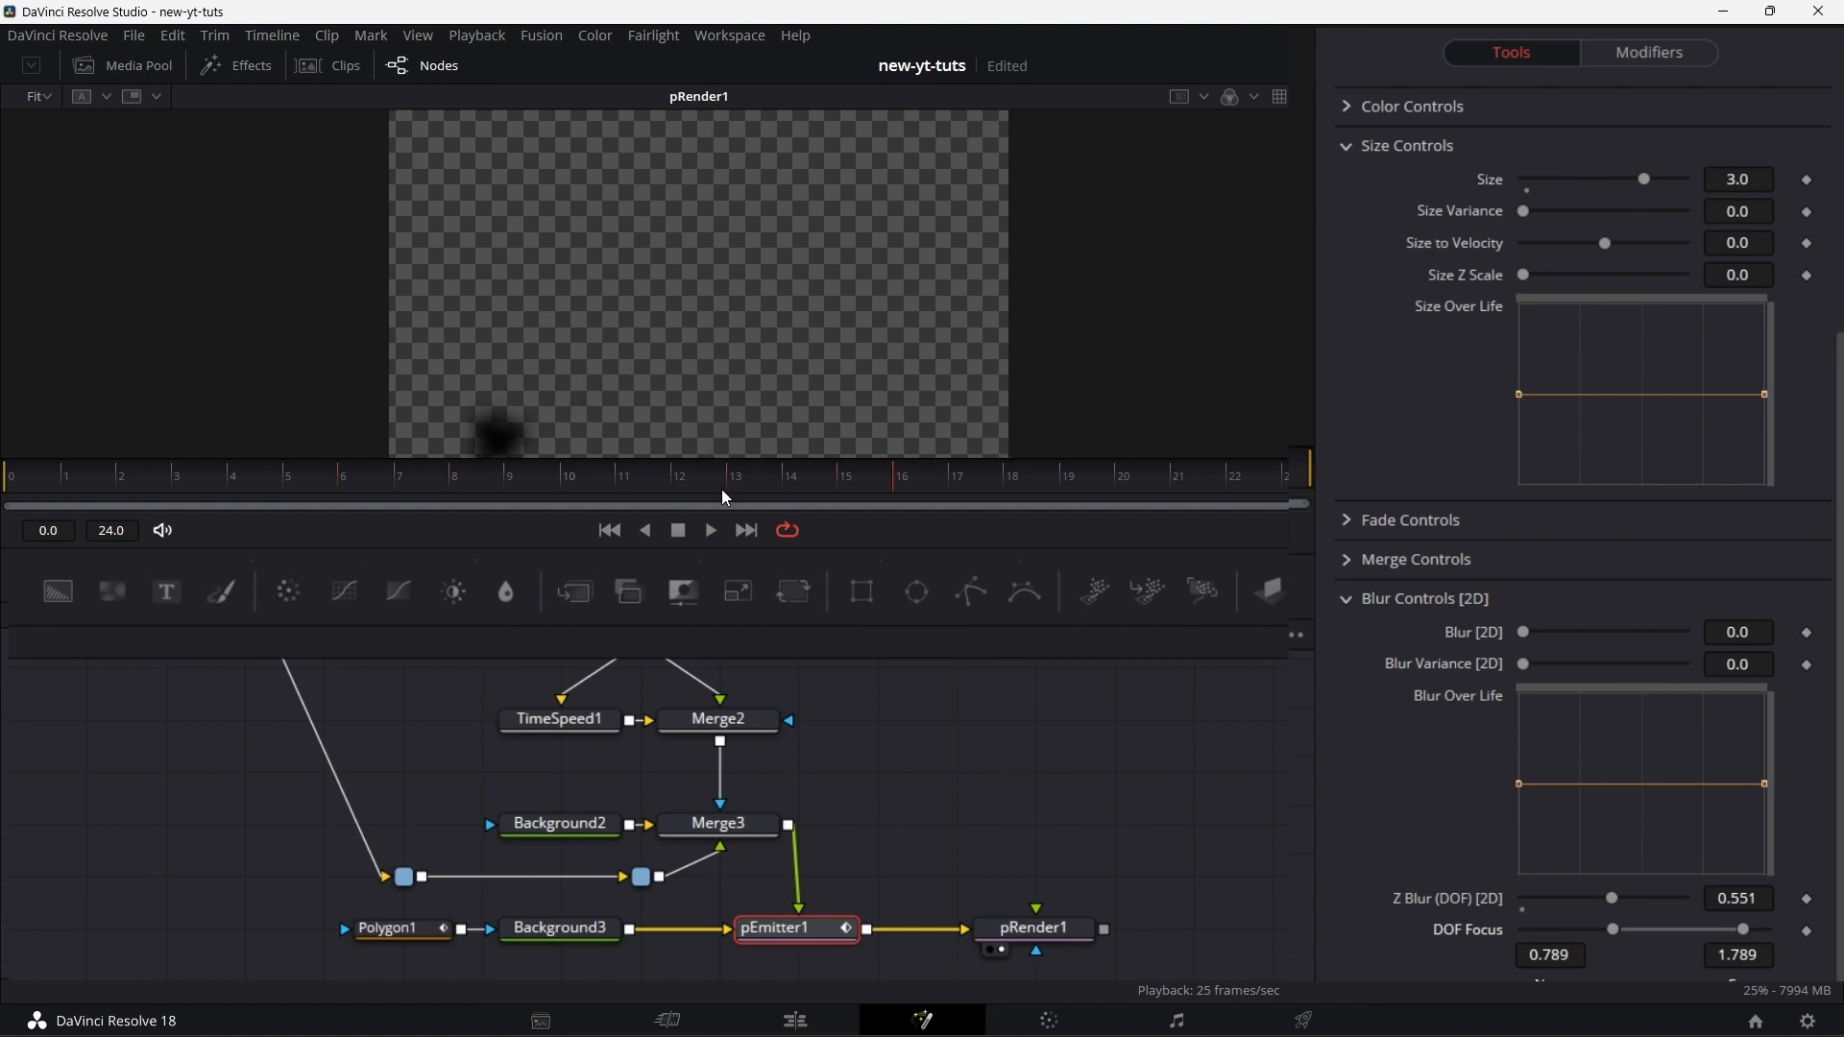
- Move pRender1 further away from pEmitter1 and insert a pTurbulence node between them
left_click(1056, 927)
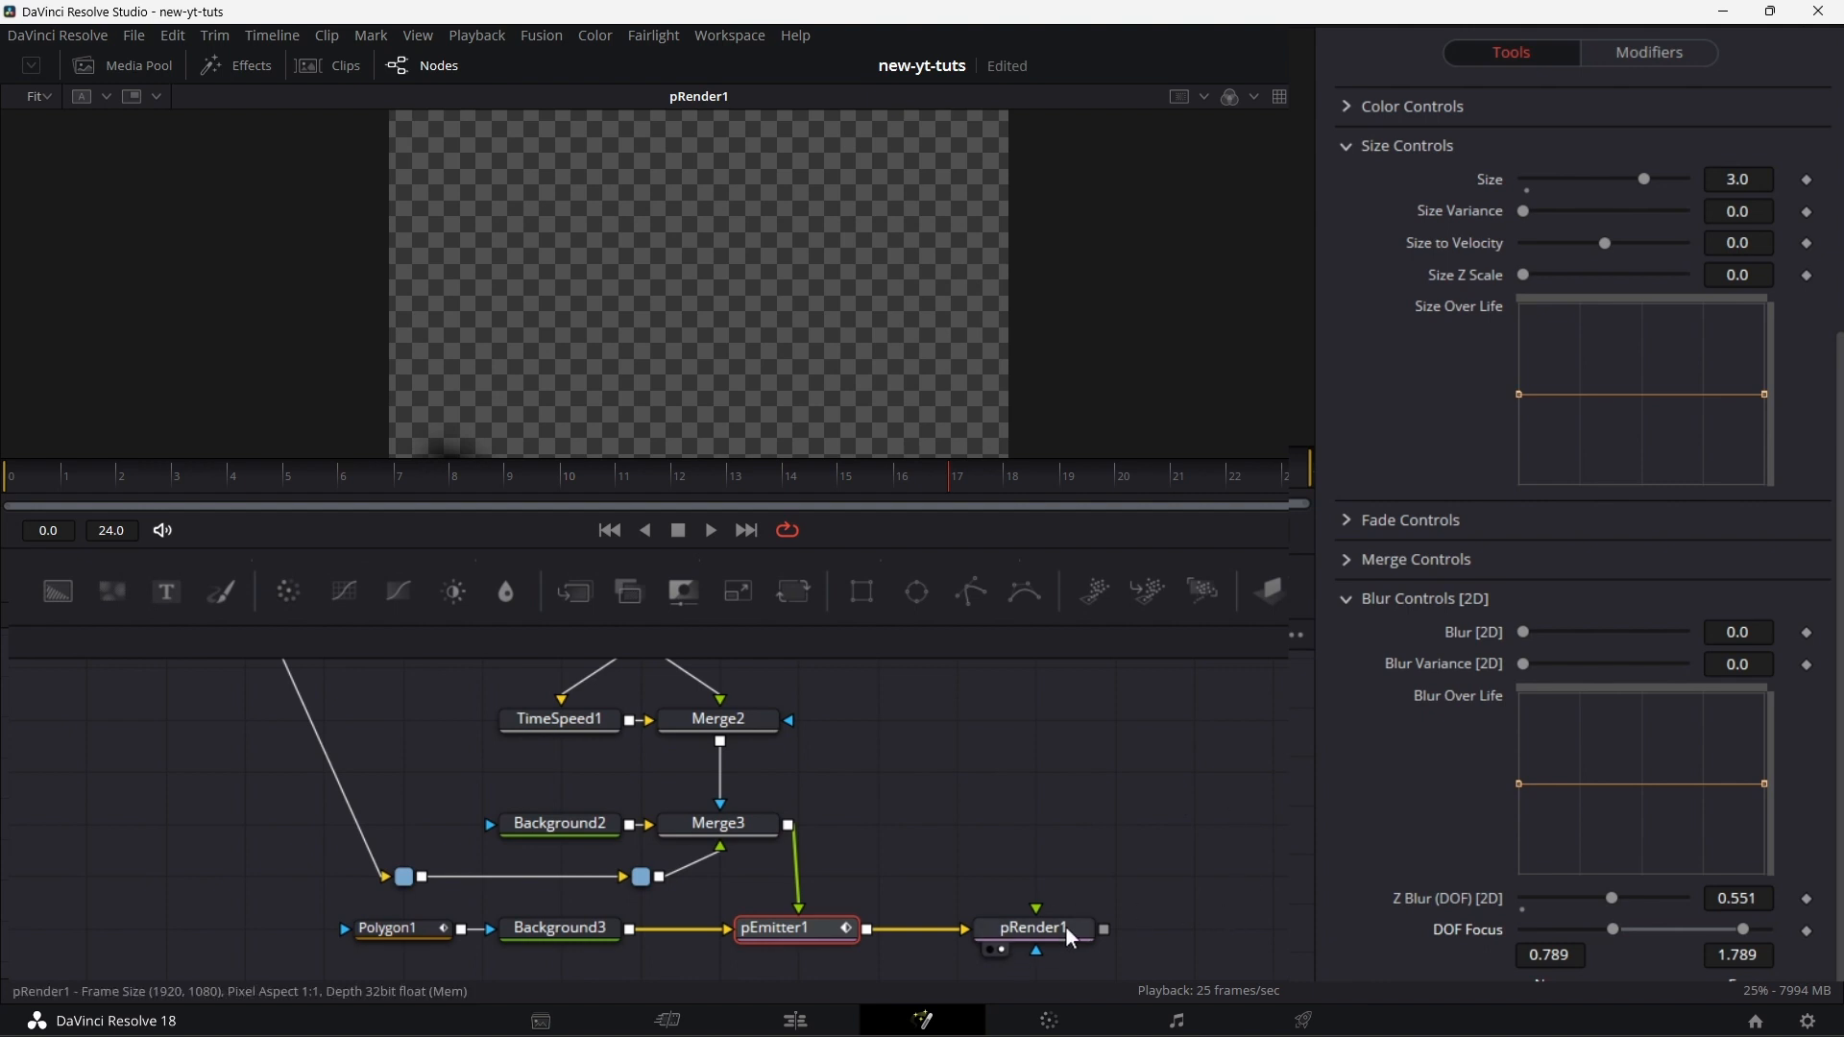
key("Delete")
left_click(828, 929)
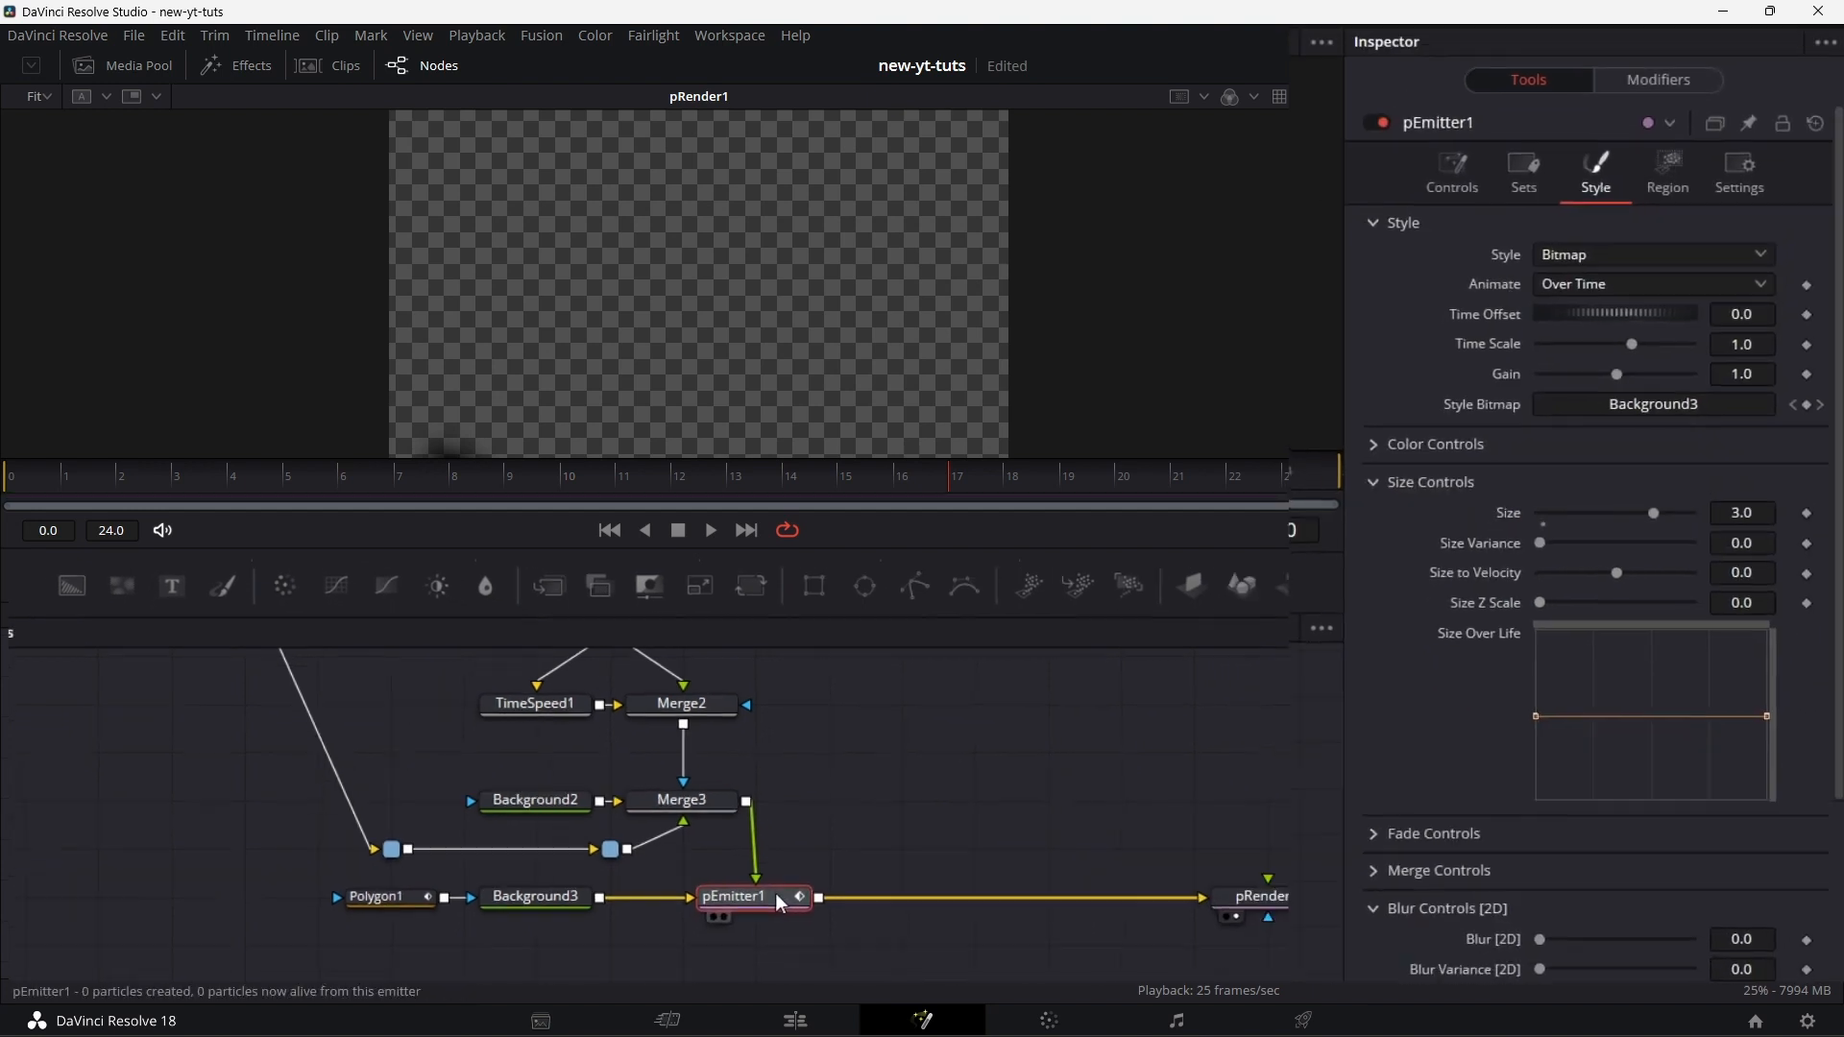
key("ctrl+space")
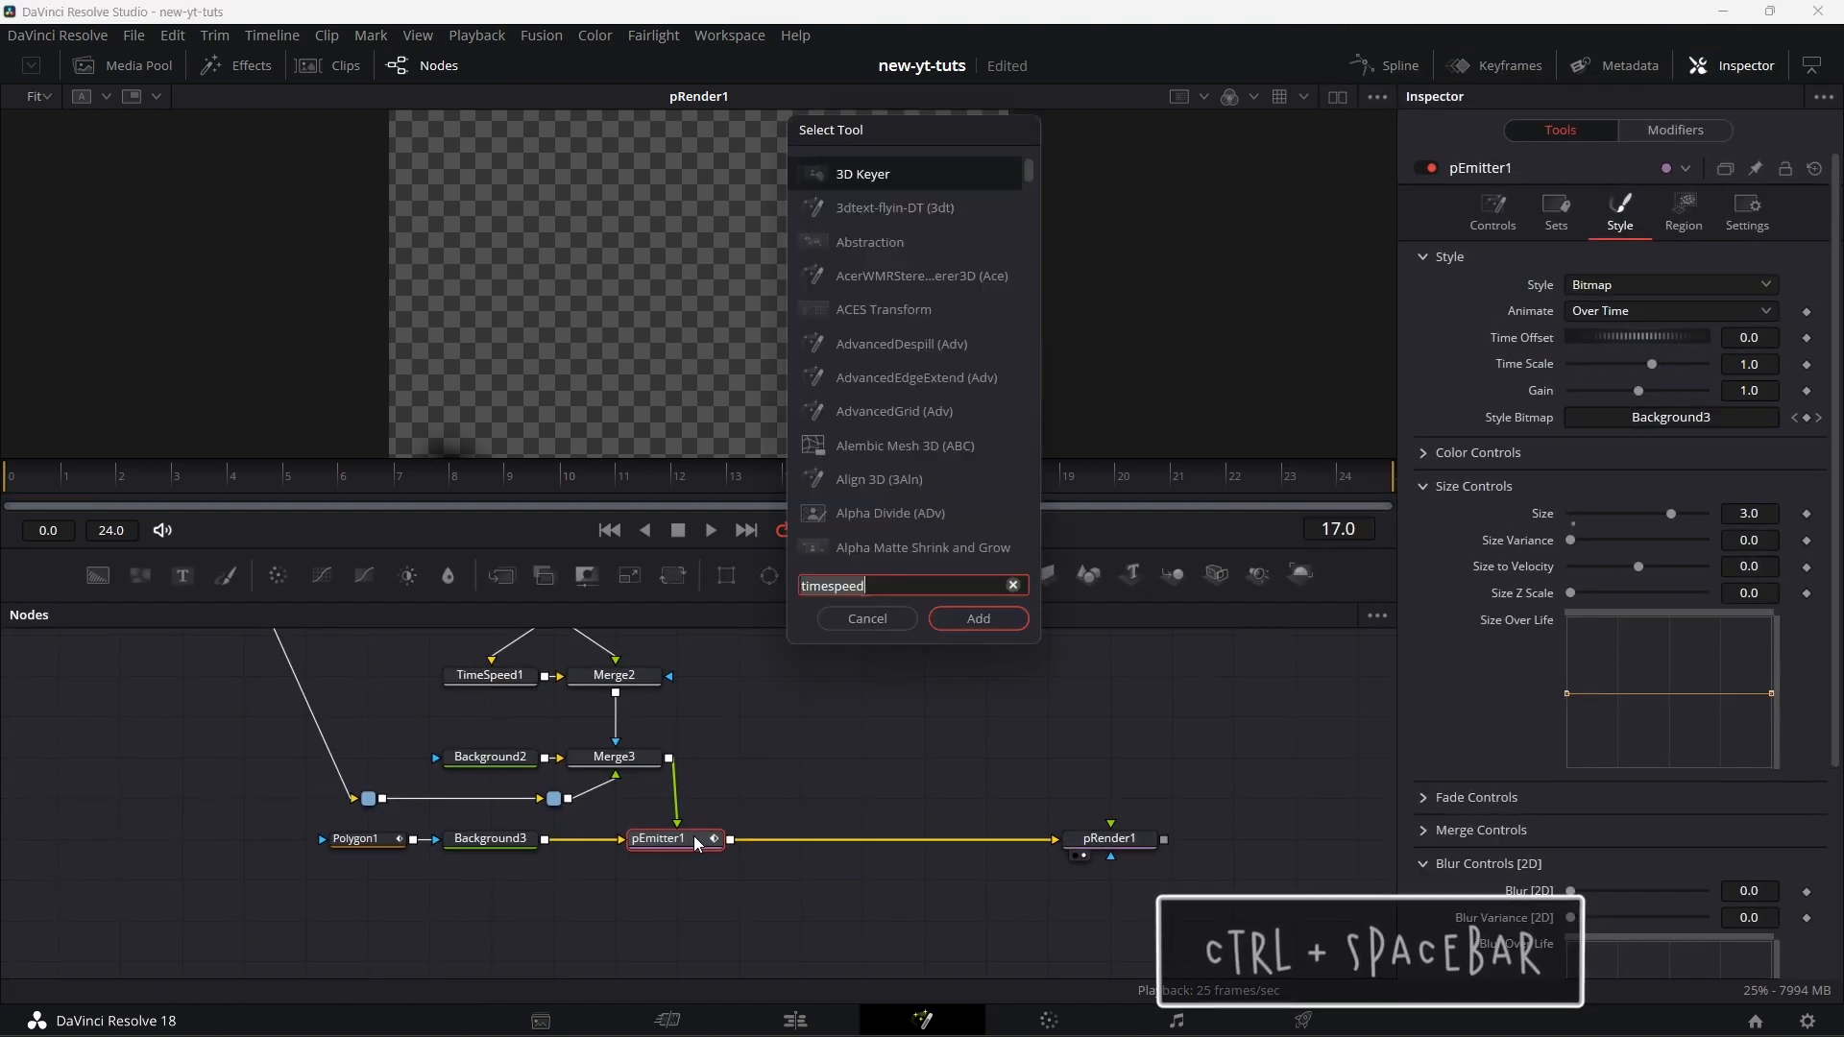
type("ptur")
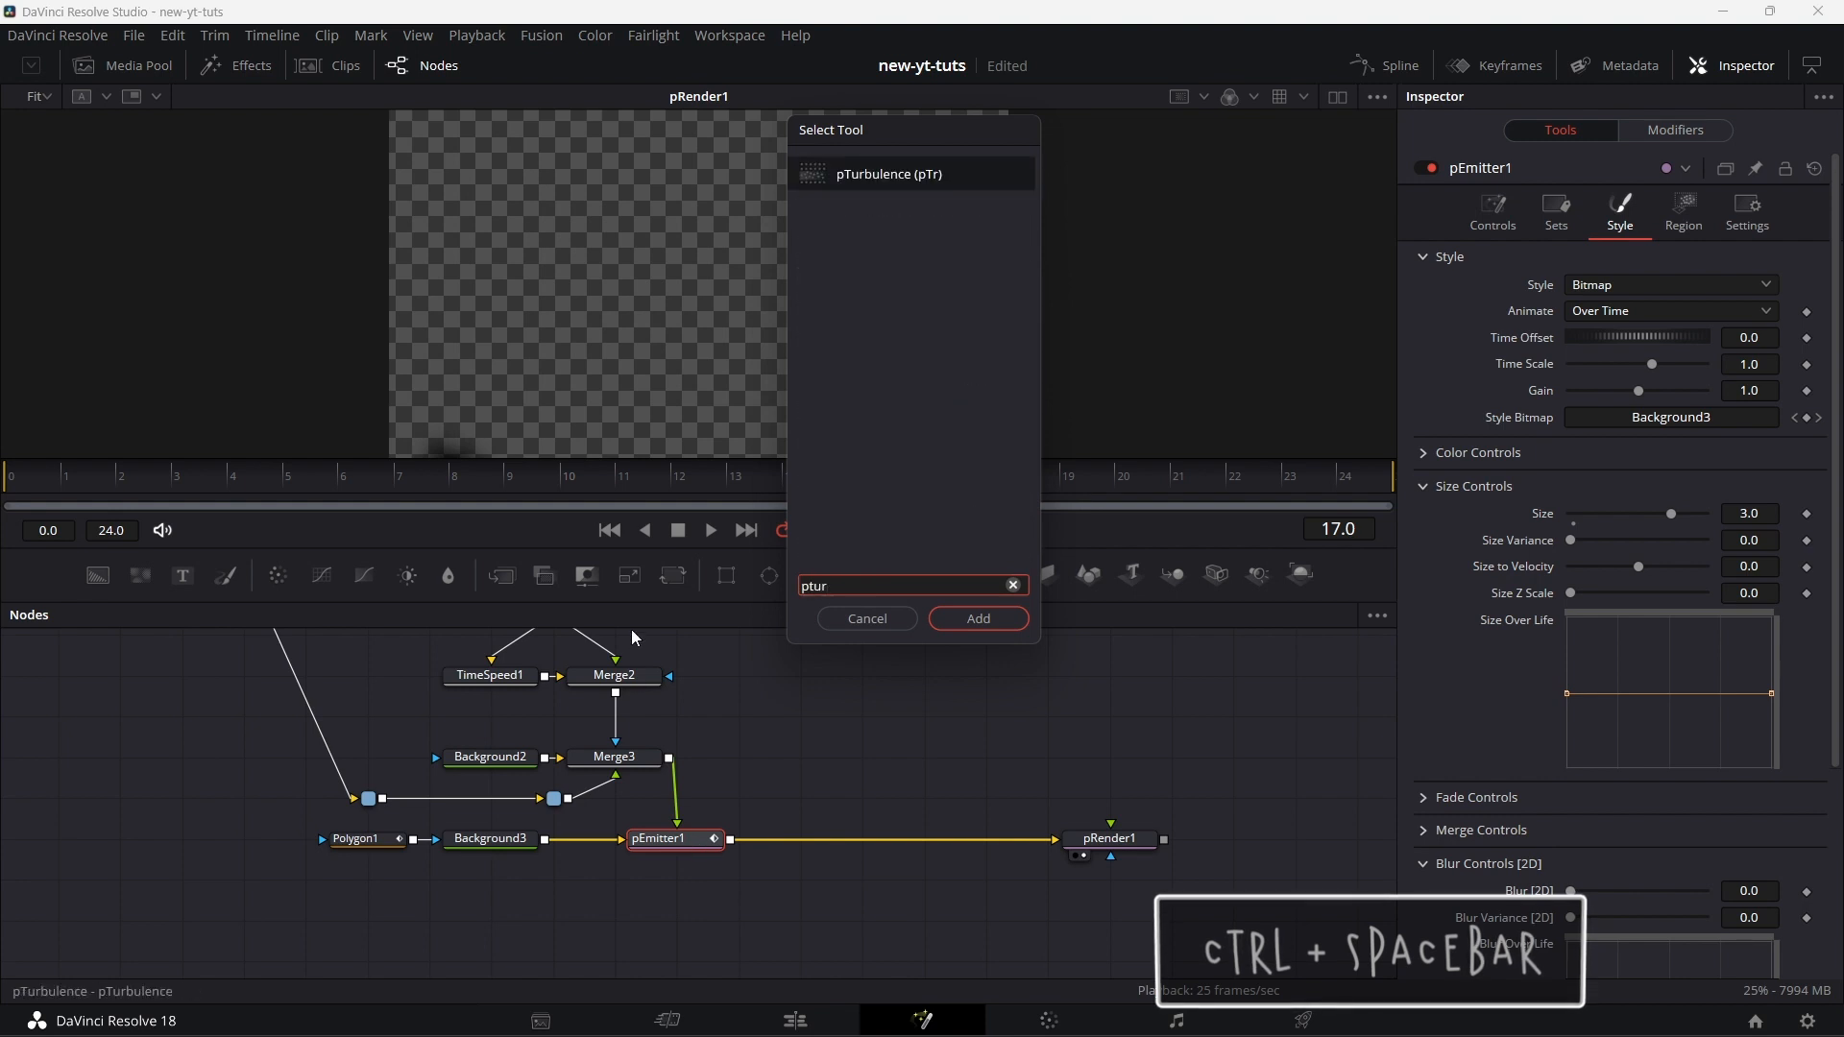
left_click(971, 618)
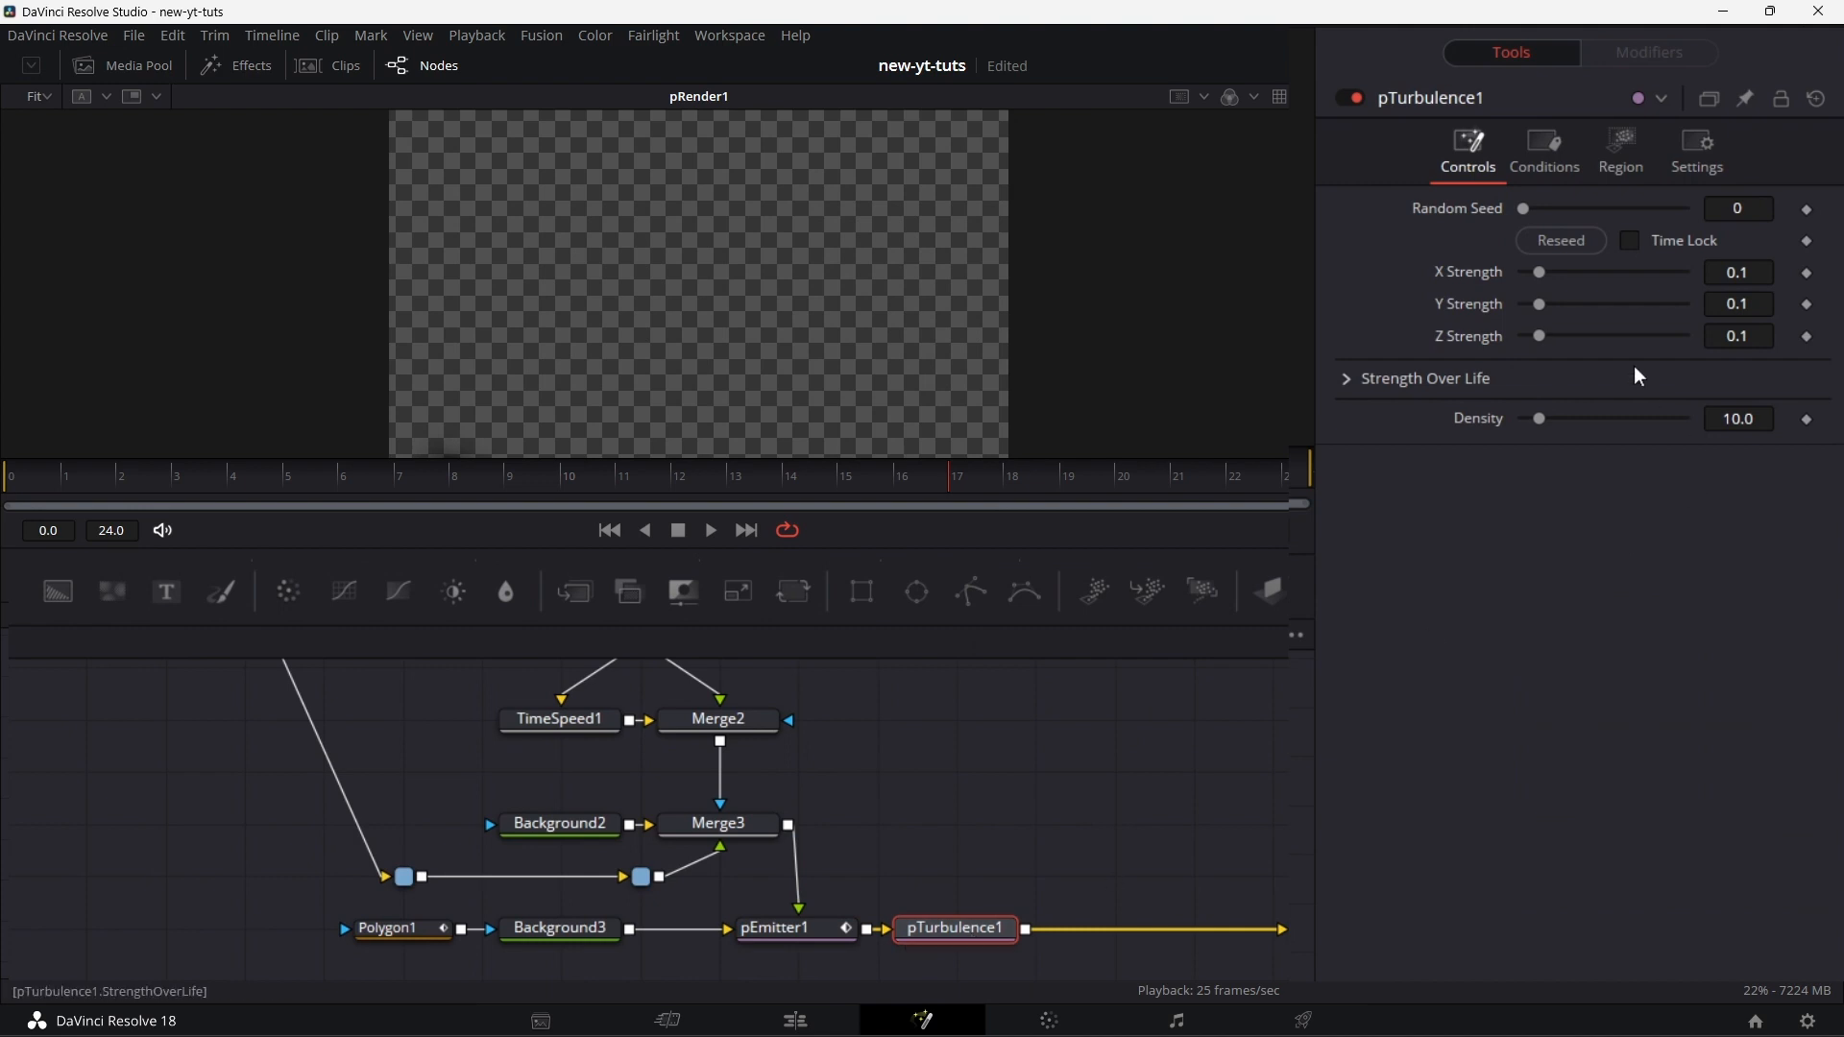
- Set pTurbulence1's X Strength to 0.394 and Y Strength to 1.0 while previewing the playback
left_click_drag(1540, 274, 1620, 303)
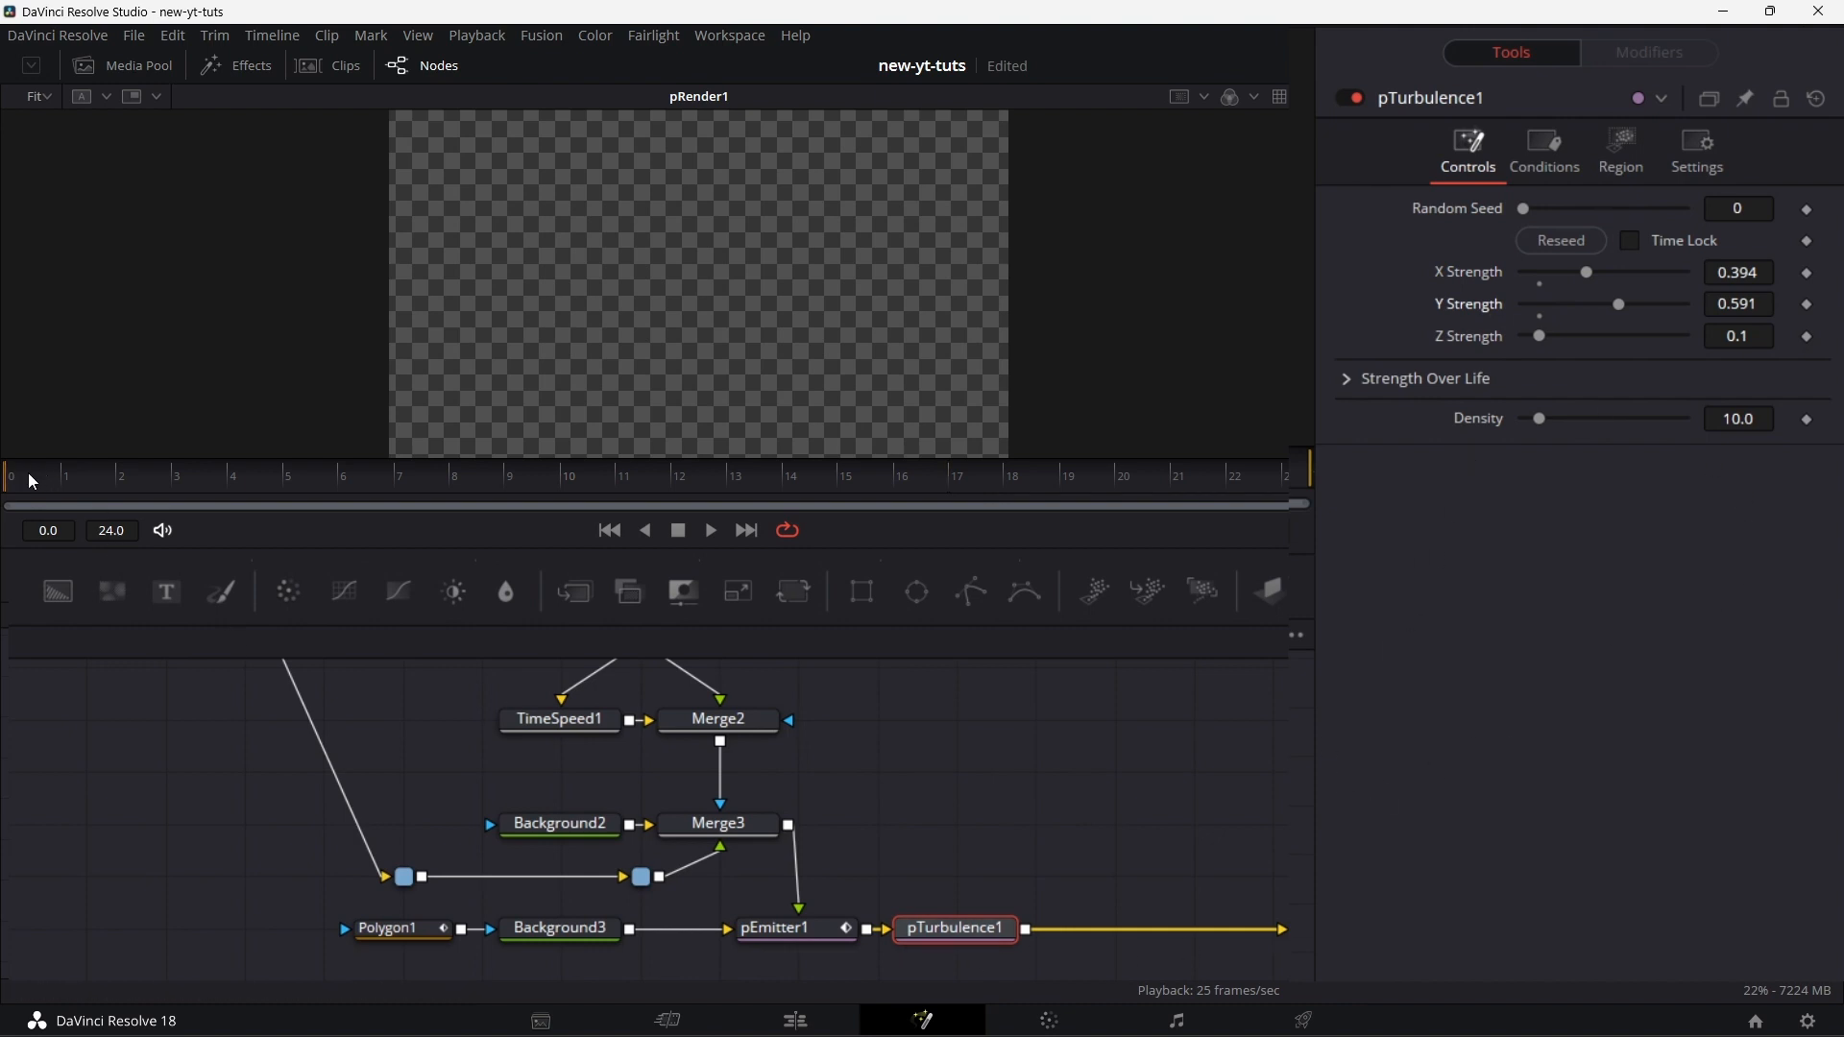
left_click(713, 531)
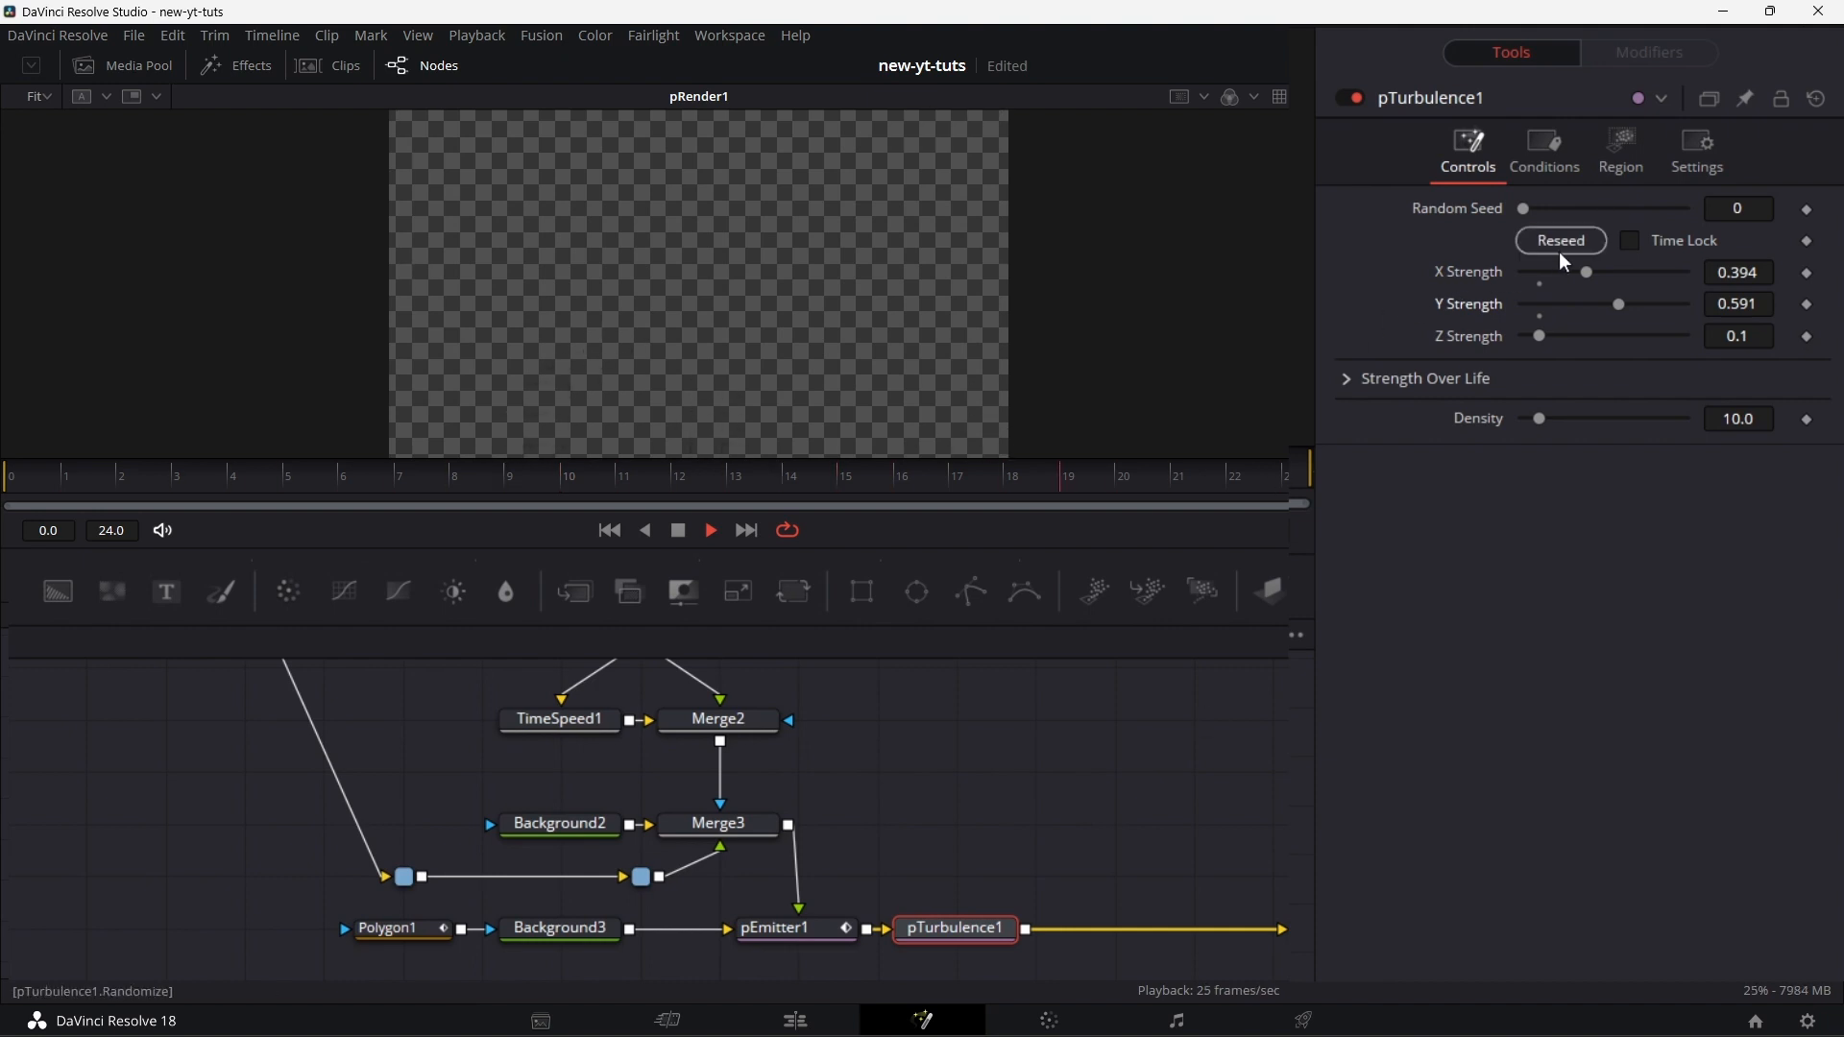
left_click_drag(1620, 304, 1690, 304)
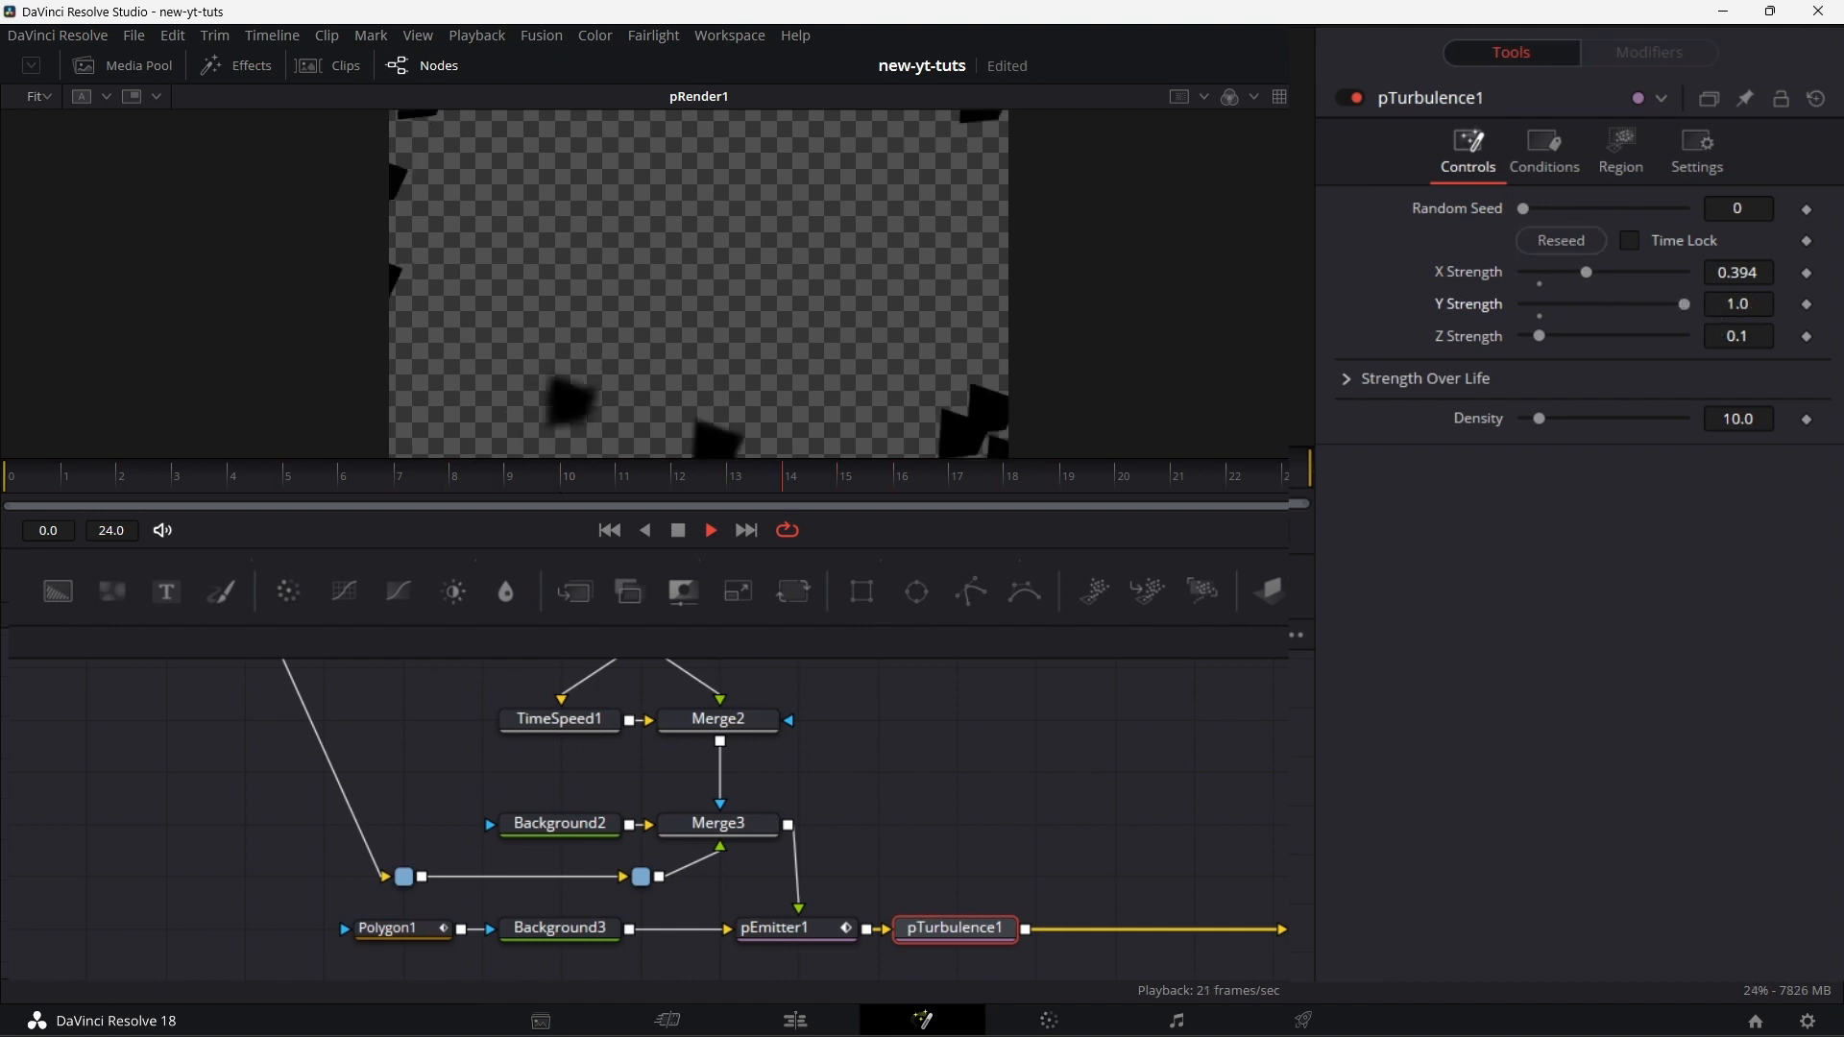
- Stop playback and set pEmitter1's Rotation Z to 30 and its Rotation Z Variance to 60
left_click(799, 932)
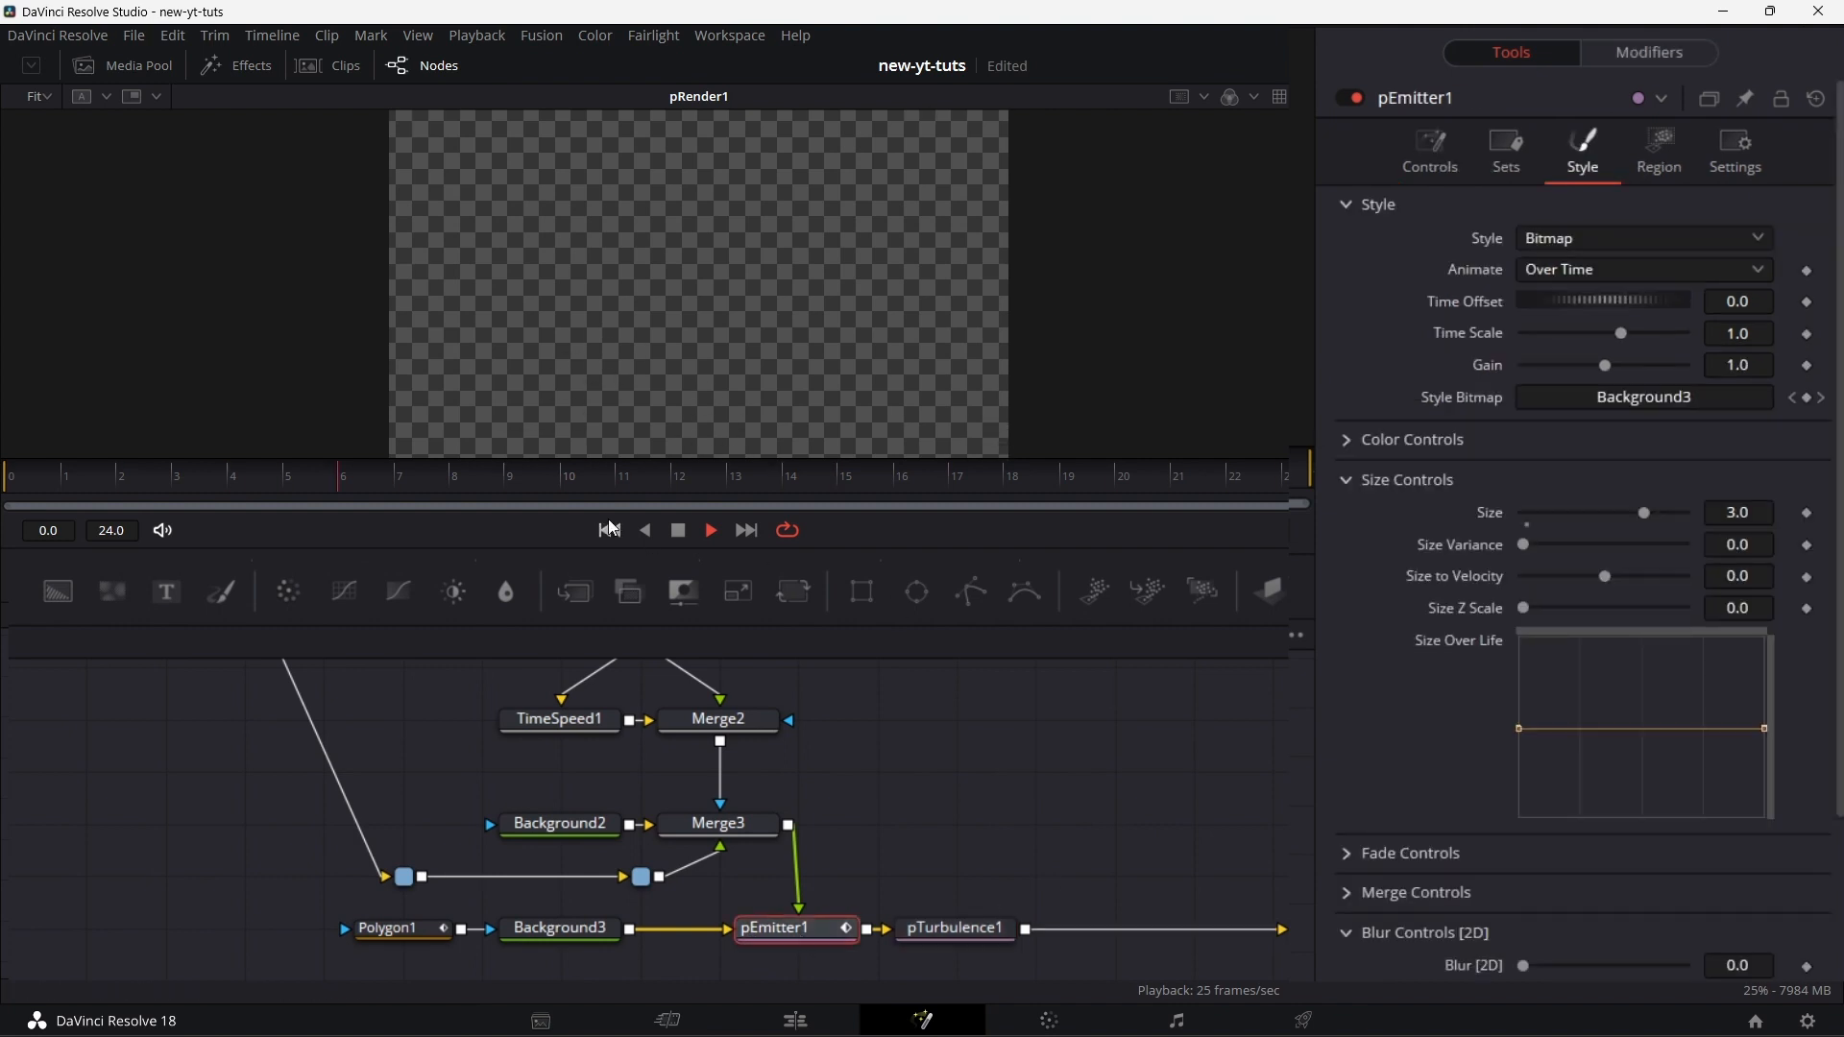
left_click(679, 530)
left_click(1445, 165)
left_click(1345, 853)
scroll(1494, 922, "down", 1)
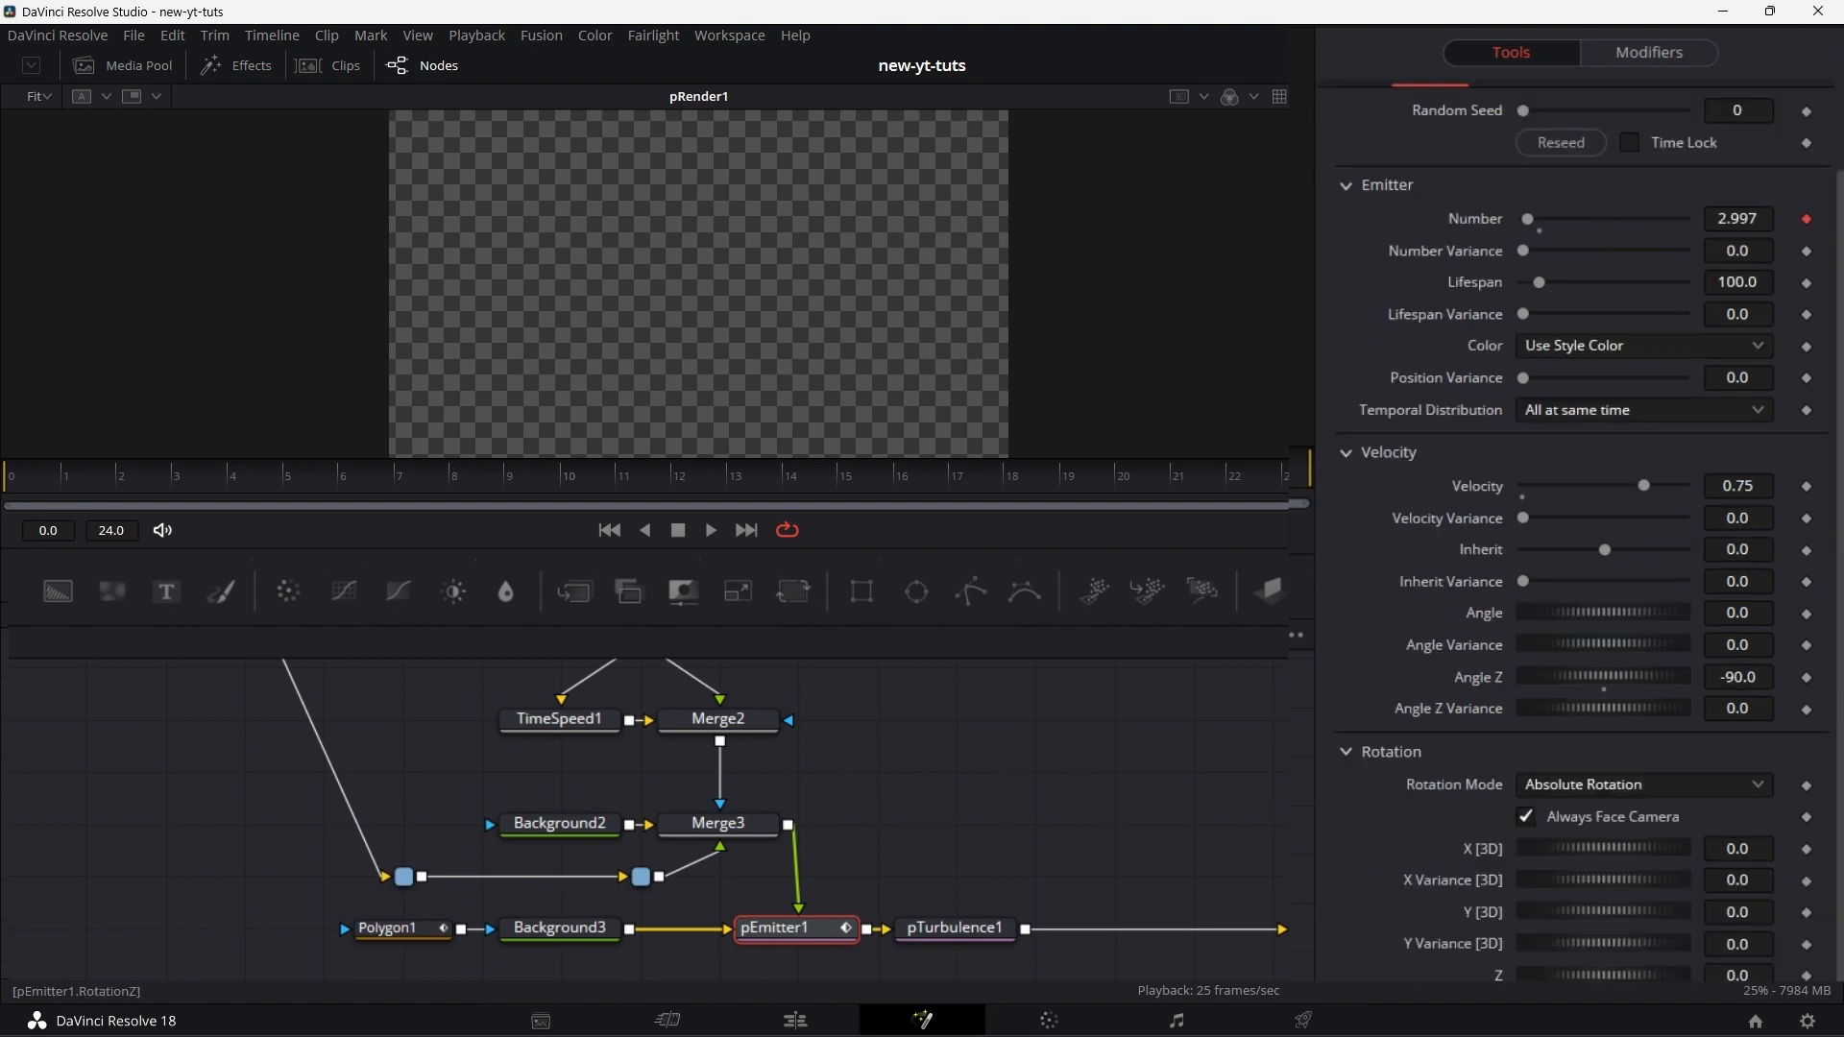
scroll(1500, 922, "down", 1)
type("30")
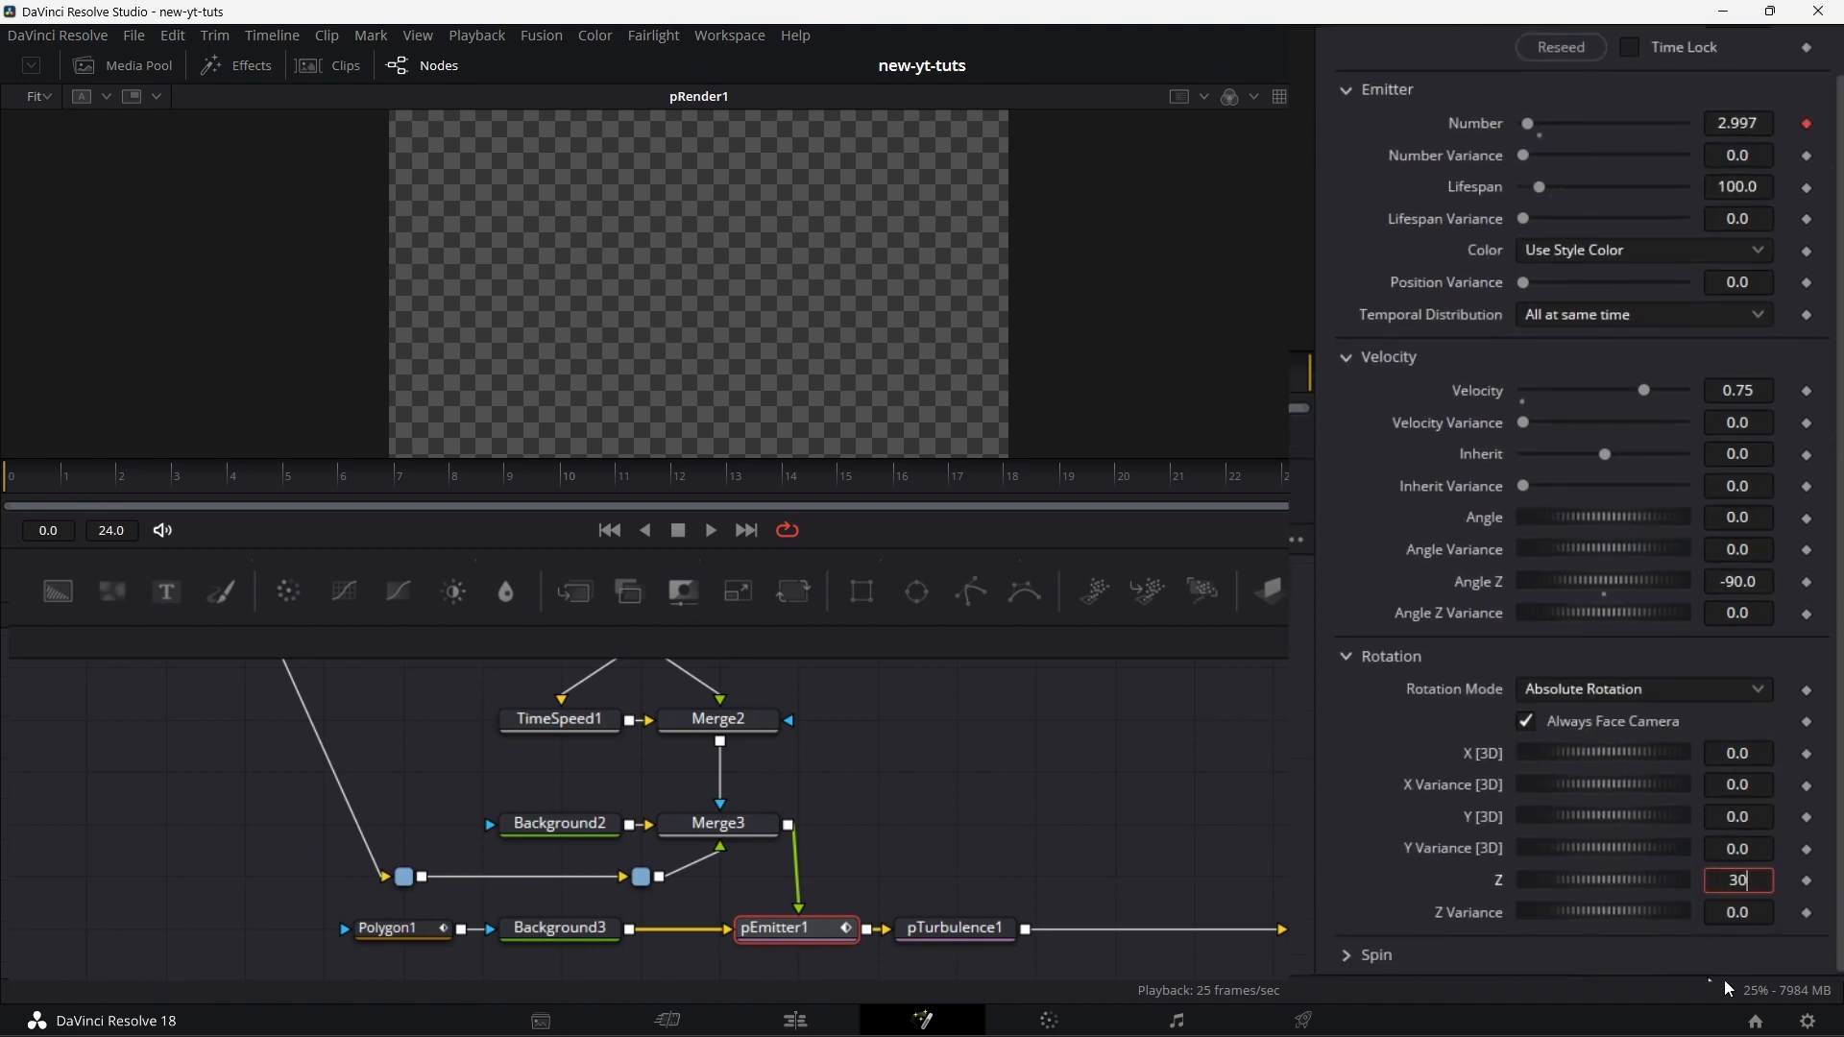
left_click(1754, 913)
type("60")
key("Return")
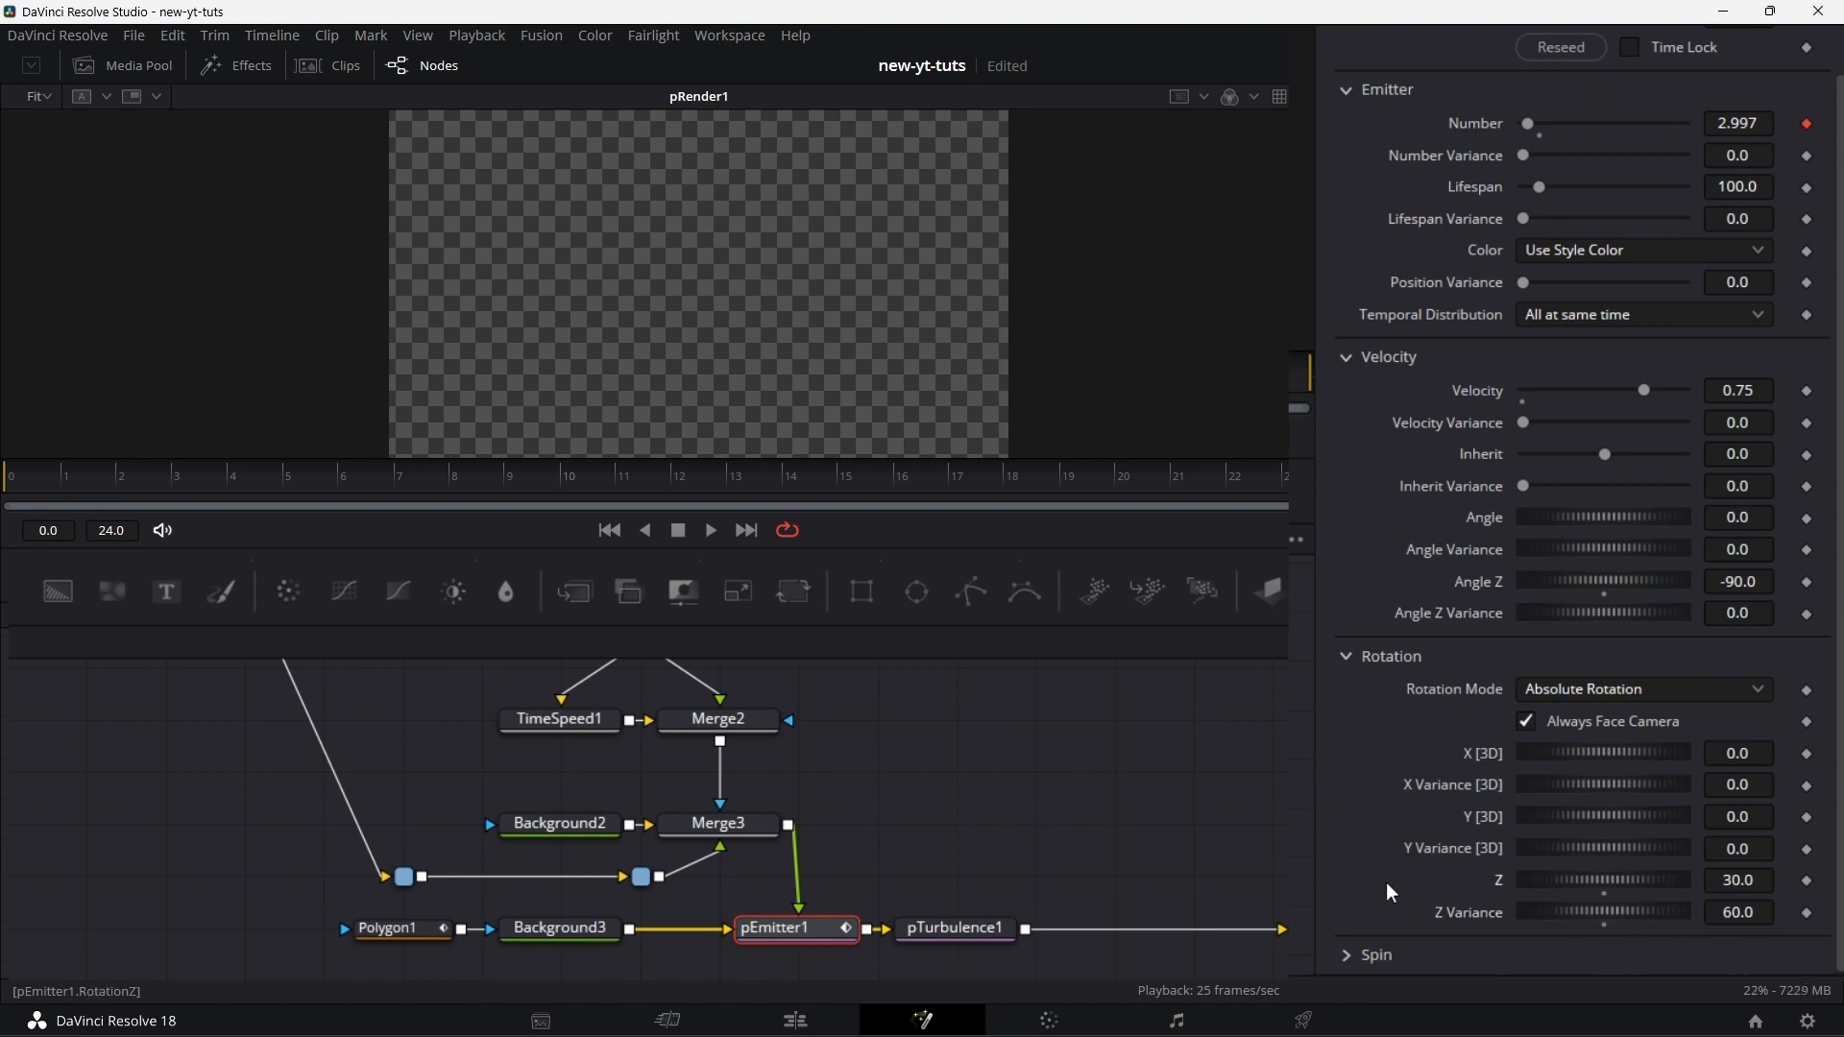
- Set pEmitter1's Spin Z to 15 and its Spin Z Variance to 60, and preview the playback
left_click(1354, 956)
scroll(1390, 907, "down", 2)
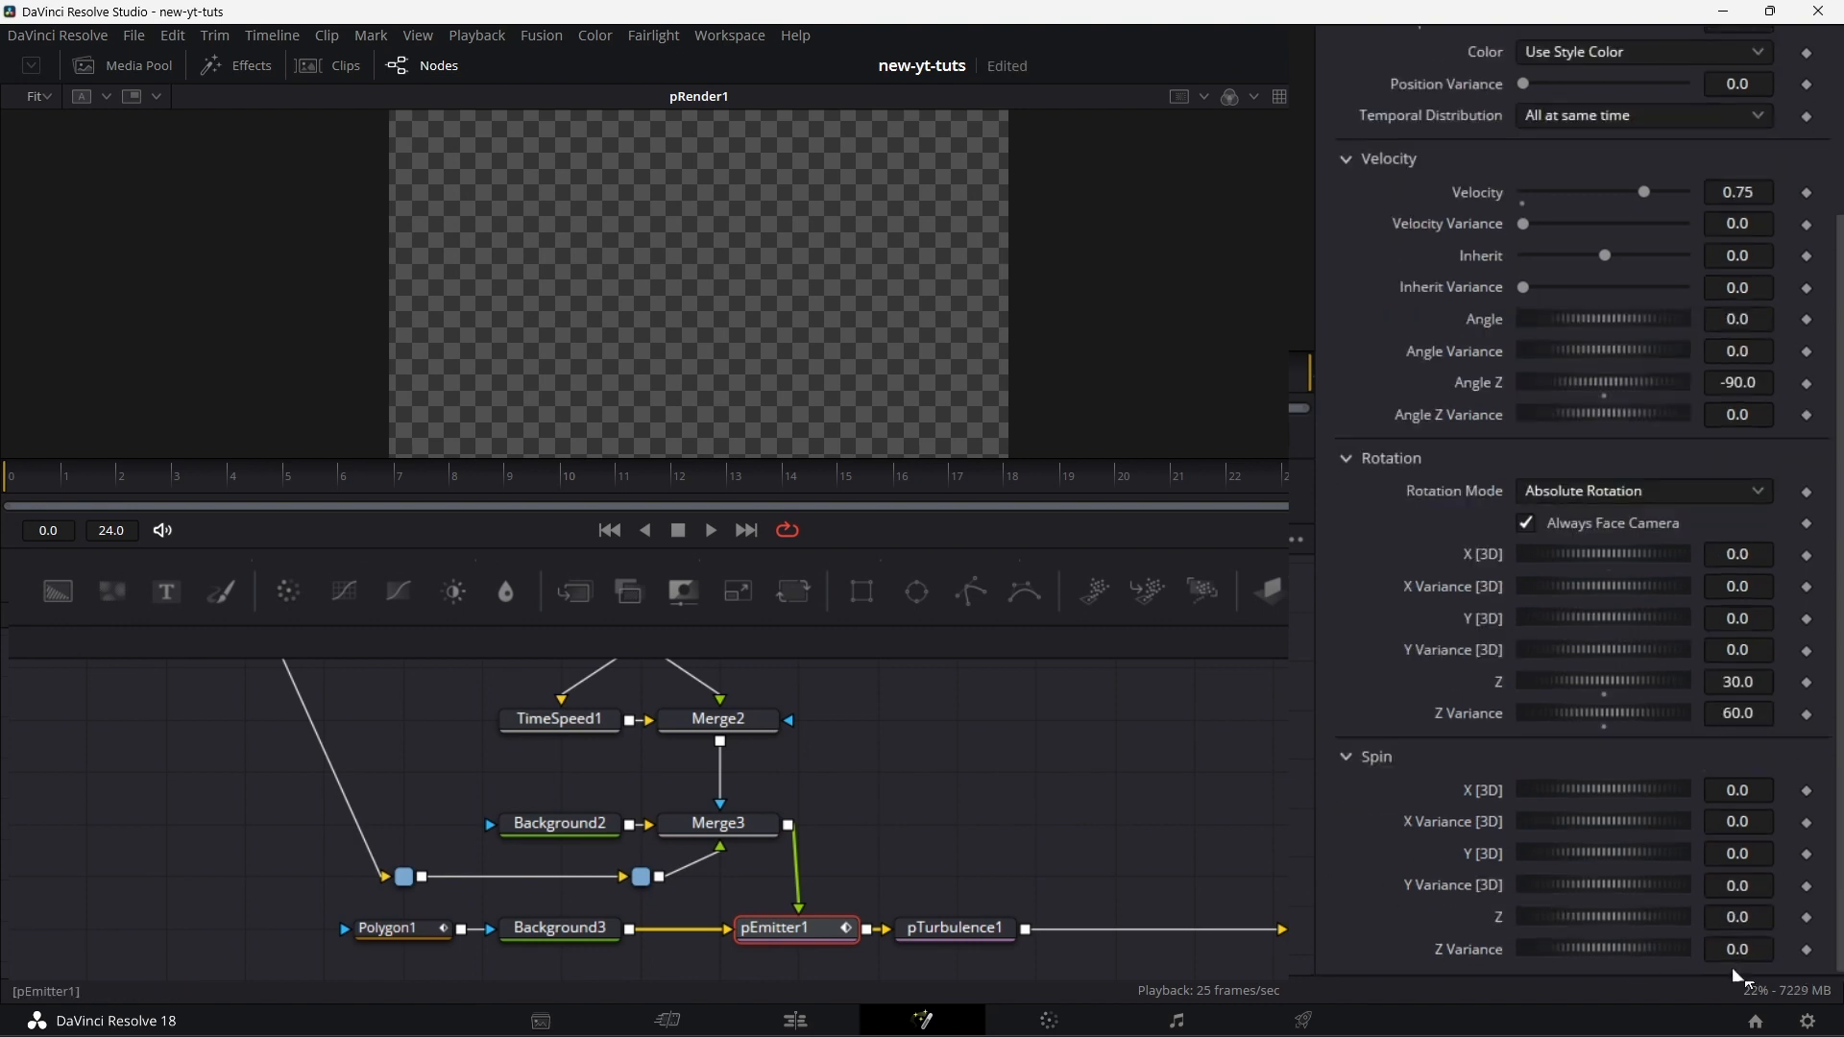
left_click(1760, 918)
type("15")
key("Return")
left_click(1760, 949)
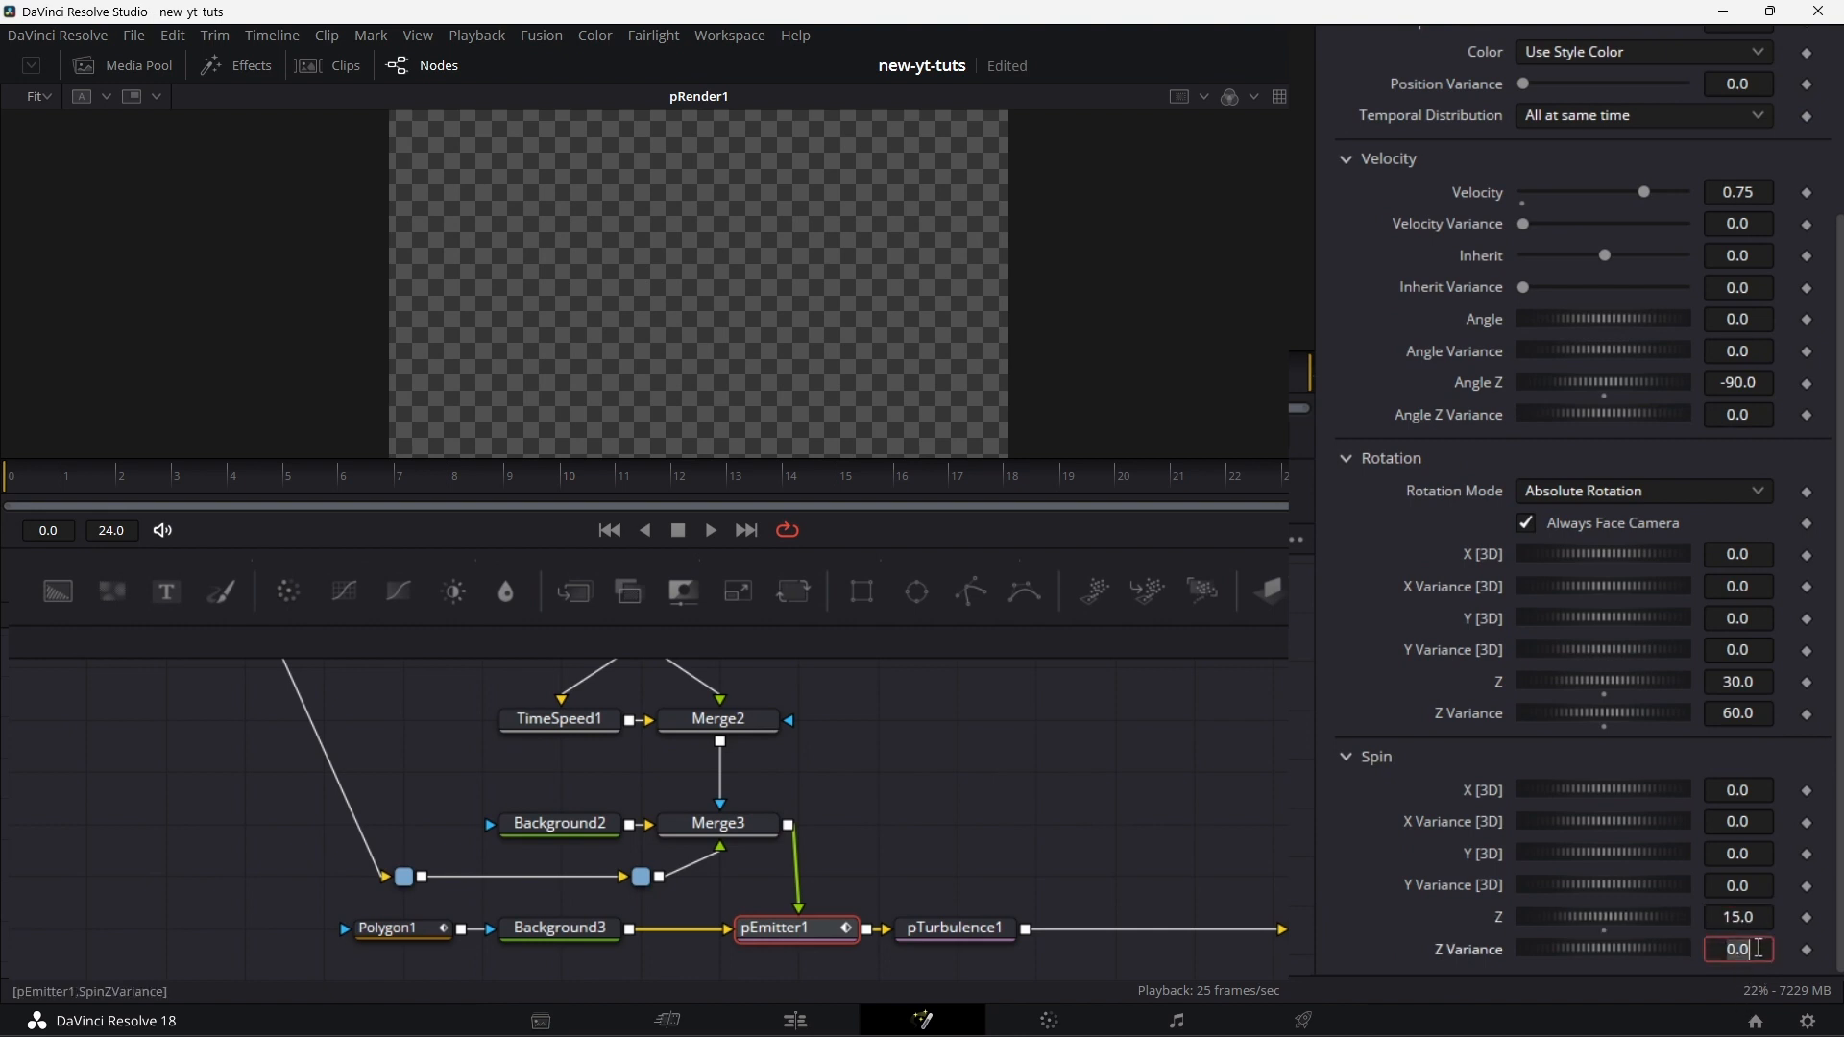
type("60")
key("Return")
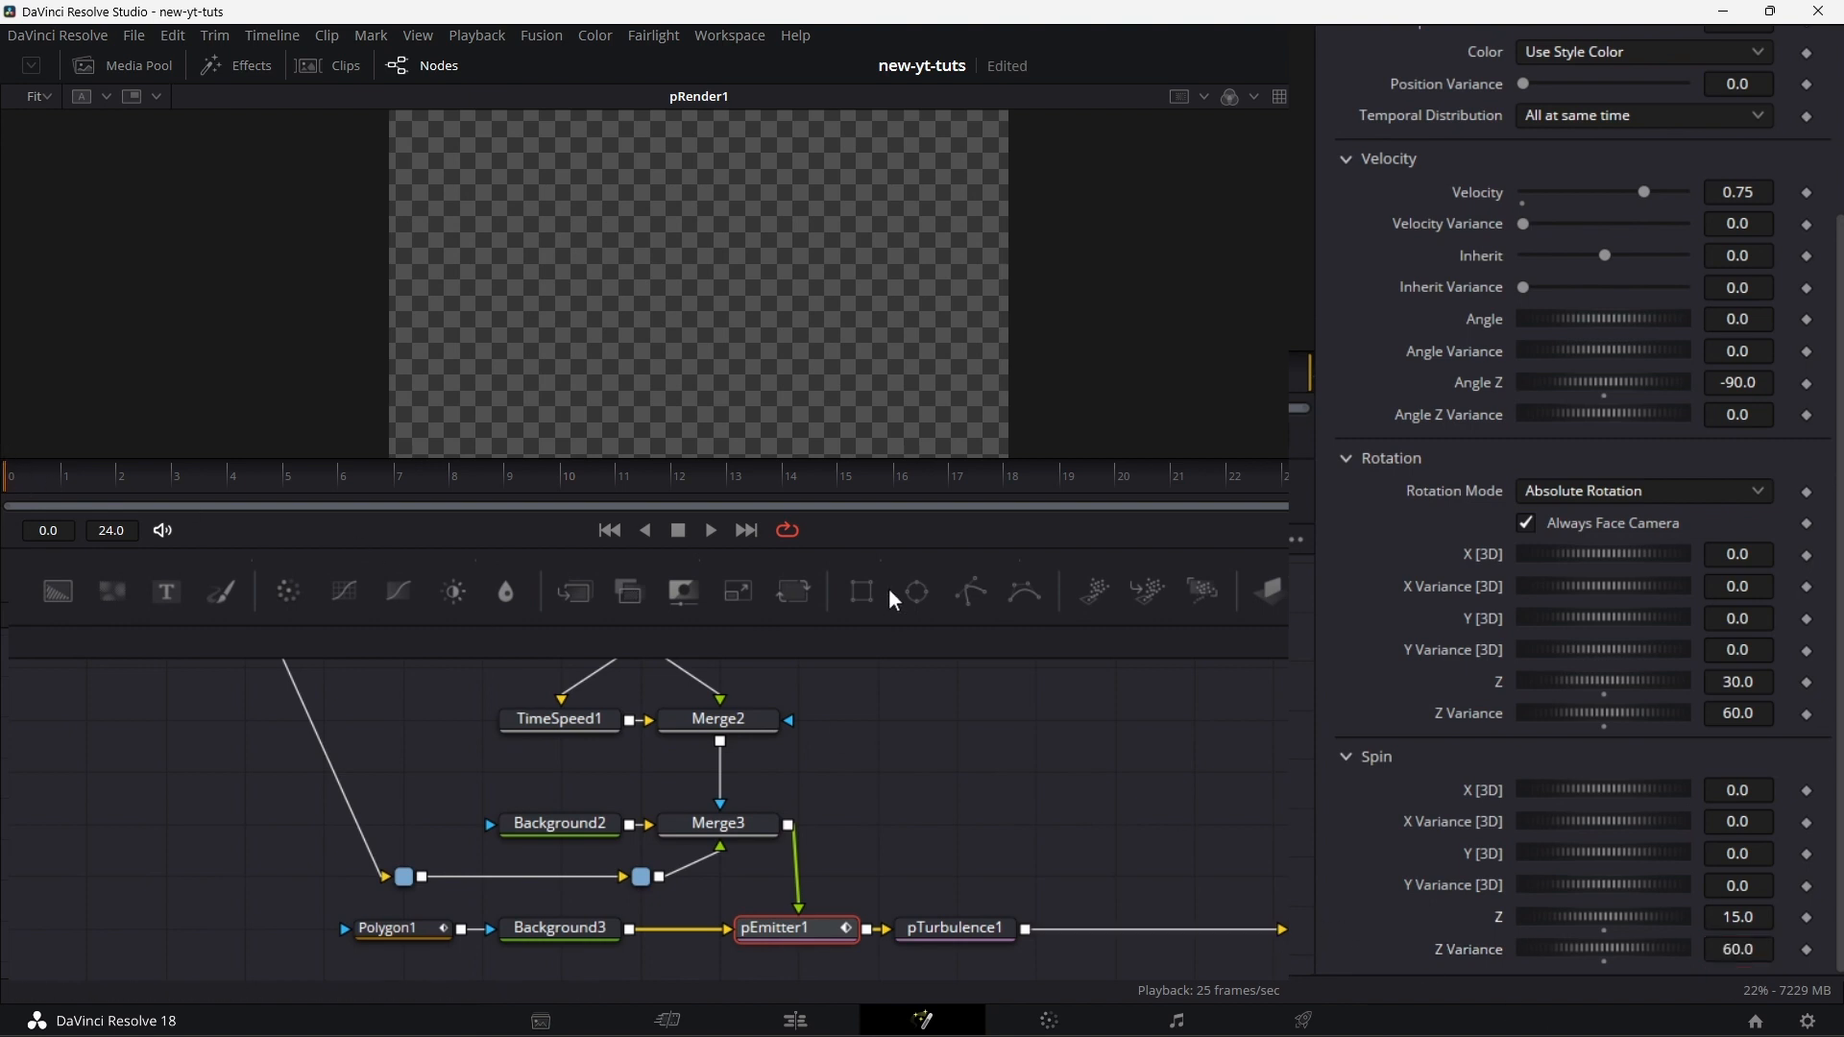
left_click(711, 533)
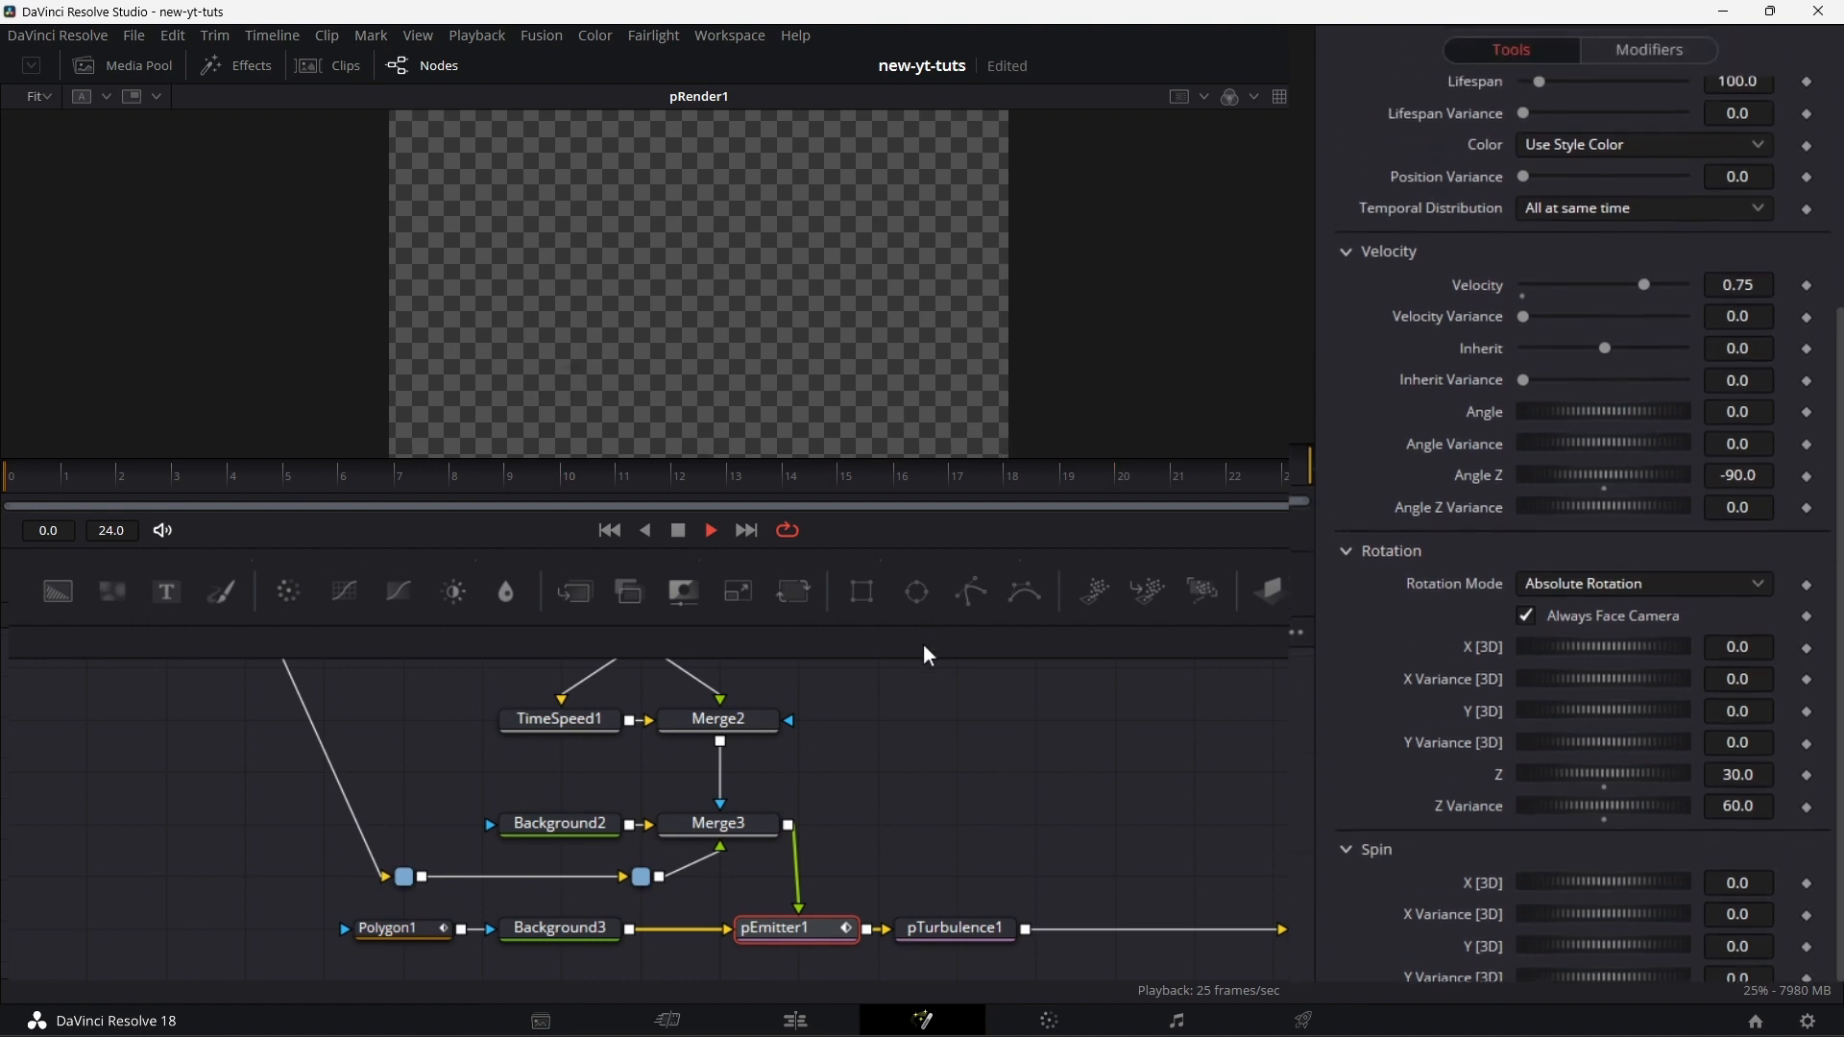
left_click(679, 532)
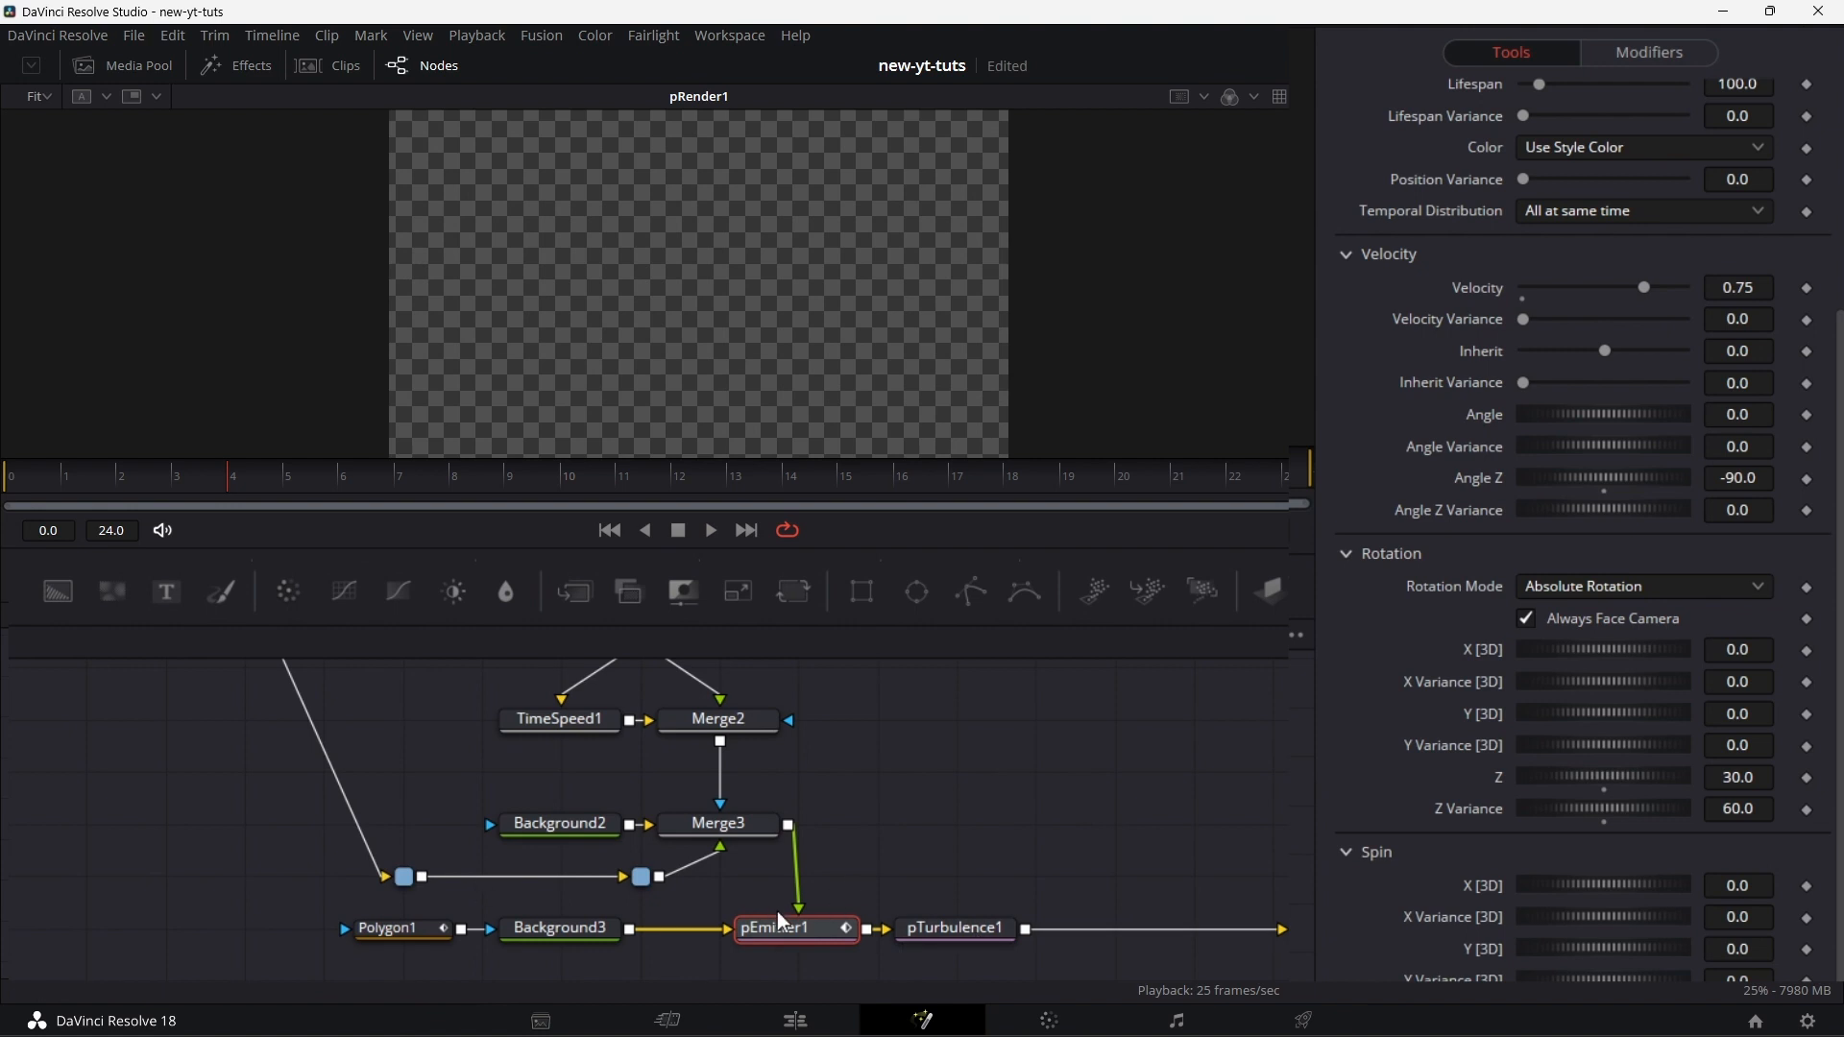
- Disconnect pRender1 and paste two copies of the Polygon1, Background3, pEmitter1 and pTurbulence1 chain beneath the original
left_click(1246, 928)
left_click_drag(374, 979, 983, 928)
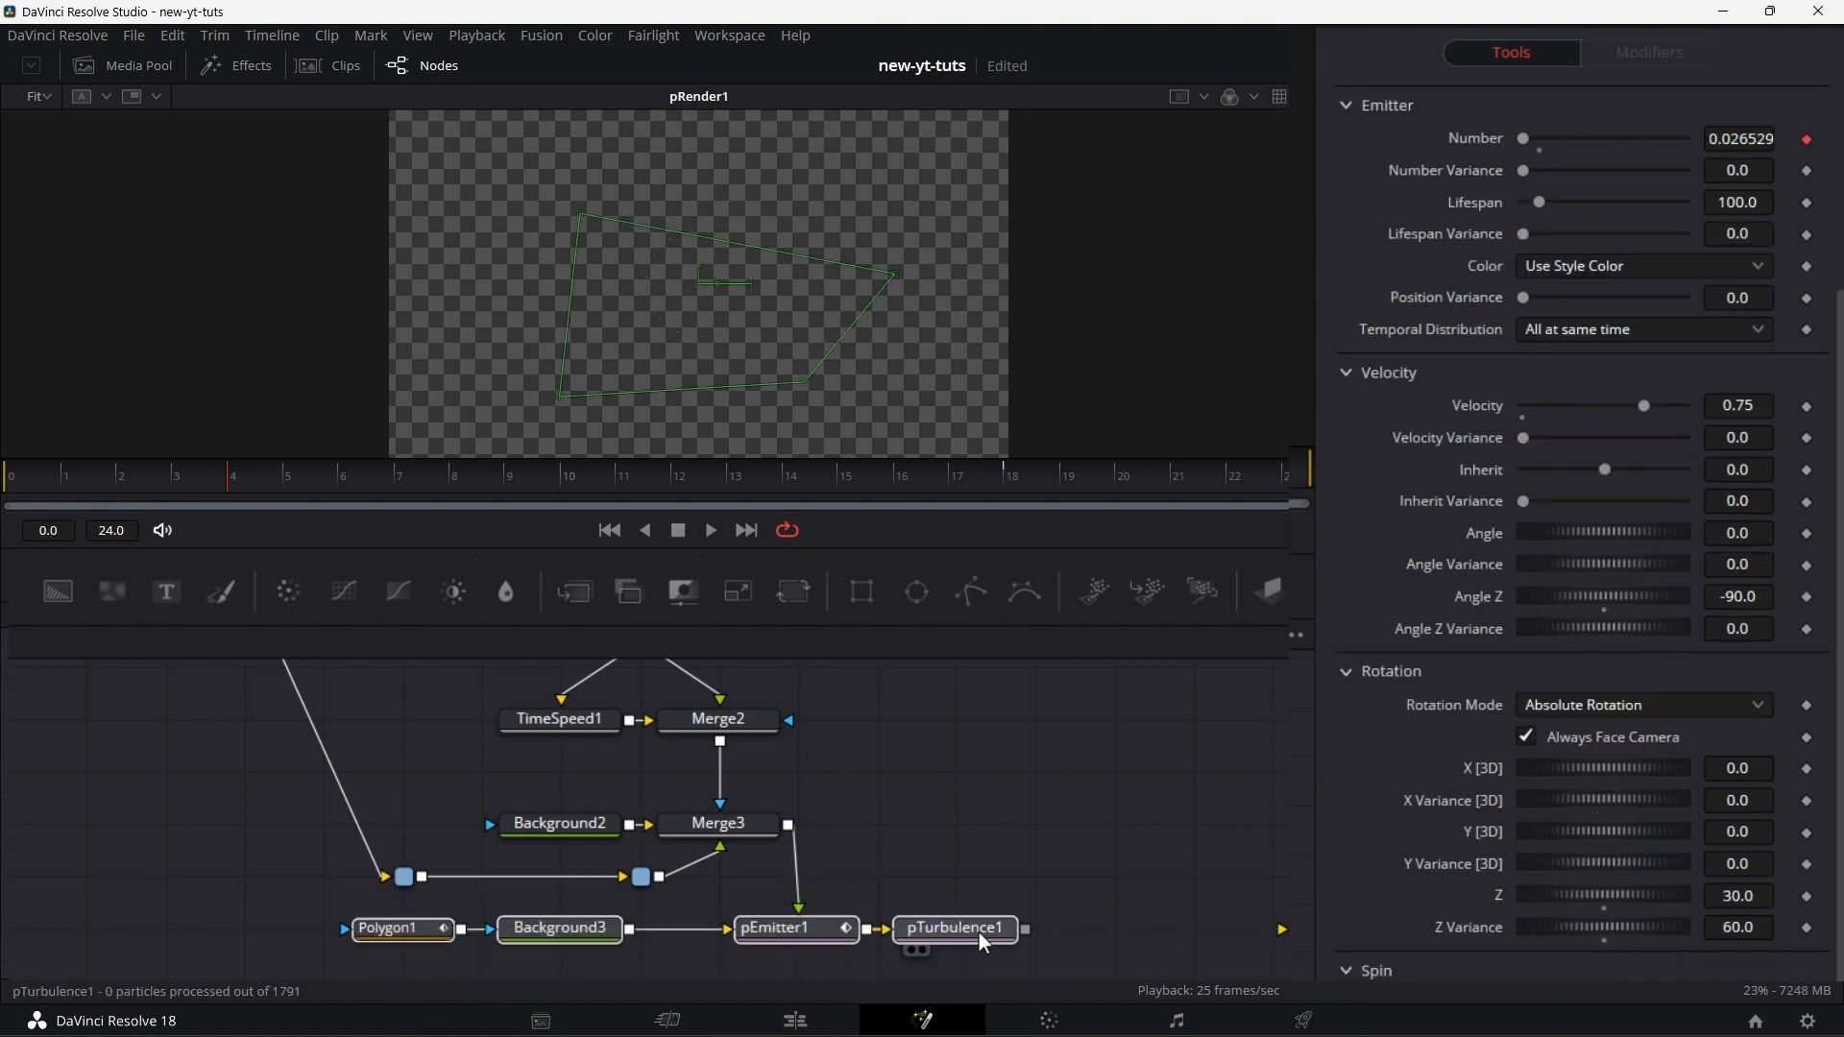
left_click(513, 906)
key("ctrl+v")
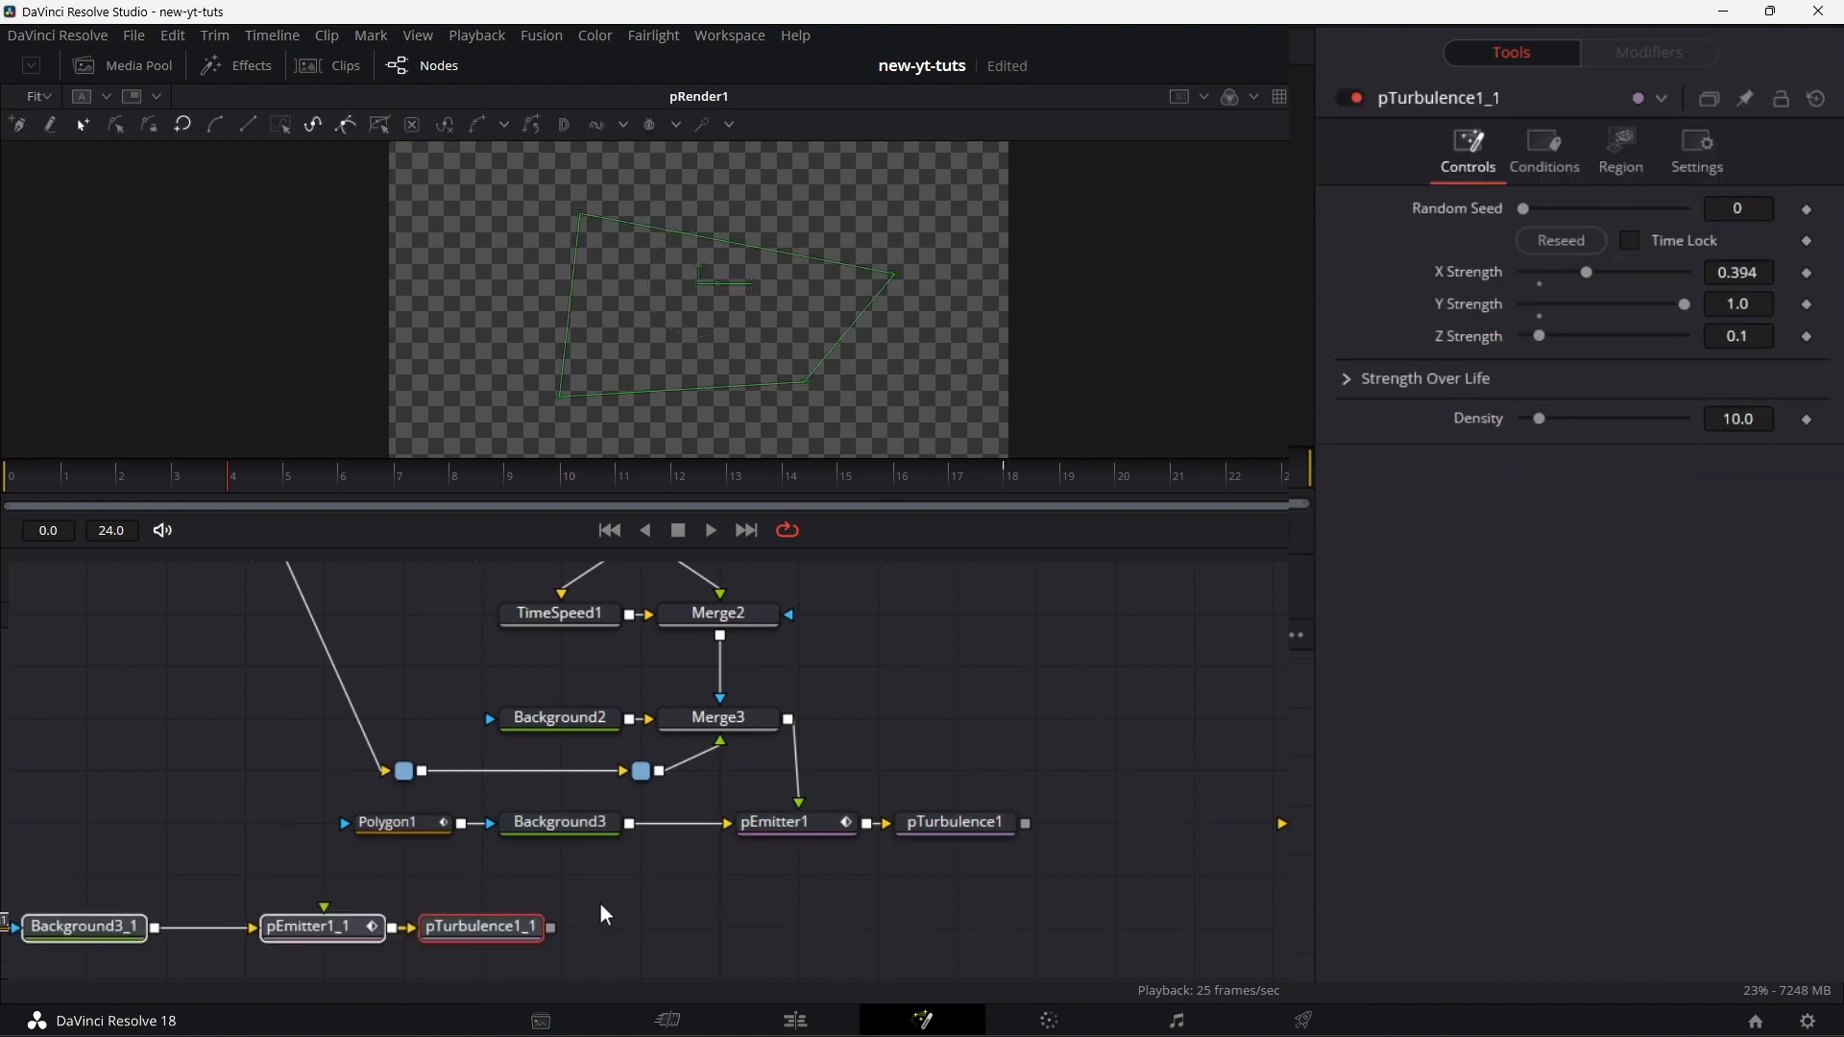
left_click(951, 903)
left_click(960, 935)
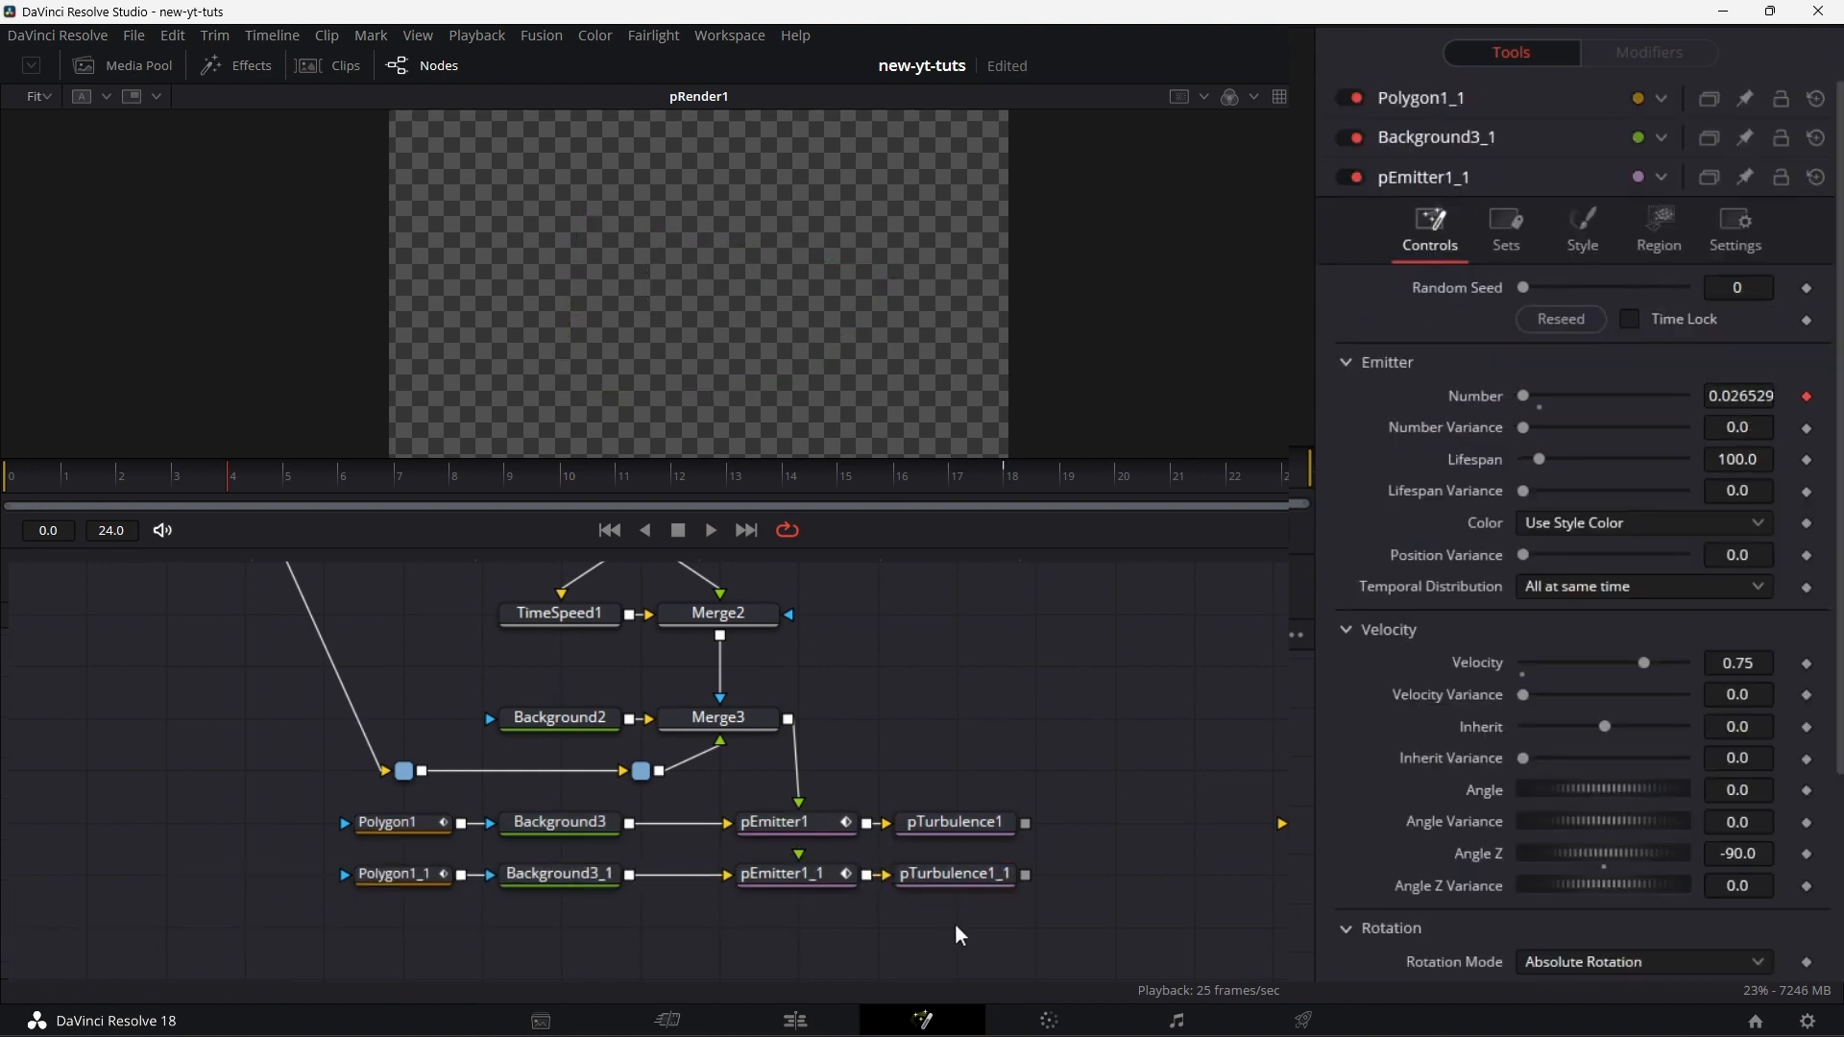
key("ctrl+v")
left_click(945, 925)
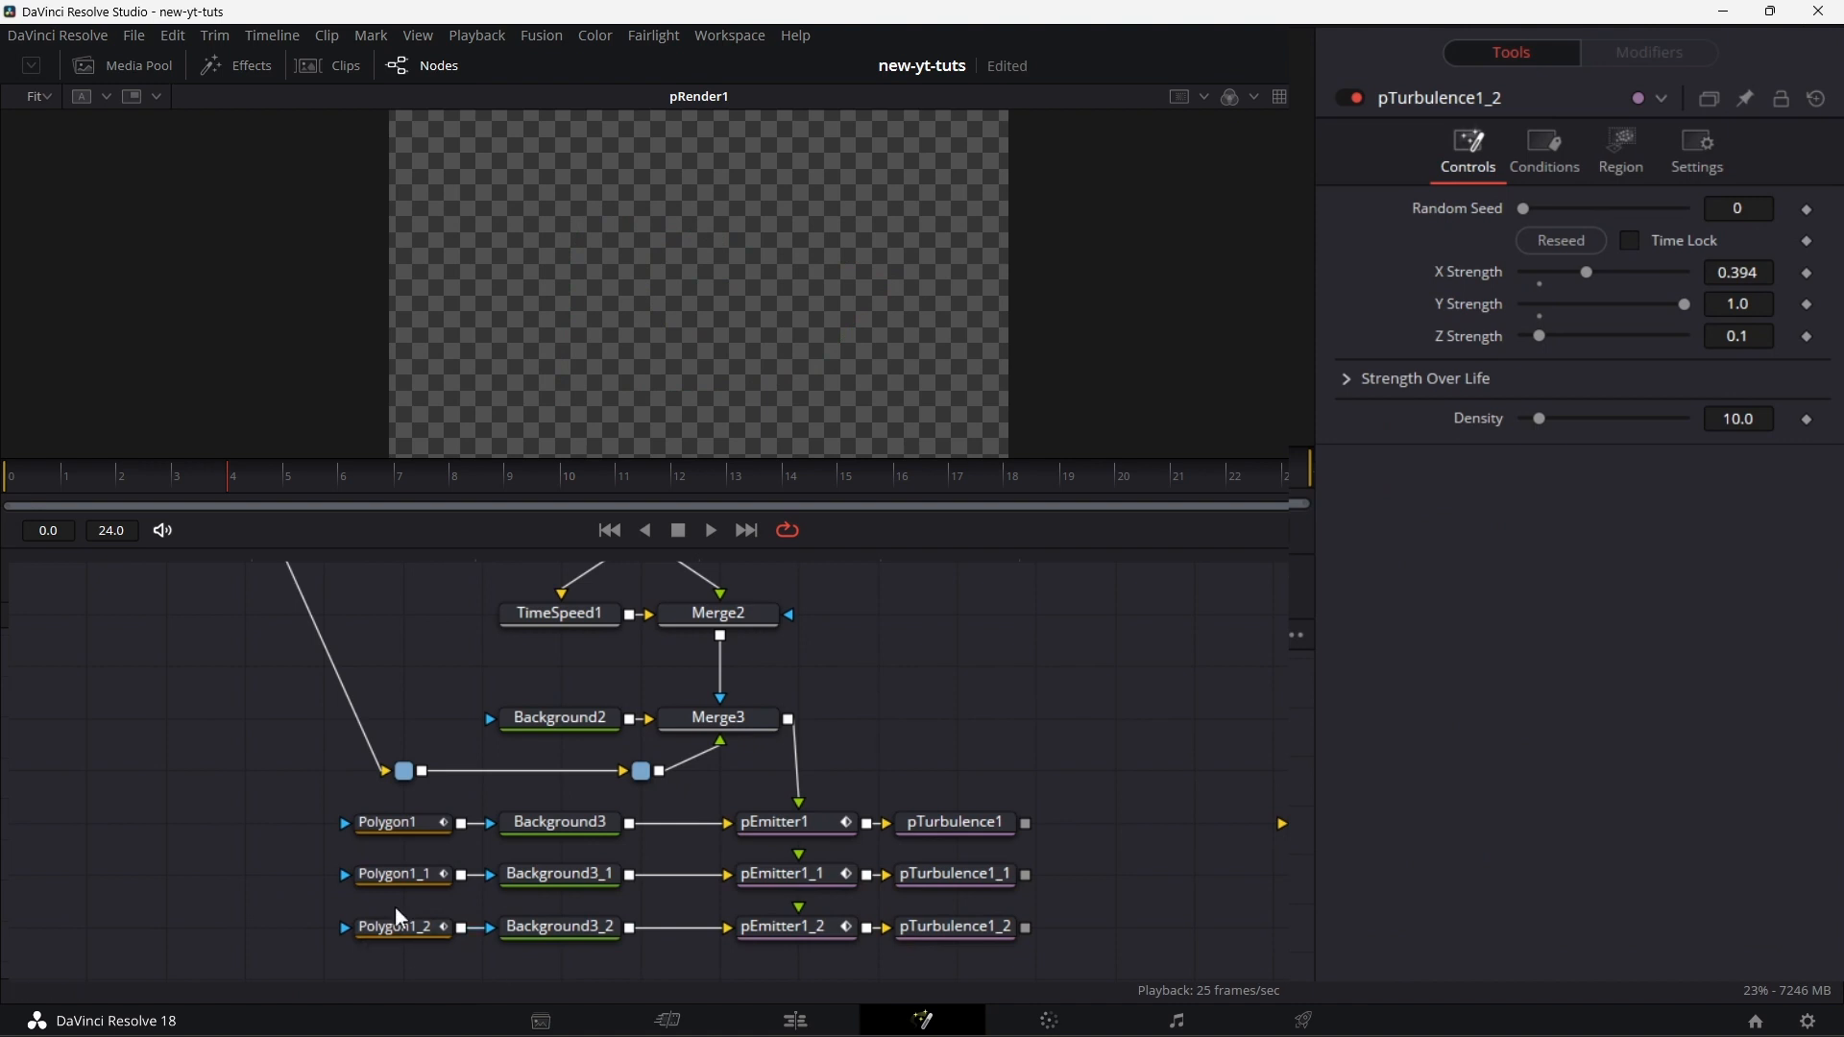
- Go to Polygon1_1's shape keyframe at frame 18 and pull its rightmost point inward to form a roughly triangular shard
left_click(415, 888)
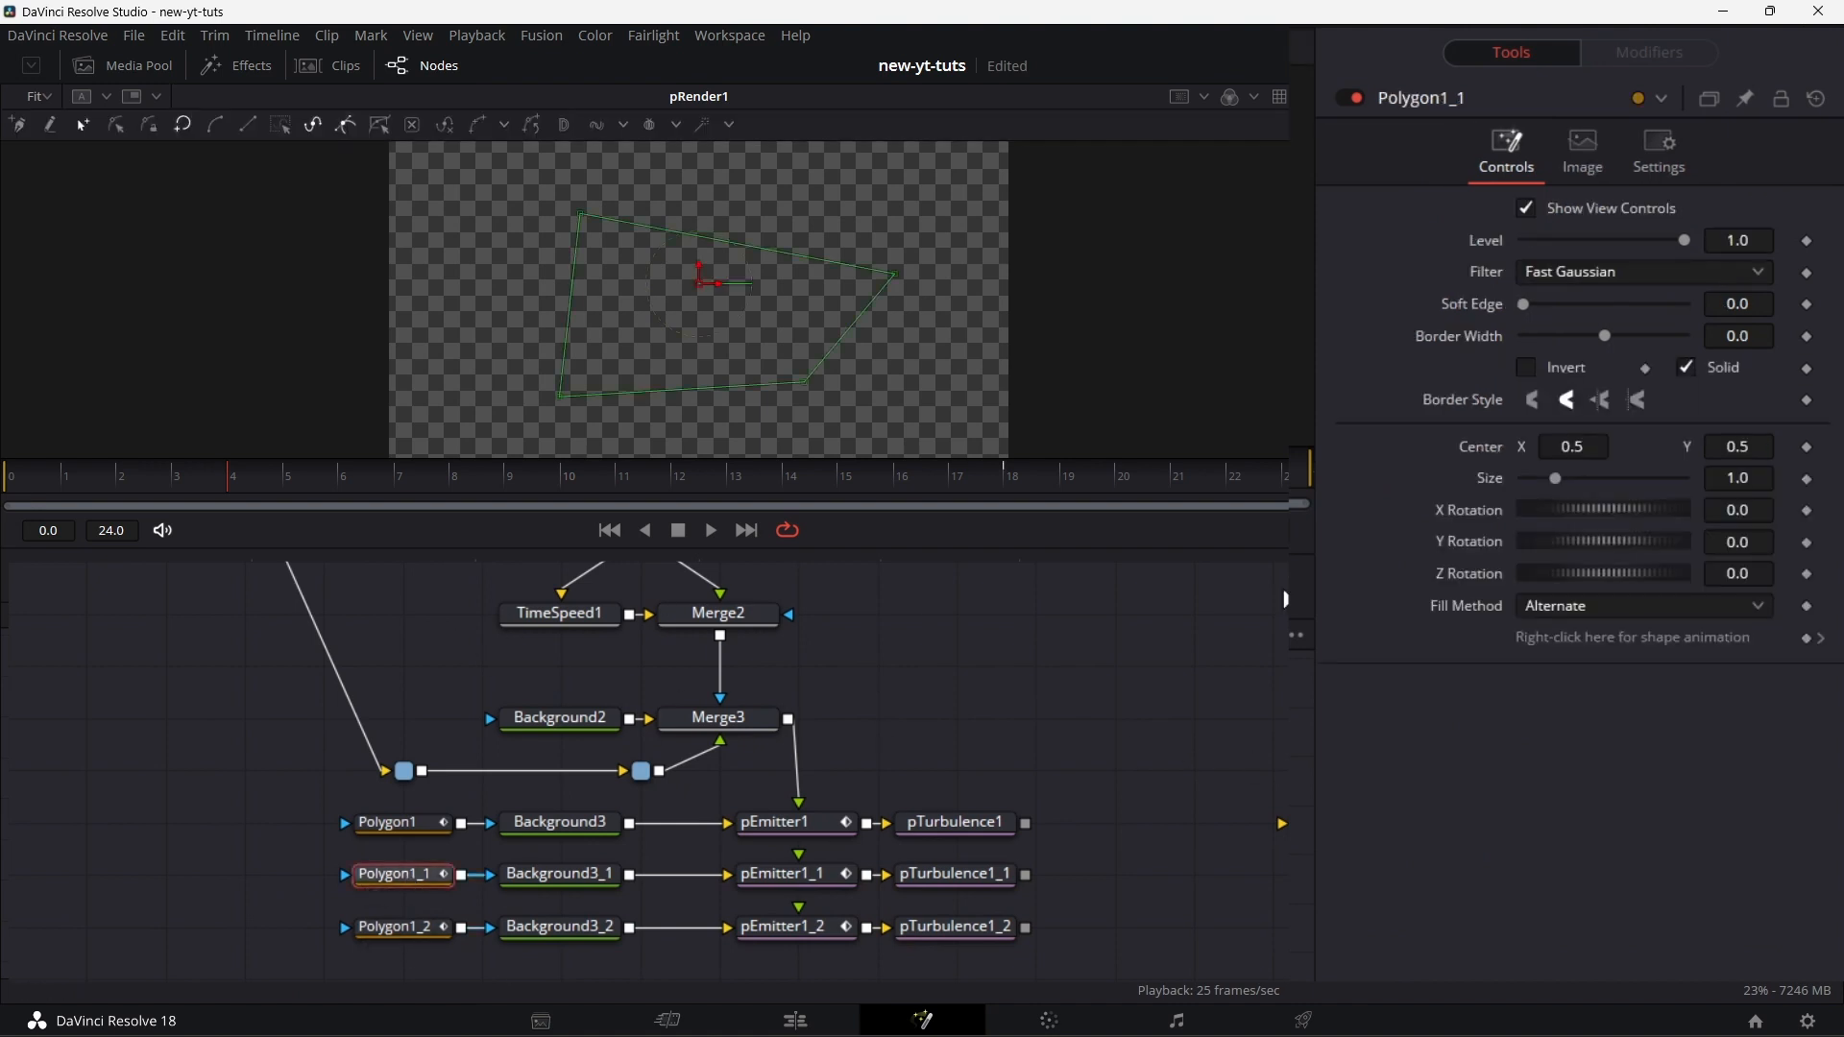
left_click(1808, 639)
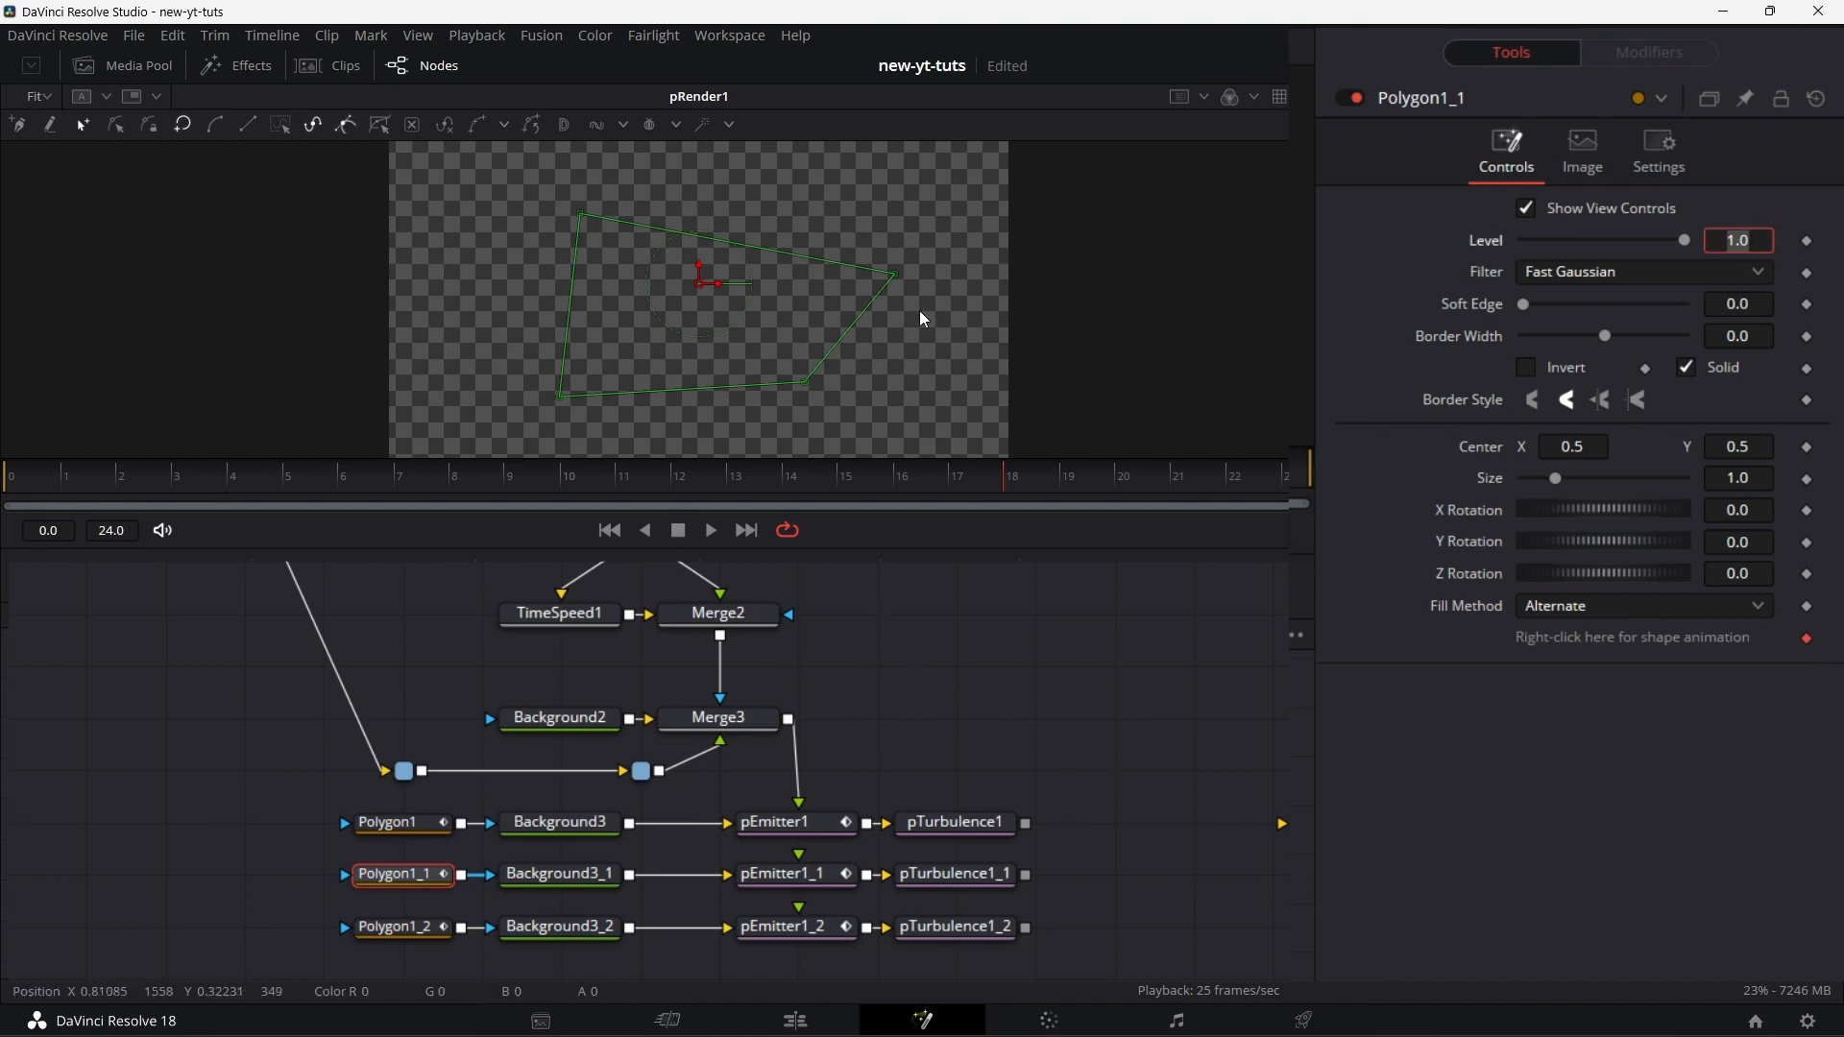
left_click_drag(895, 279, 713, 321)
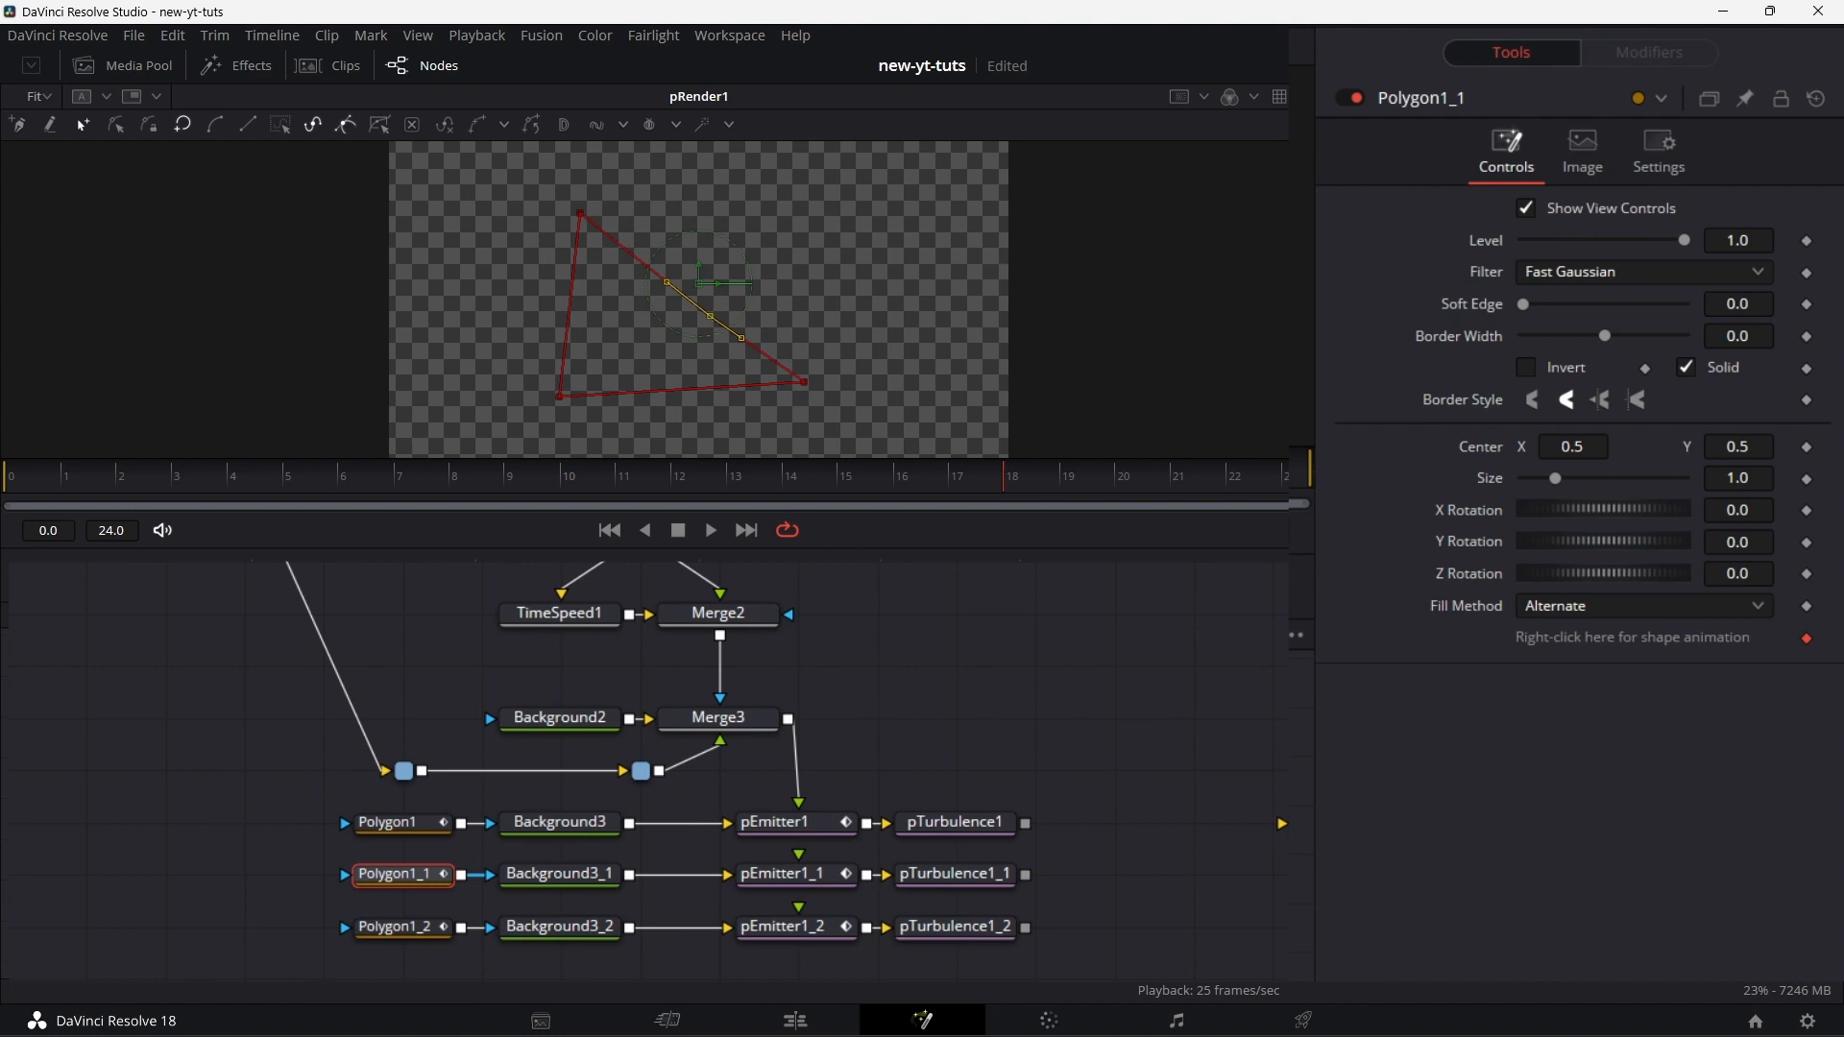
- Reshape Polygon1_2 into a different pointed shard by moving its upper-right, lower-right and lower-left points
left_click(402, 929)
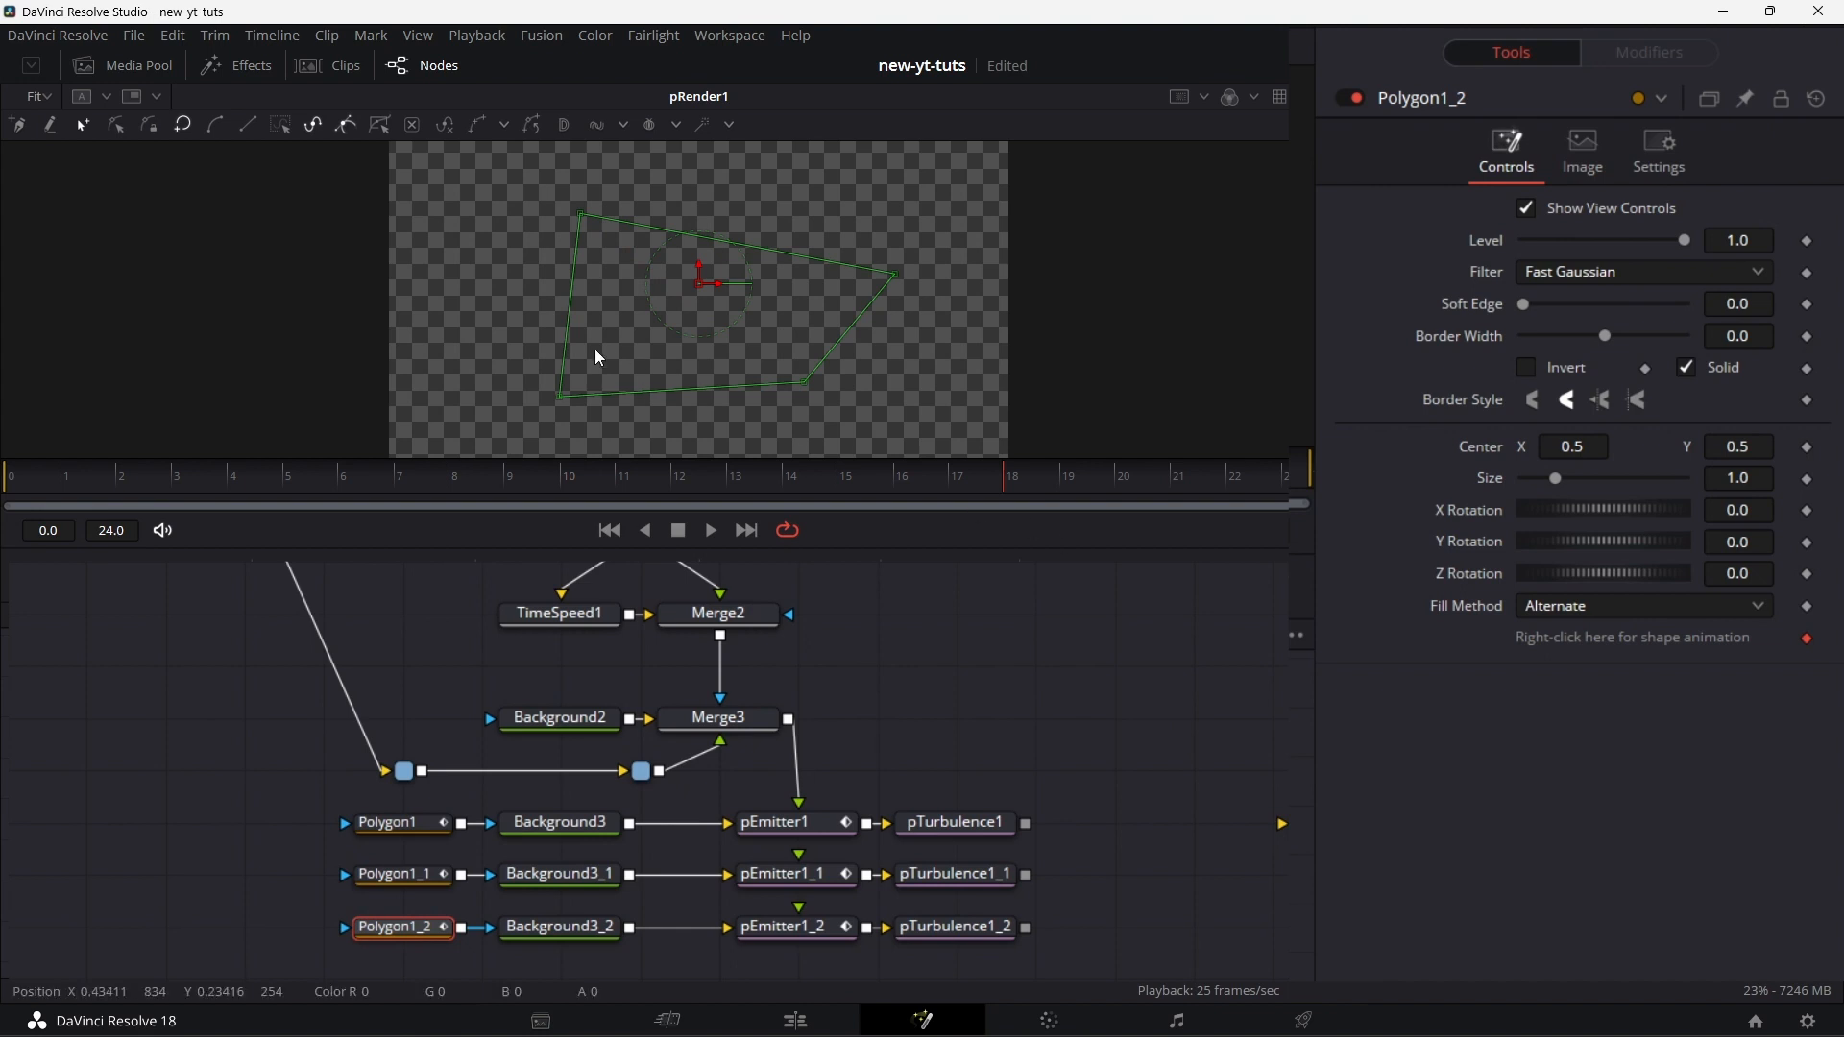
left_click_drag(893, 274, 676, 325)
left_click_drag(804, 381, 893, 358)
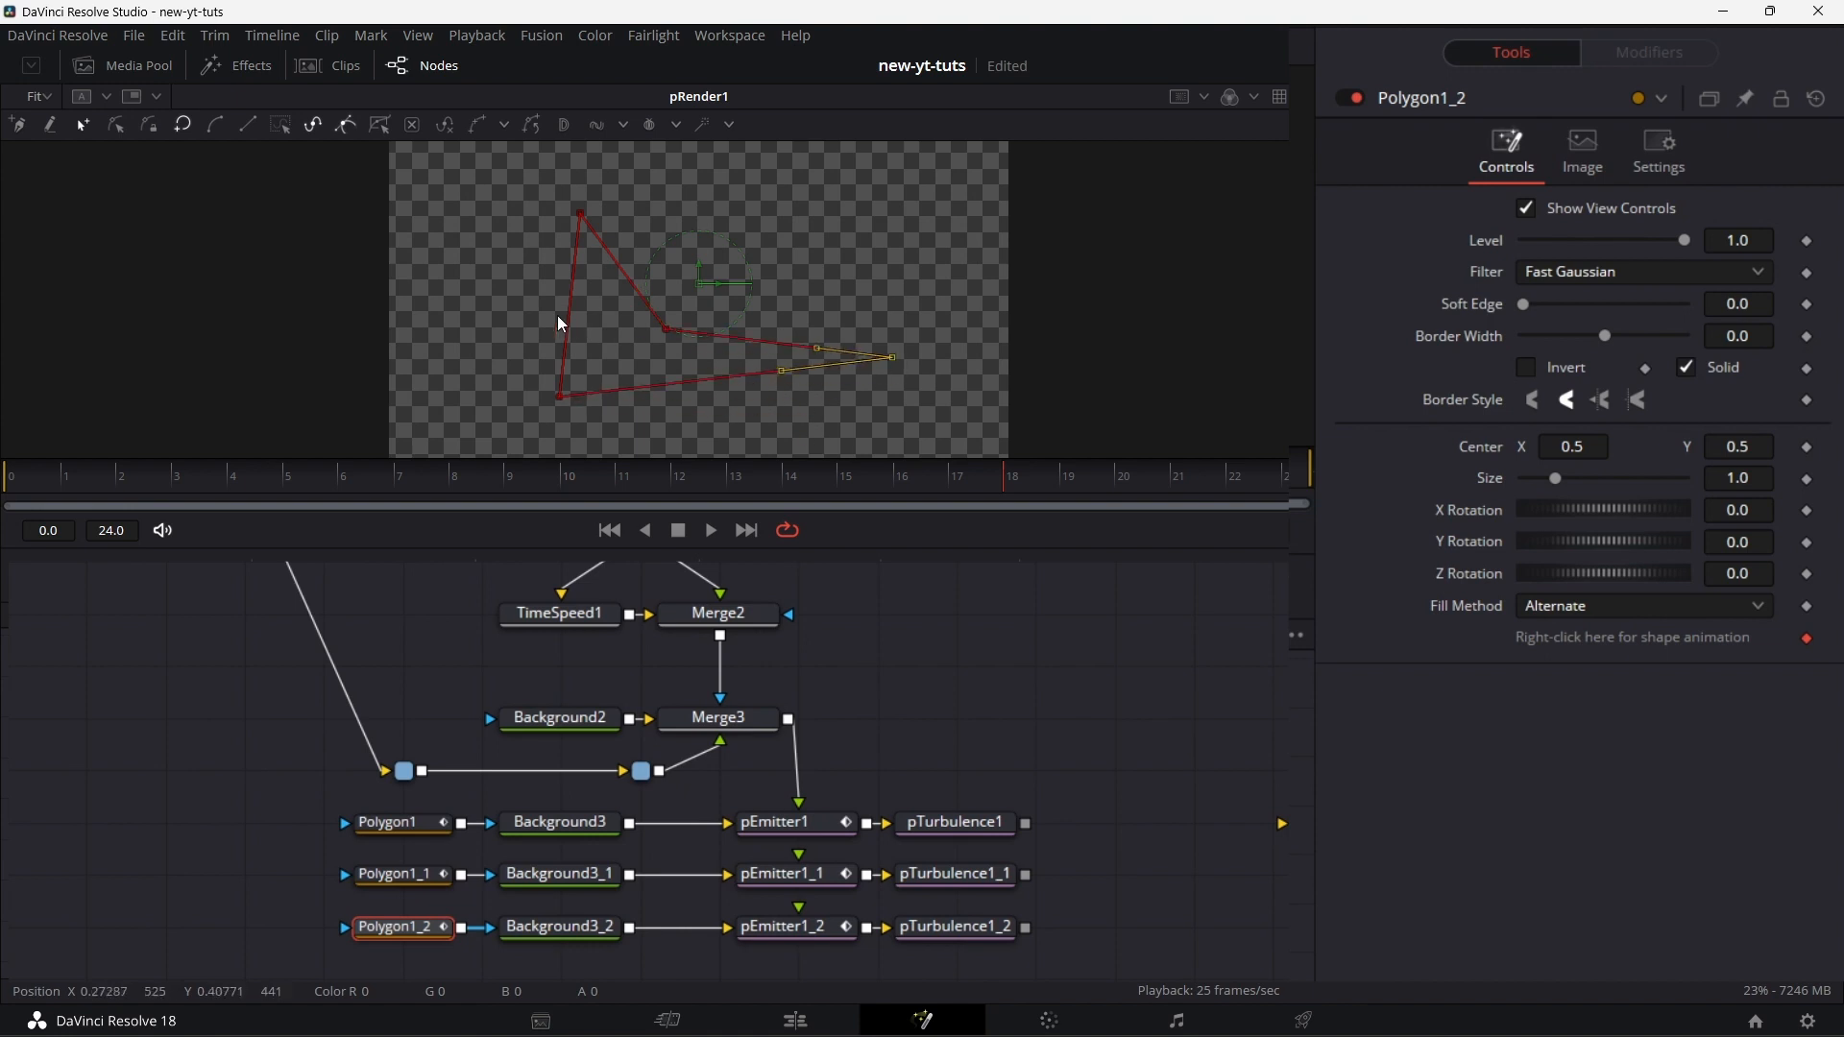
left_click_drag(560, 396, 481, 356)
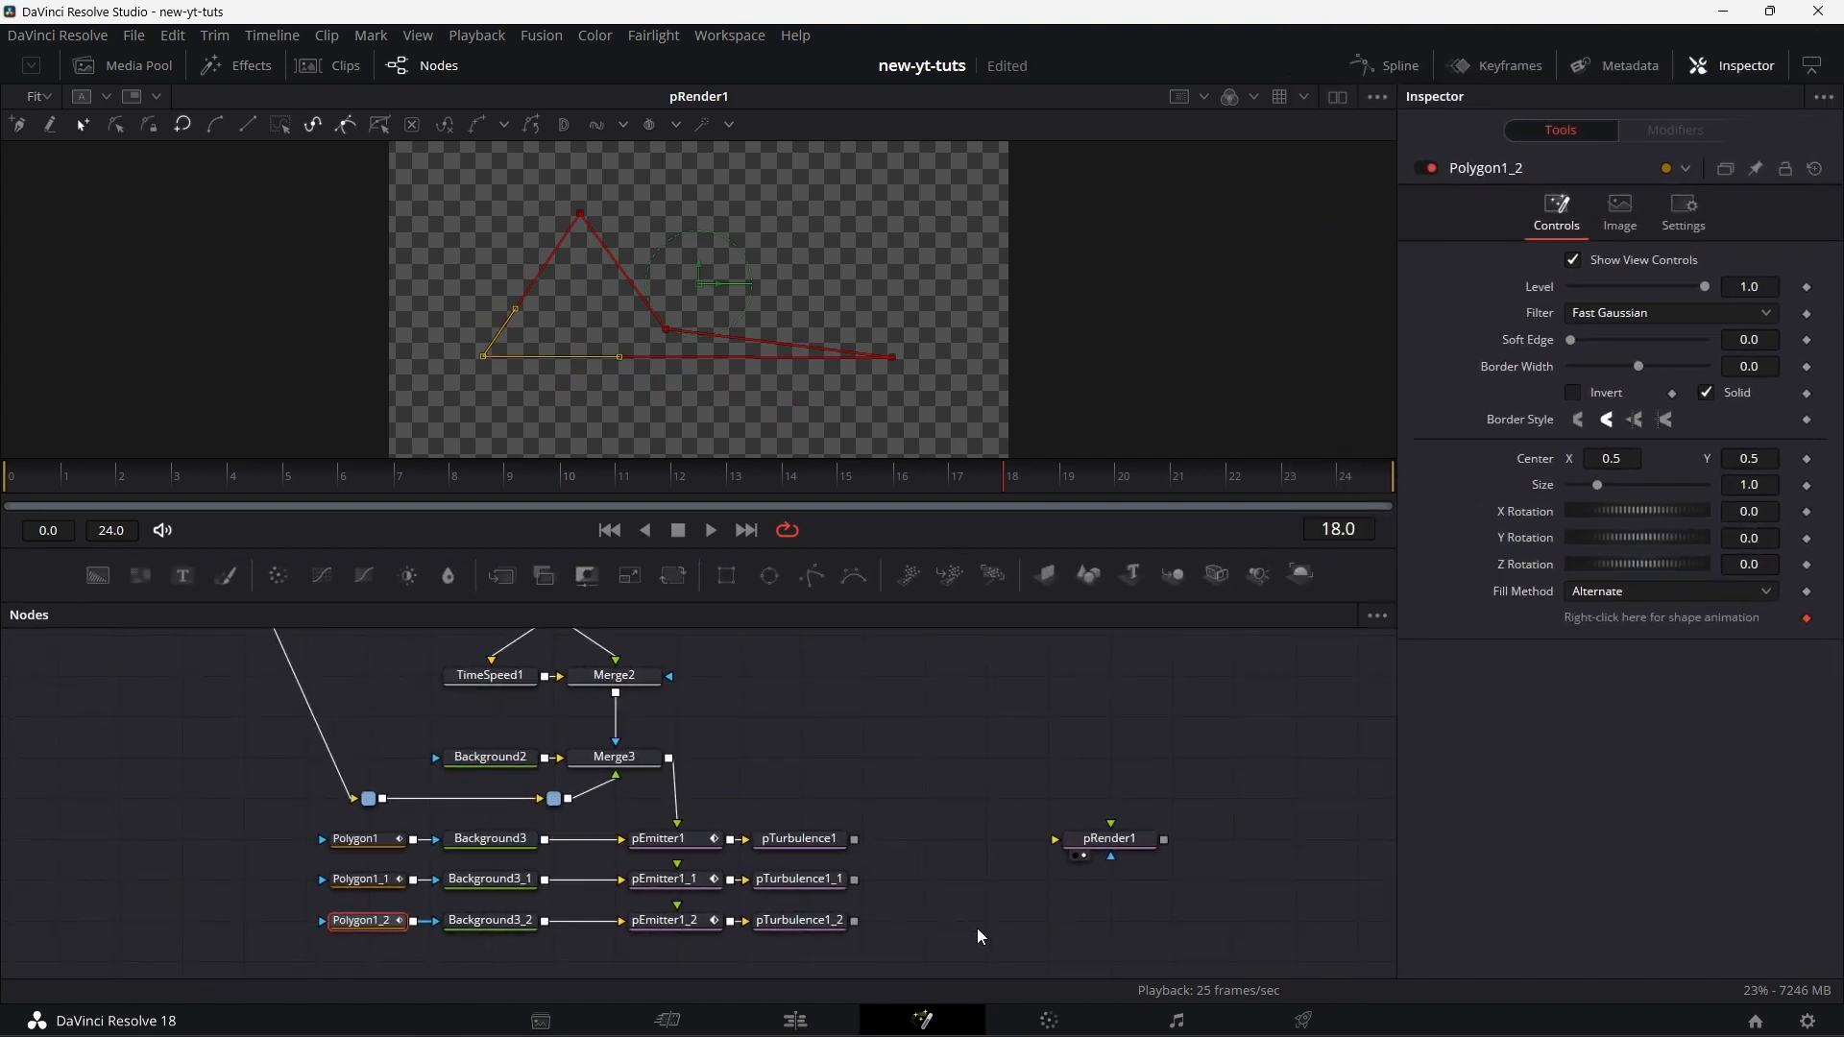
- Add a pMerge node and a copy of it, and merge all three pTurbulence outputs through the two nodes
left_click(914, 873)
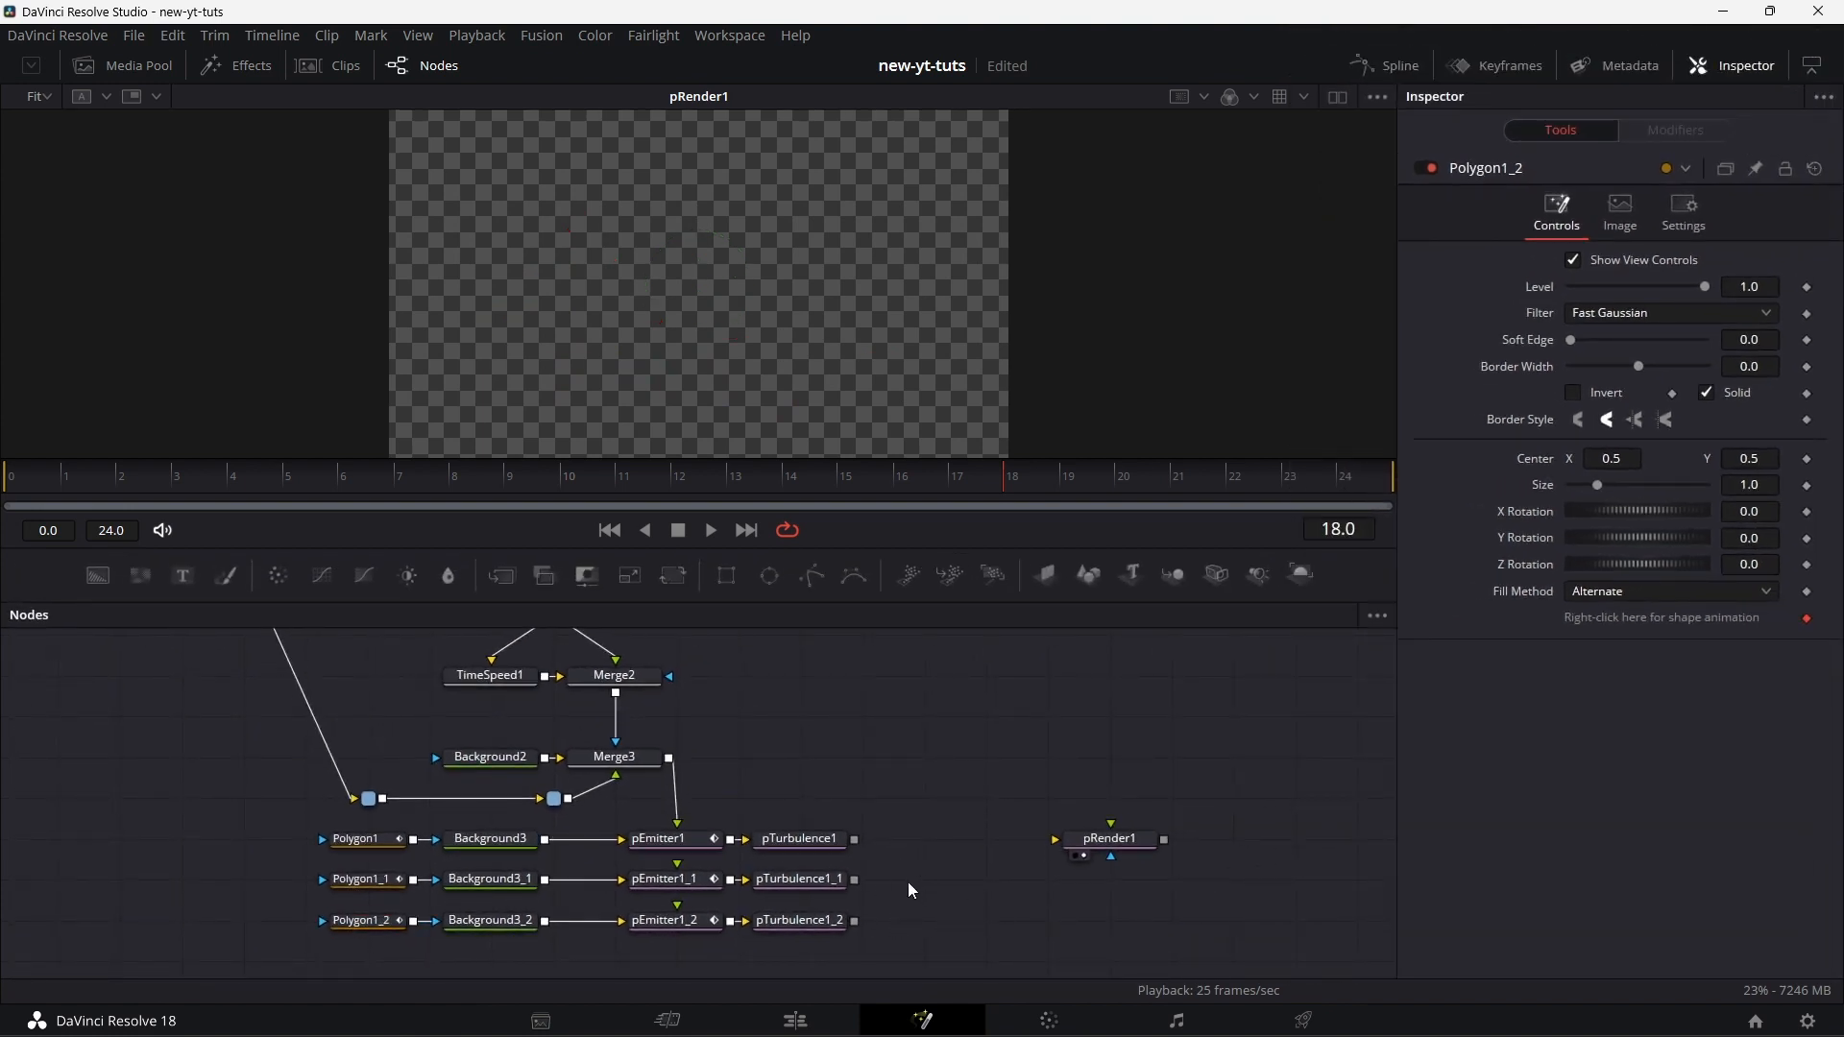
key("ctrl+space")
type("pmer")
key("Return")
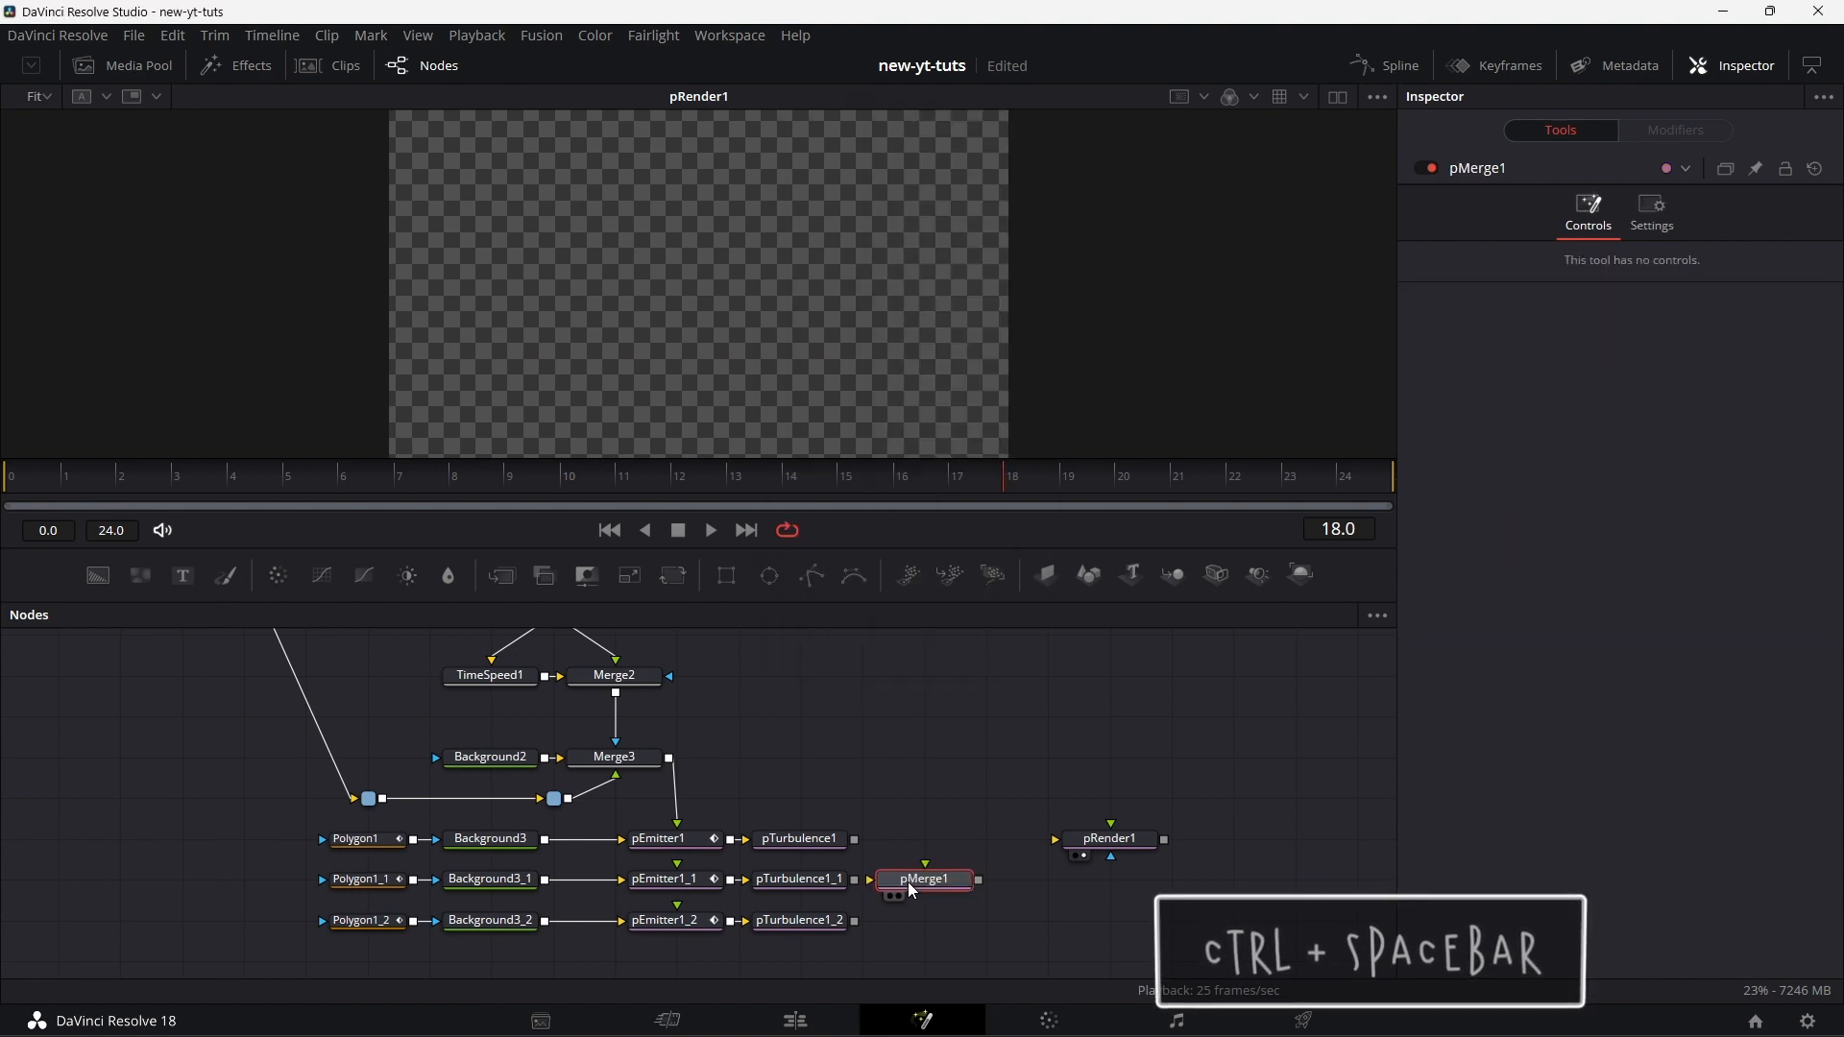
right_click(941, 884)
left_click(1021, 497)
right_click(929, 914)
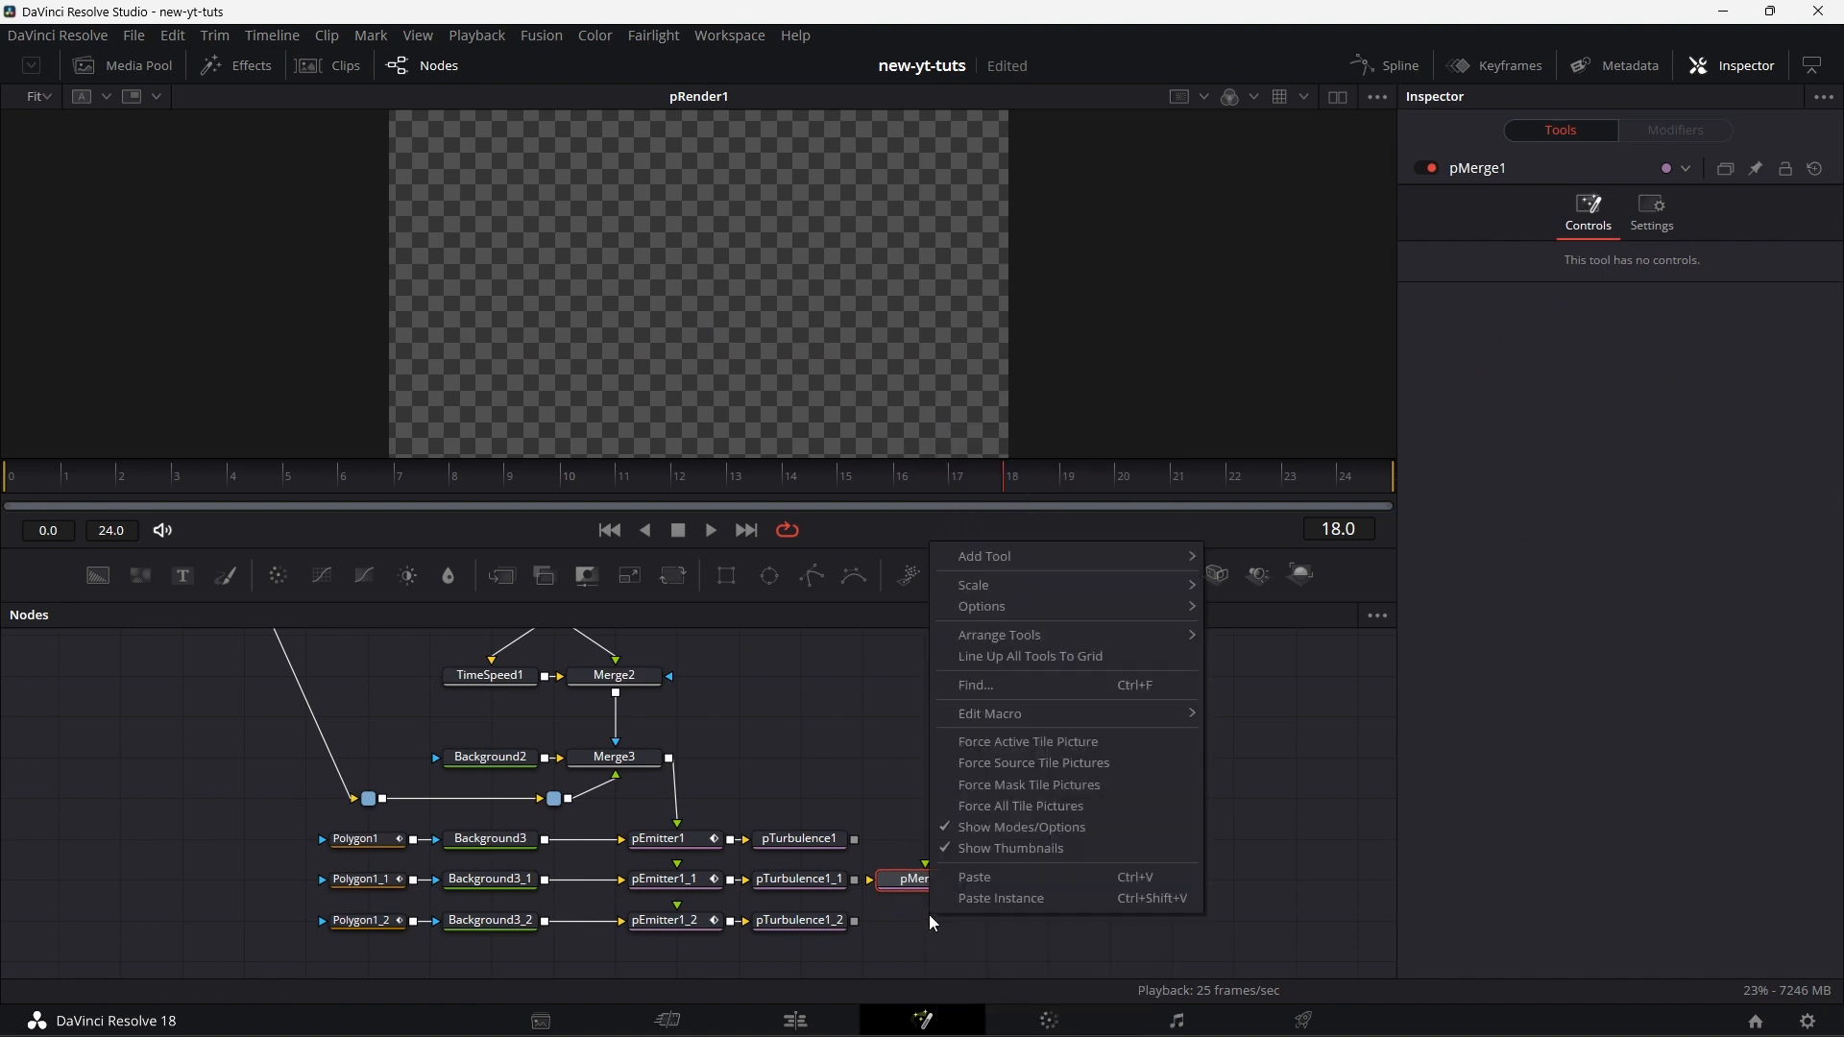
left_click(995, 878)
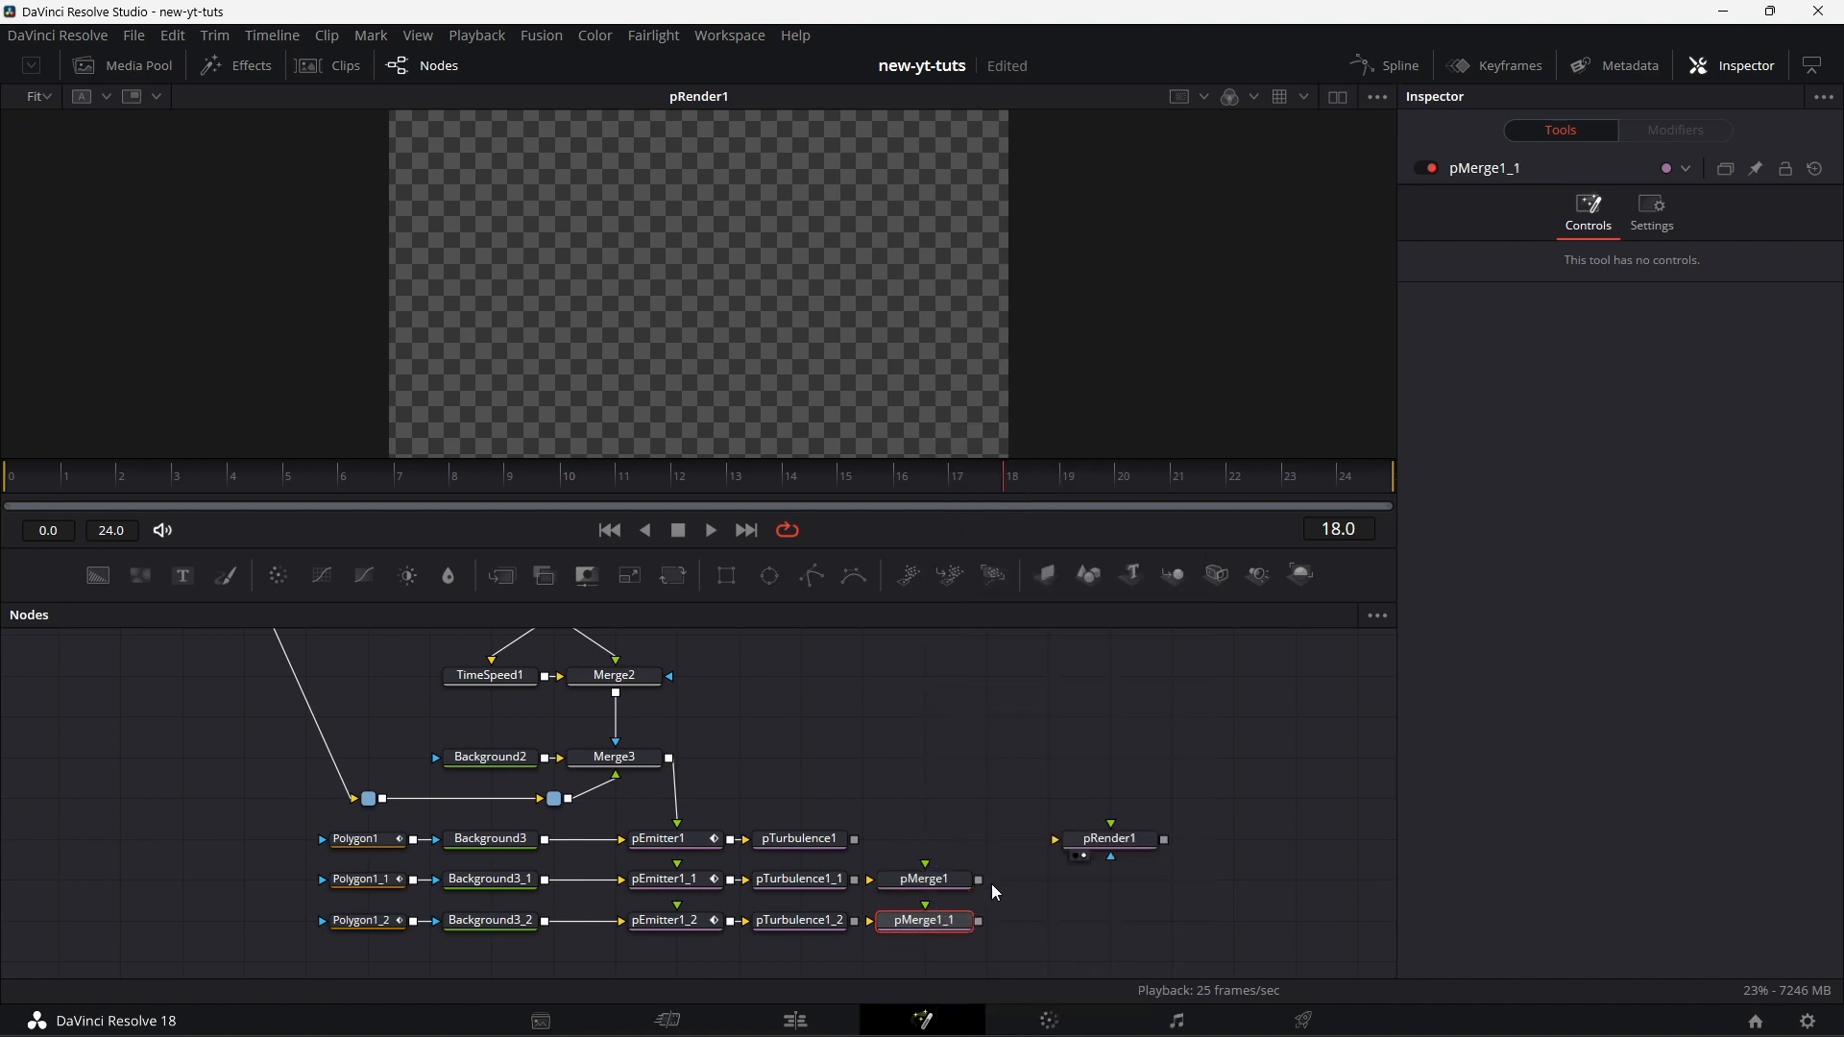
left_click_drag(855, 840, 932, 930)
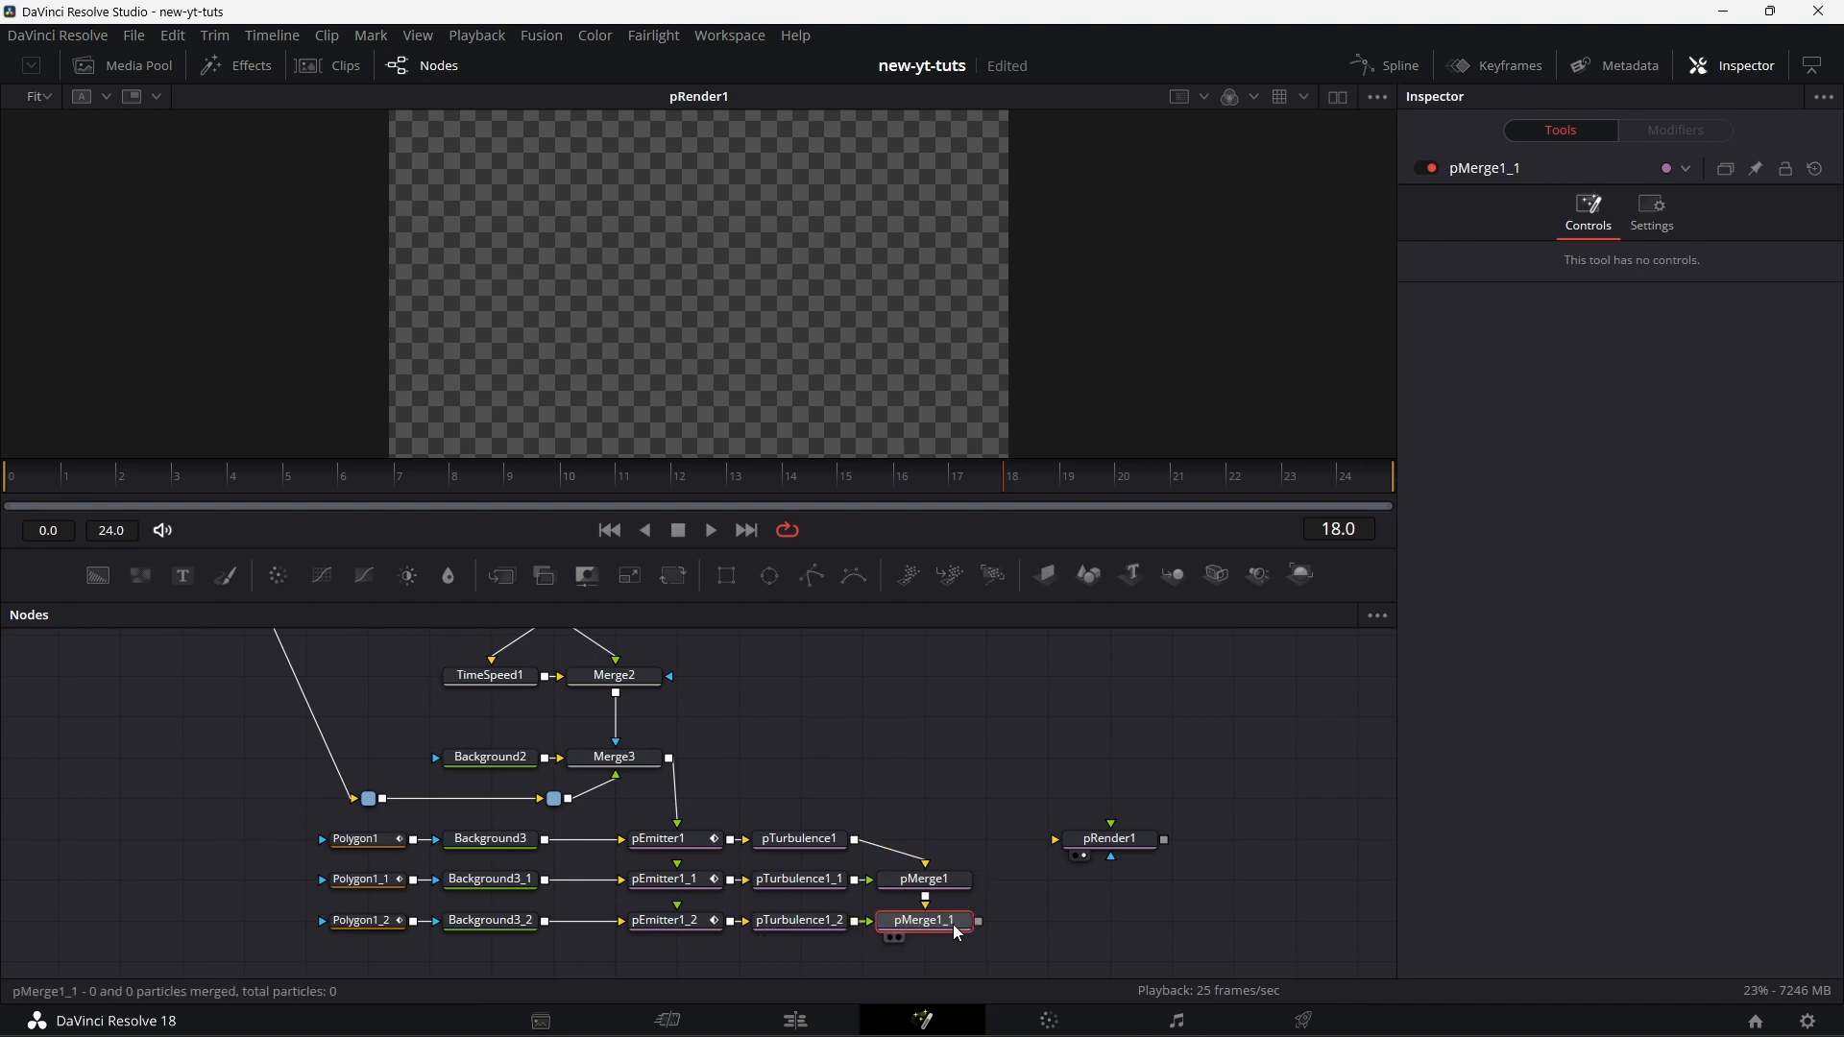
- Move pRender1 further away from pMerge1_1 and connect a copy of pTurbulence1 between them
left_click_drag(1111, 839, 1174, 920)
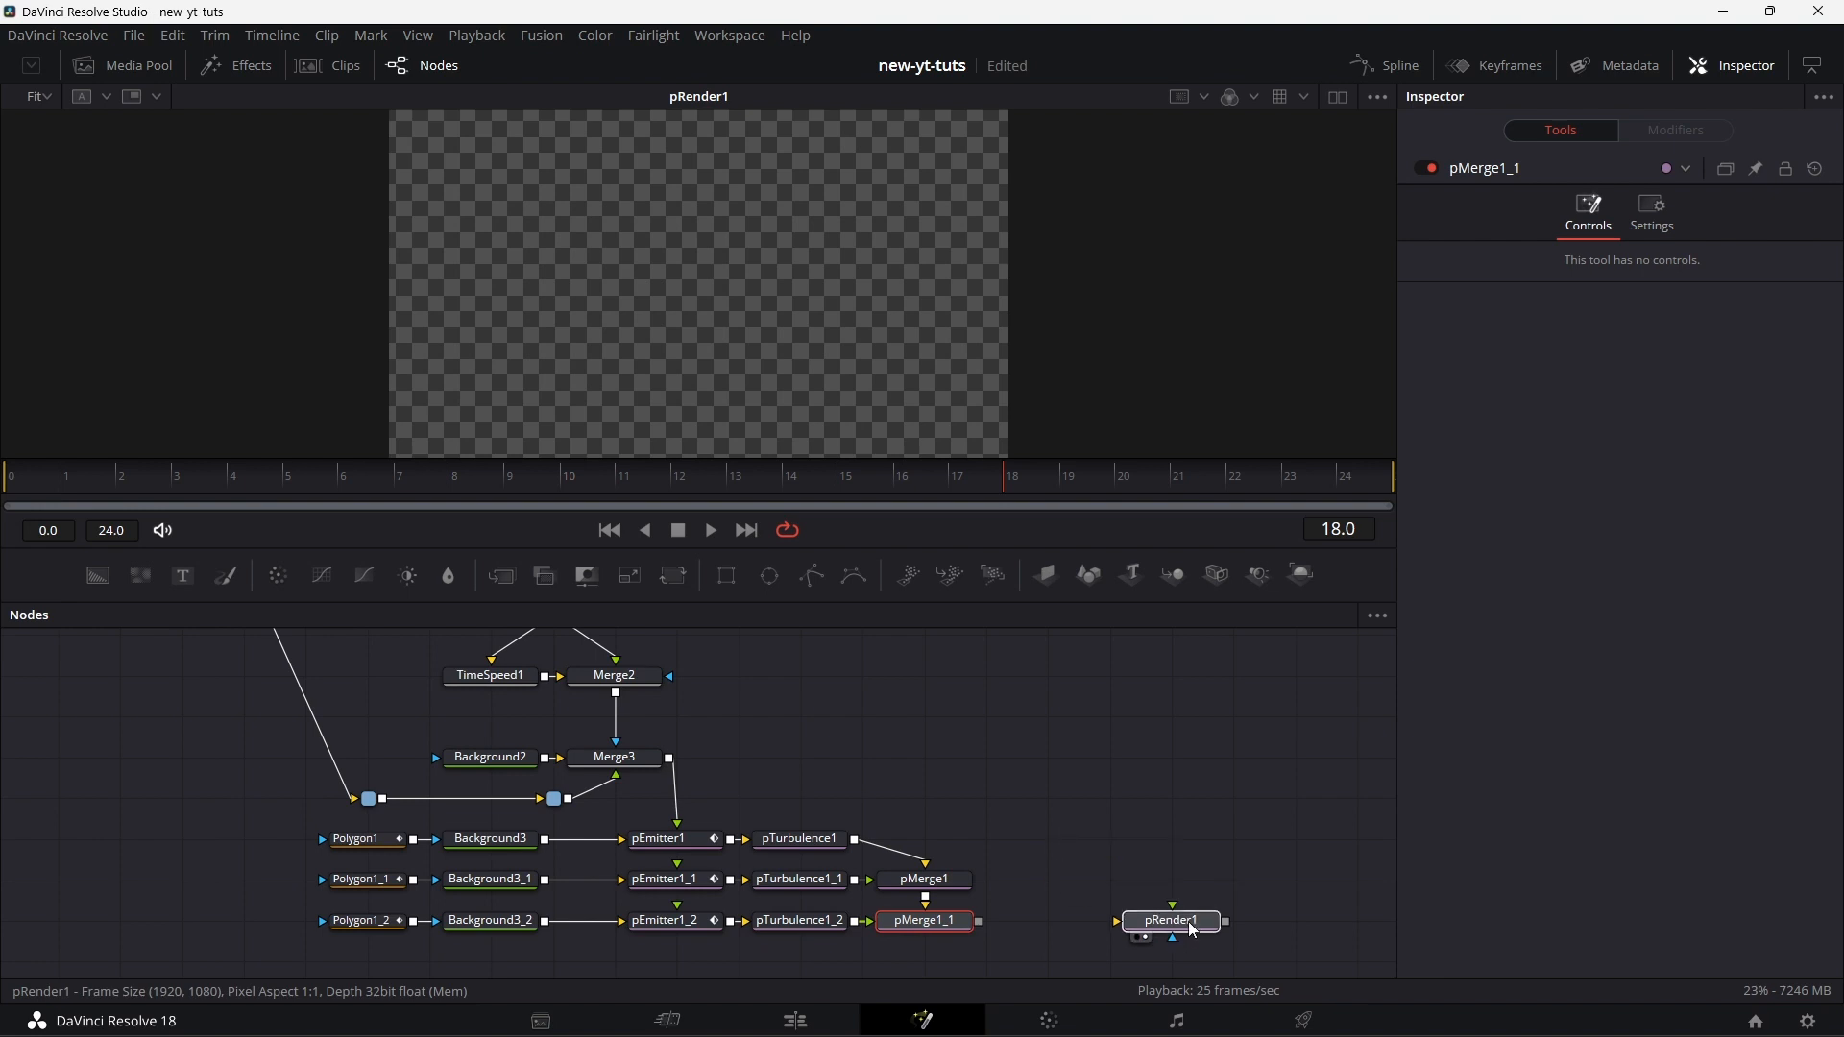
left_click(800, 841)
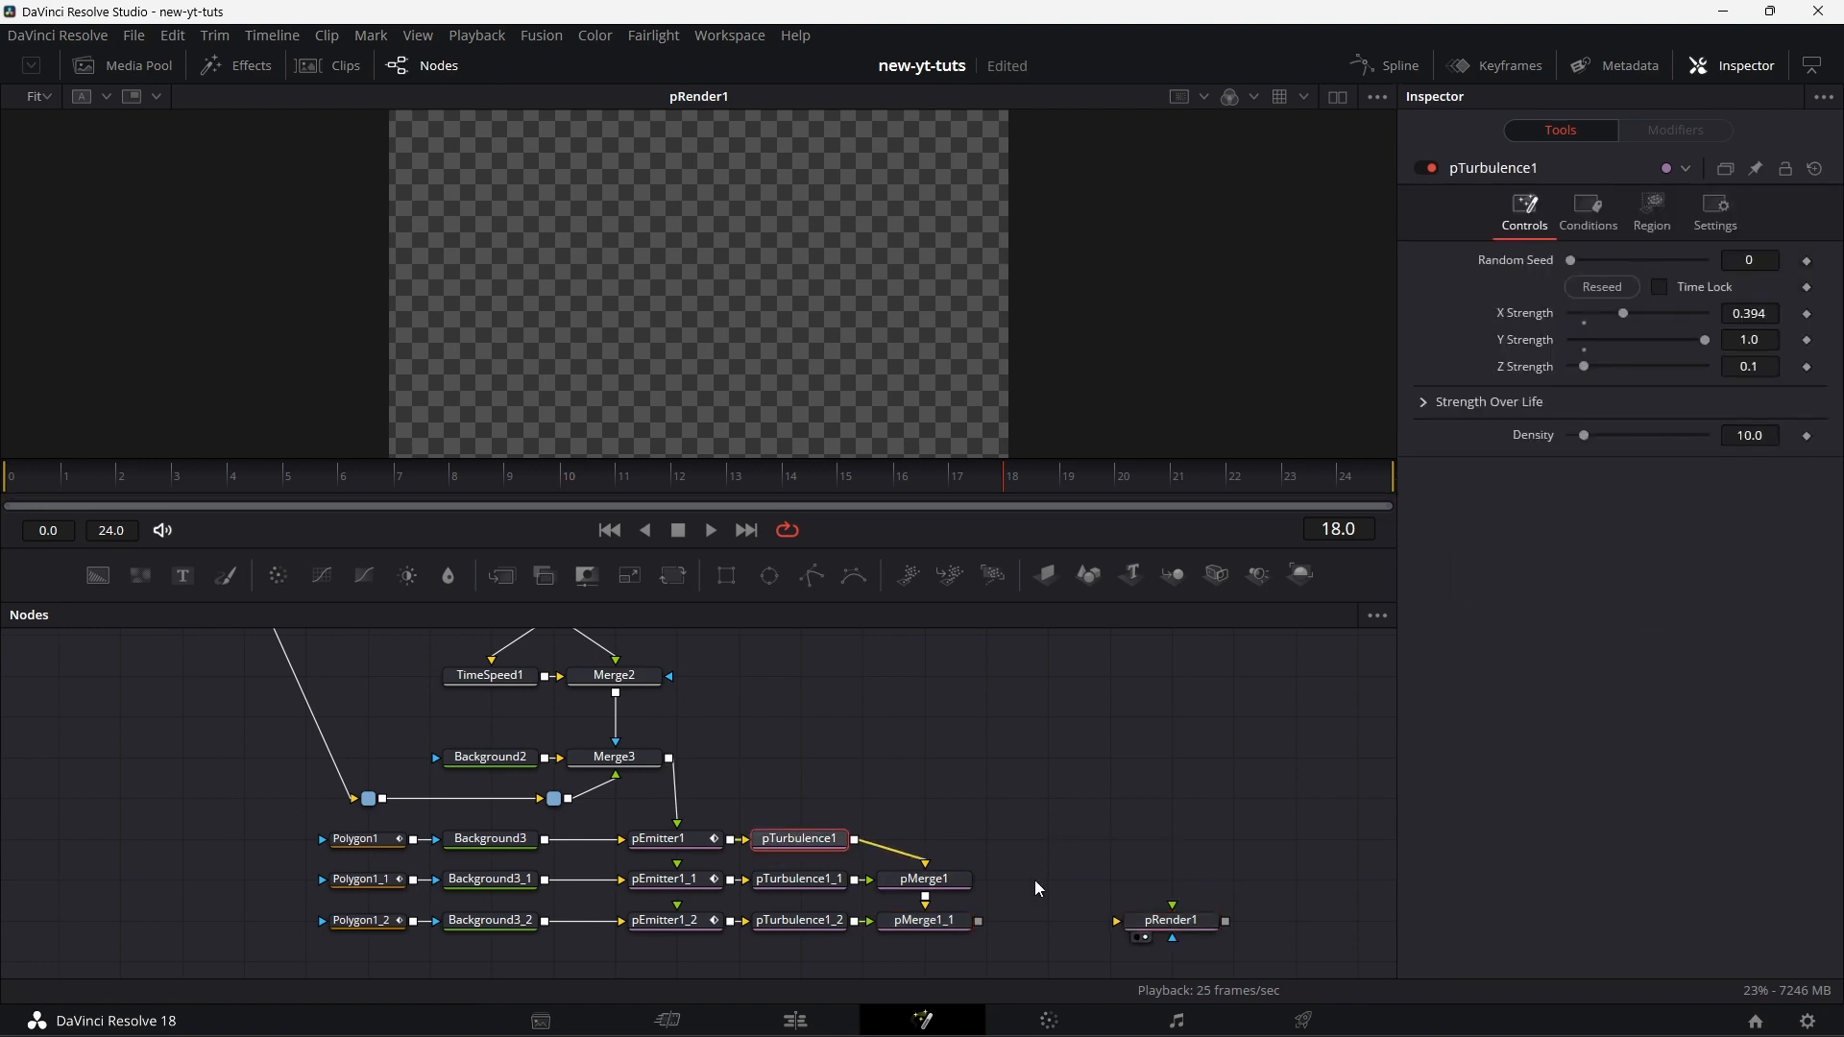
left_click(1054, 933)
key("ctrl+v")
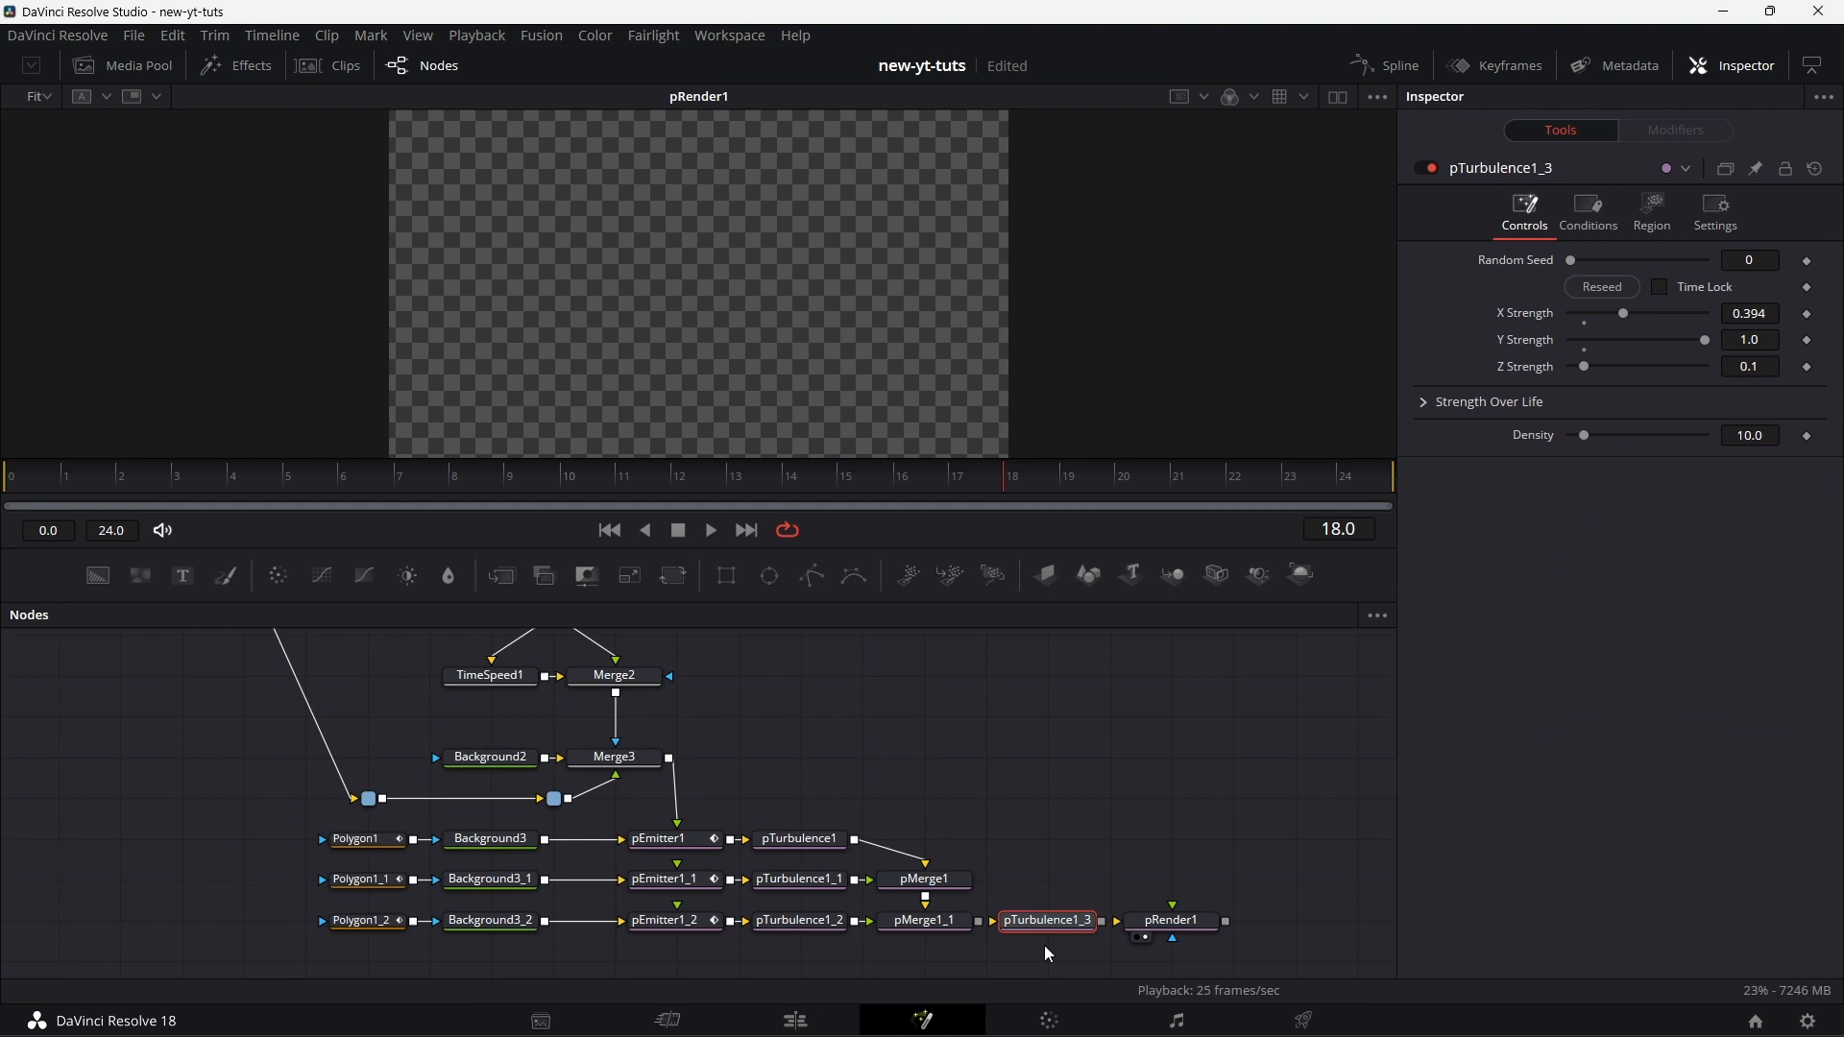
left_click_drag(977, 922, 1133, 922)
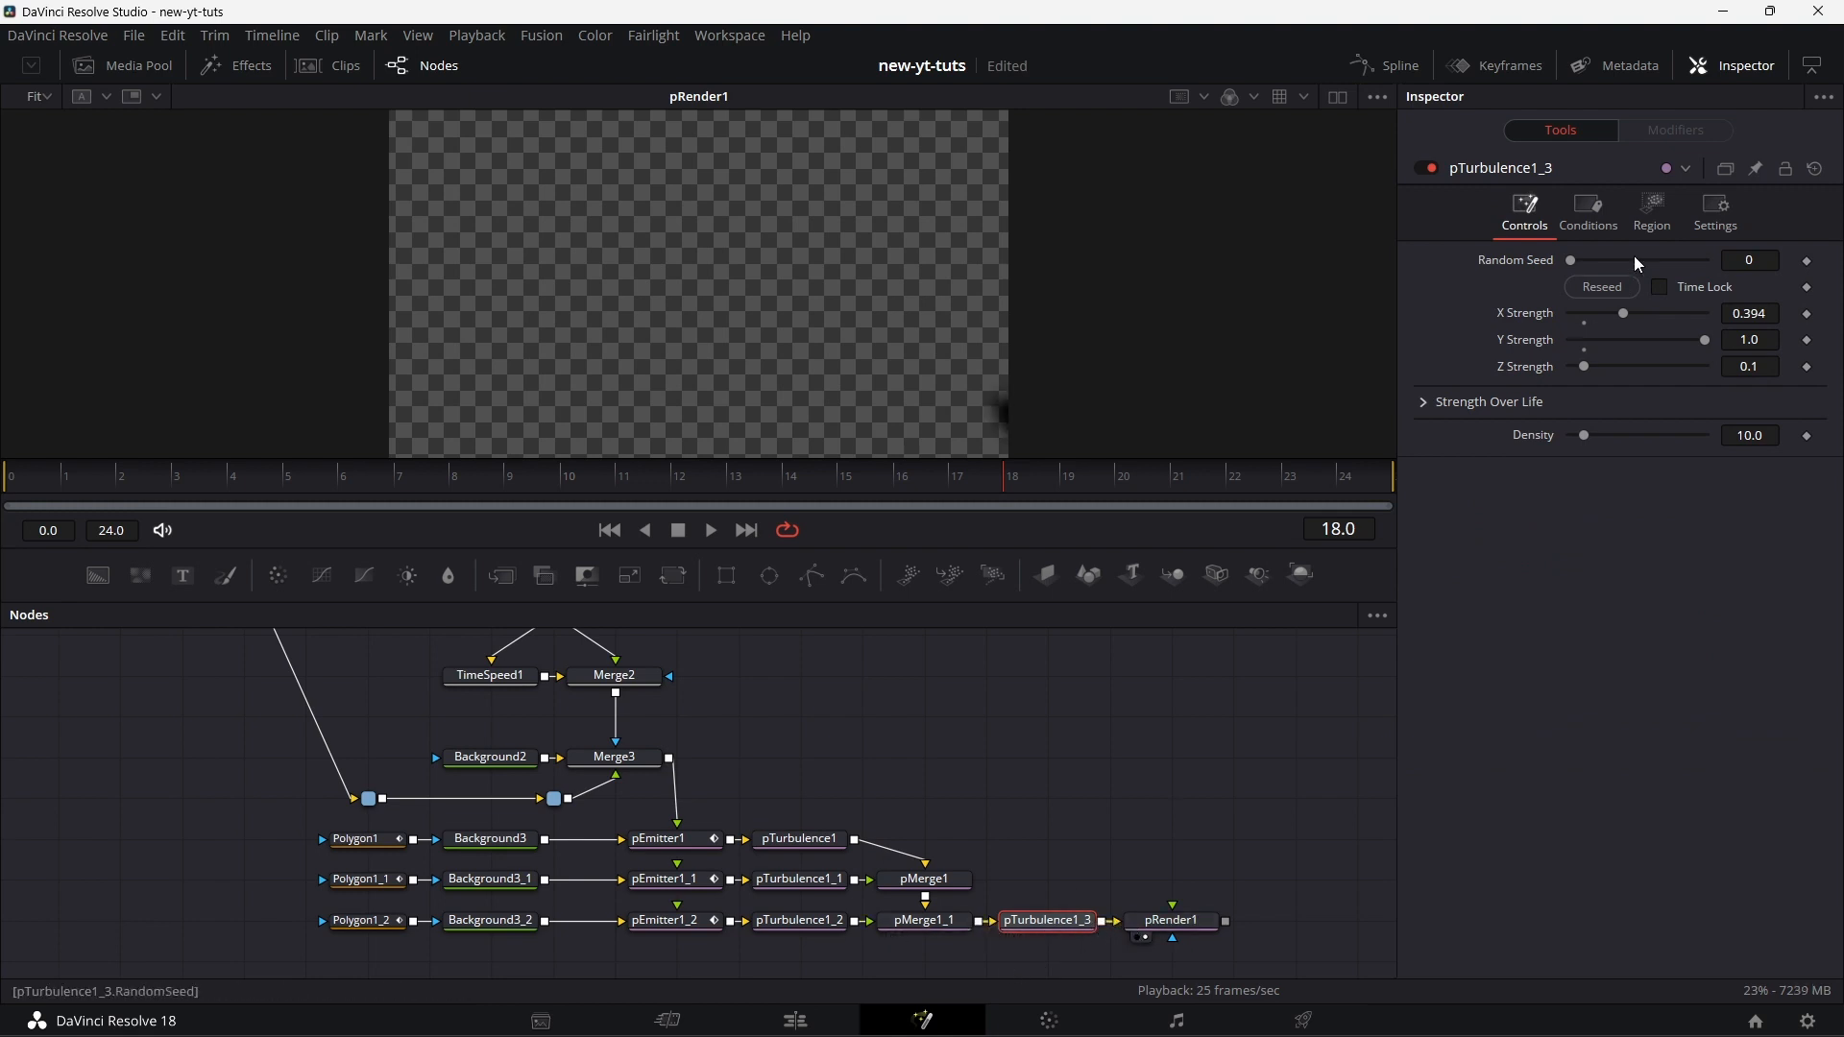
- Change pTurbulence1_1's Random Seed and set pTurbulence1_2's Random Seed to 1000
left_click(821, 883)
left_click_drag(1568, 267, 1702, 261)
left_click(796, 927)
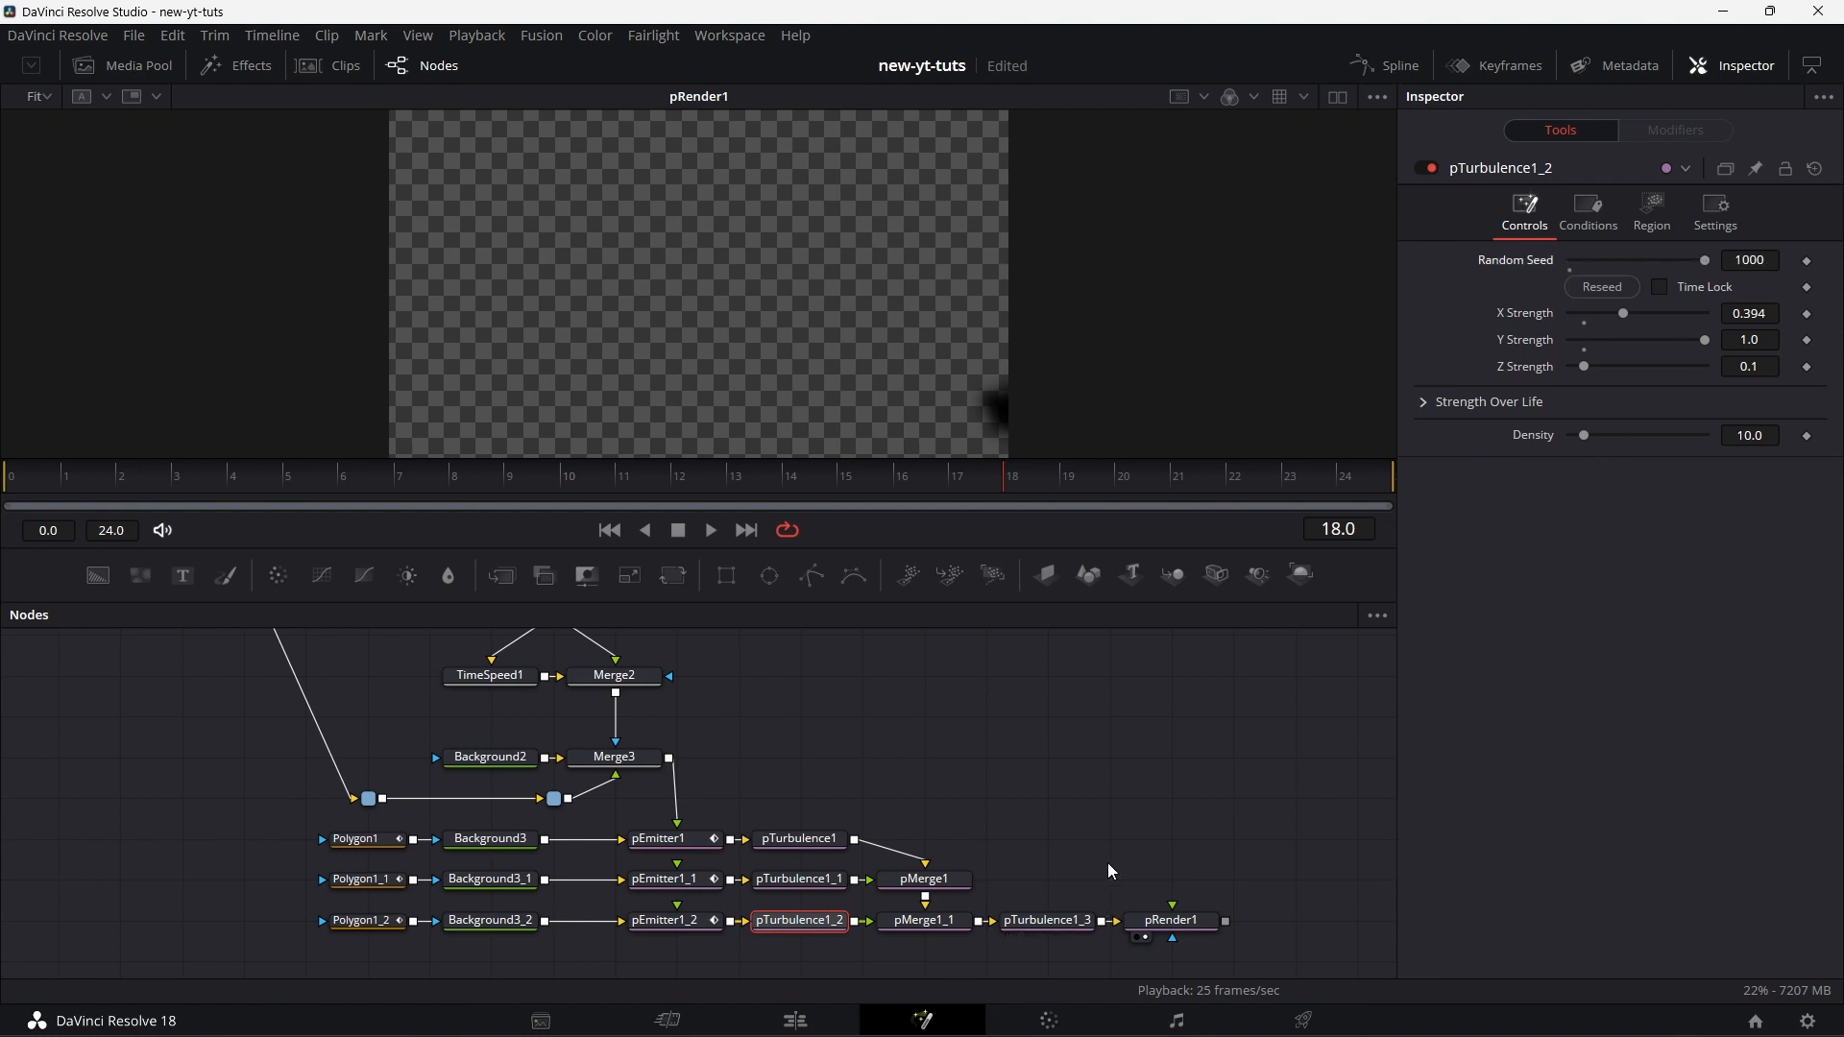
- Set the Velocity of pEmitter1_1 to 1.0 and of pEmitter1_2 to 1.5, and play the composition from frame 0
left_click(672, 880)
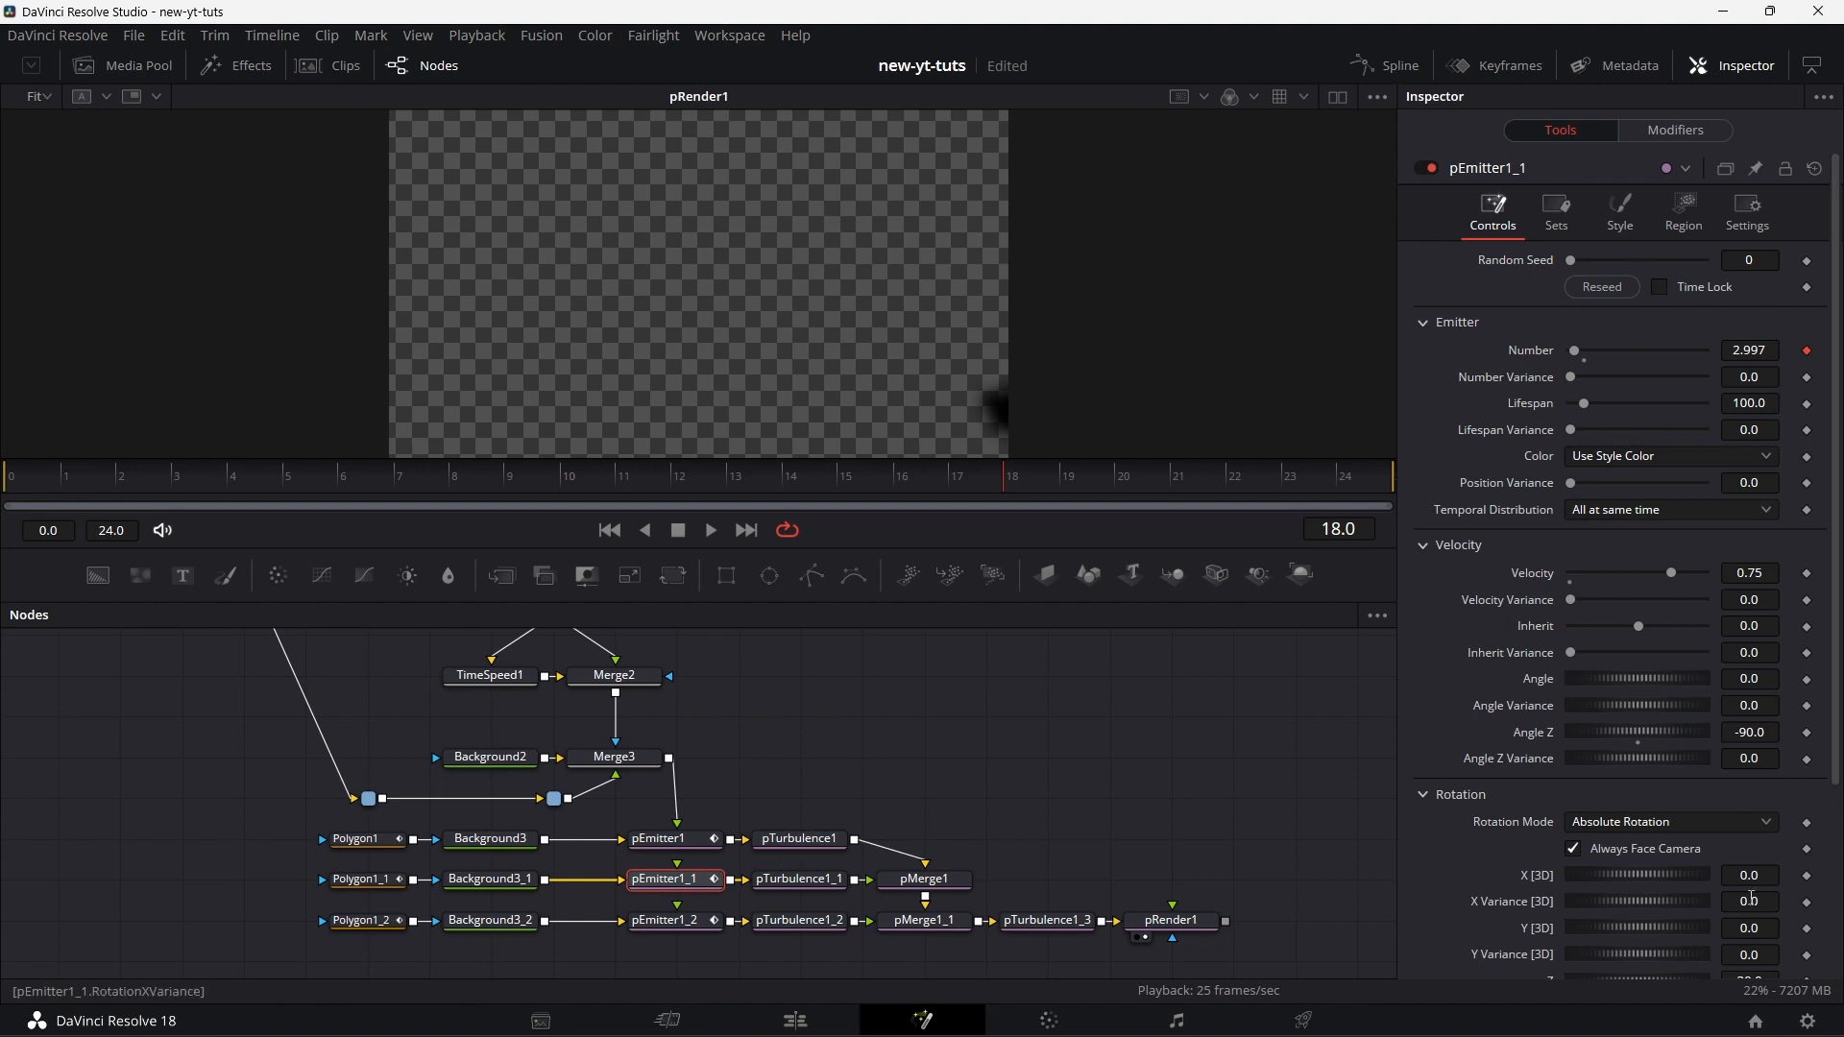
left_click(1772, 573)
type("1")
key("Return")
left_click(675, 924)
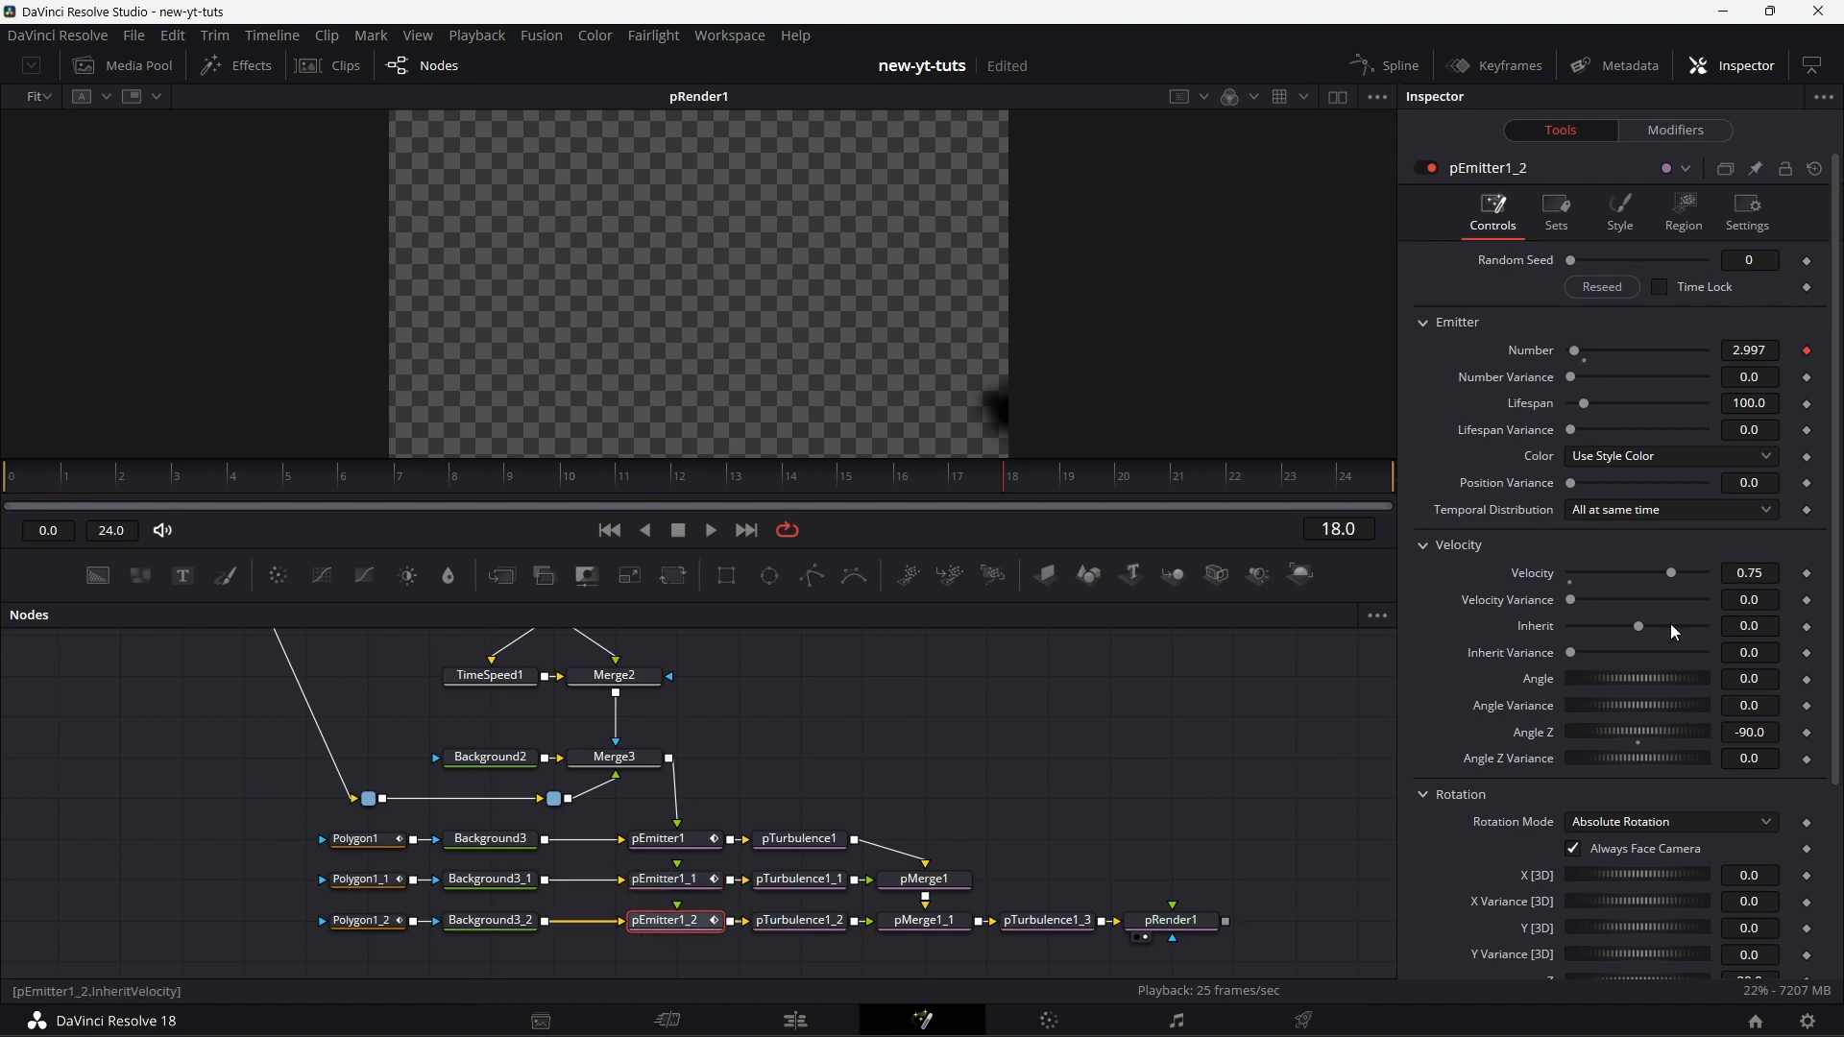
left_click(1772, 575)
type("1.5")
key("Return")
left_click(17, 487)
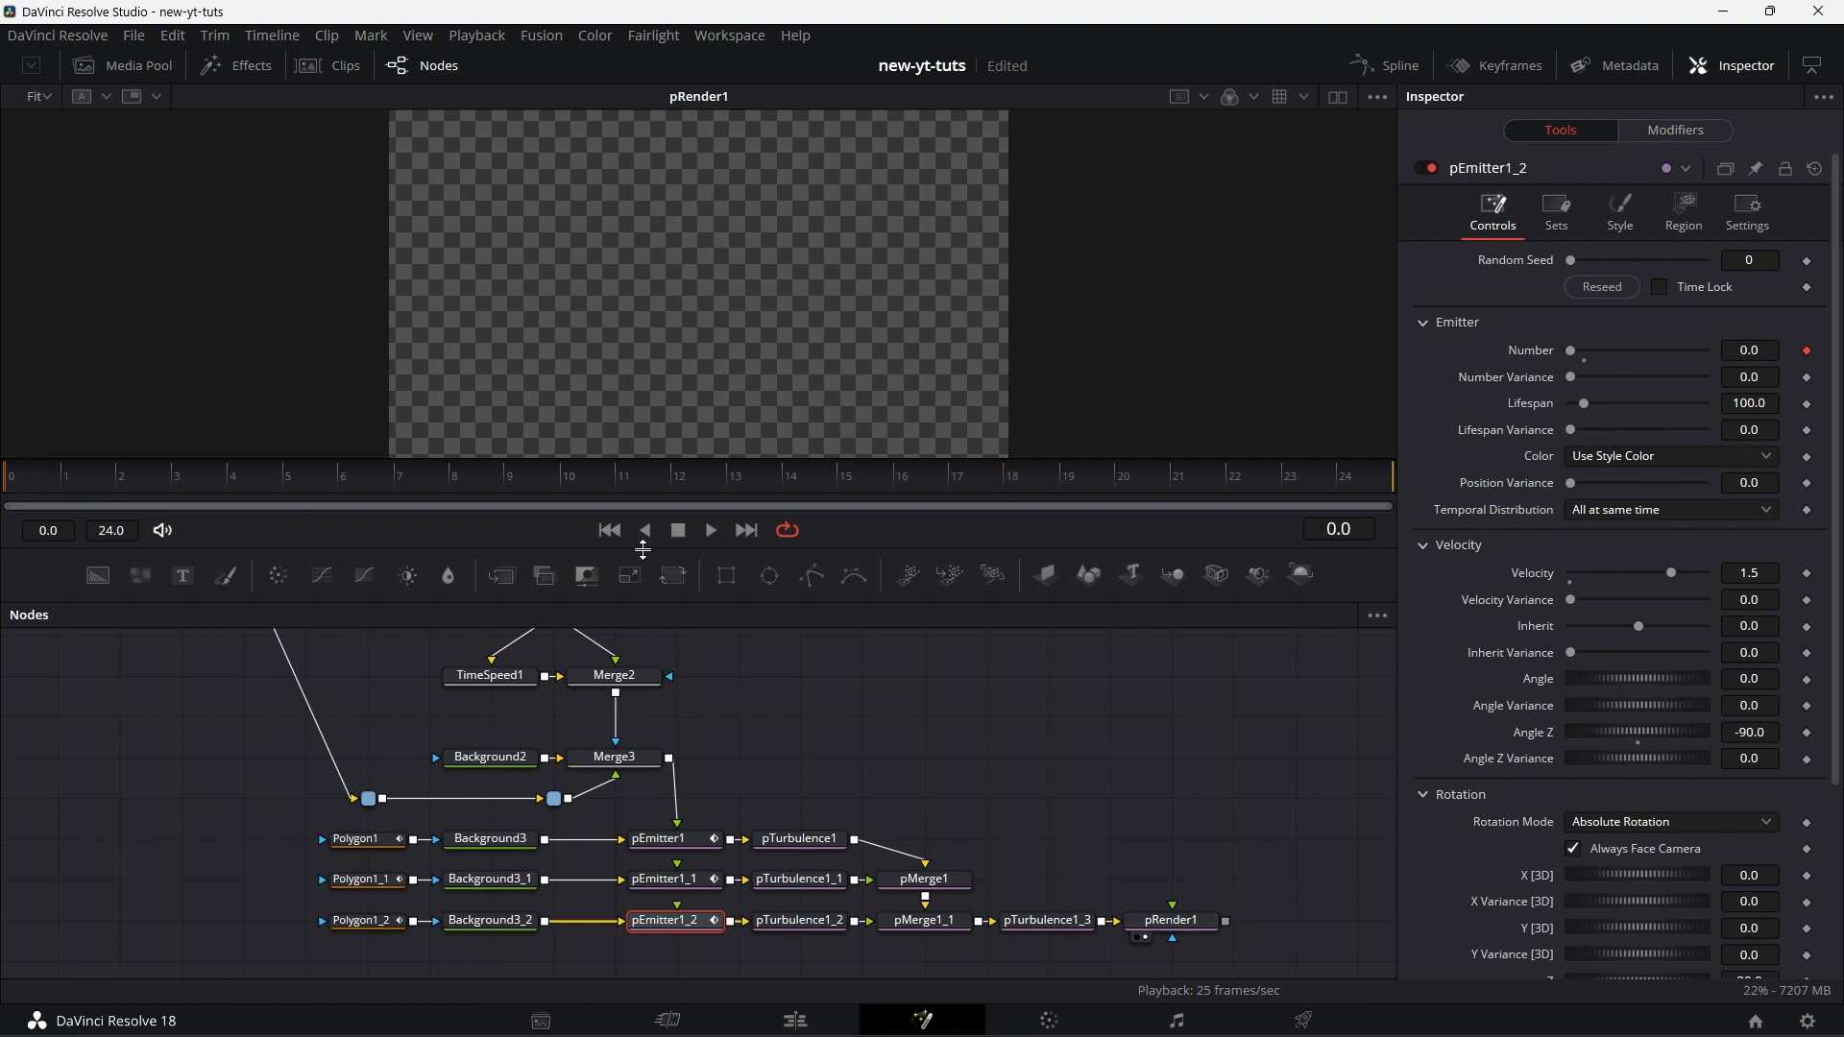
left_click(711, 534)
- Lower the DOF Focus range in pEmitter1_1's 2D blur style controls
left_click(680, 880)
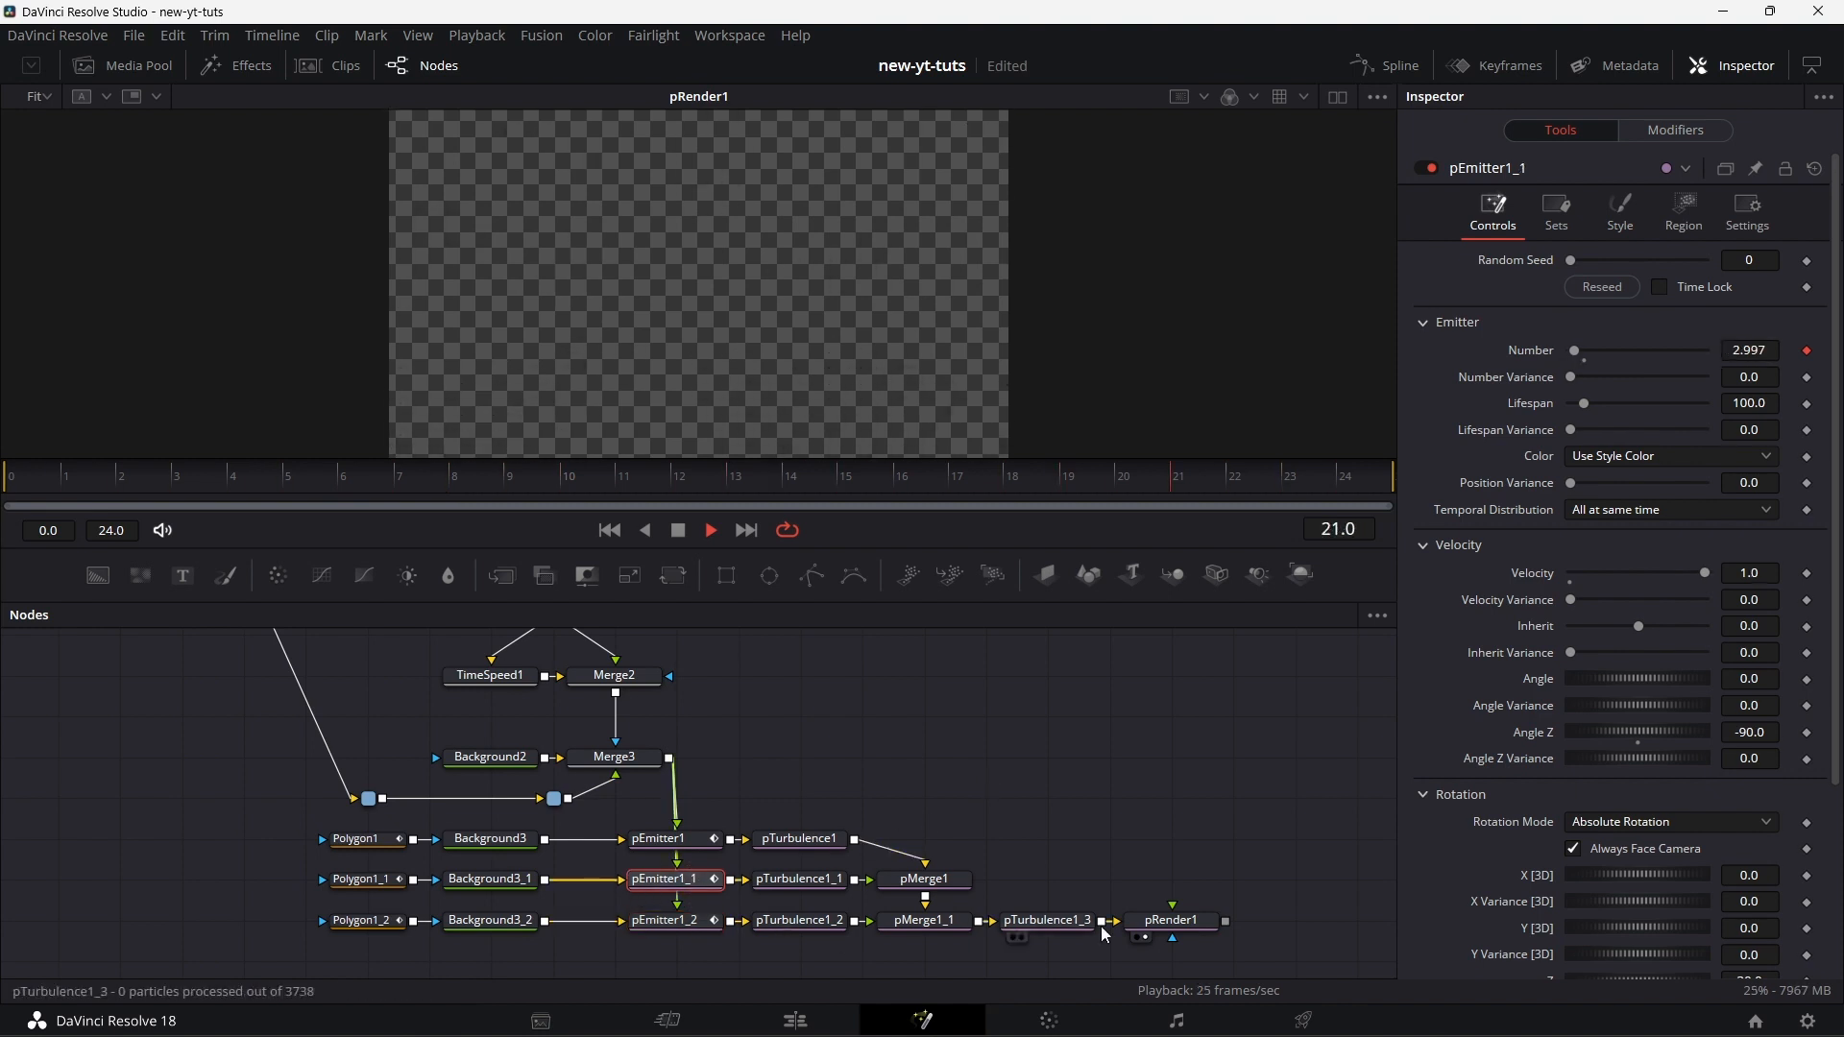
left_click(1620, 214)
scroll(1644, 896, "down", 5)
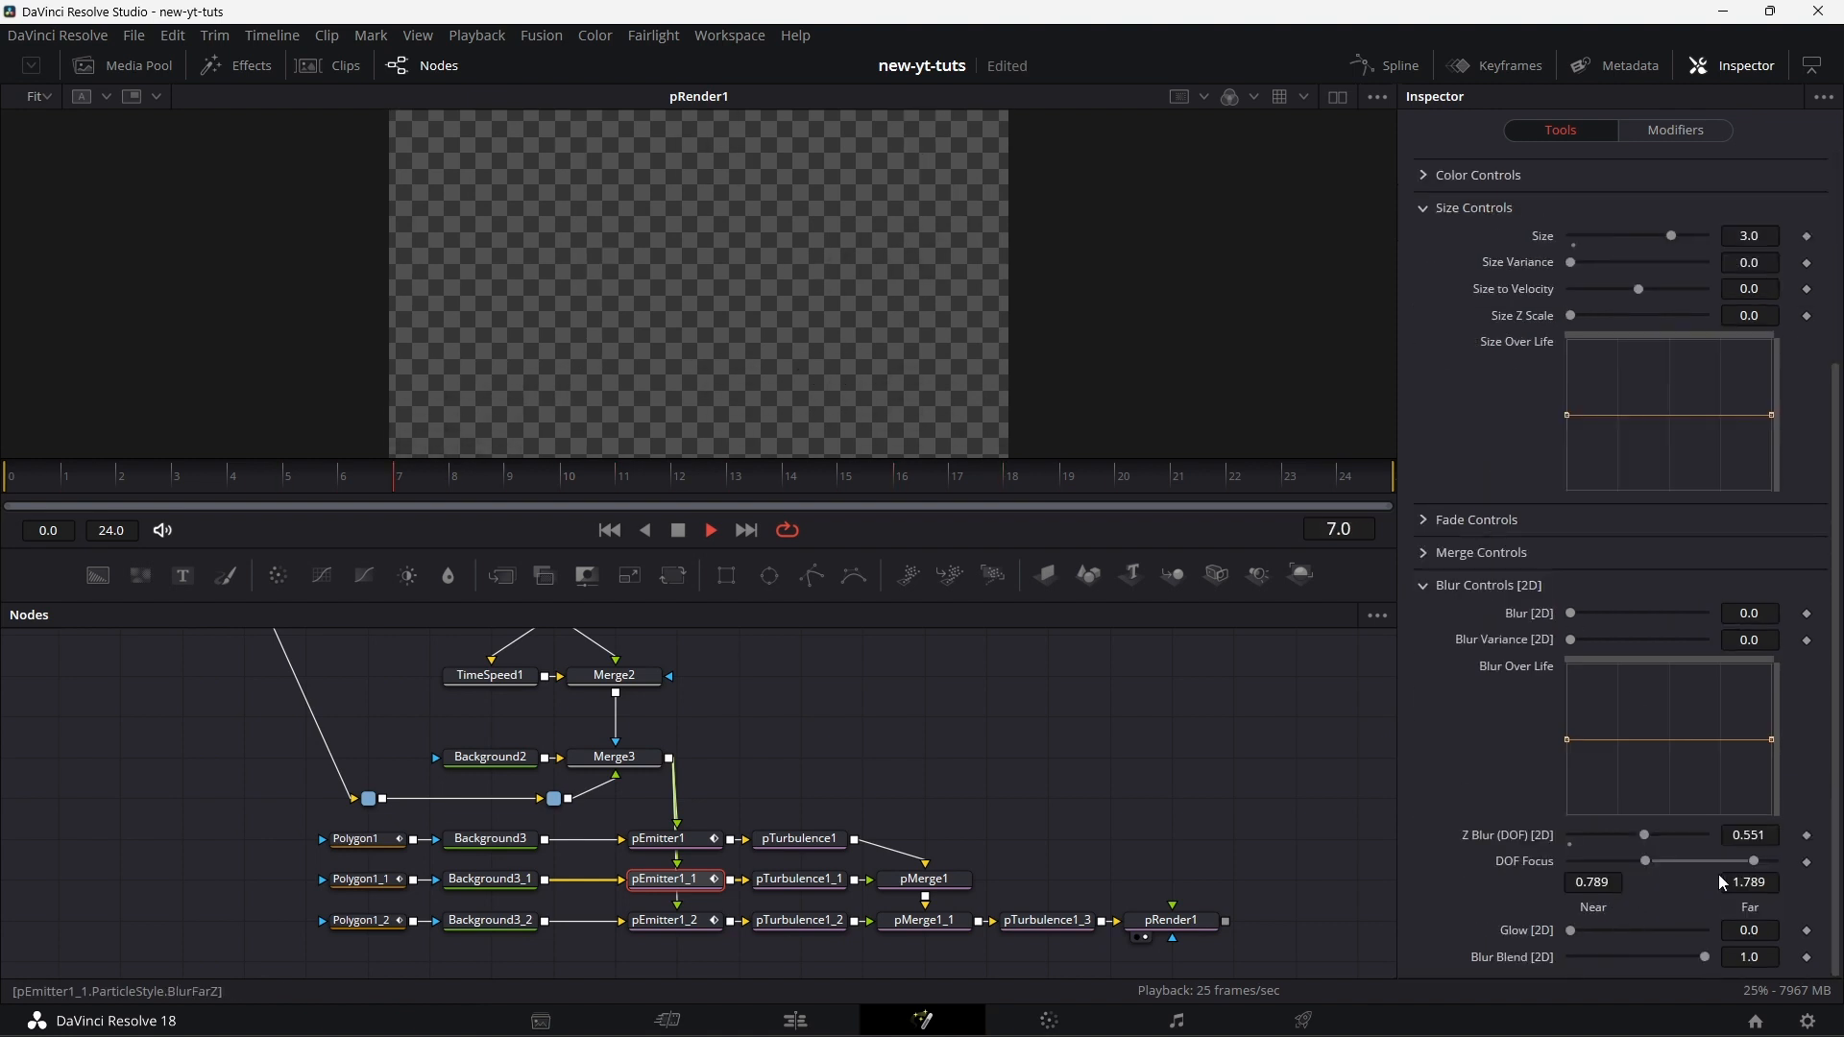
left_click_drag(1685, 862, 1670, 862)
- Set pEmitter1_2's Z Blur (DOF) to 0.724 and its DOF Focus range to 0.567 near and 1.567 far
left_click(641, 927)
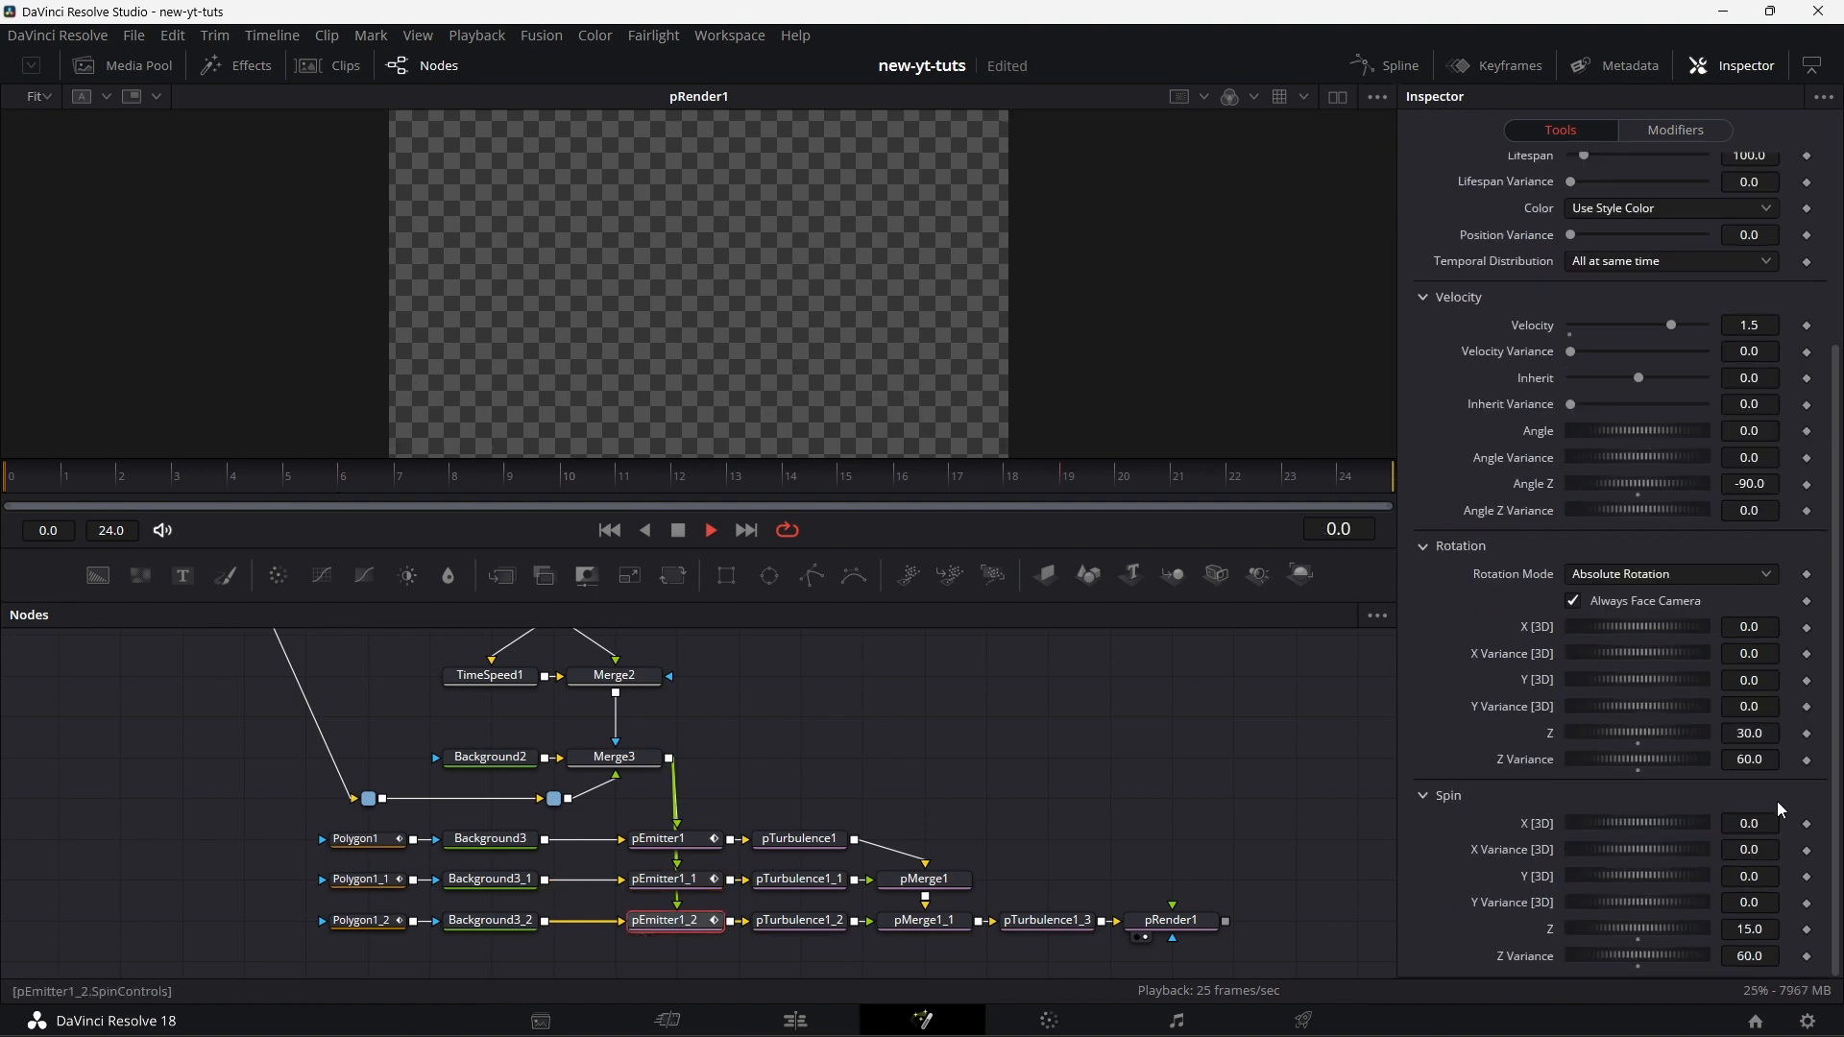
scroll(1523, 356, "up", 3)
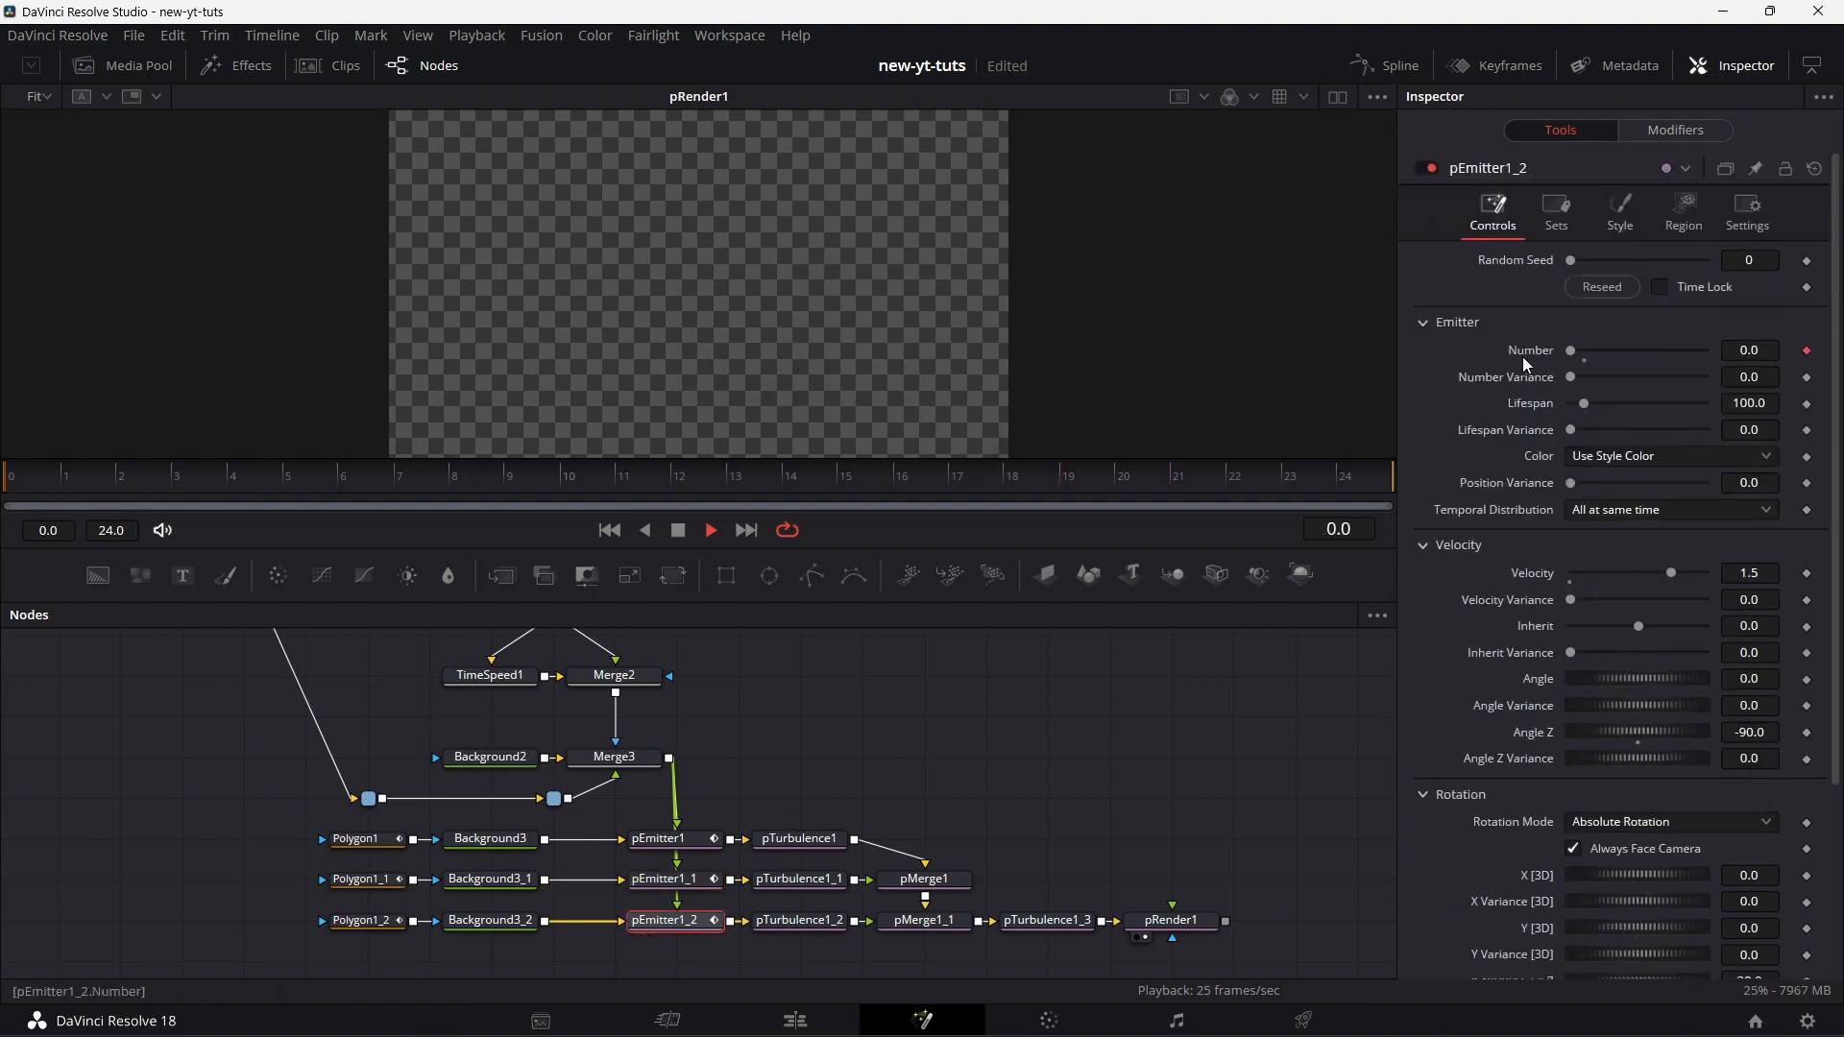
left_click(1621, 211)
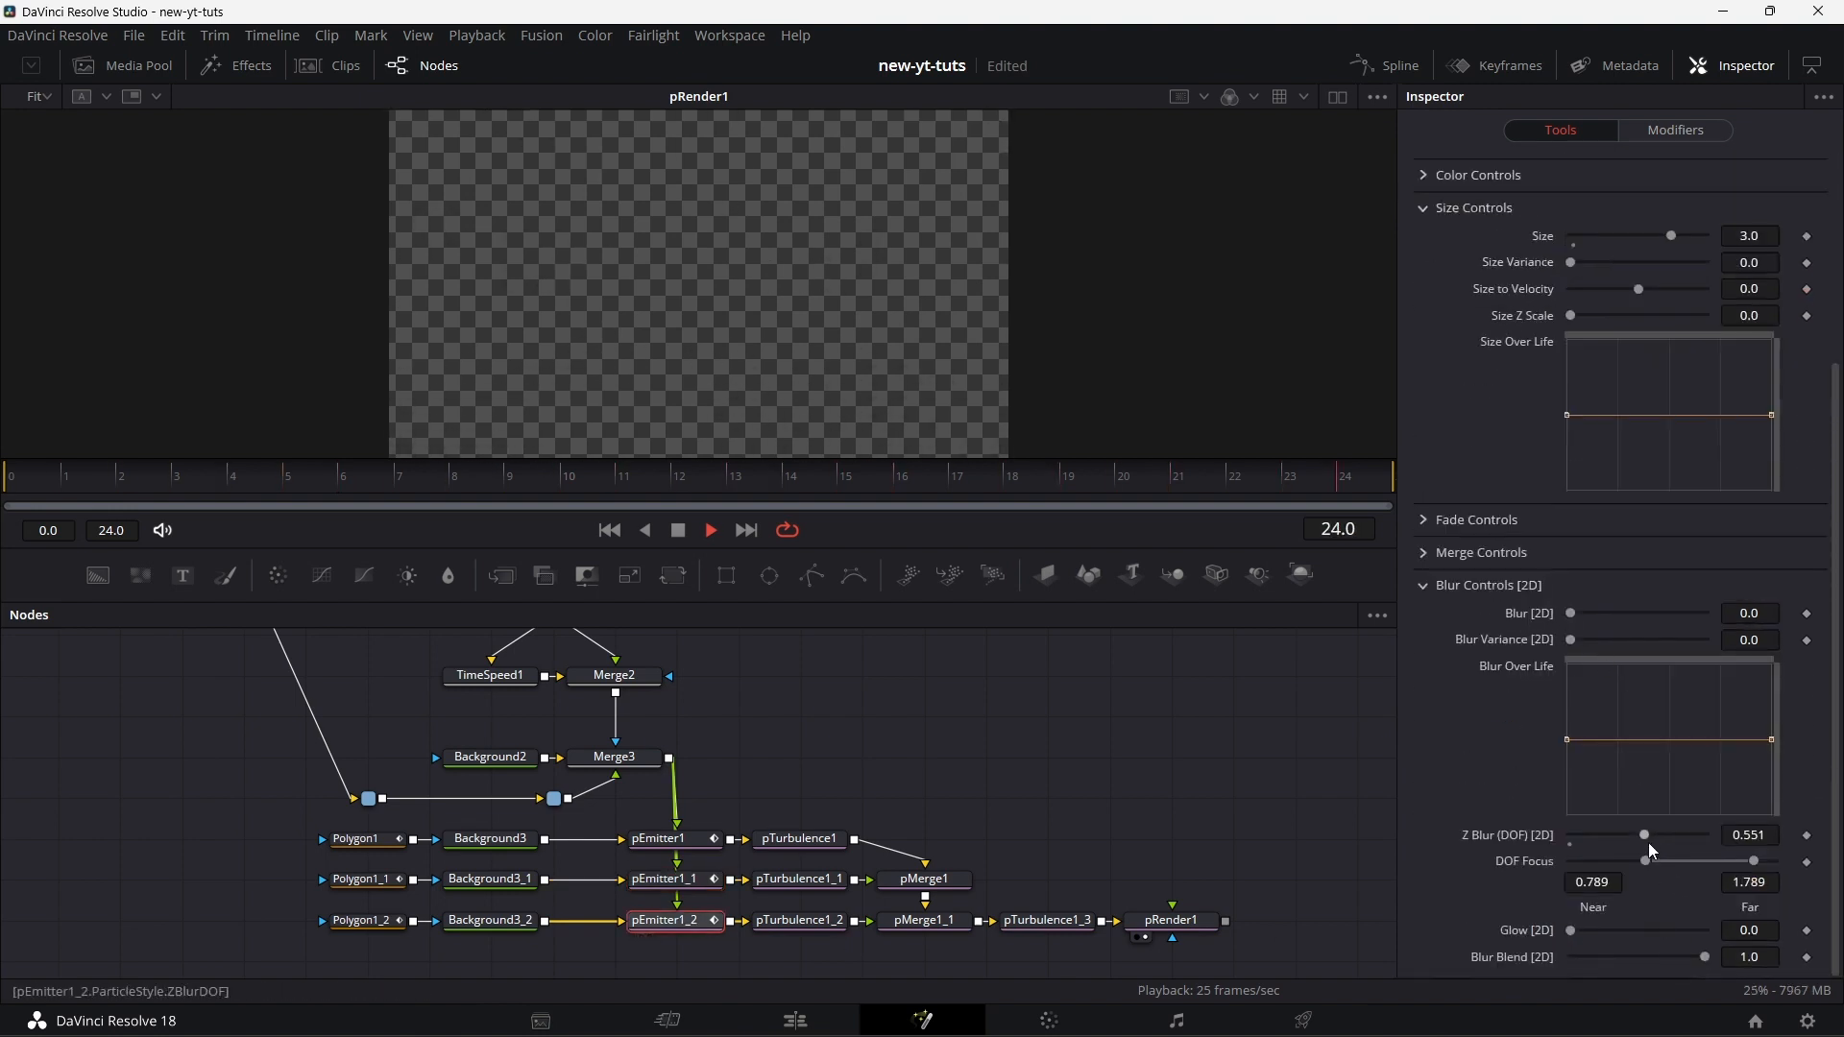
left_click_drag(1645, 837, 1685, 861)
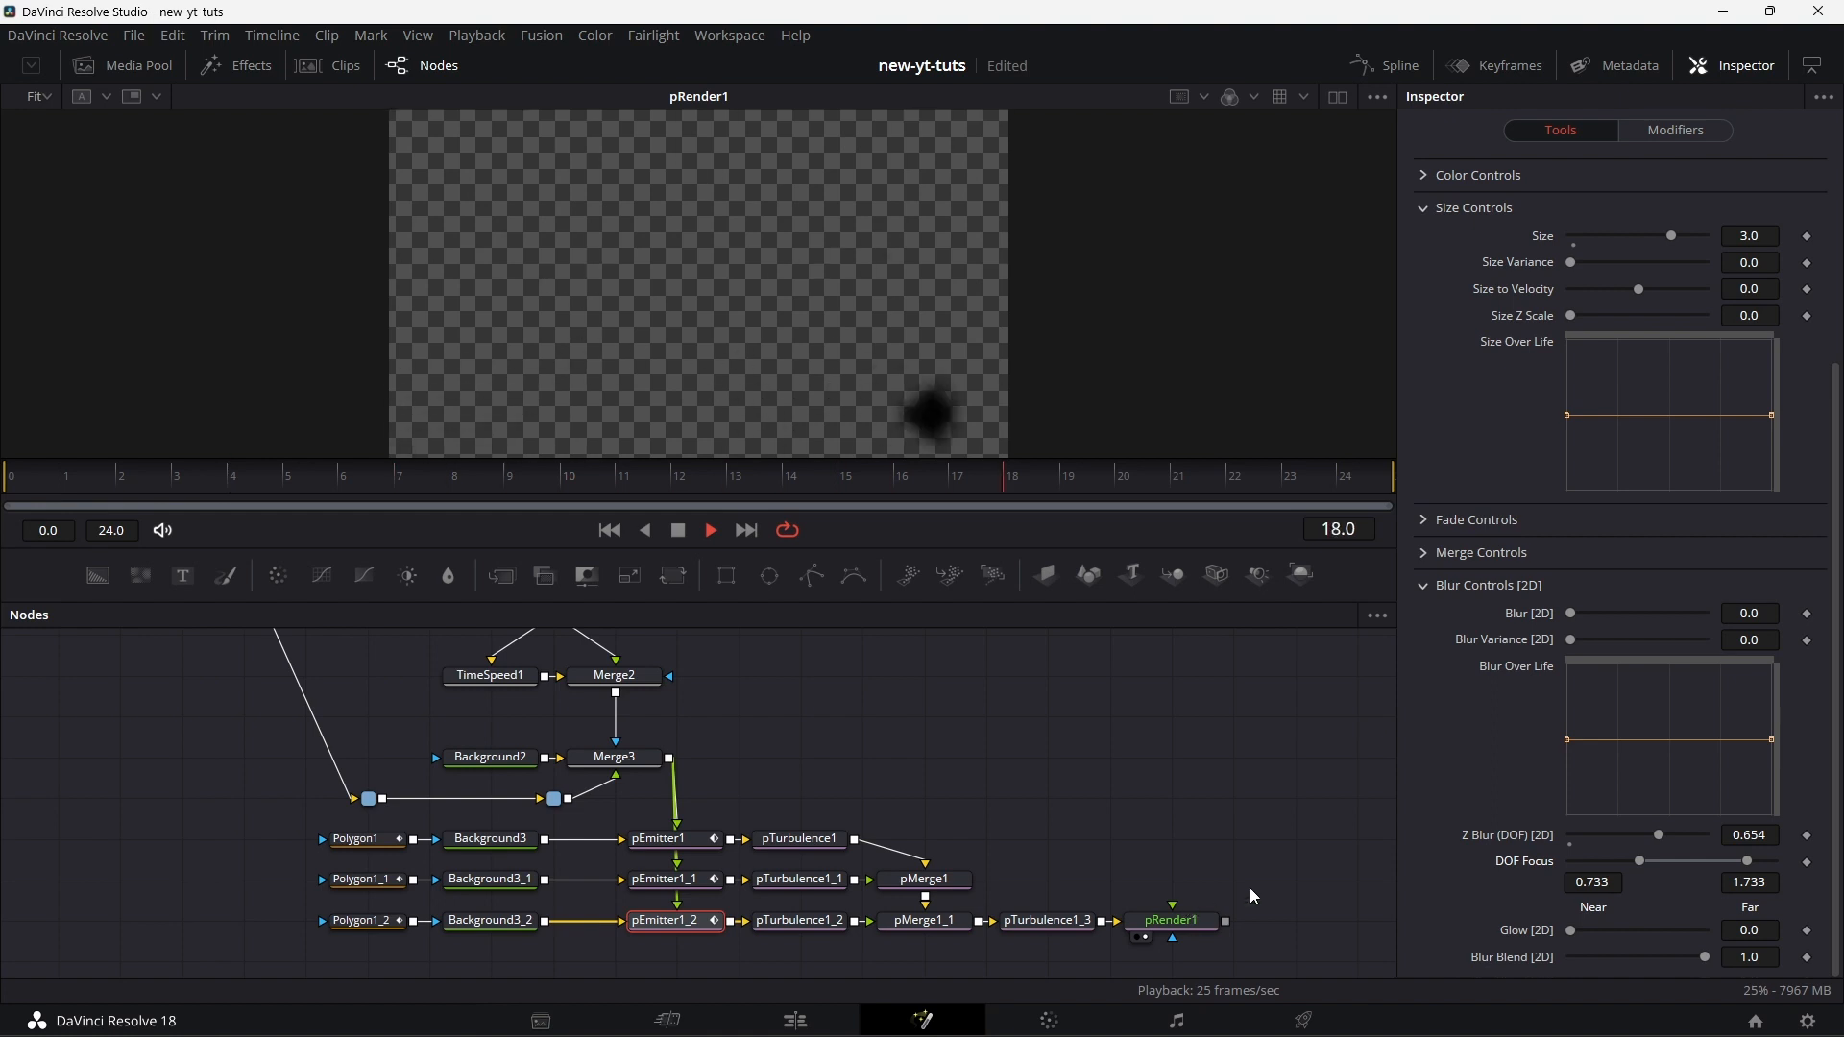
left_click_drag(1726, 864, 1668, 834)
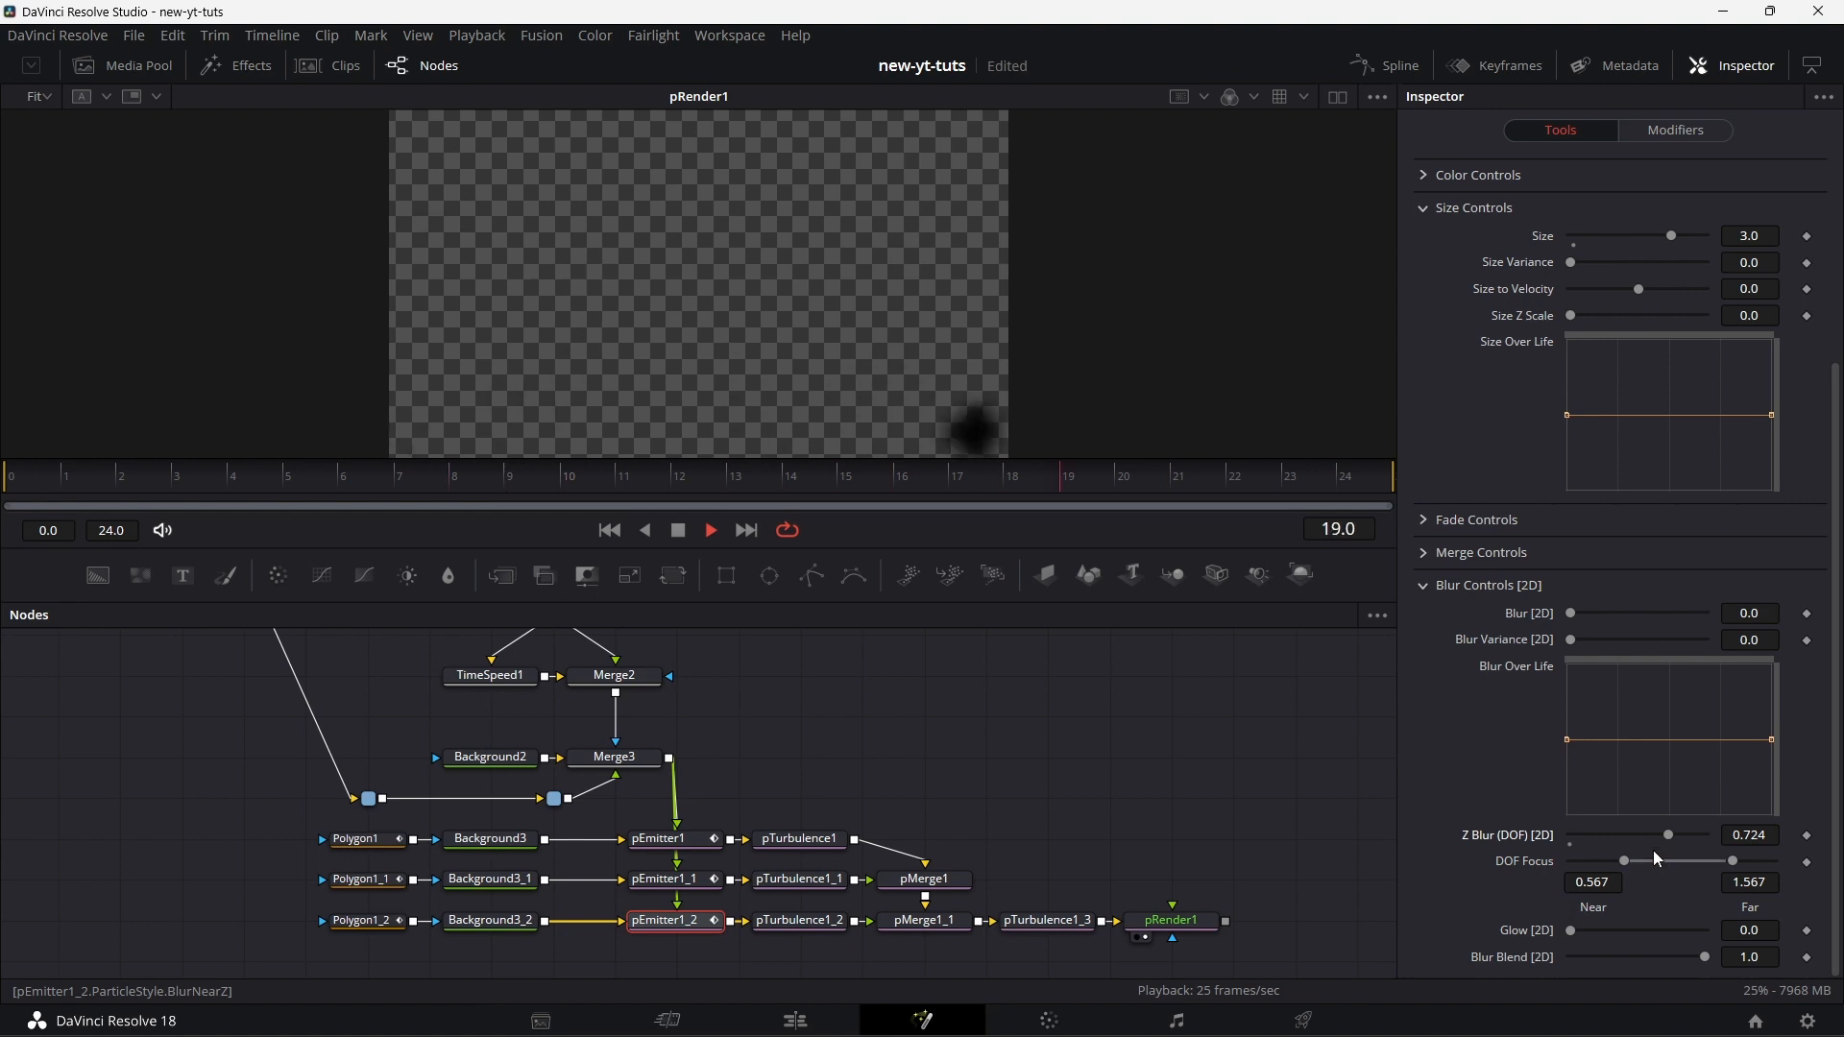
- Set pEmitter1_2's Z Blur (DOF) to 0.811 and DOF Focus to 0.078 near and 0.822 far, and preview the playback
left_click_drag(1668, 834, 1680, 833)
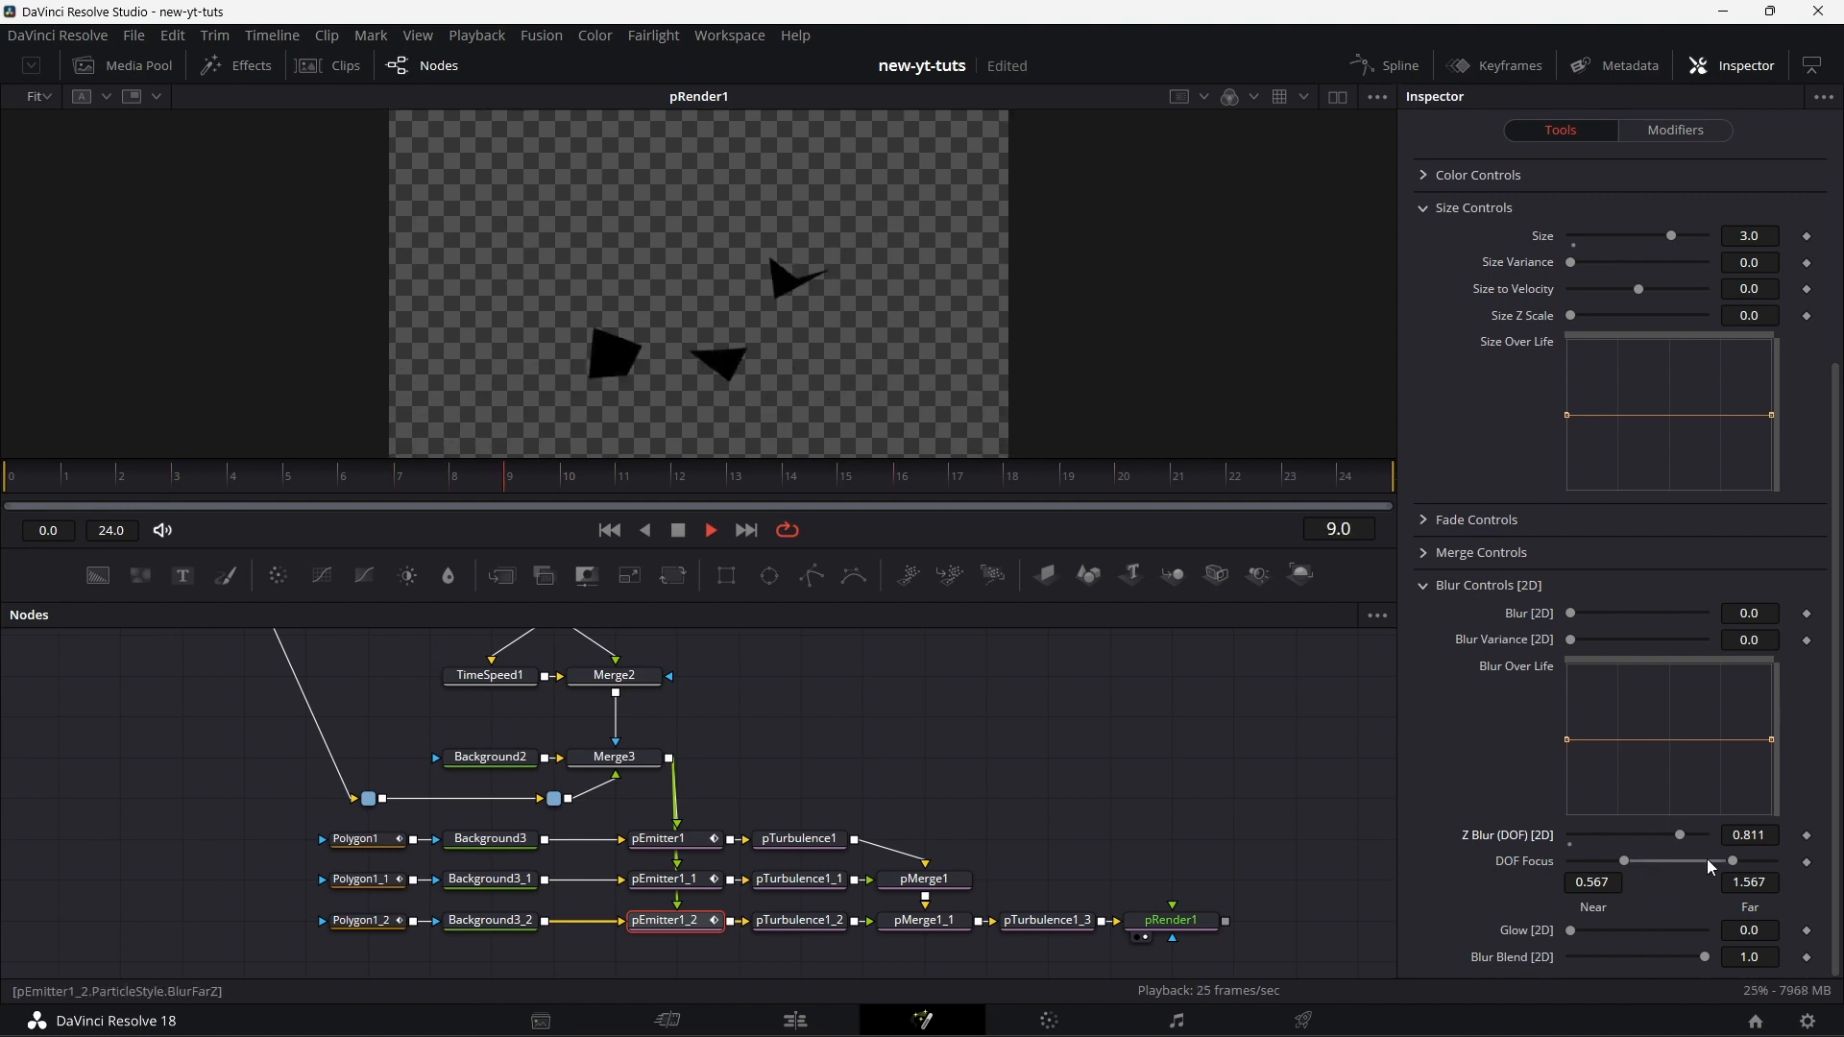
mouse_move(1732, 862)
left_mouse_down()
mouse_move(1709, 861)
mouse_move(1745, 877)
left_mouse_up()
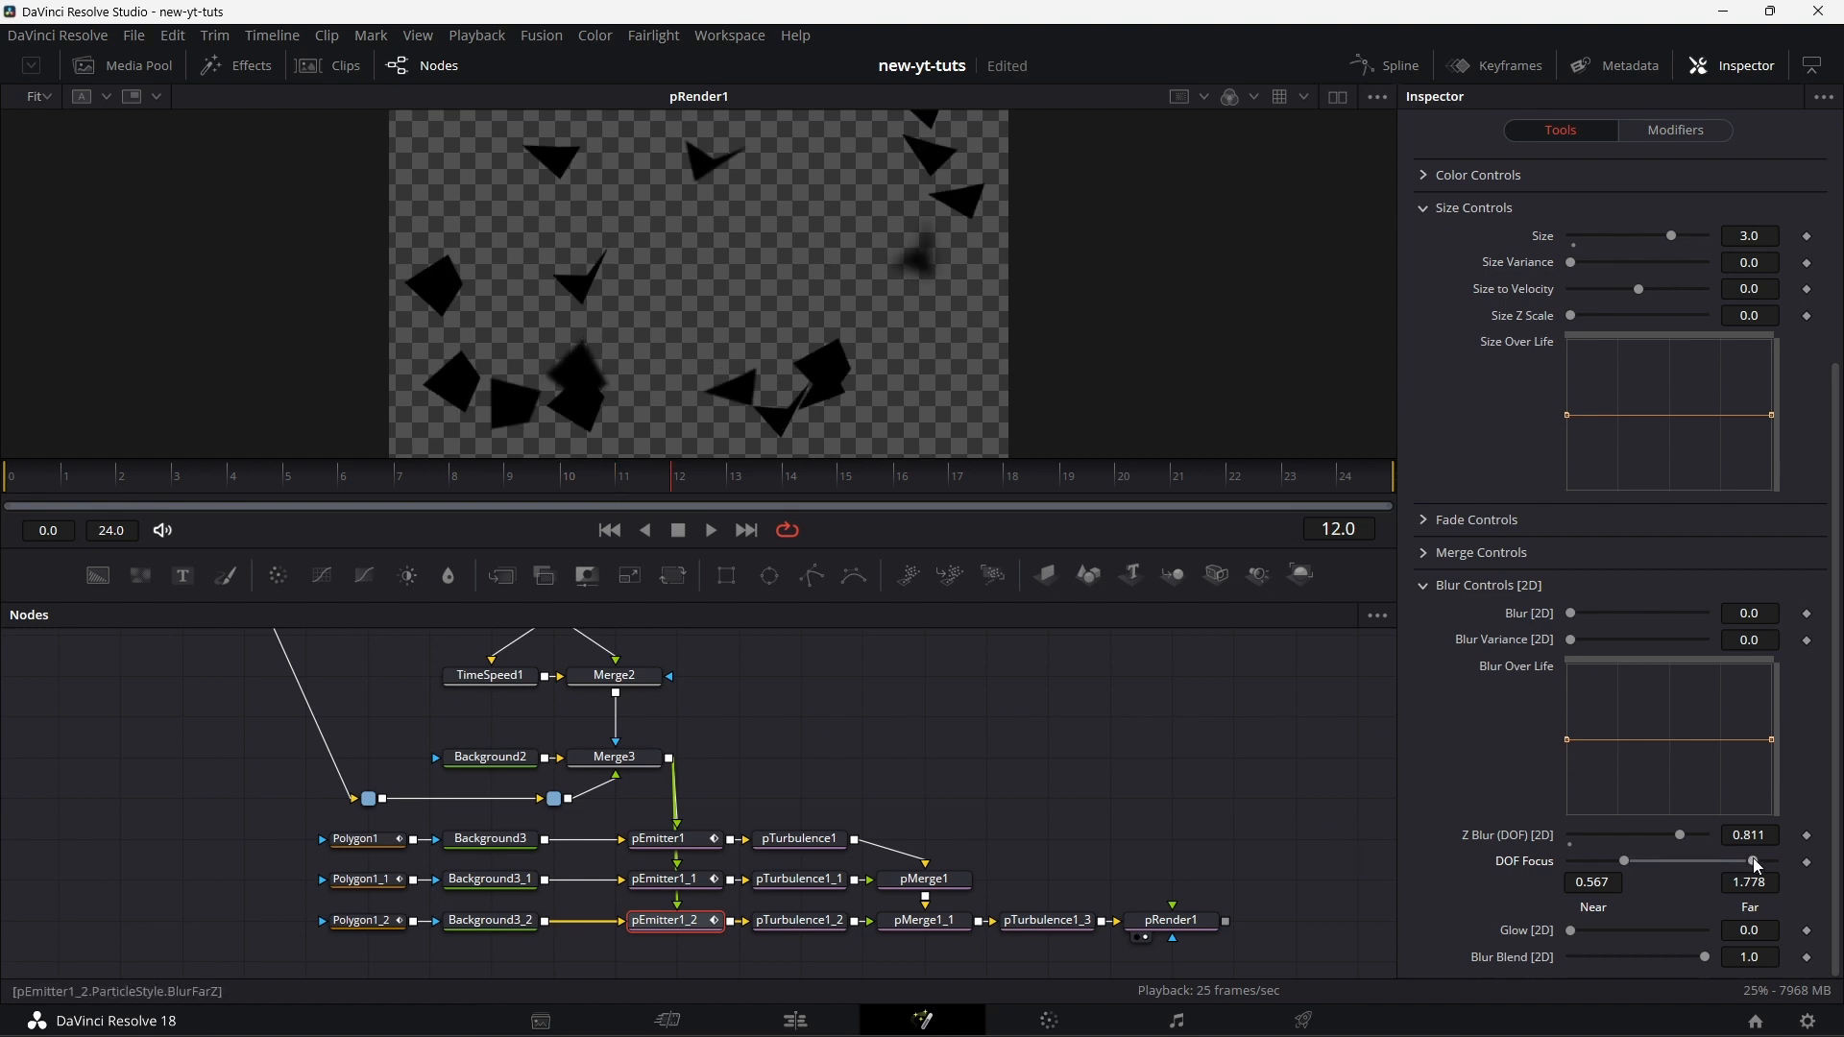
left_click_drag(1730, 860, 1698, 861)
left_click_drag(1627, 862, 1575, 855)
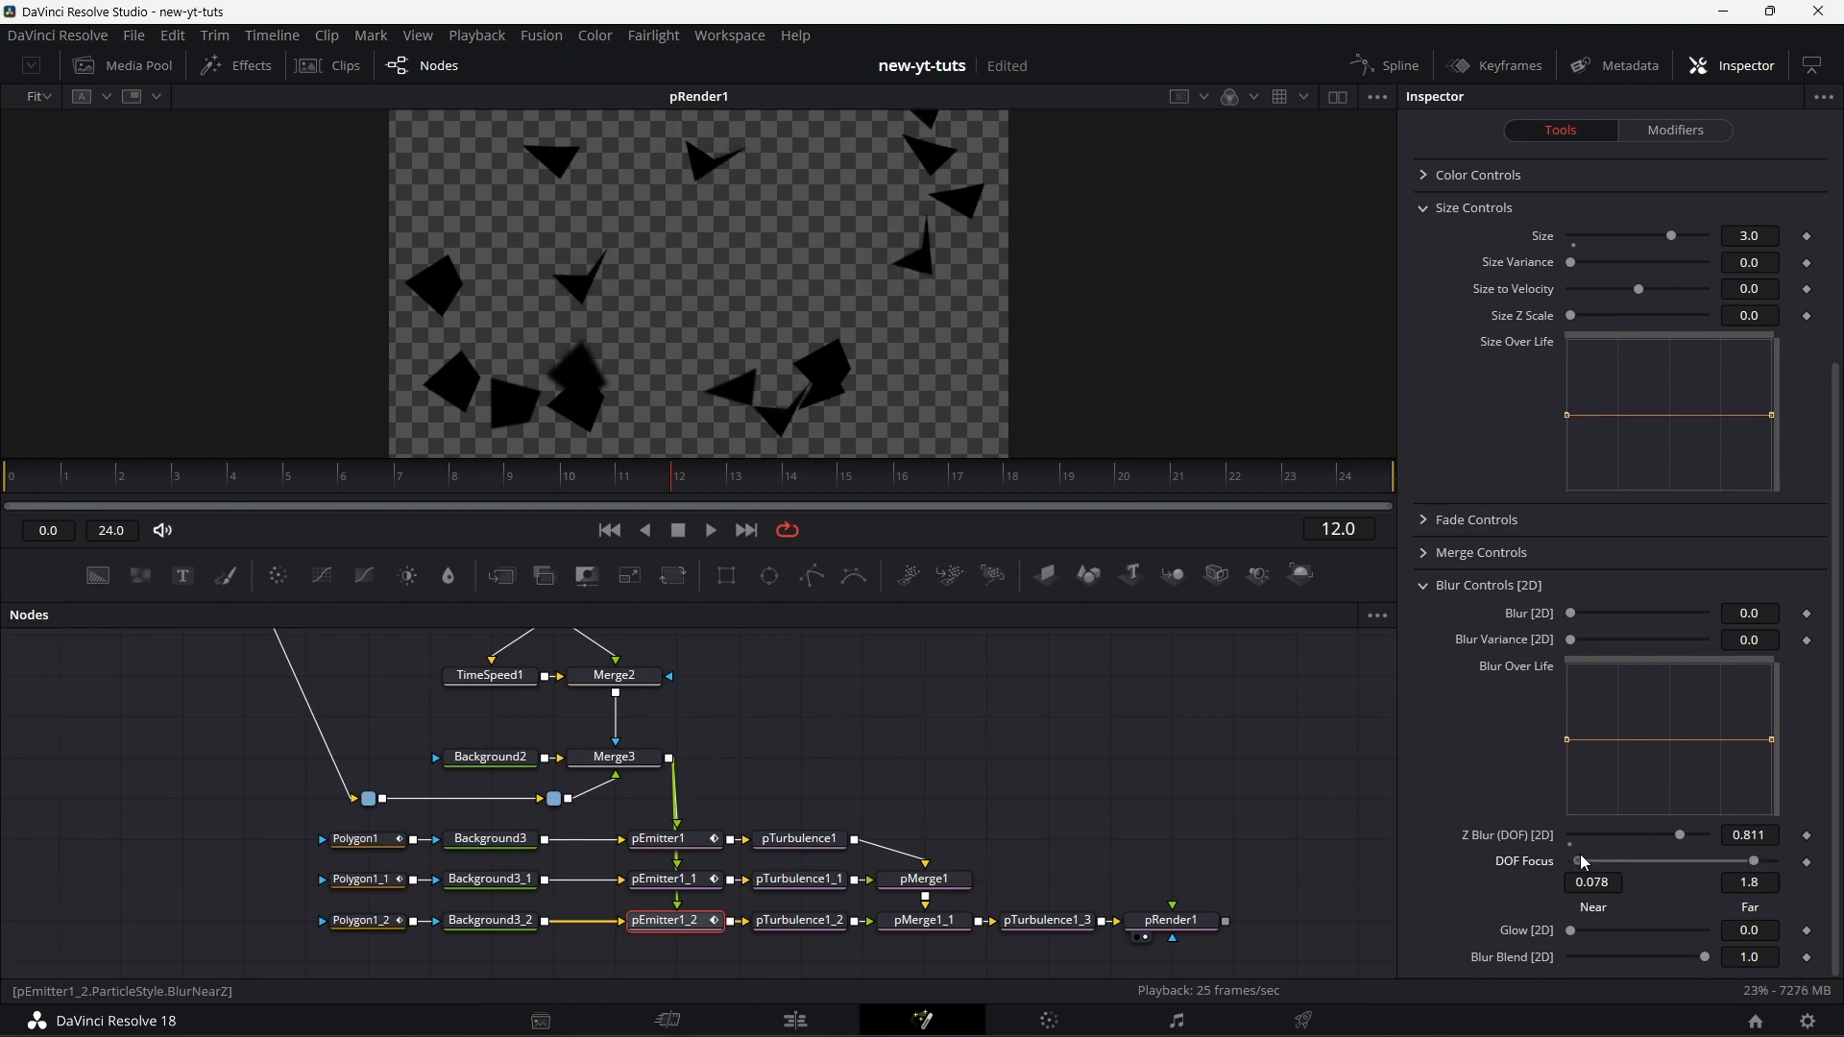
left_click(1736, 860)
mouse_move(1661, 861)
left_mouse_down()
mouse_move(1639, 860)
mouse_move(1661, 860)
left_mouse_up()
left_click(711, 532)
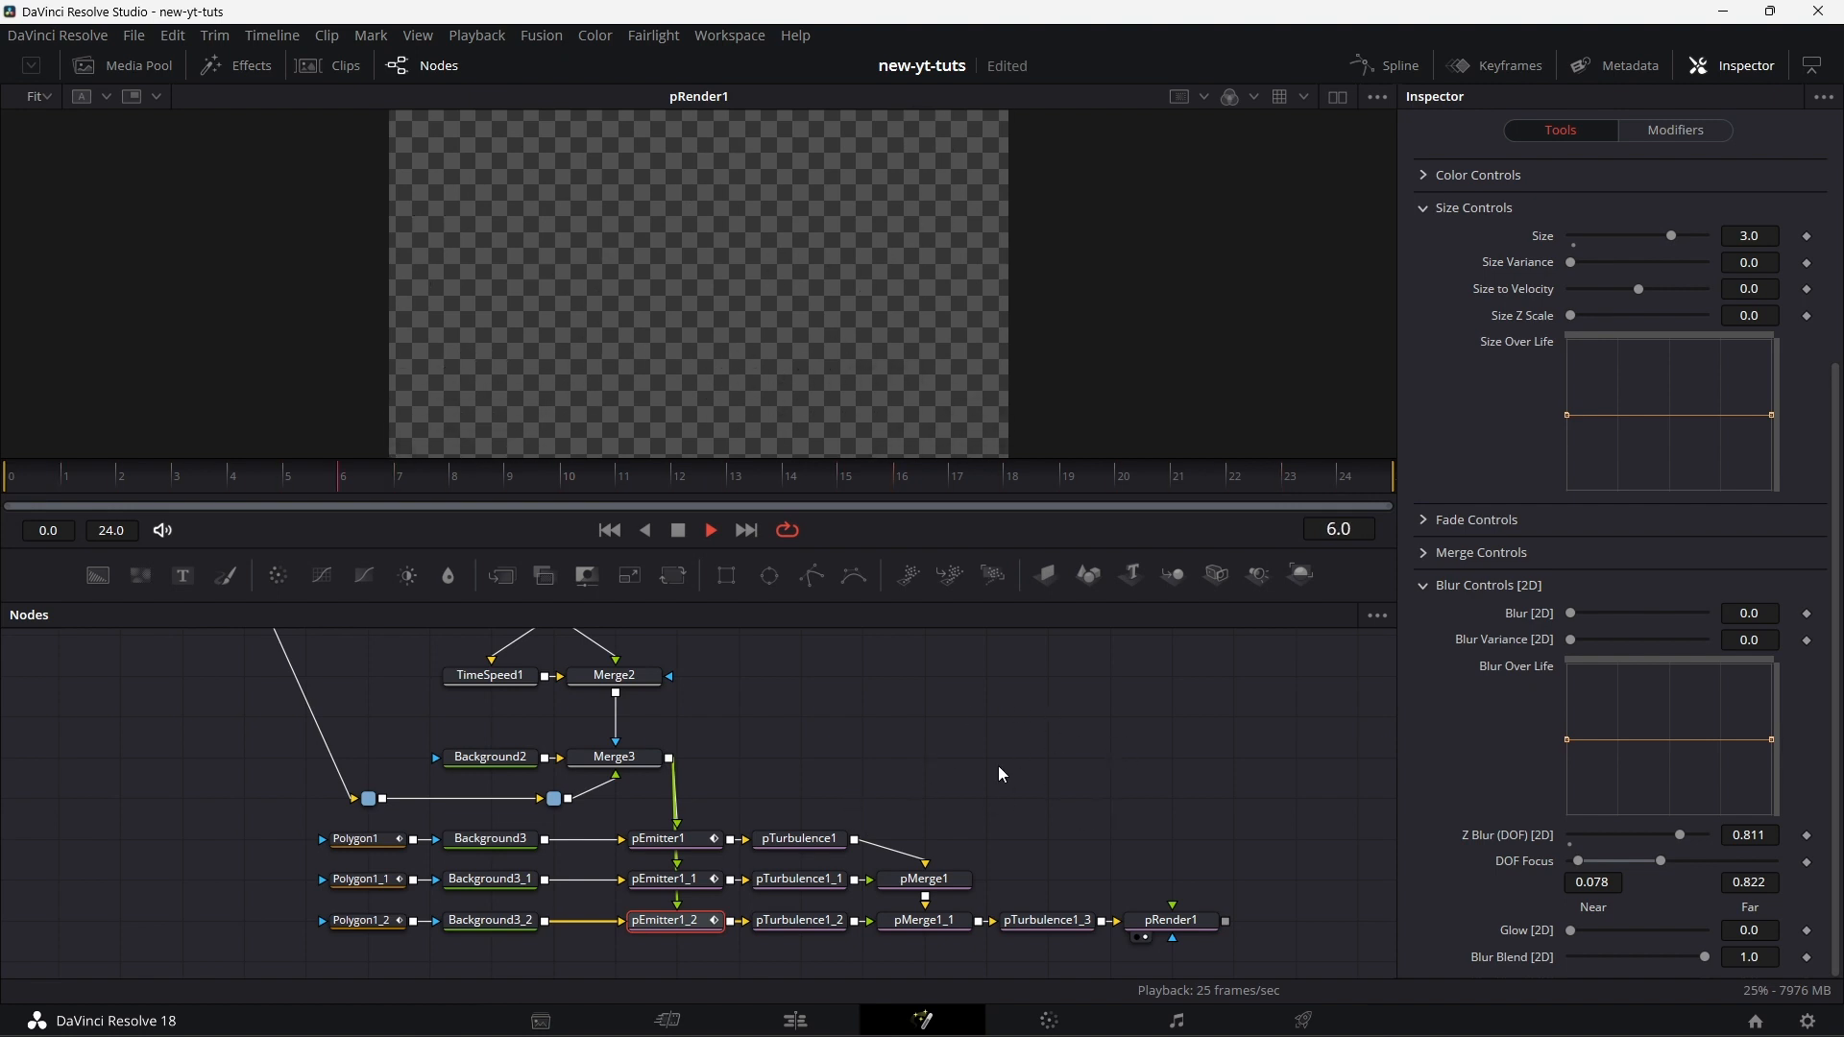
left_click(679, 532)
- Switch the Anim Curves modifier on pEmitter1's Number to a Custom curve and shape two added points into a steep rise halfway along
left_click_drag(1099, 788, 1054, 765)
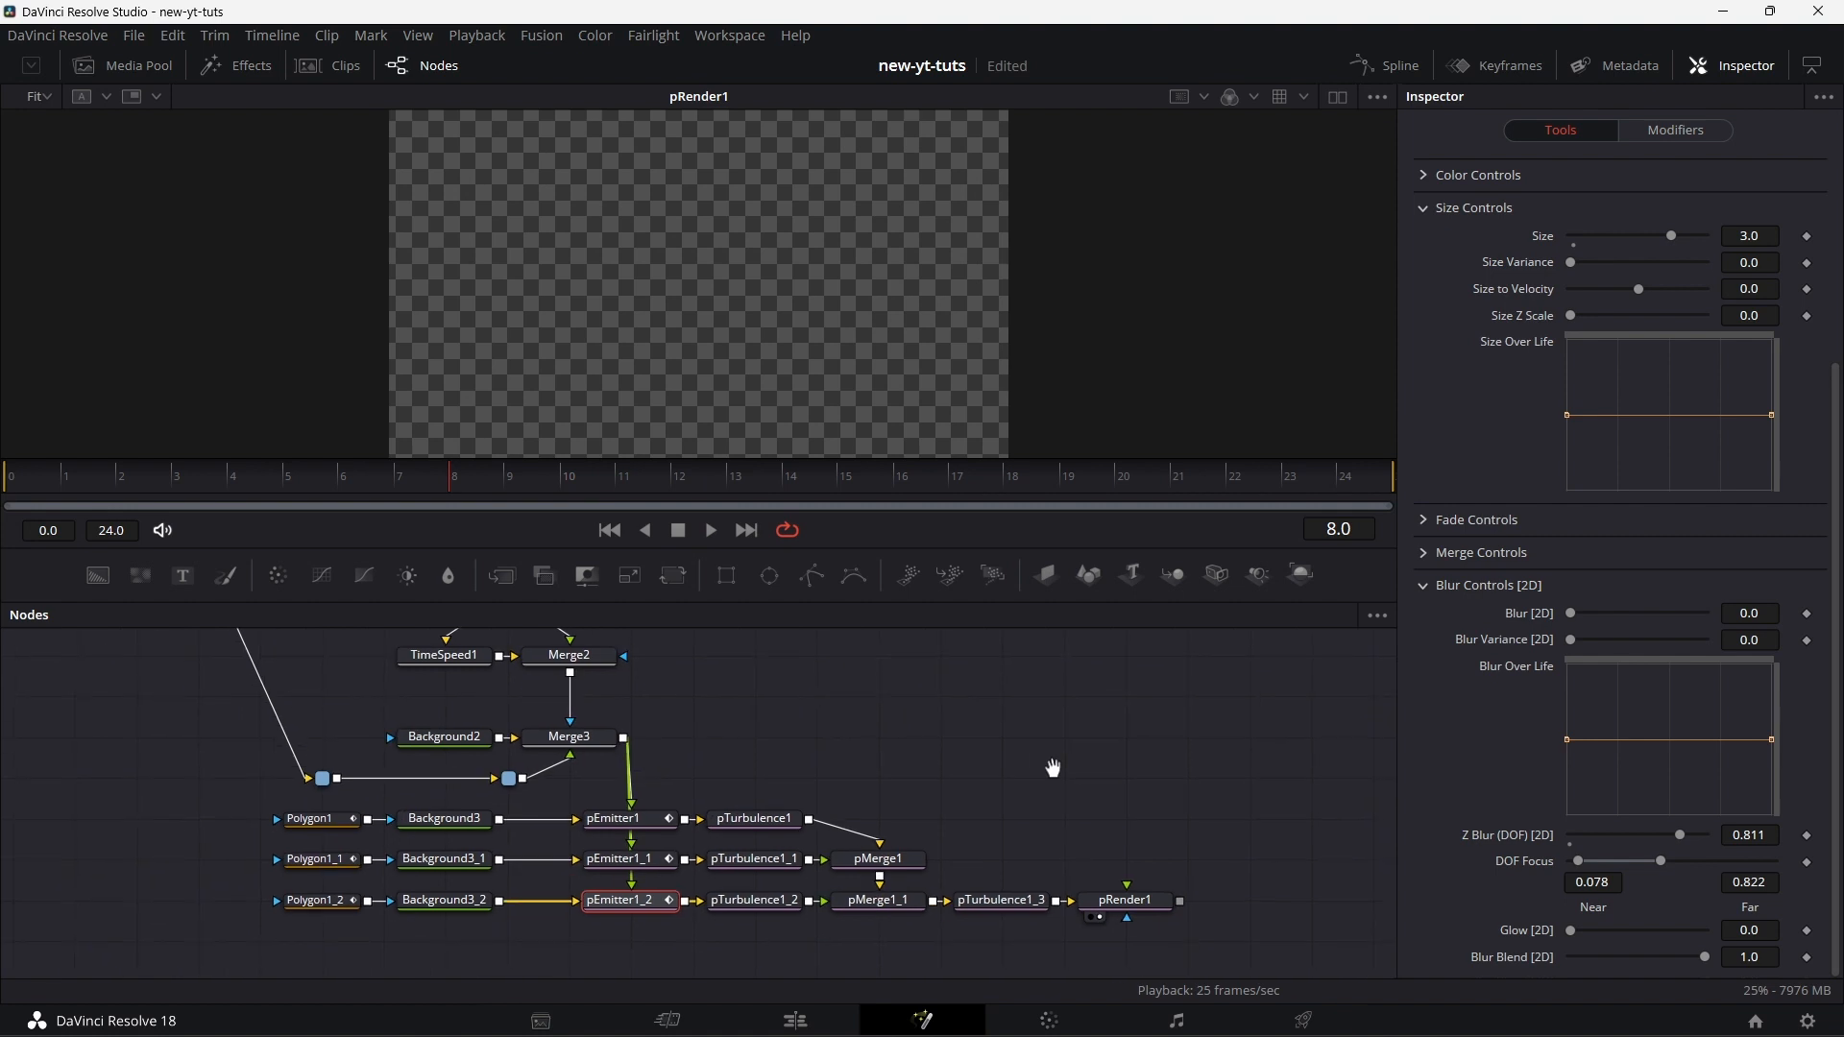
left_click(653, 828)
left_click(1660, 127)
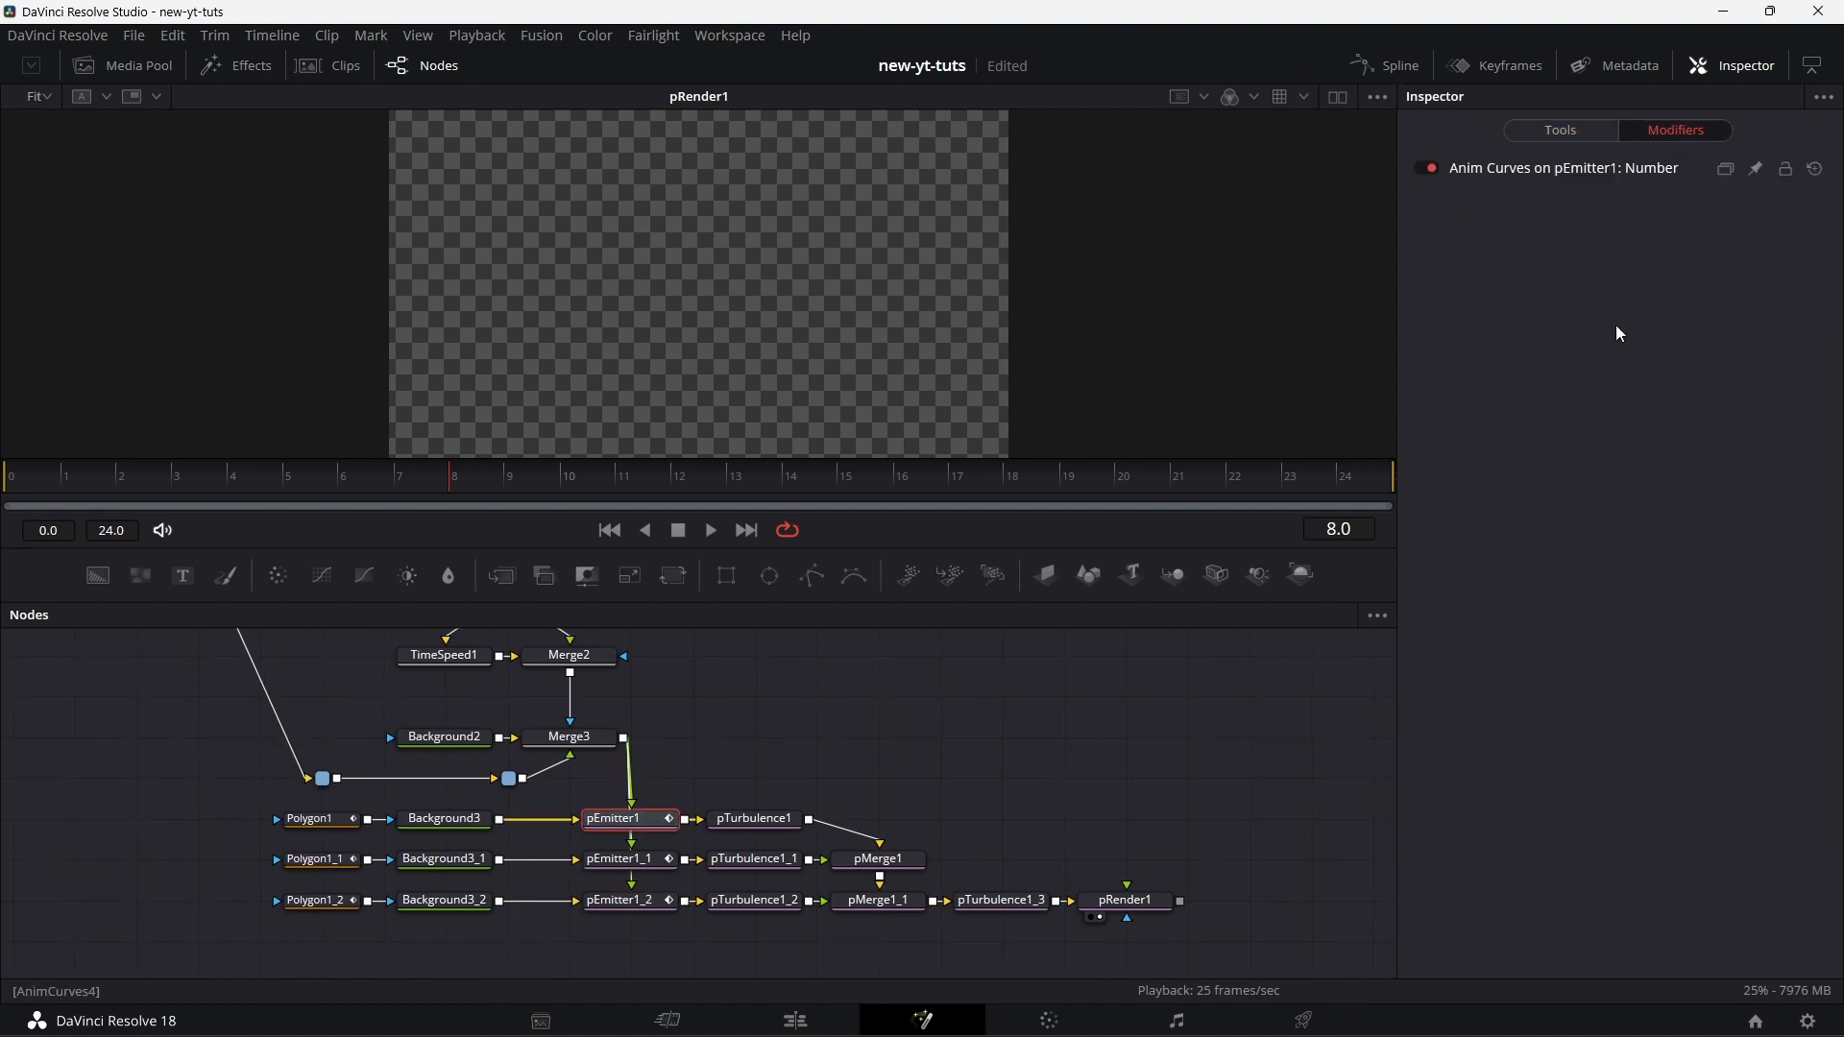
left_click(1663, 173)
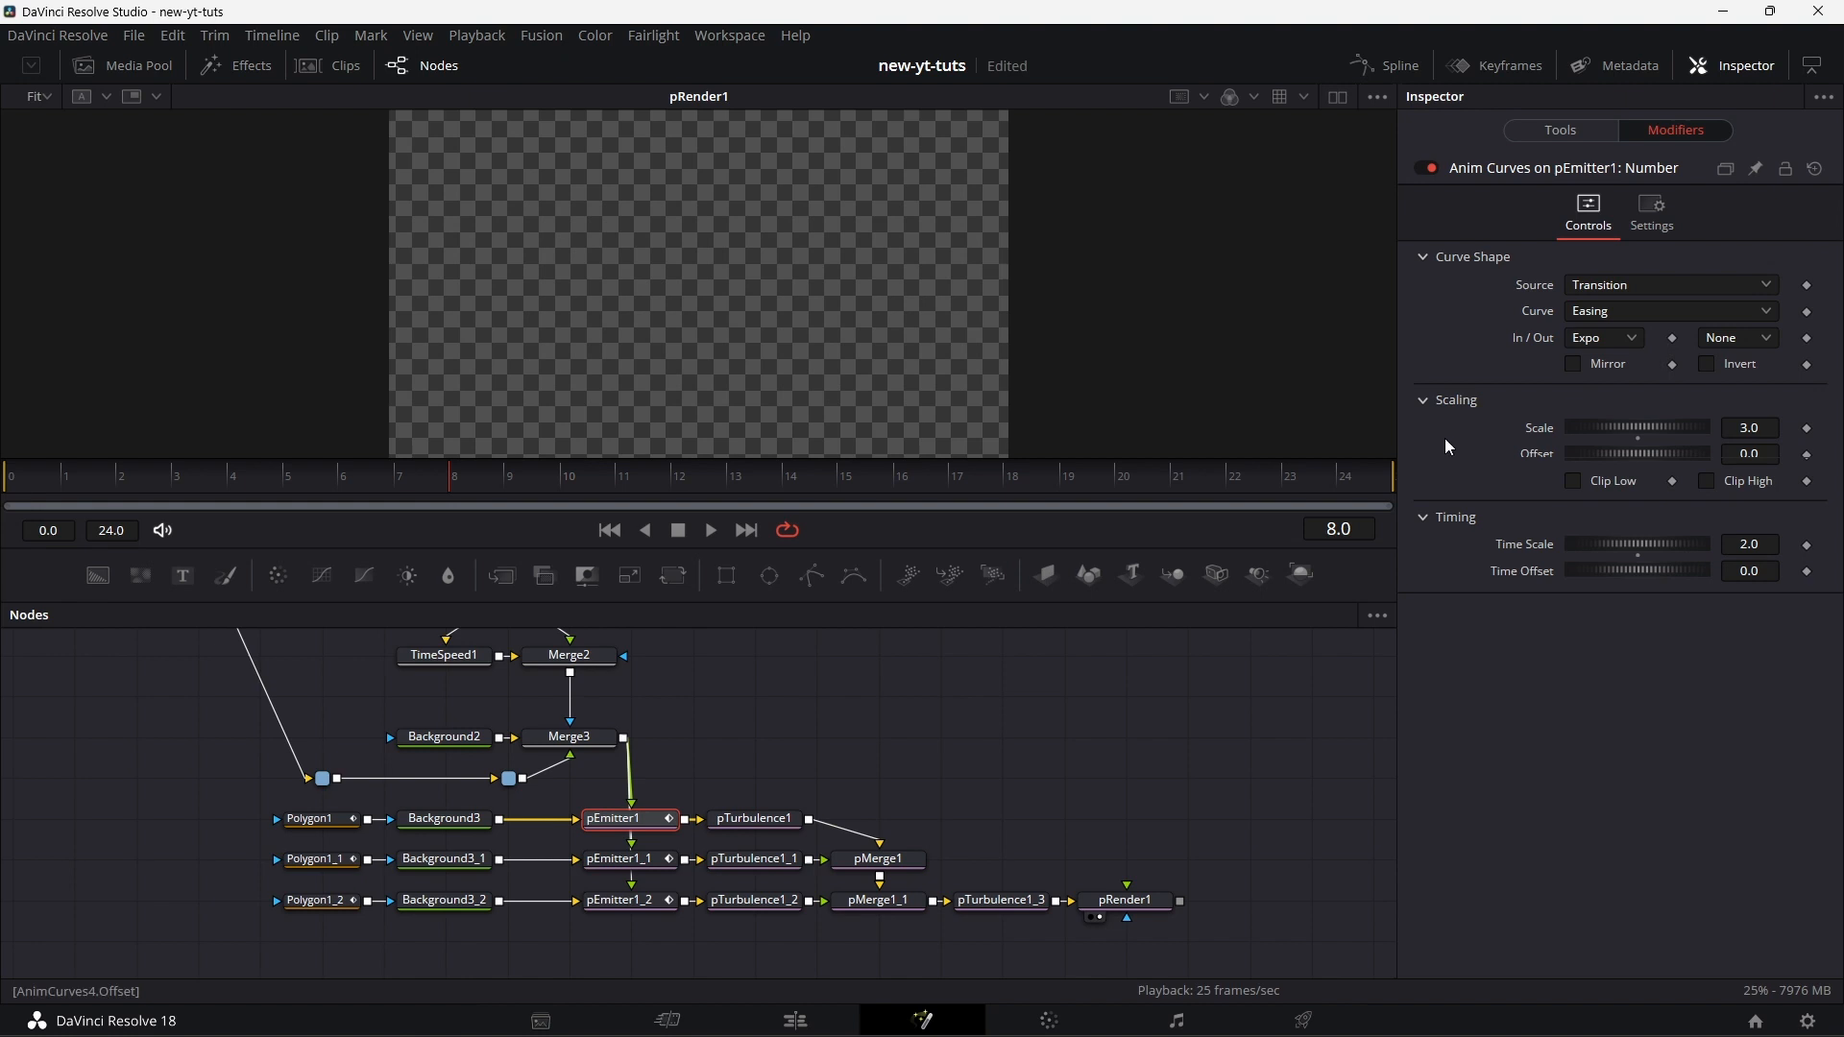
left_click(1658, 313)
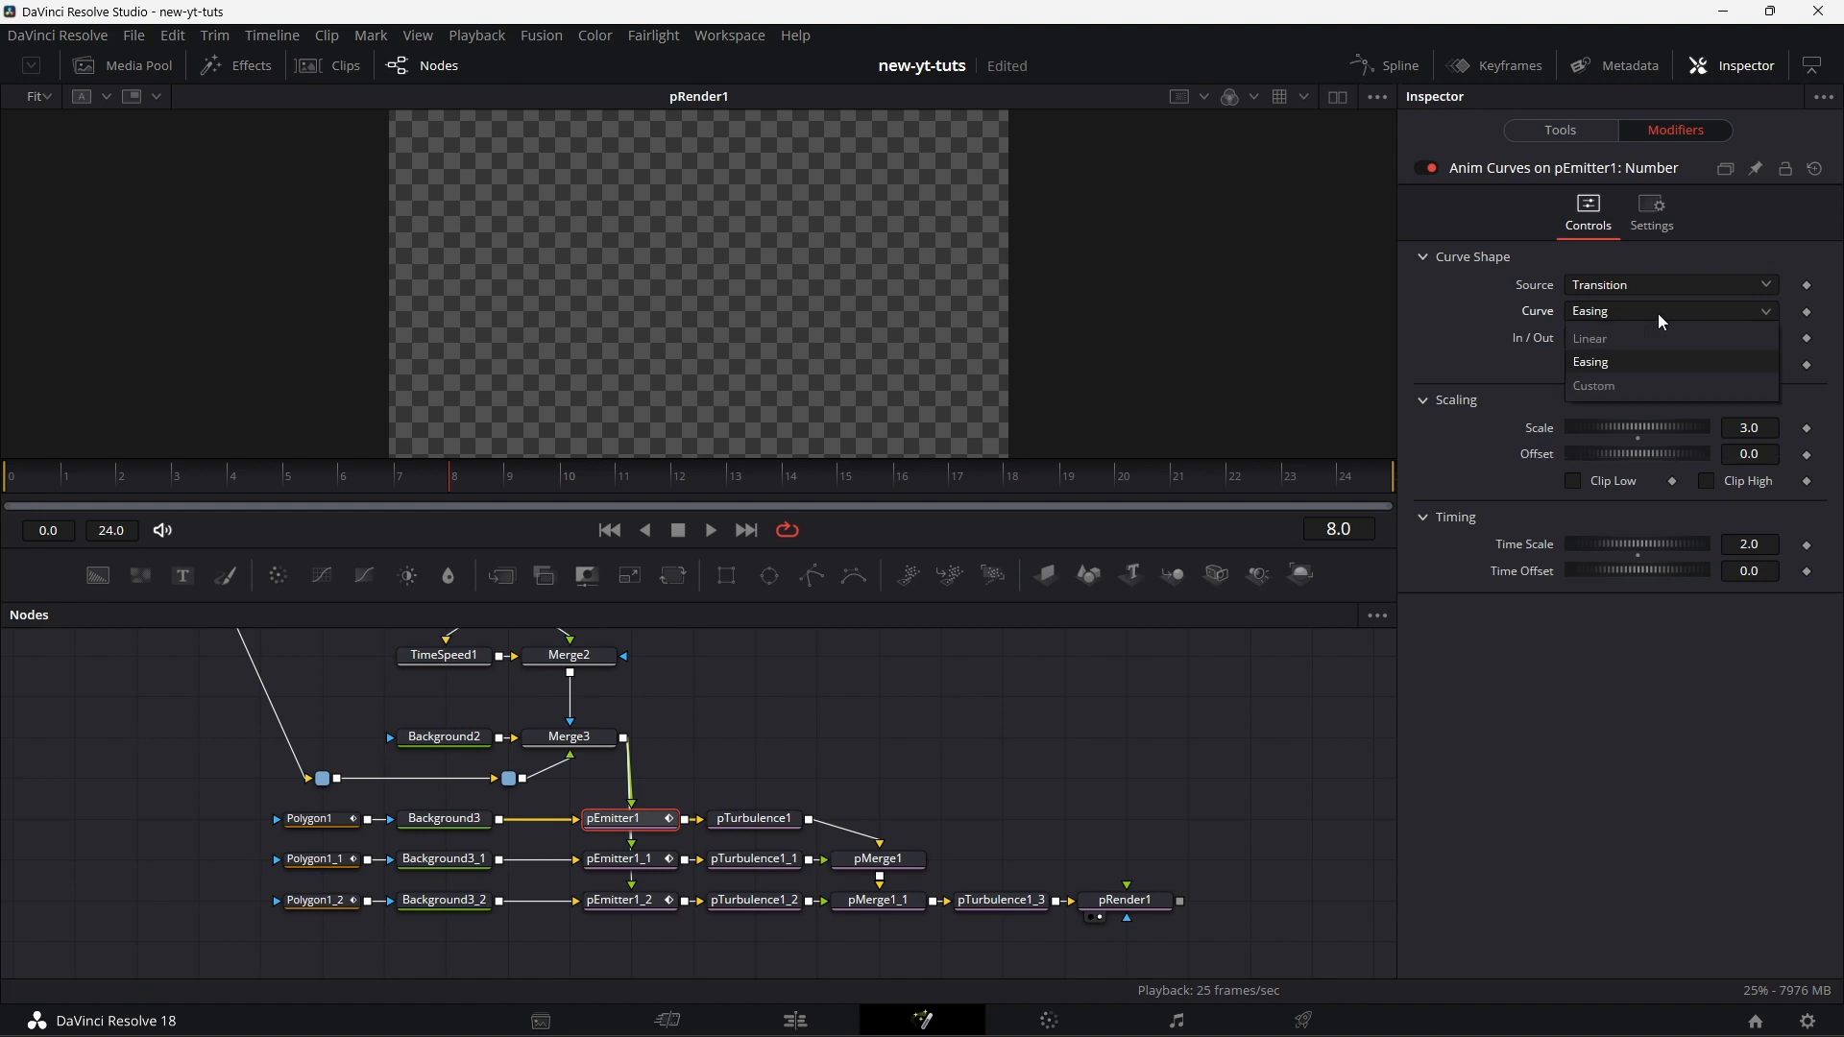
left_click(1633, 388)
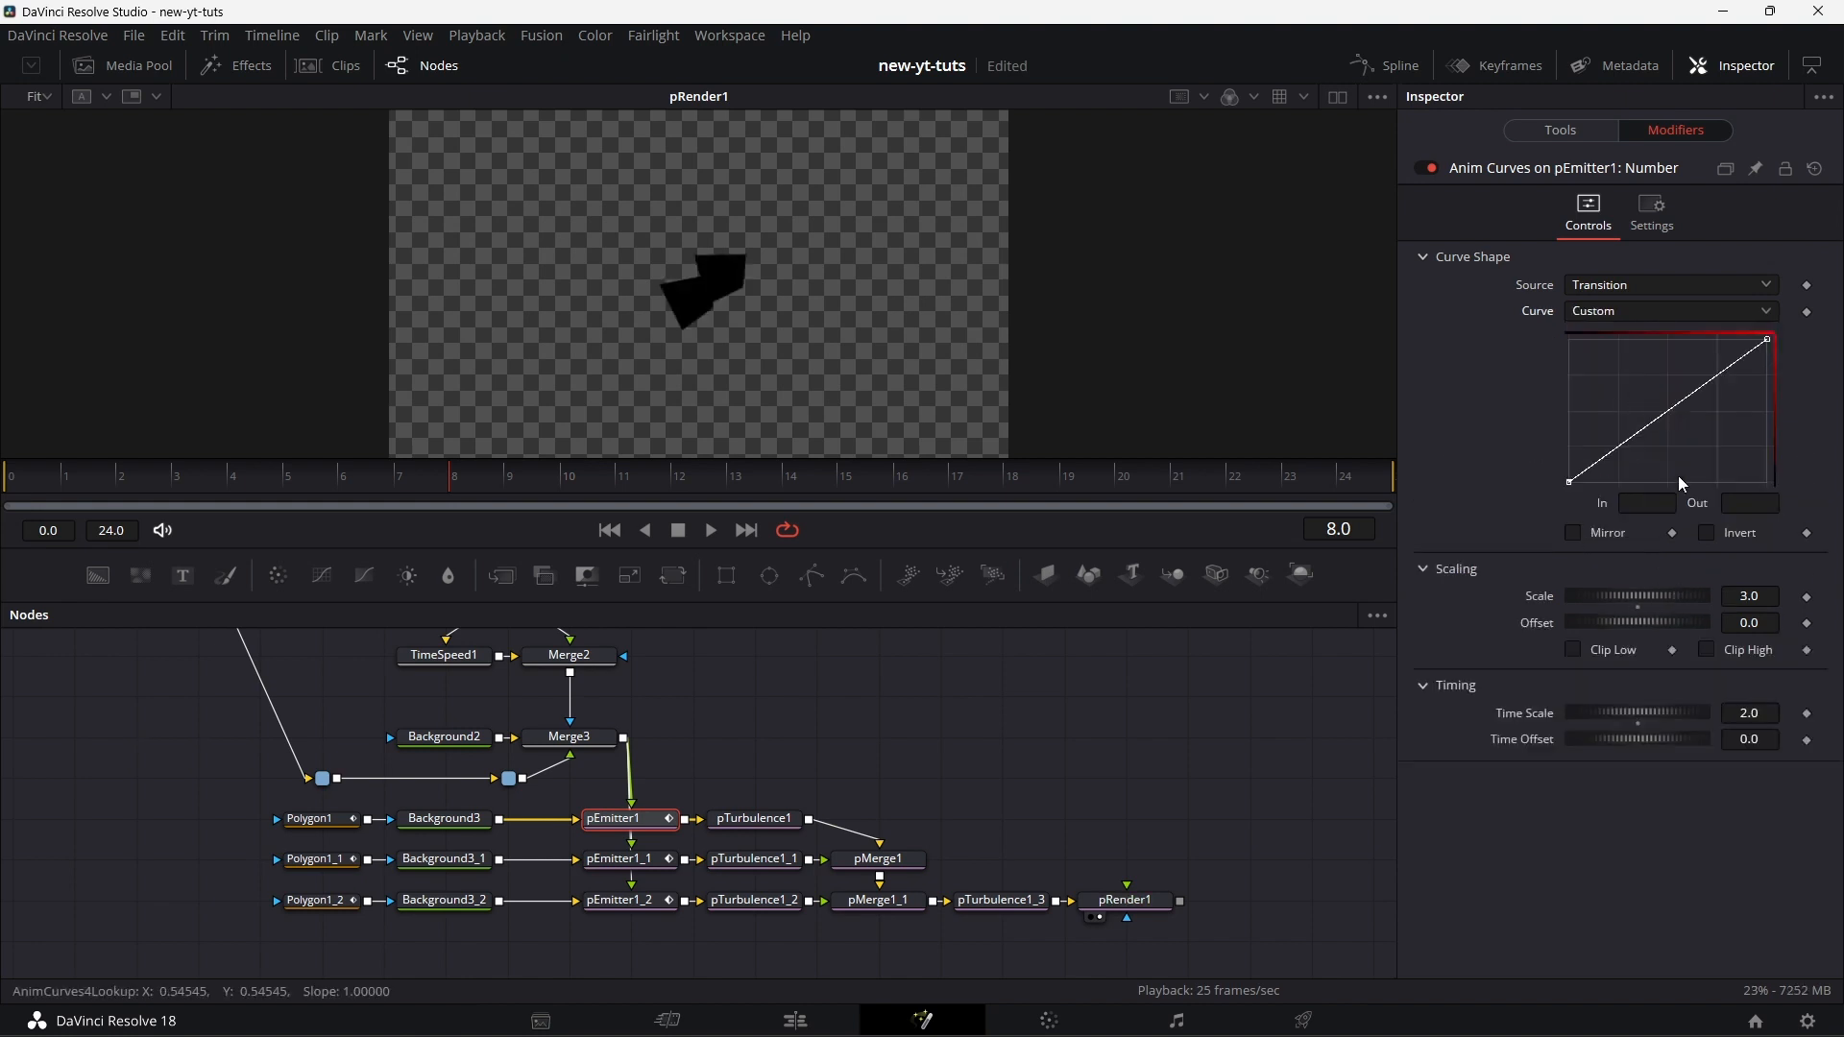
left_click_drag(1652, 424, 1664, 475)
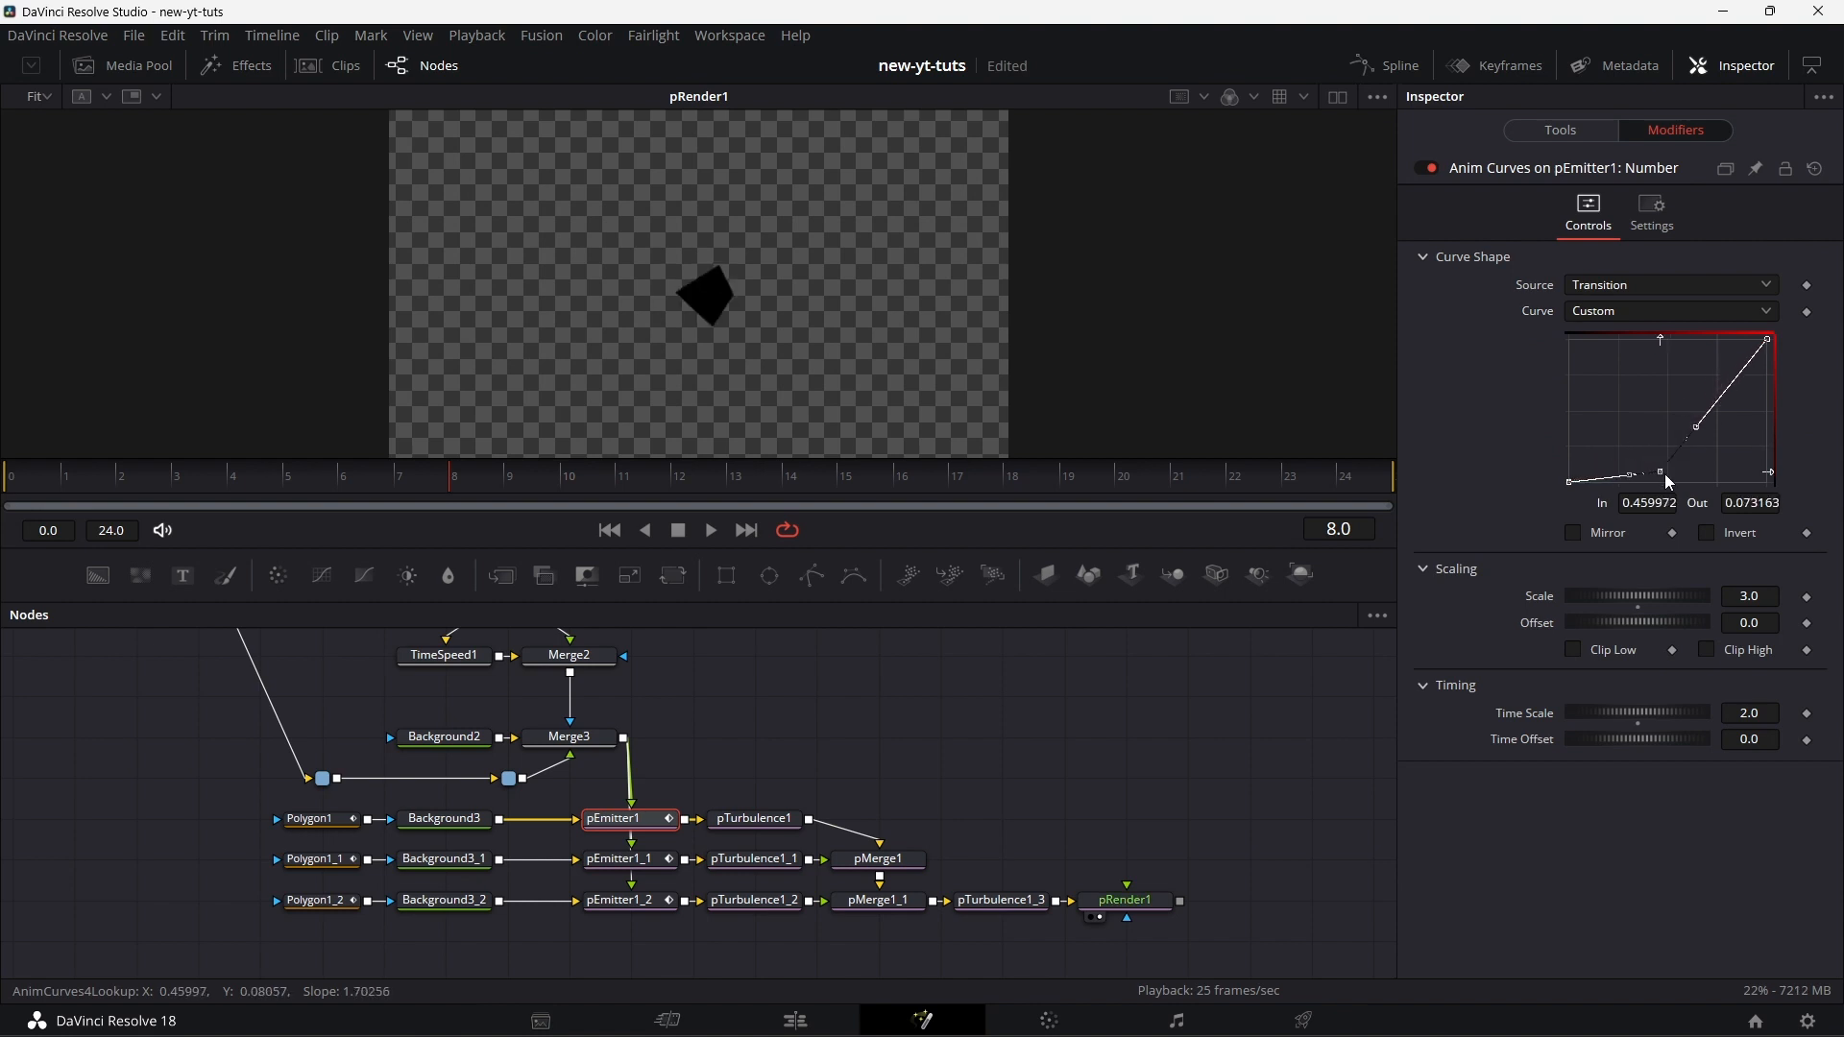
mouse_move(1688, 369)
left_mouse_down()
mouse_move(1712, 381)
mouse_move(1671, 345)
left_mouse_up()
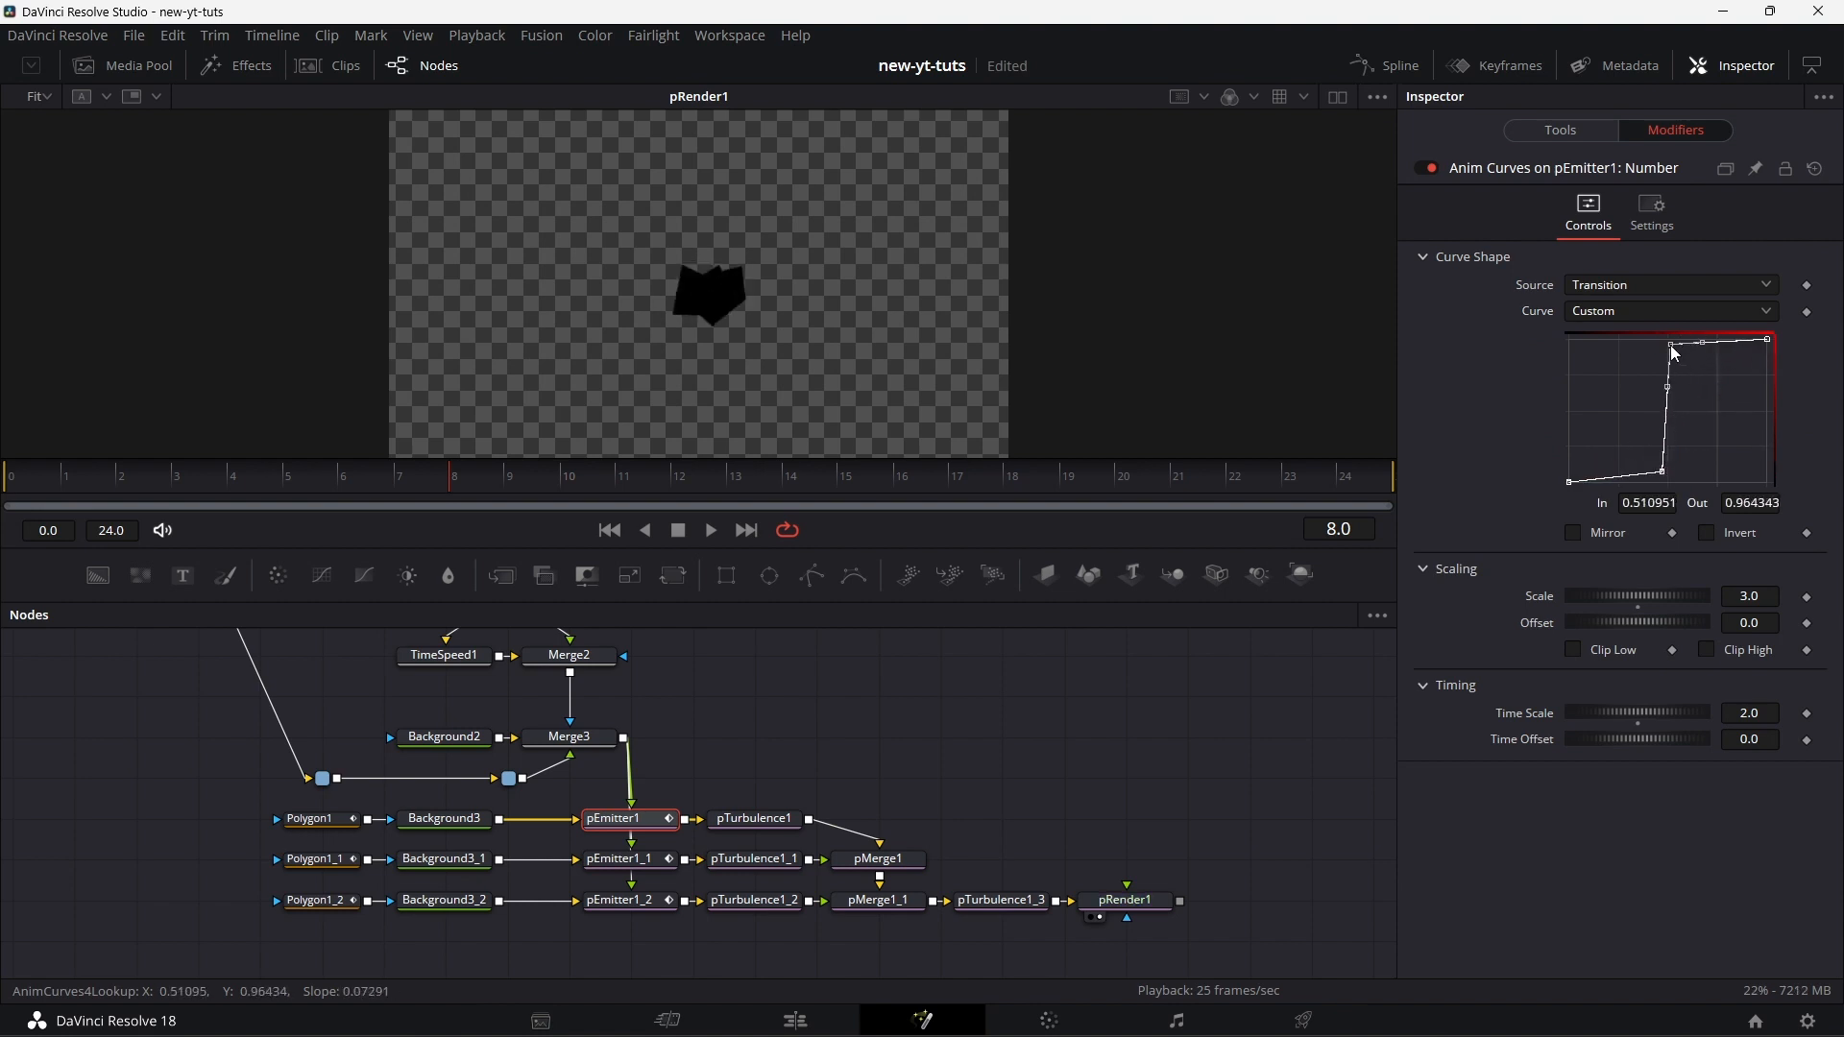
- Set the upper middle point of pEmitter1's Number curve to In 0.5 and Out 1
left_click(1761, 501)
type("1")
key("Return")
left_click(1667, 503)
type("0")
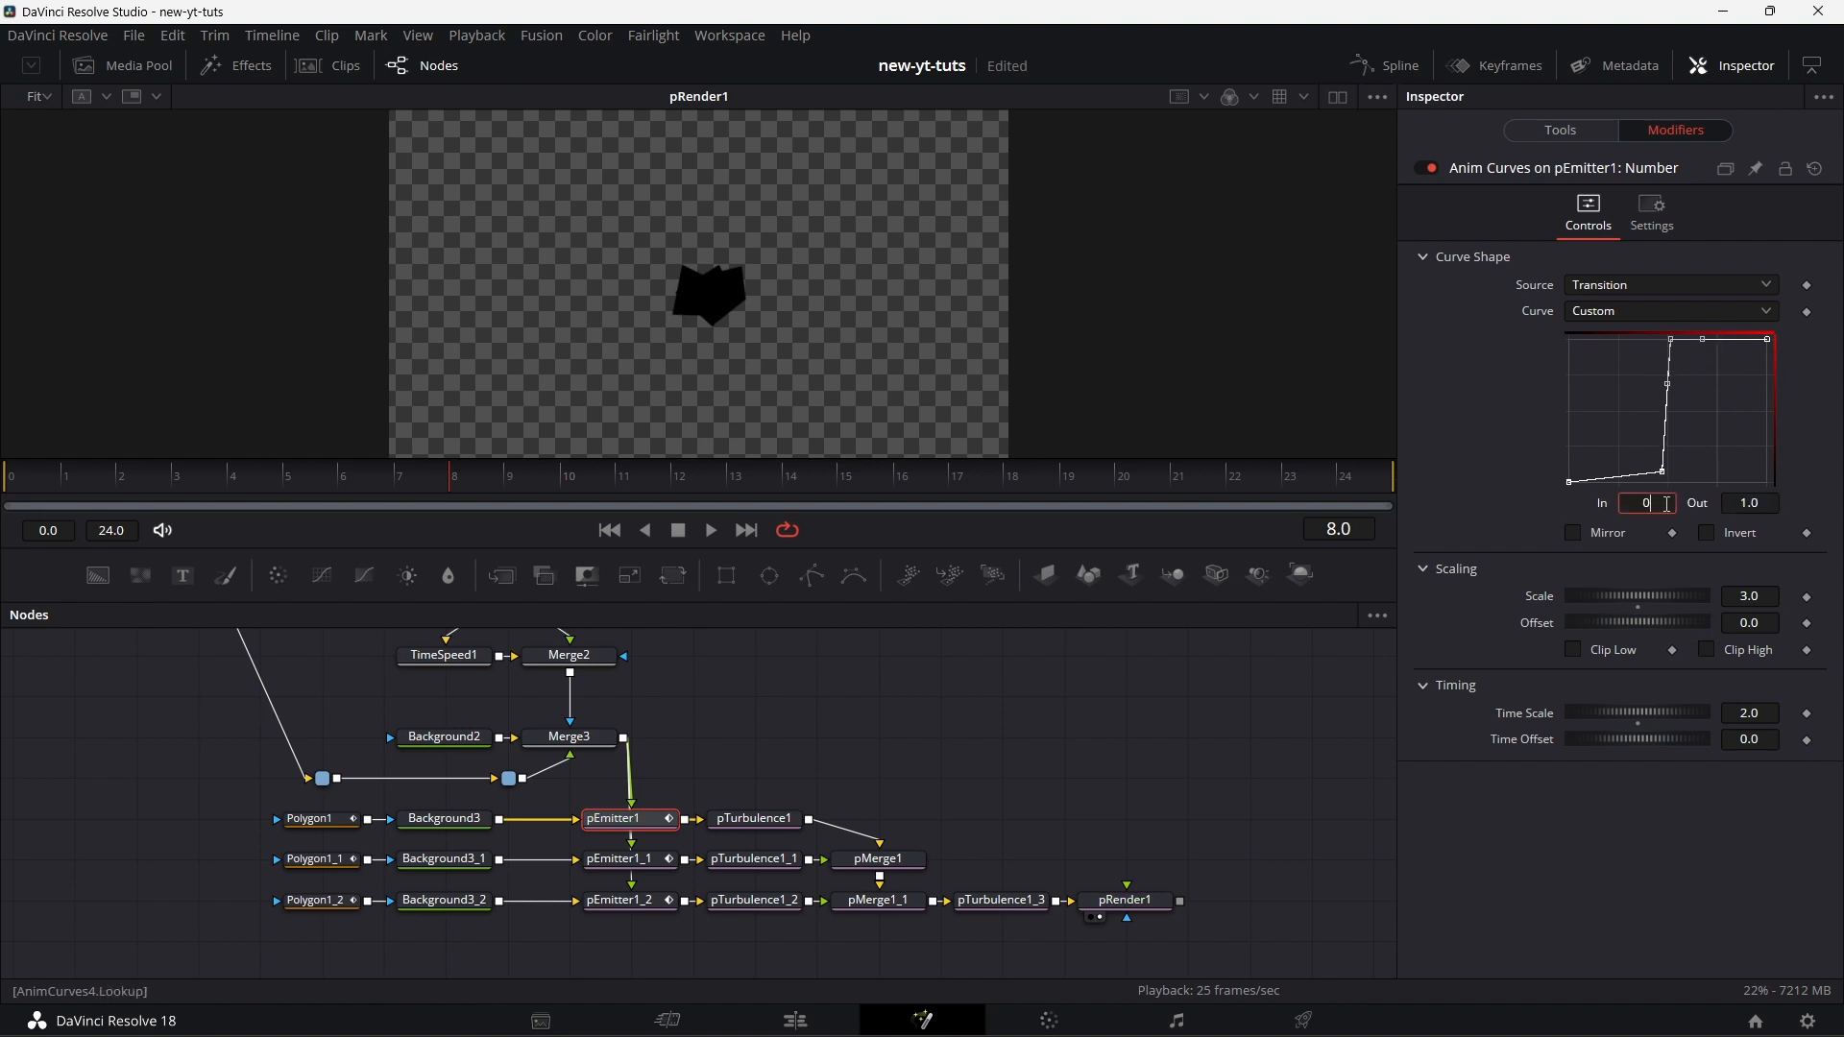
type(".5")
key("Return")
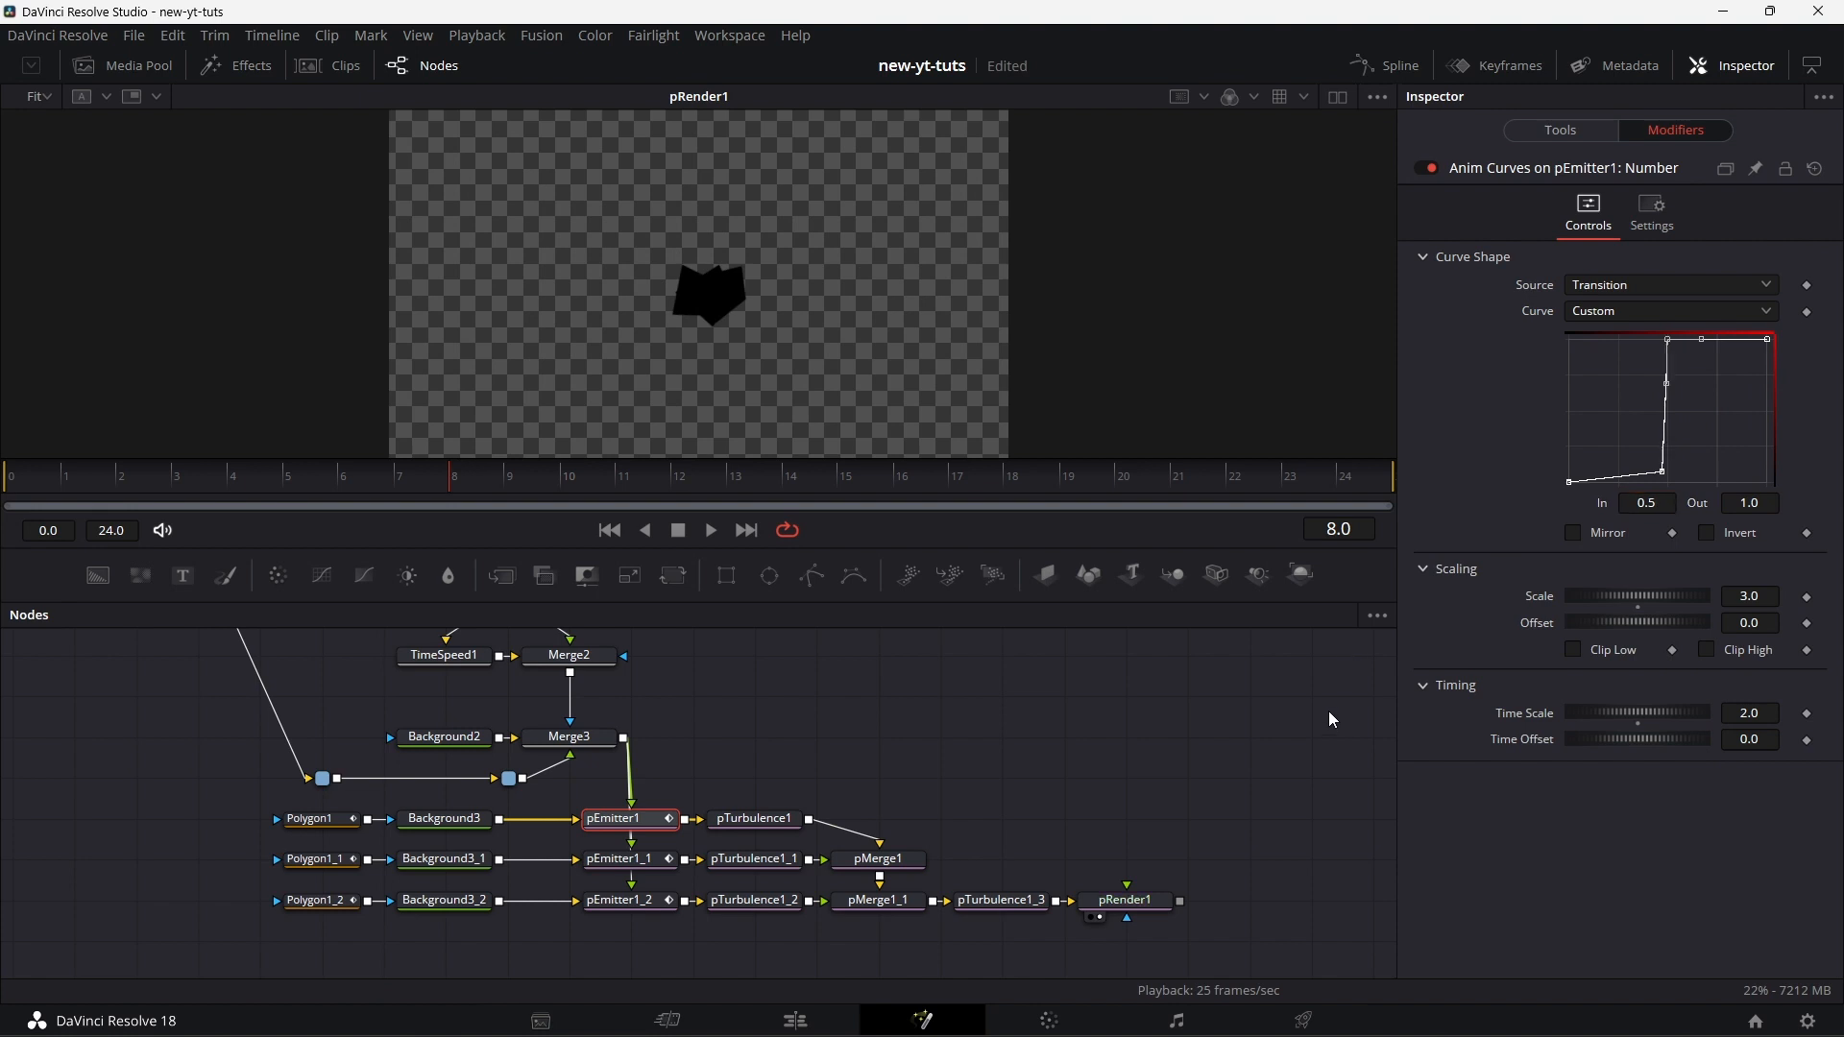
- Set the lower middle point of pEmitter1's Number curve to In 0.5 and open its Out value for editing
left_click(1666, 478)
left_click(1661, 503)
type("0")
key("Return")
left_click(1743, 500)
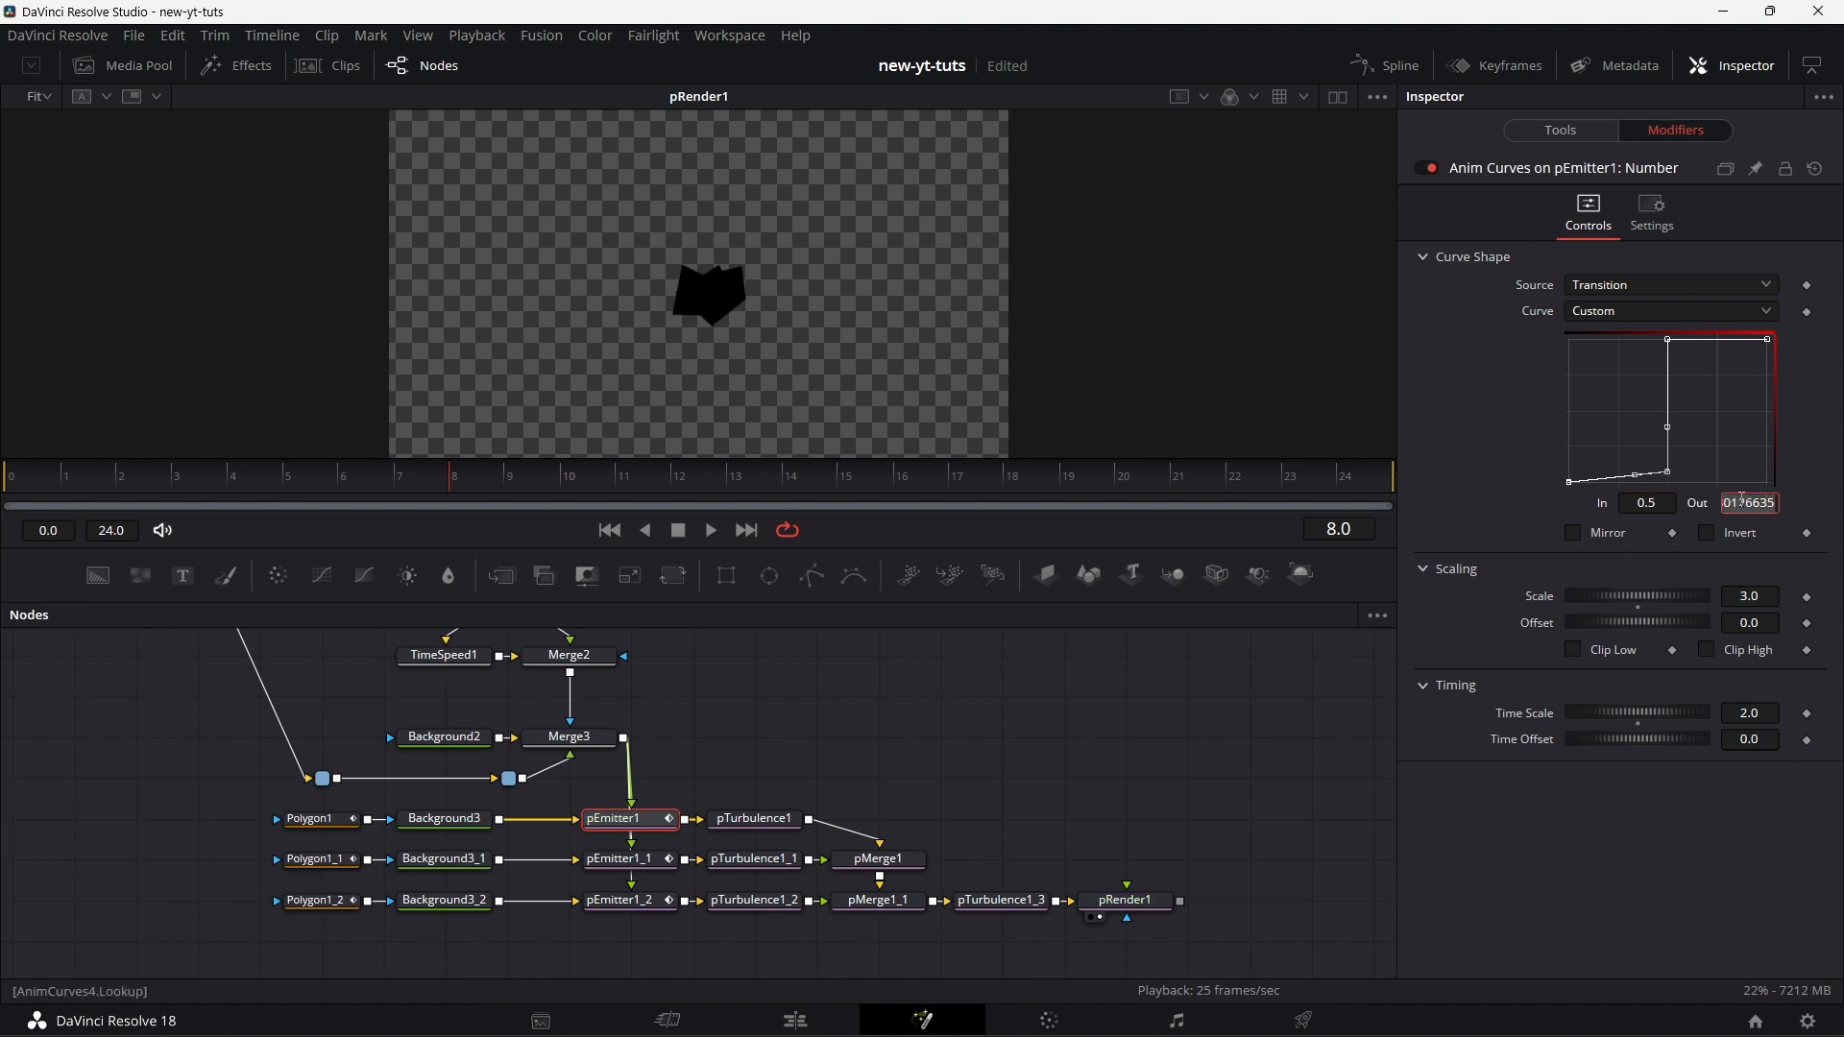
- Switch the Anim Curves modifier on pEmitter1_1's Number to a Custom curve with two added points forming a steep mid-curve rise
left_click(655, 871)
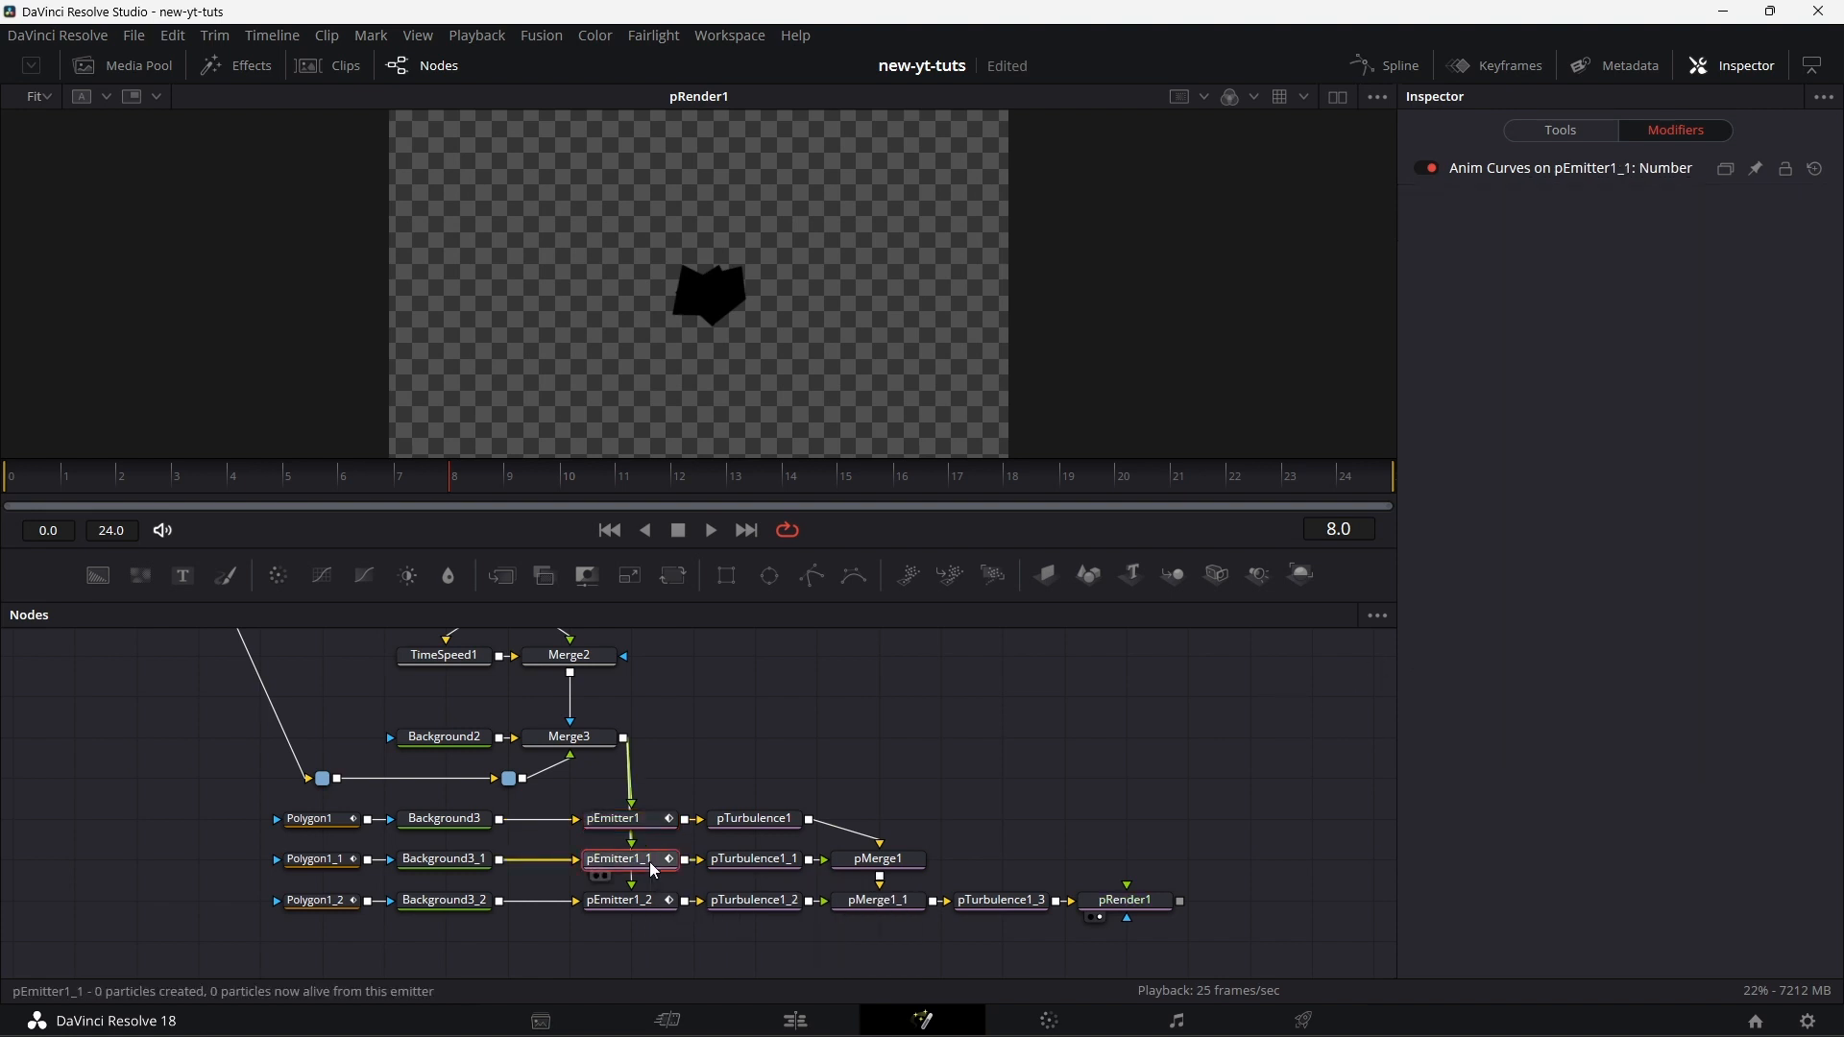
left_click(1652, 169)
left_click(1646, 313)
left_click(1629, 361)
left_click(1644, 309)
left_click(1629, 384)
left_click_drag(1679, 404, 1673, 341)
left_click_drag(1617, 418, 1667, 473)
- Set the lower middle point of pEmitter1_1's Number curve to In 0.5 and Out 0
double_click(1661, 500)
type("0.5")
double_click(1750, 503)
type("0")
key("Return")
- Set the upper middle point of pEmitter1_1's Number curve to Out 1 and In 0.5
left_click(1682, 350)
double_click(1750, 503)
type("1")
double_click(1667, 502)
type("0.")
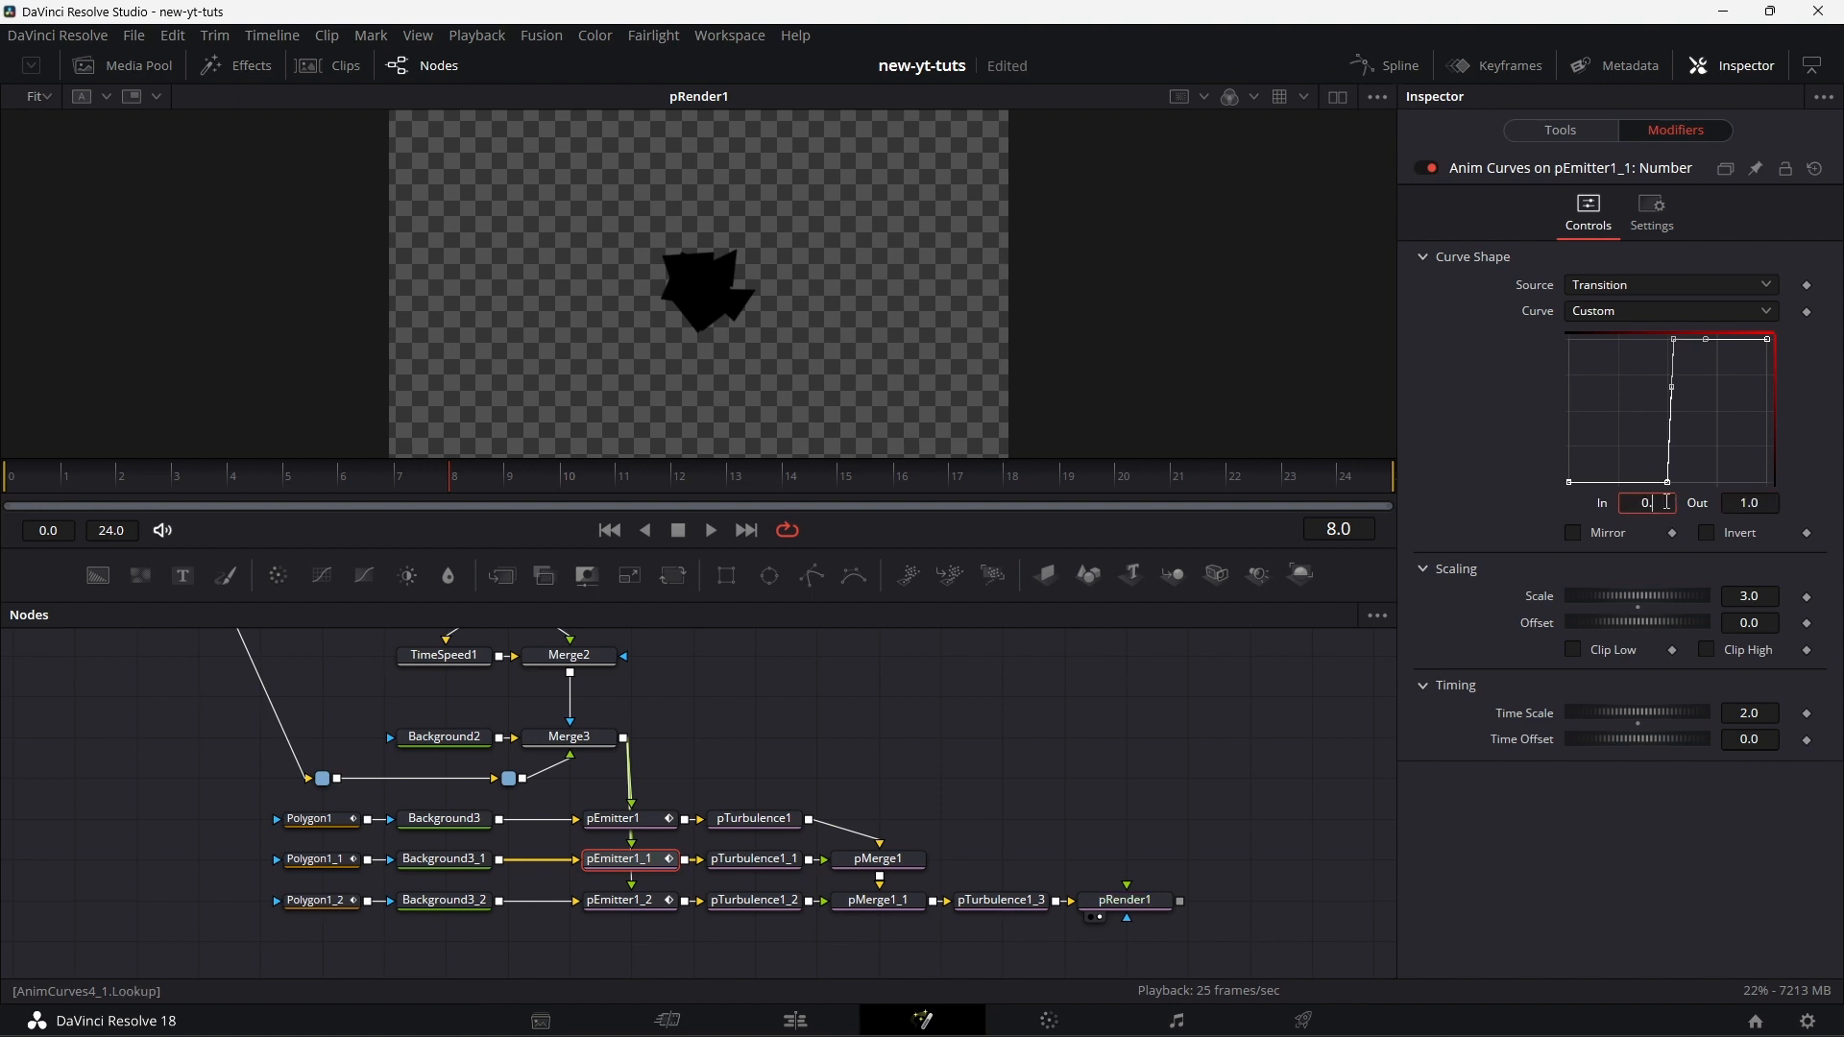
type("5")
key("Return")
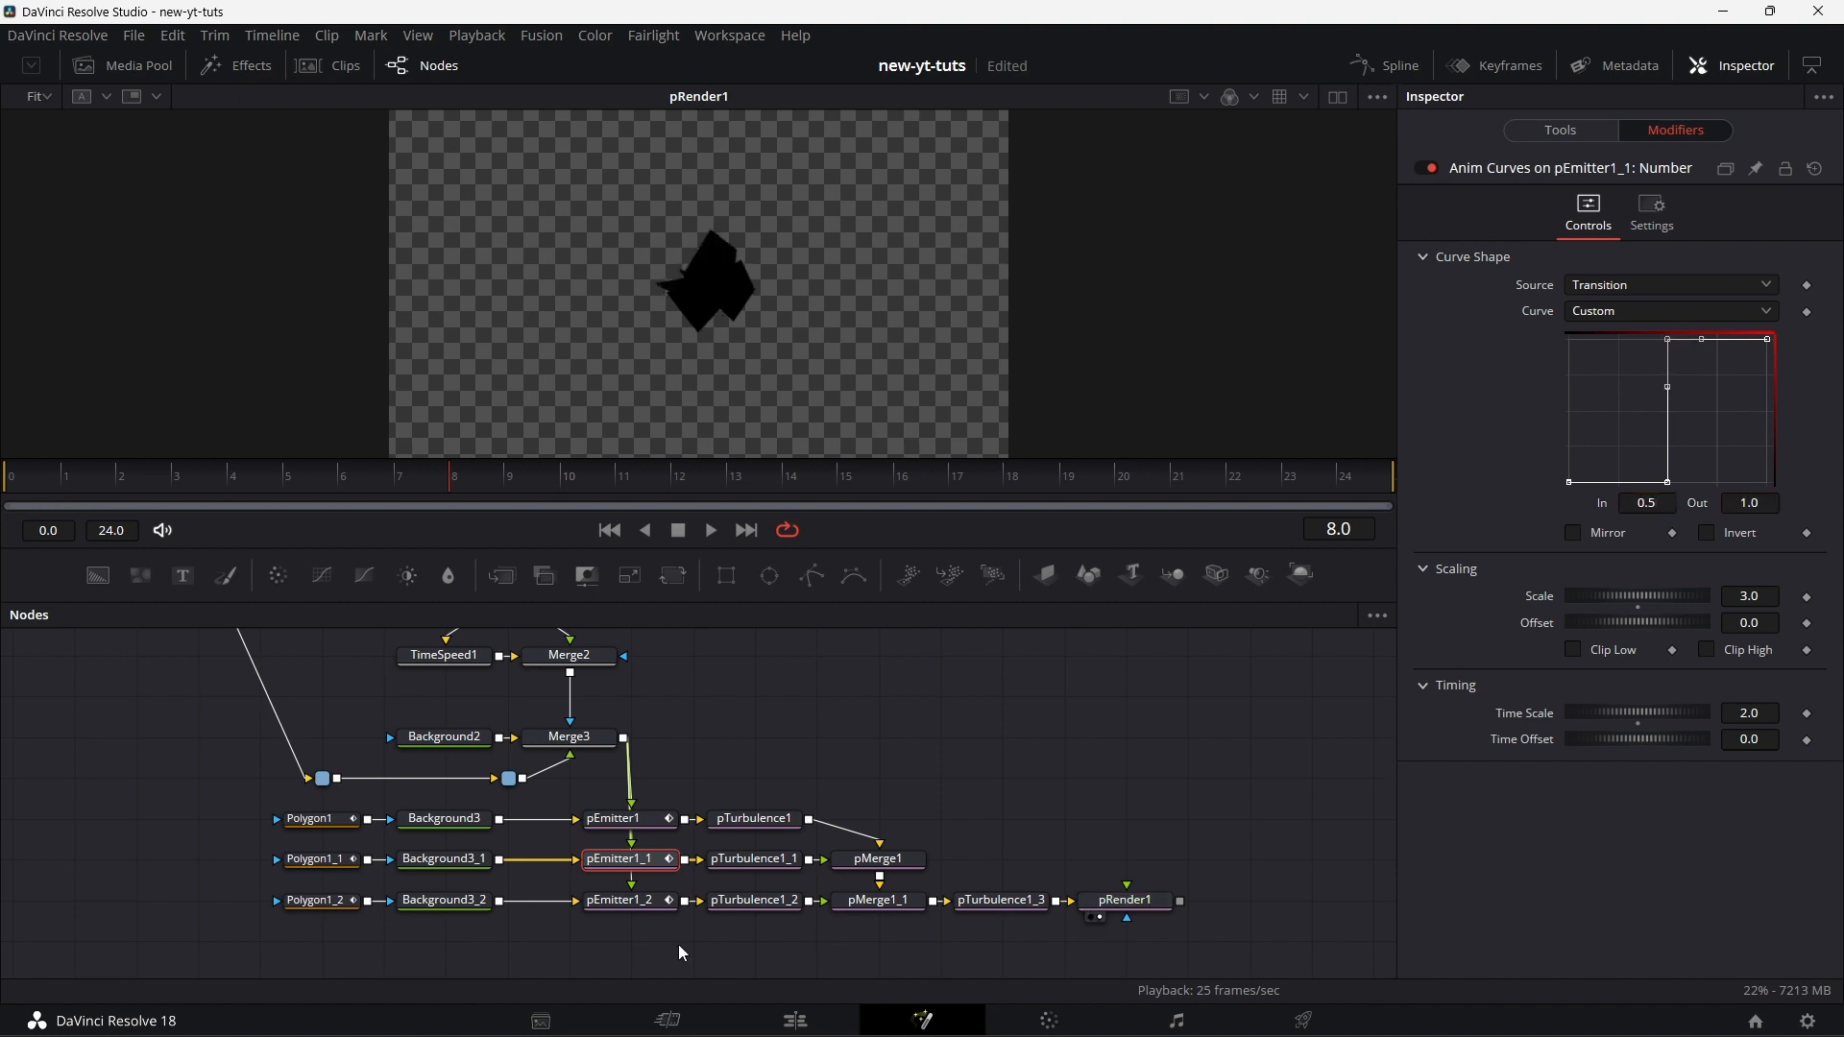
- Give pEmitter1_2's Number animation a Custom curve with two points forming a steep mid-curve rise, setting the lower point's Out to 0
left_click(653, 912)
left_click(1595, 173)
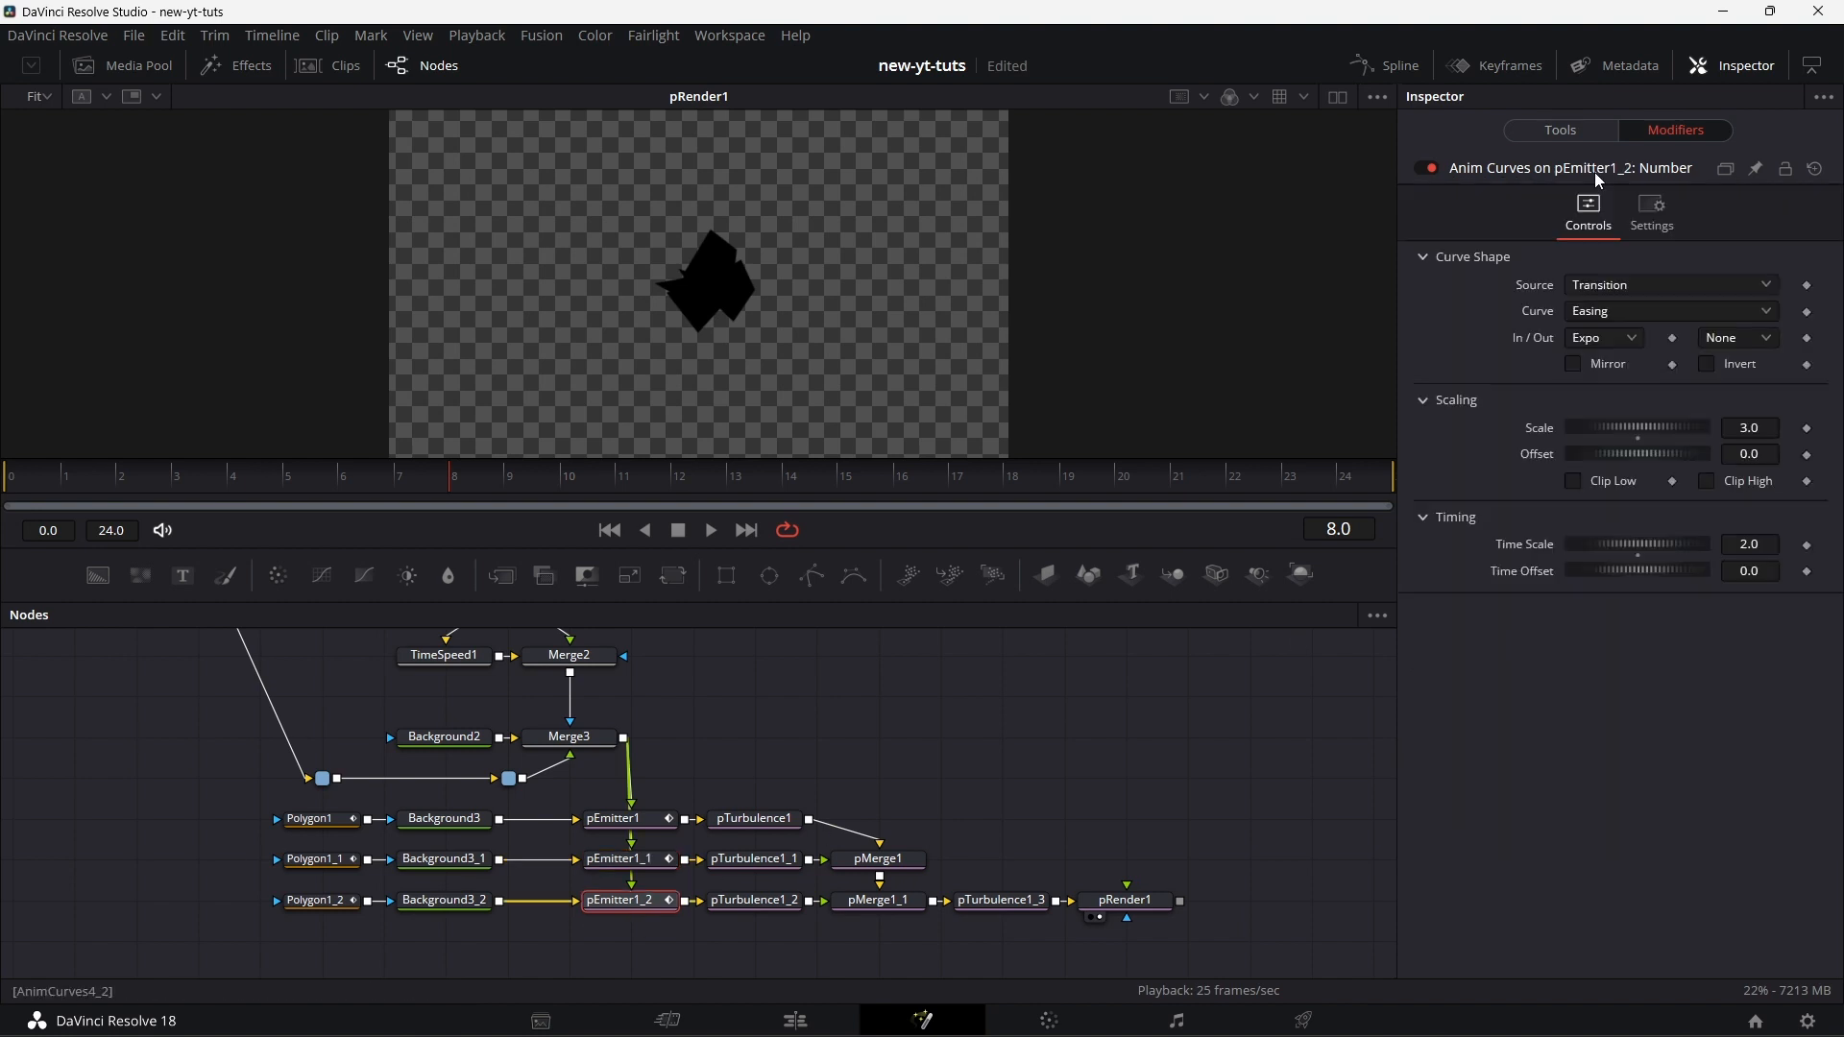
left_click(1642, 309)
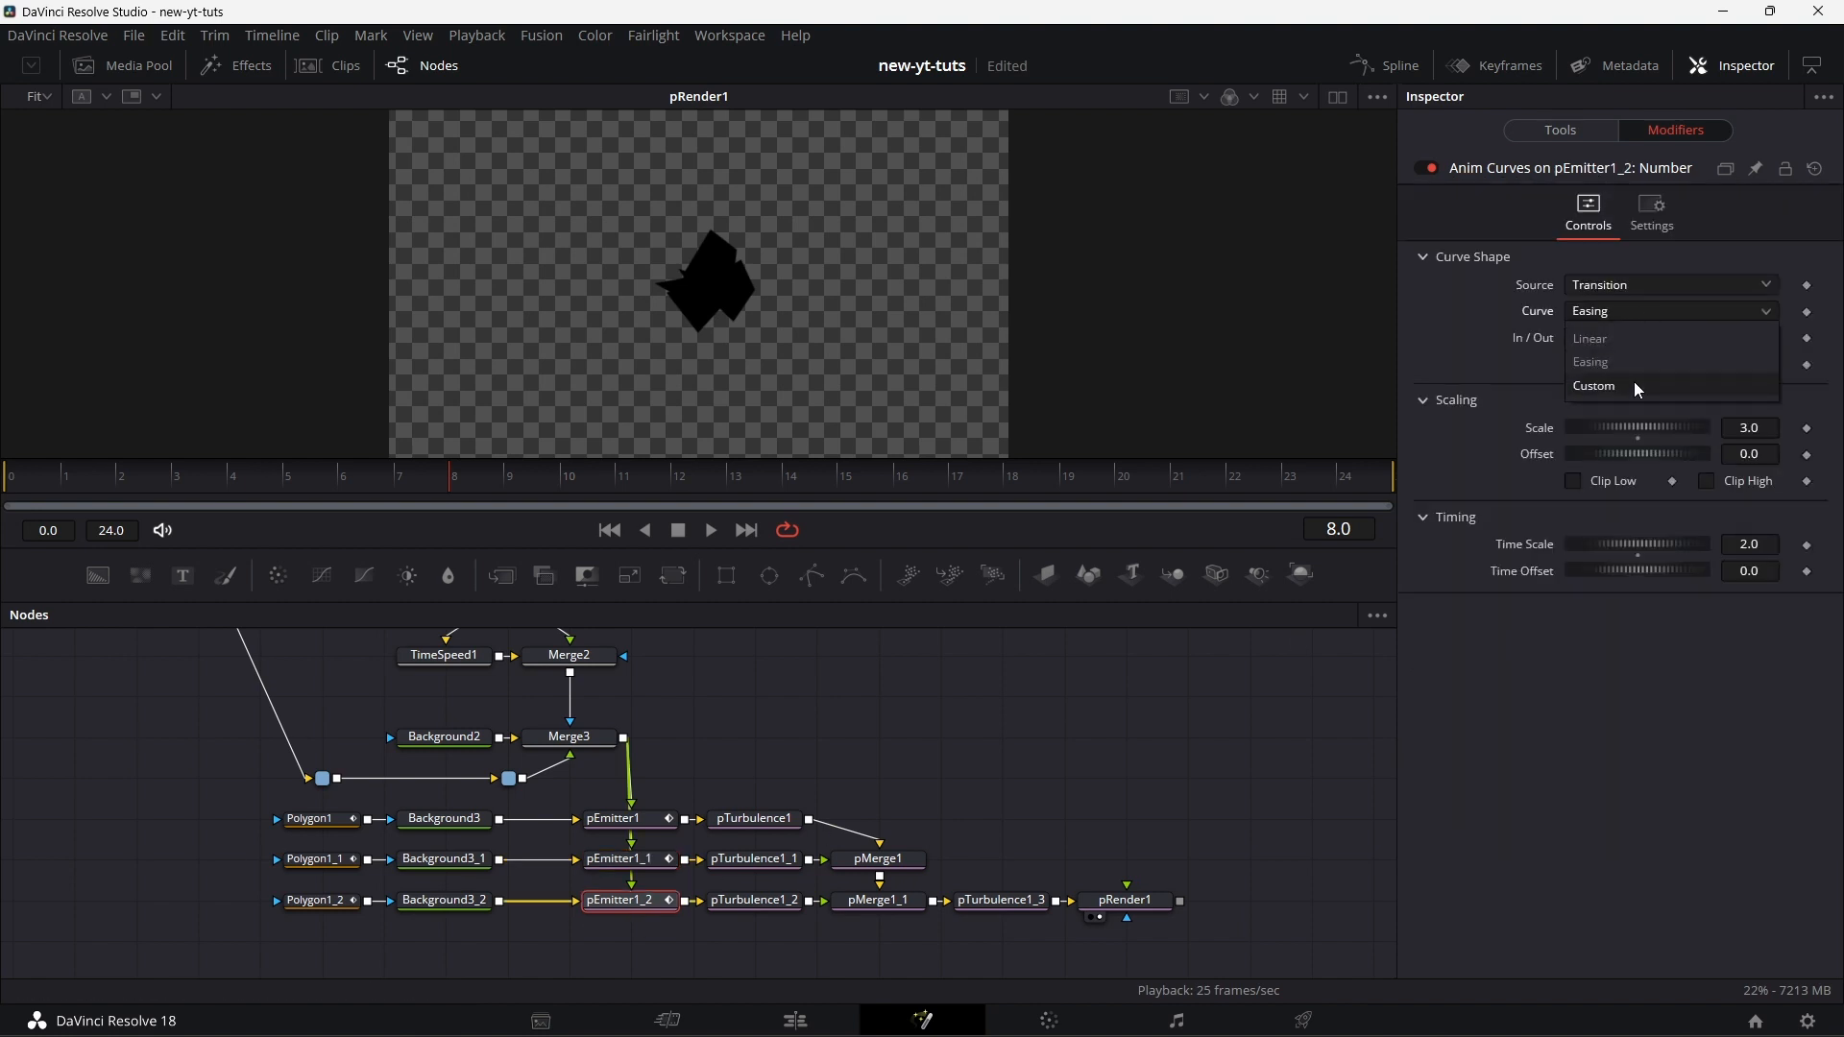
left_click(1633, 384)
left_click_drag(1698, 386, 1667, 343)
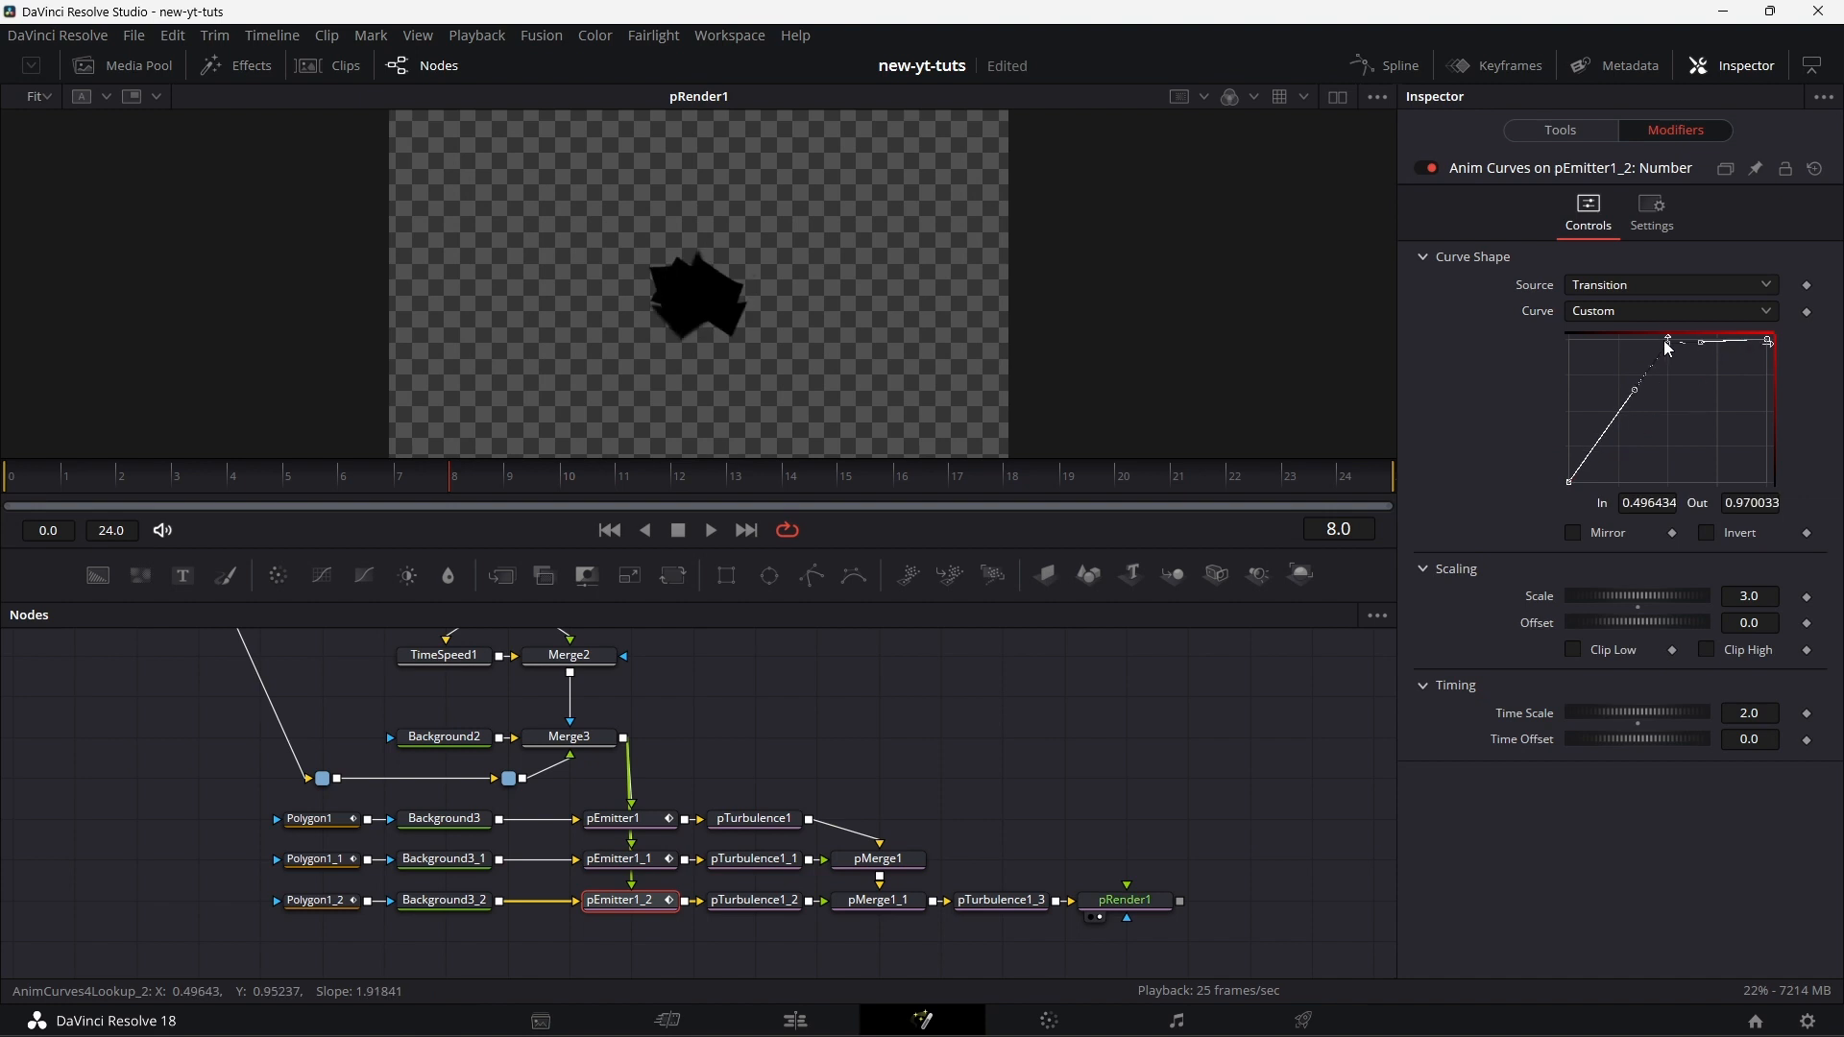
left_click_drag(1607, 430, 1667, 476)
left_click(1743, 500)
type("0")
key("Return")
- Try setting the lower middle point of pEmitter1_2's Number curve to In 0.5, and undo that change
left_click(1648, 501)
type("0")
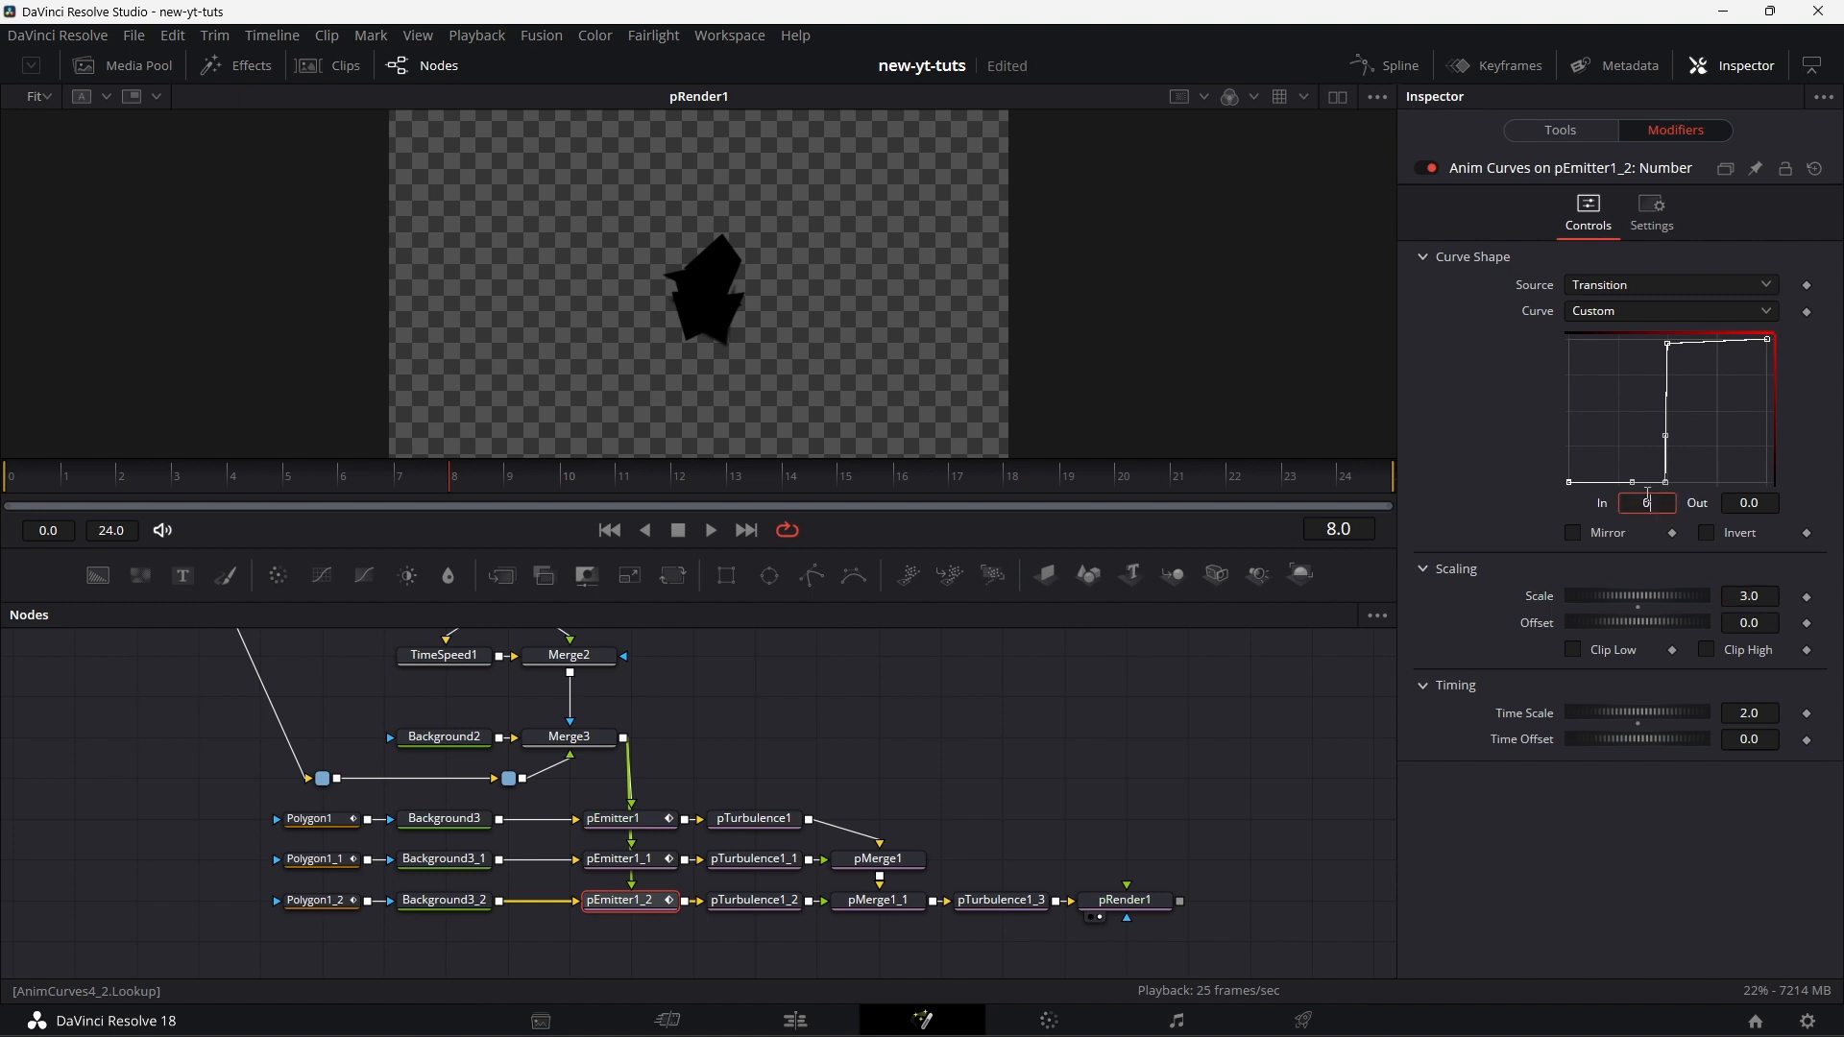
type(".5")
key("Return")
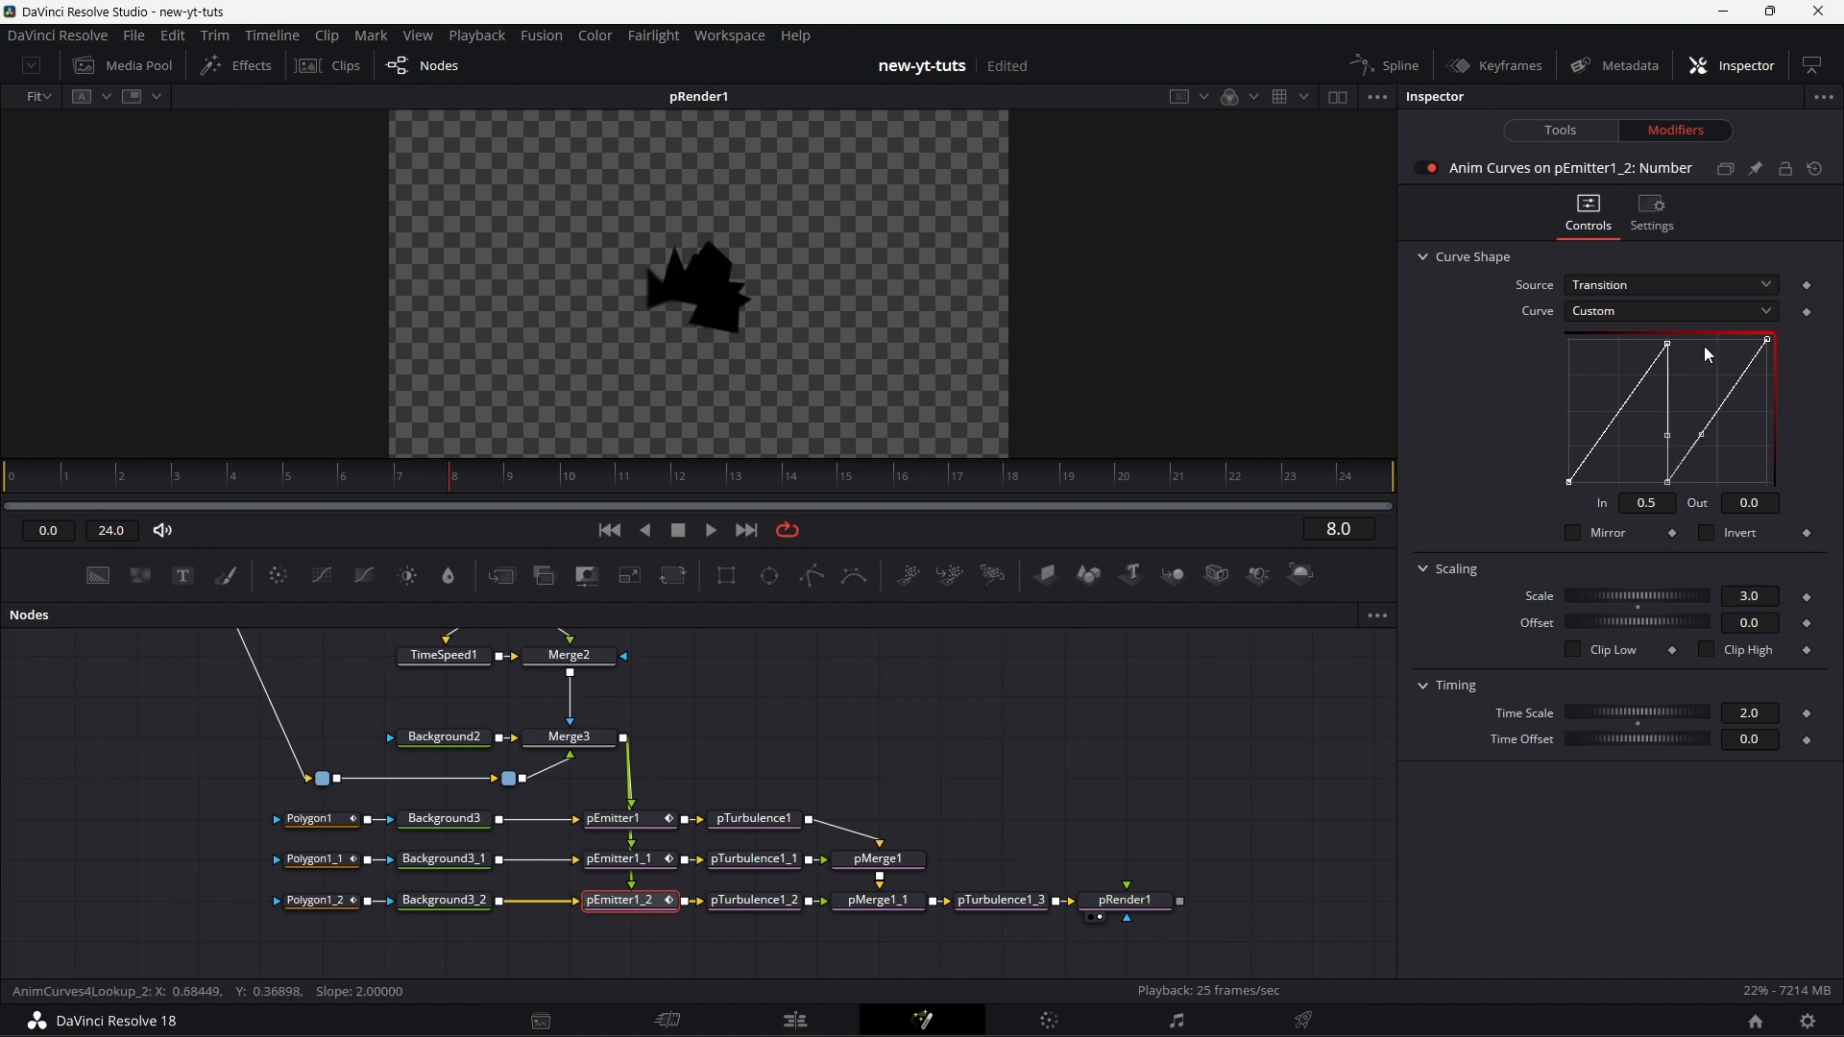
key("ctrl+z")
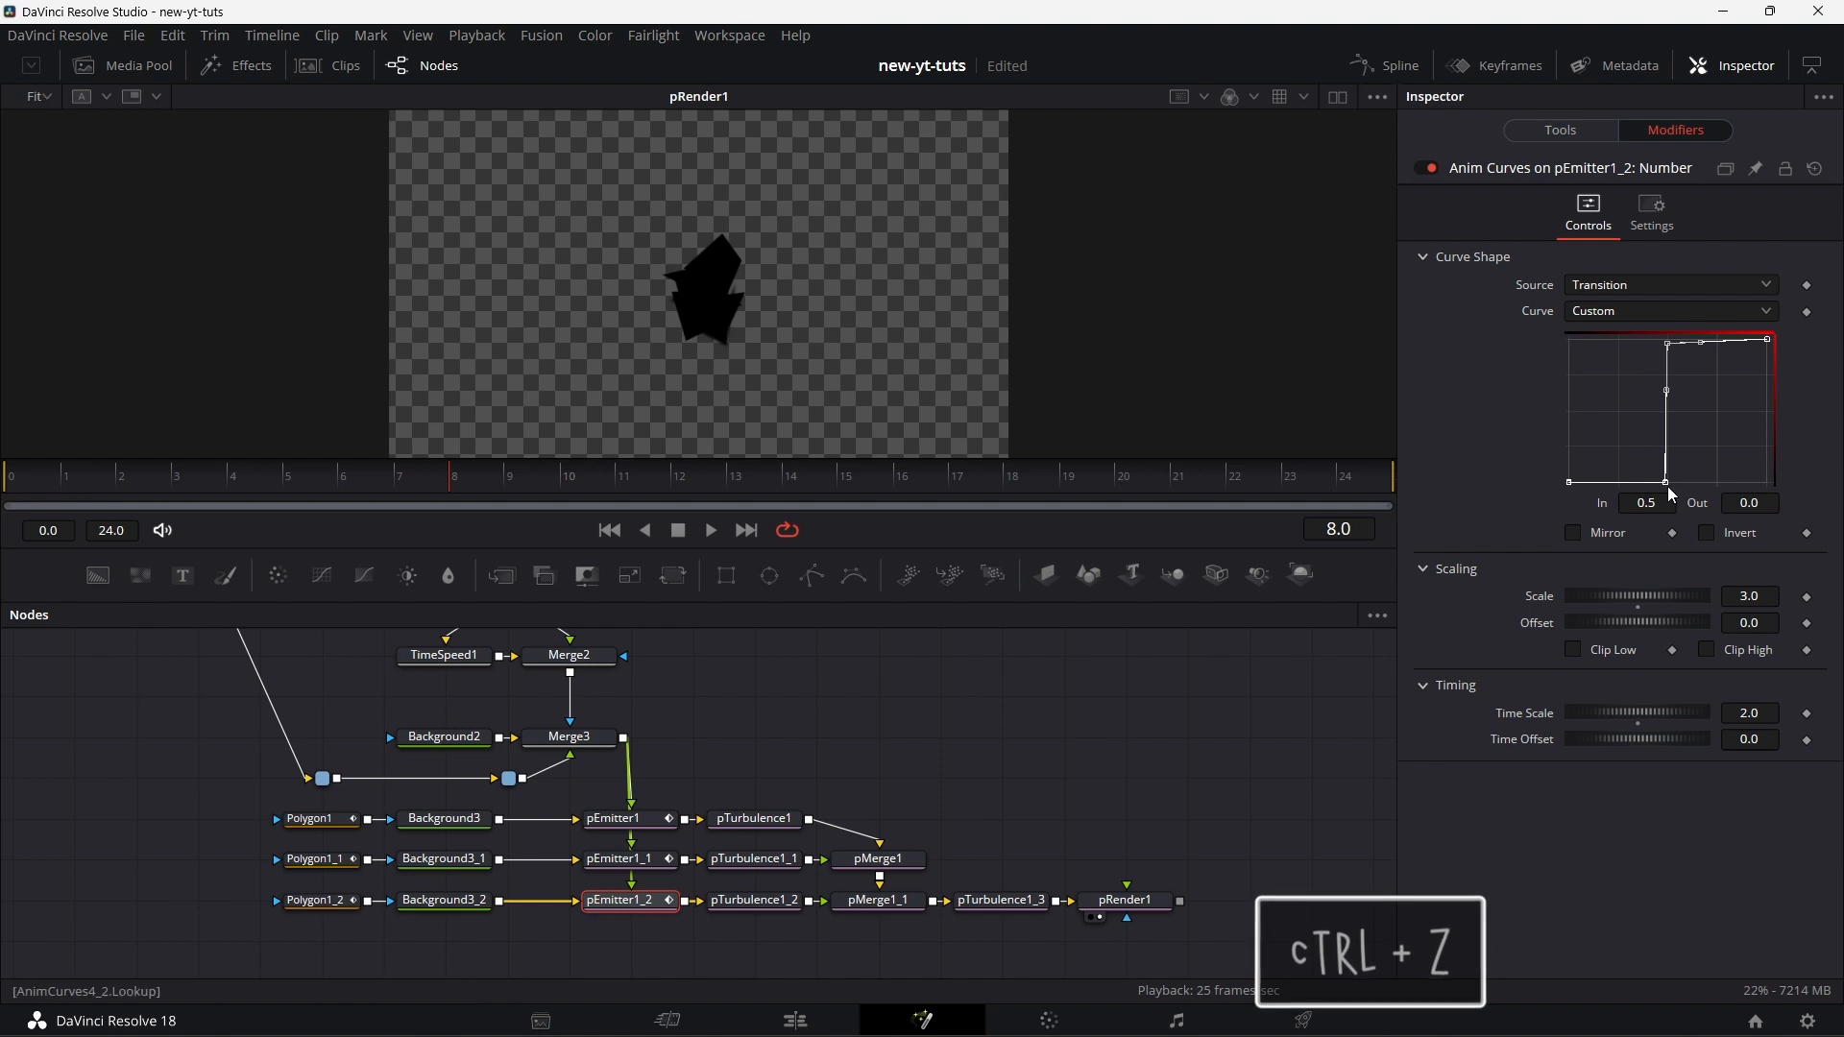
- Set the upper middle point of pEmitter1_2's Number curve to Out 1 and In 0.5
left_click(1667, 340)
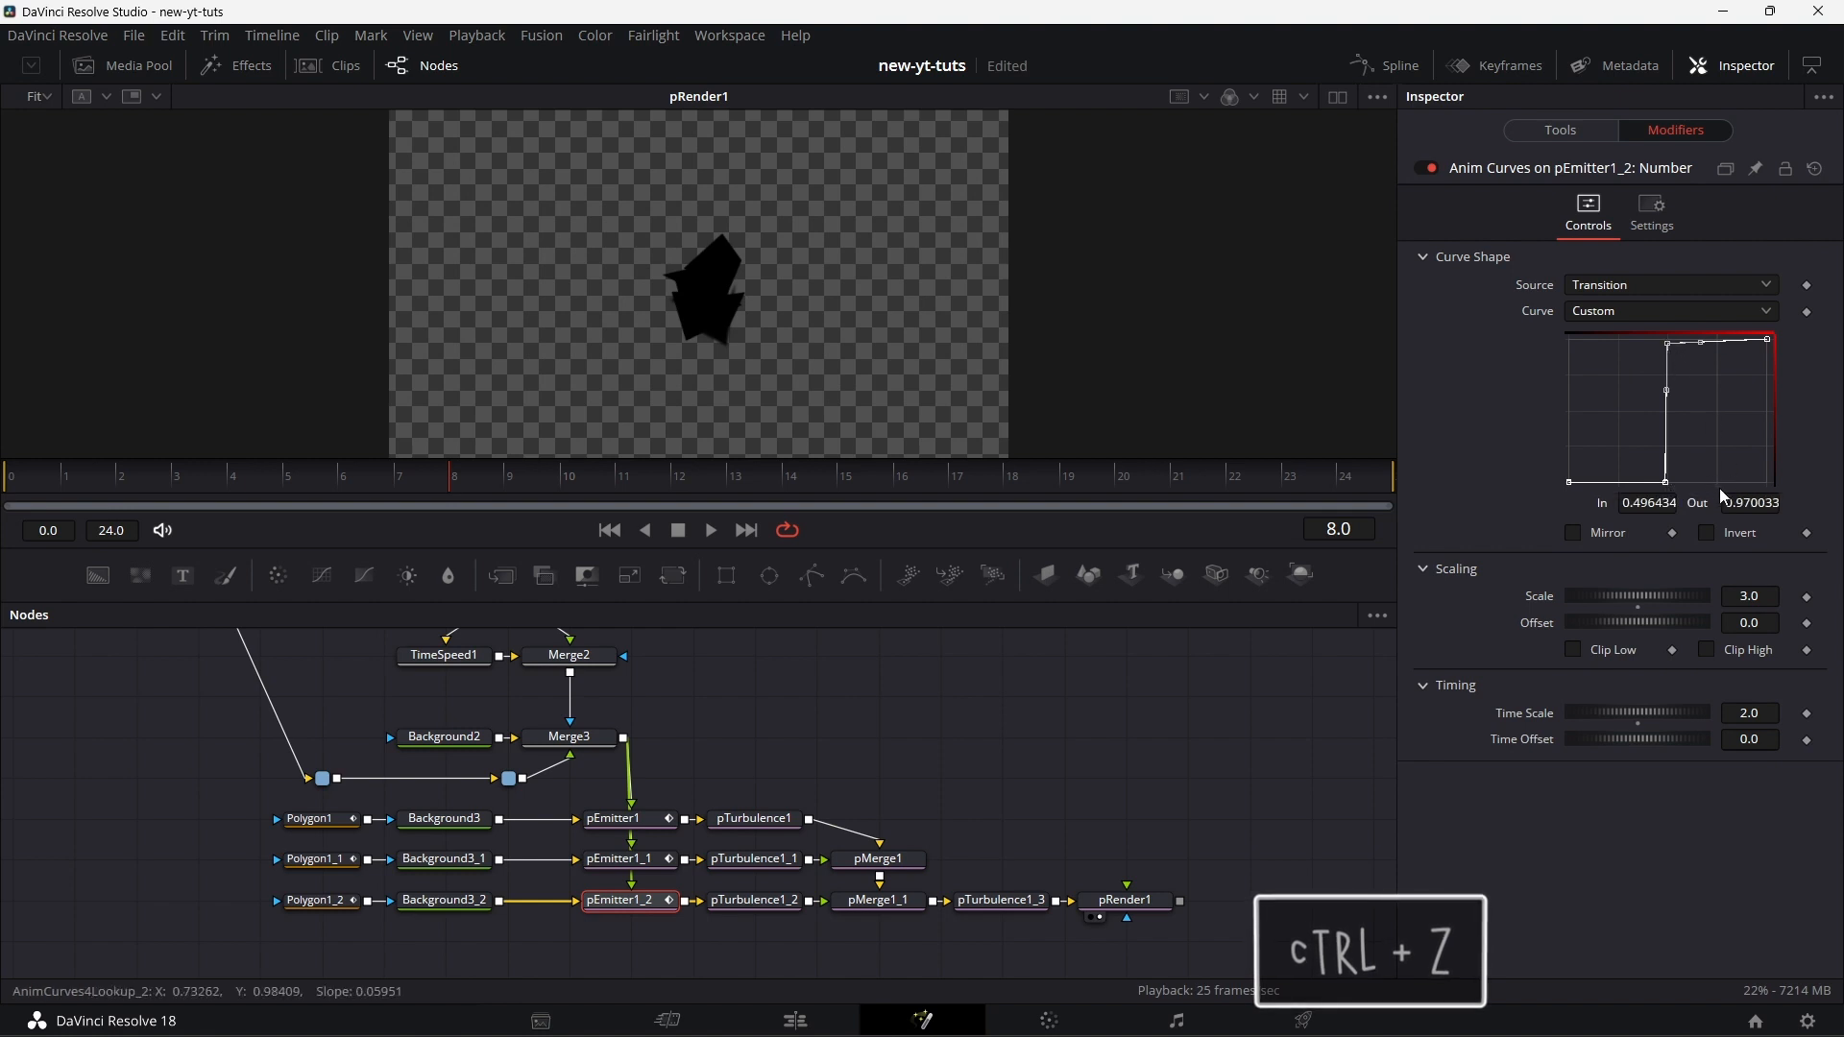
double_click(1747, 502)
type("1")
key("Return")
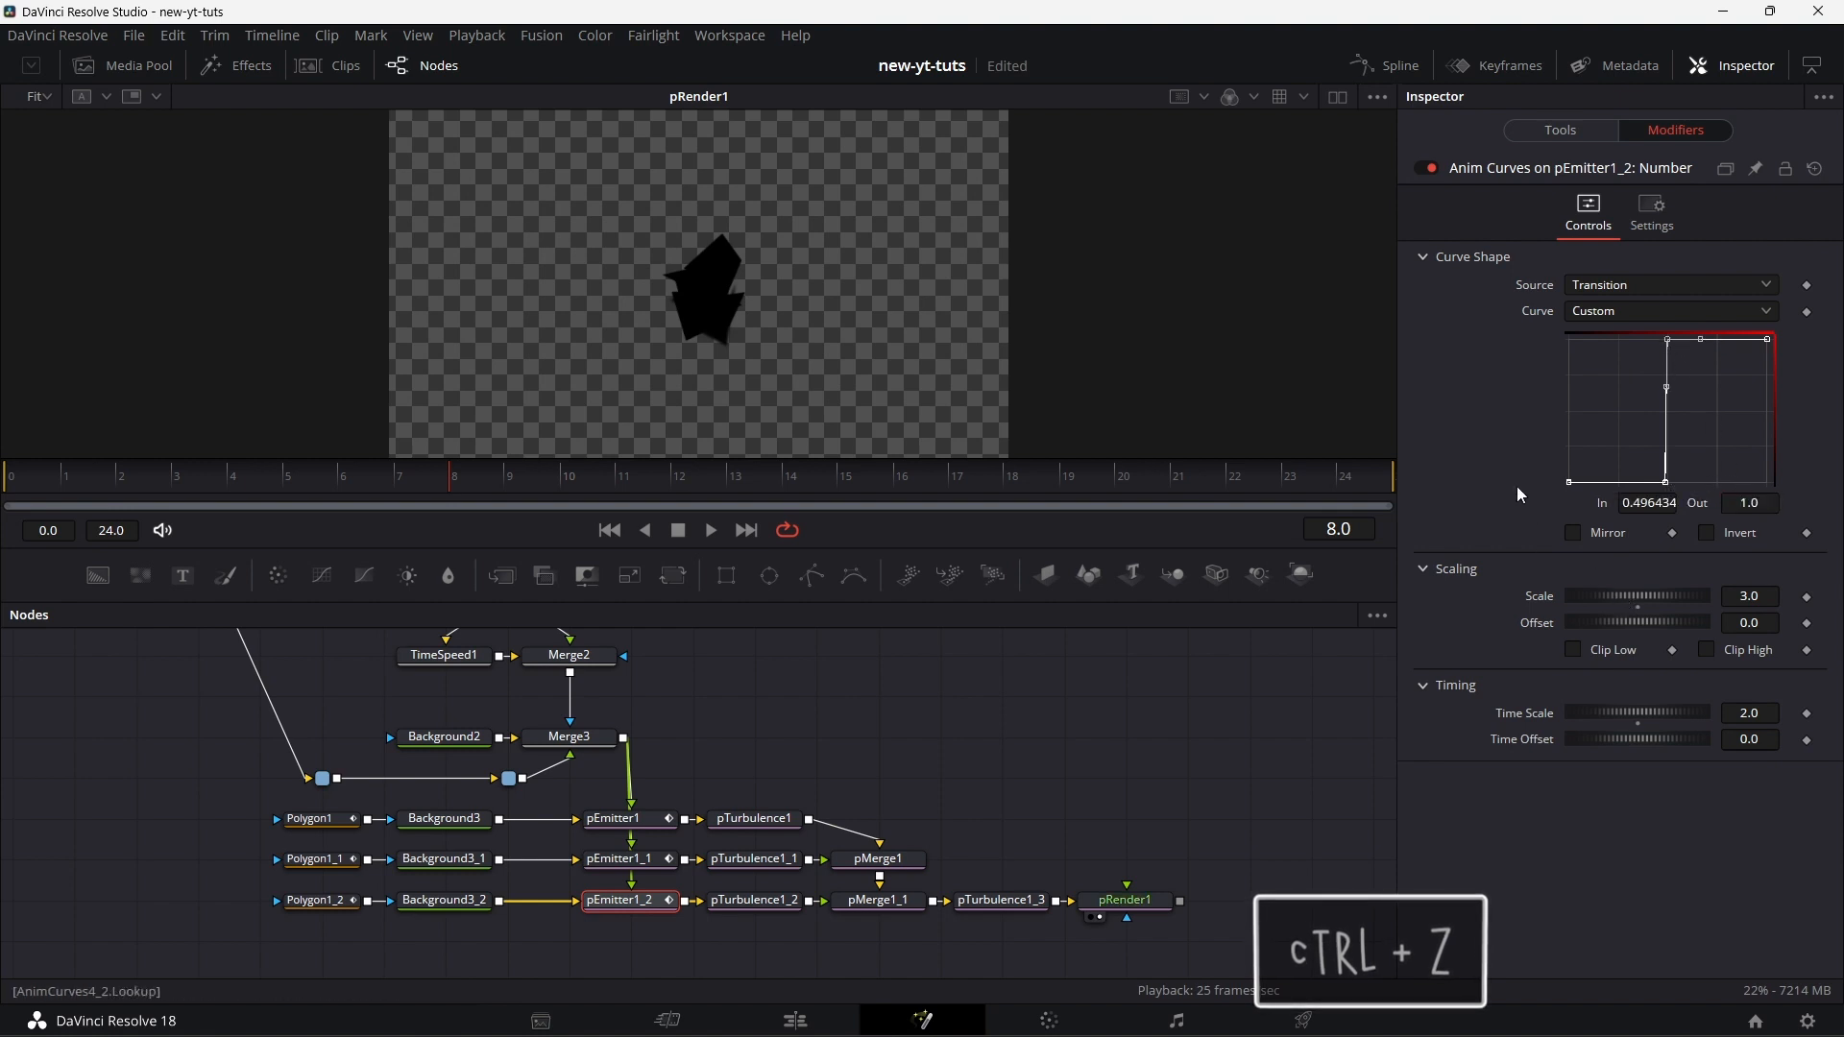
left_click(1659, 501)
type("0.5")
key("Return")
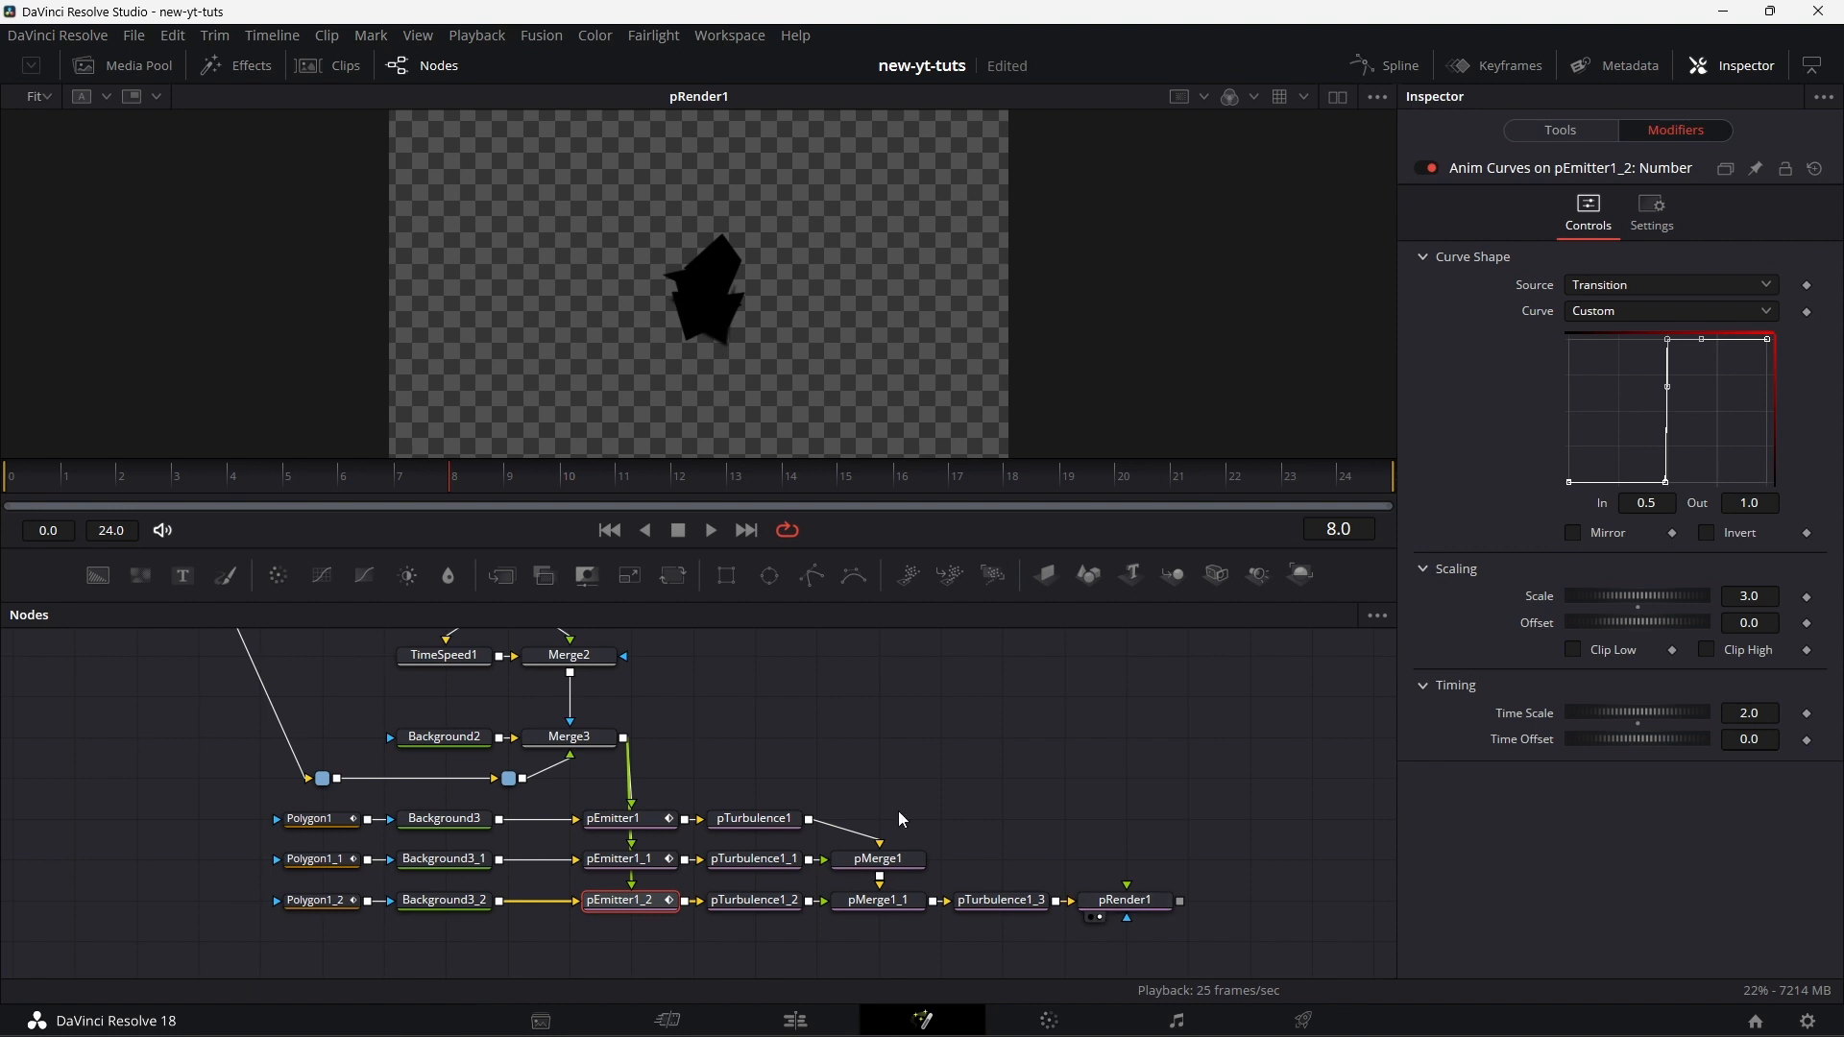
- Play the composition from frame 0 to preview the particle burst, and stop the playback
left_click(31, 474)
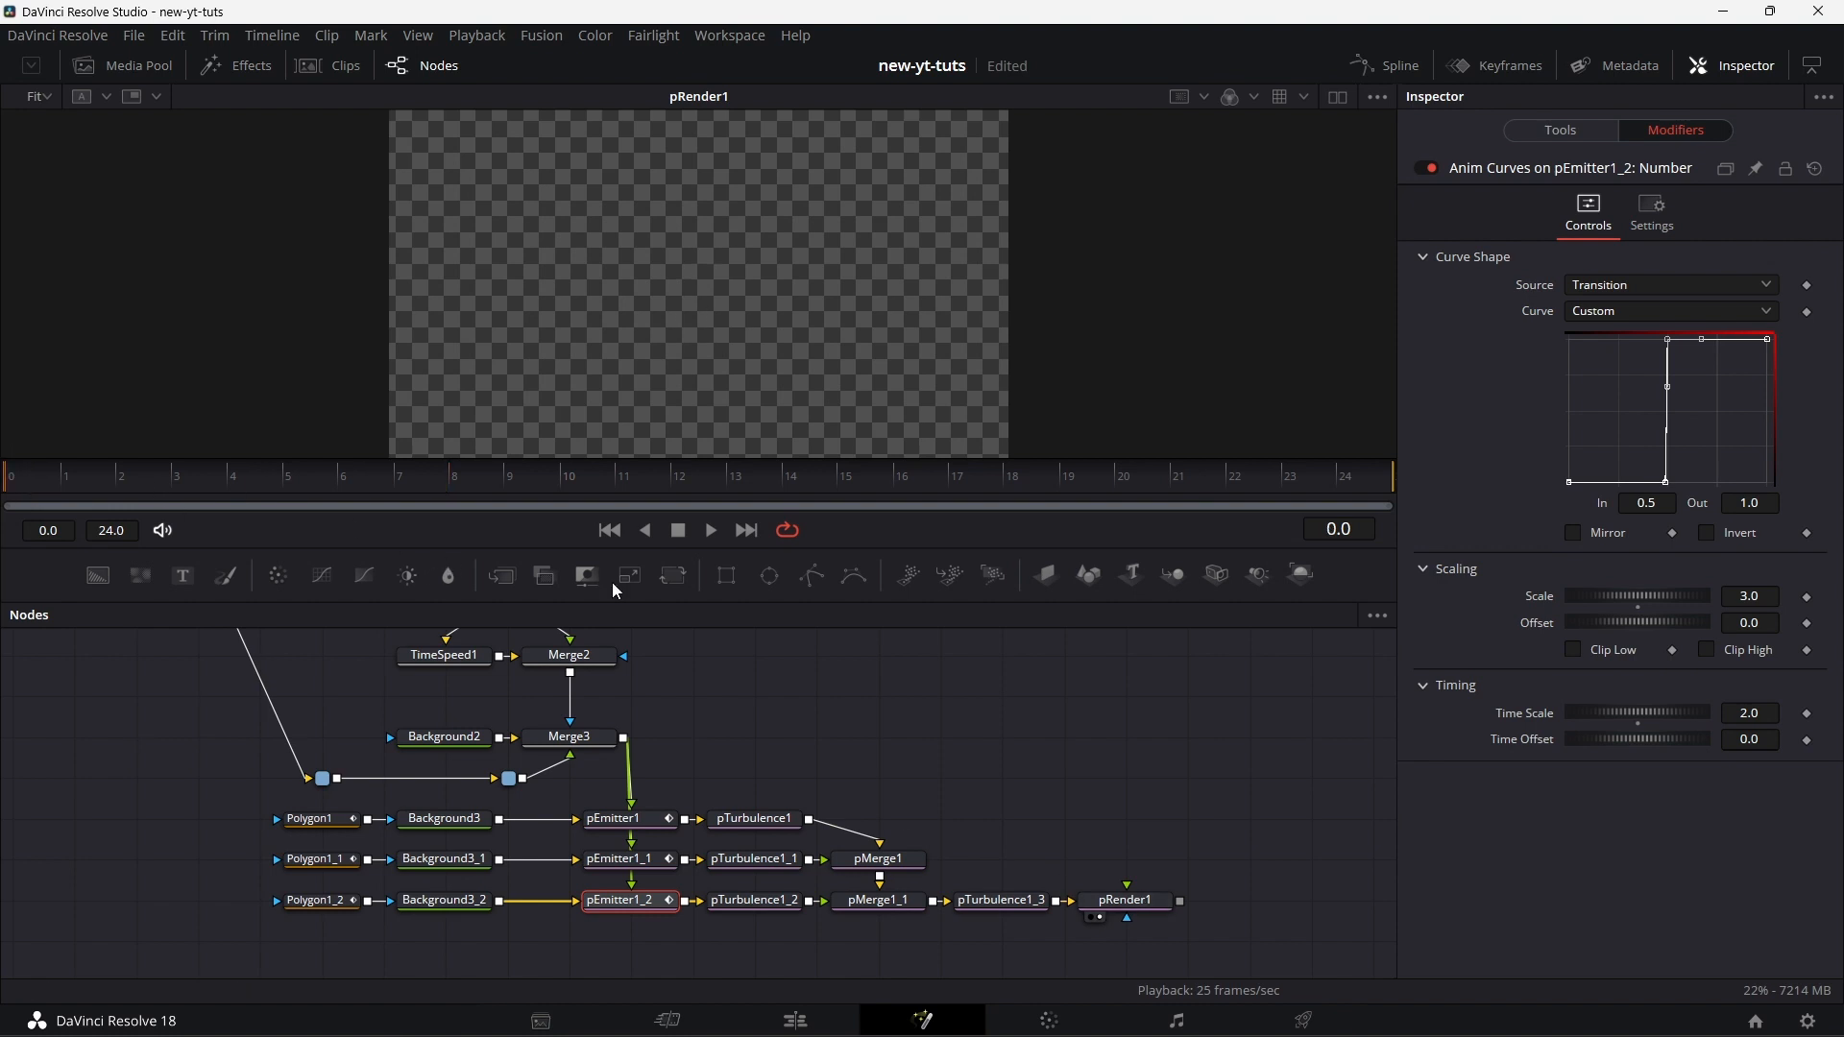
left_click(711, 532)
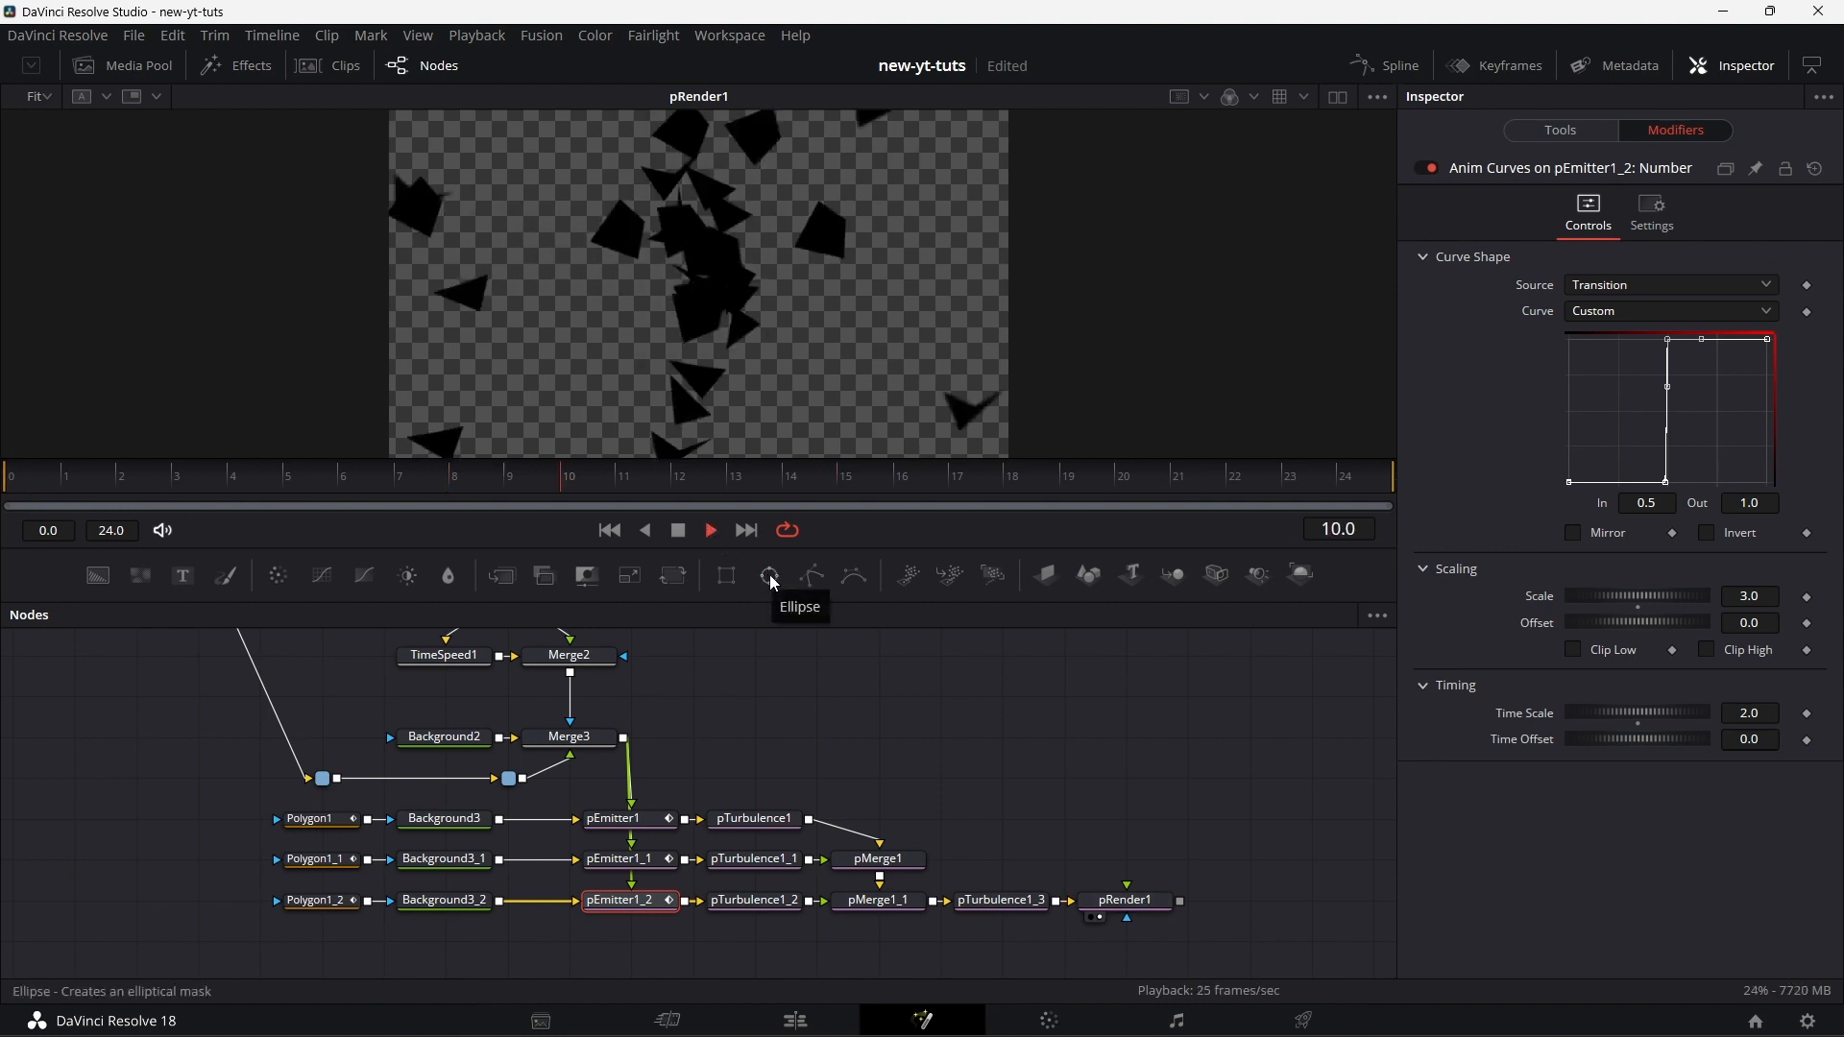
left_click(669, 530)
- Step back and forth frame by frame around frames 8 to 12 to examine when the shards emit and how they spread
key("Left")
key("Left")
key("Left")
key("Left")
key("Left")
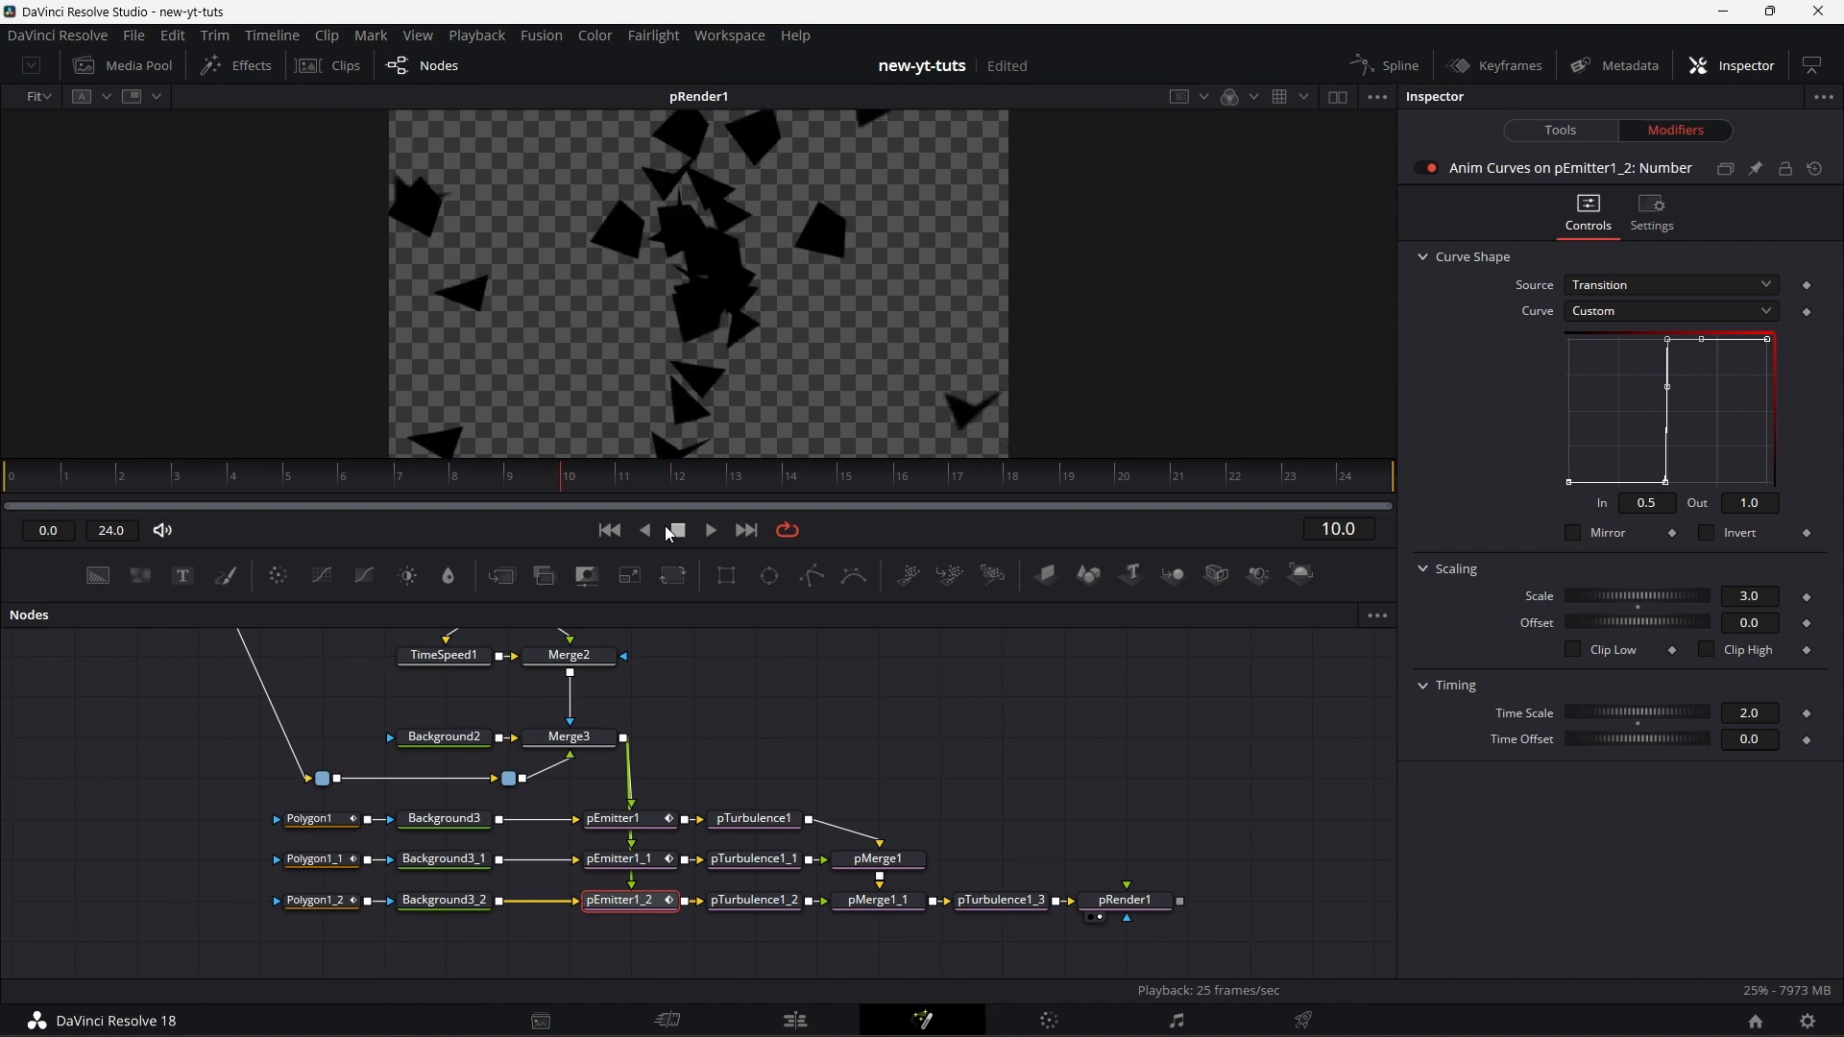
key("Right")
key("Right")
key("Left")
key("Left")
key("Left")
key("Left")
key("Left")
key("Right")
key("Left")
key("Right")
key("Left")
key("Right")
key("Left")
key("Right")
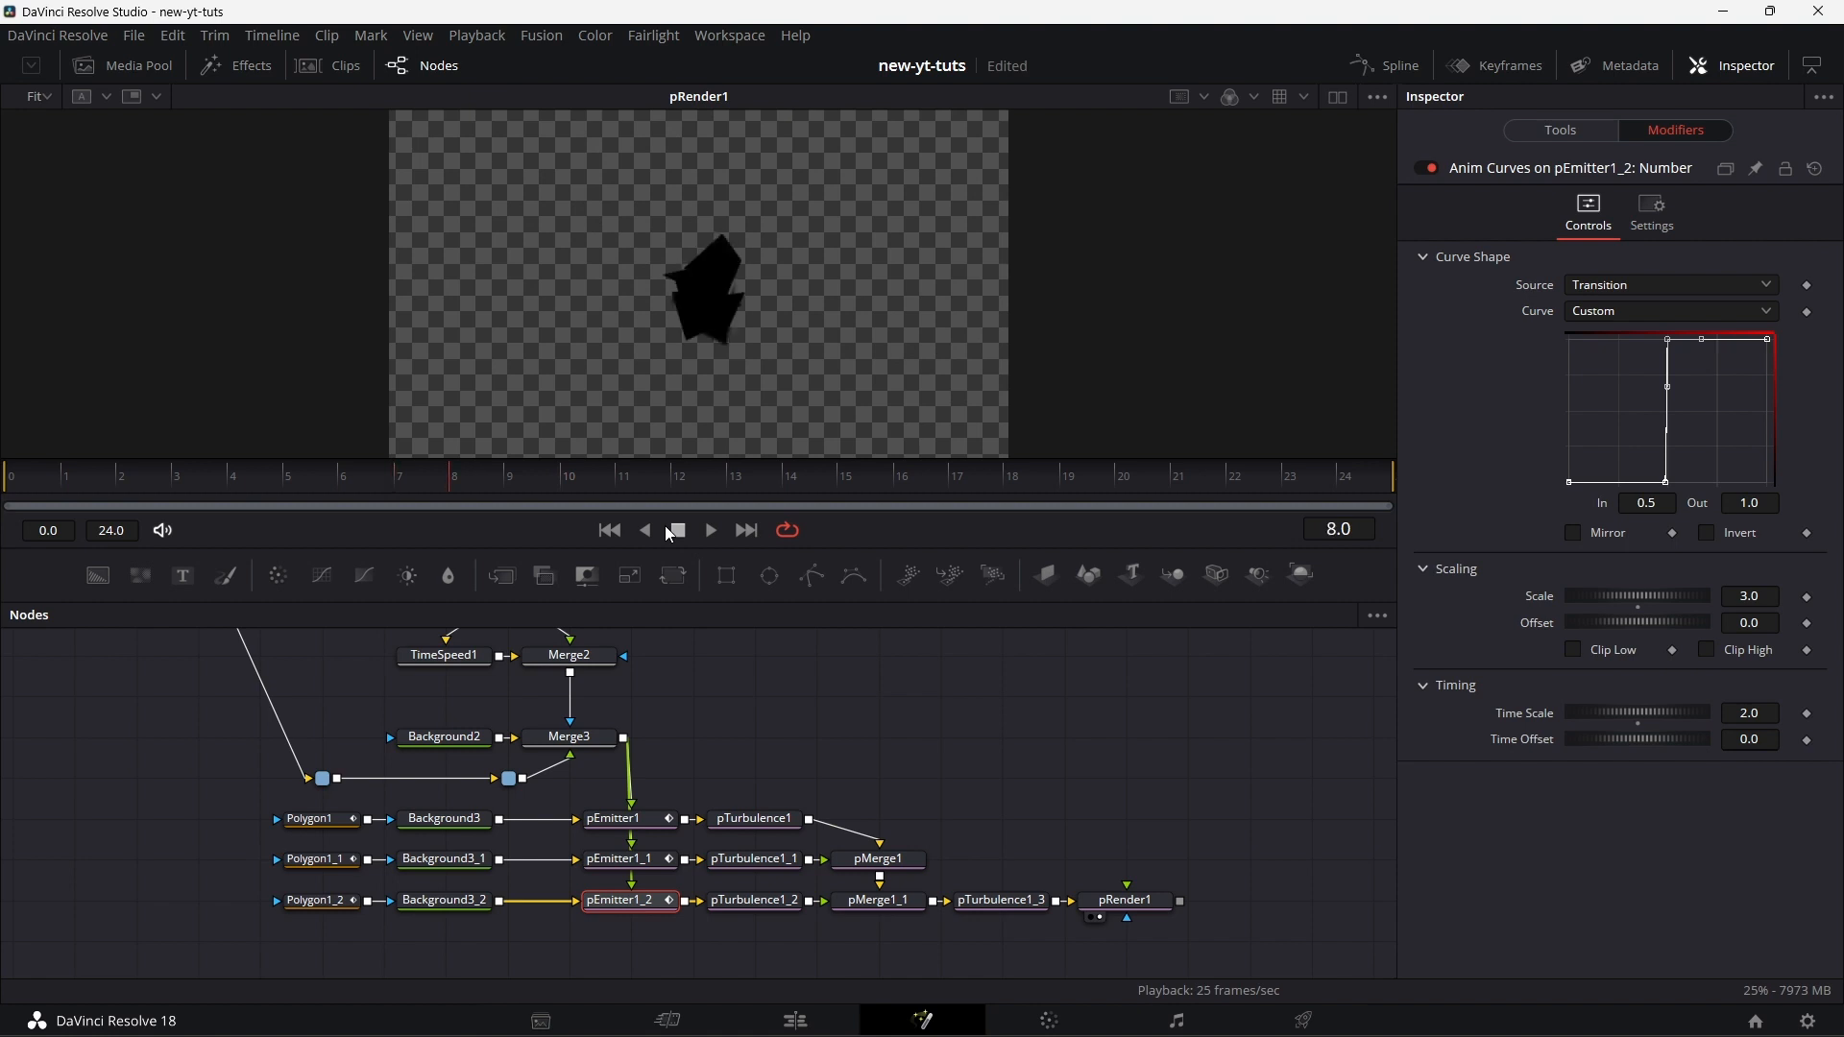
key("Right")
key("Right")
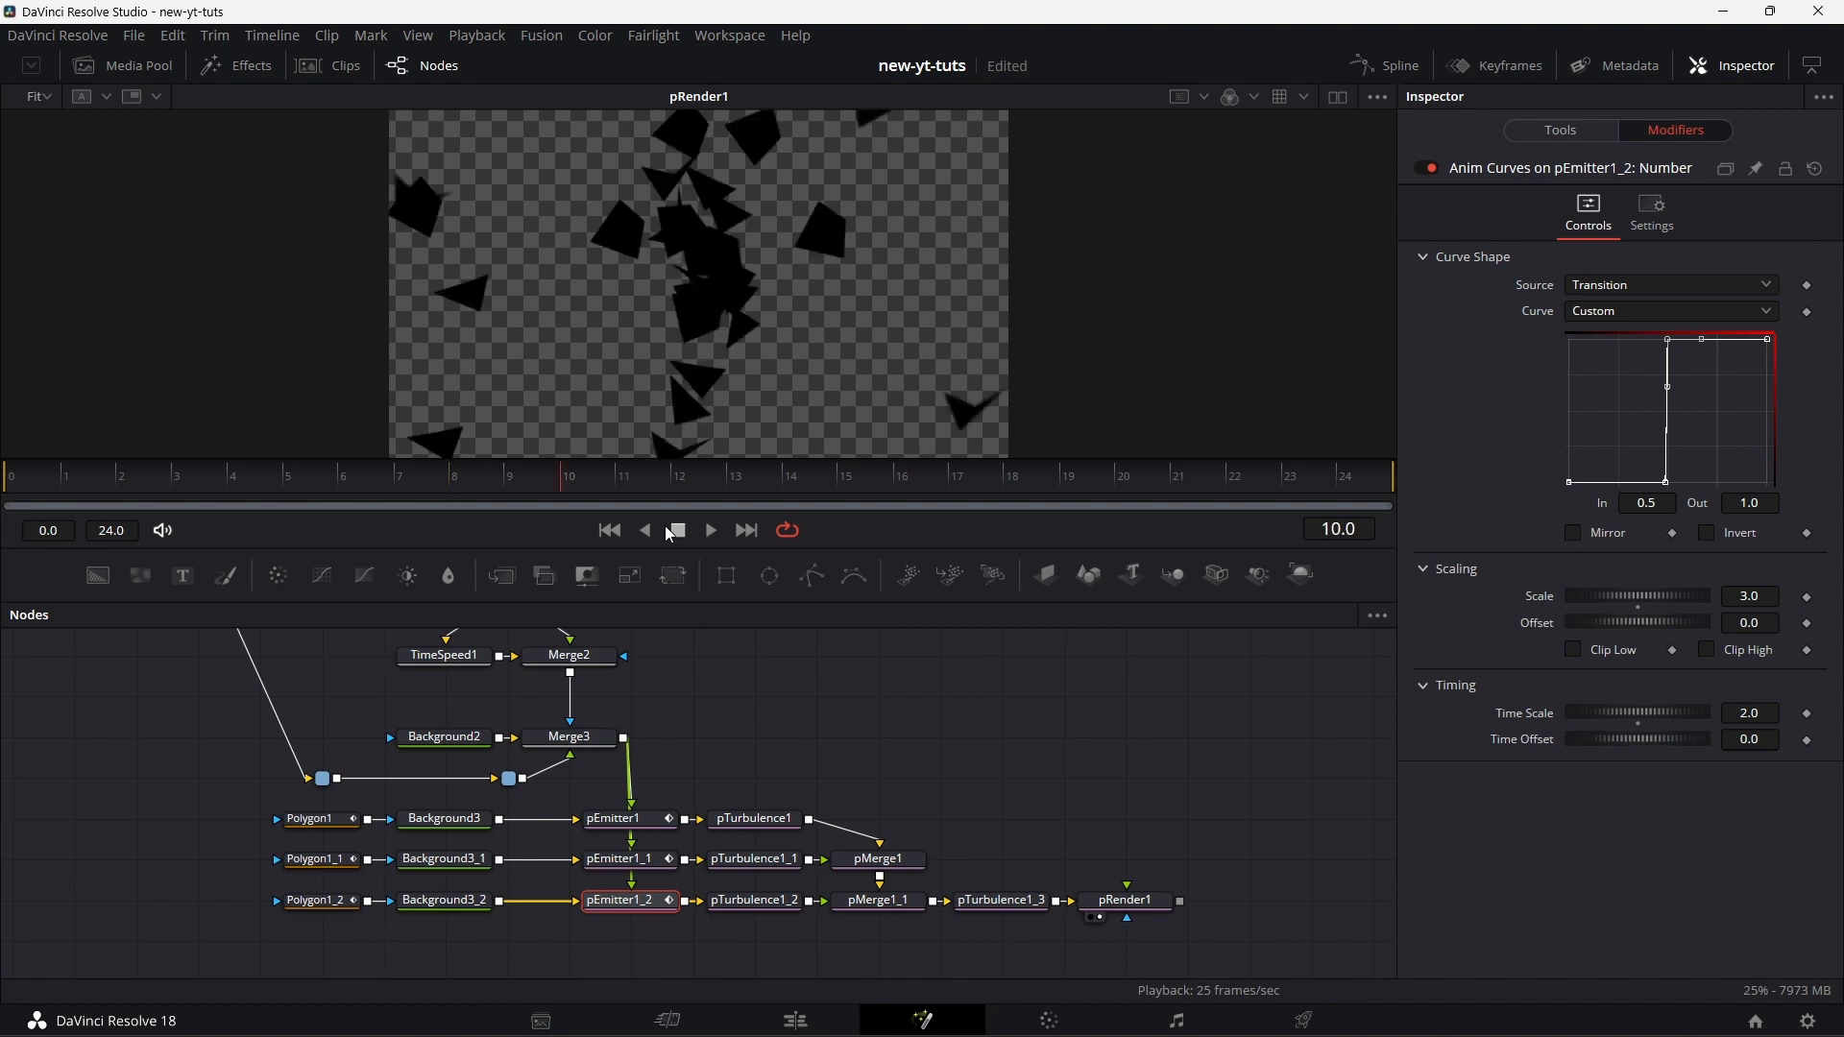
key("Right")
key("Right")
key("Left")
key("Right")
key("Left")
key("Right")
key("Left")
key("Right")
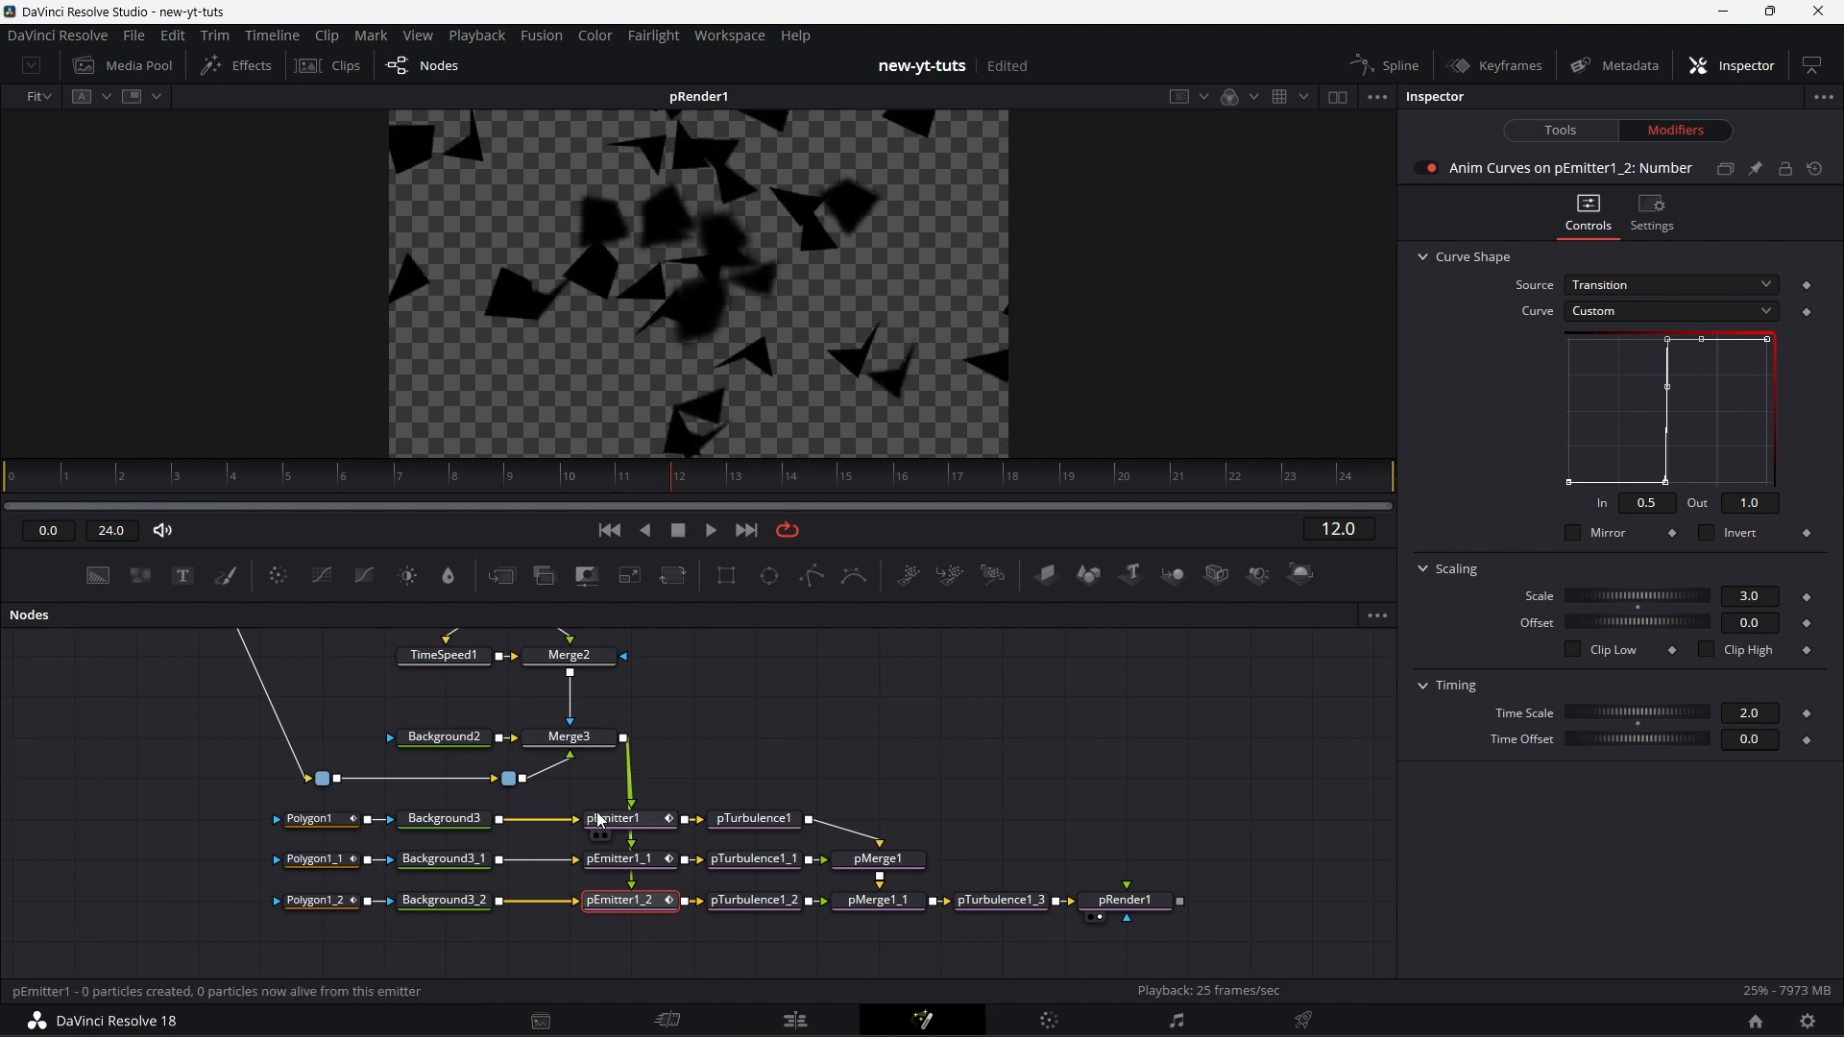
- Give pEmitter1's Lifespan the expression (comp.RenderEnd+1)/2
left_click(641, 819)
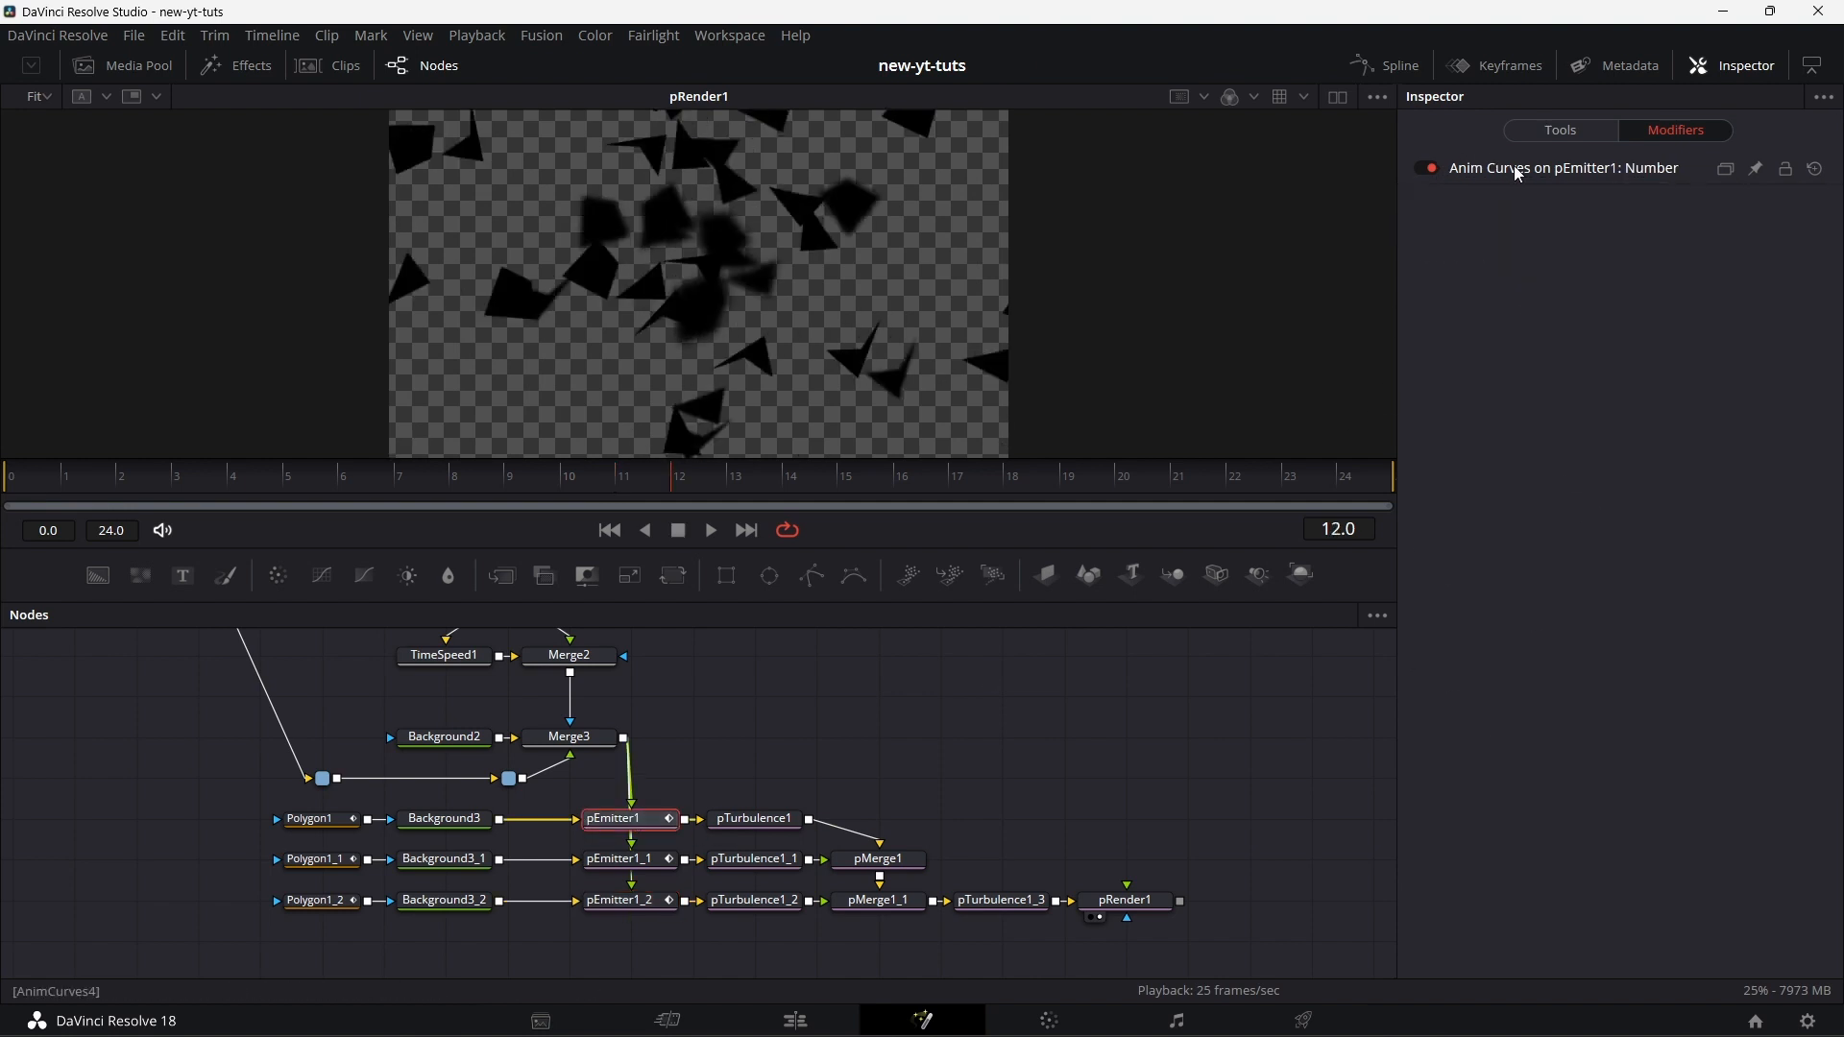
left_click(1561, 130)
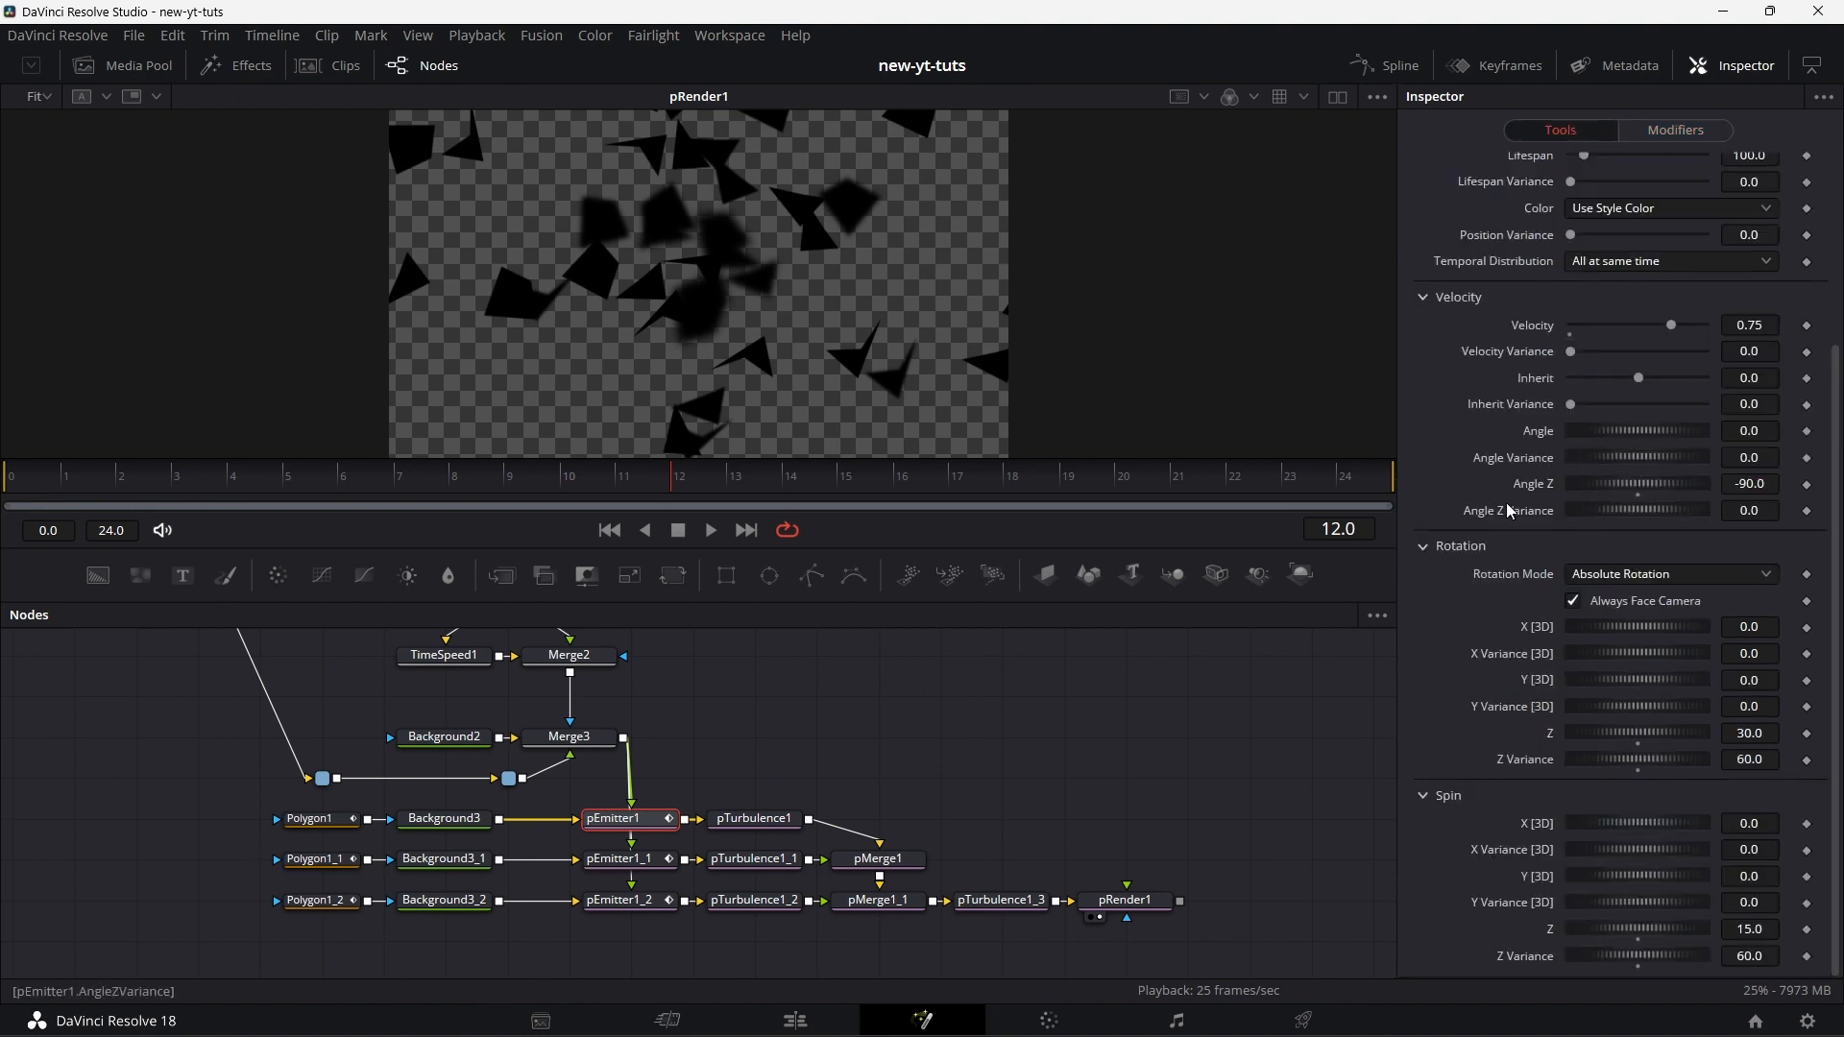
scroll(1602, 375, "up", 5)
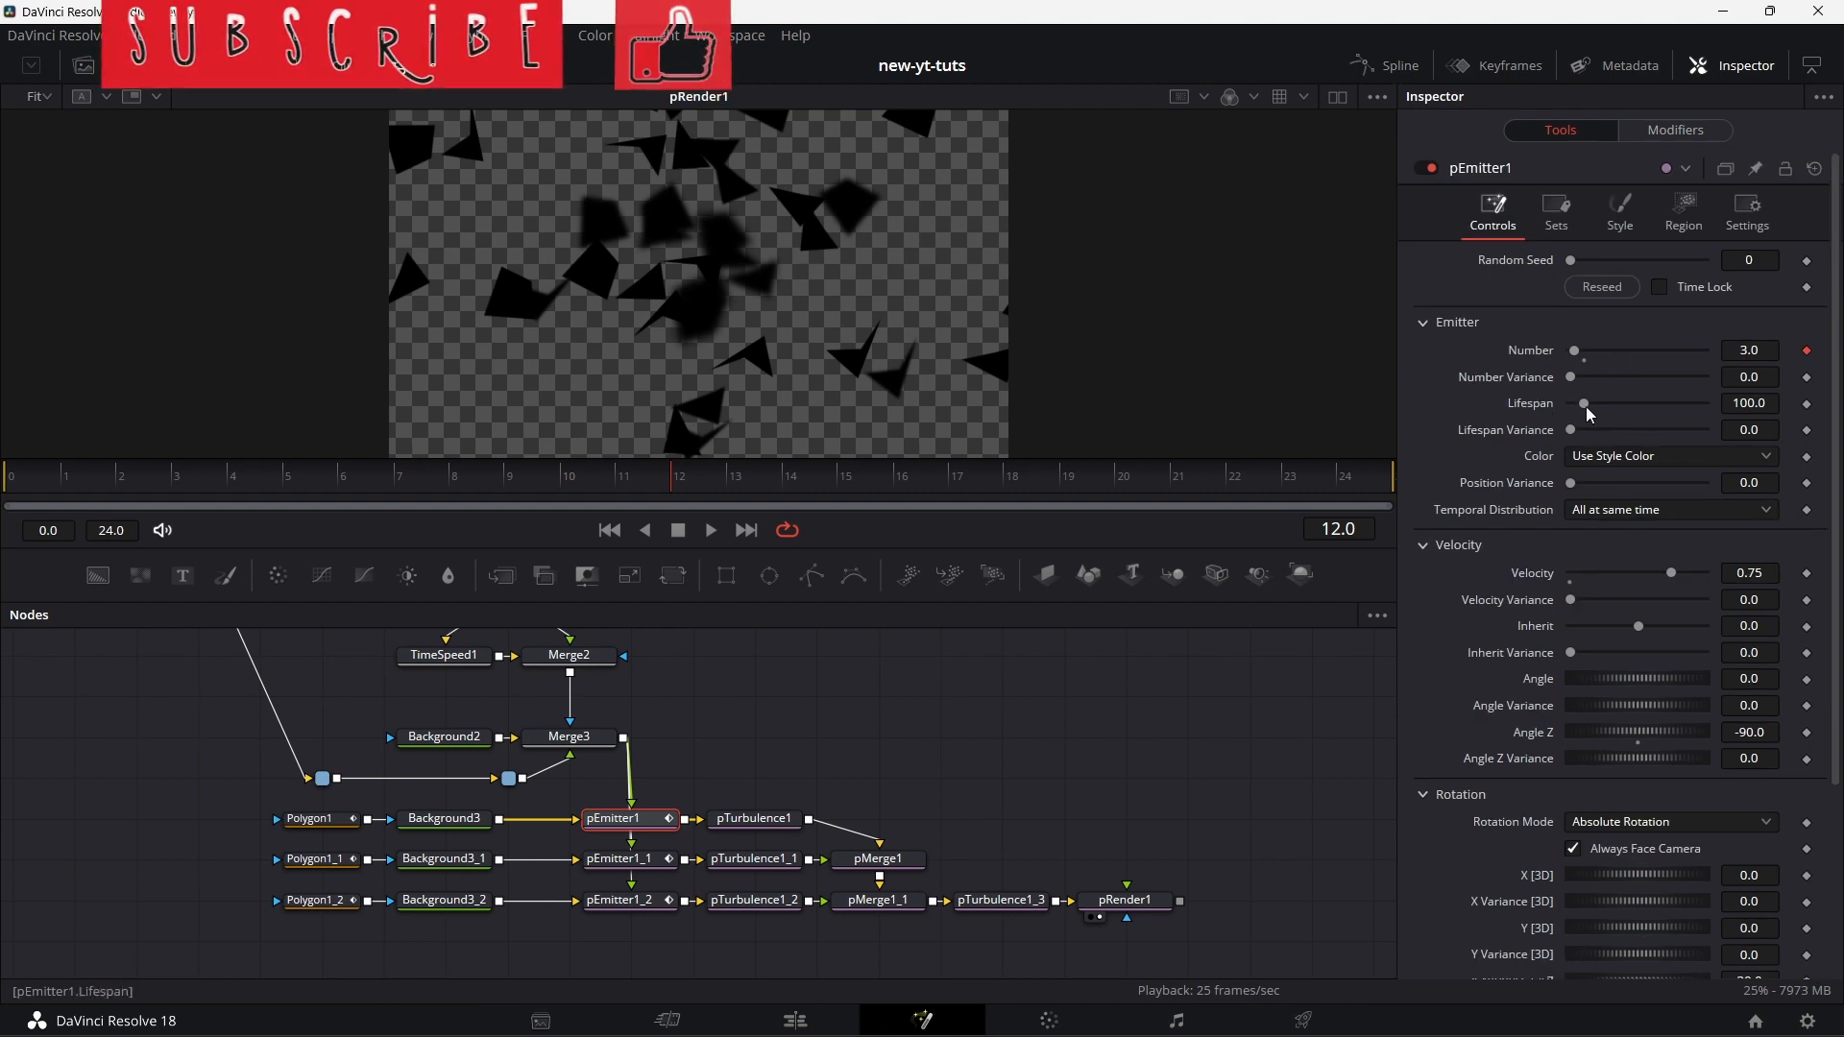
right_click(1537, 406)
left_click(1589, 652)
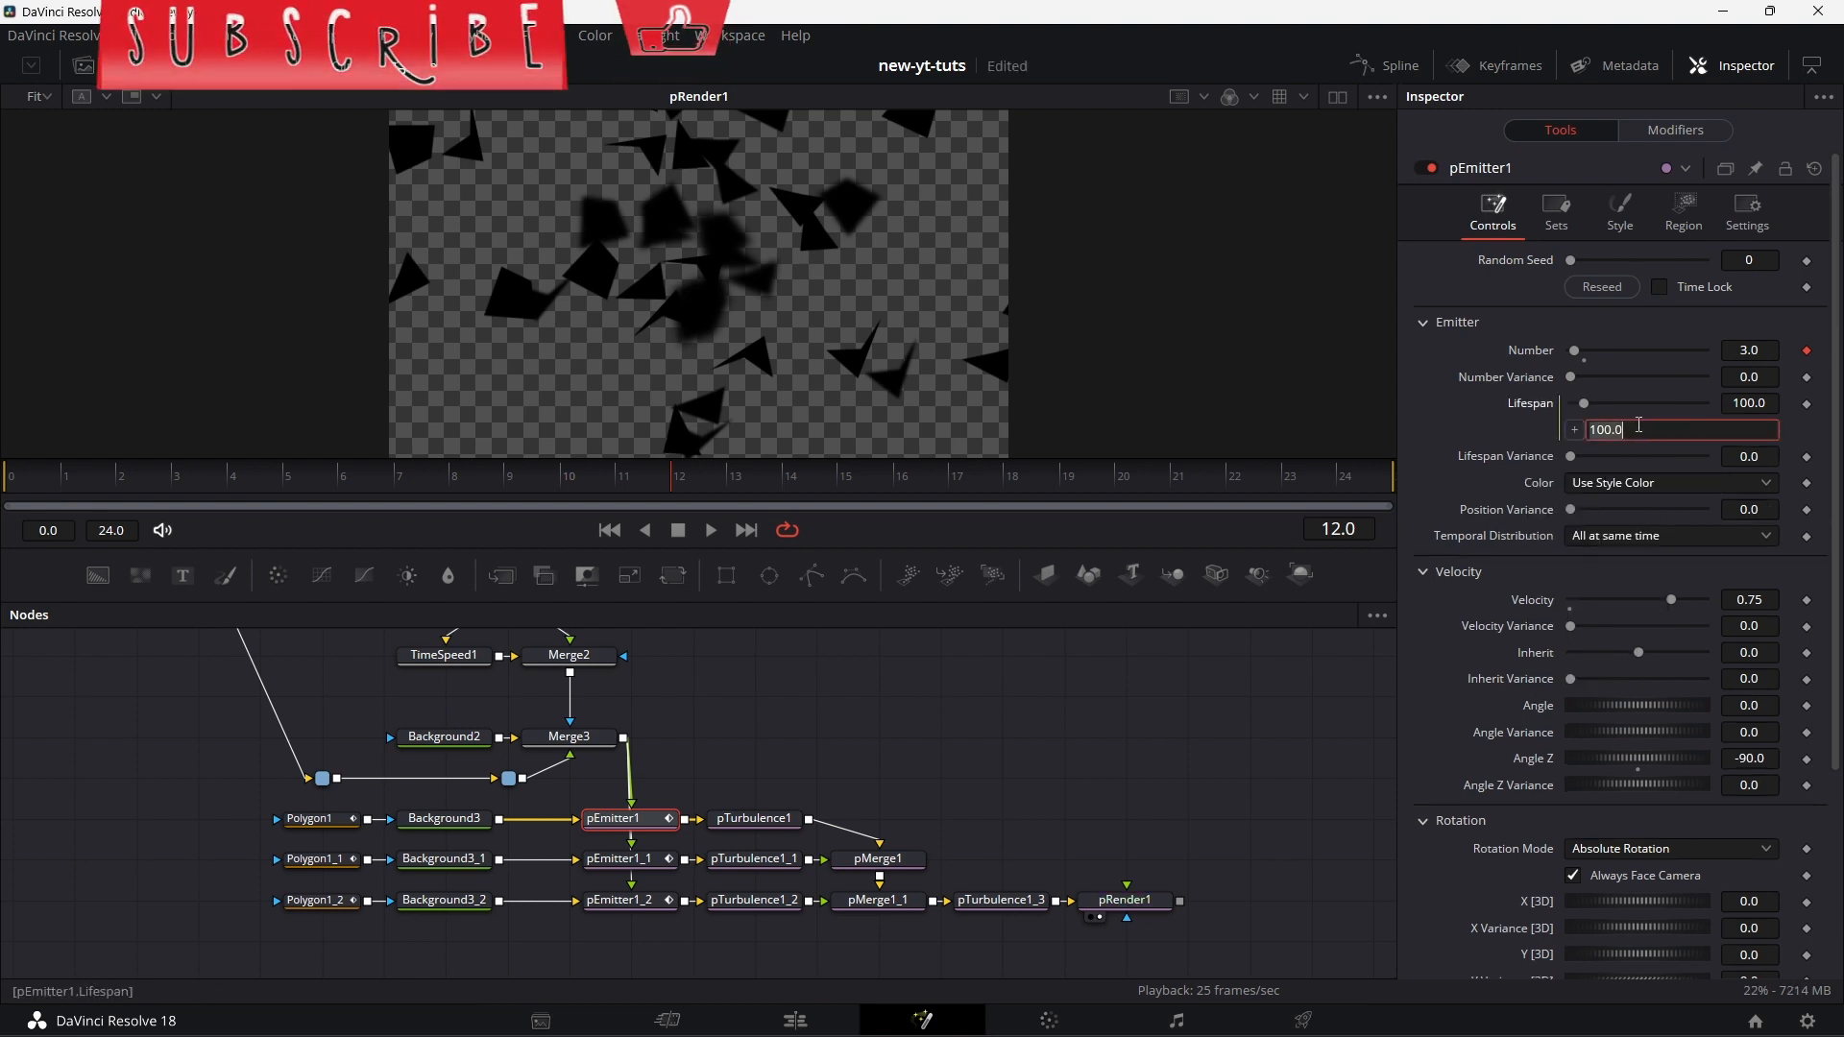
type("comp.RenderEnd+1")
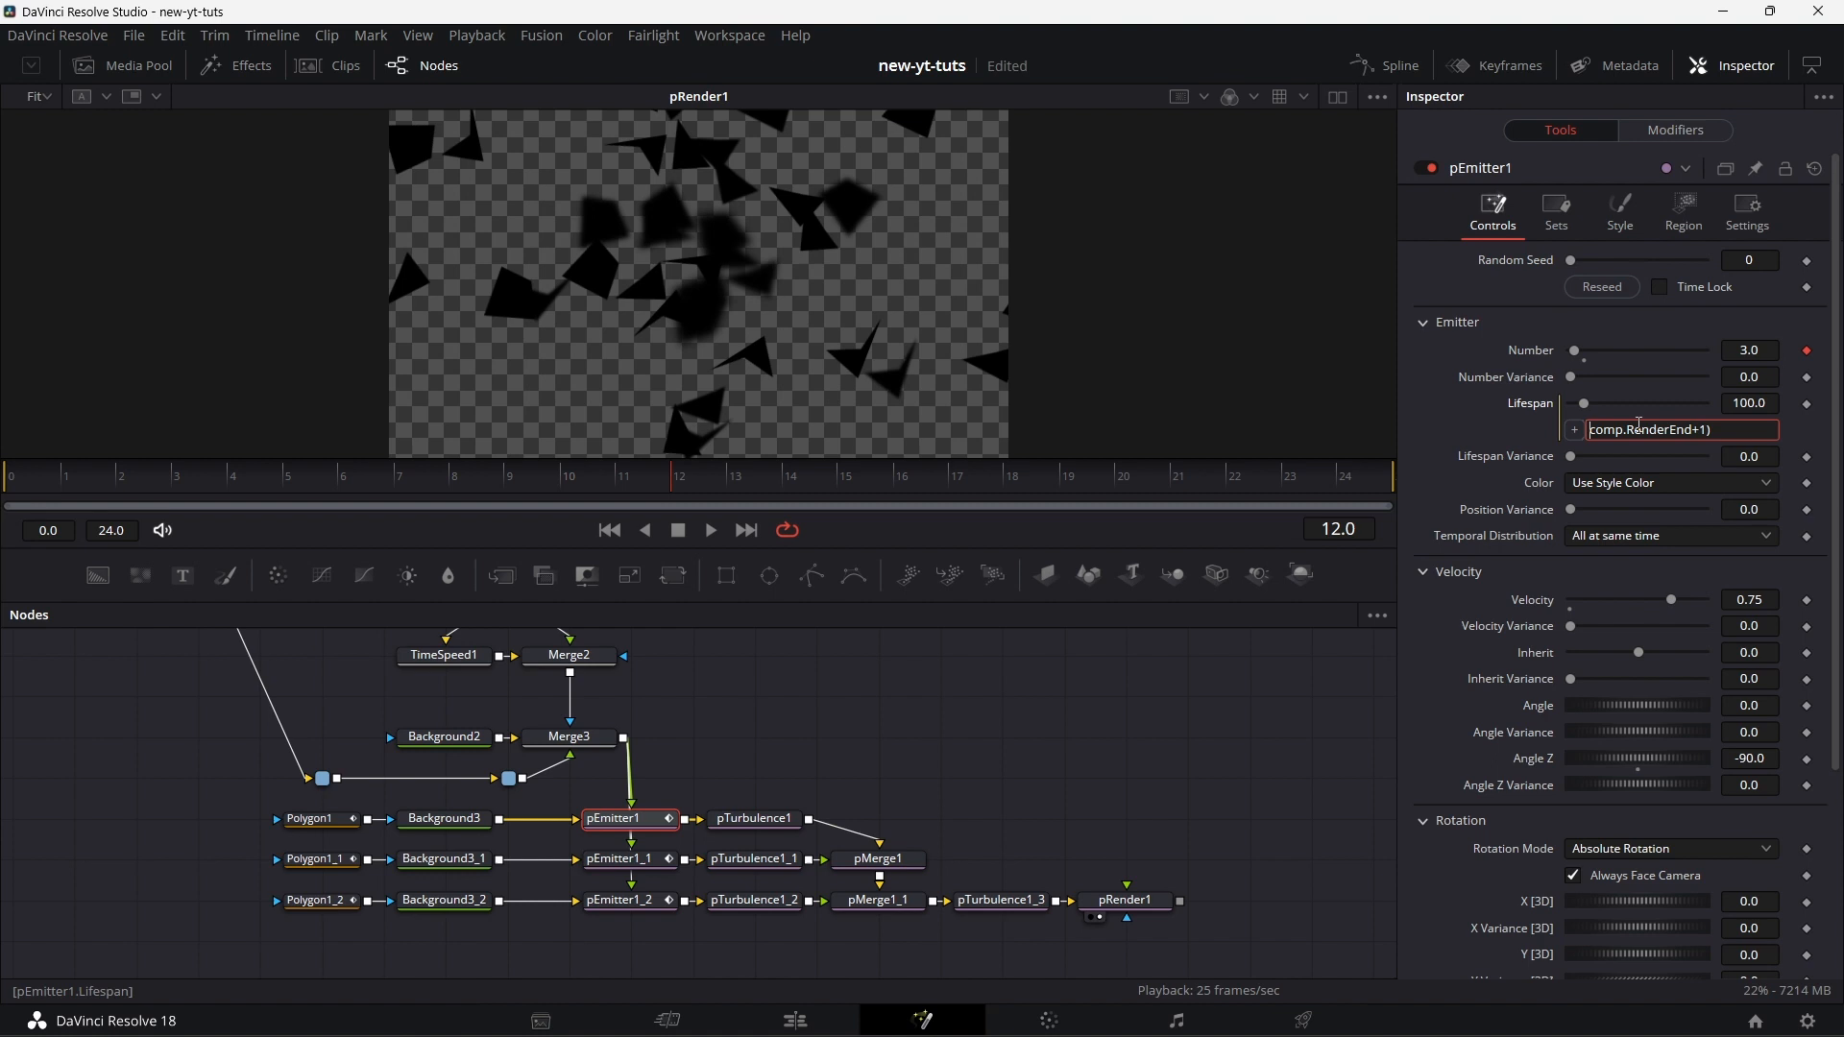
type("(")
type("/2")
key("Tab")
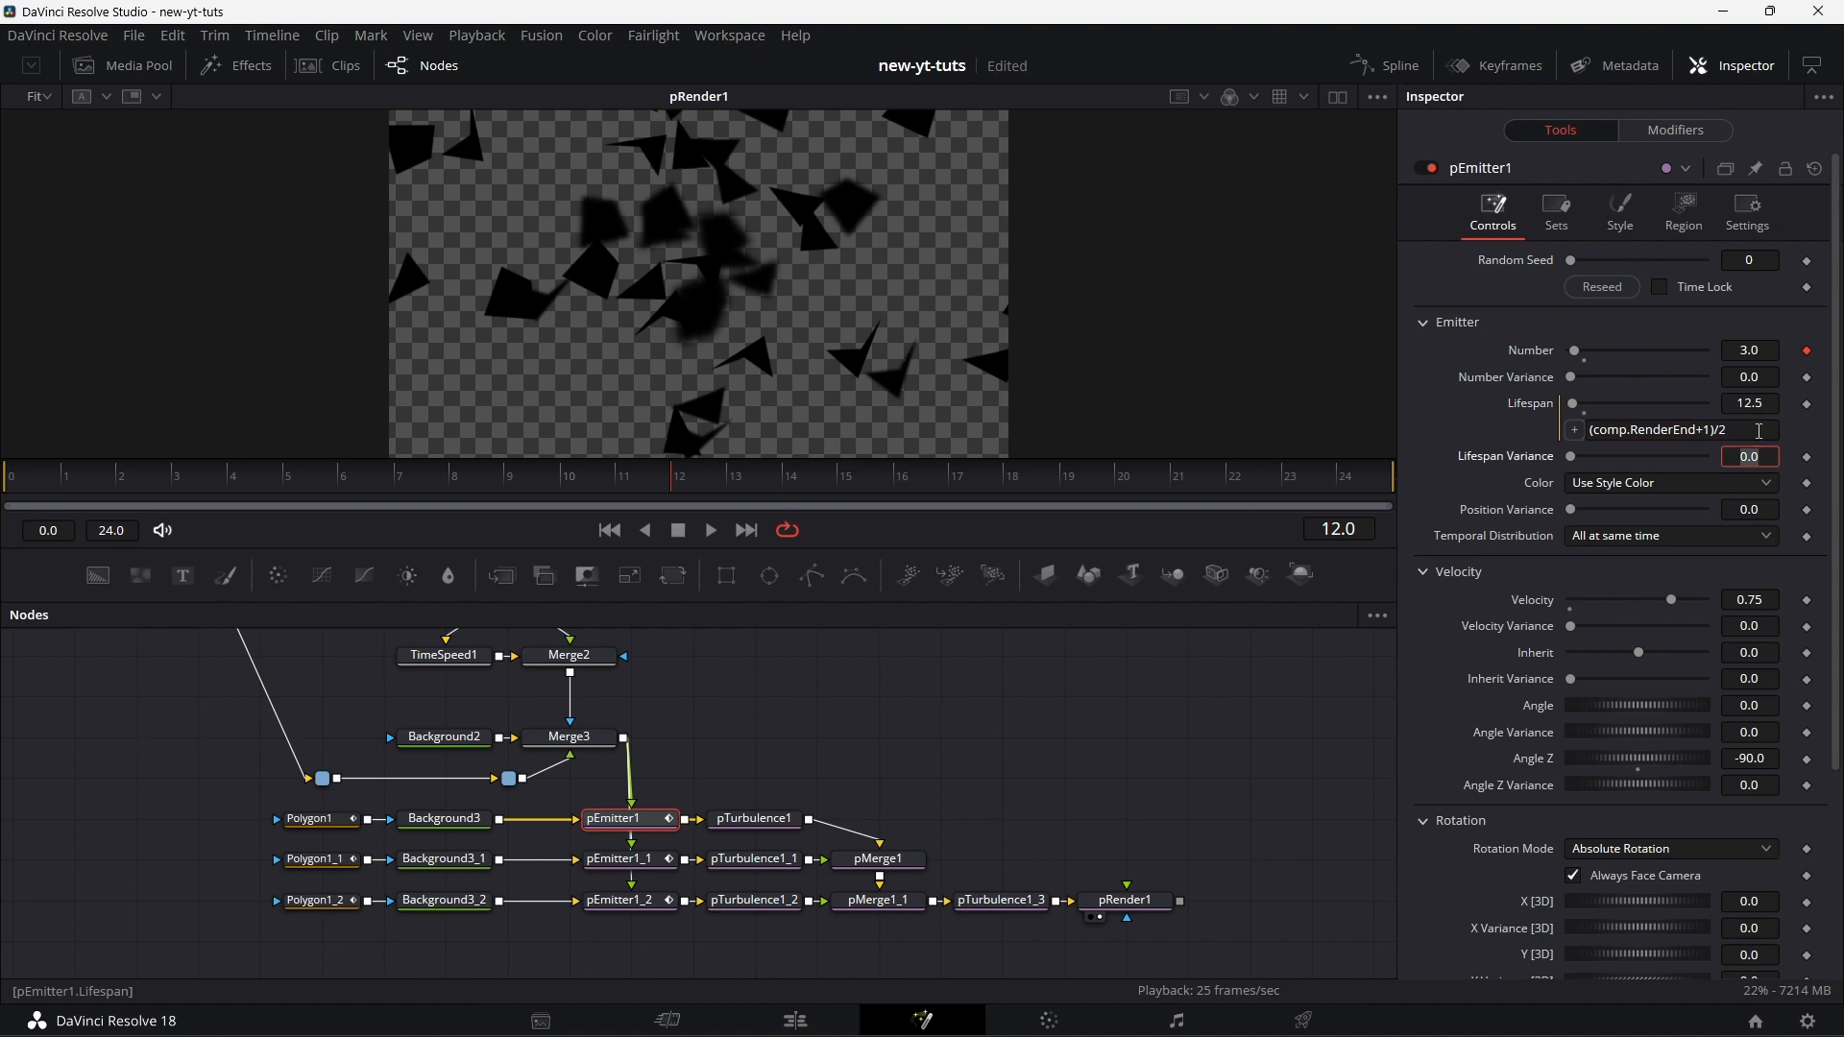
- Copy pEmitter1's Lifespan expression (comp.RenderEnd+1)/2 and apply it to the Lifespan of pEmitter1_1
double_click(1678, 432)
key("ctrl+a")
key("ctrl+c")
left_click(649, 863)
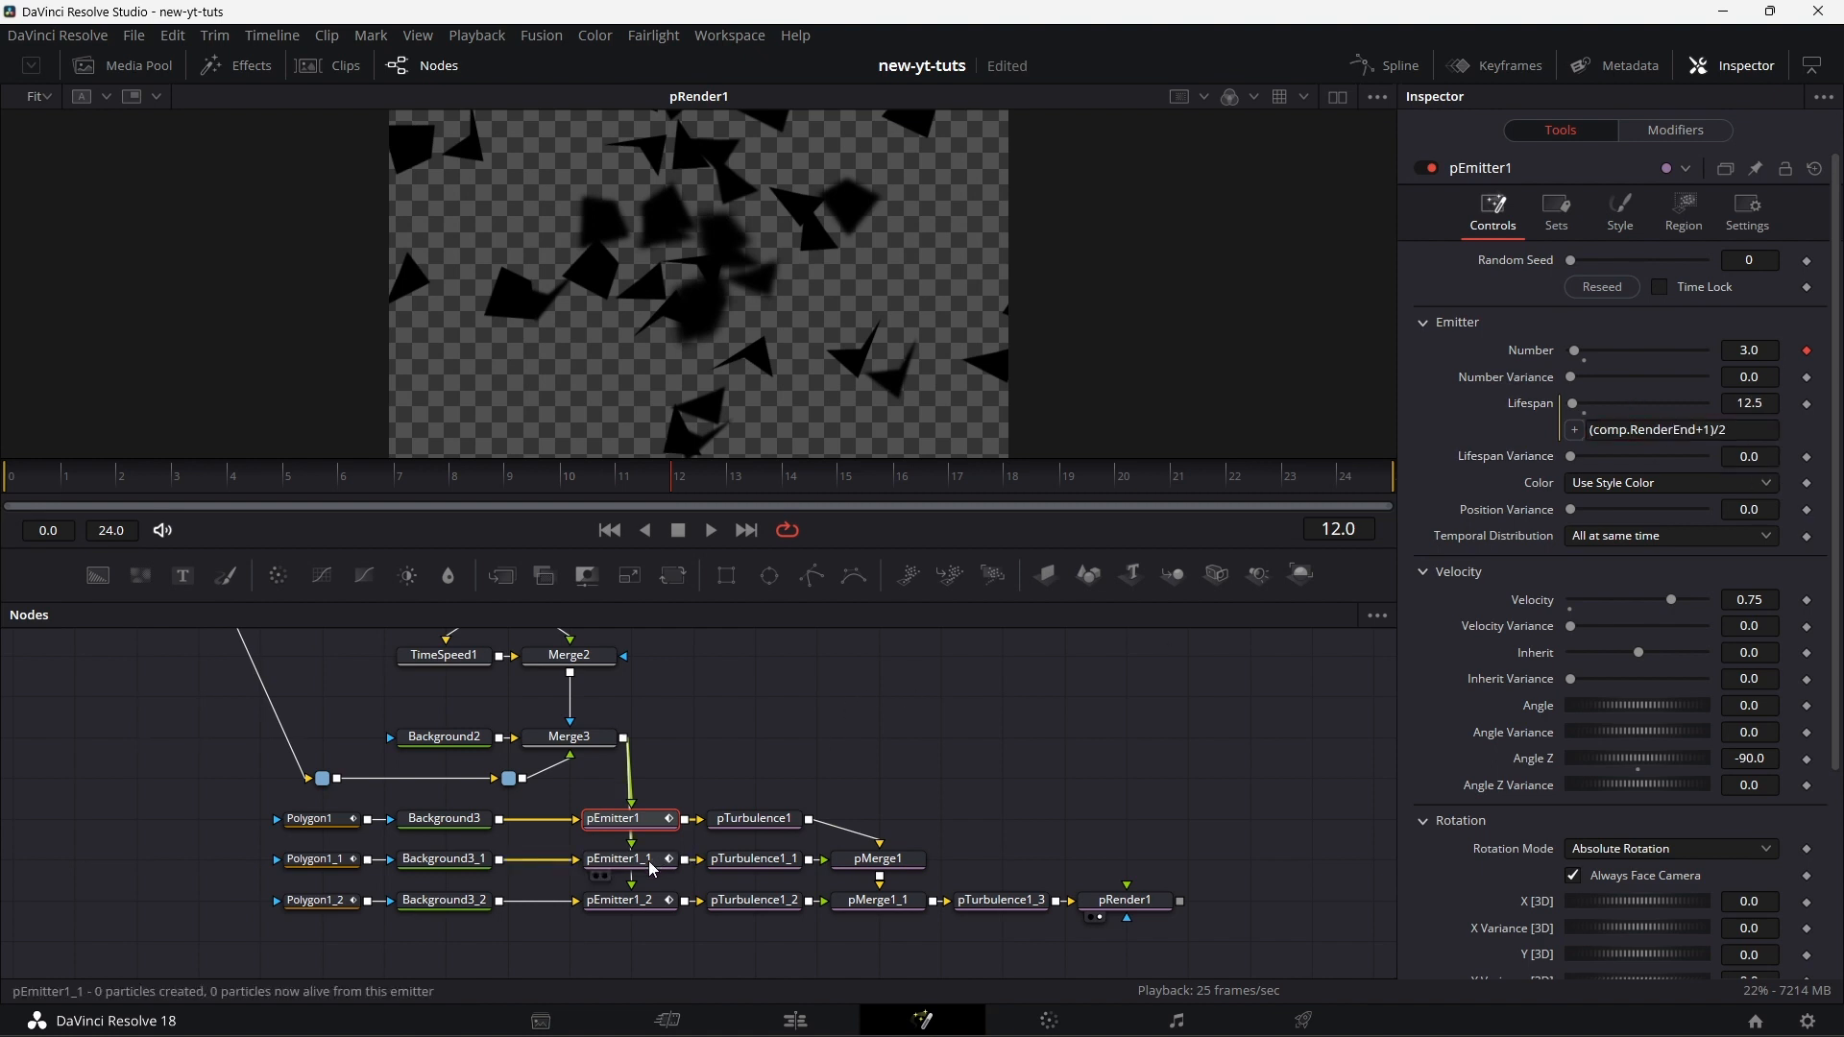
left_click(1494, 211)
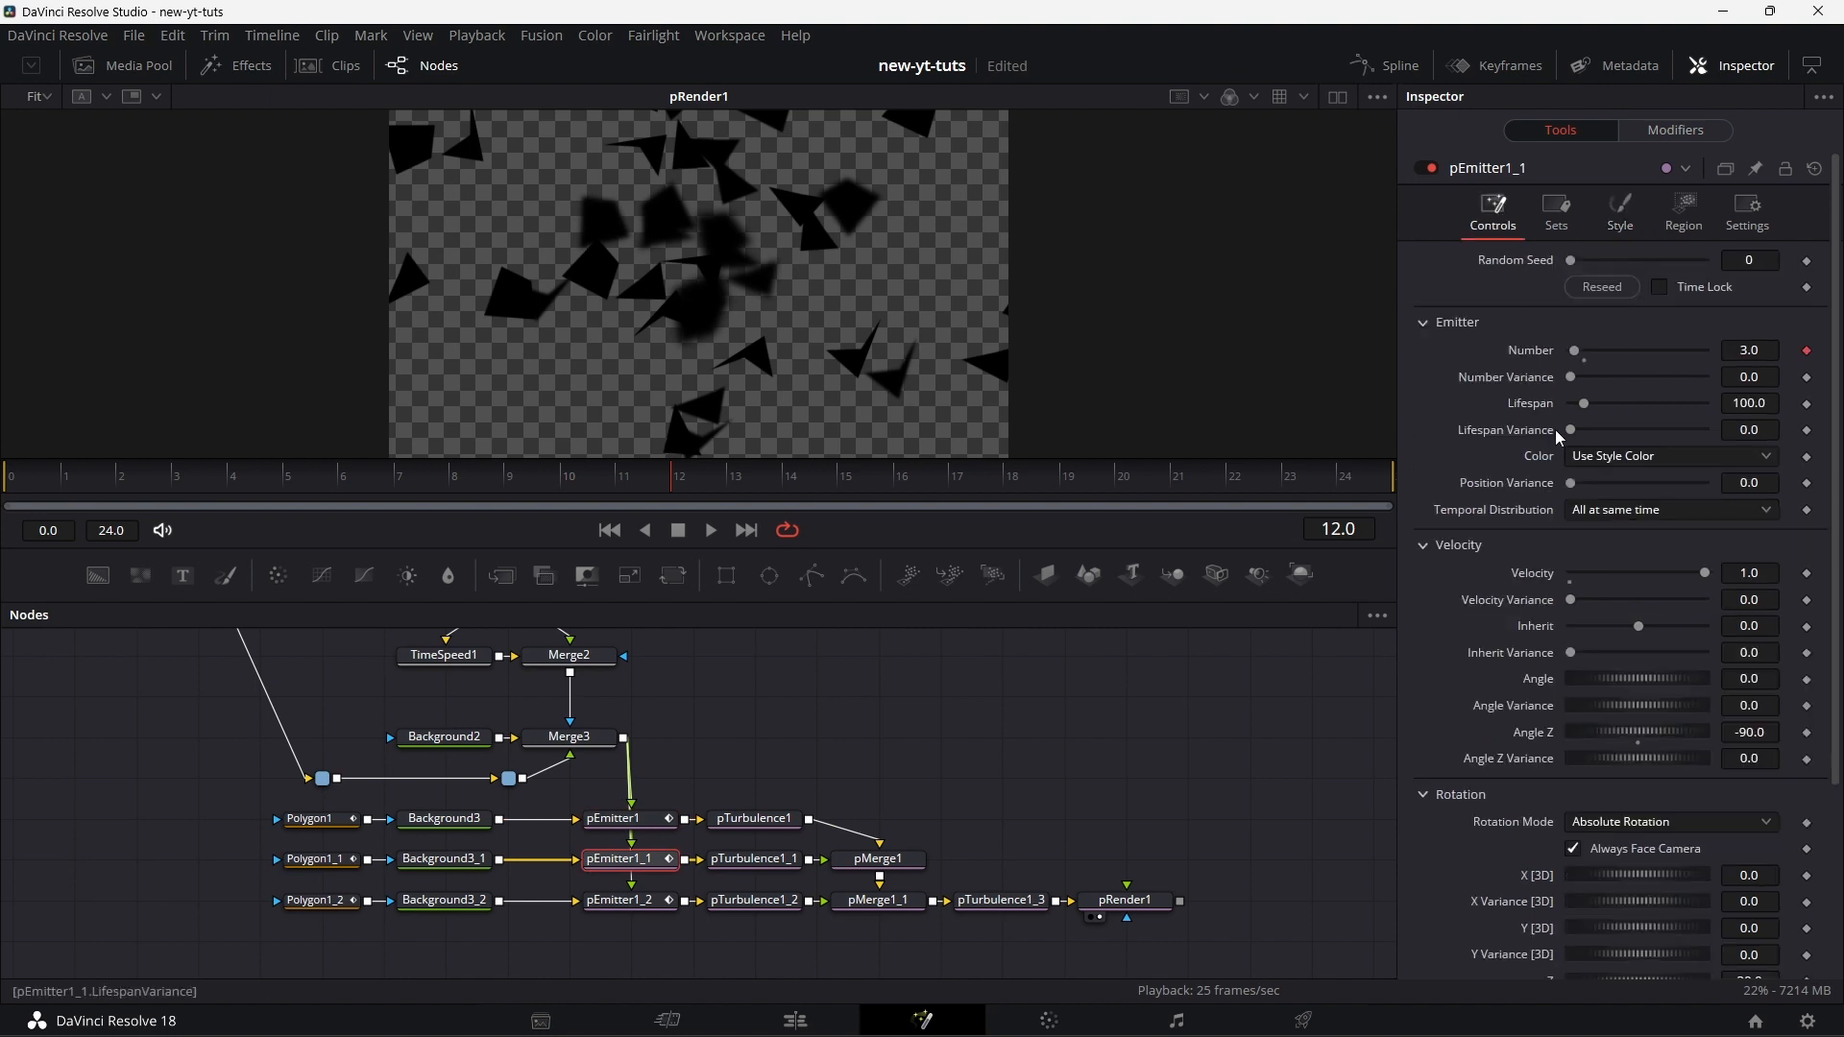
right_click(1535, 419)
left_click(1594, 648)
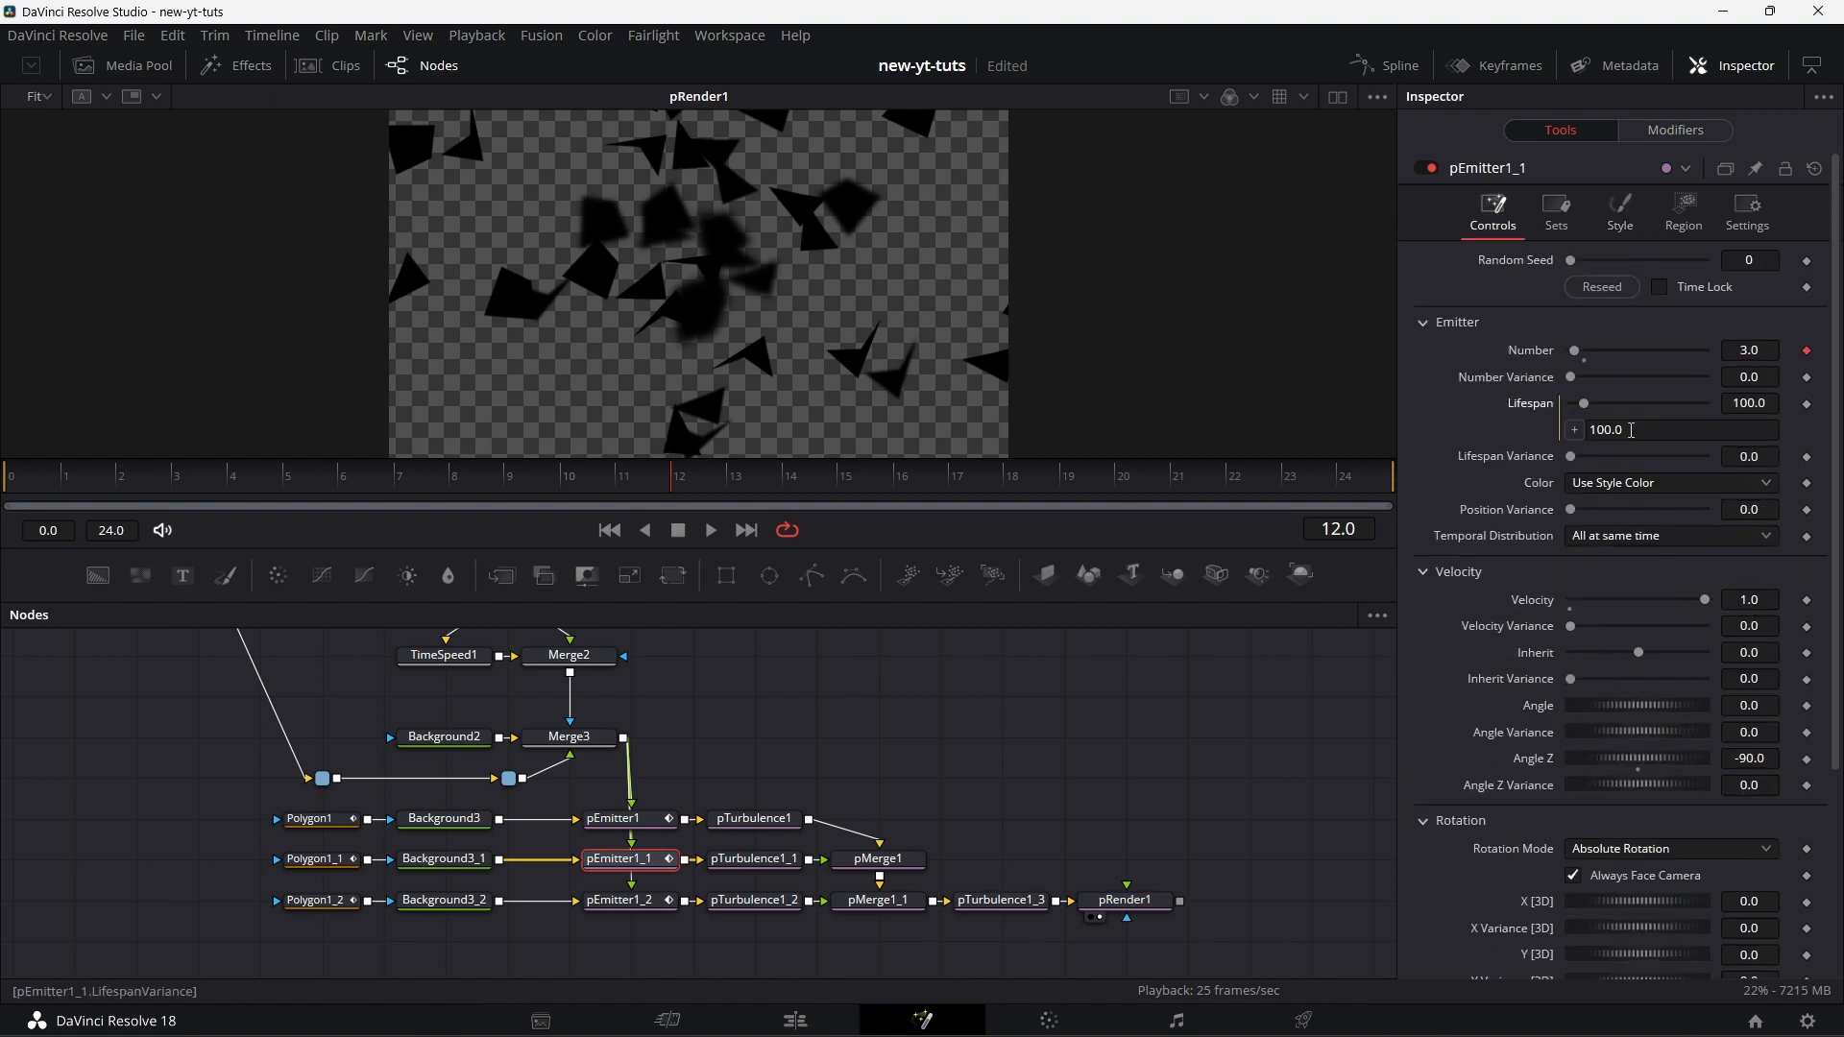
key("ctrl+v")
key("Return")
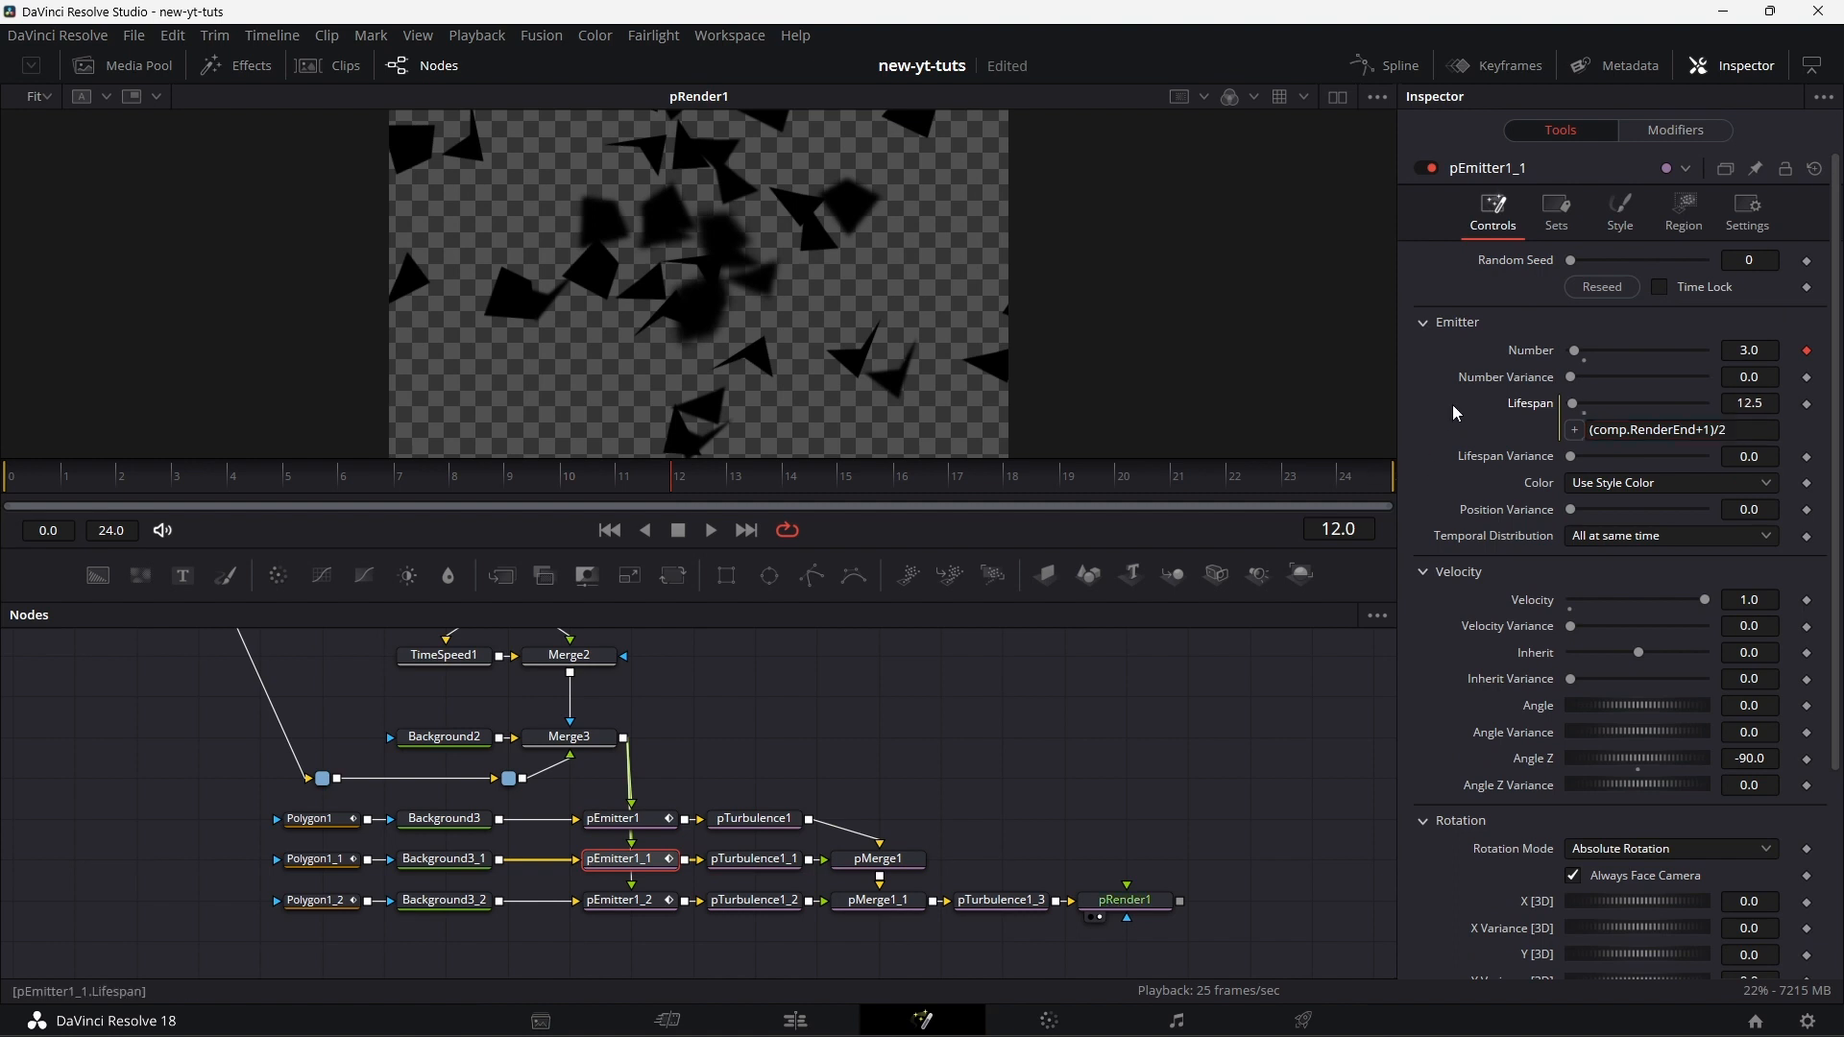
- Apply the copied expression (comp.RenderEnd+1)/2 to the Lifespan of pEmitter1_2
left_click(653, 905)
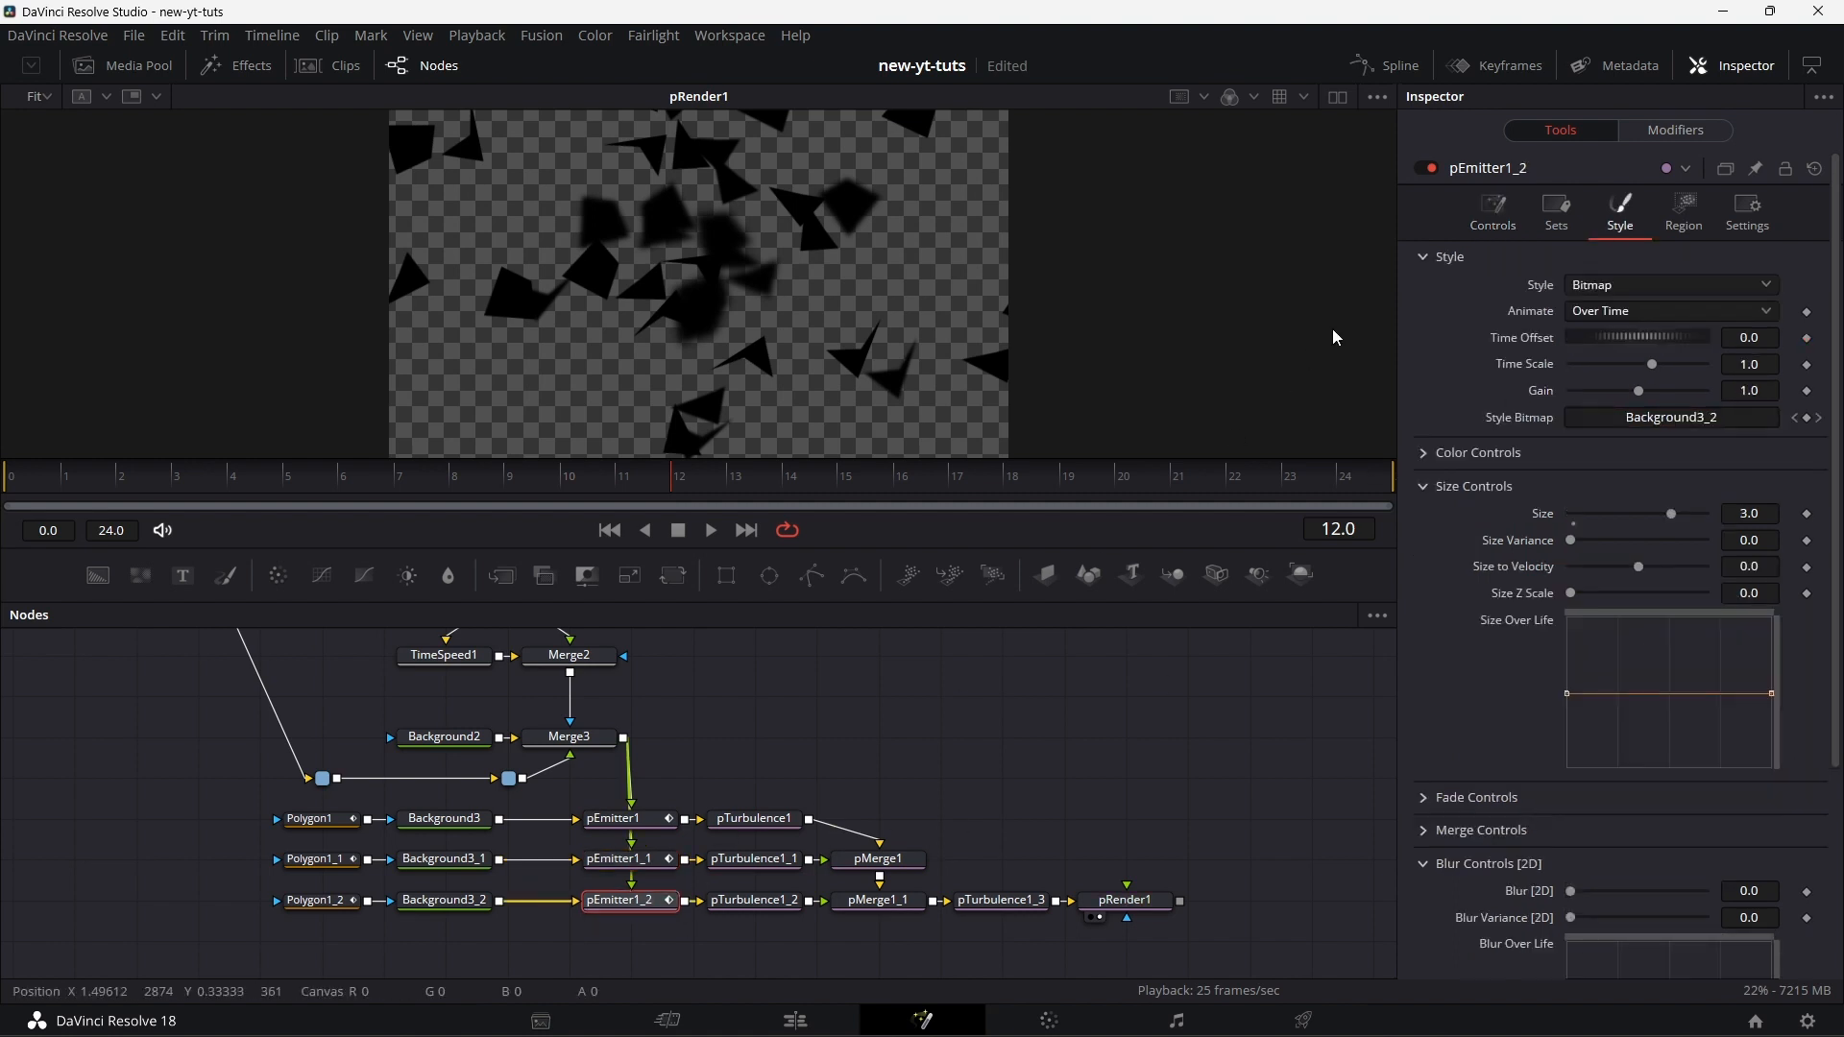
left_click(1494, 212)
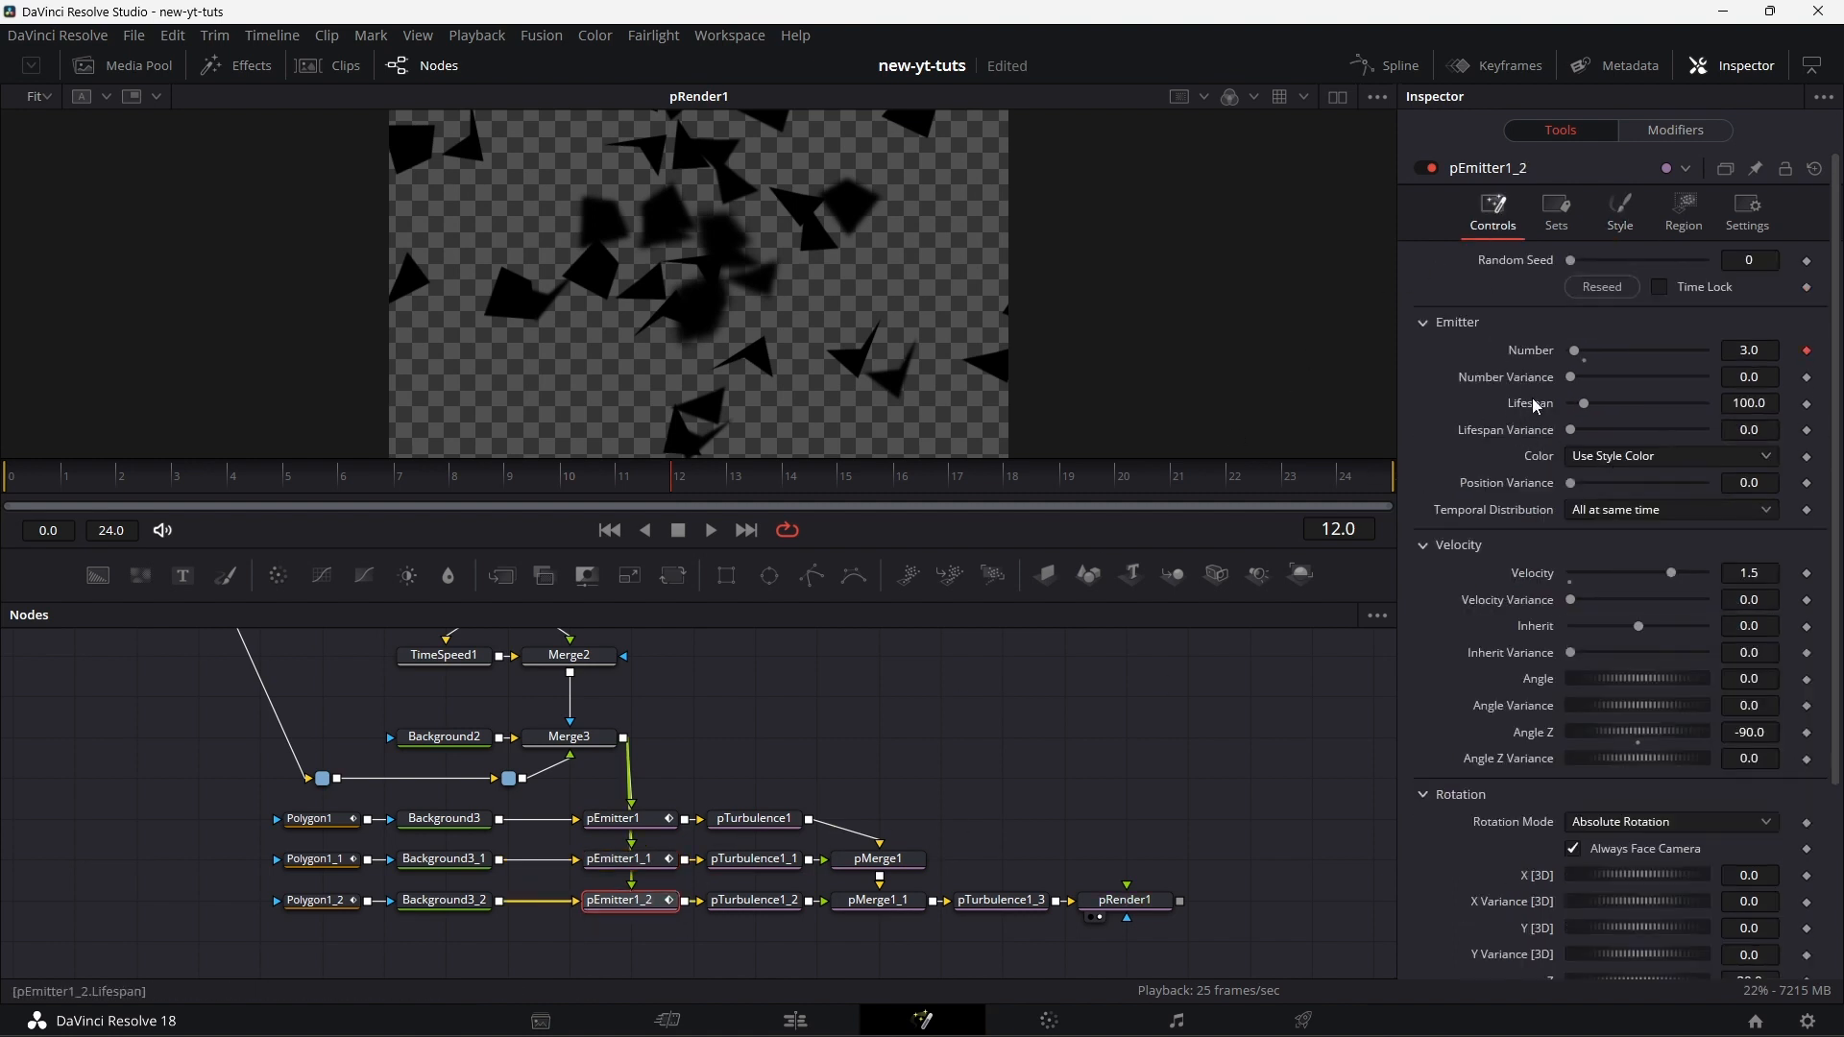
right_click(1533, 411)
left_click(1594, 648)
left_click(1647, 432)
key("ctrl+v")
key("Return")
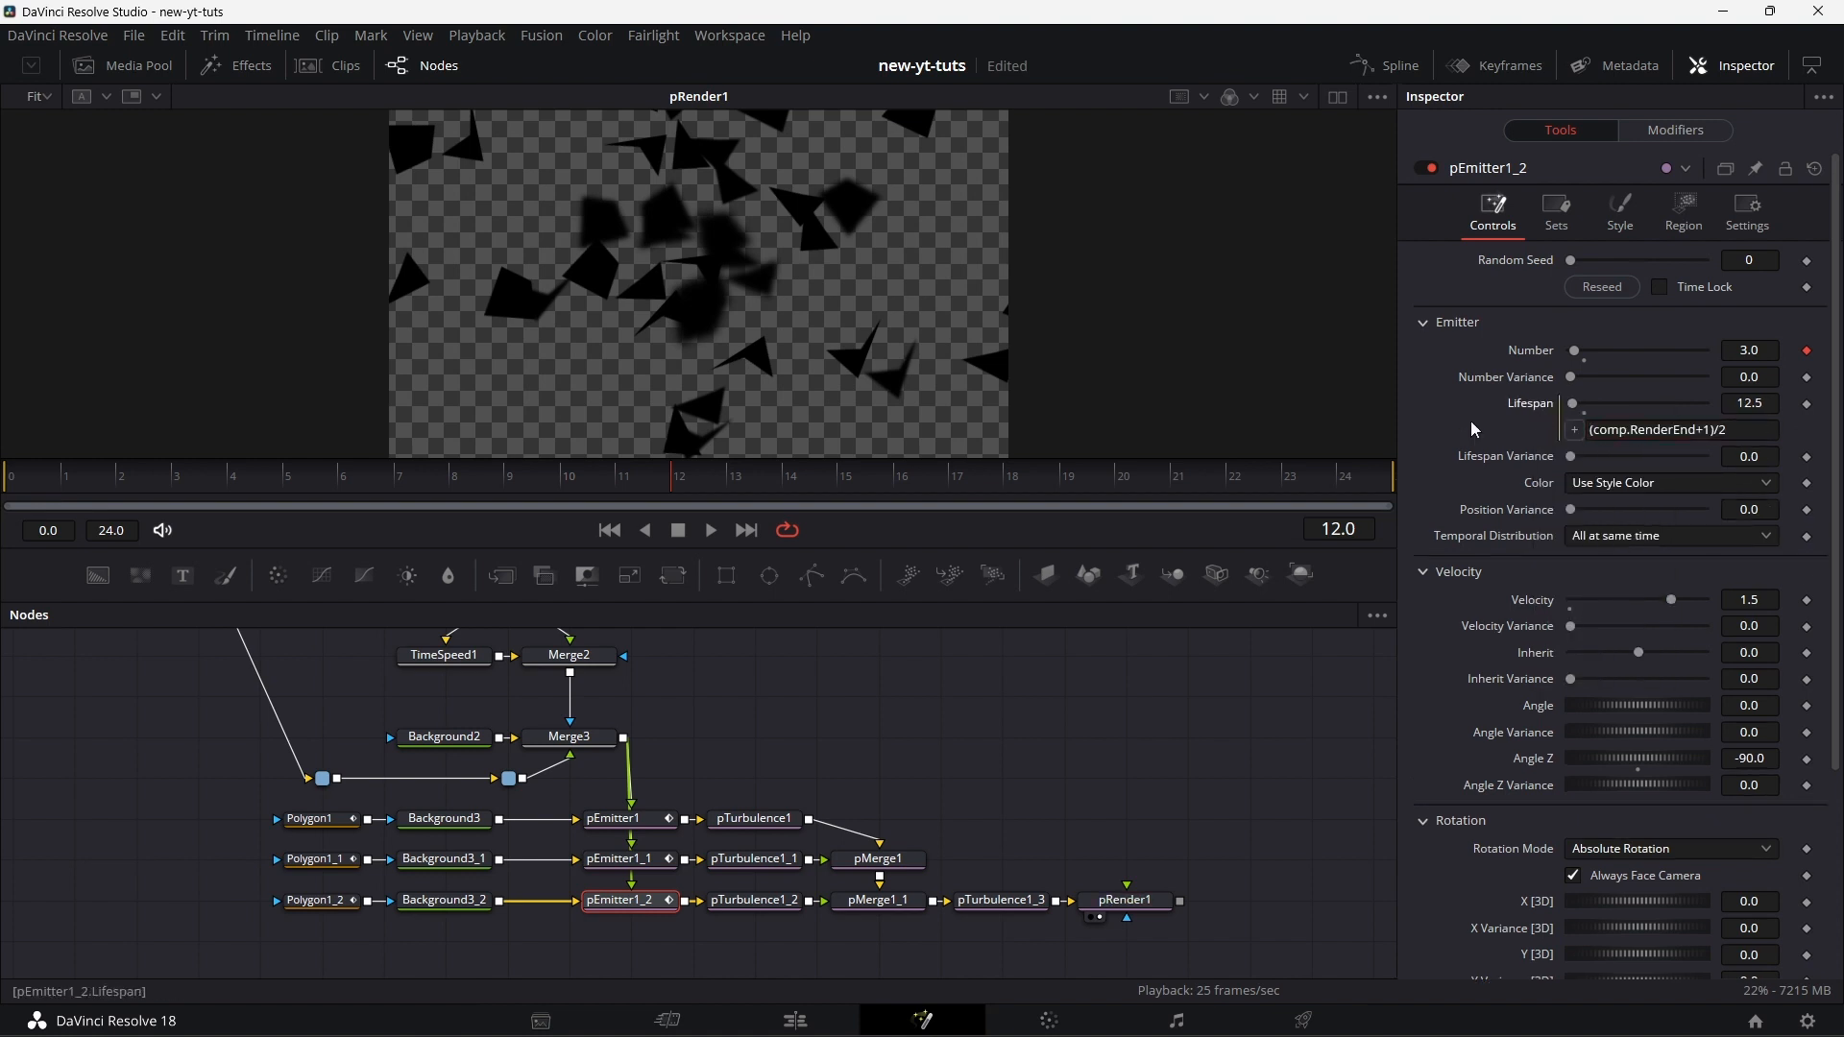
- Play the composition from frame 4 to preview the shard burst with the shortened particle lifespans
left_click(258, 474)
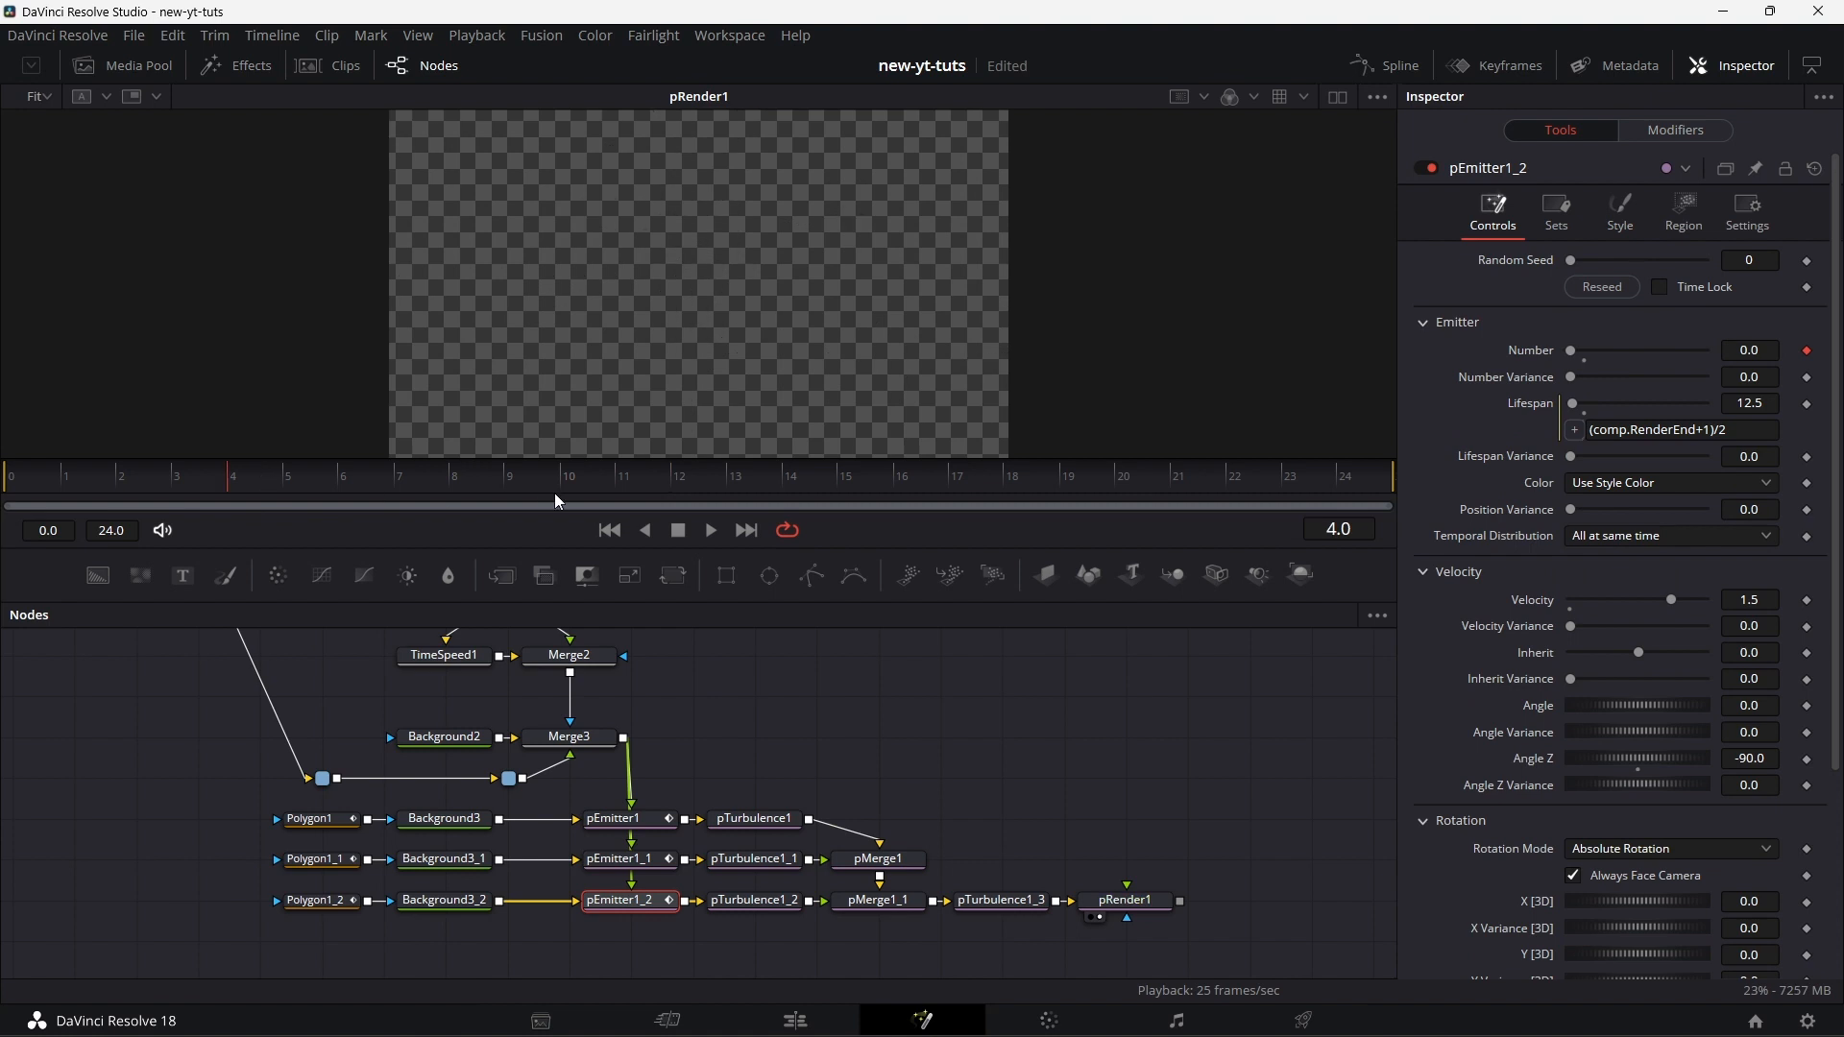
left_click(713, 530)
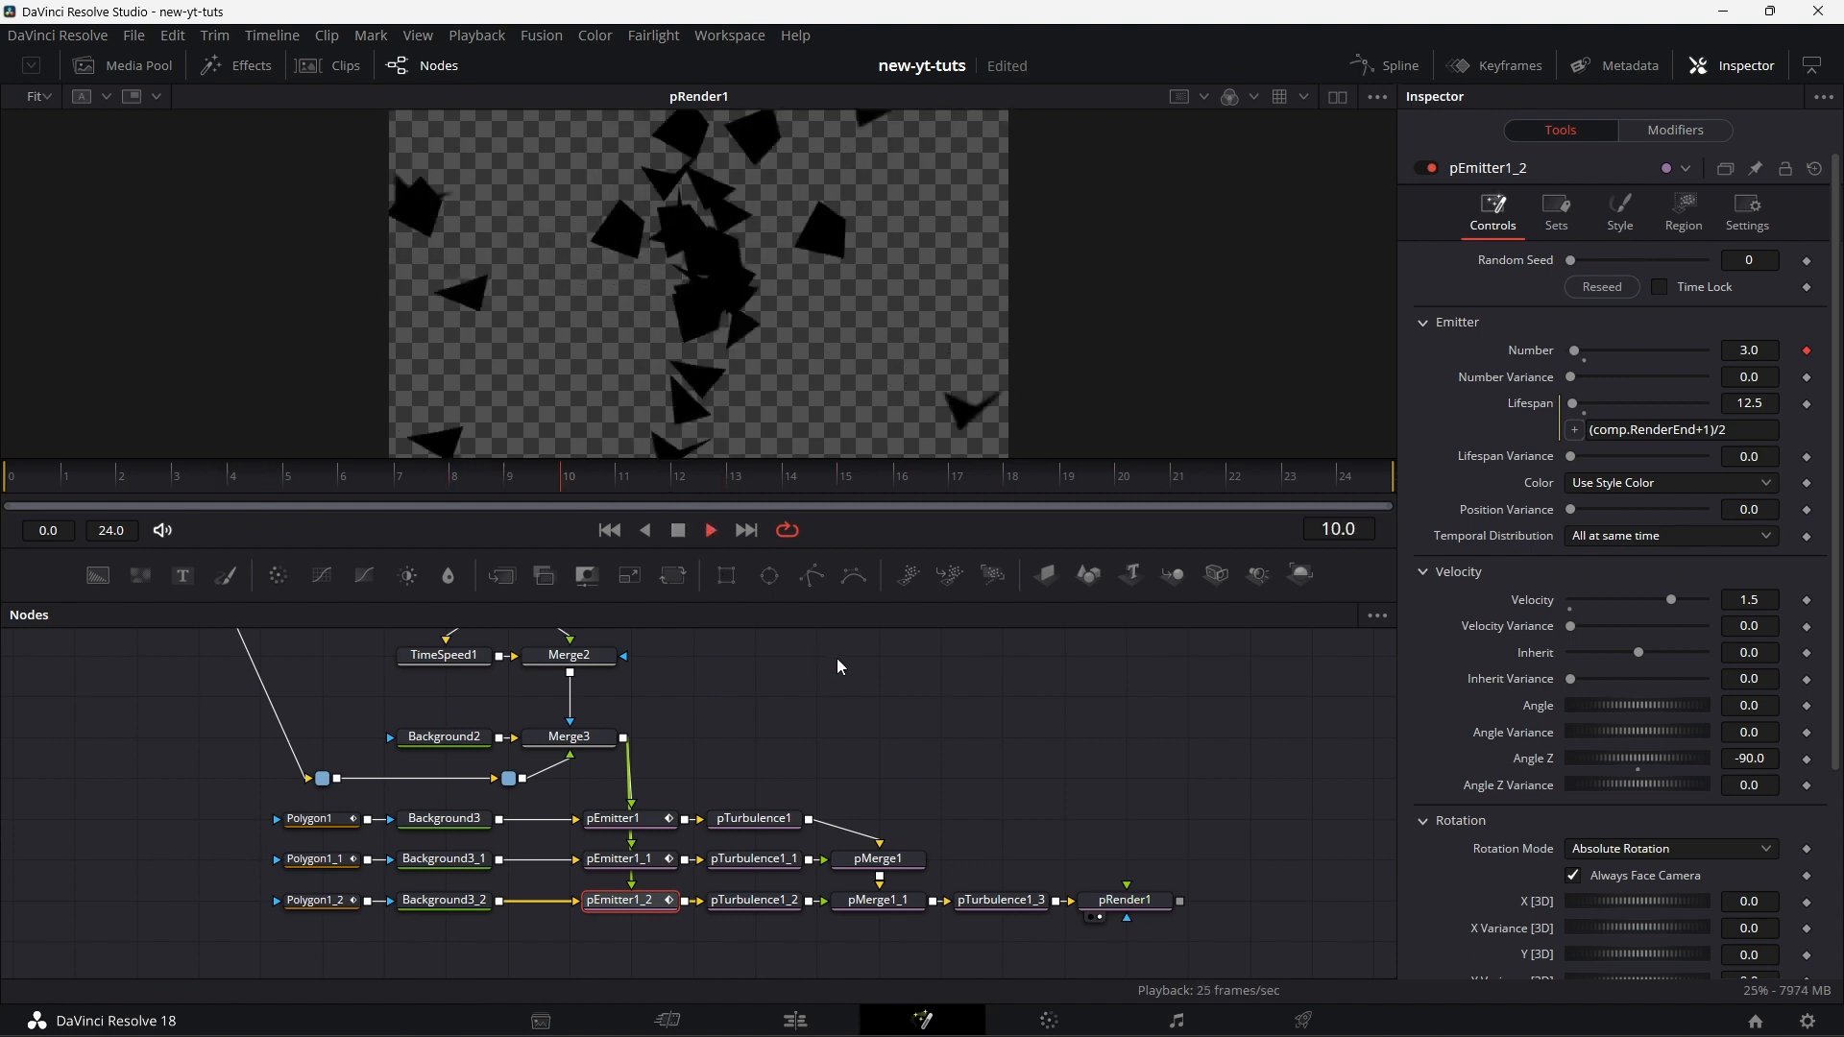
- Set the lower middle point of pEmitter1's Number curve to In 0.4
left_click(615, 818)
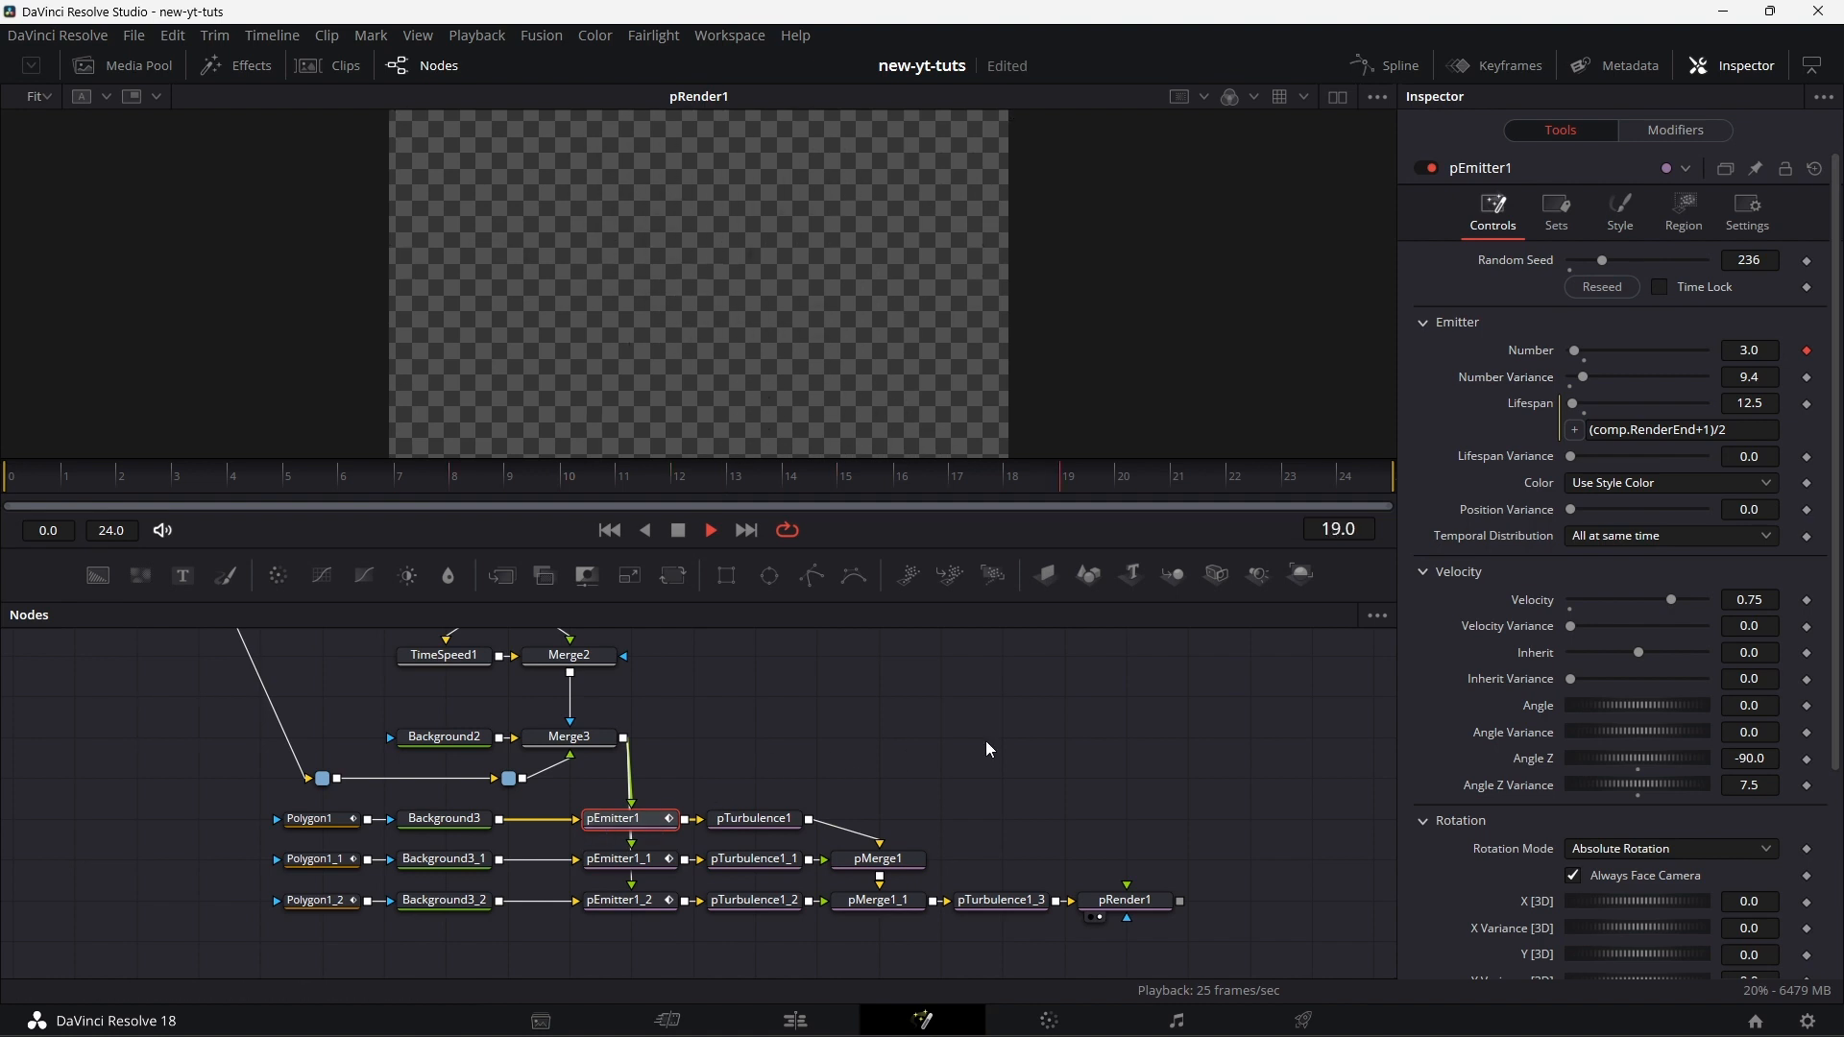
left_click(1680, 131)
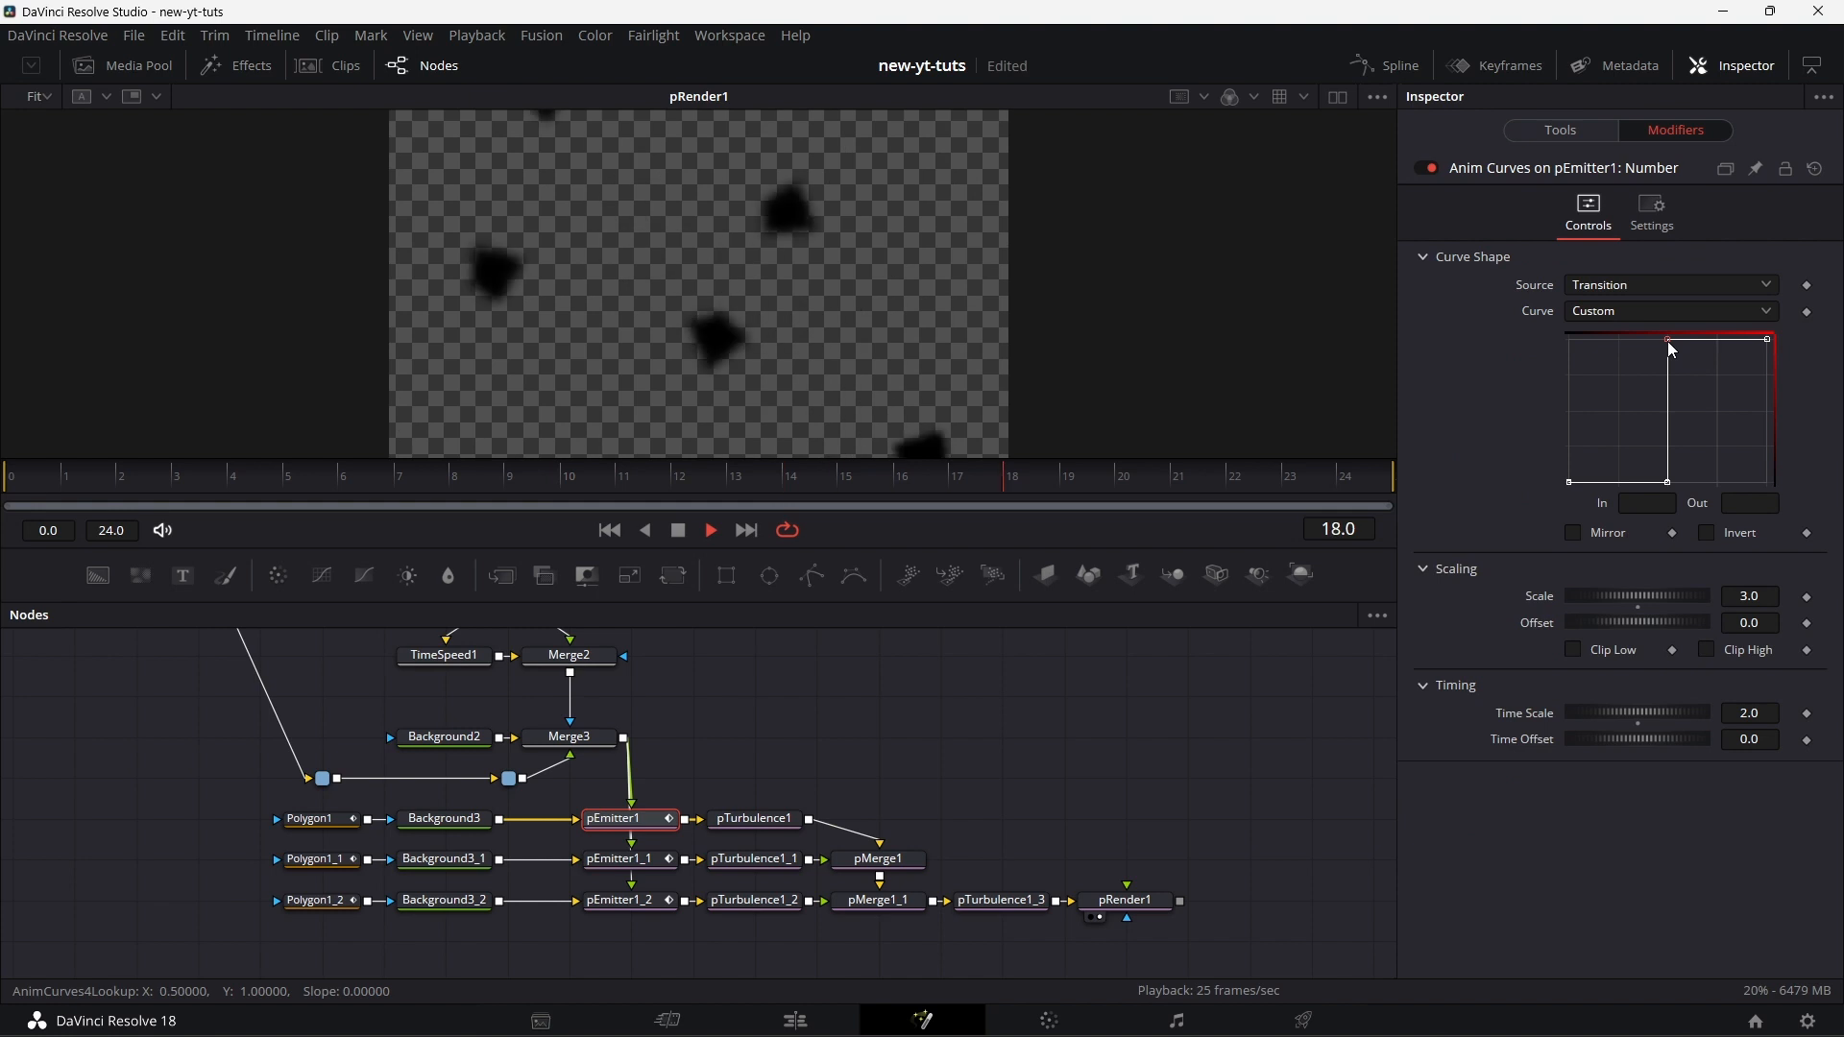
left_click(1667, 481)
left_click(1648, 502)
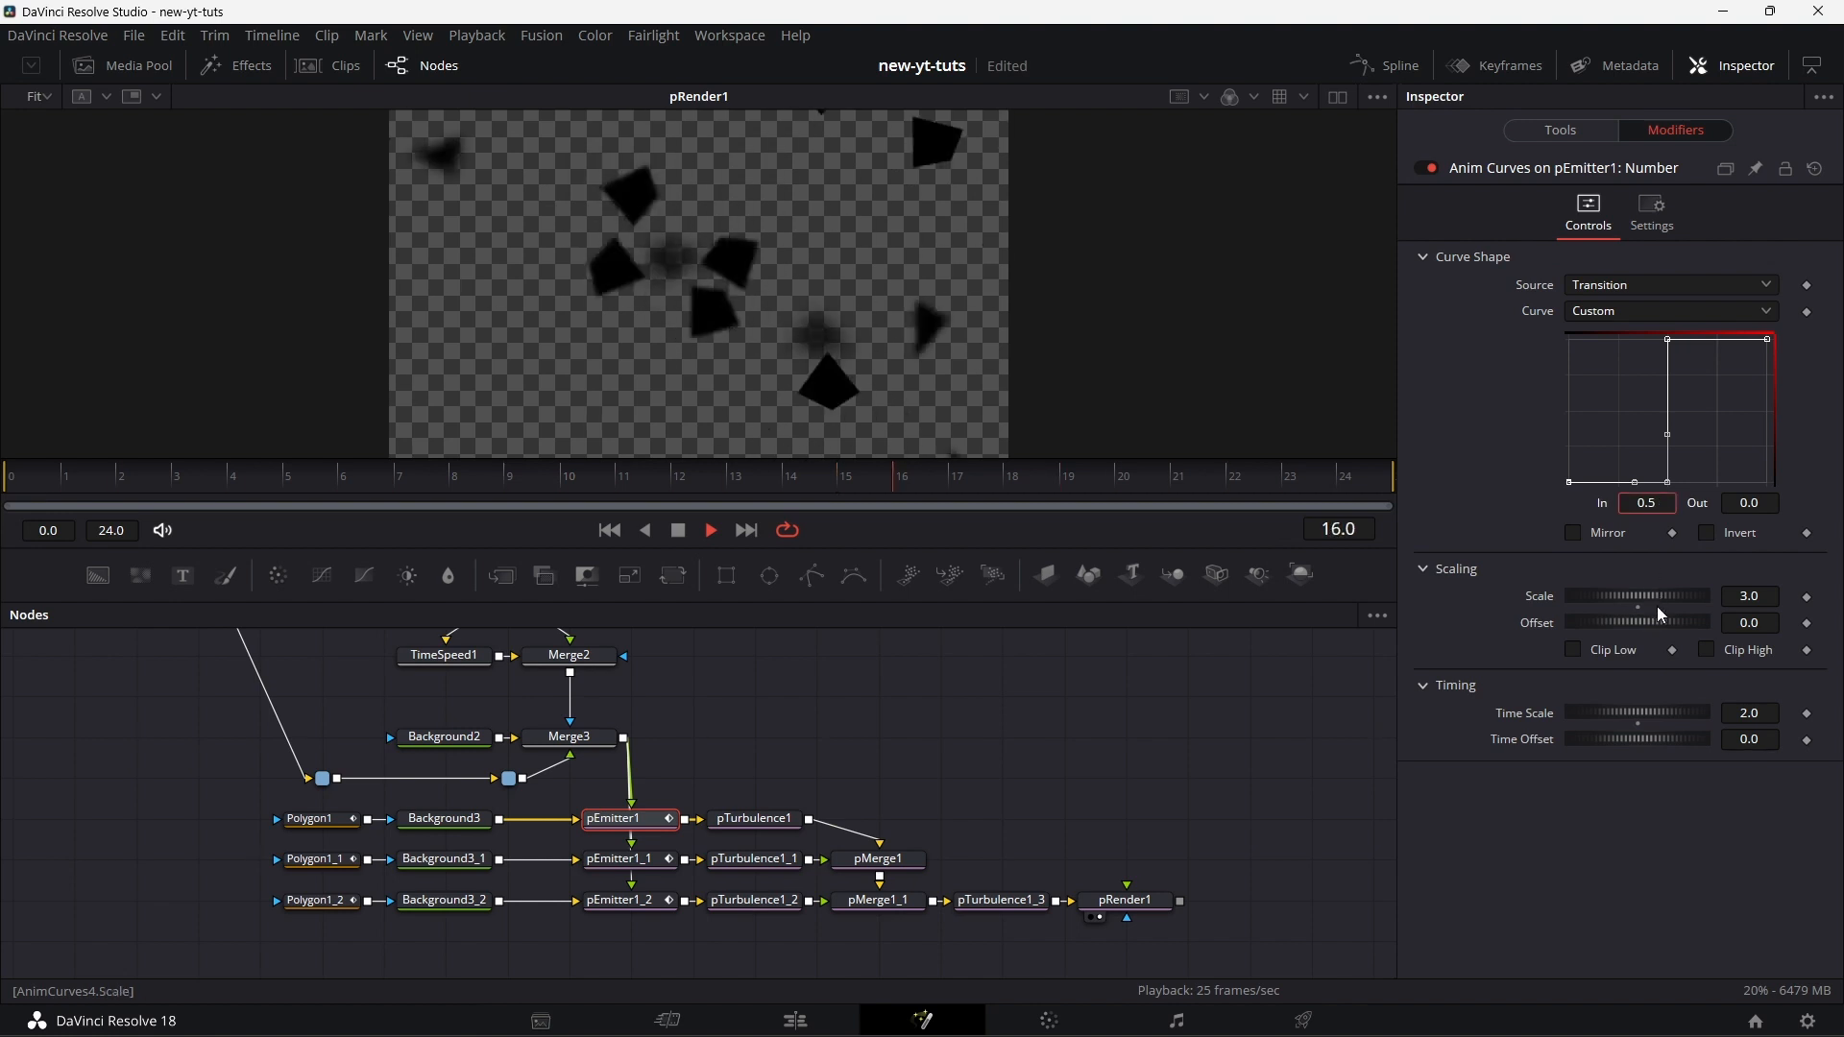
key("BackSpace")
type("4")
key("Return")
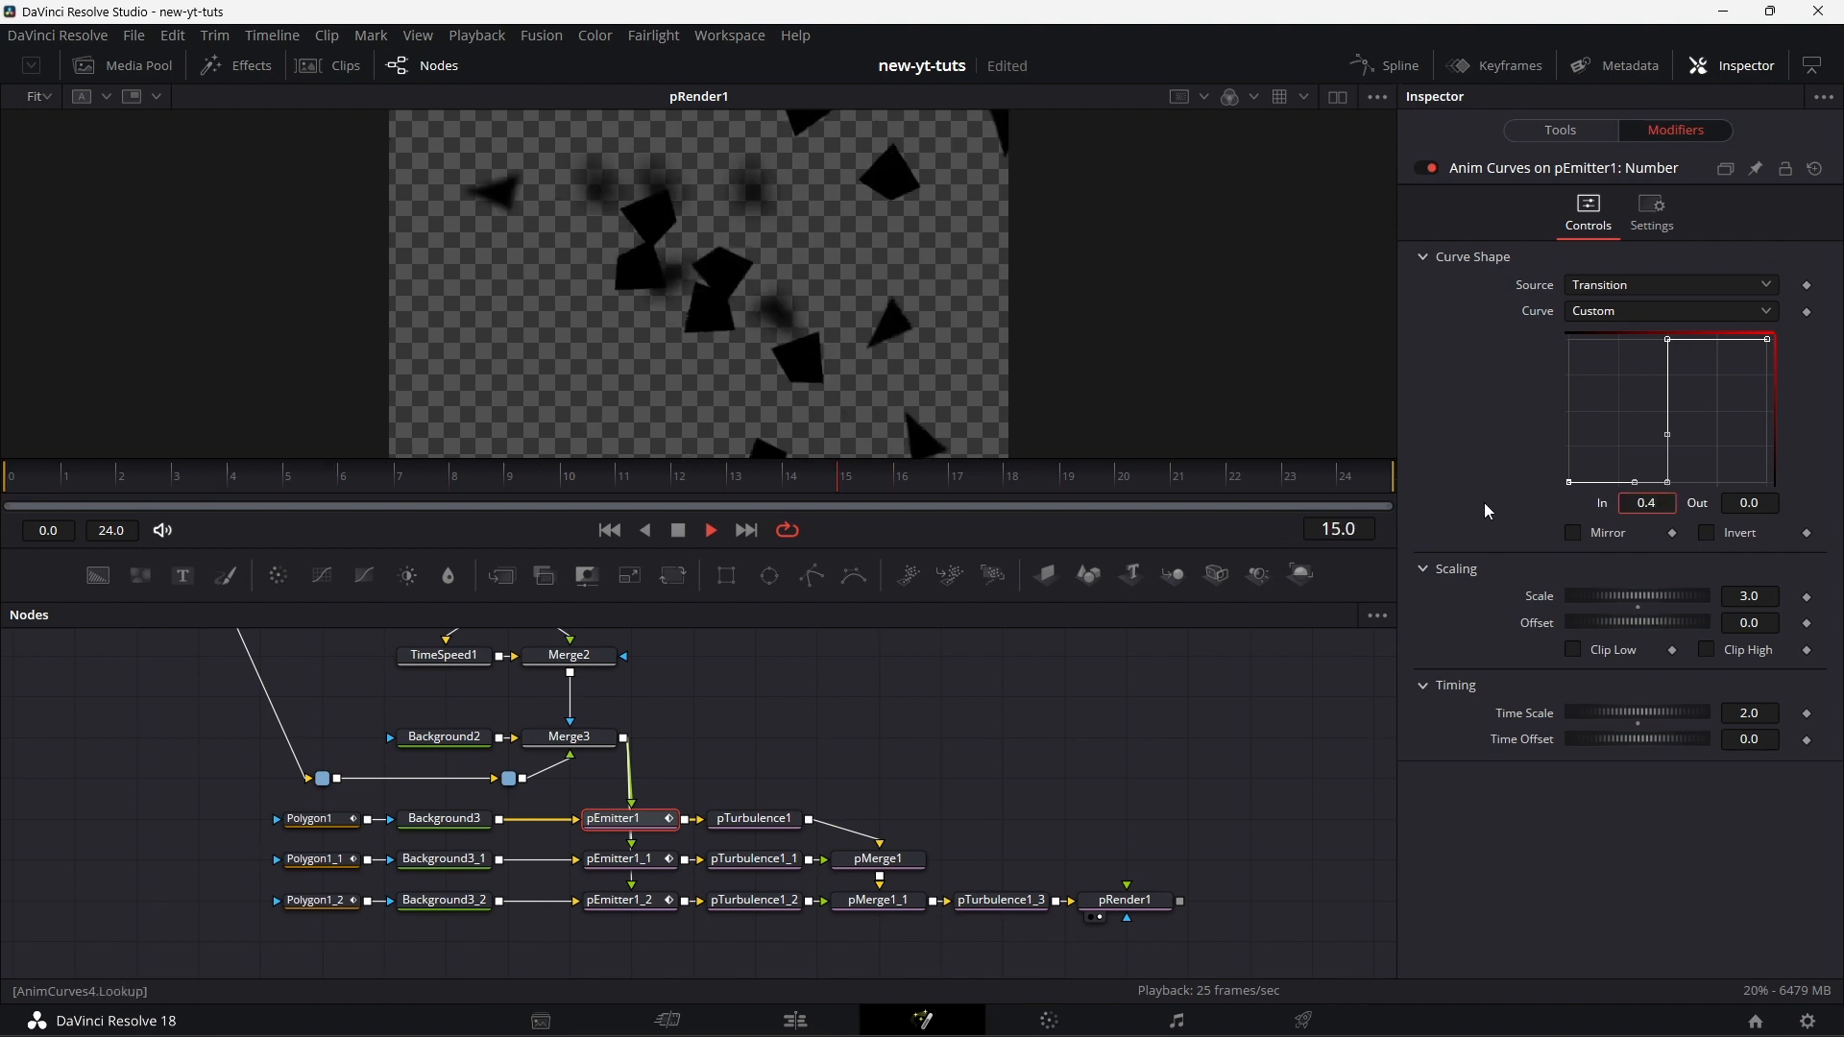
- Try In 0.6 for the upper middle point of pEmitter1's Number curve, and replace that In value once more
left_click(1667, 339)
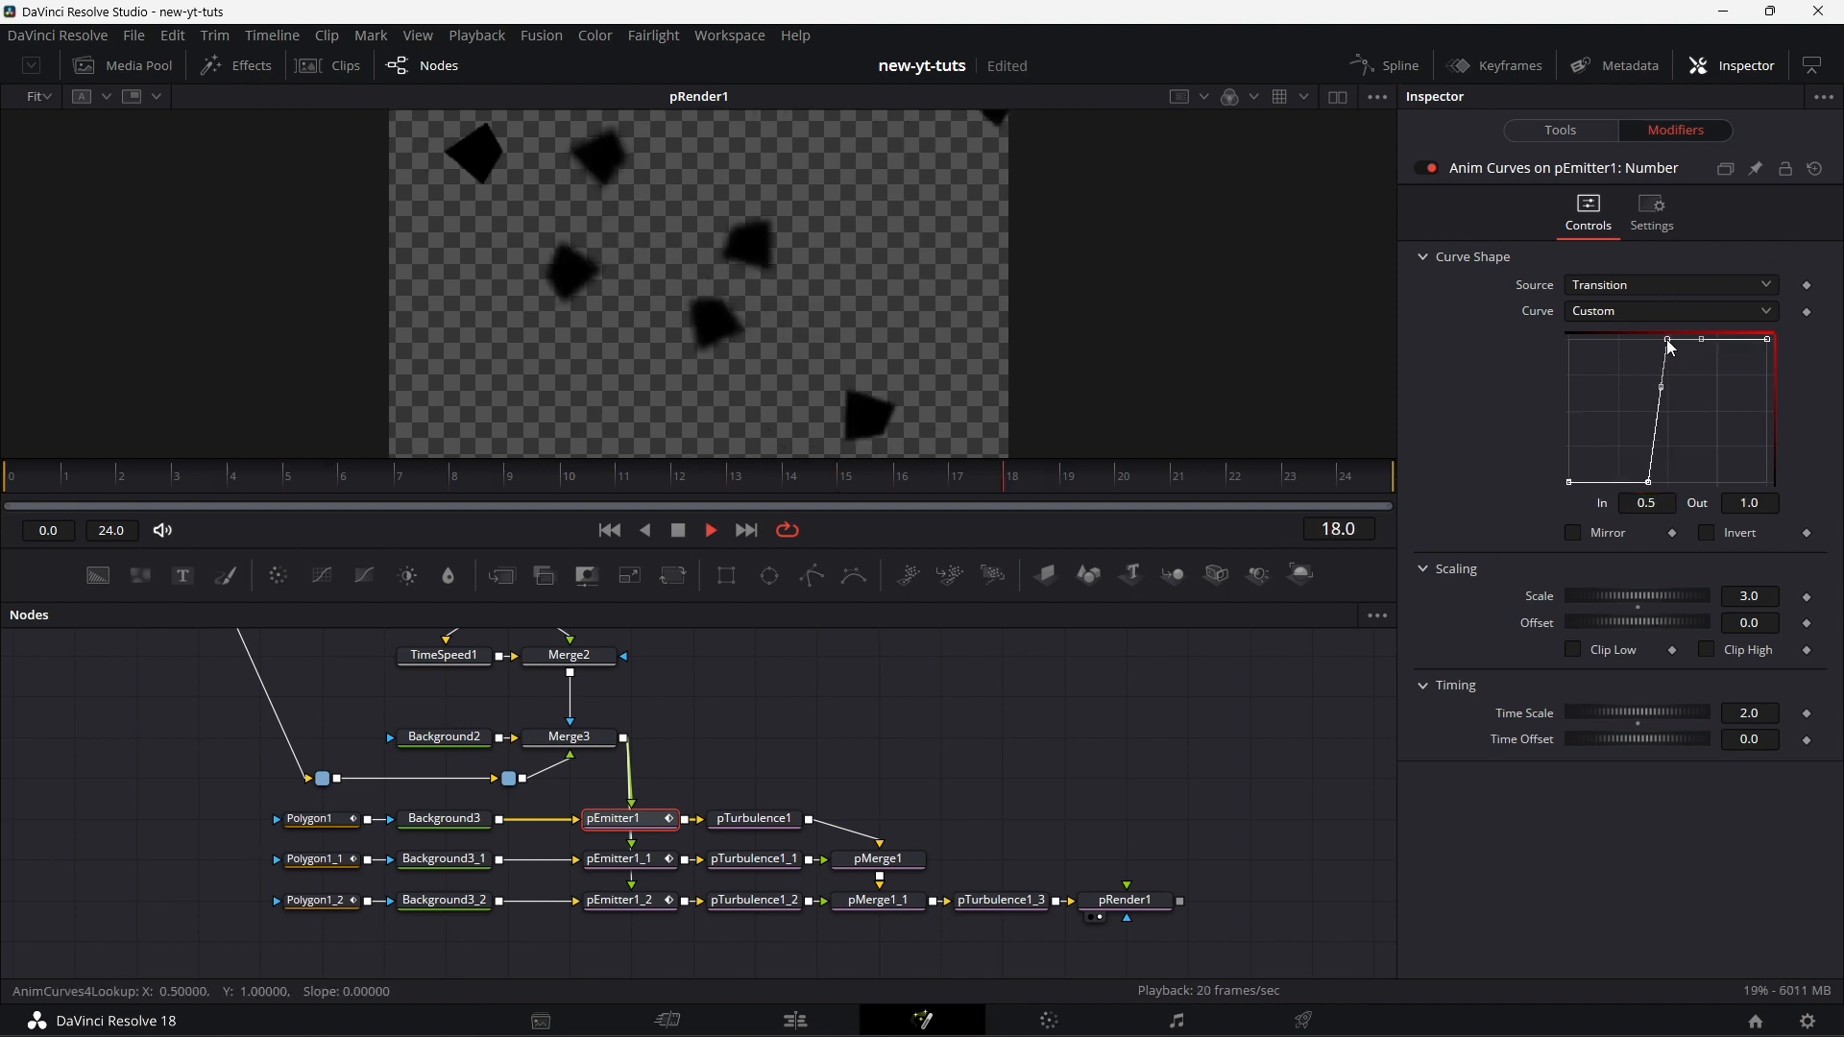
left_click(1659, 500)
key("BackSpace")
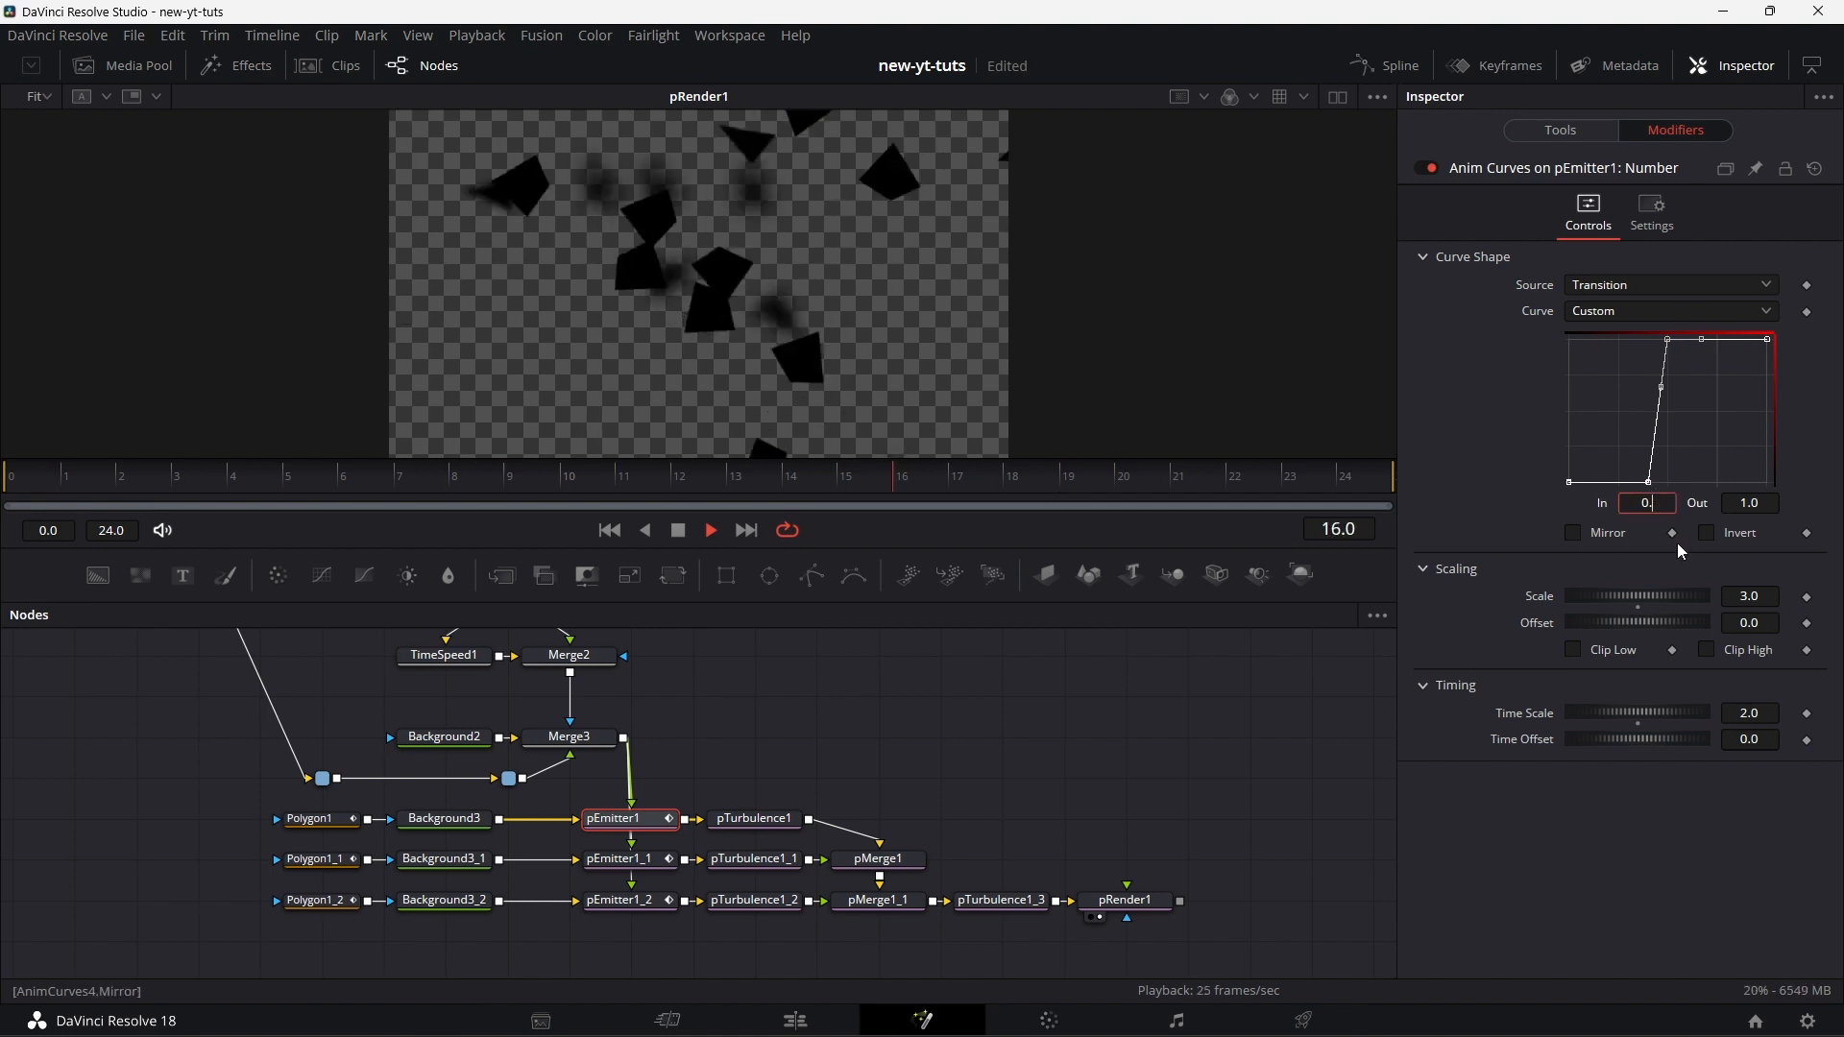
type("6")
key("Return")
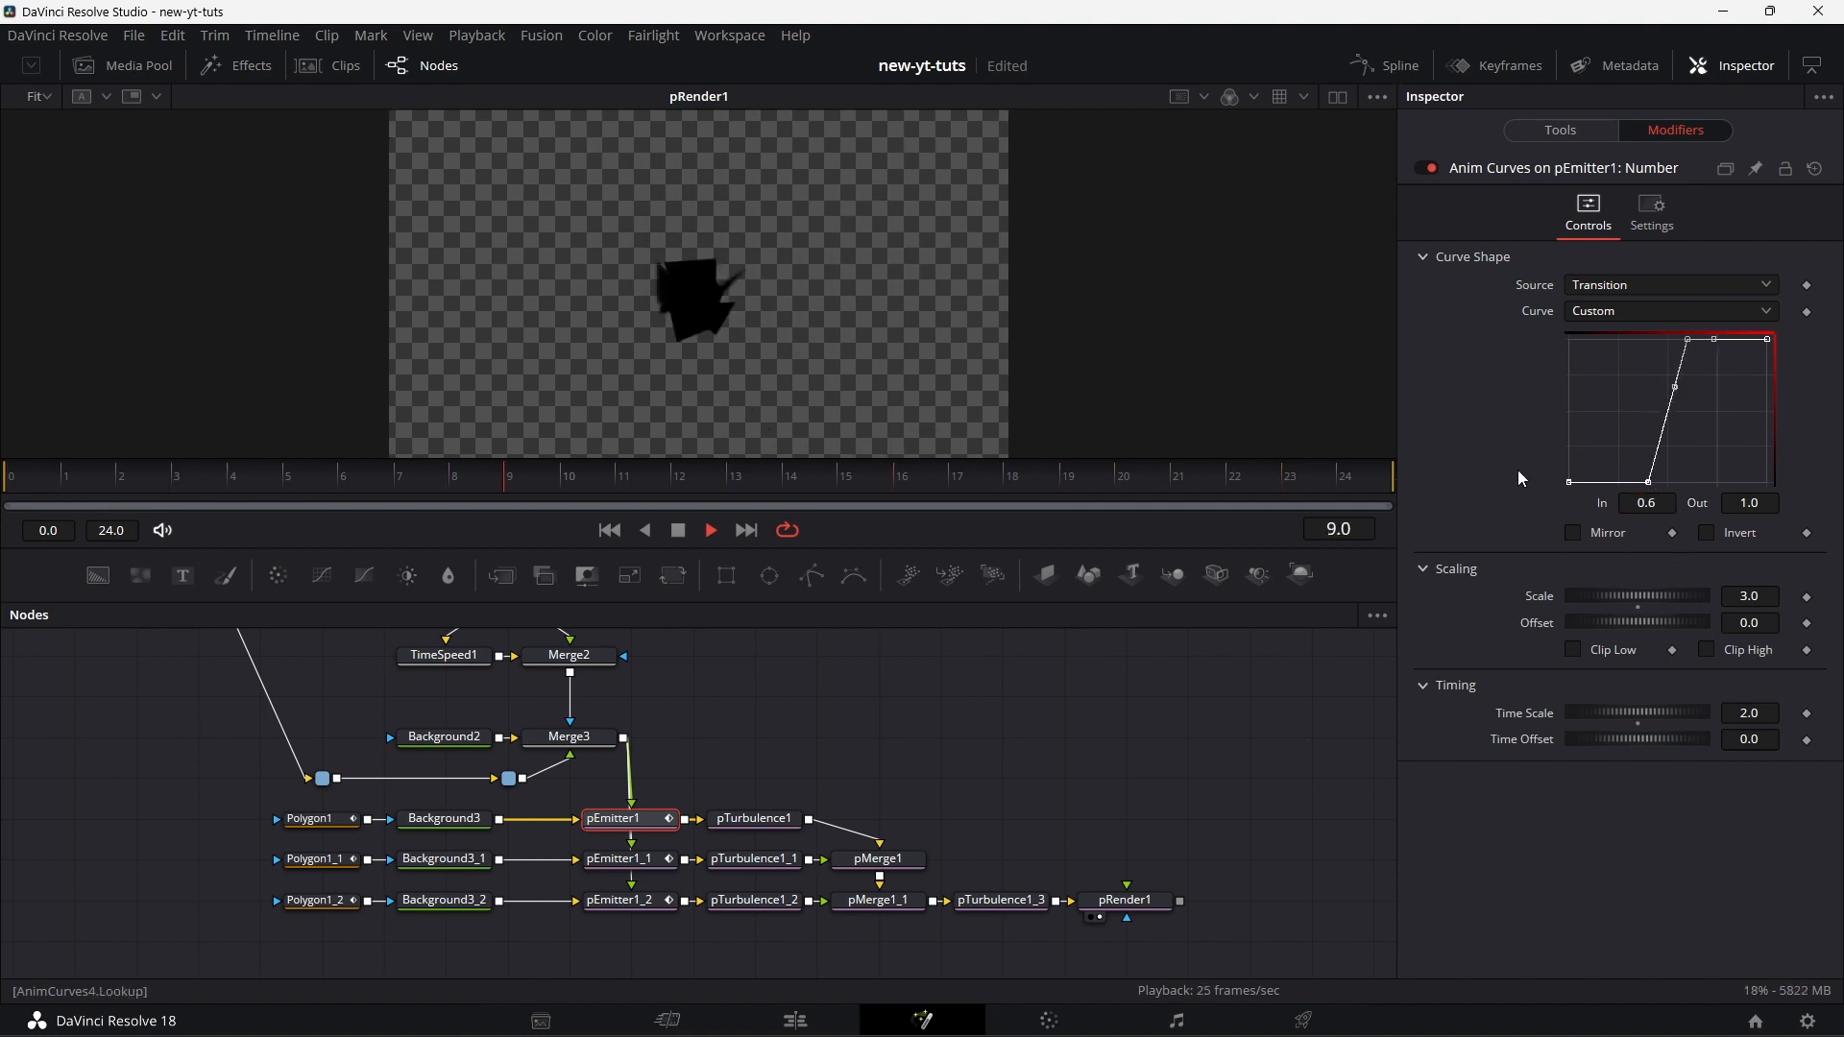
left_click(1664, 500)
type("7")
key("Return")
- Set the lower middle point of pEmitter1_1's Number curve to In 0.4
left_click(654, 869)
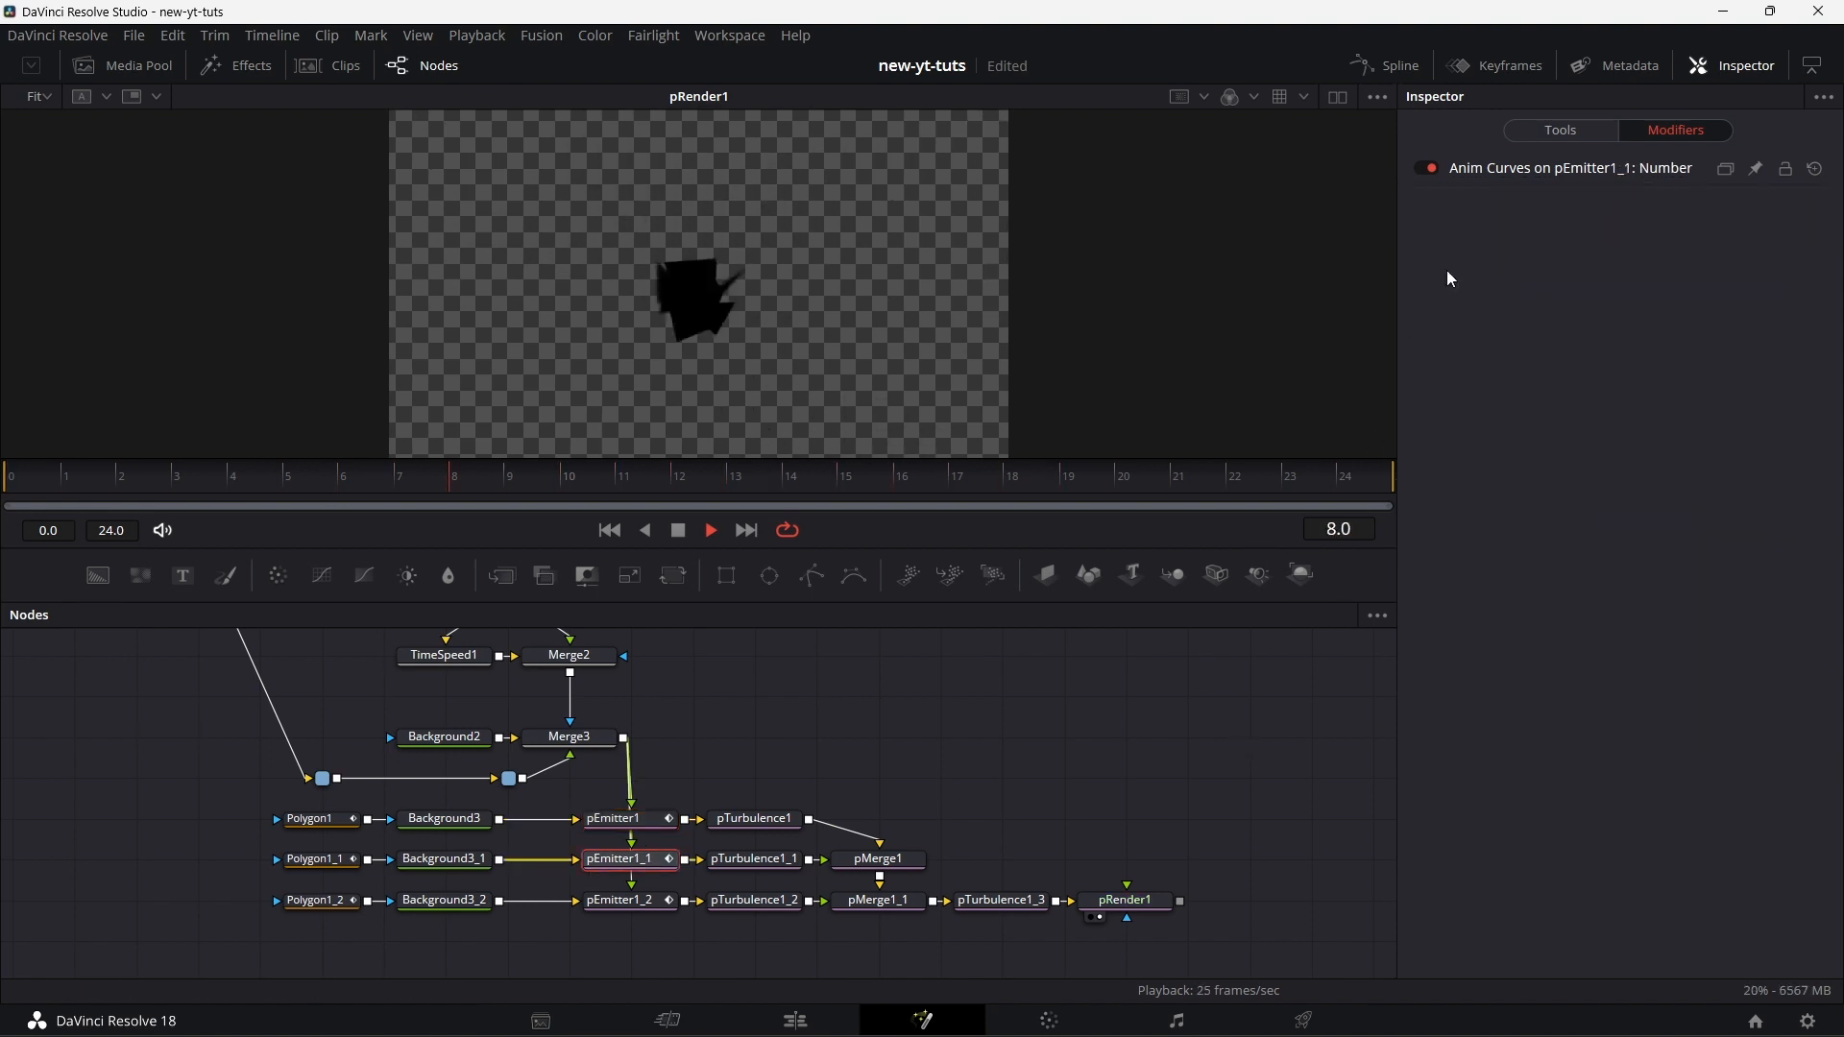
left_click(1582, 173)
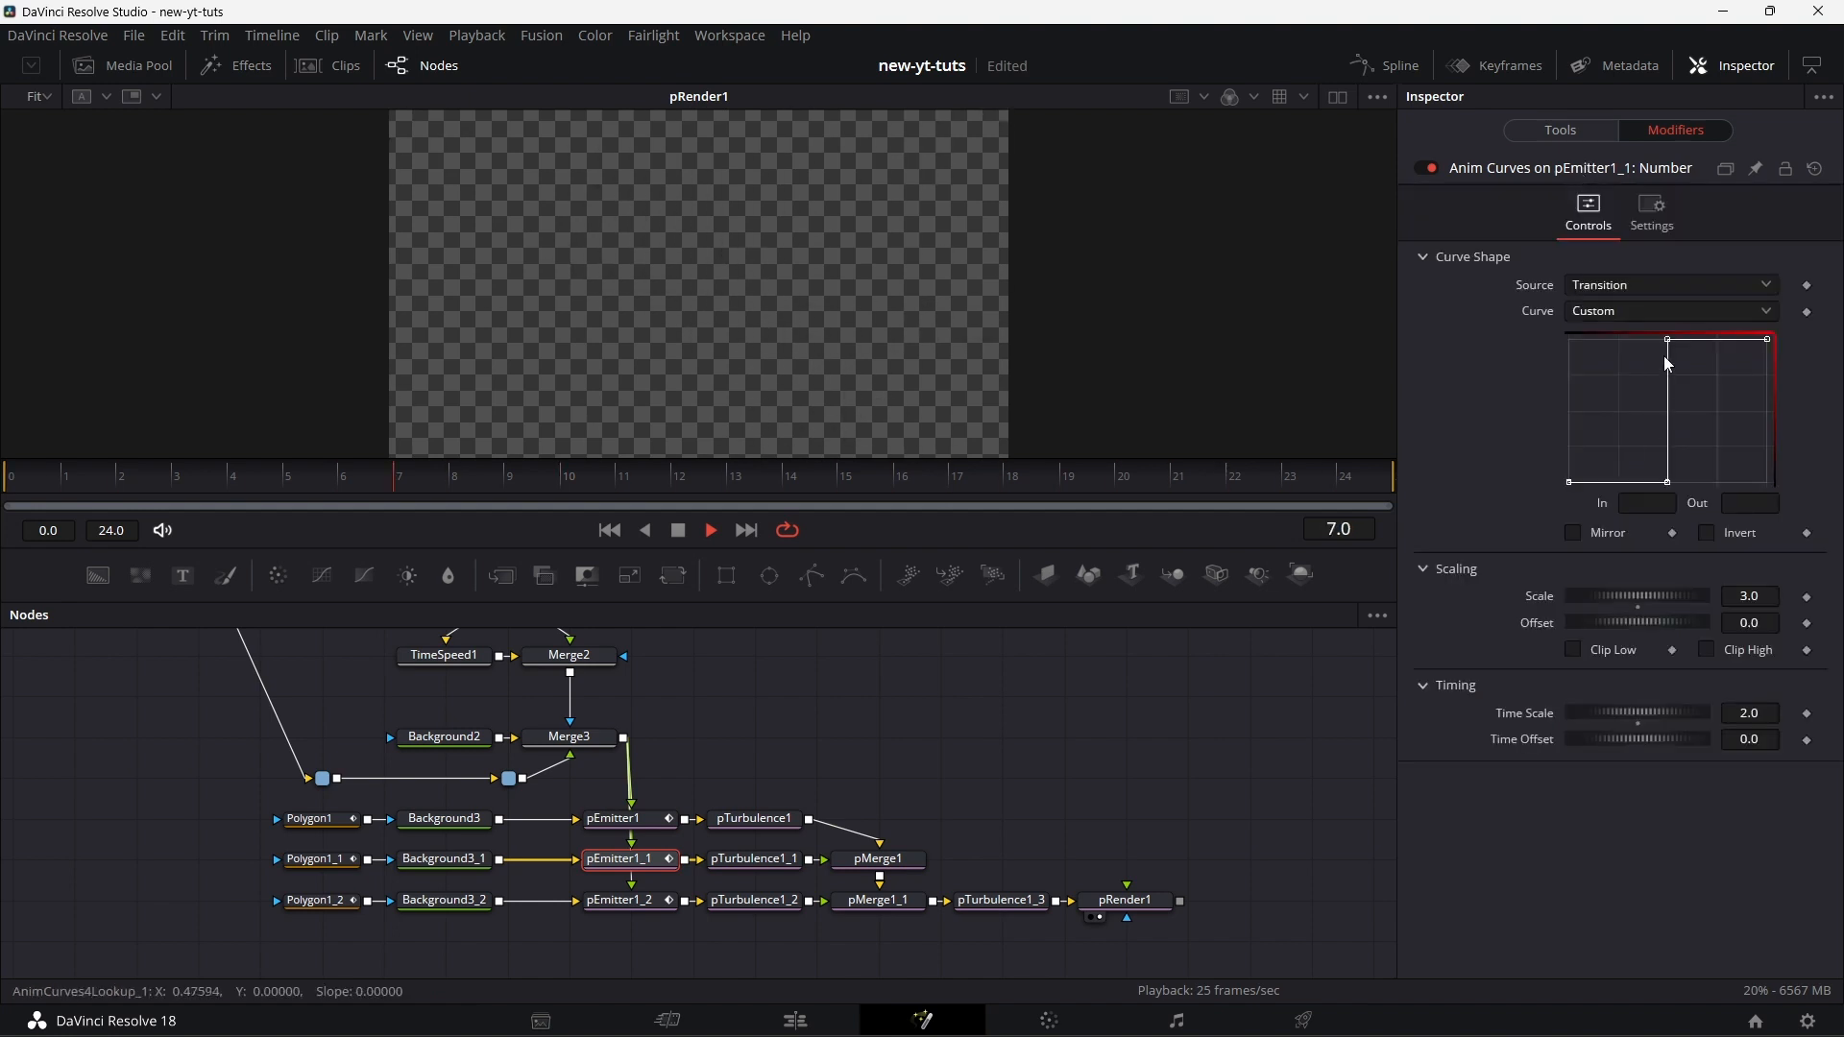
left_click(1662, 504)
key("BackSpace")
type("4")
key("Return")
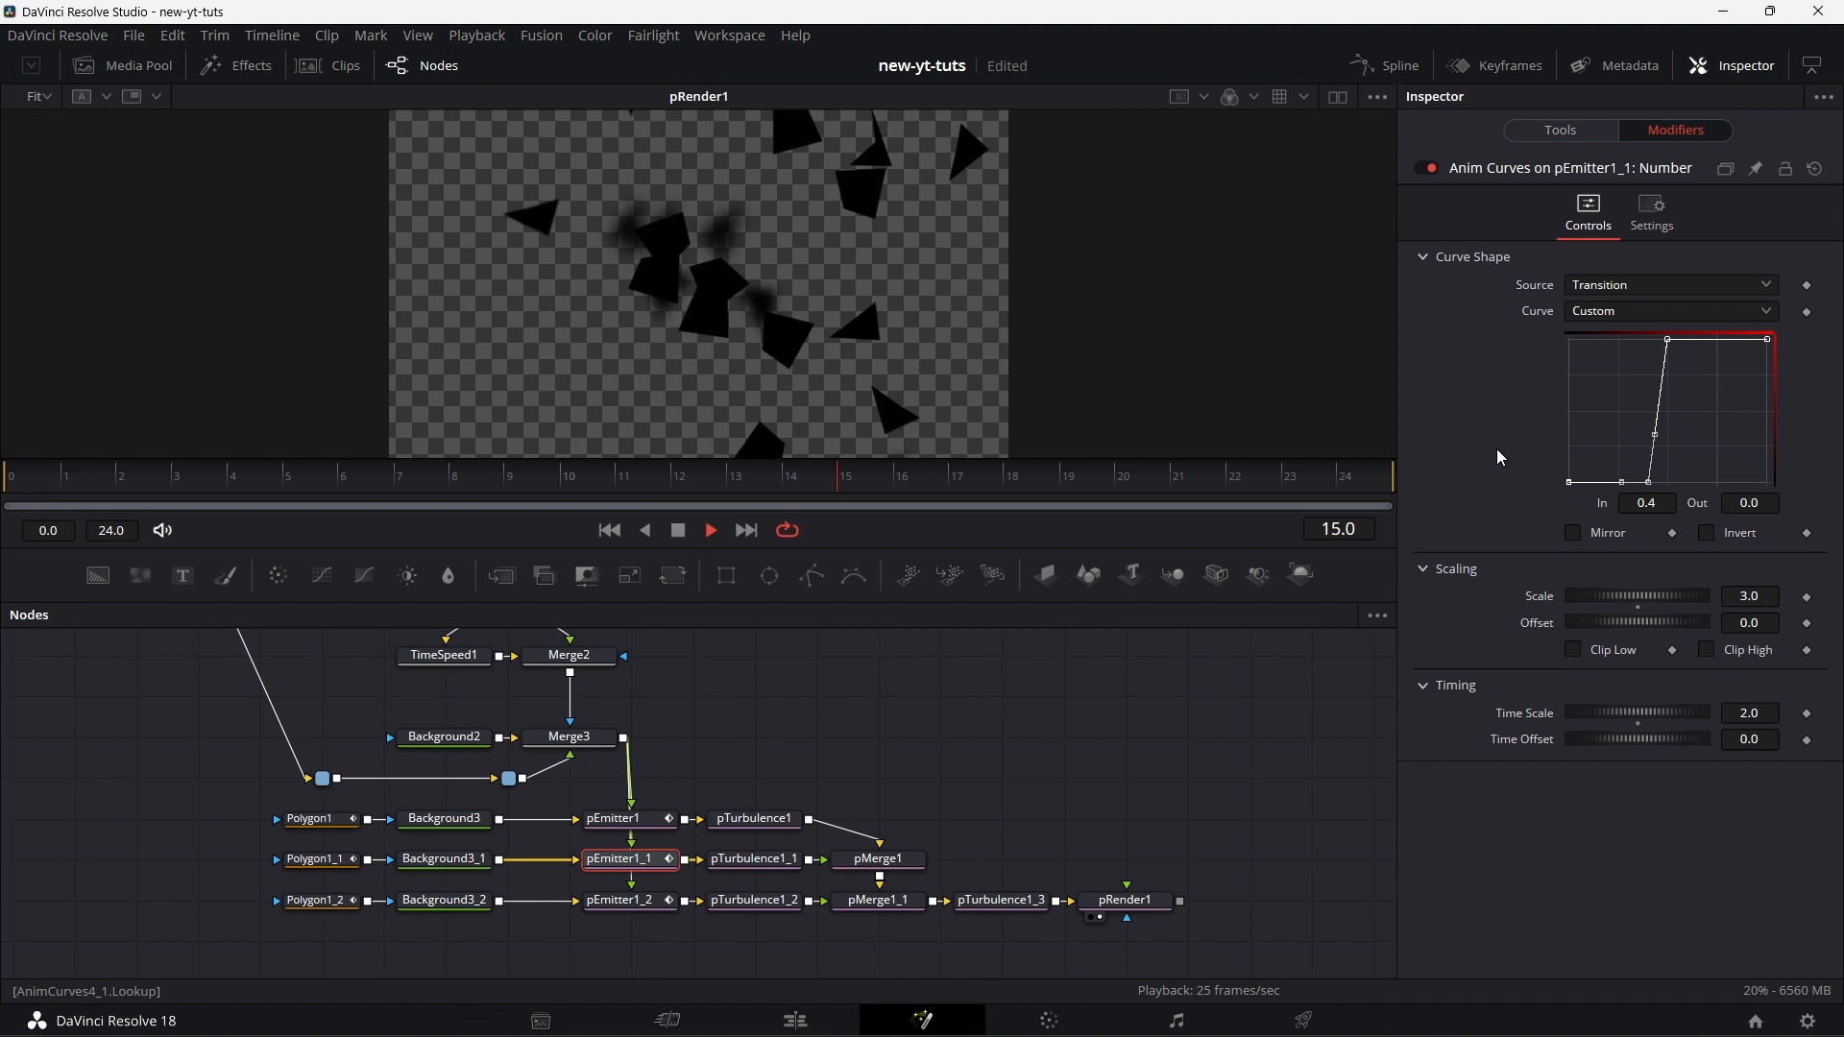
- Set the upper middle point of pEmitter1_1's Number curve to In 0.4
left_click(1668, 340)
left_click(1669, 504)
key("BackSpace")
type("4")
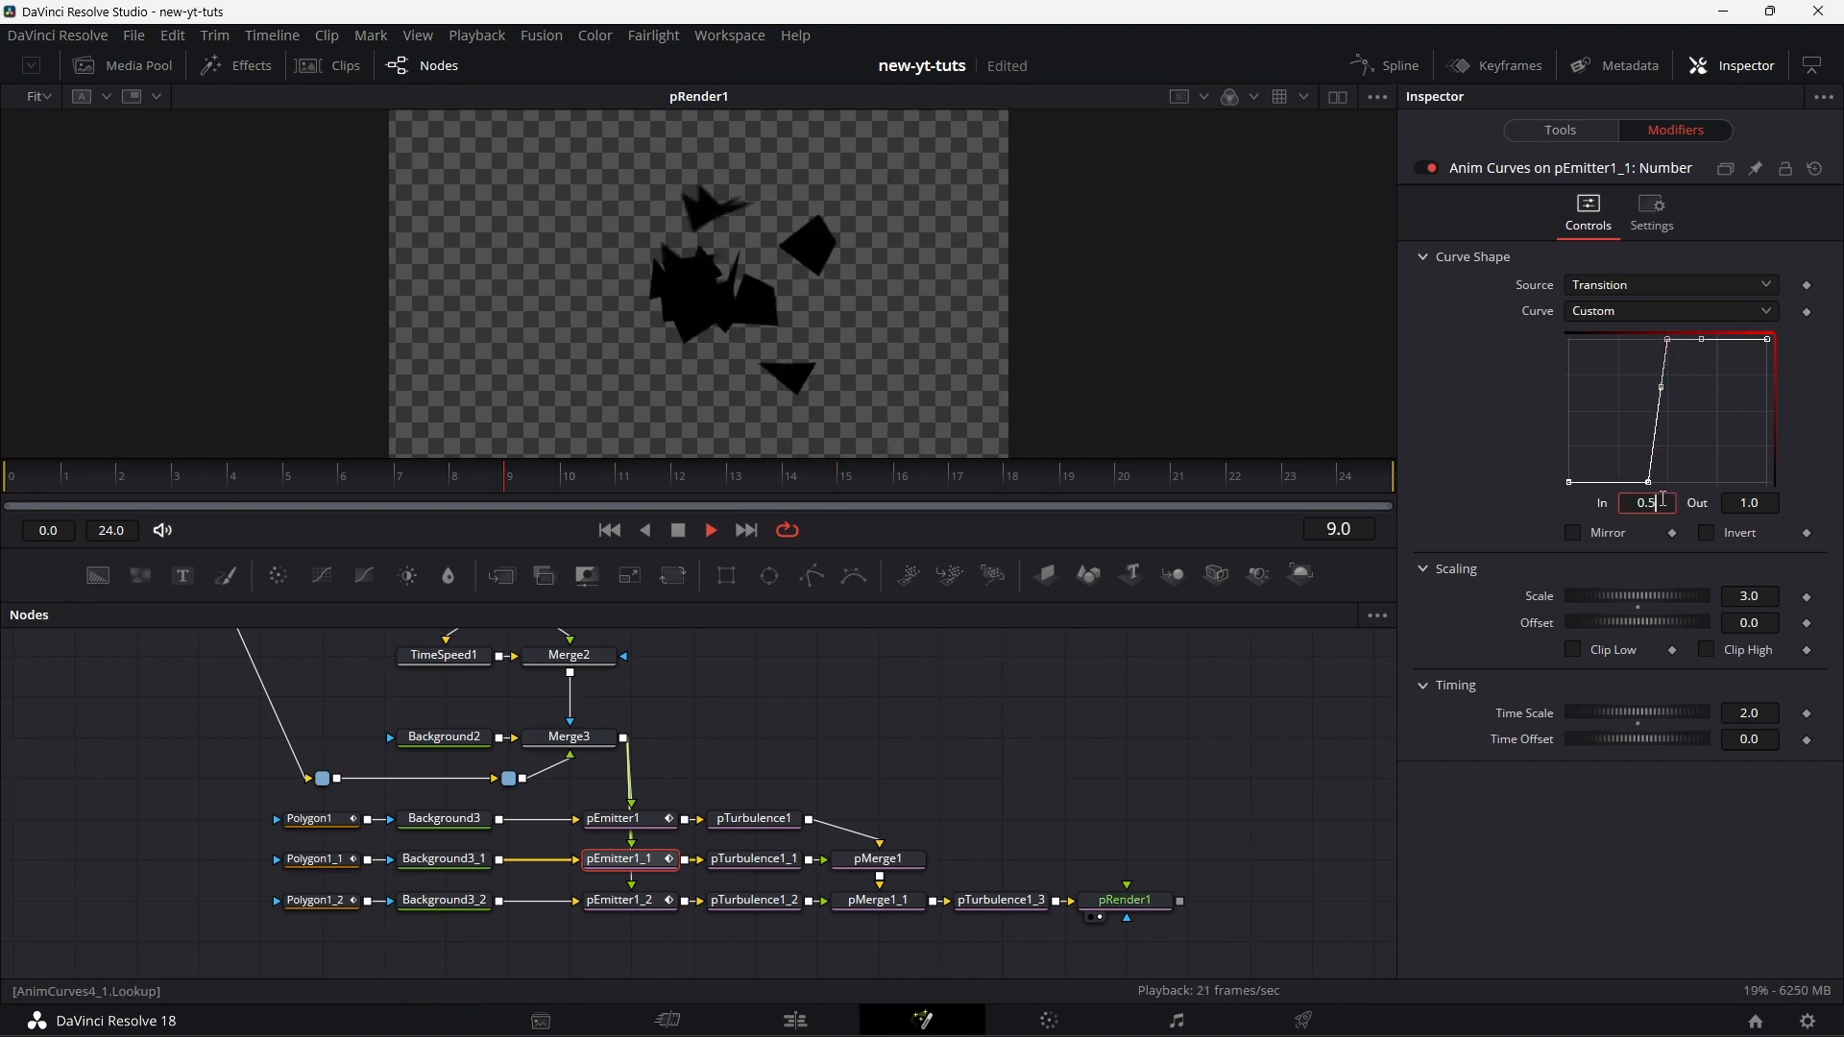
key("Return")
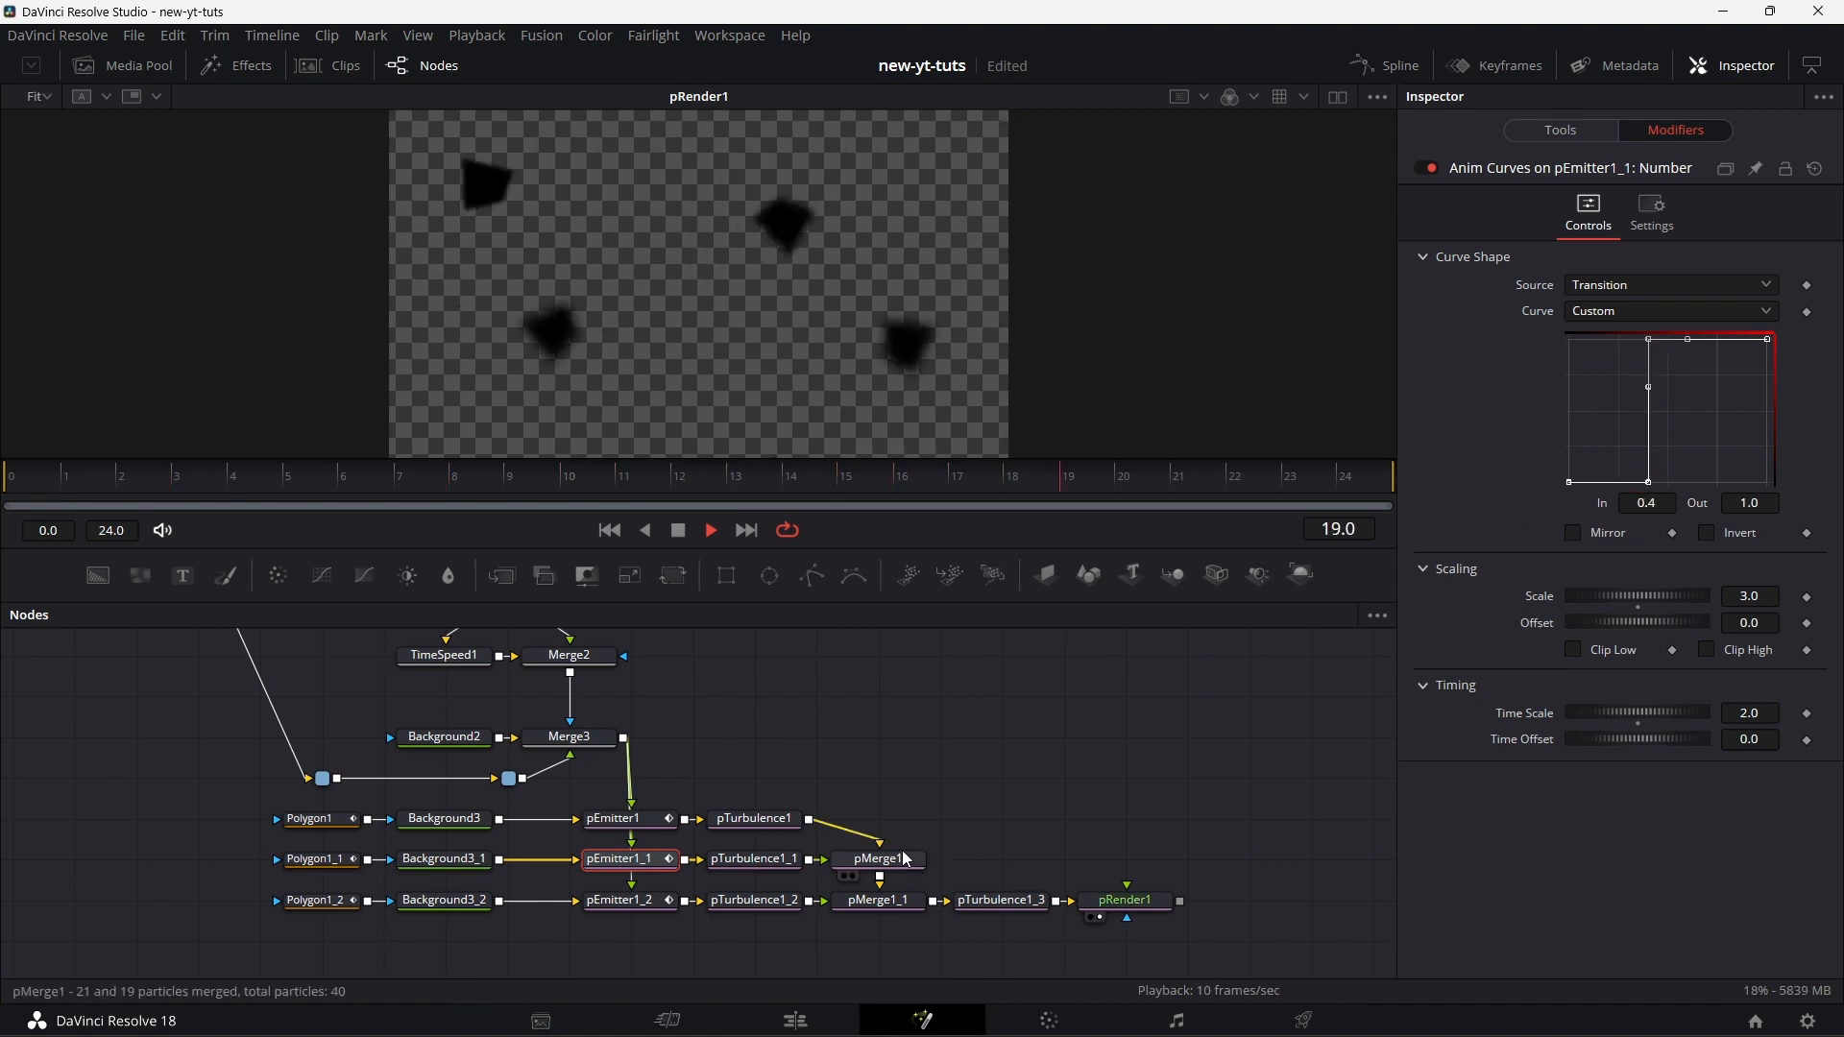
- Set the lower middle point of pEmitter1_2's Number curve to In 0.4
left_click(627, 900)
left_click(1564, 169)
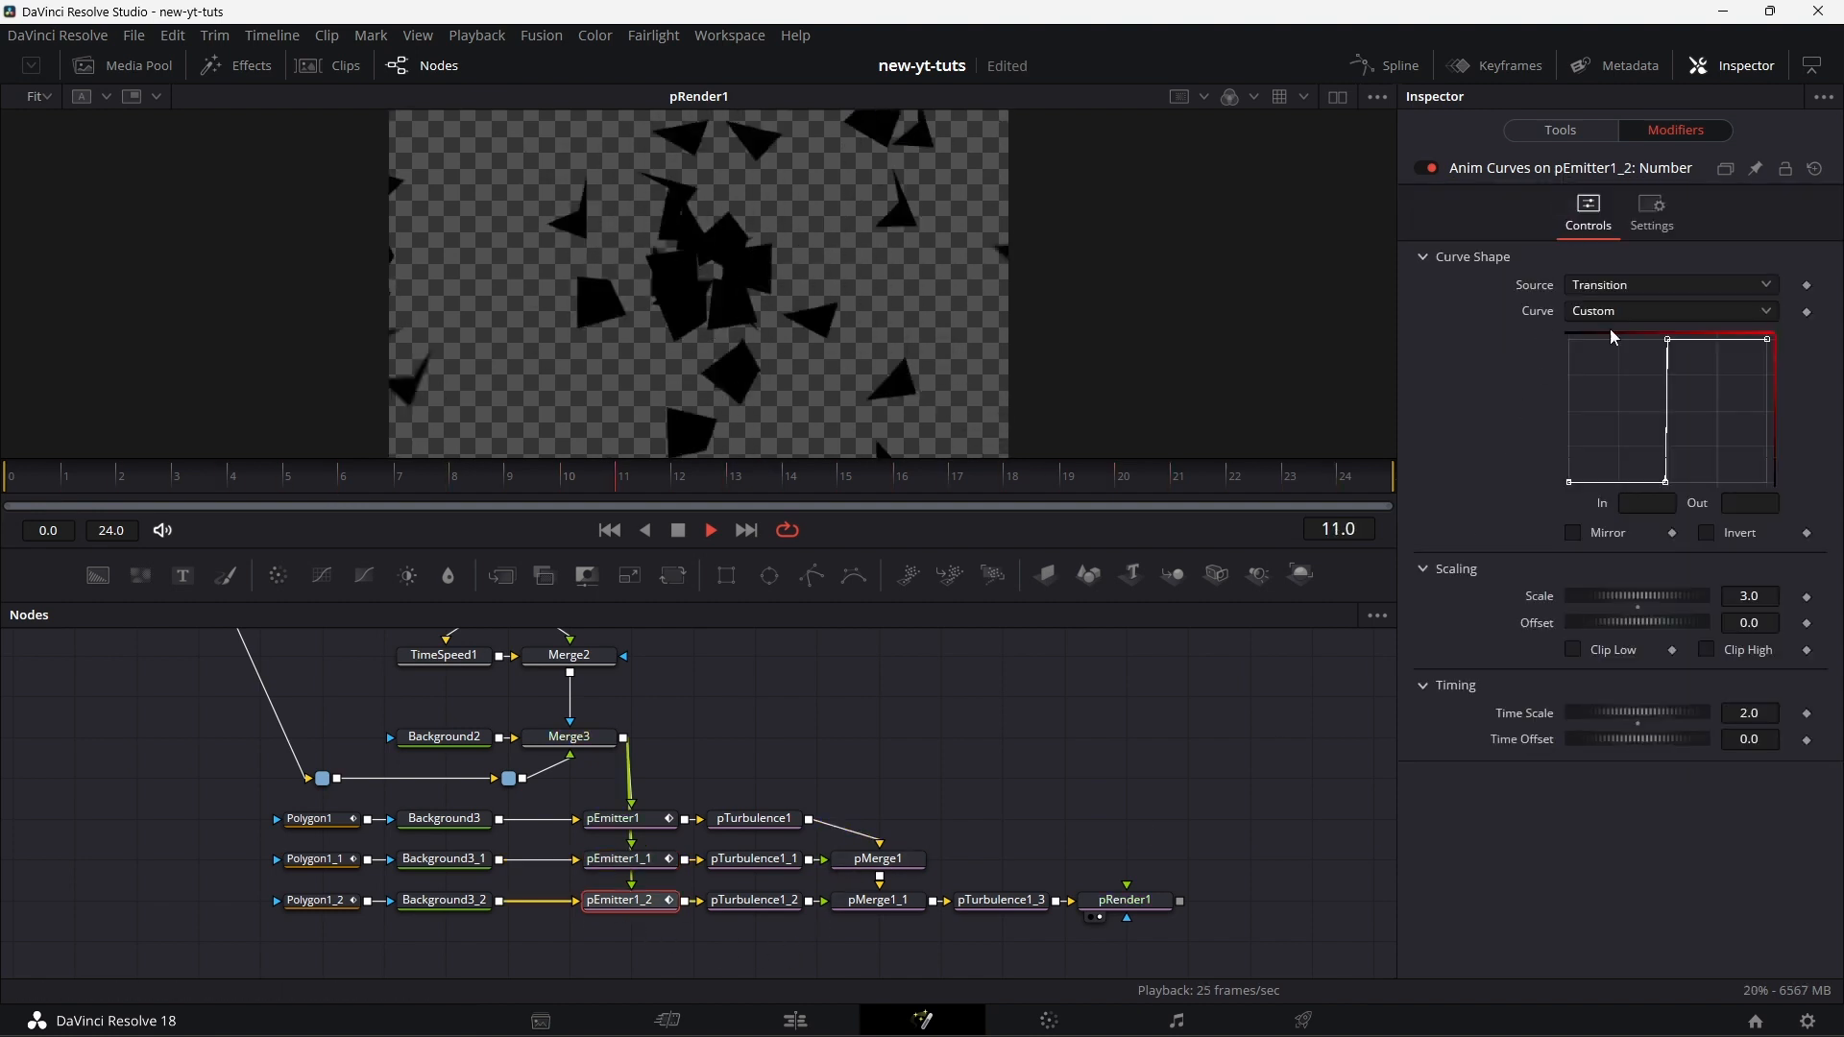
left_click(1673, 502)
type("0.5")
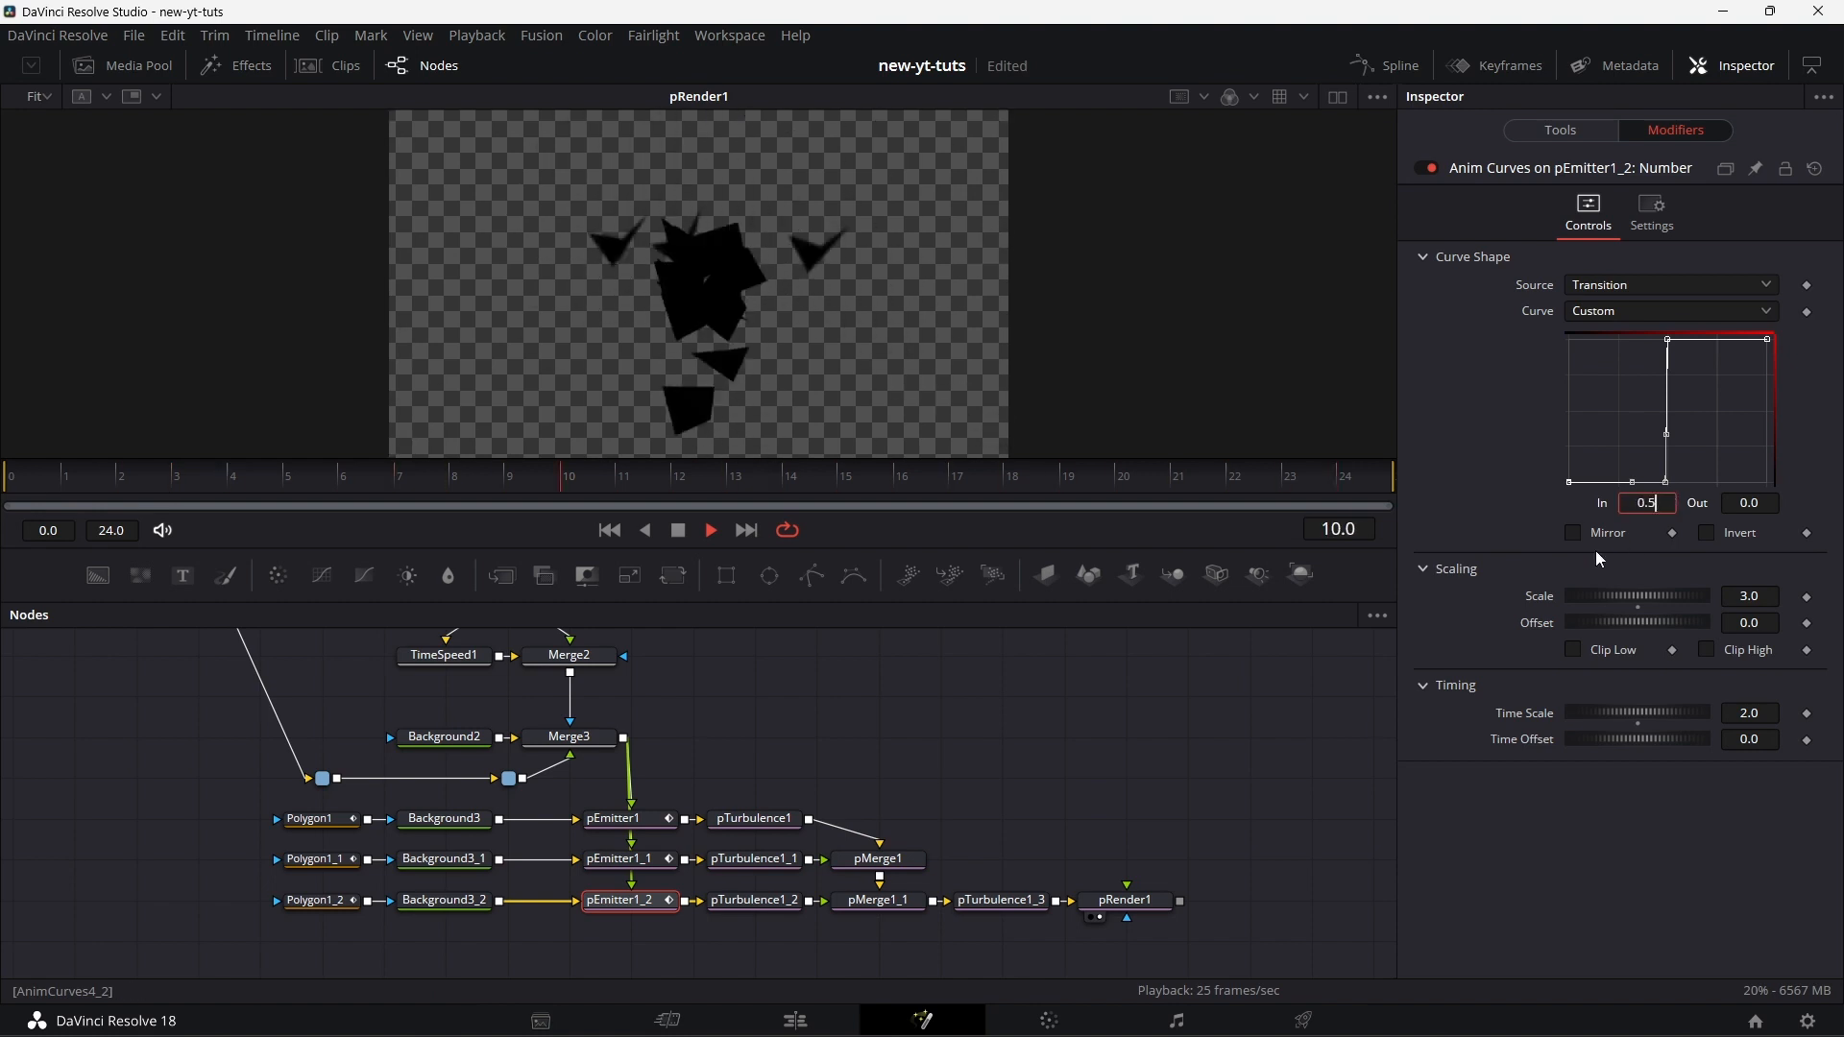
key("BackSpace")
type("4")
left_click(1375, 594)
- Set the upper middle point of pEmitter1_2's Number curve to In 0.4
left_click(1667, 339)
left_click(1663, 502)
key("BackSpace")
type("4")
left_click(1490, 495)
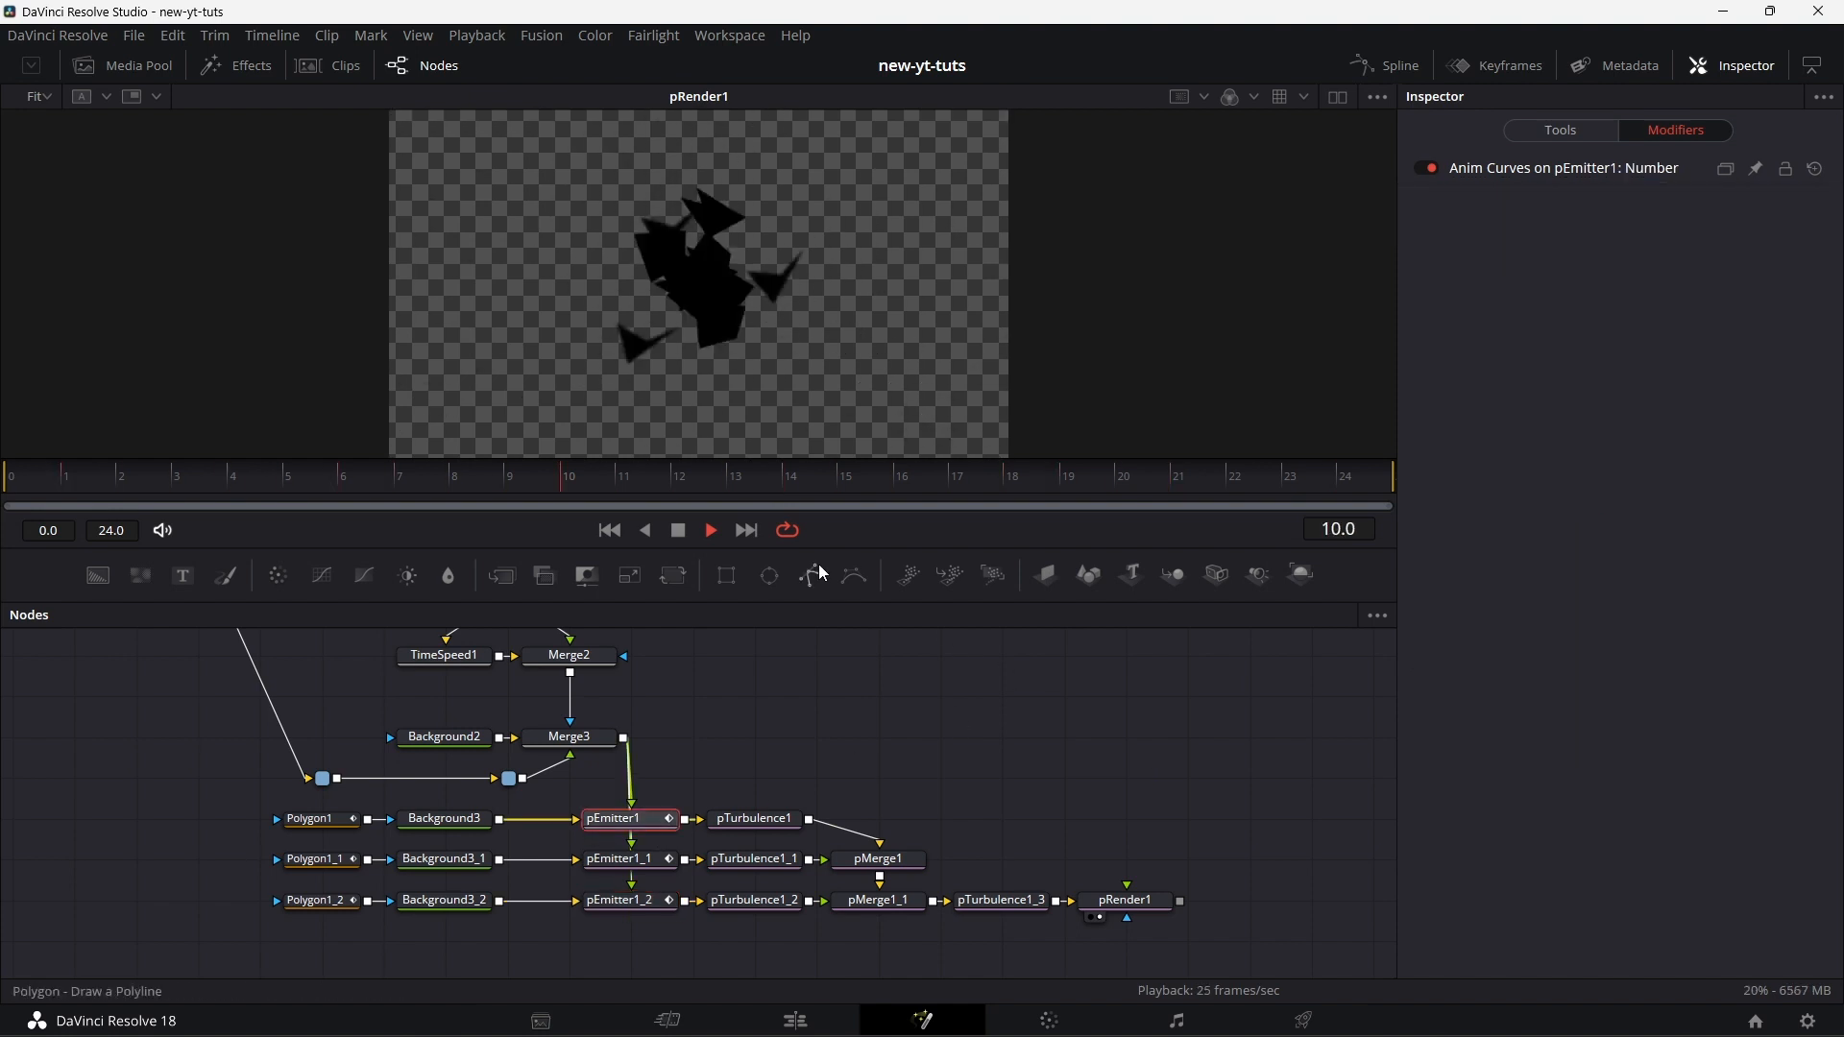
- Set the Color option of pEmitter1, pEmitter1_1 and pEmitter1_2 to Use Color from Region
left_click(1565, 135)
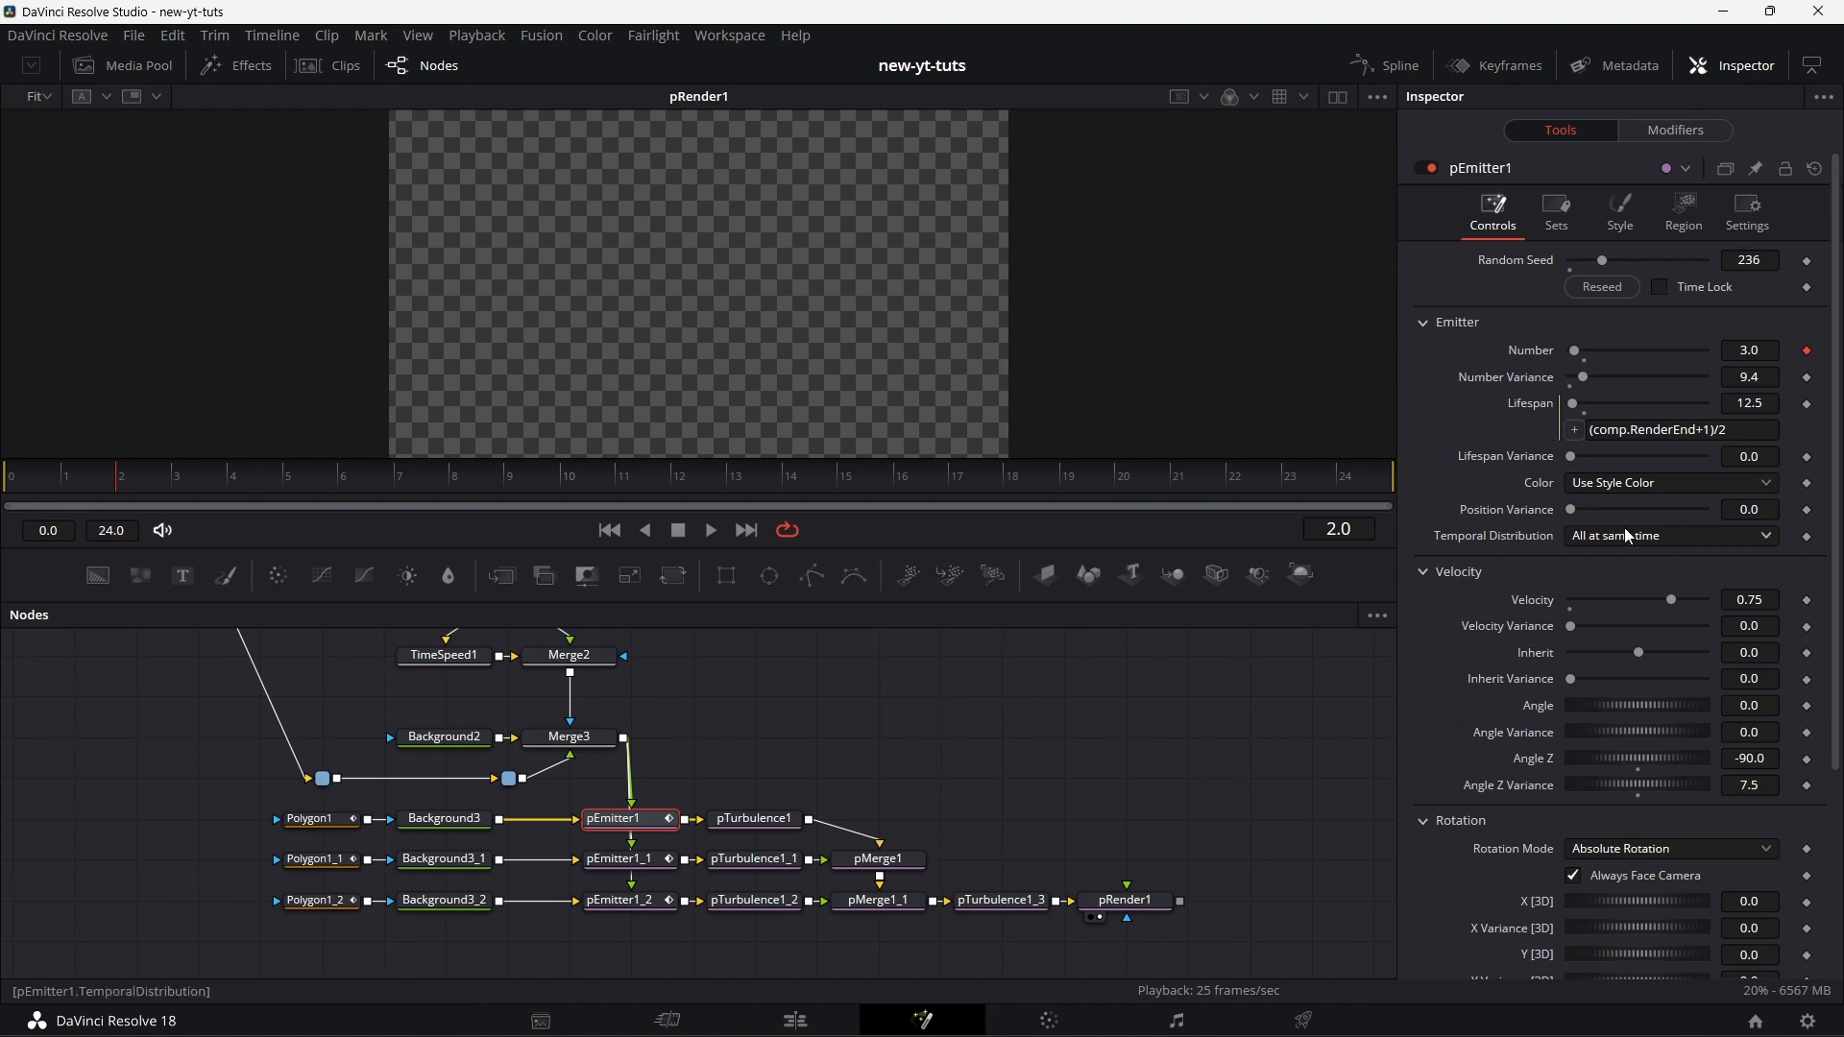
left_click(1684, 482)
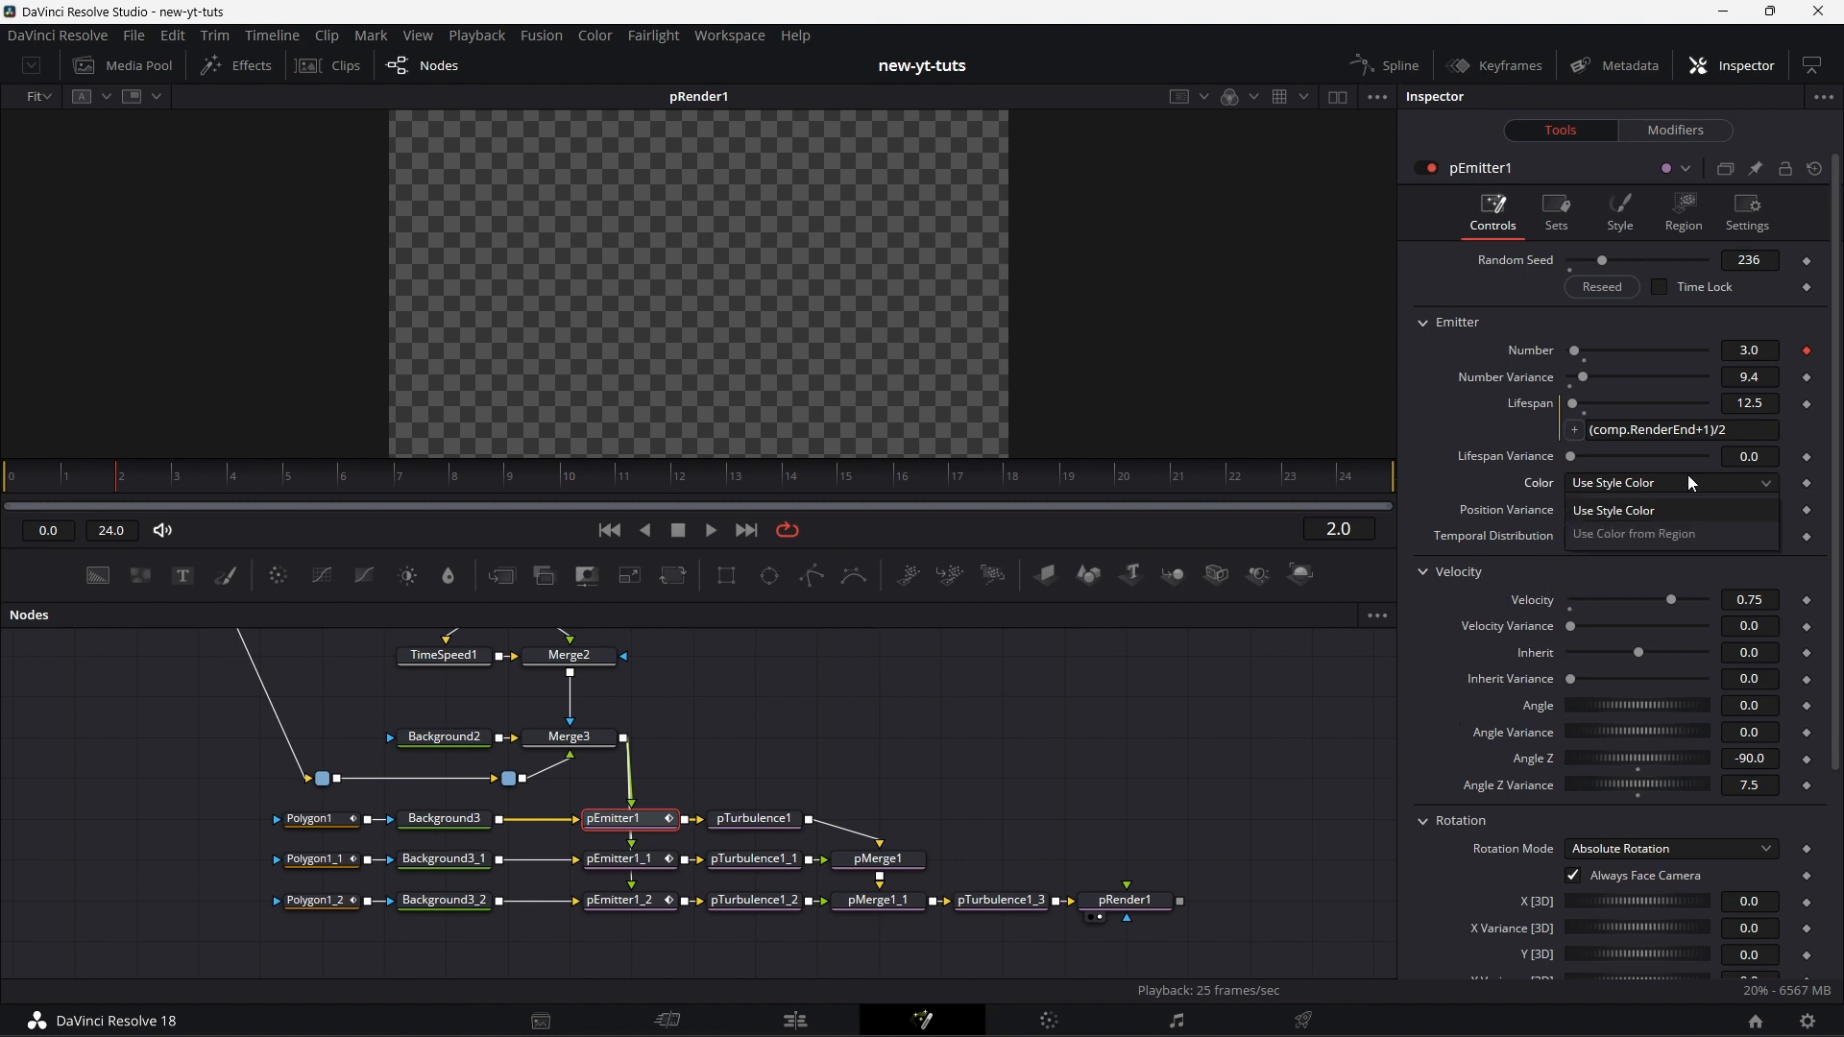
left_click(1676, 540)
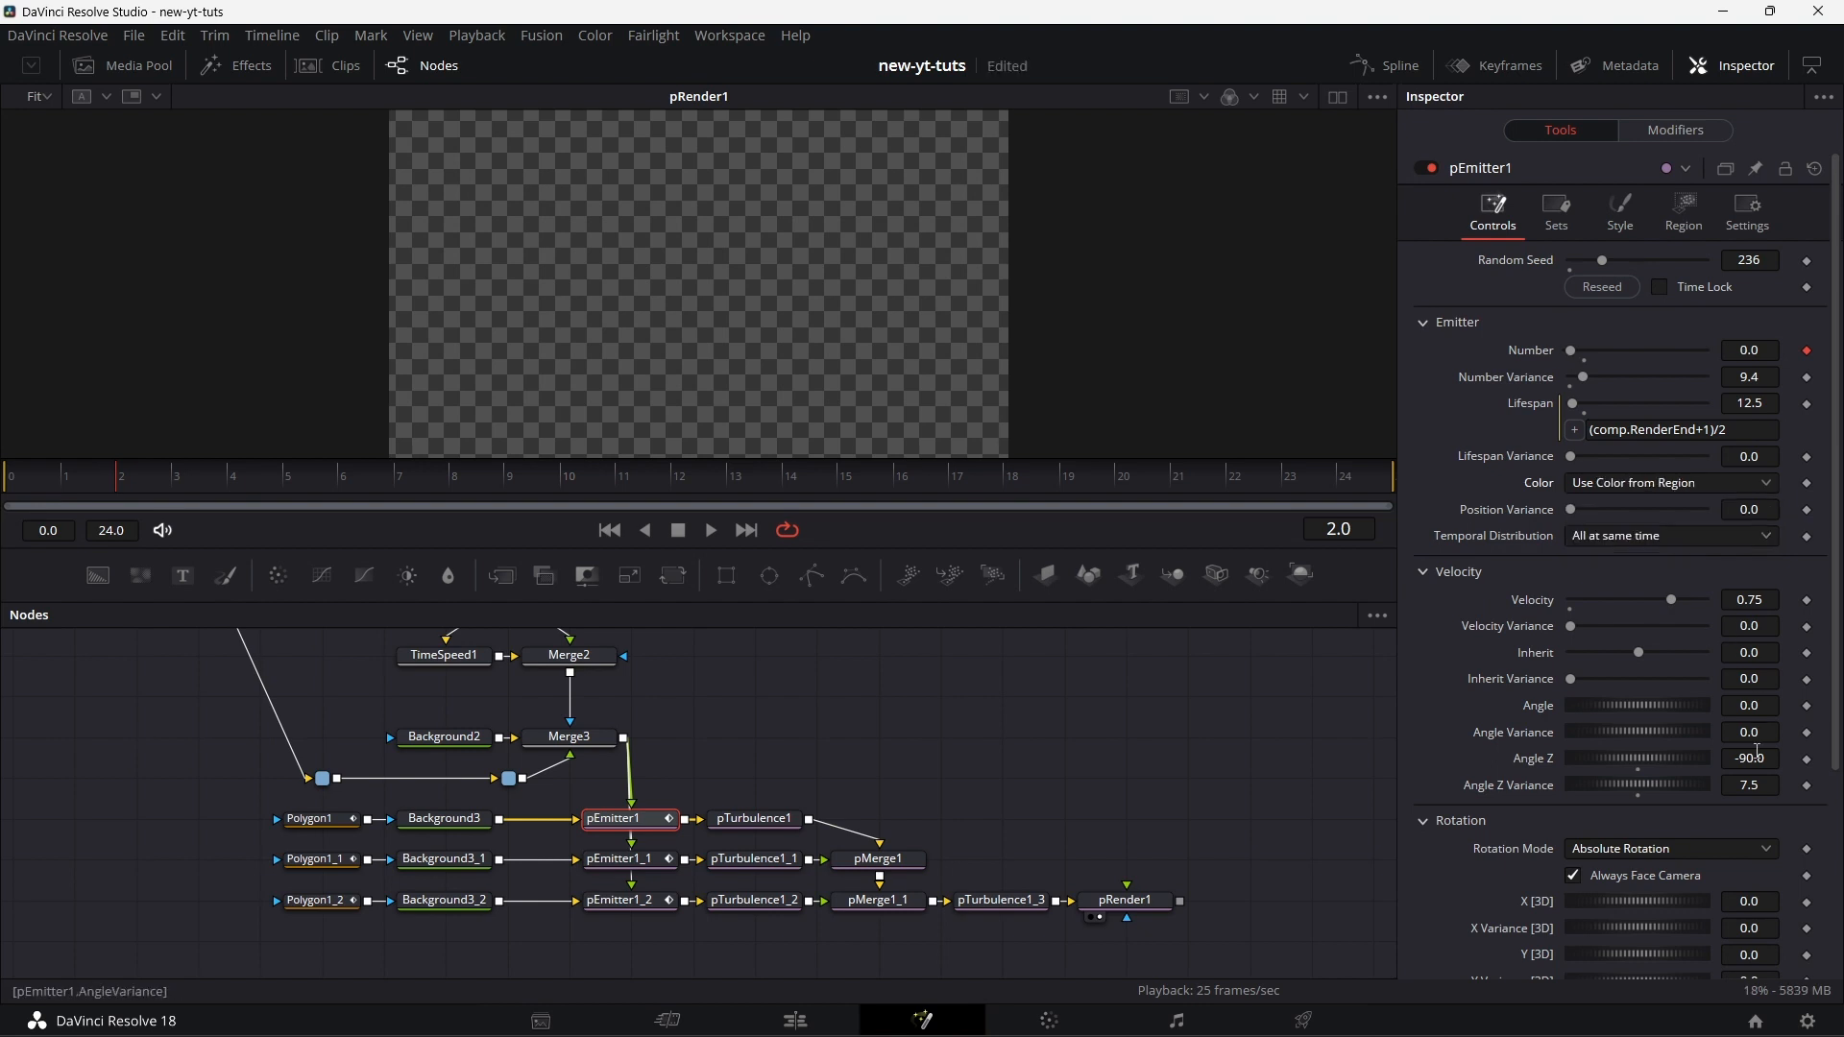
left_click(651, 868)
left_click(1618, 483)
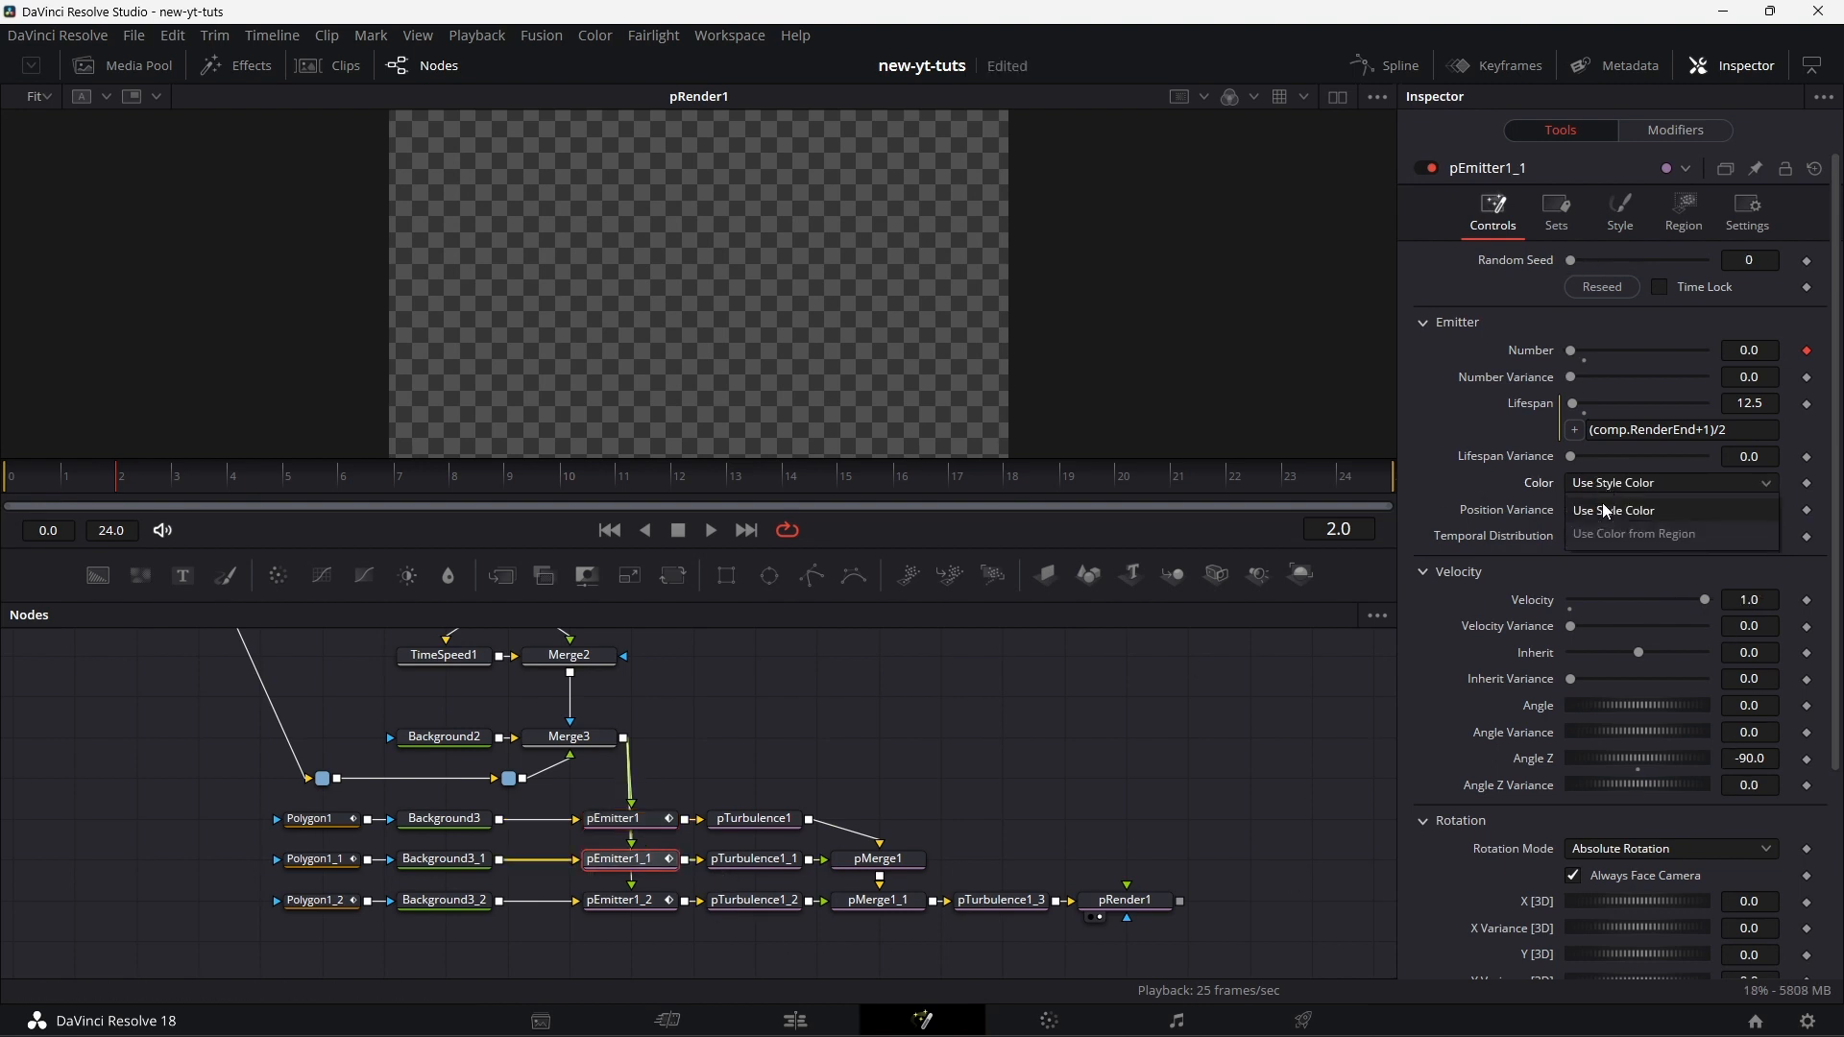
left_click(629, 901)
left_click(1646, 482)
left_click(1659, 533)
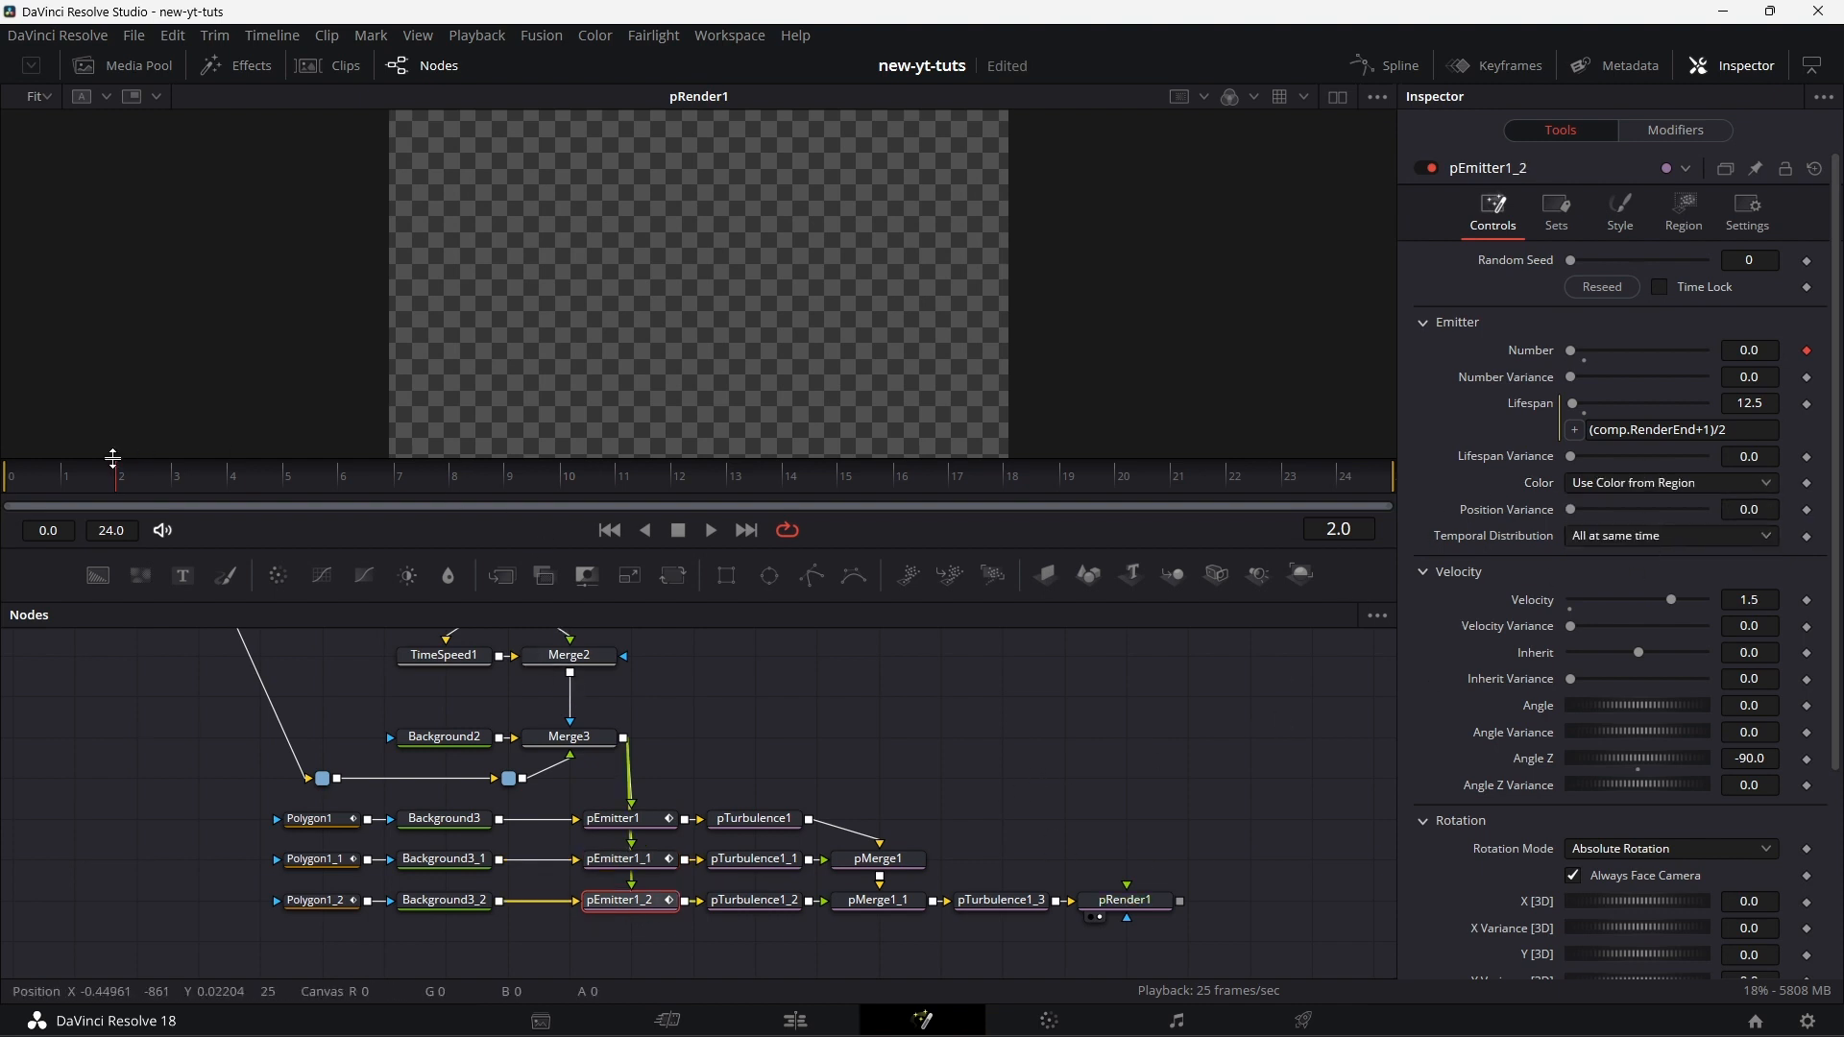
- Play the particles and shape pTurbulence1's Strength Over Life curve to start above the middle and rise to 1.0 at the end
left_click(716, 528)
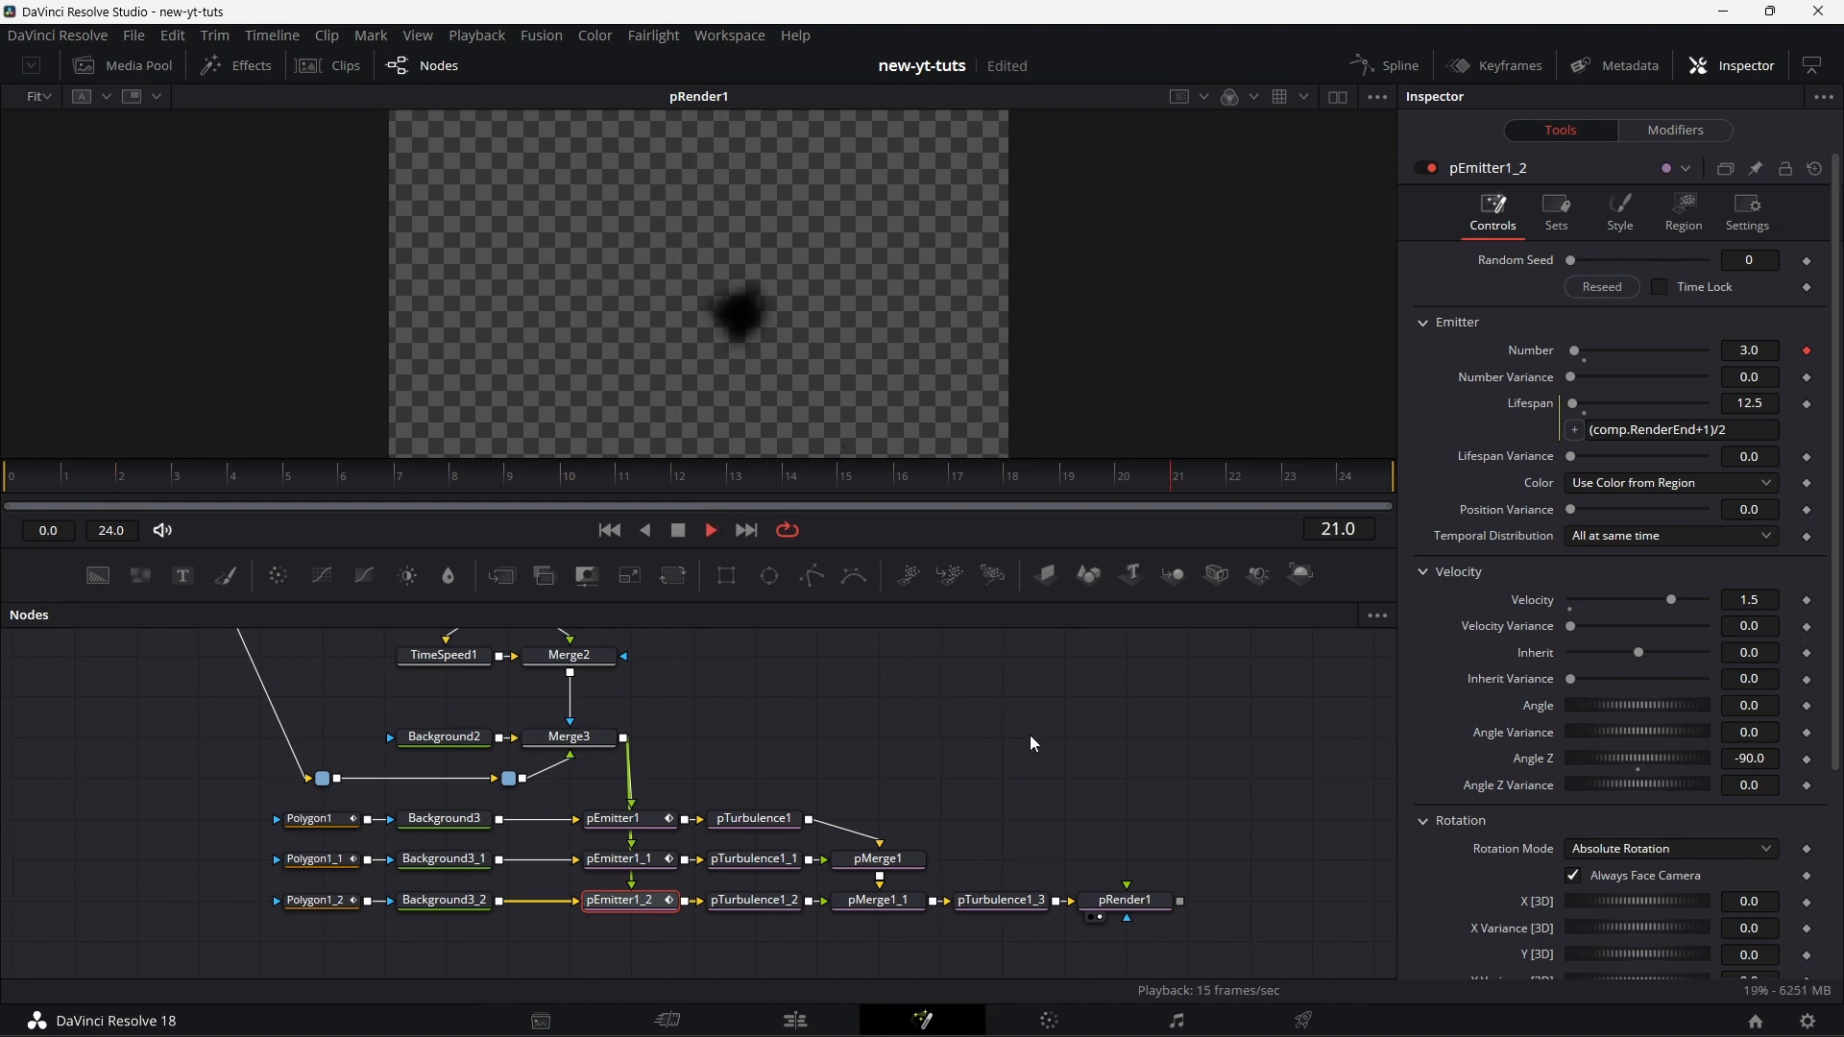
left_click(780, 826)
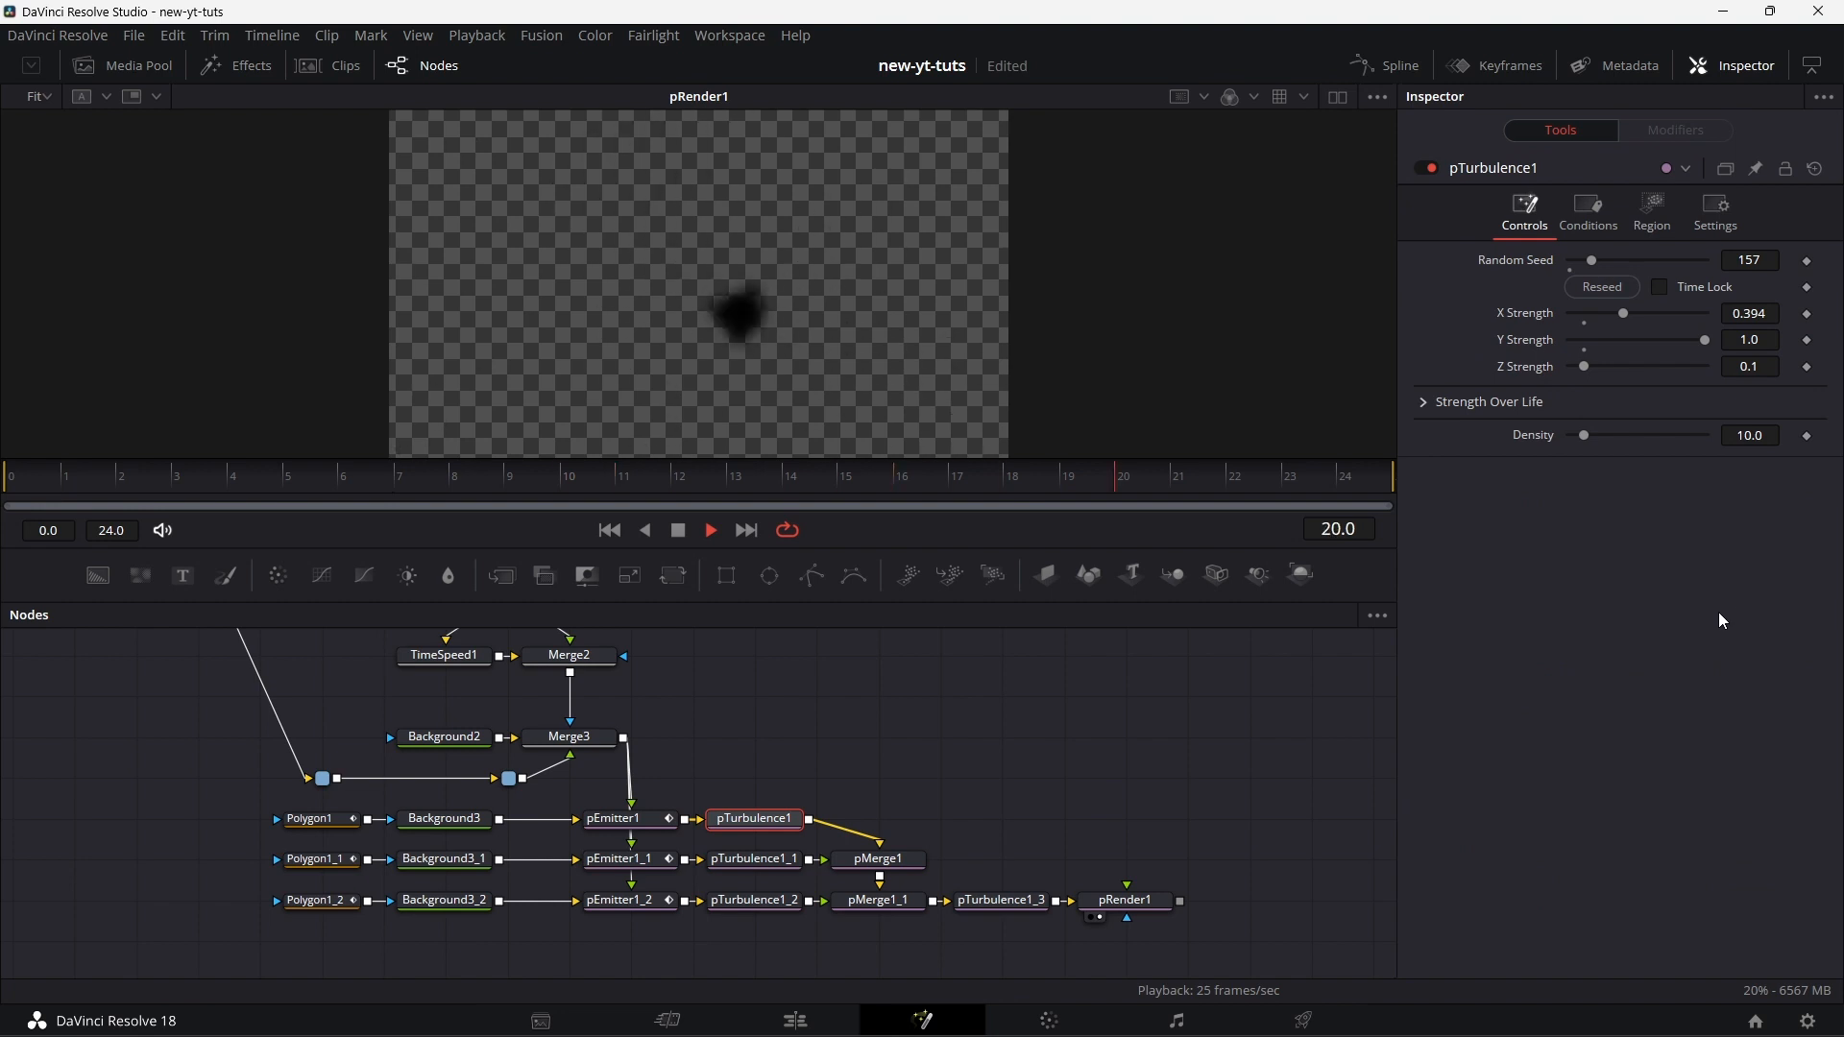
left_click(1424, 404)
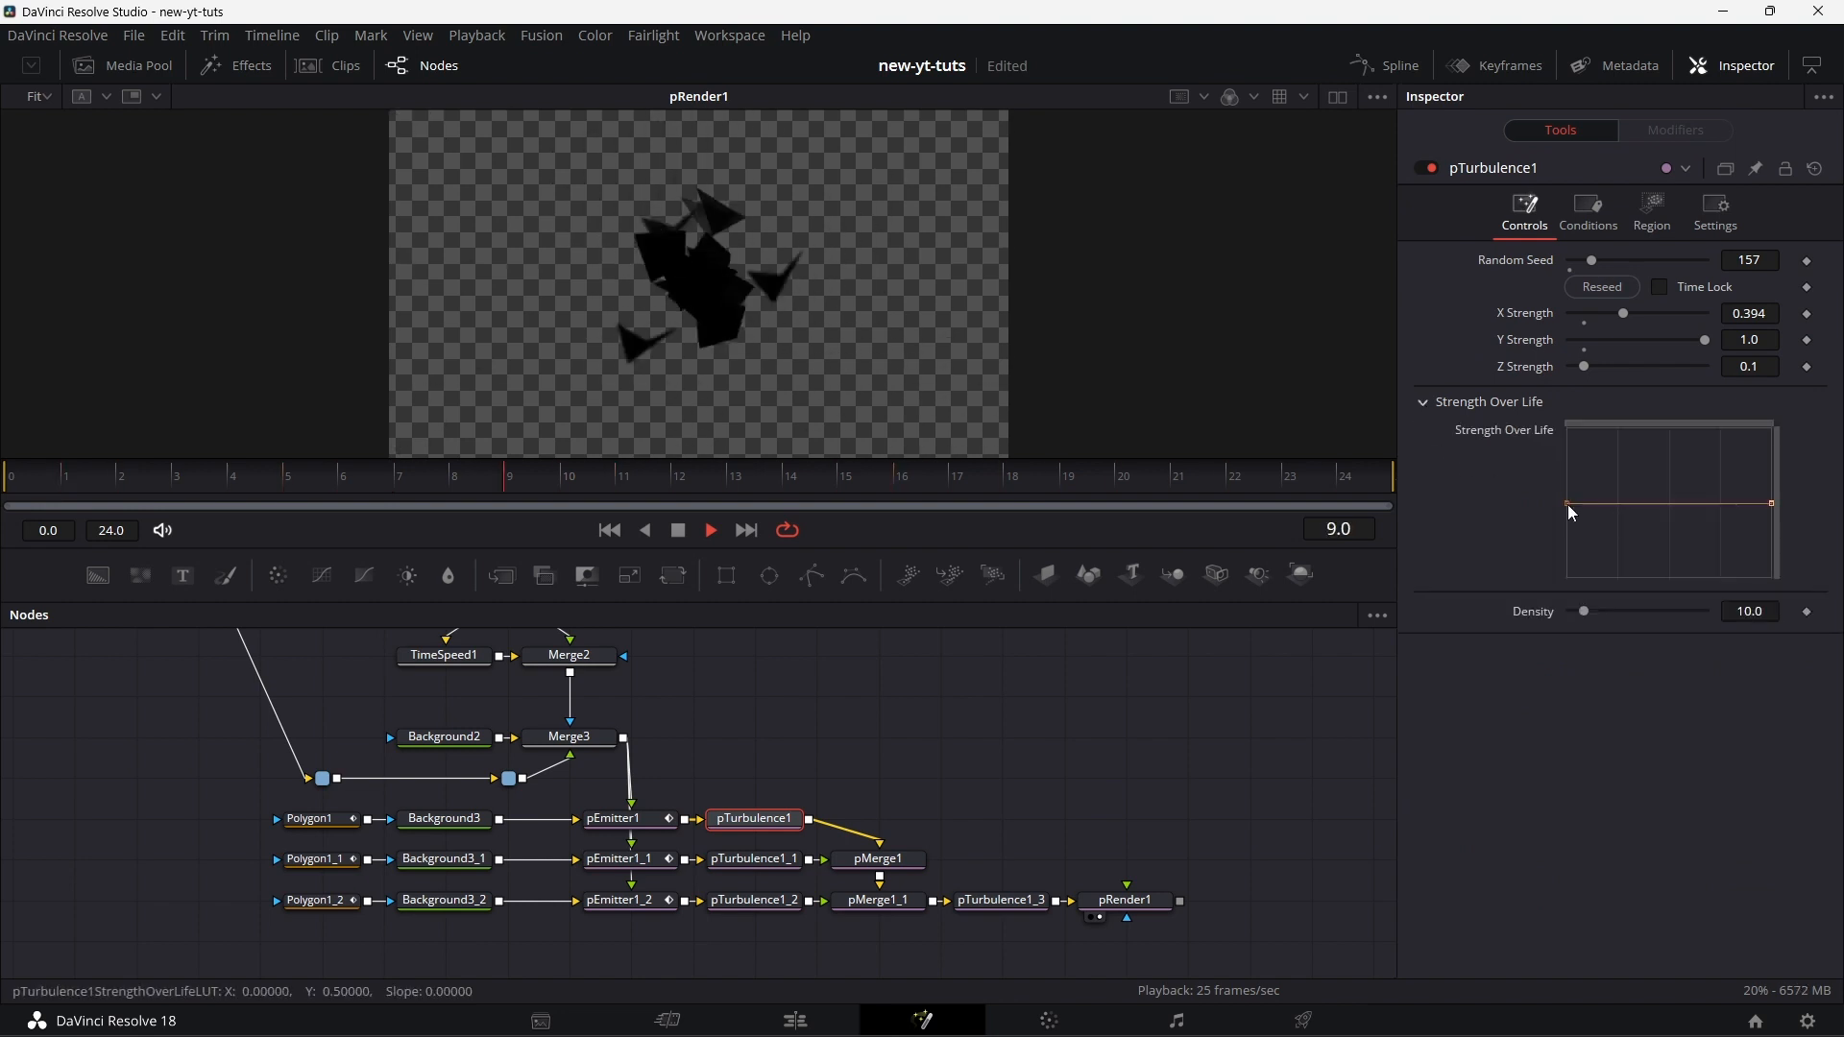
left_click_drag(1771, 503, 1772, 429)
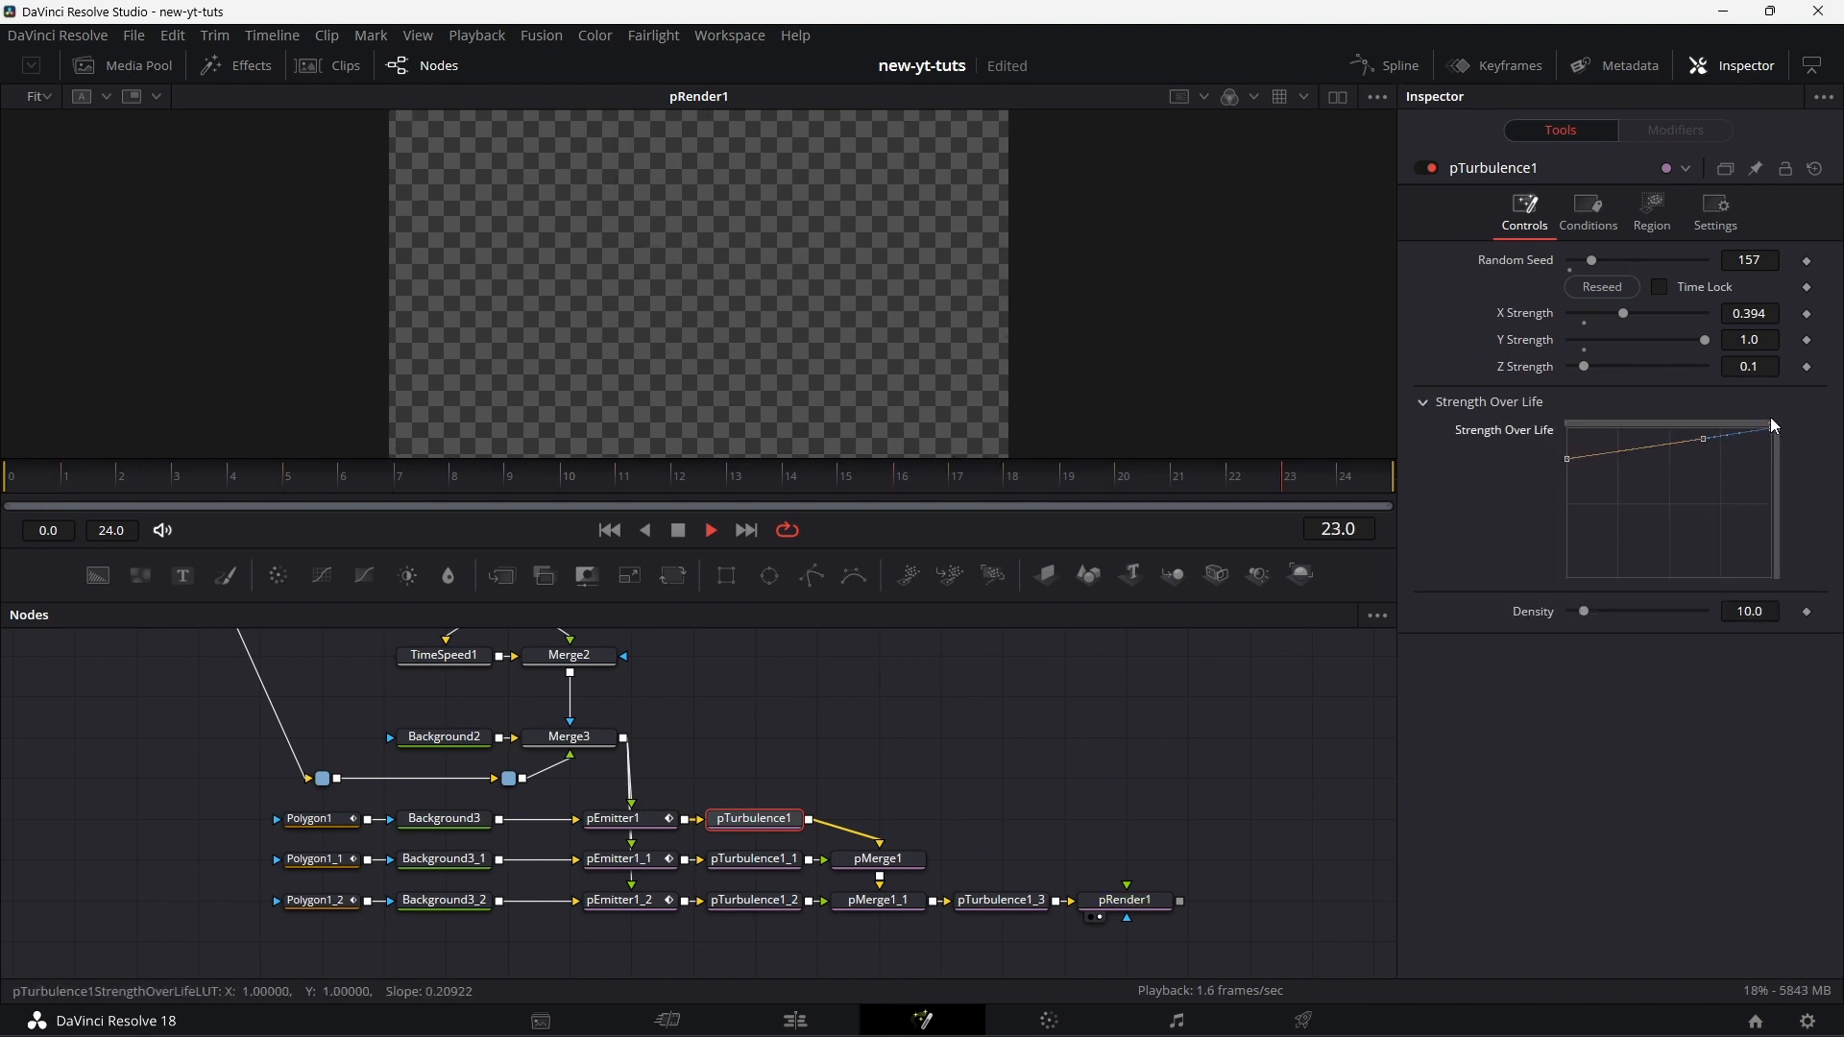
- Open the Strength Over Life curve of pTurbulence1_2
left_click(754, 859)
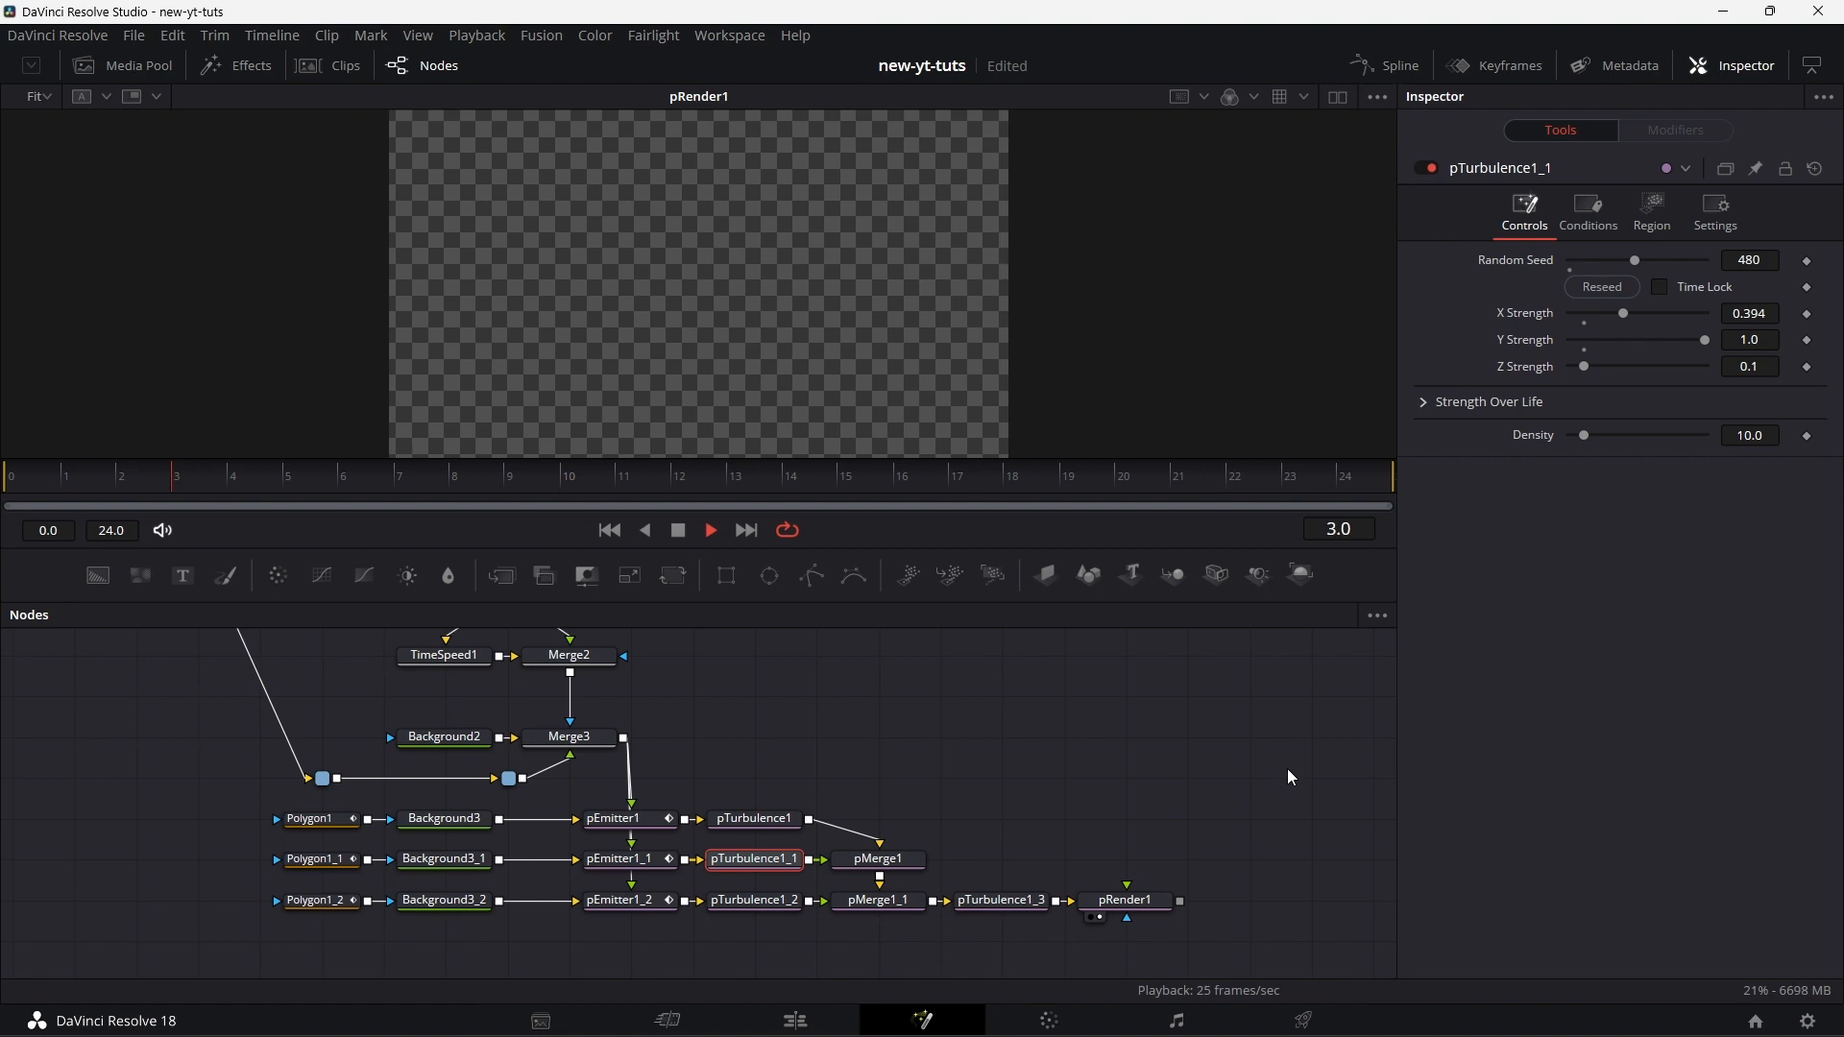
left_click(754, 899)
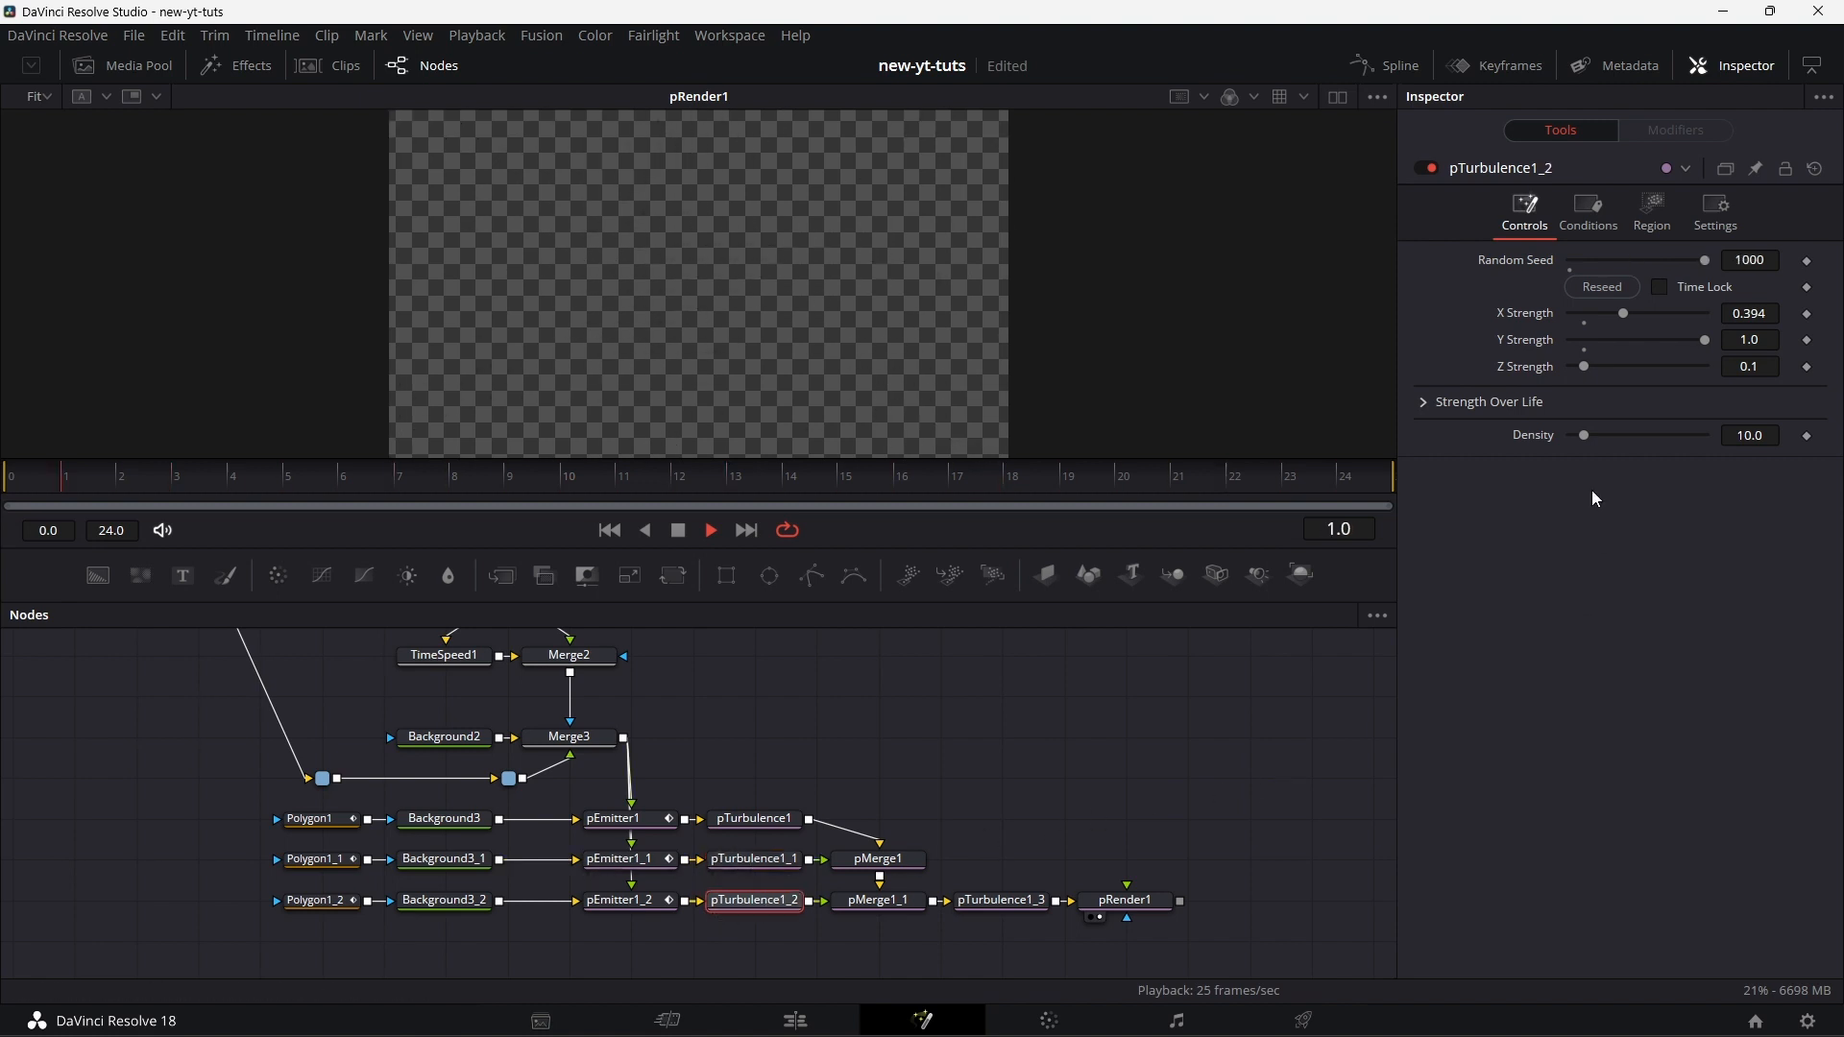
left_click(1422, 402)
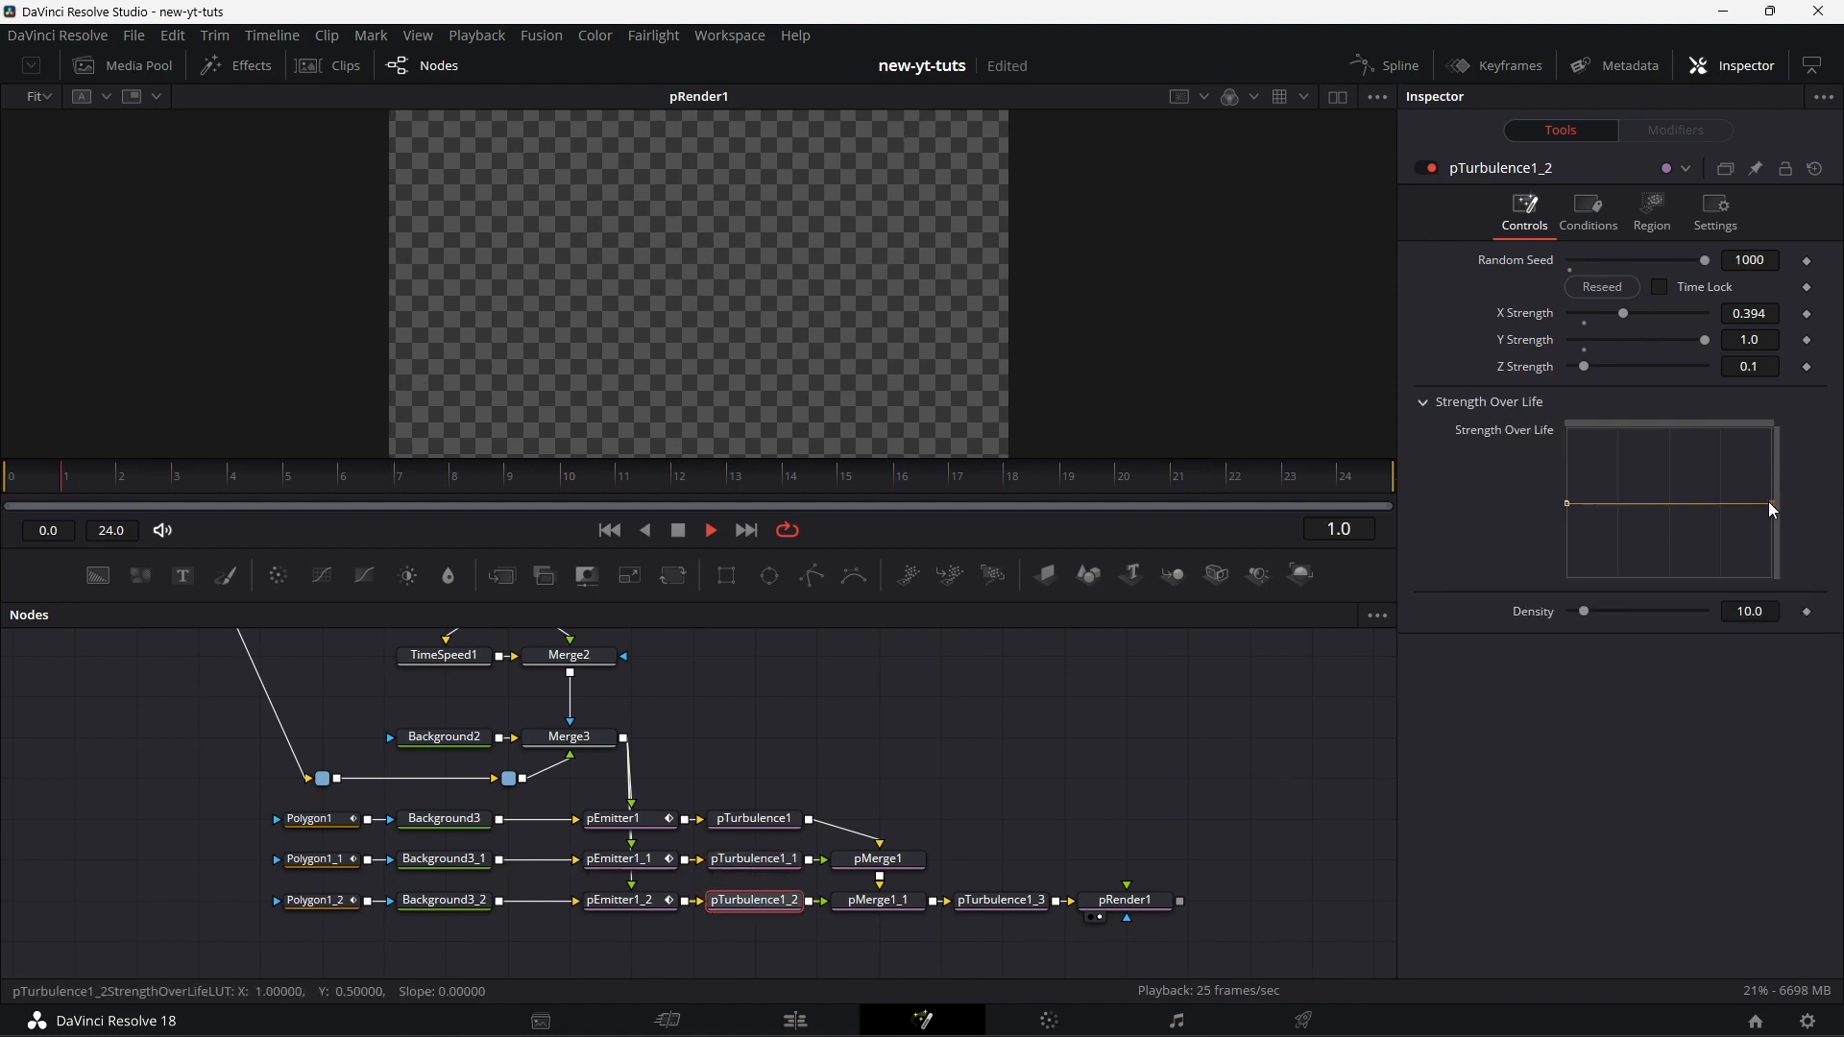
- Raise the start of pTurbulence1_1's Strength Over Life curve to about 0.75 and its end to the maximum
left_click(759, 819)
left_click(754, 859)
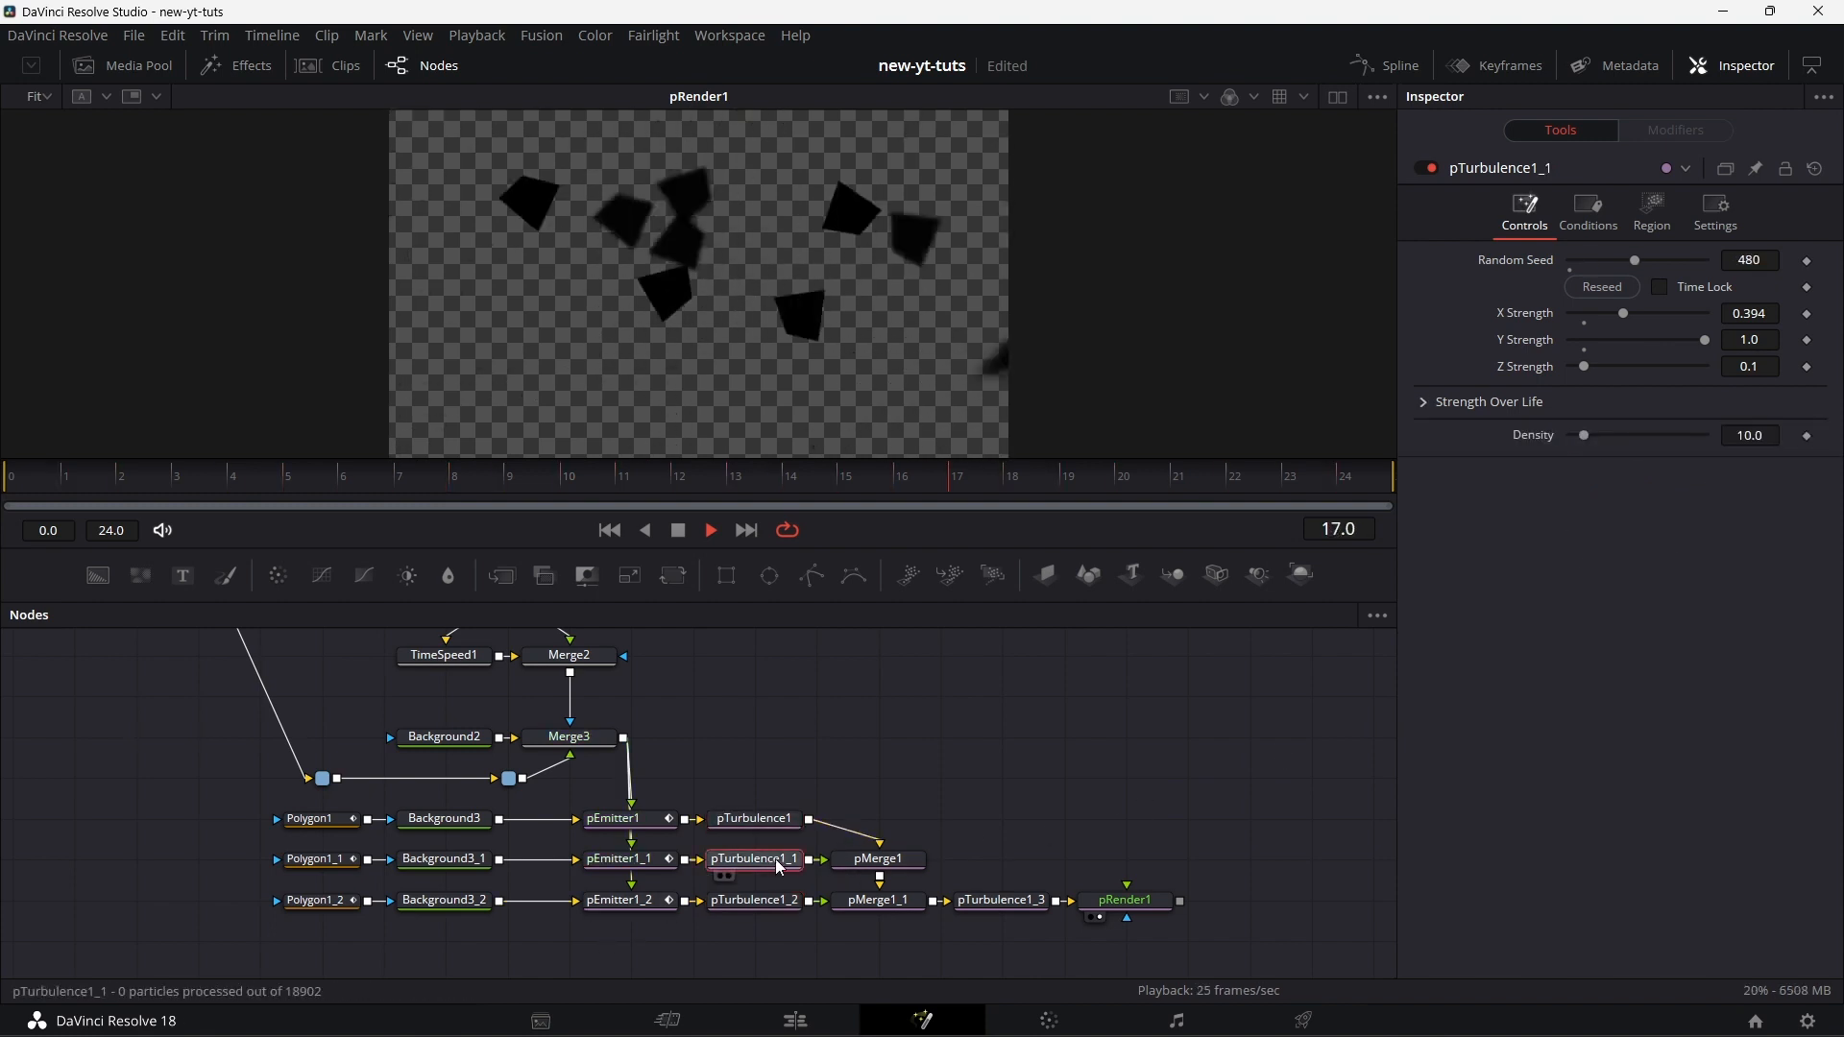
left_click(1426, 404)
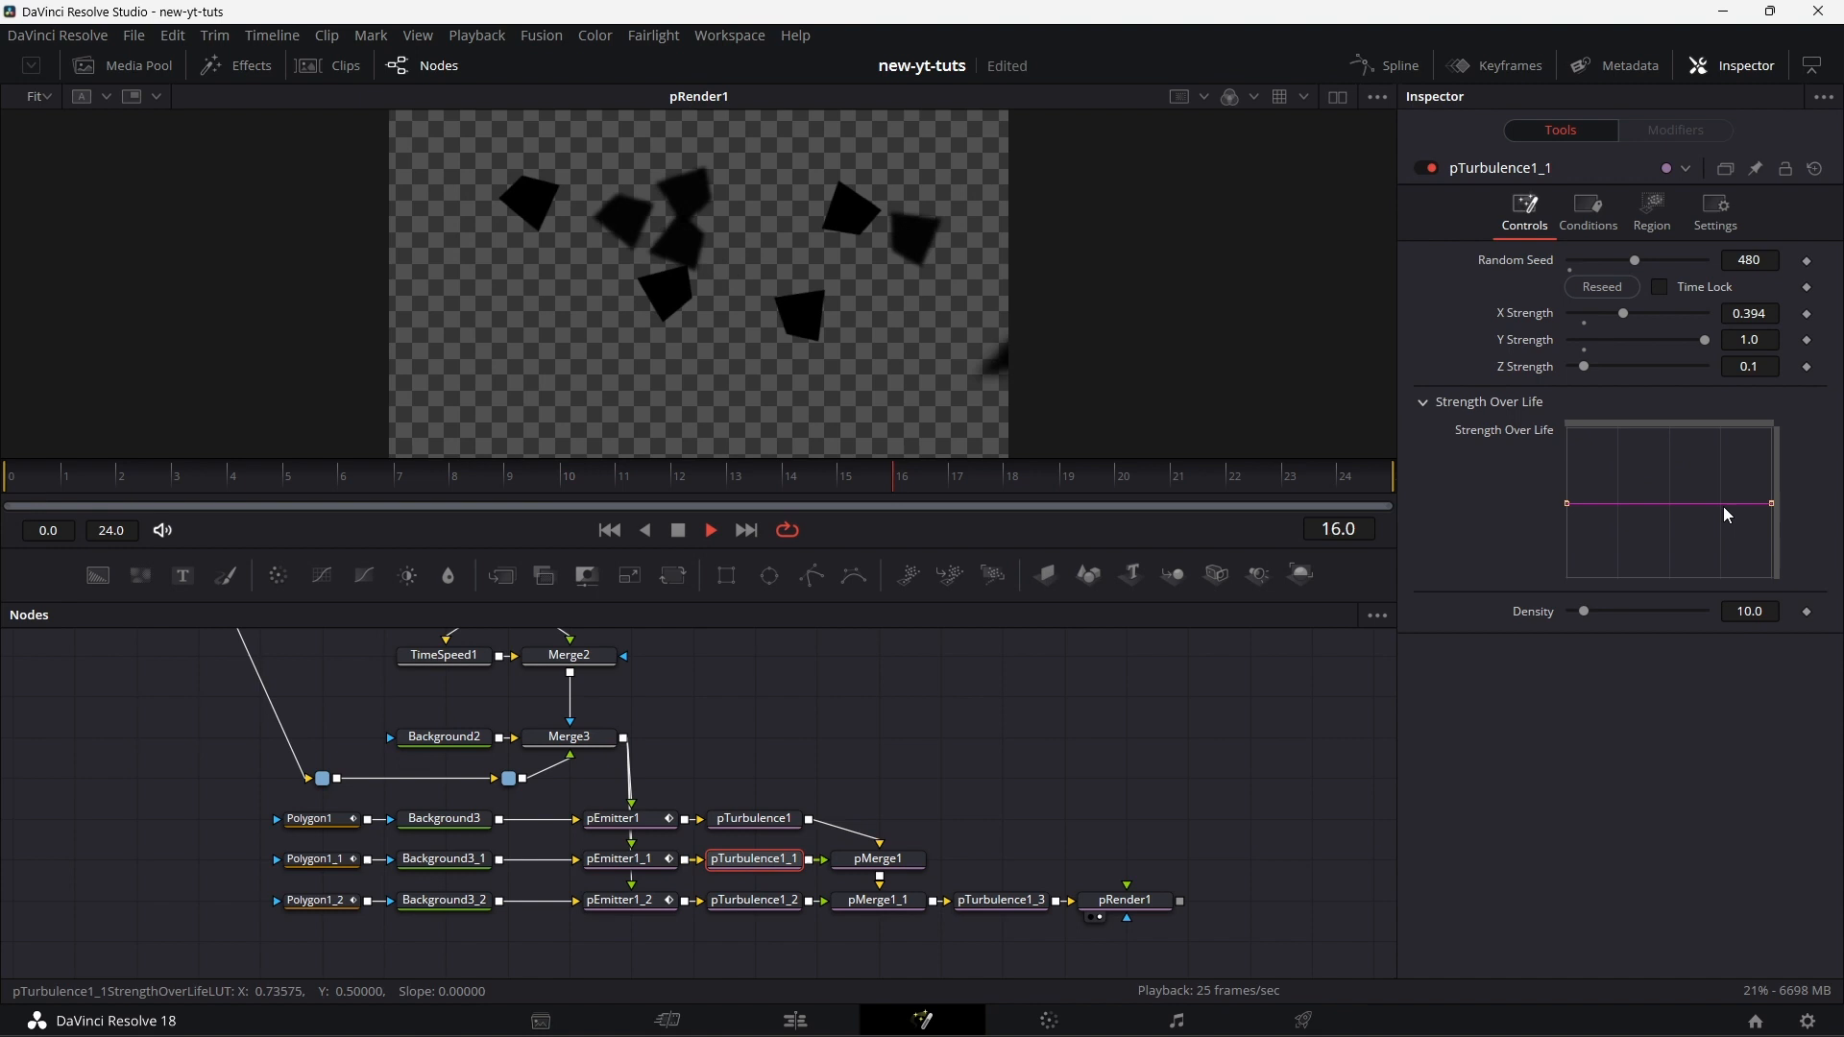
left_click_drag(1568, 505, 1568, 467)
left_click_drag(1772, 503, 1775, 421)
- Reset the Time Offset of the Anim Curves modifier on Ellipse1's Width to 0.0
left_click_drag(984, 765, 1005, 805)
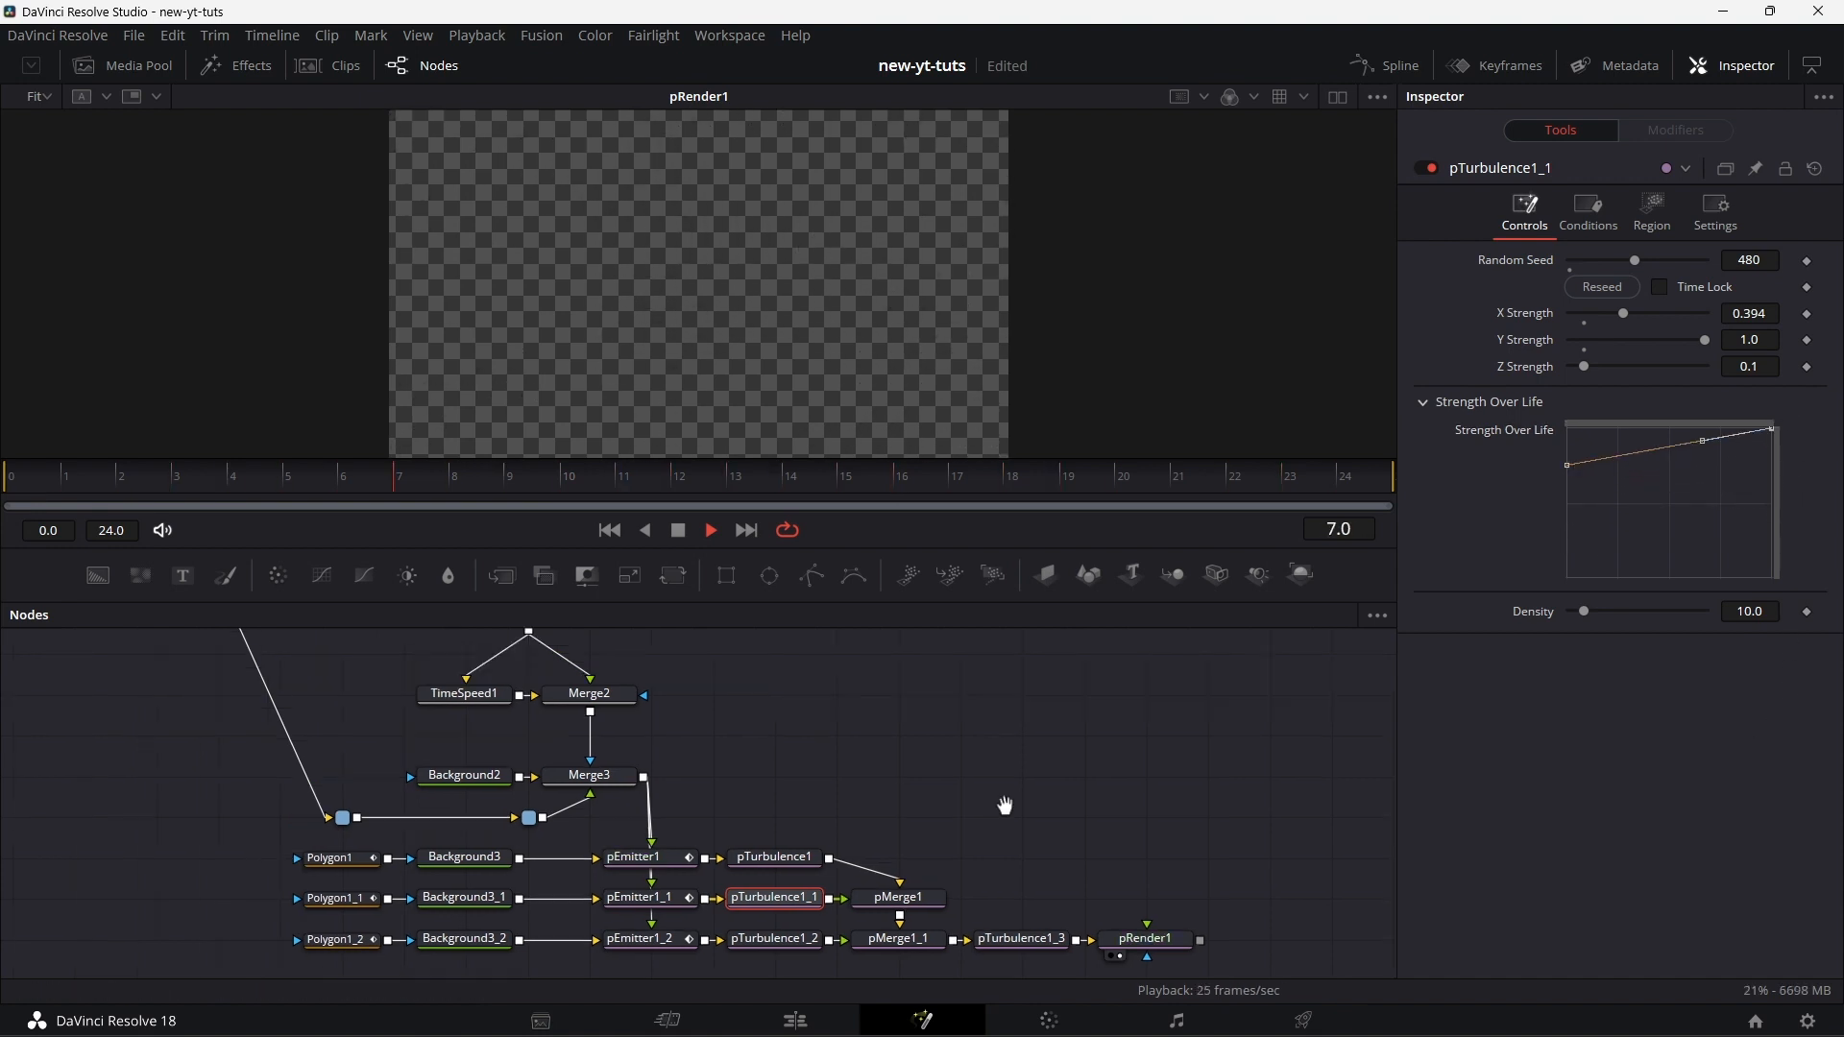
left_click_drag(851, 807, 959, 819)
left_click(728, 669)
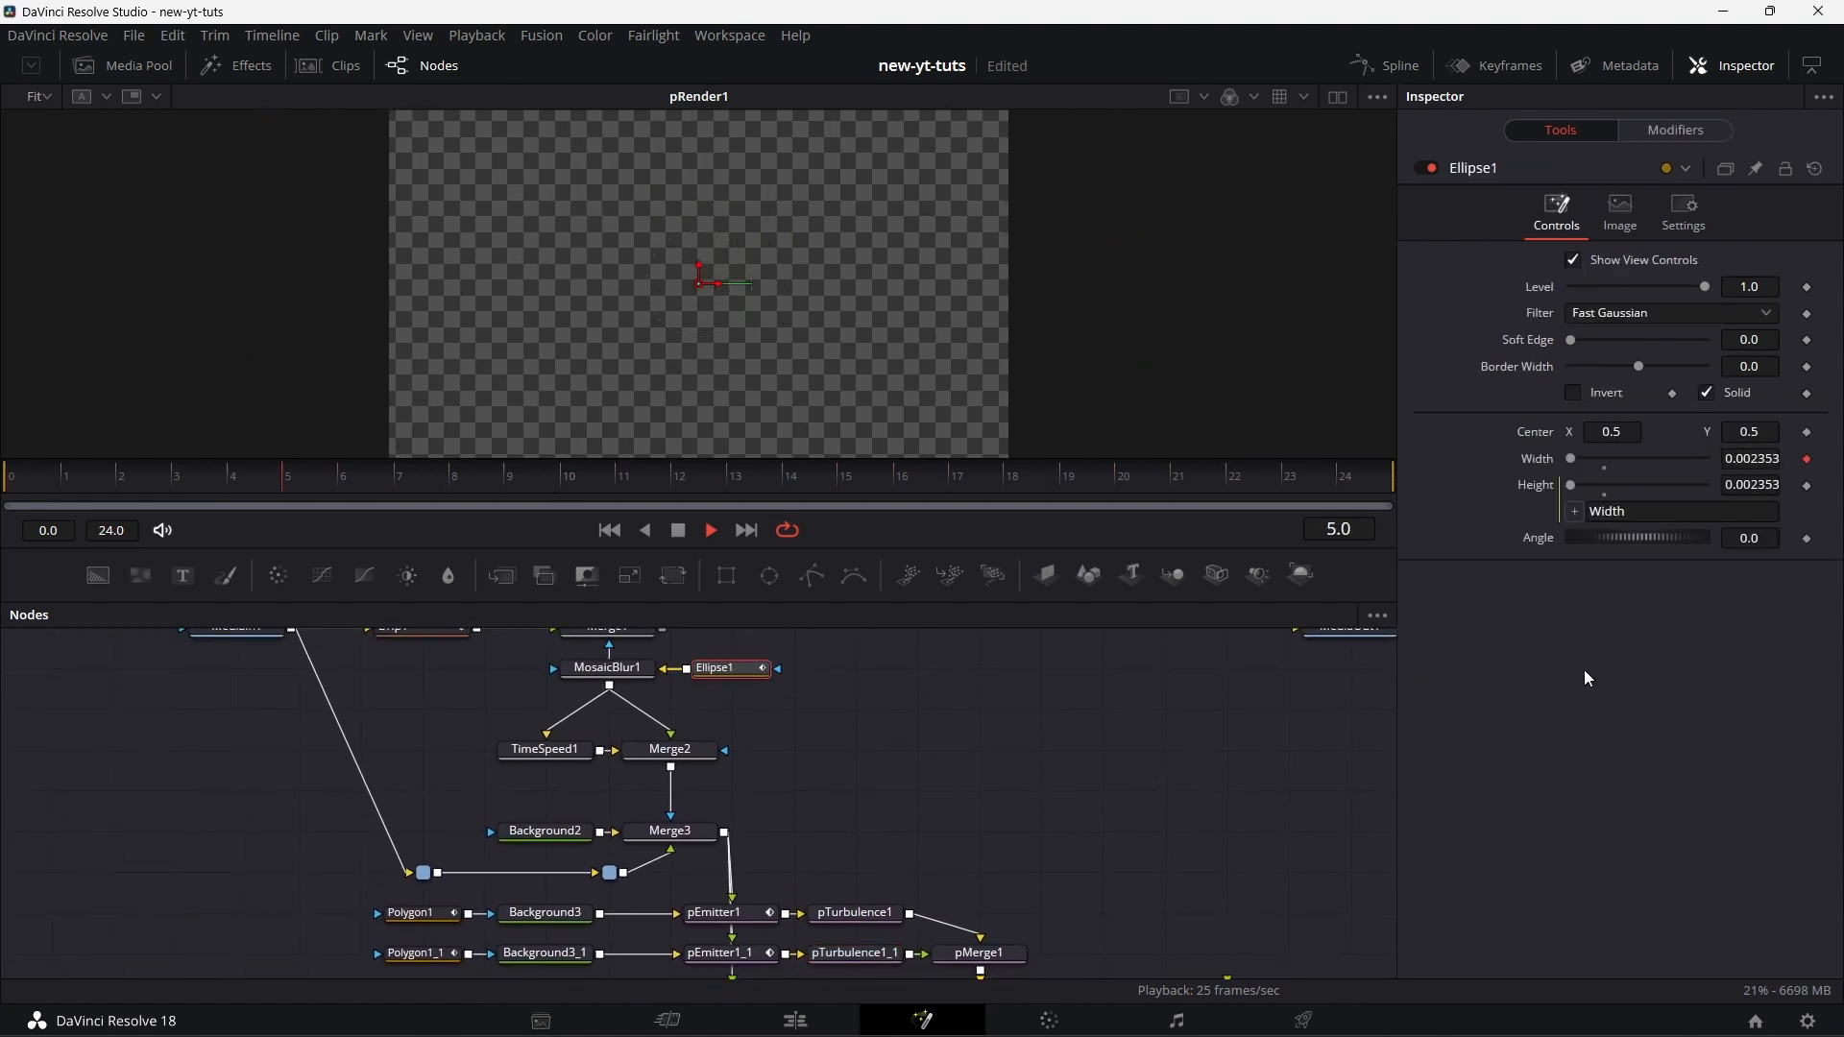
left_click(1676, 130)
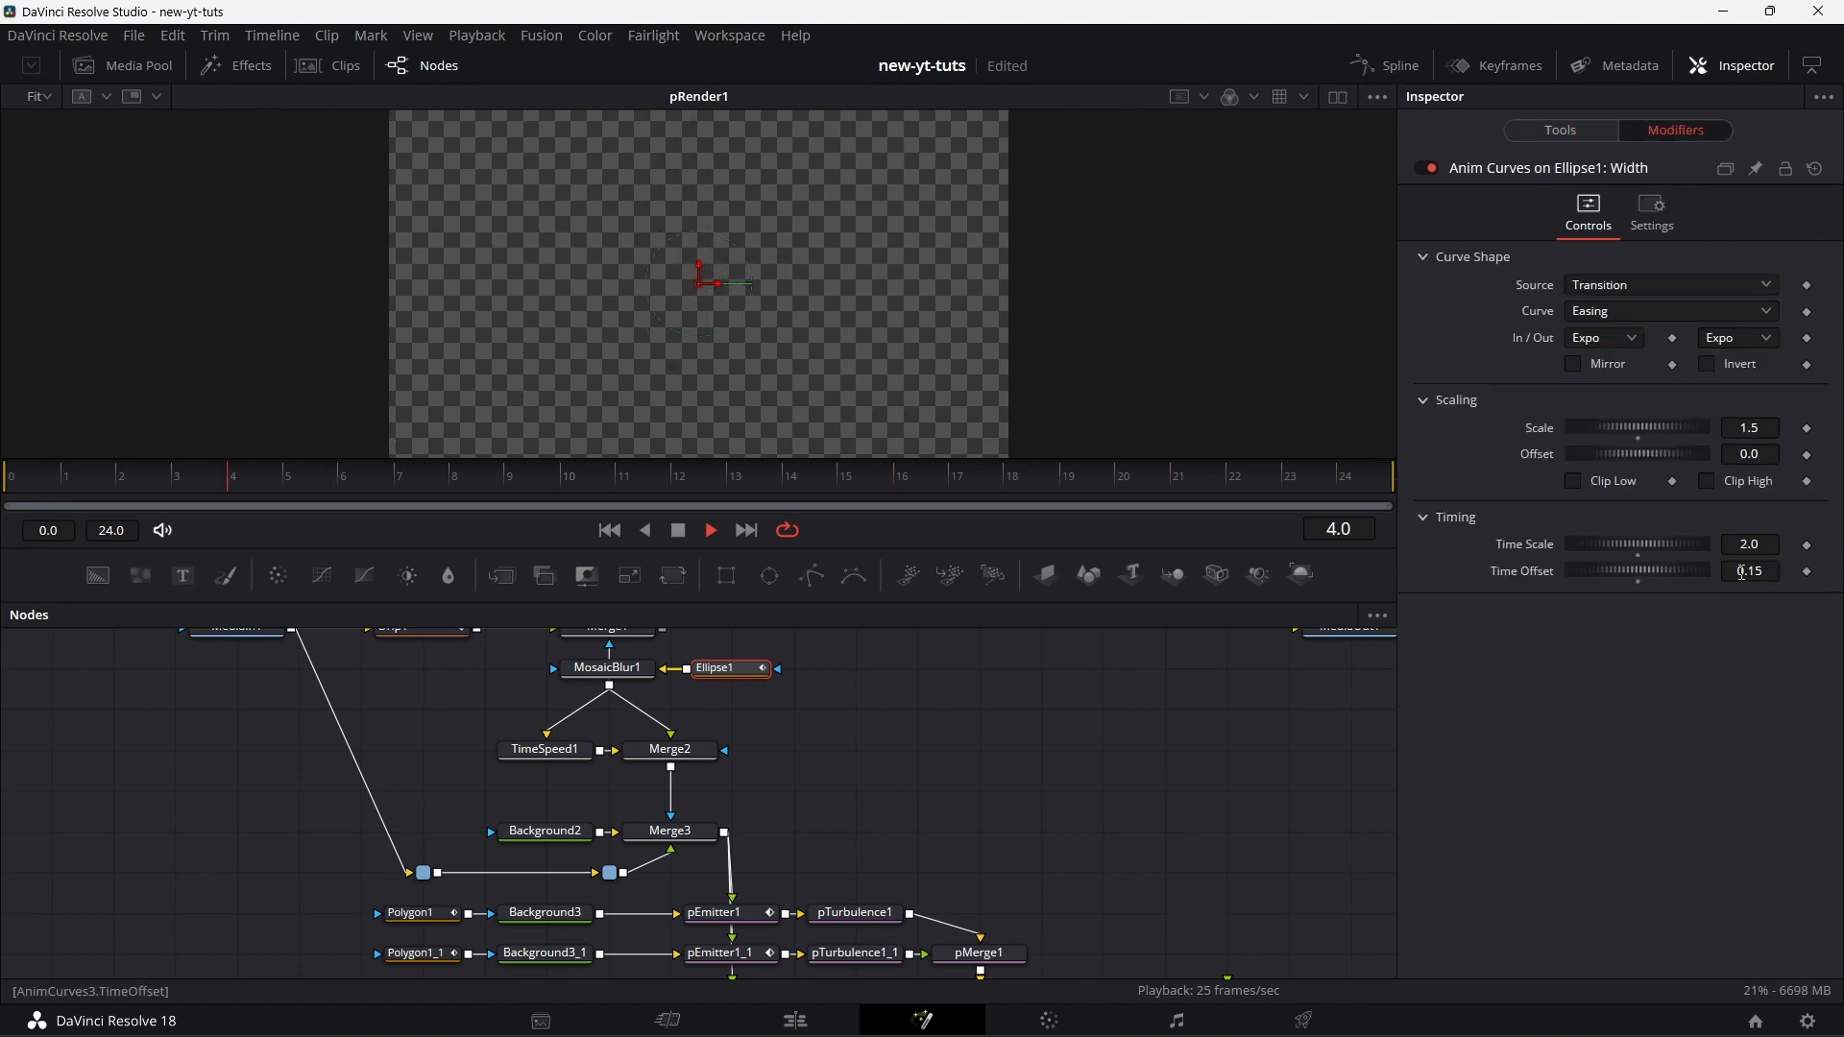
left_click_drag(1755, 571, 1734, 572)
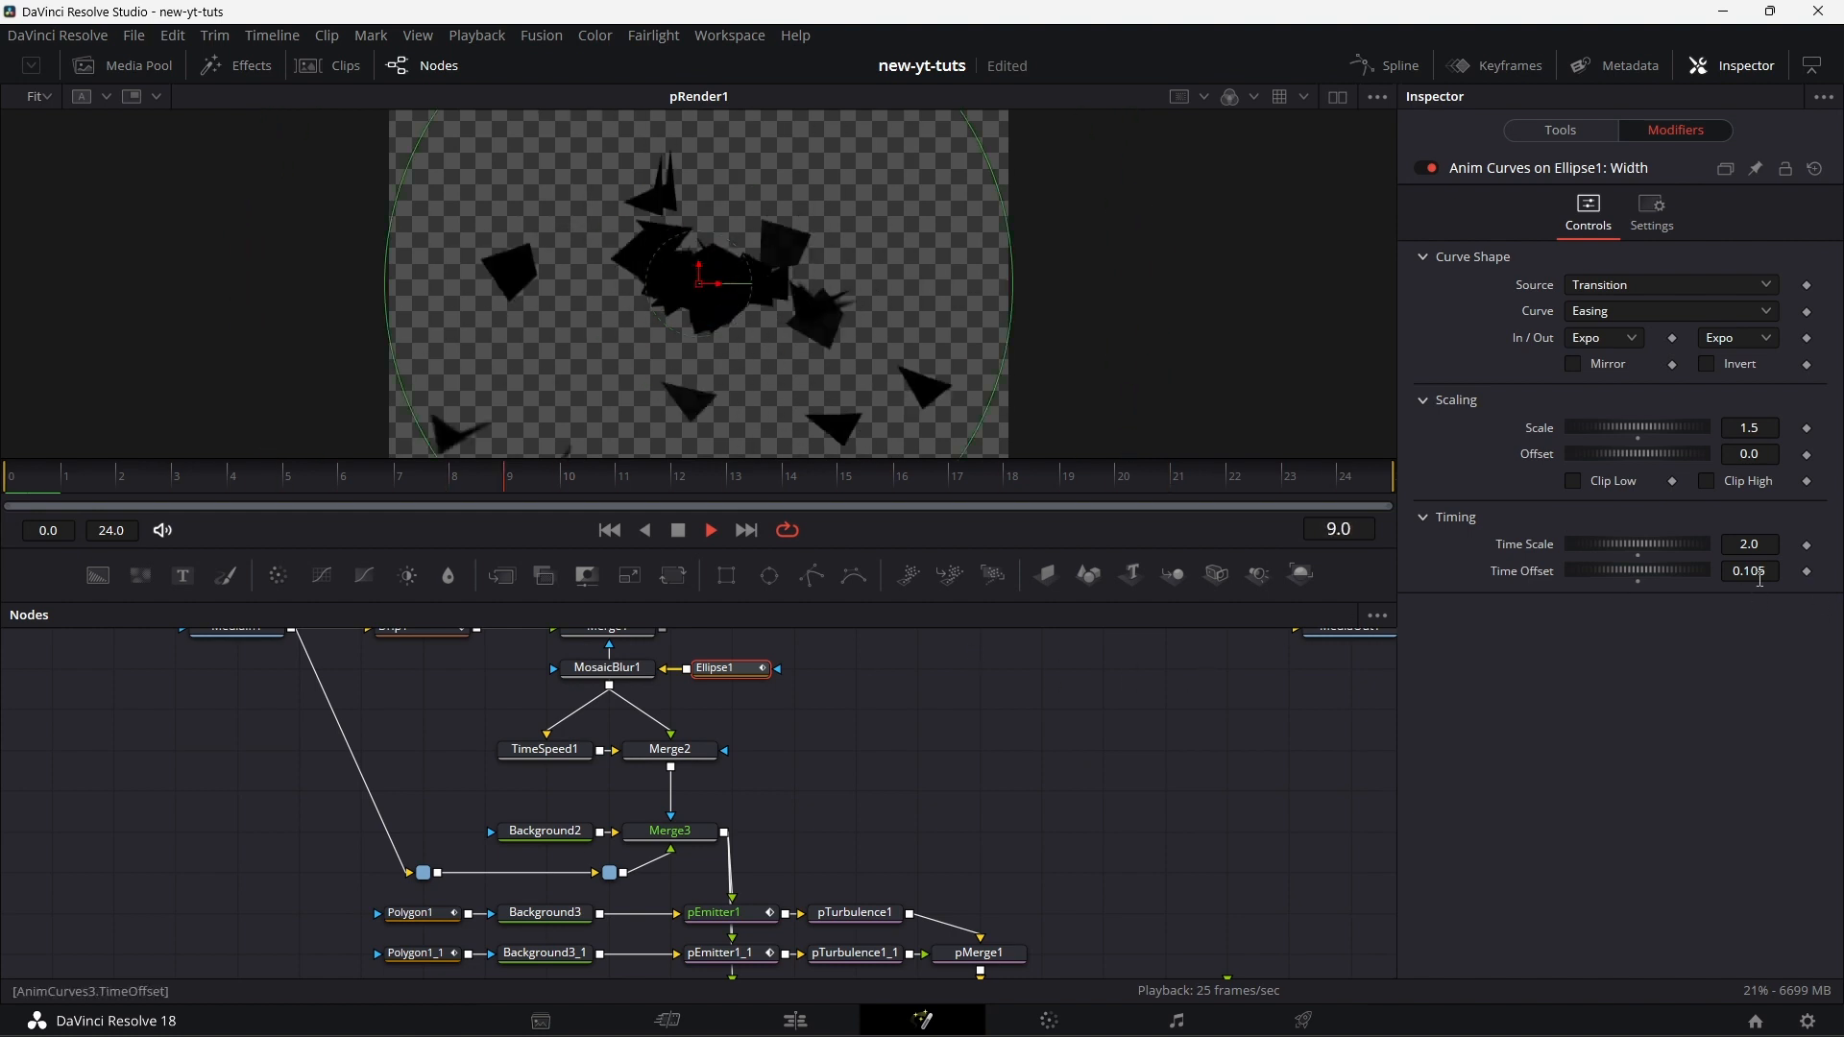
double_click(1537, 573)
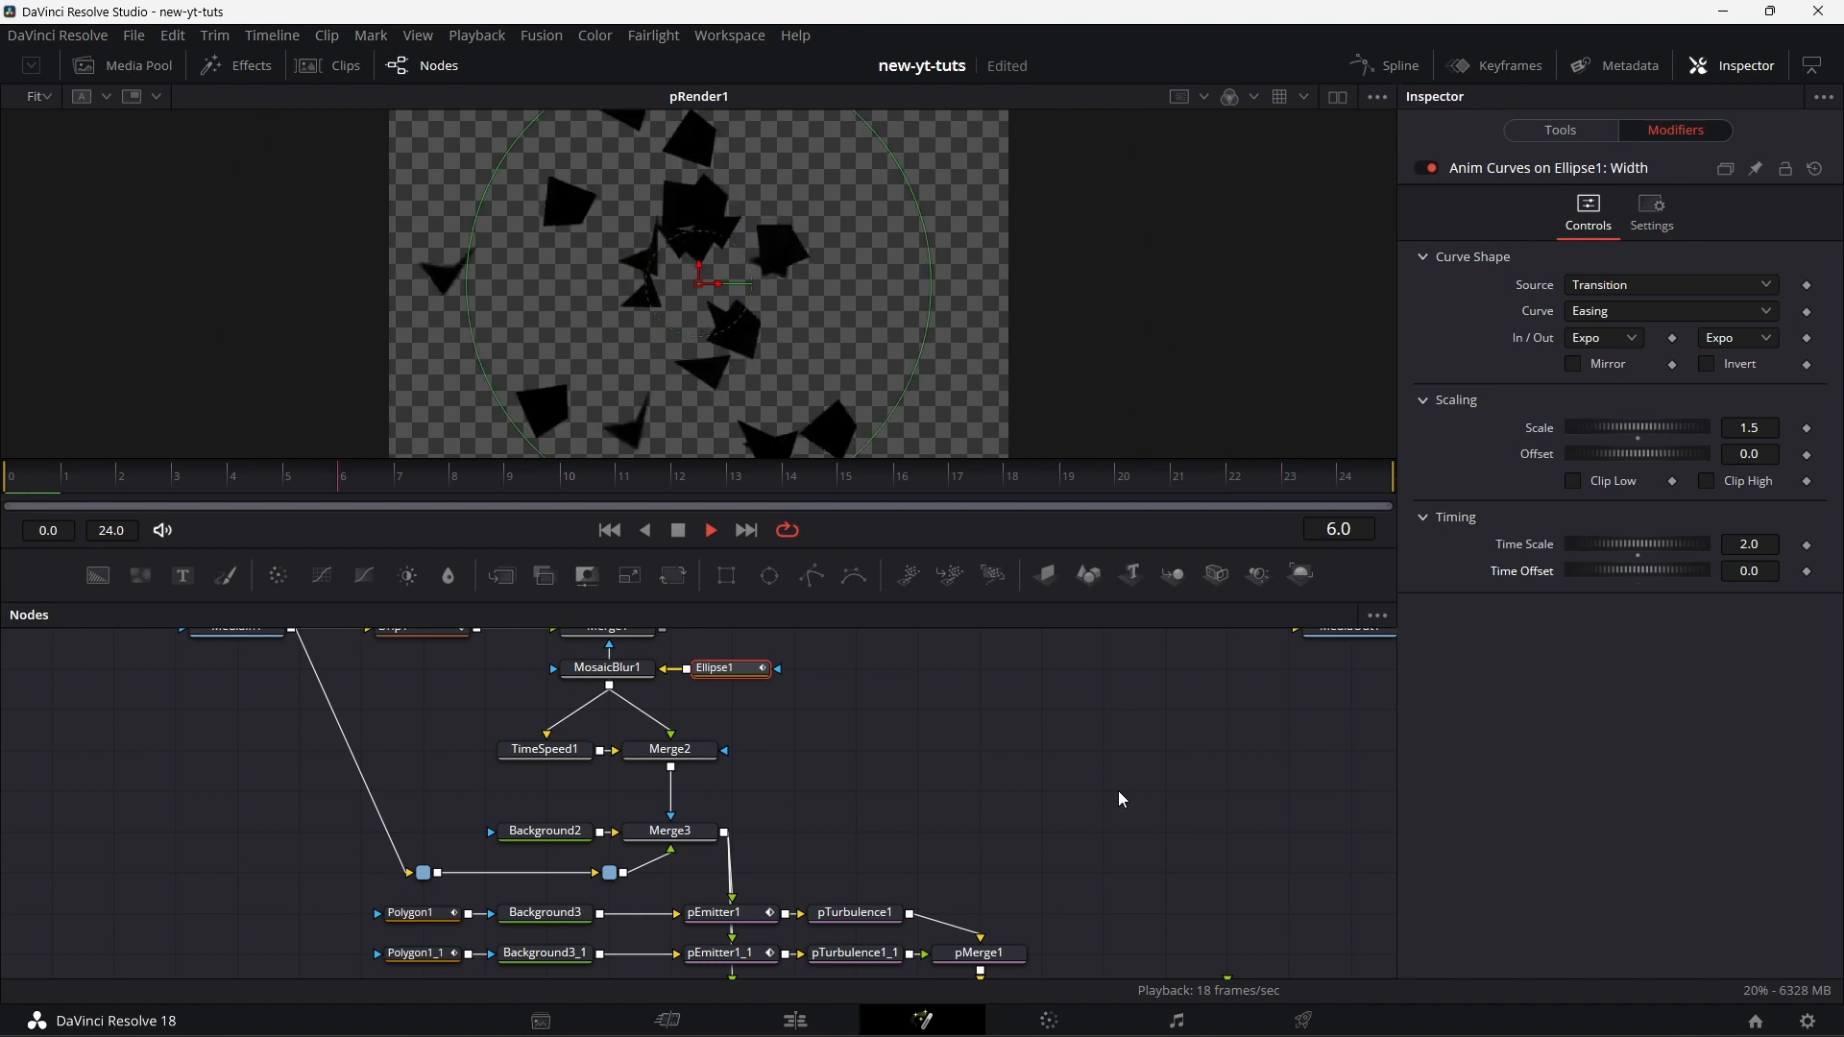
- Move pRender1 up into the main row between Merge1 and MediaOut1, and play back the shard particles
left_click(679, 534)
left_click_drag(1070, 809, 1042, 730)
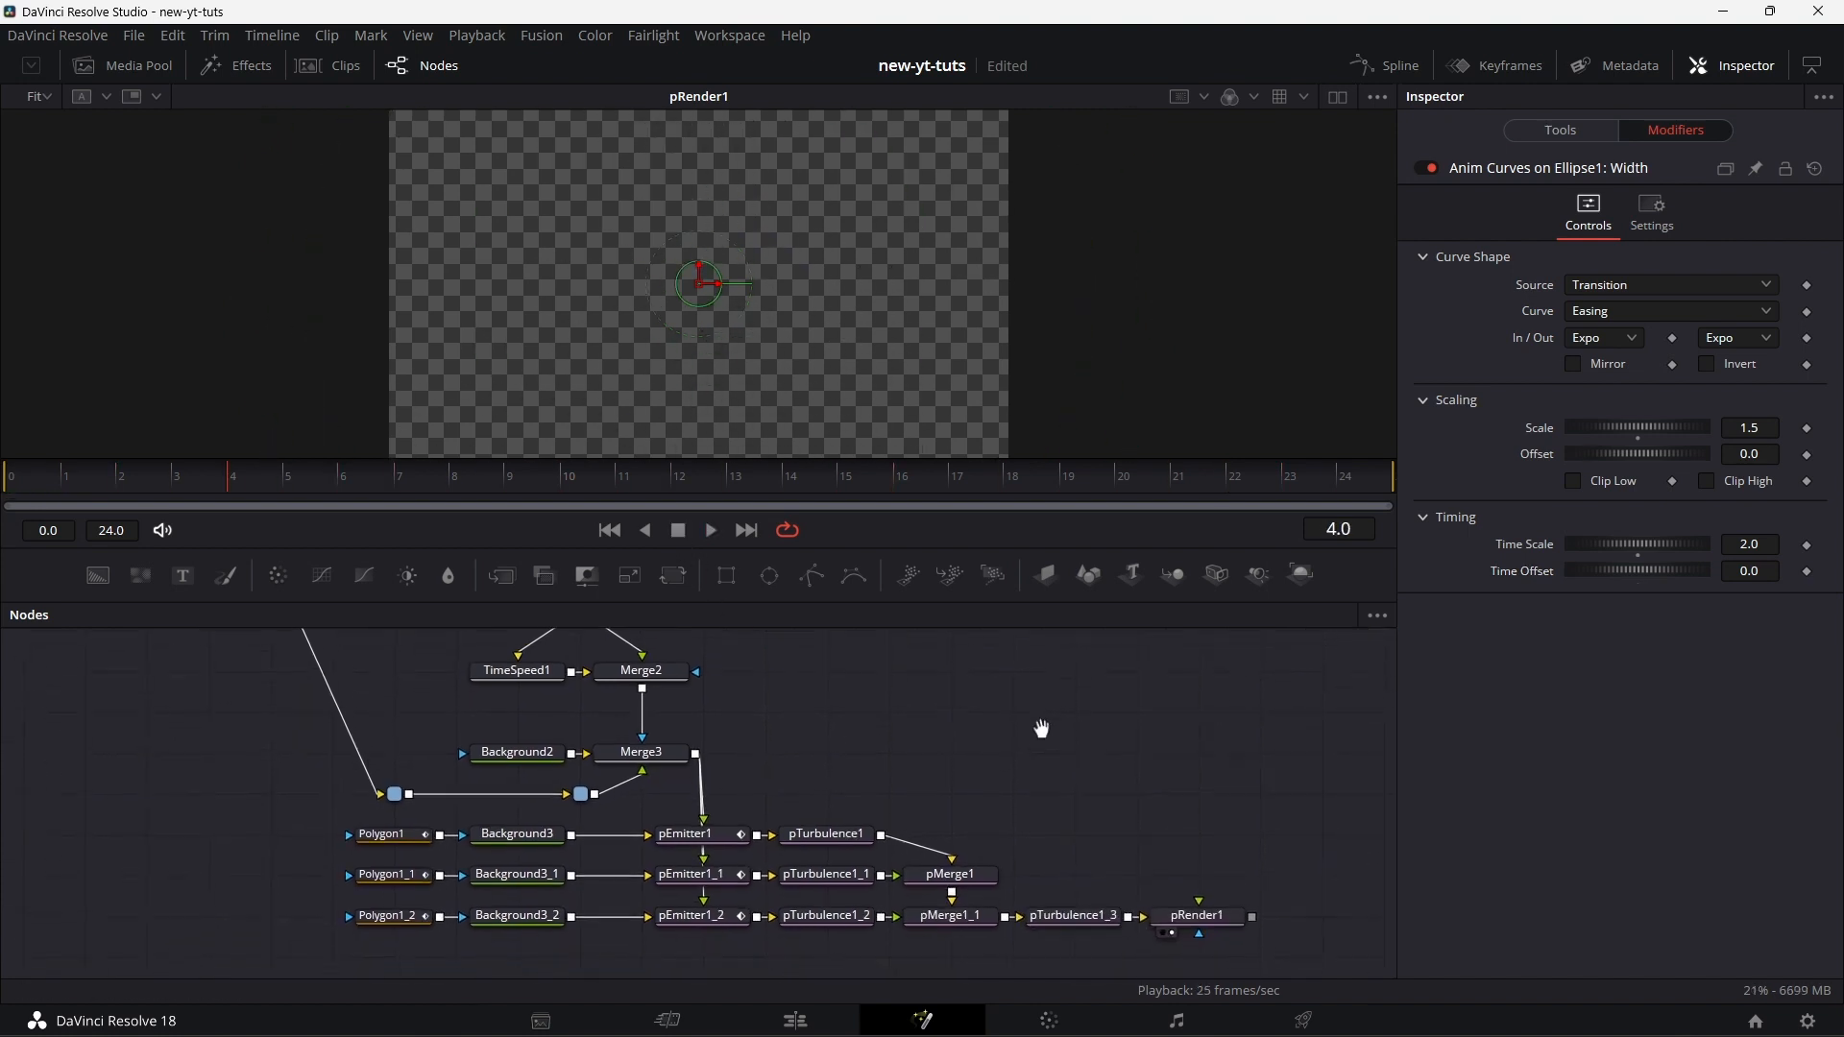
left_click_drag(1200, 827, 989, 716)
scroll(1104, 893, "up", 5)
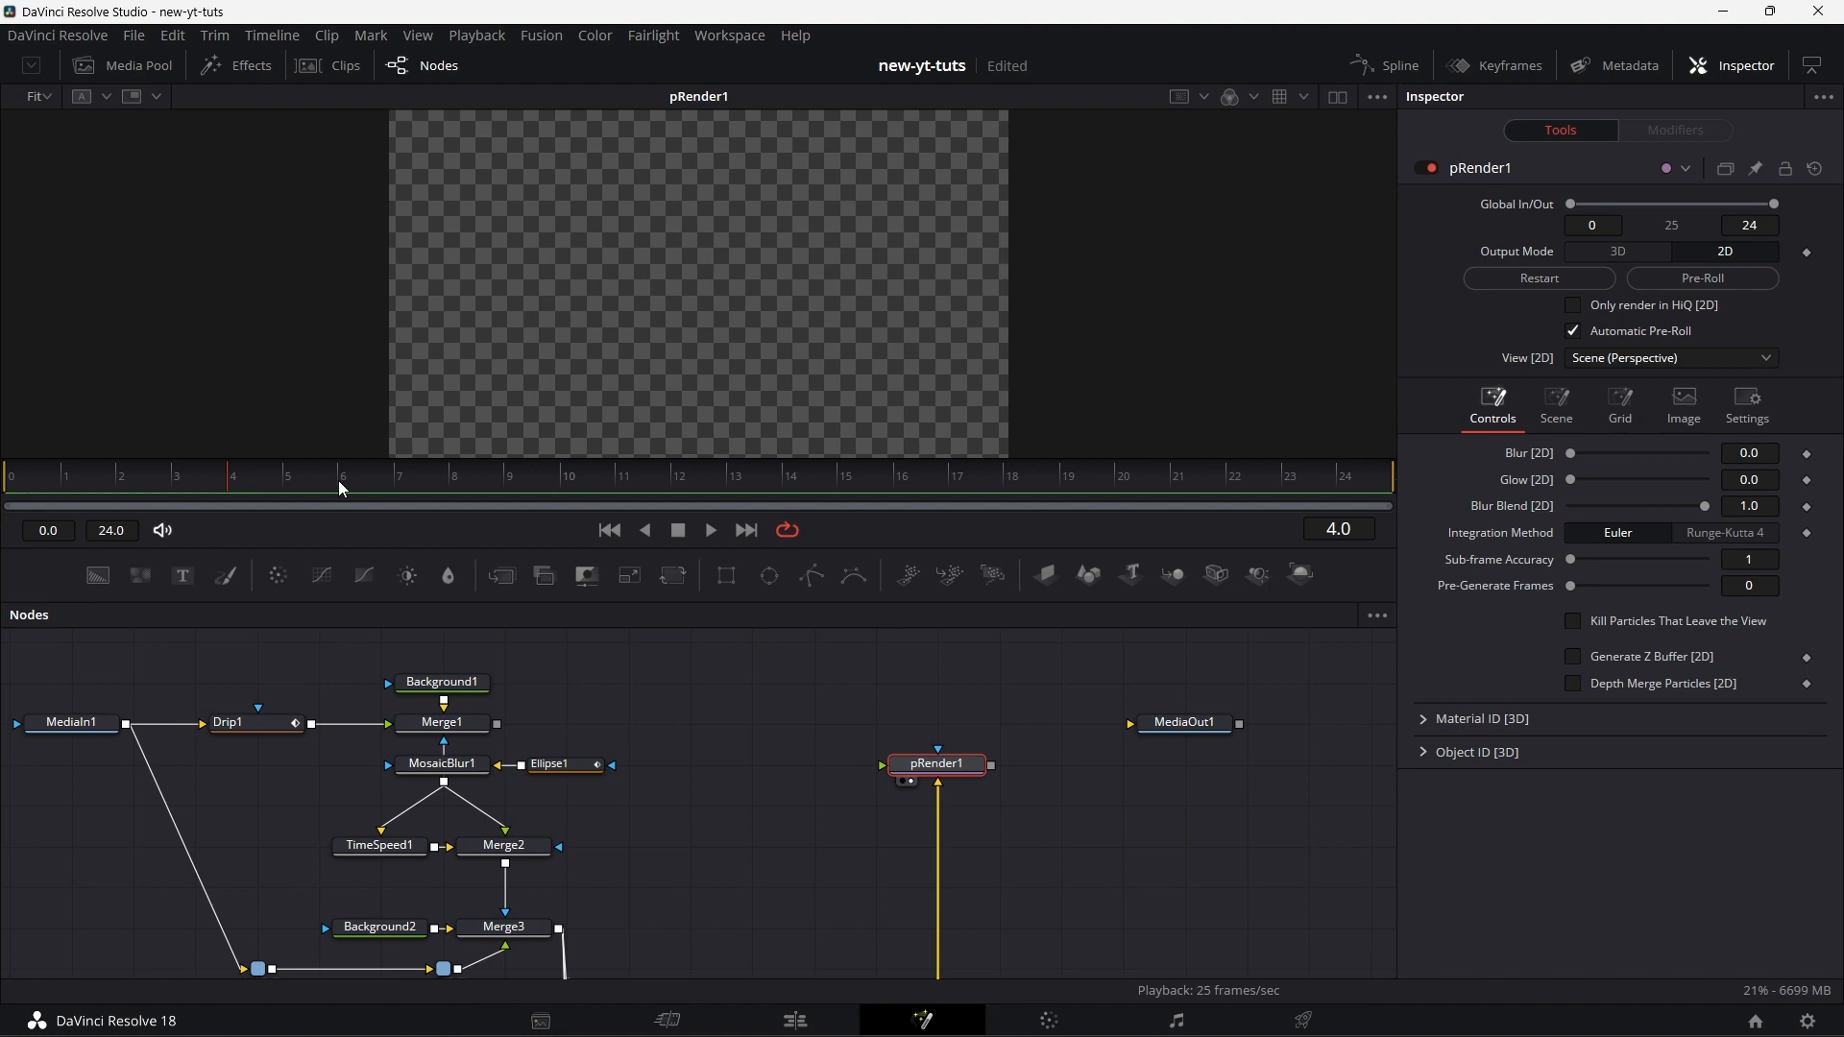
left_click(712, 531)
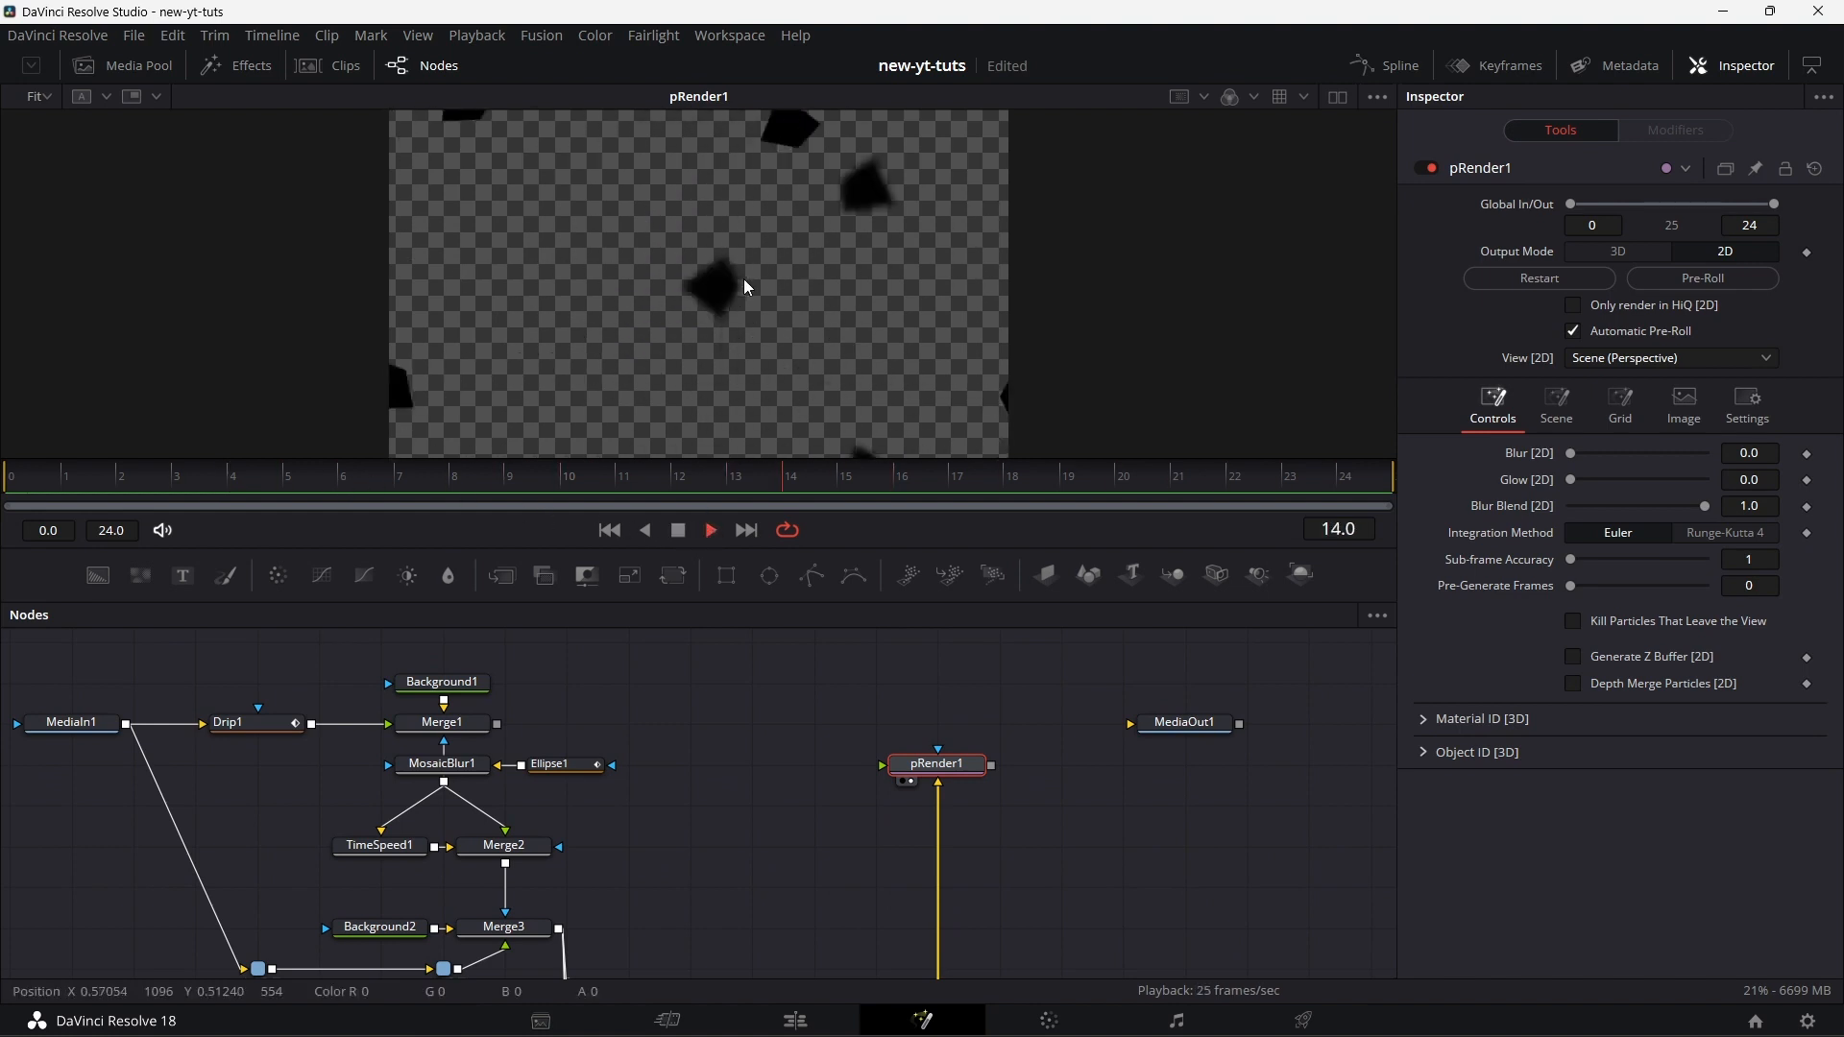
left_click(678, 531)
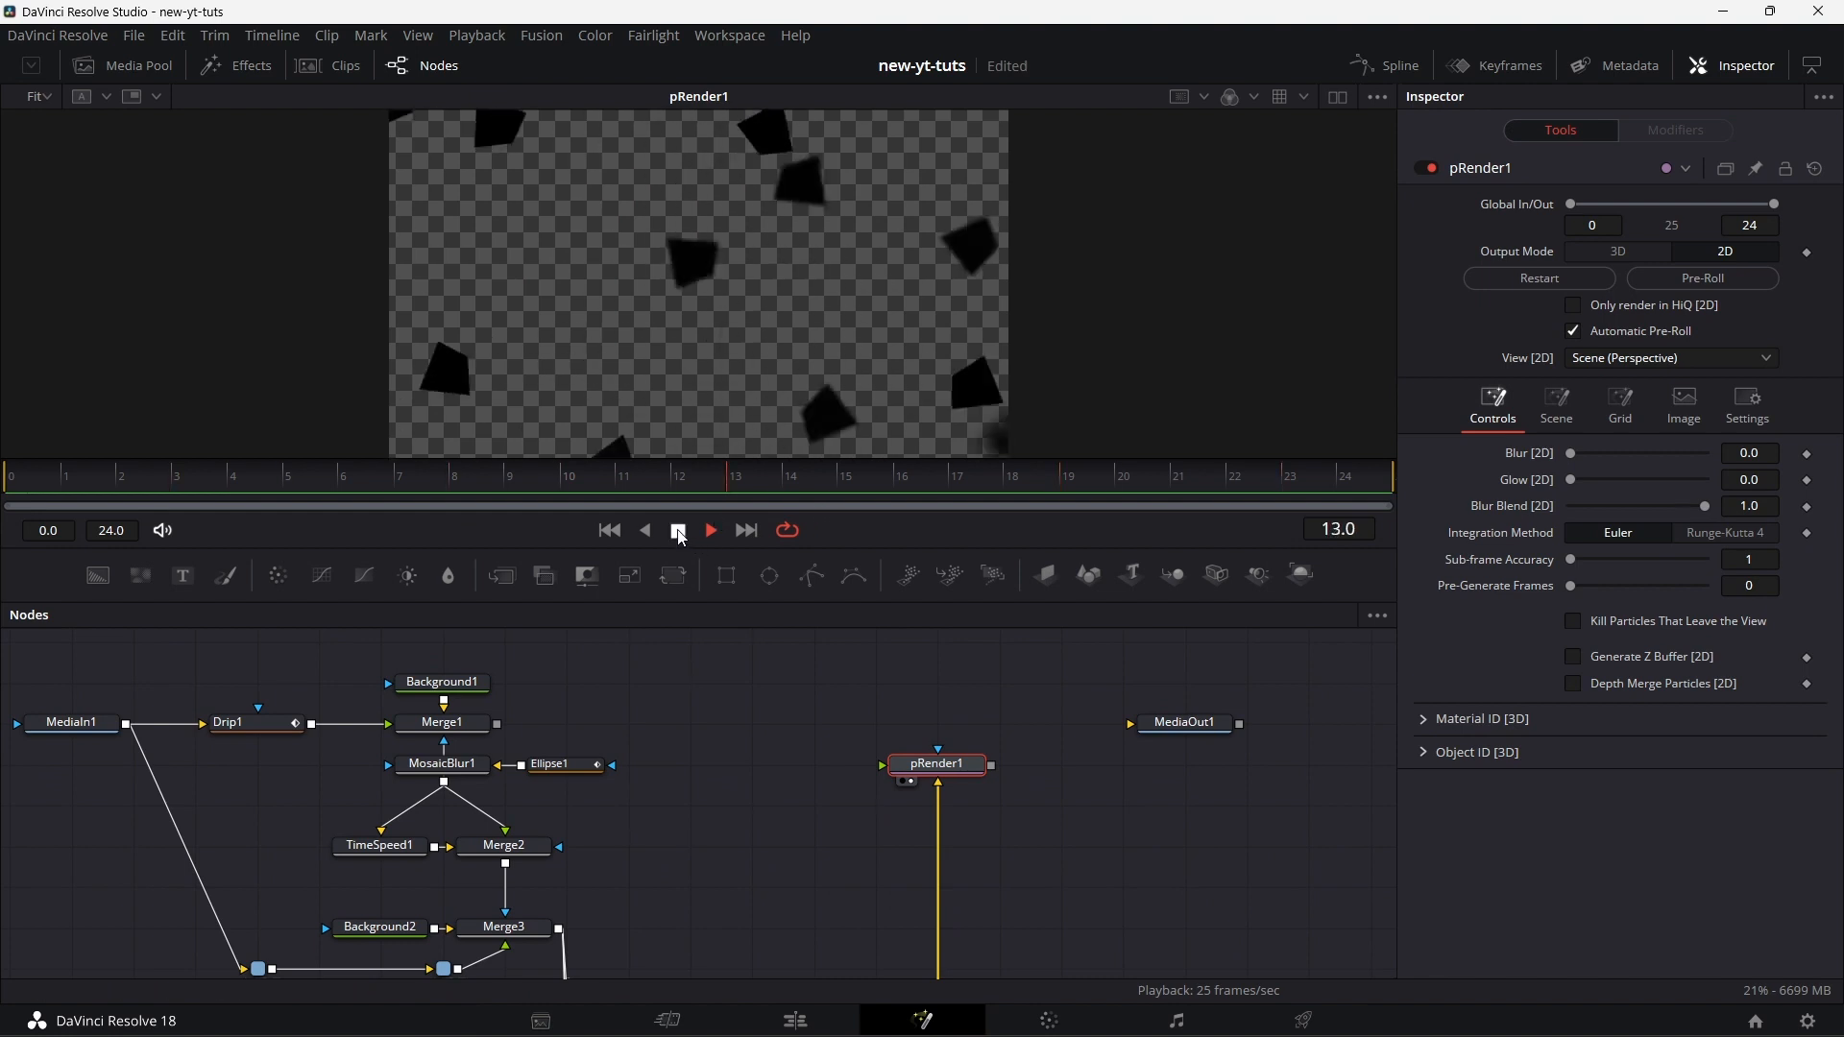
- Add a Merge node above pRender1, connect Merge1 as background and pRender1 as foreground, and play back the composite
left_click_drag(951, 766, 963, 876)
scroll(1098, 836, "up", 2)
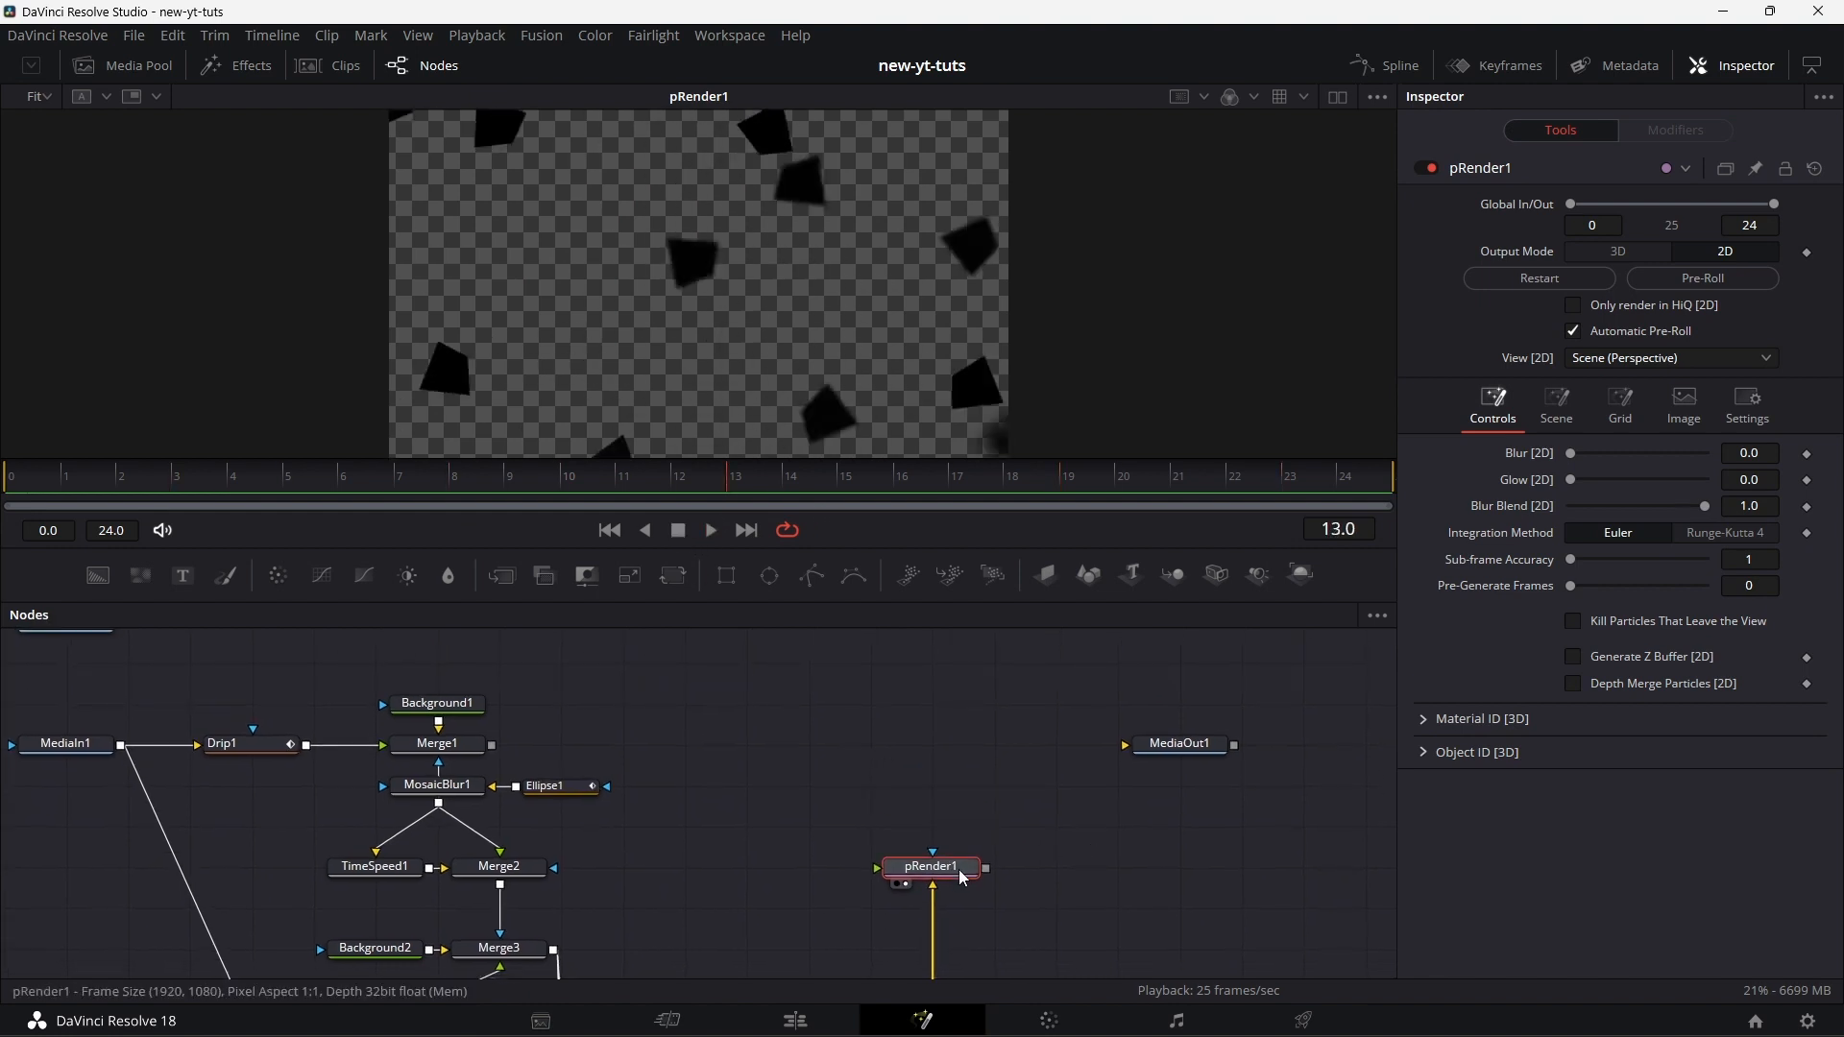
scroll(1056, 860, "up", 2)
left_click_drag(502, 575, 937, 752)
left_click_drag(490, 769, 878, 768)
left_click_drag(928, 879, 936, 758)
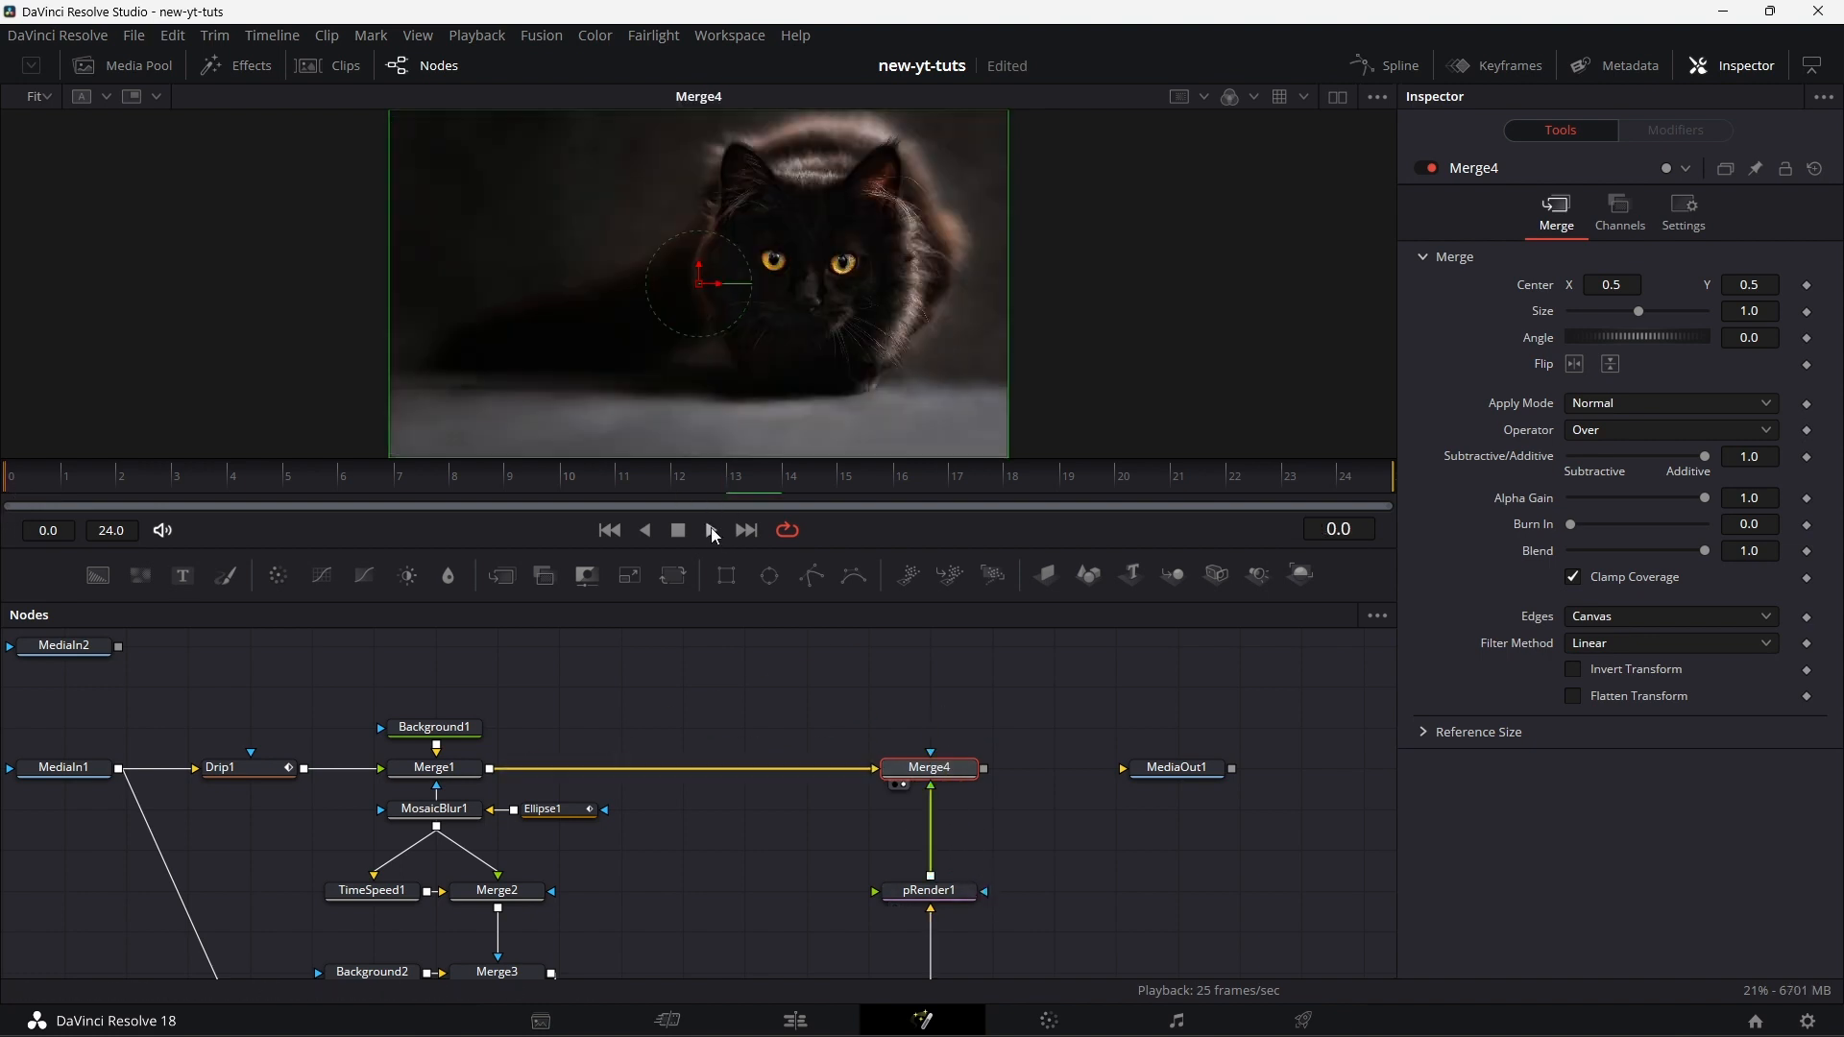
left_click(712, 529)
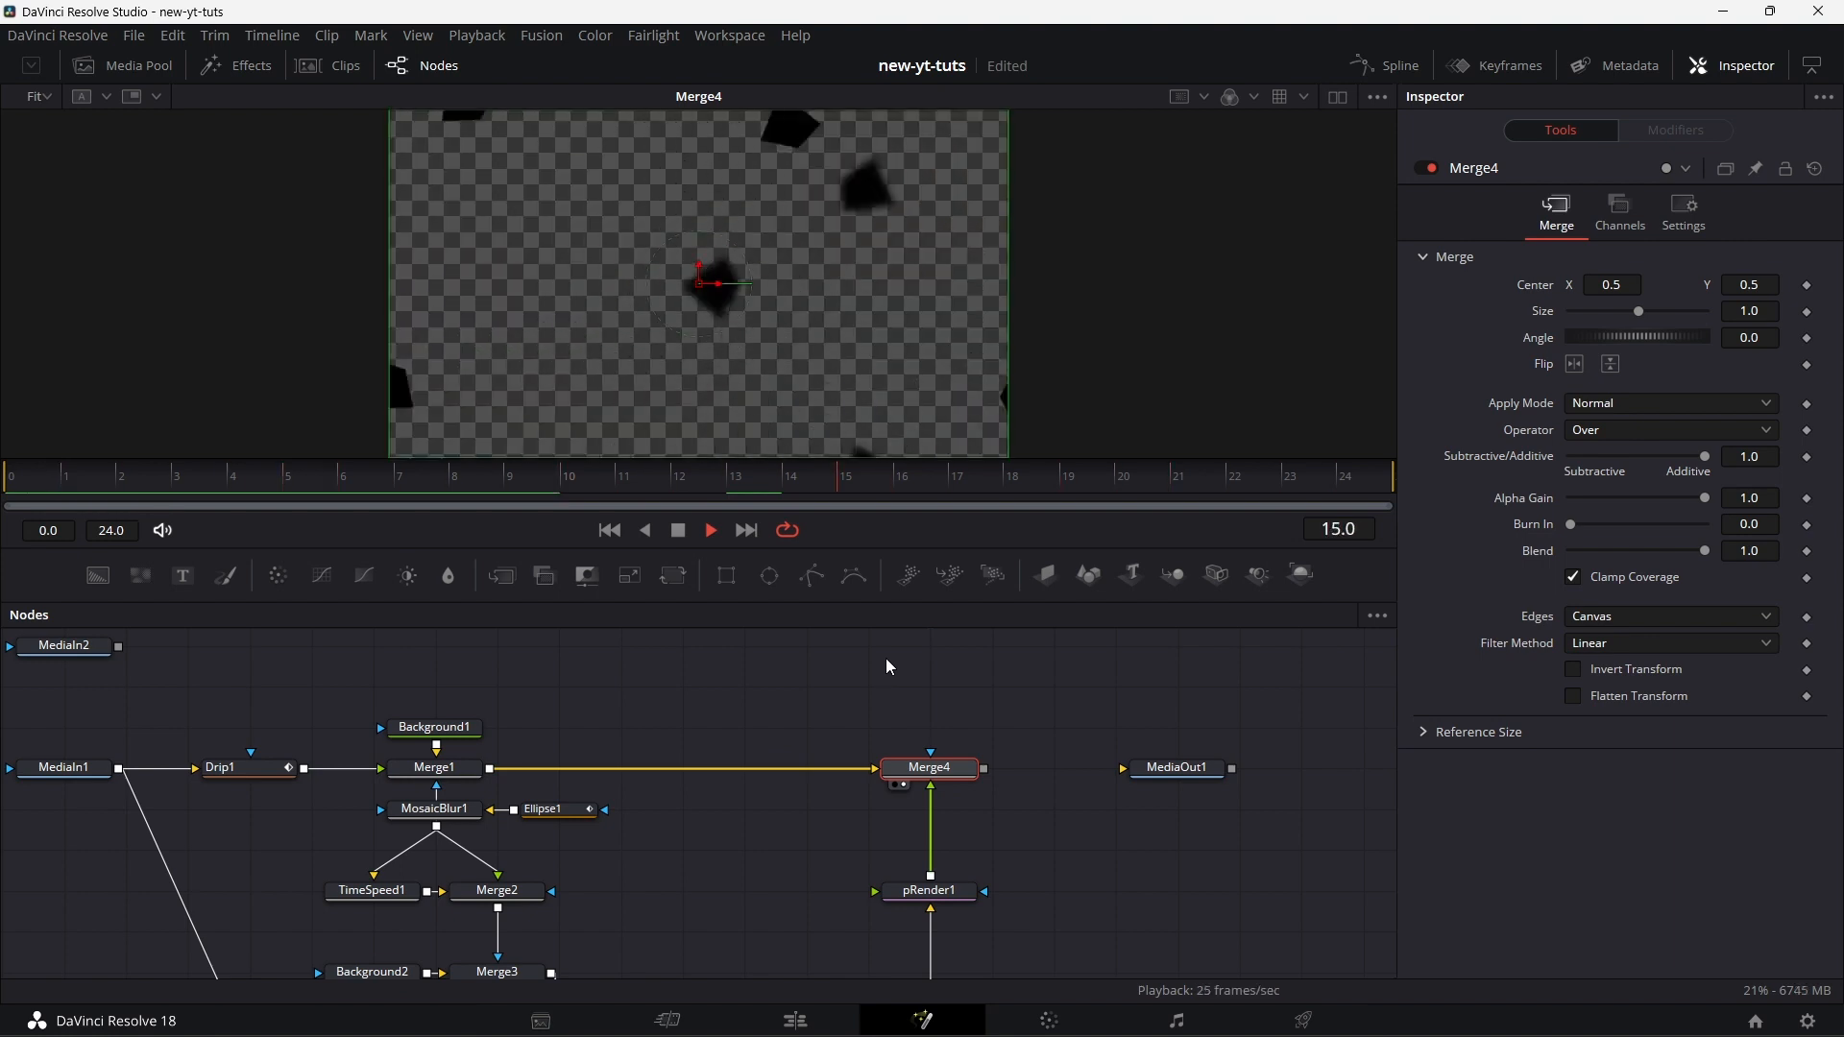
left_click(678, 530)
- Add a Displace node after MediaIn2 and place it in the same row above Background1
left_click_drag(1040, 726, 1062, 842)
left_click(84, 725)
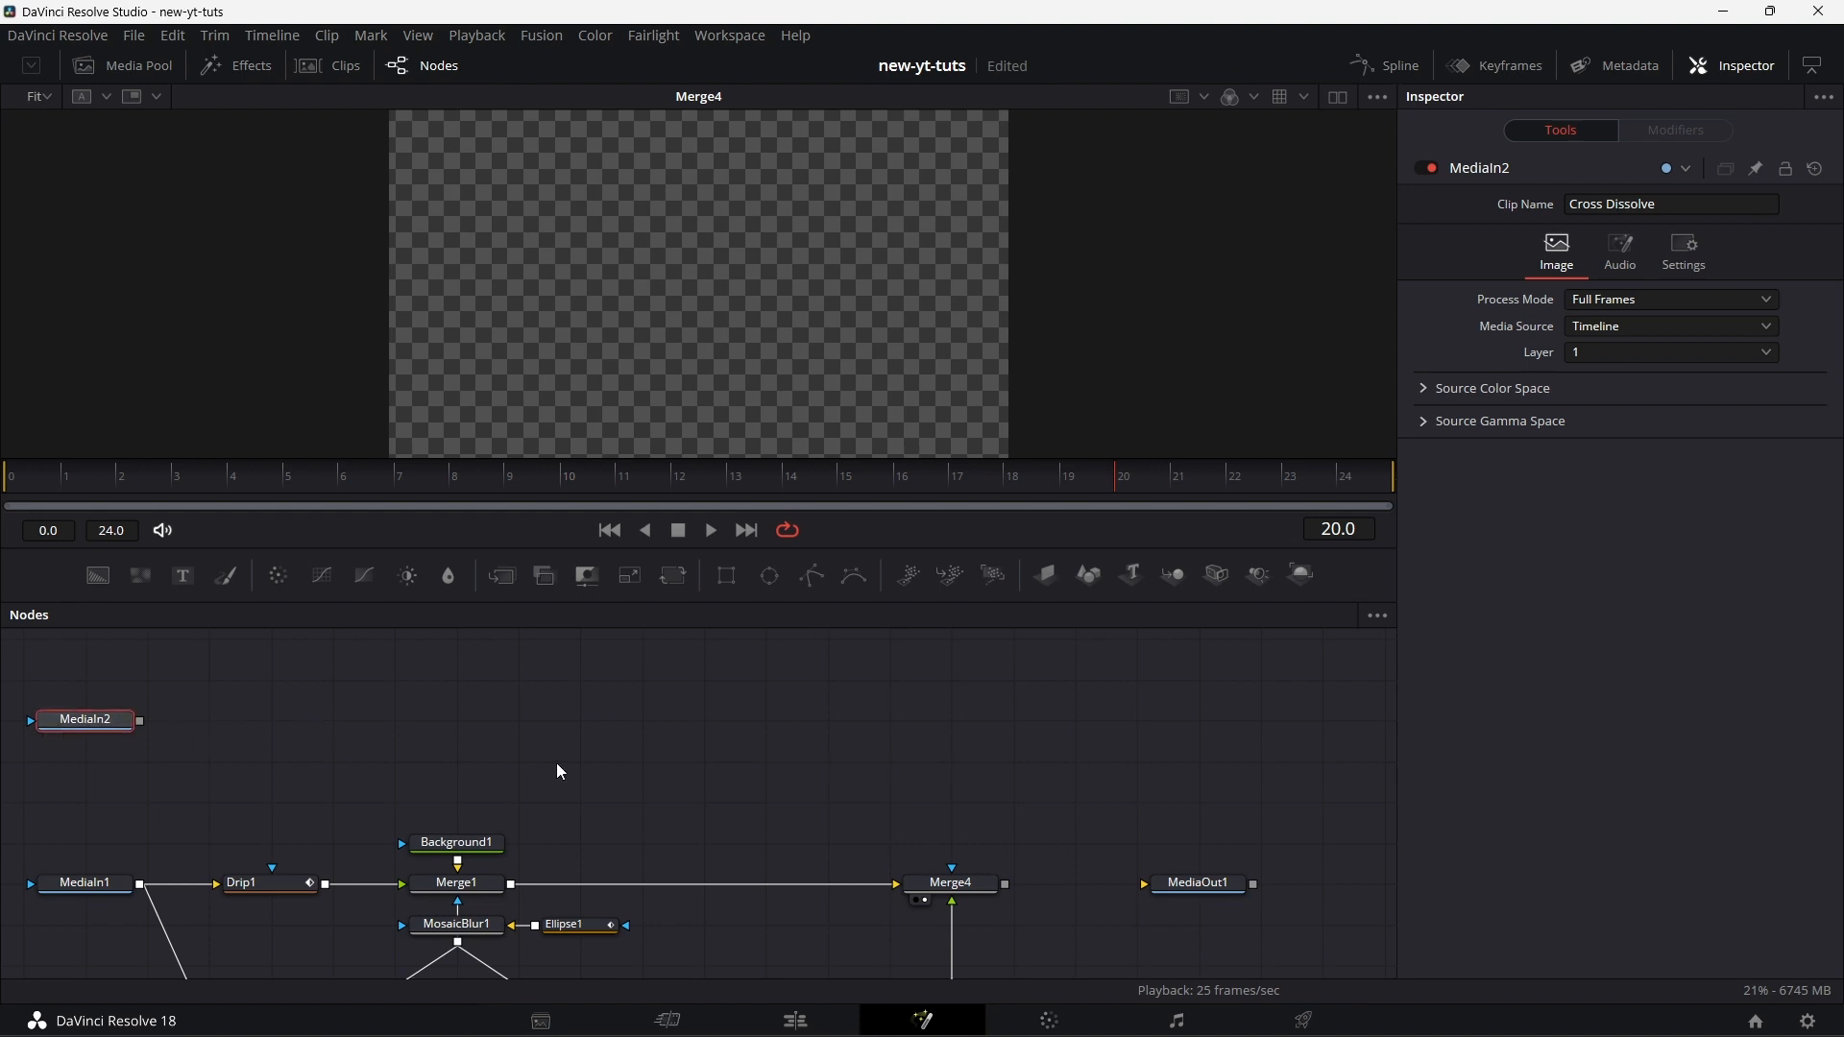
key("ctrl+space")
type("dipl")
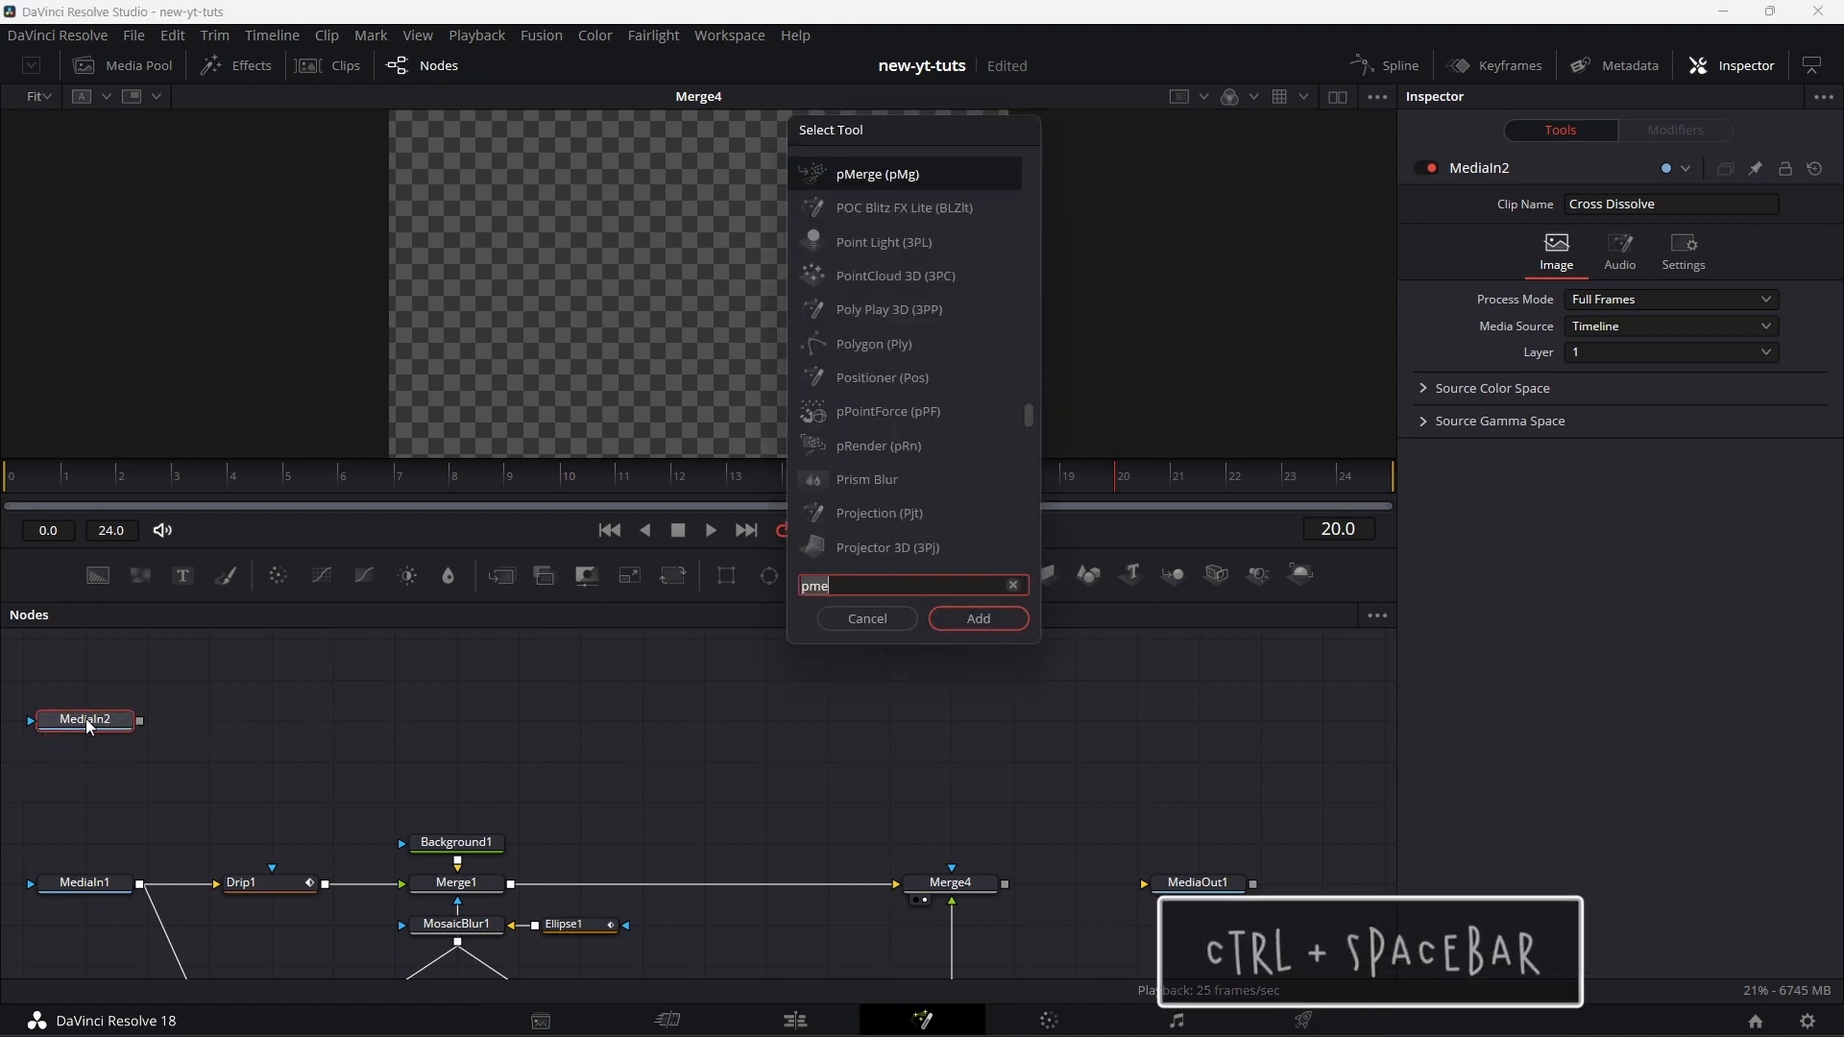
key("BackSpace")
key("BackSpace")
key("BackSpace")
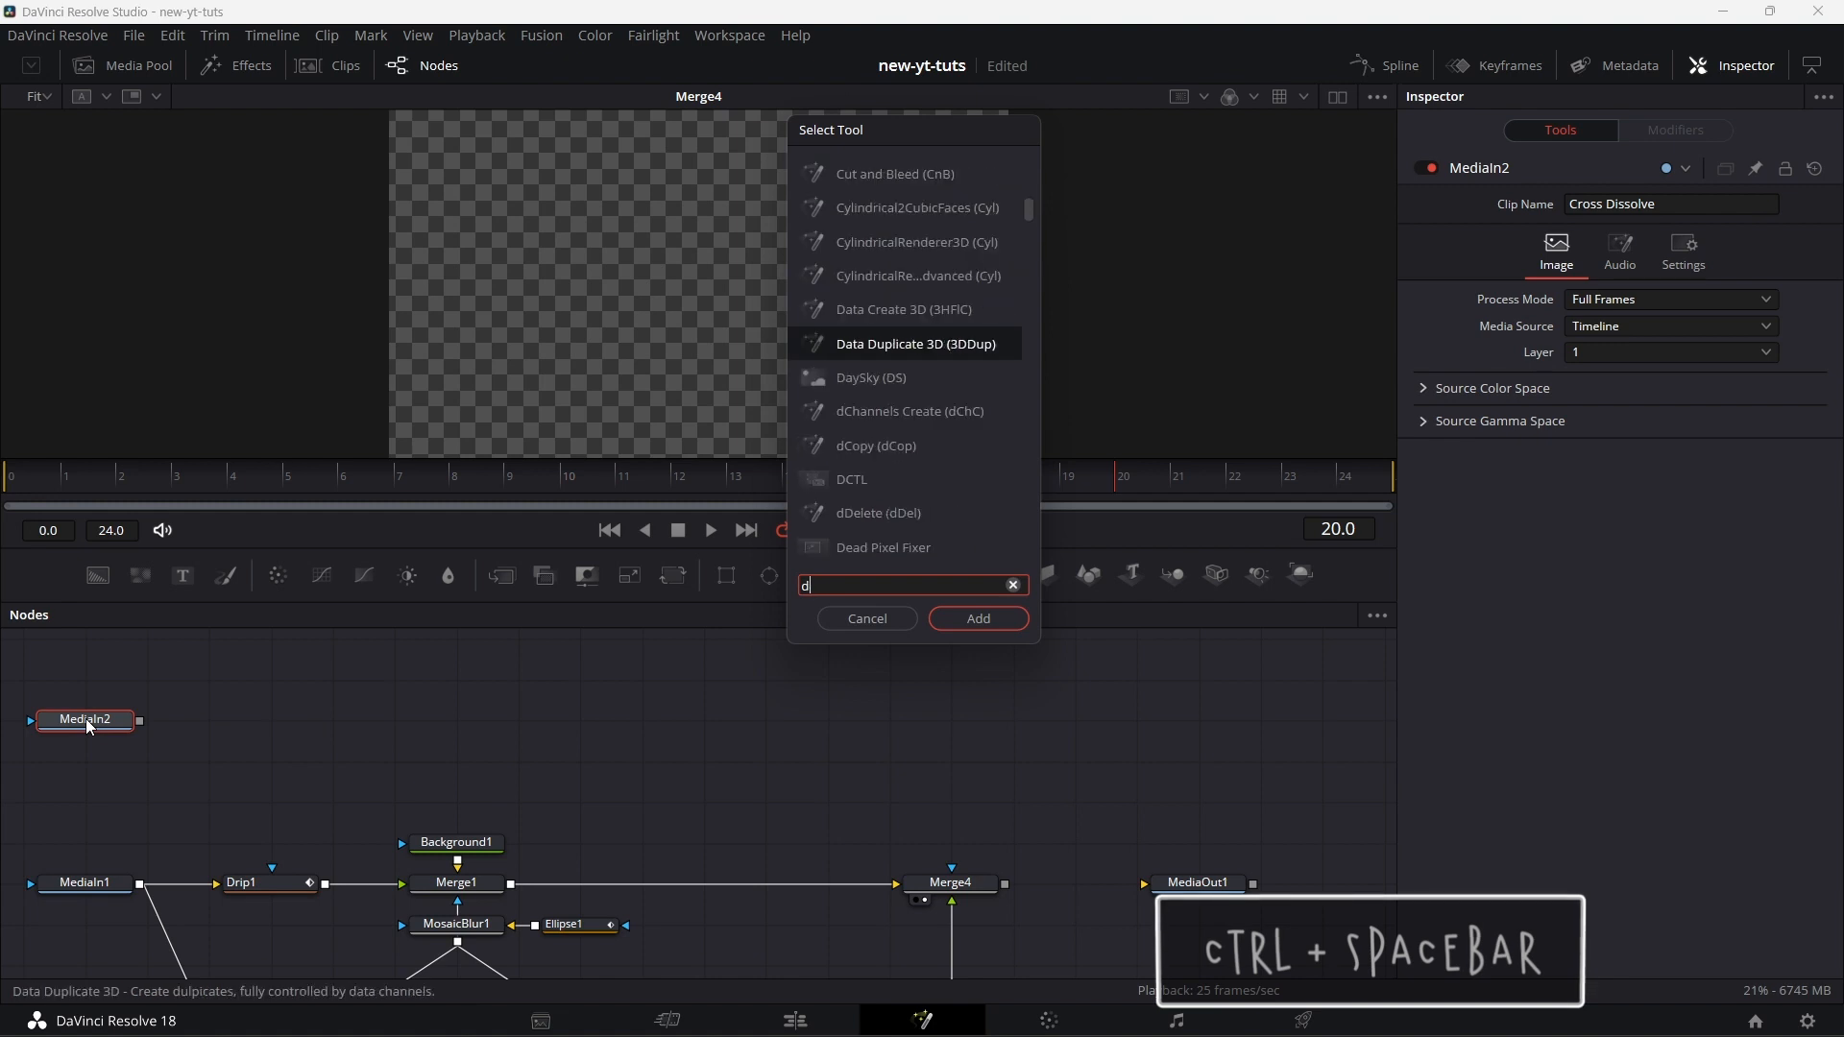
type("ispl")
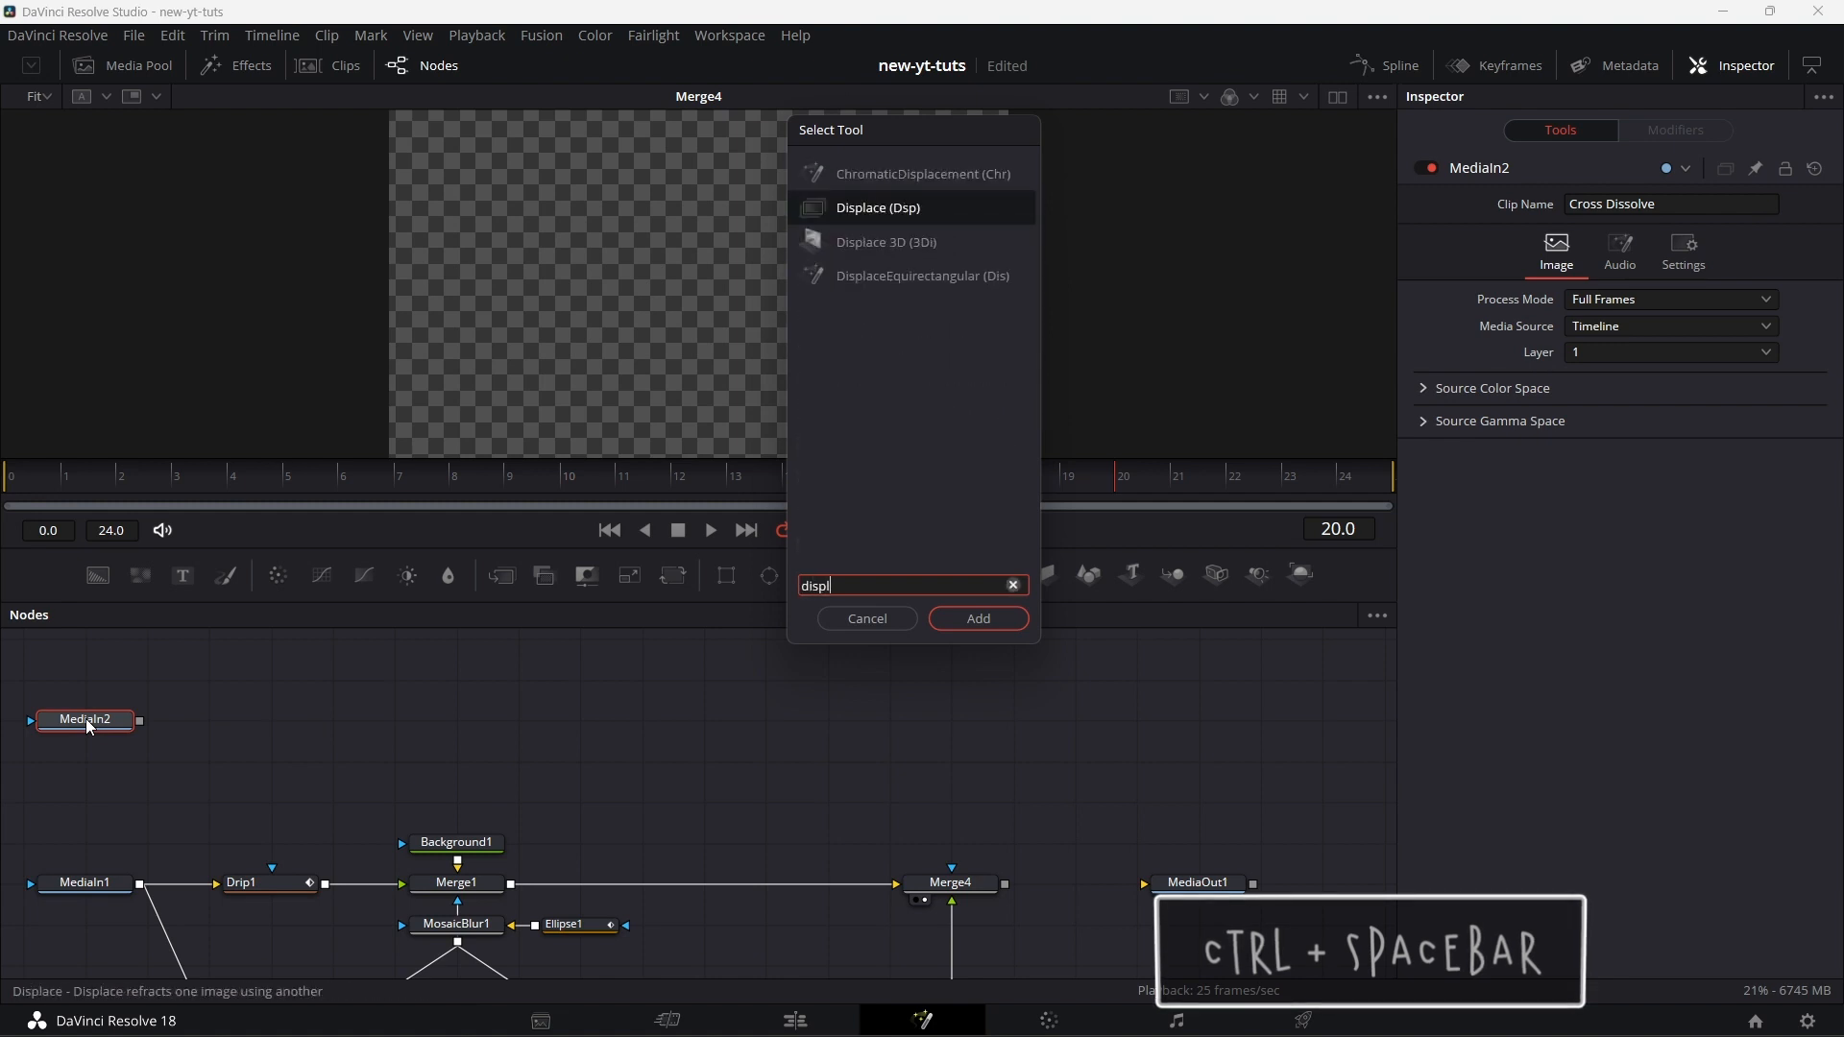
key("Return")
left_click_drag(198, 708, 482, 723)
- Copy the Ellipse1 mask and paste the duplicate near Displace1
left_click_drag(620, 761, 649, 640)
left_click(613, 810)
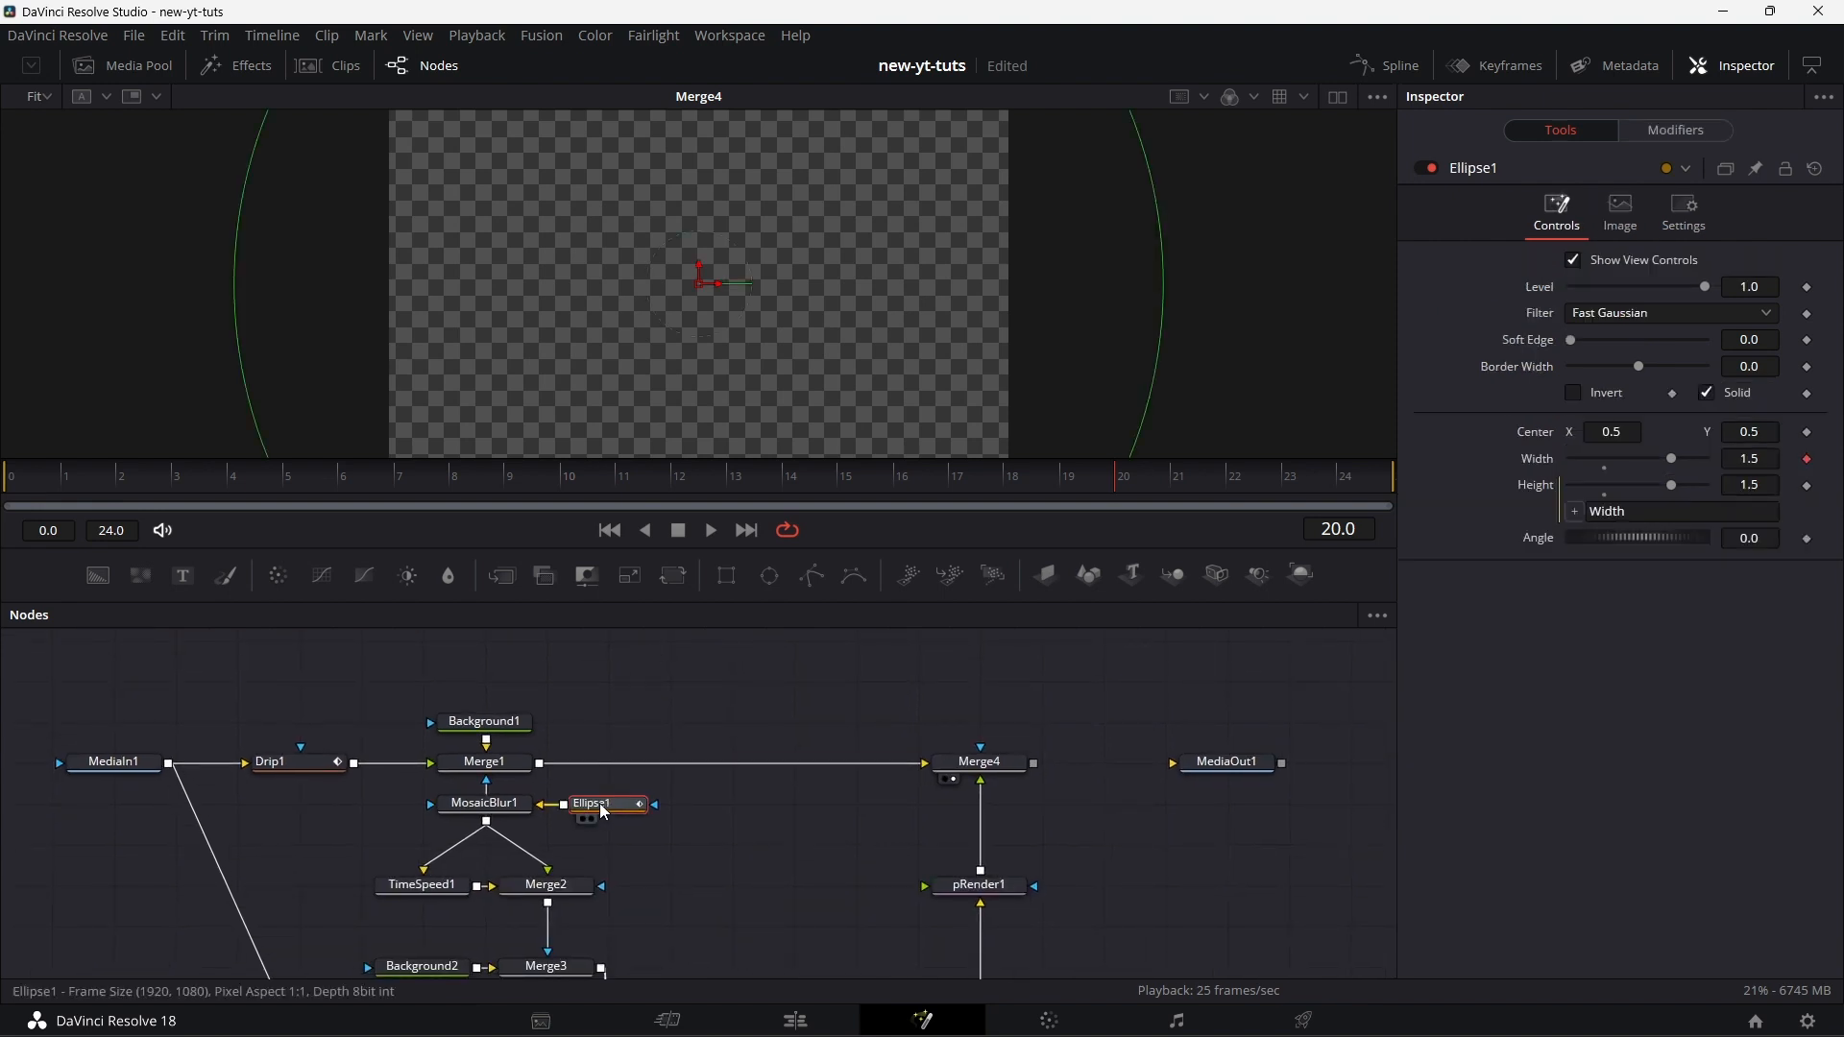
right_click(615, 803)
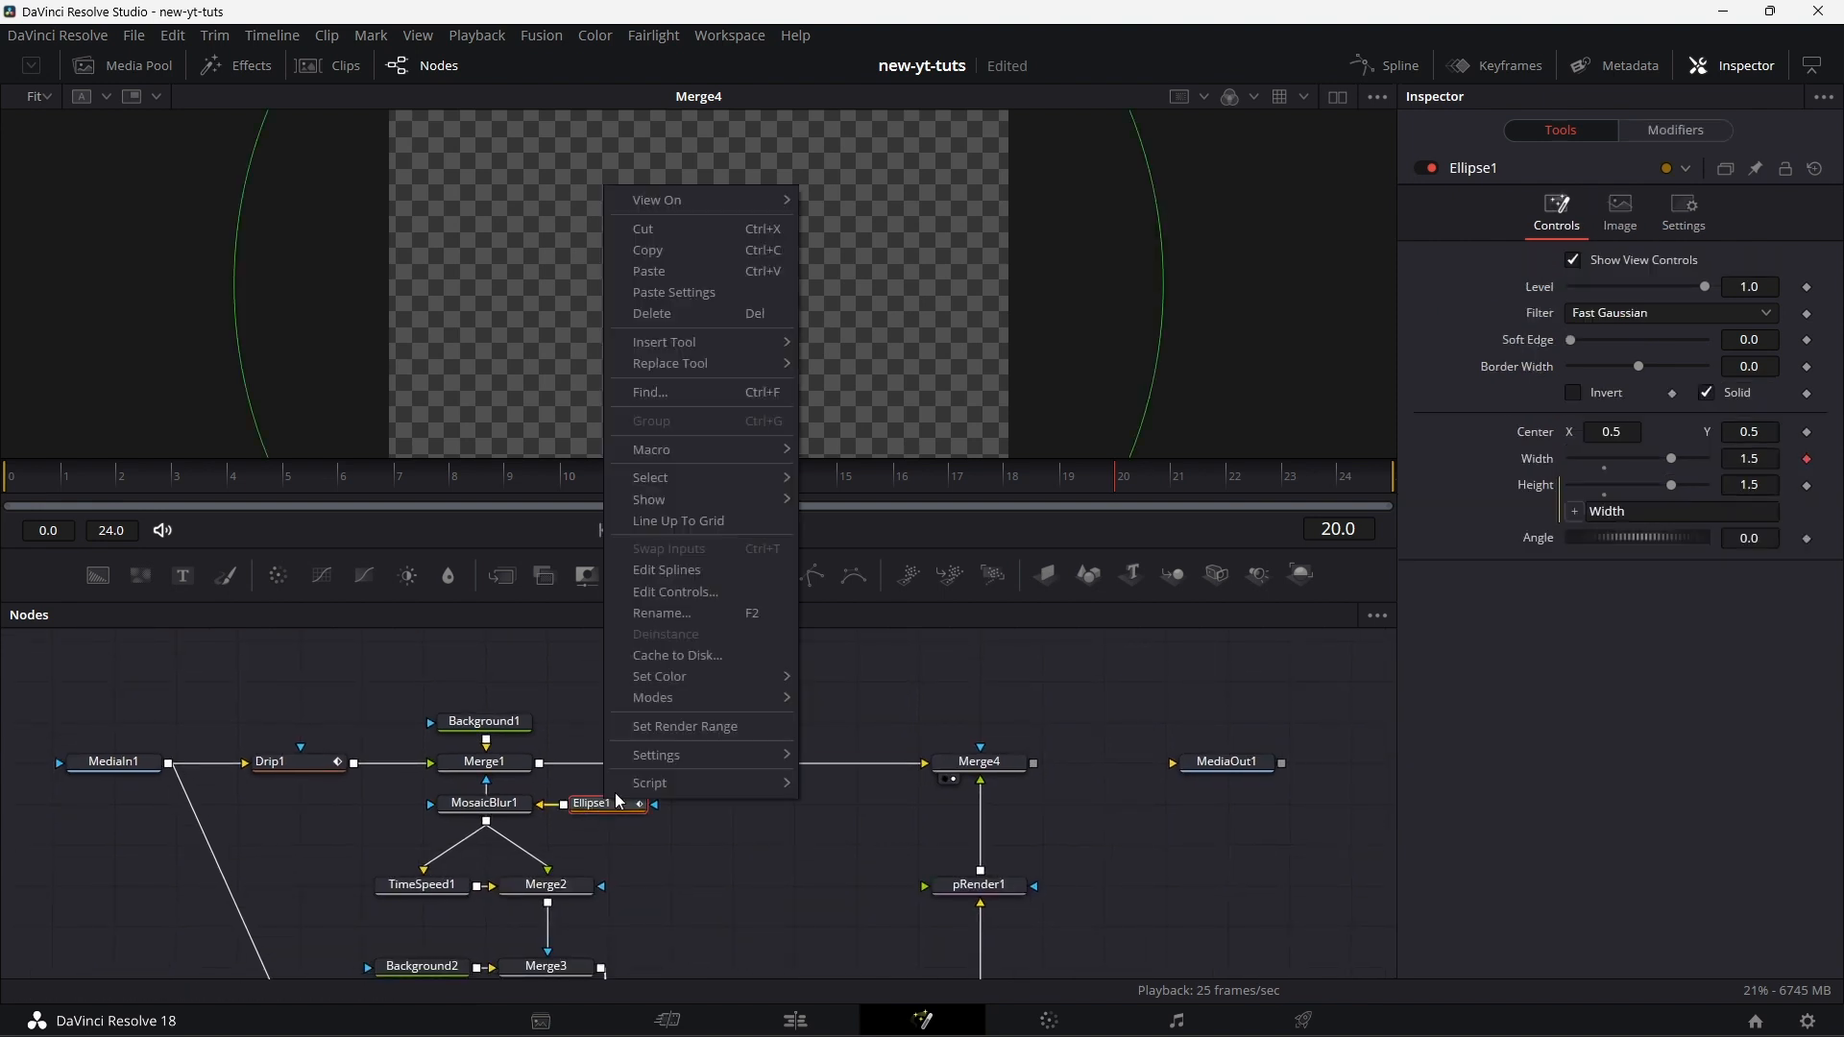
left_click(719, 250)
right_click(592, 655)
left_click(659, 987)
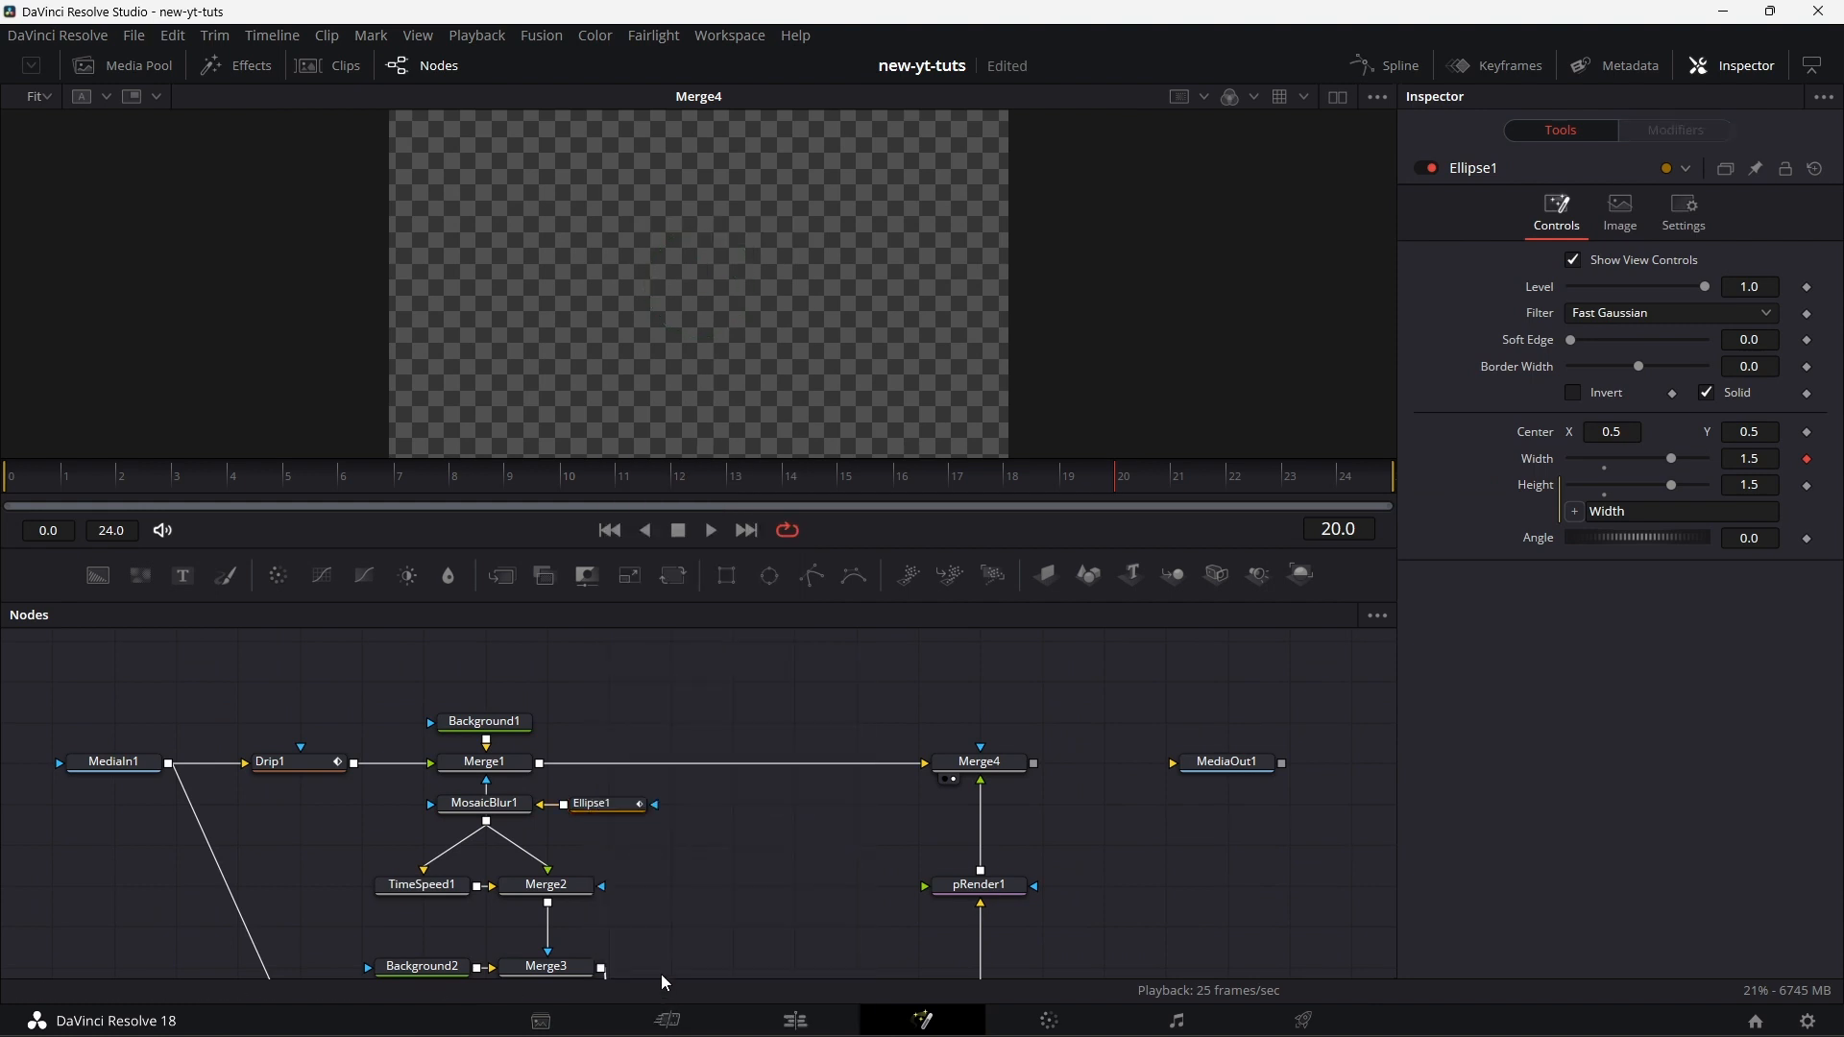
- Duplicate TimeSpeed1 and Merge2 together and place the copies between Displace1 and Background1
left_click_drag(756, 909, 769, 868)
left_click_drag(331, 852, 583, 886)
right_click(584, 883)
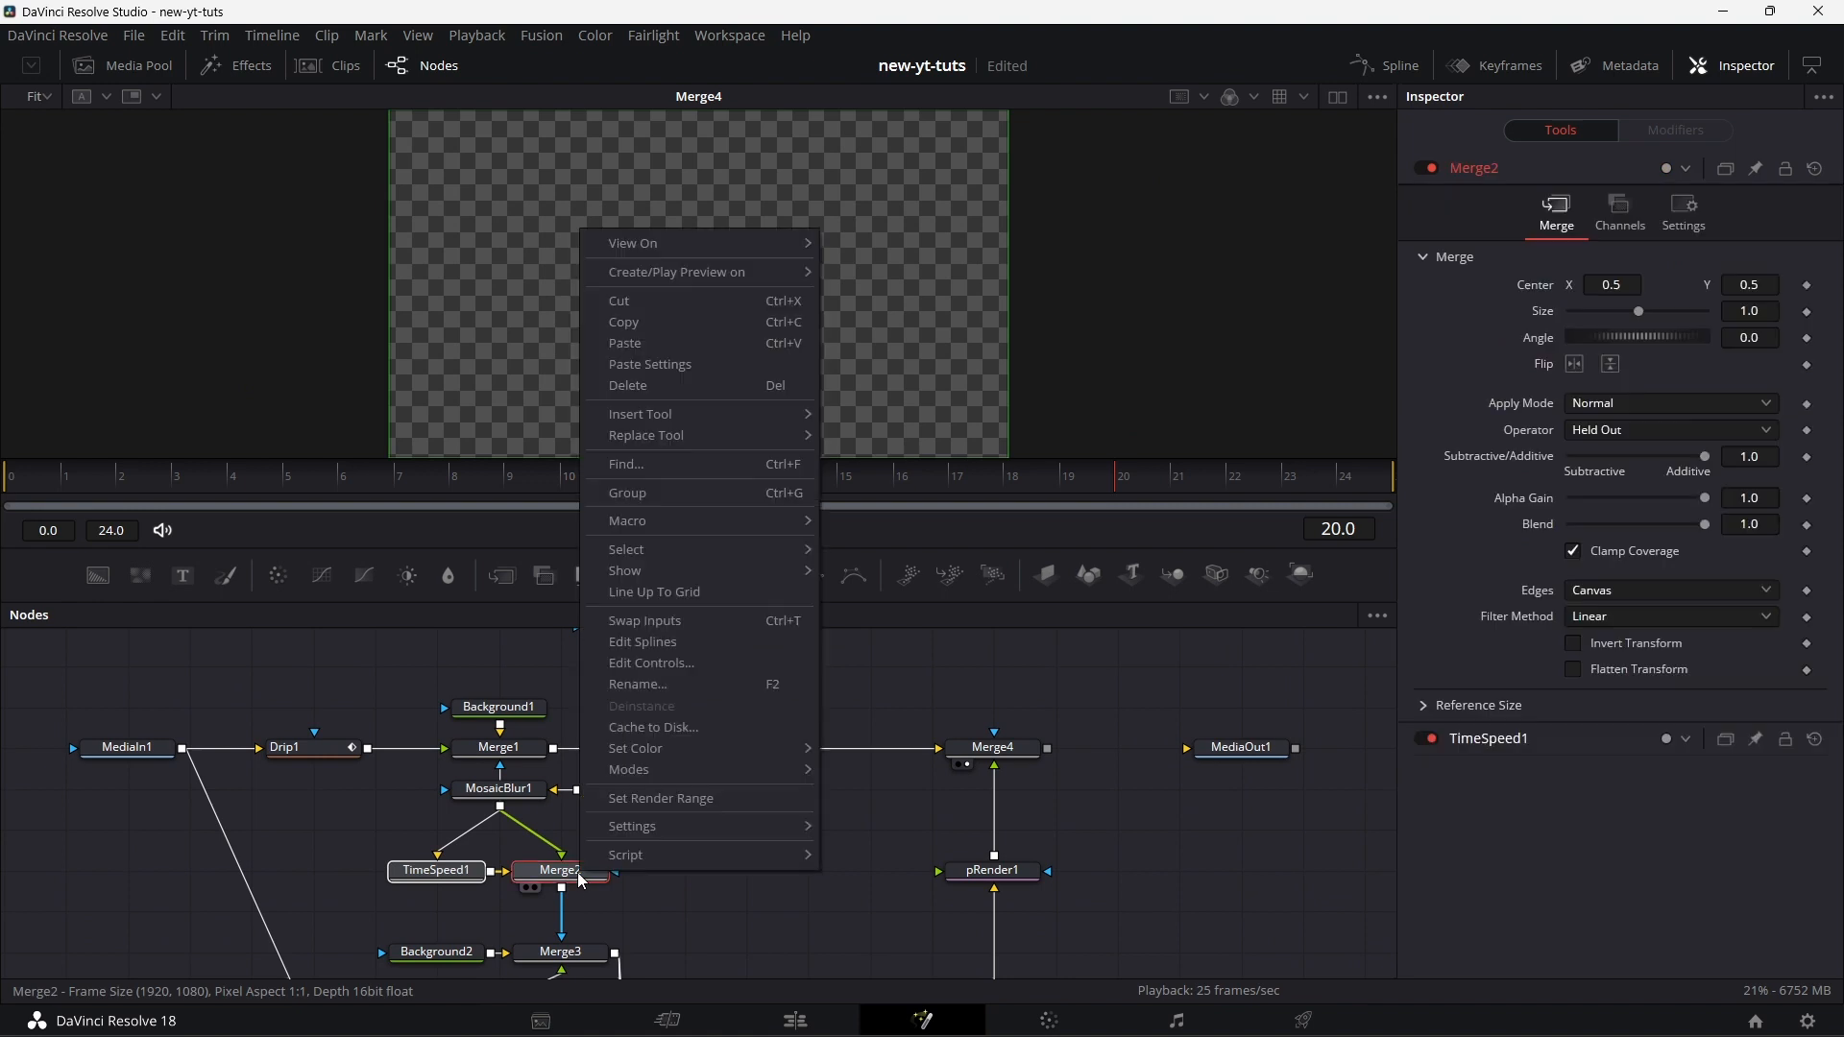
left_click(674, 325)
left_click_drag(697, 698, 743, 822)
right_click(509, 776)
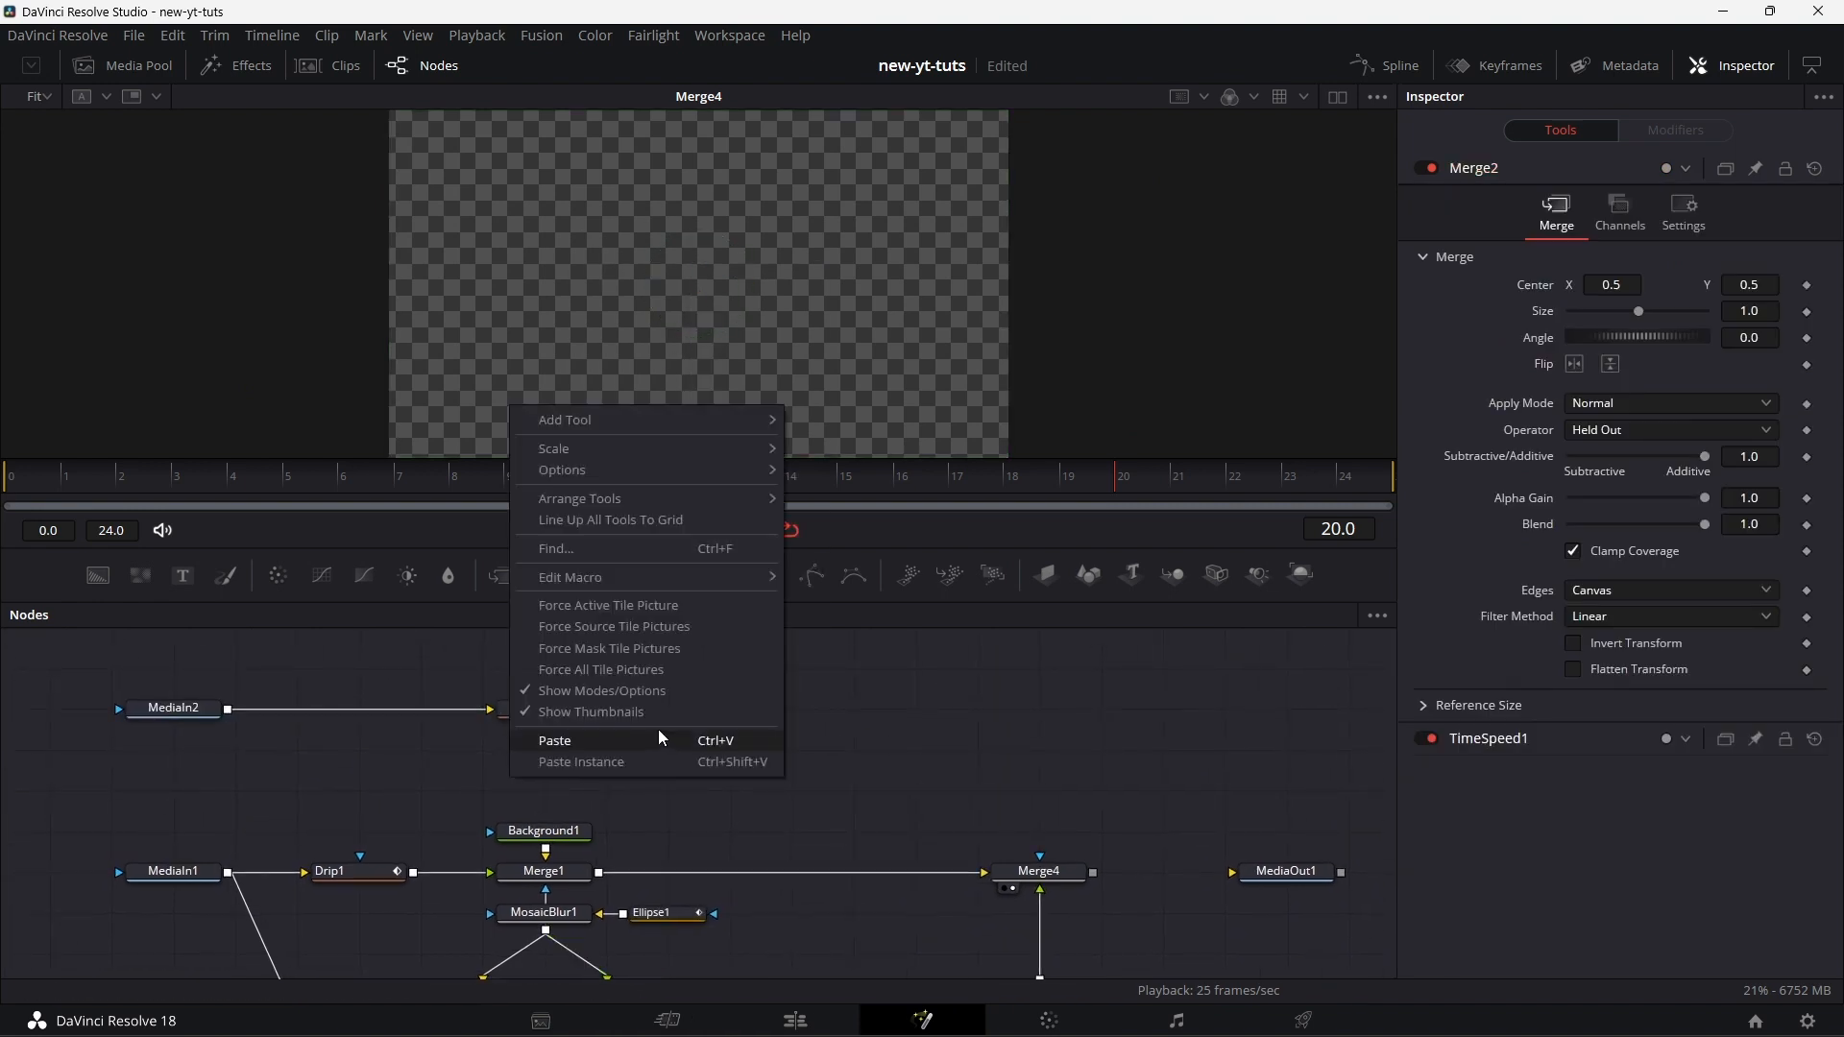
left_click(559, 741)
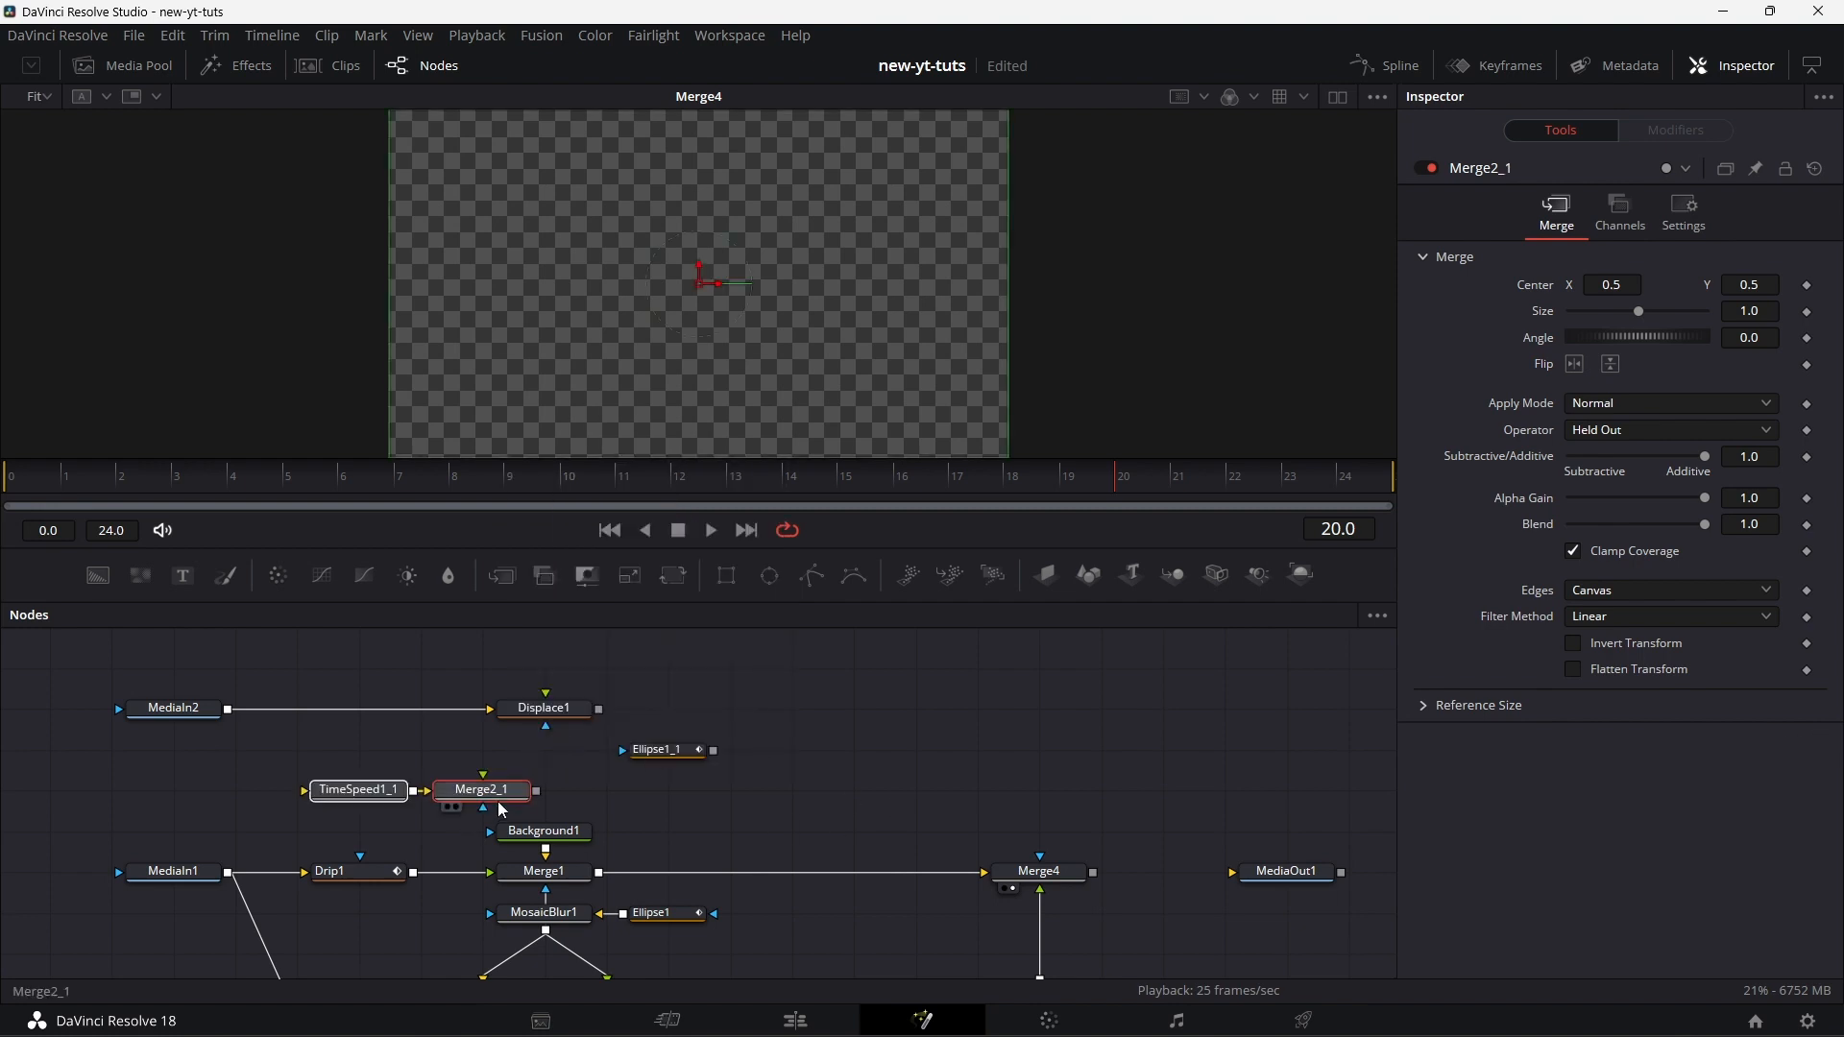
left_click_drag(477, 796, 540, 797)
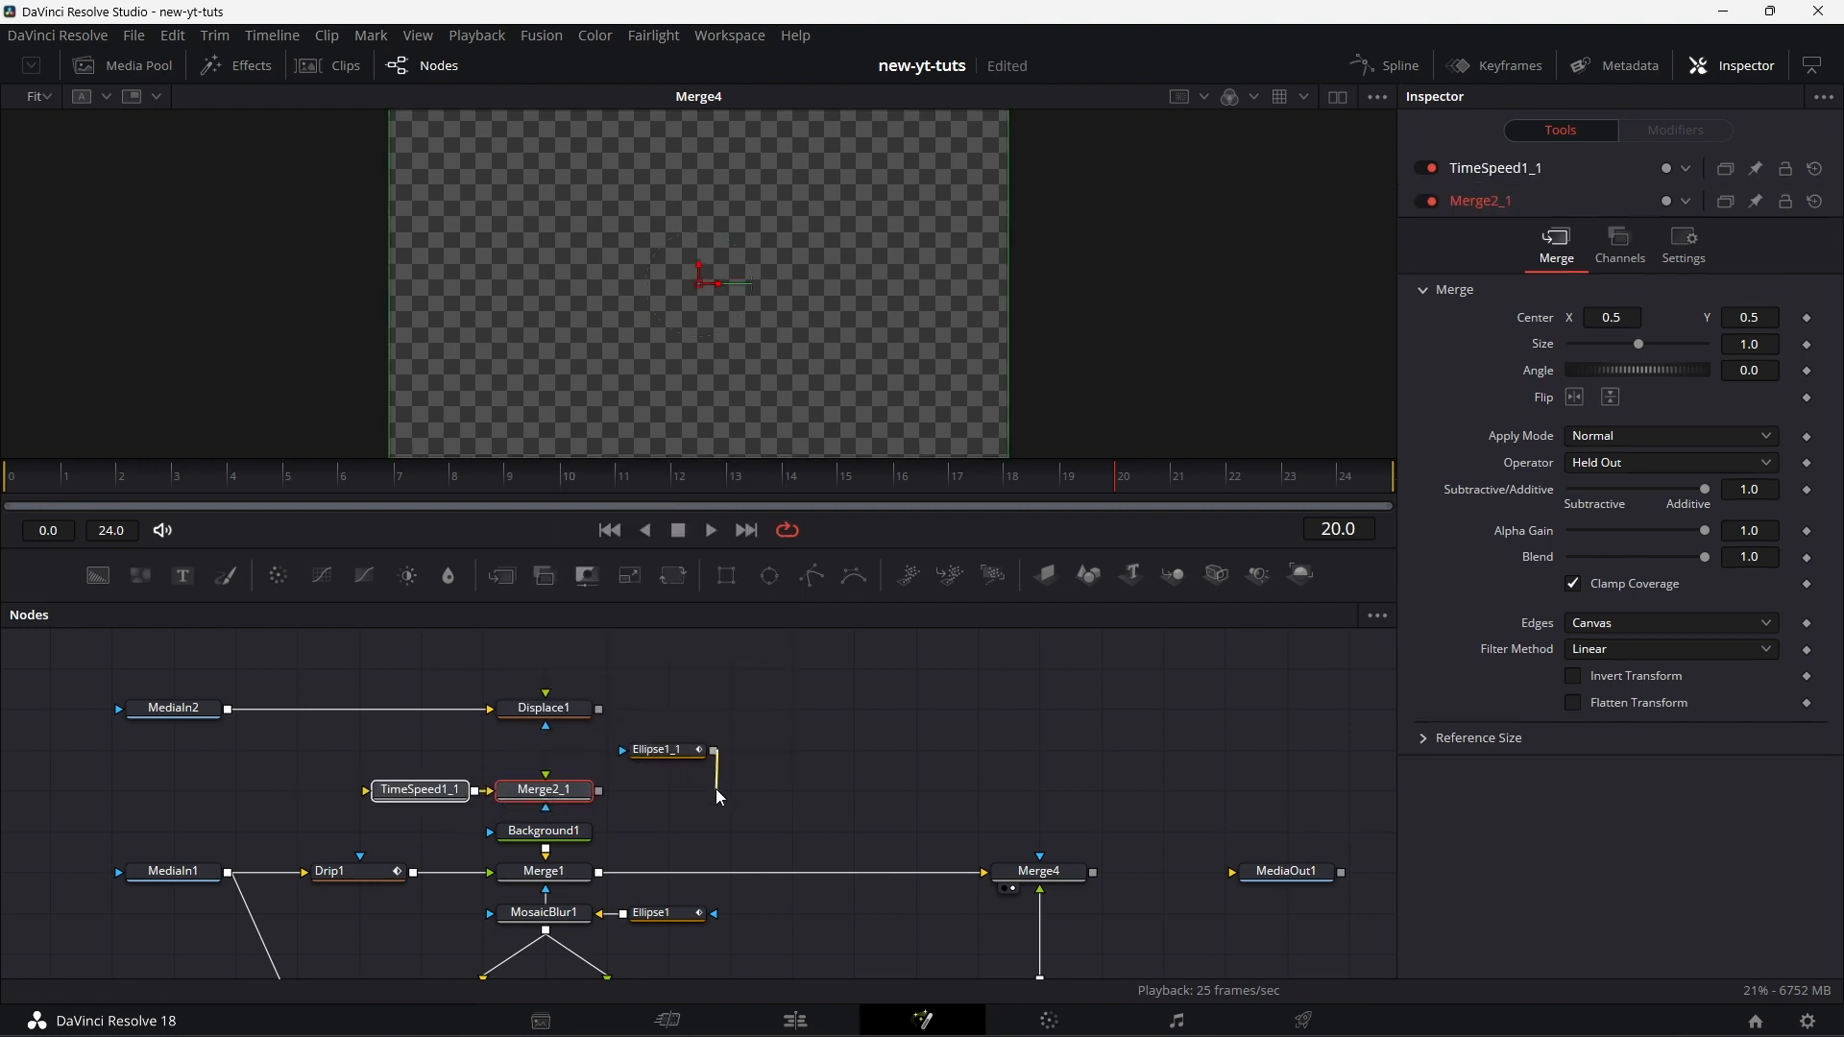
- Connect Ellipse1_1 to TimeSpeed1_1 and to Merge2_1's foreground, and arrange both feeding nodes to the right of Merge2_1
left_click_drag(548, 774, 561, 762)
left_click_drag(375, 791, 367, 791)
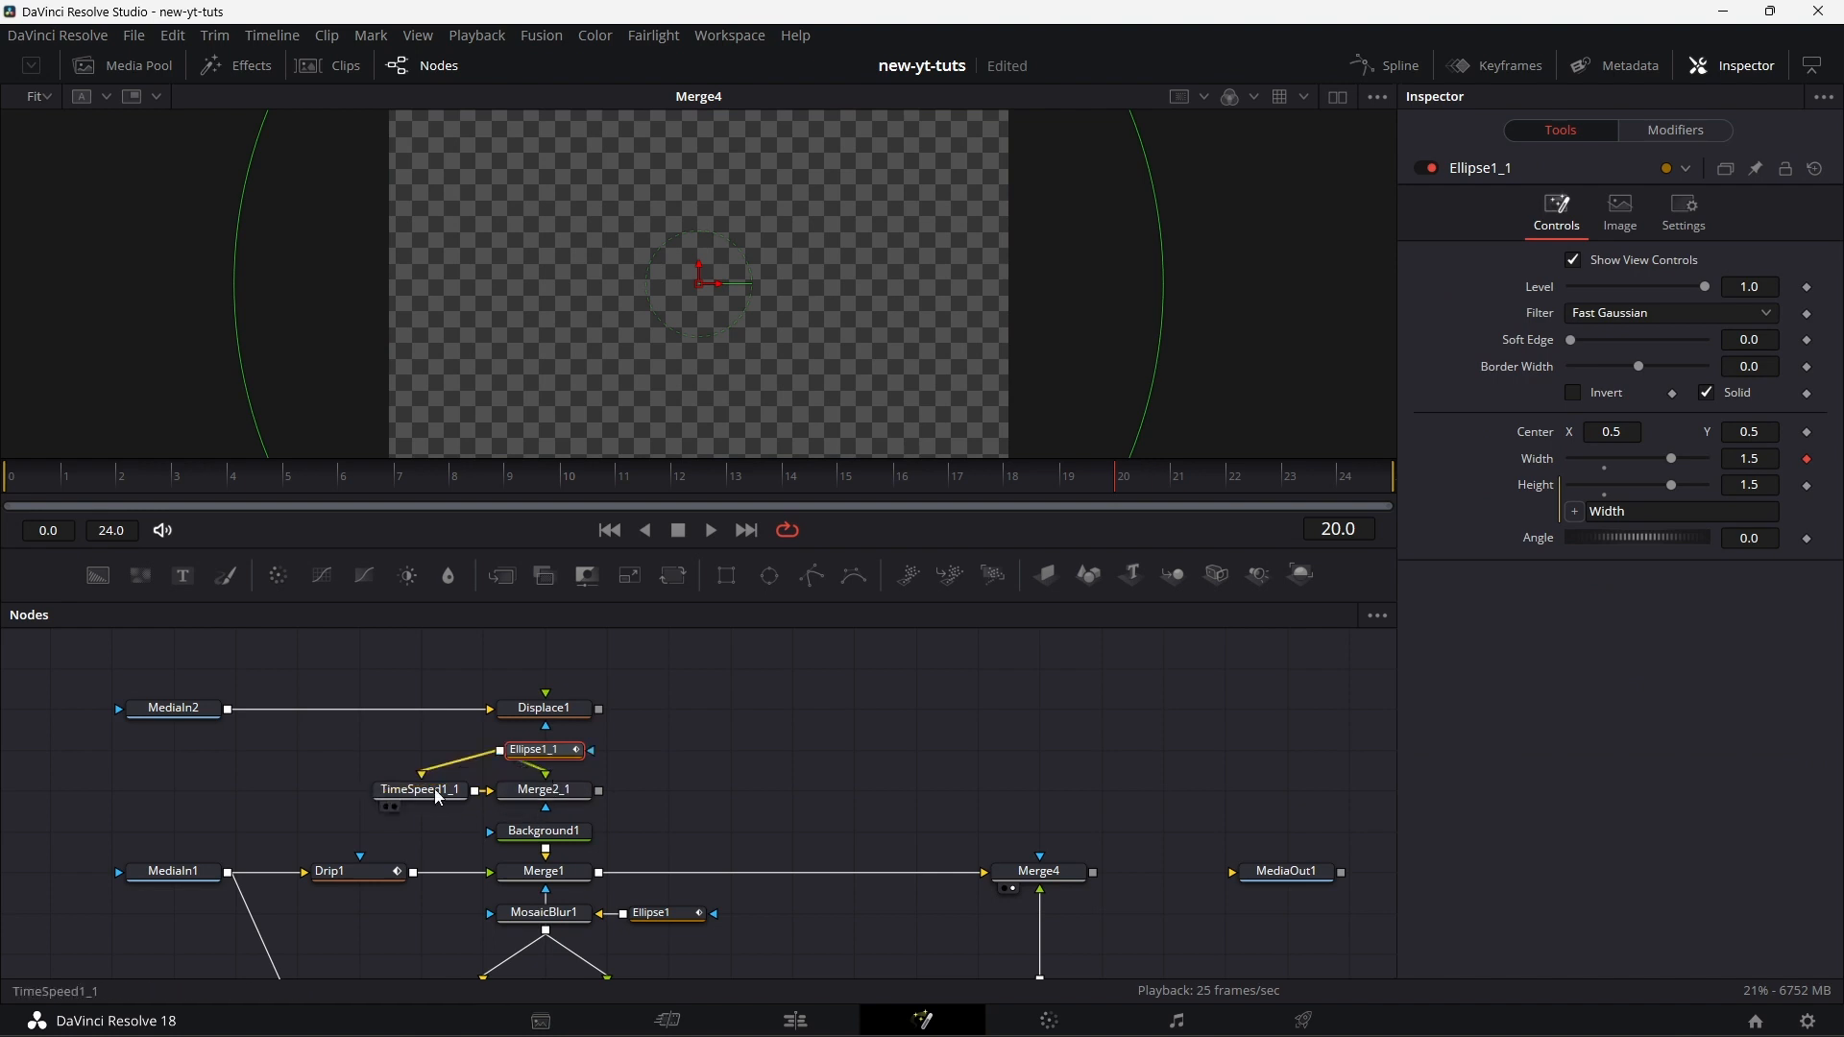
left_click_drag(534, 752, 717, 754)
left_click_drag(394, 807, 661, 811)
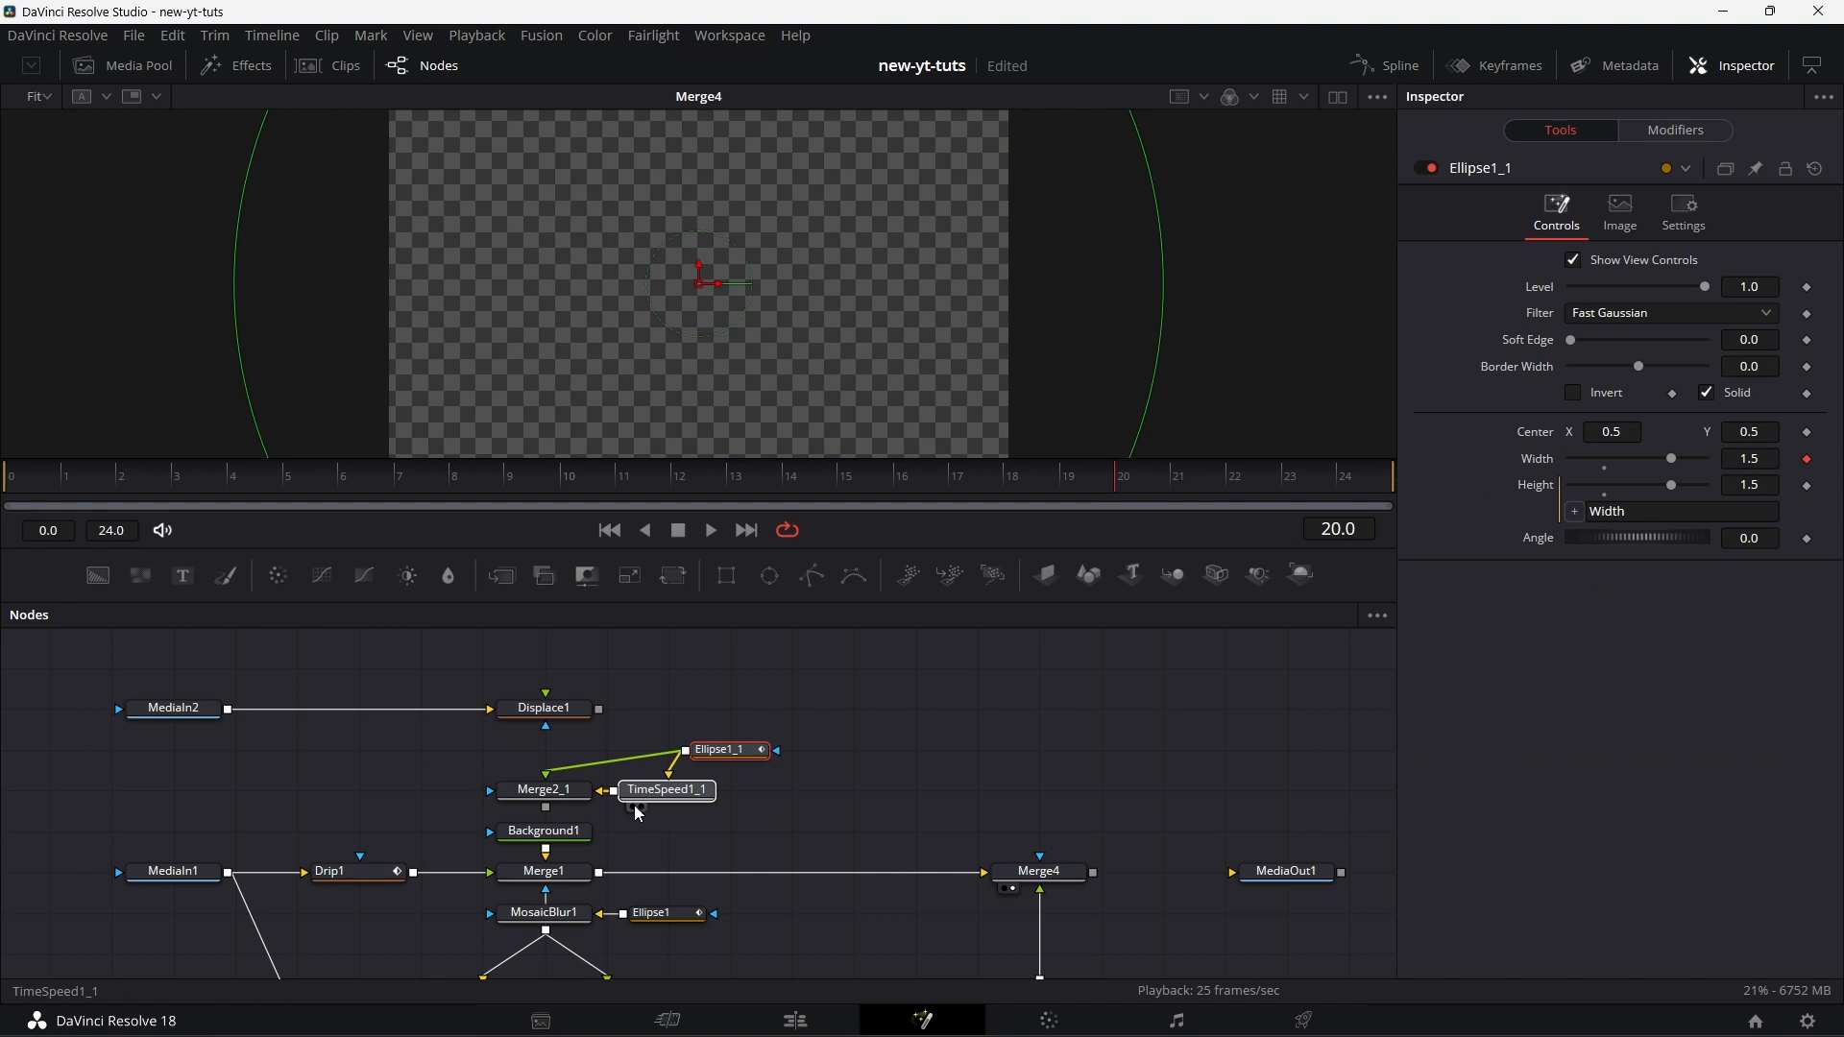
left_click(638, 803)
left_click(556, 805)
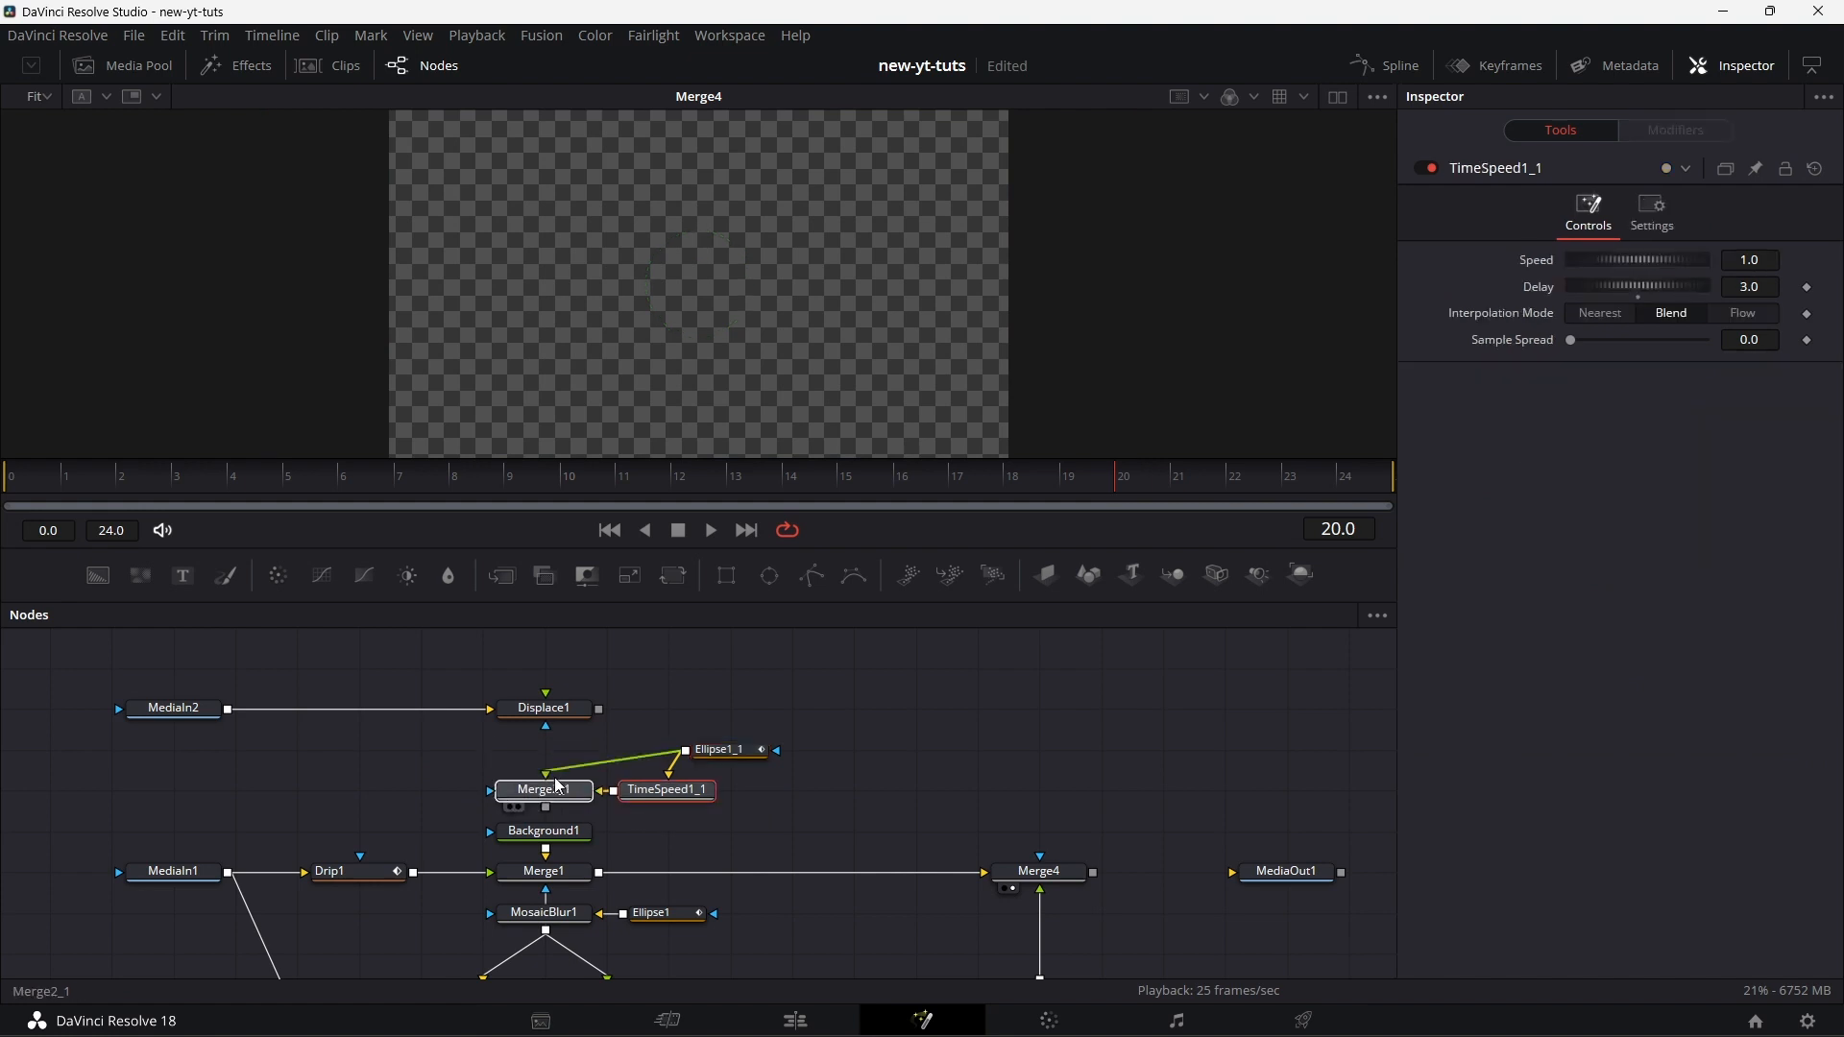
- Connect Merge2_1's output to Displace1's foreground input and preview the Merge2_1 and Displace1 results in the viewer
left_click_drag(546, 808, 548, 703)
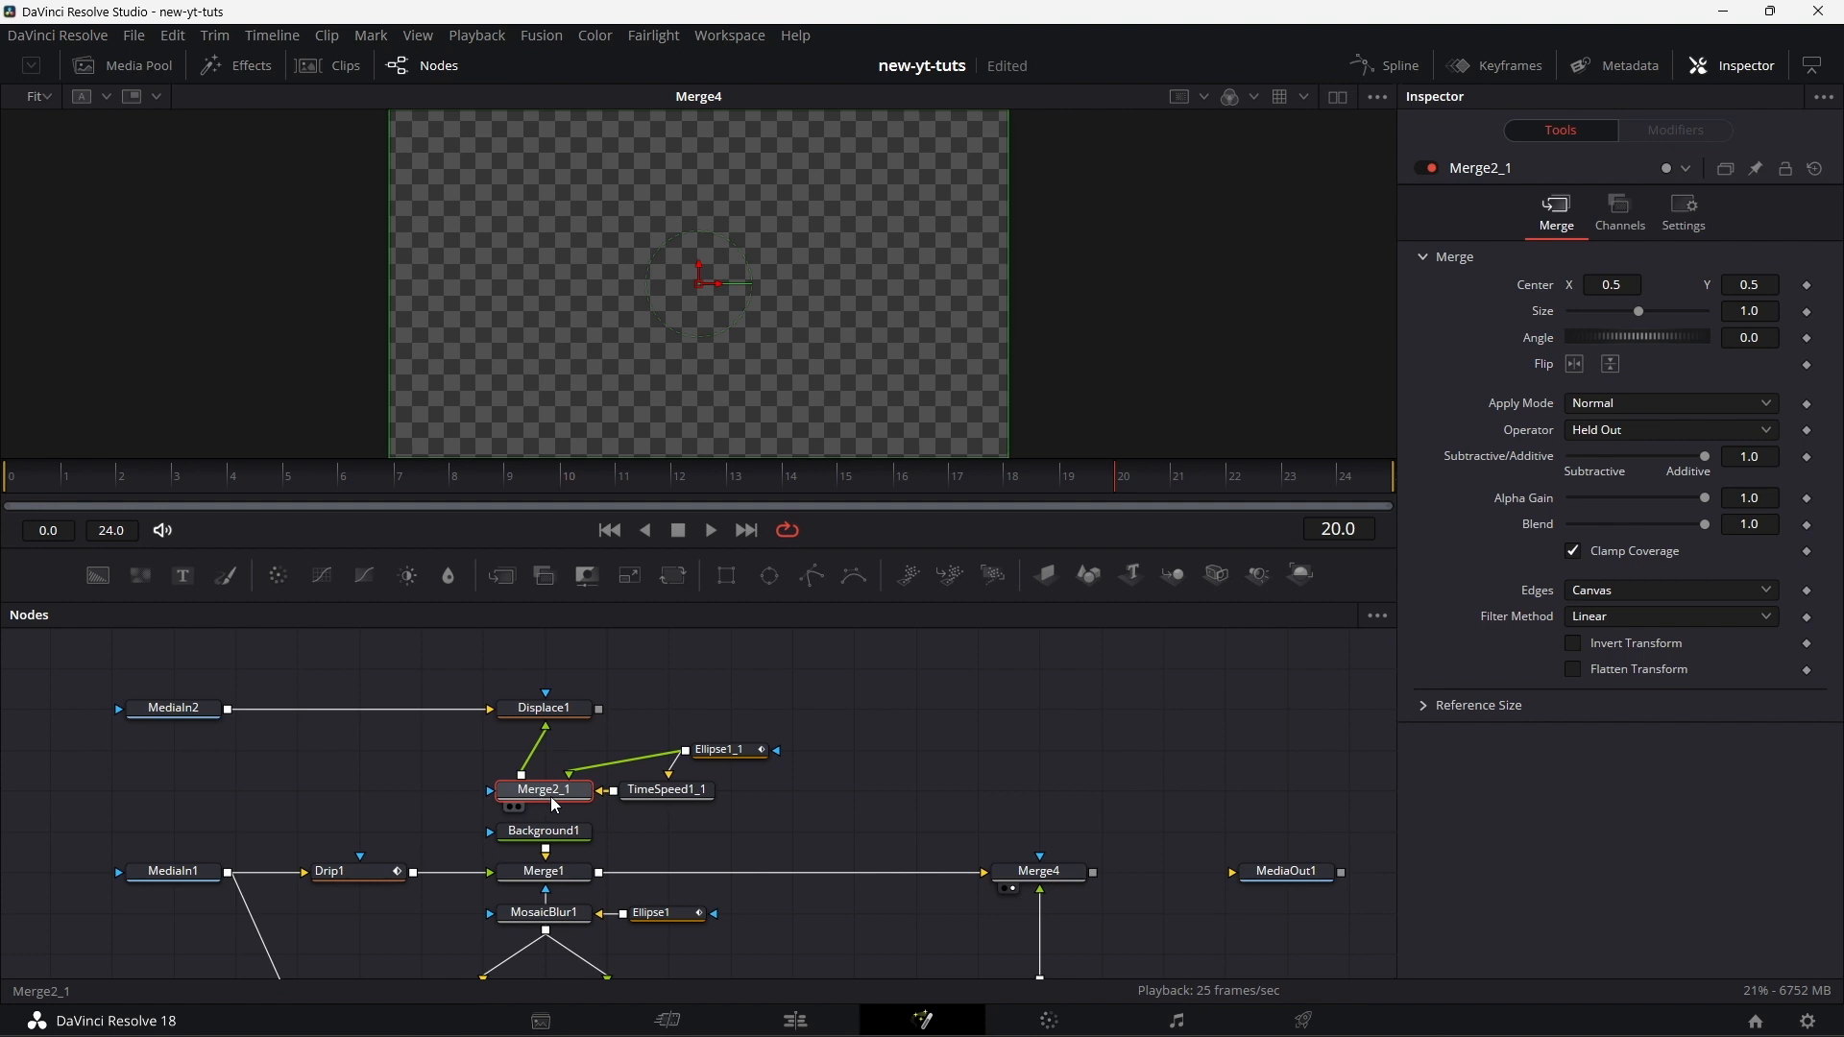
left_click_drag(569, 800, 747, 308)
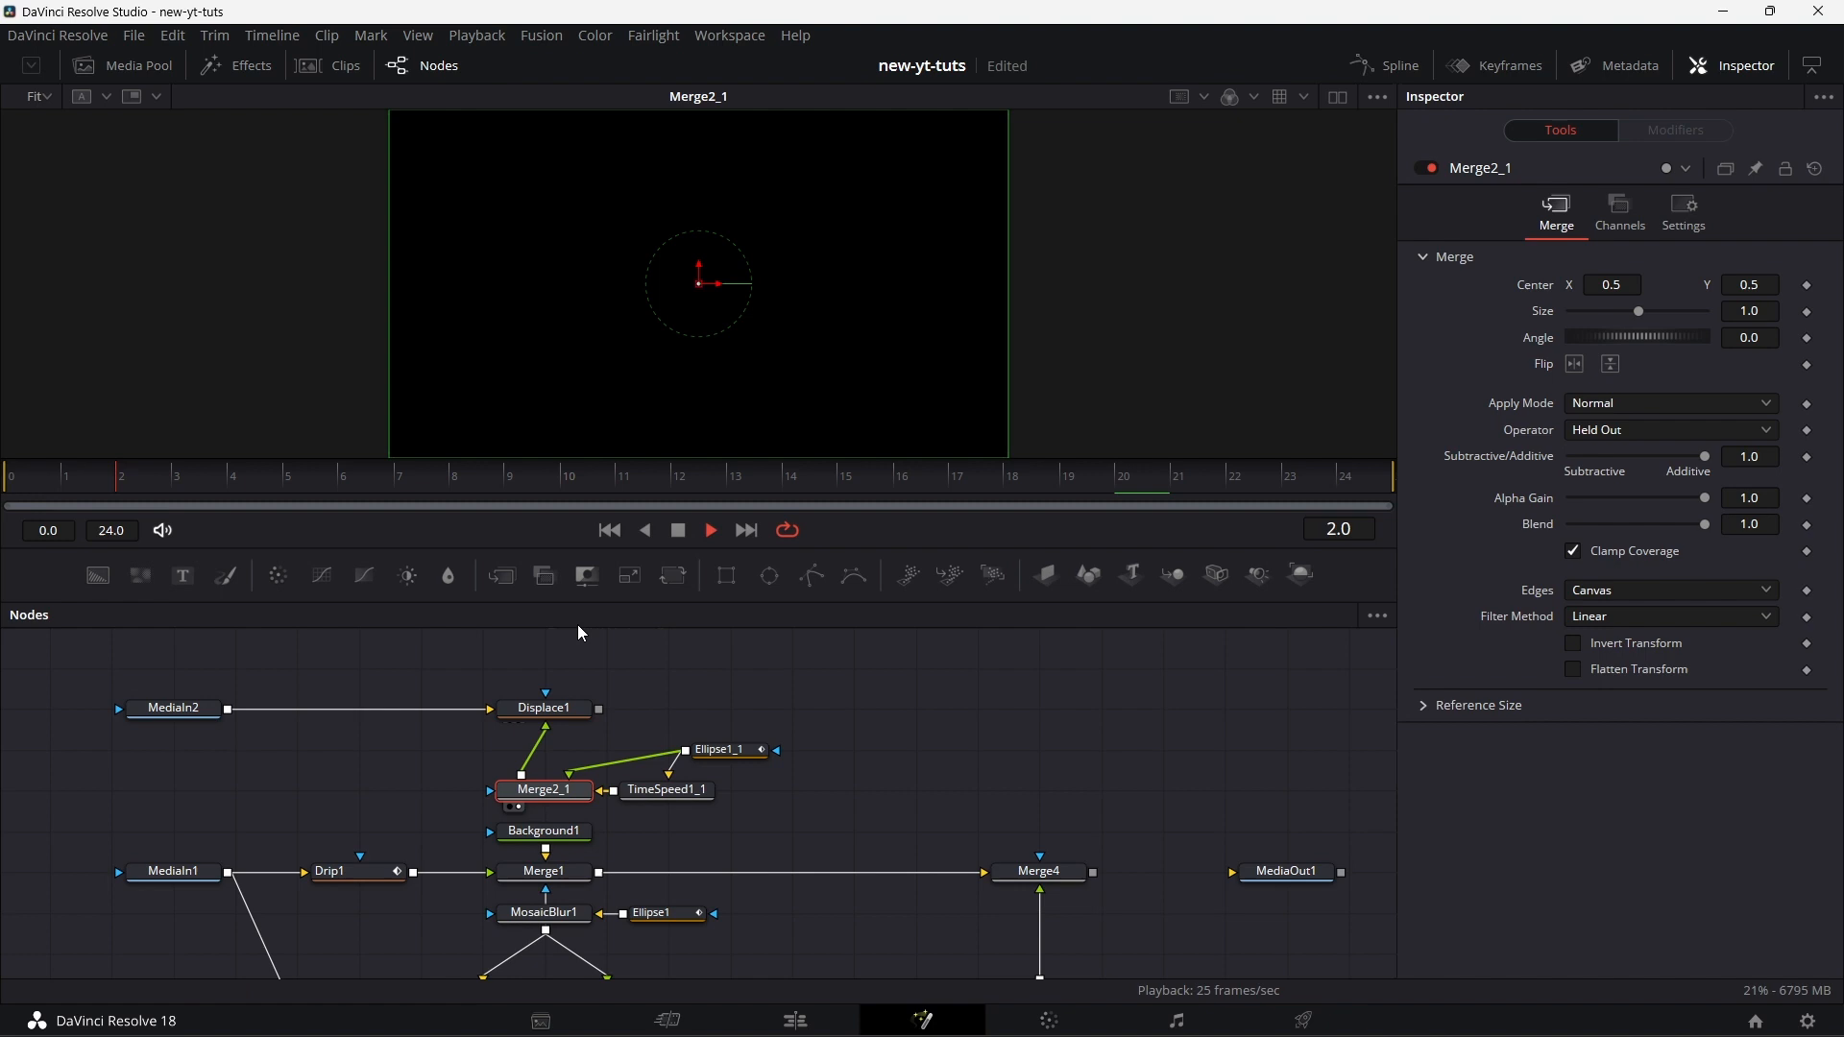
left_click_drag(580, 721, 730, 240)
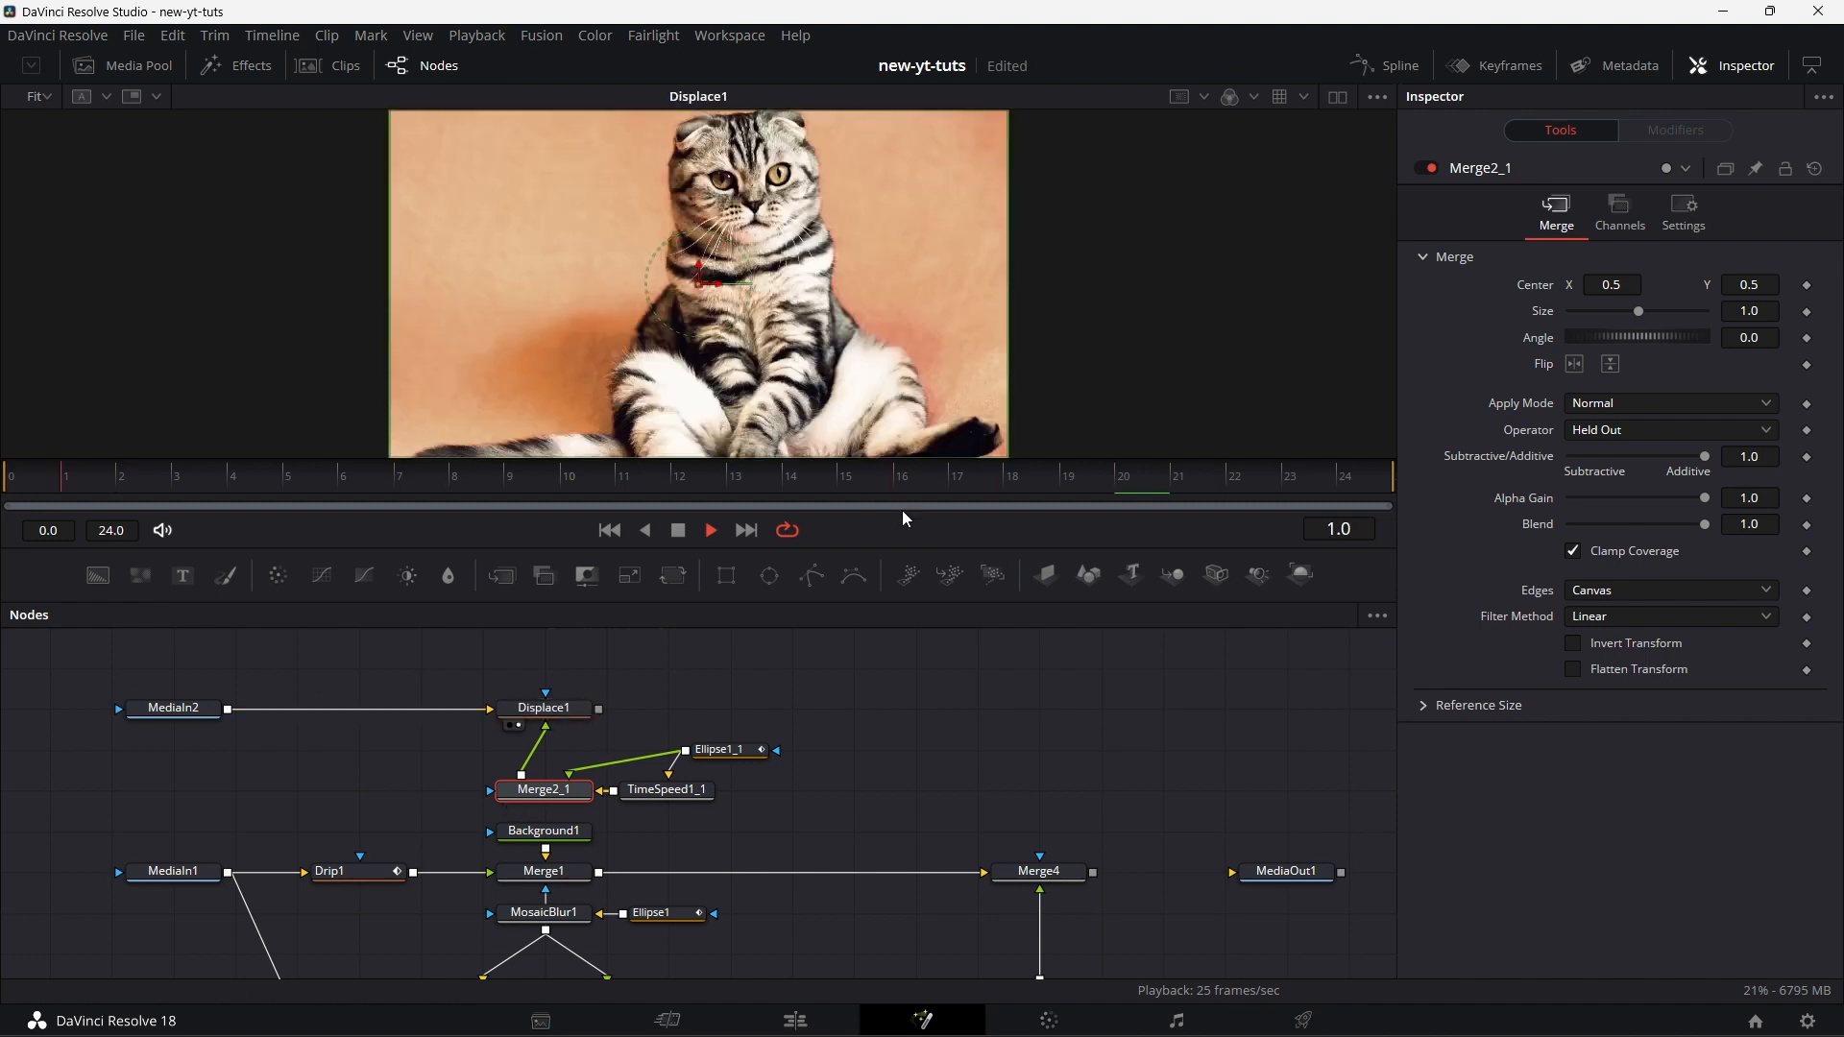
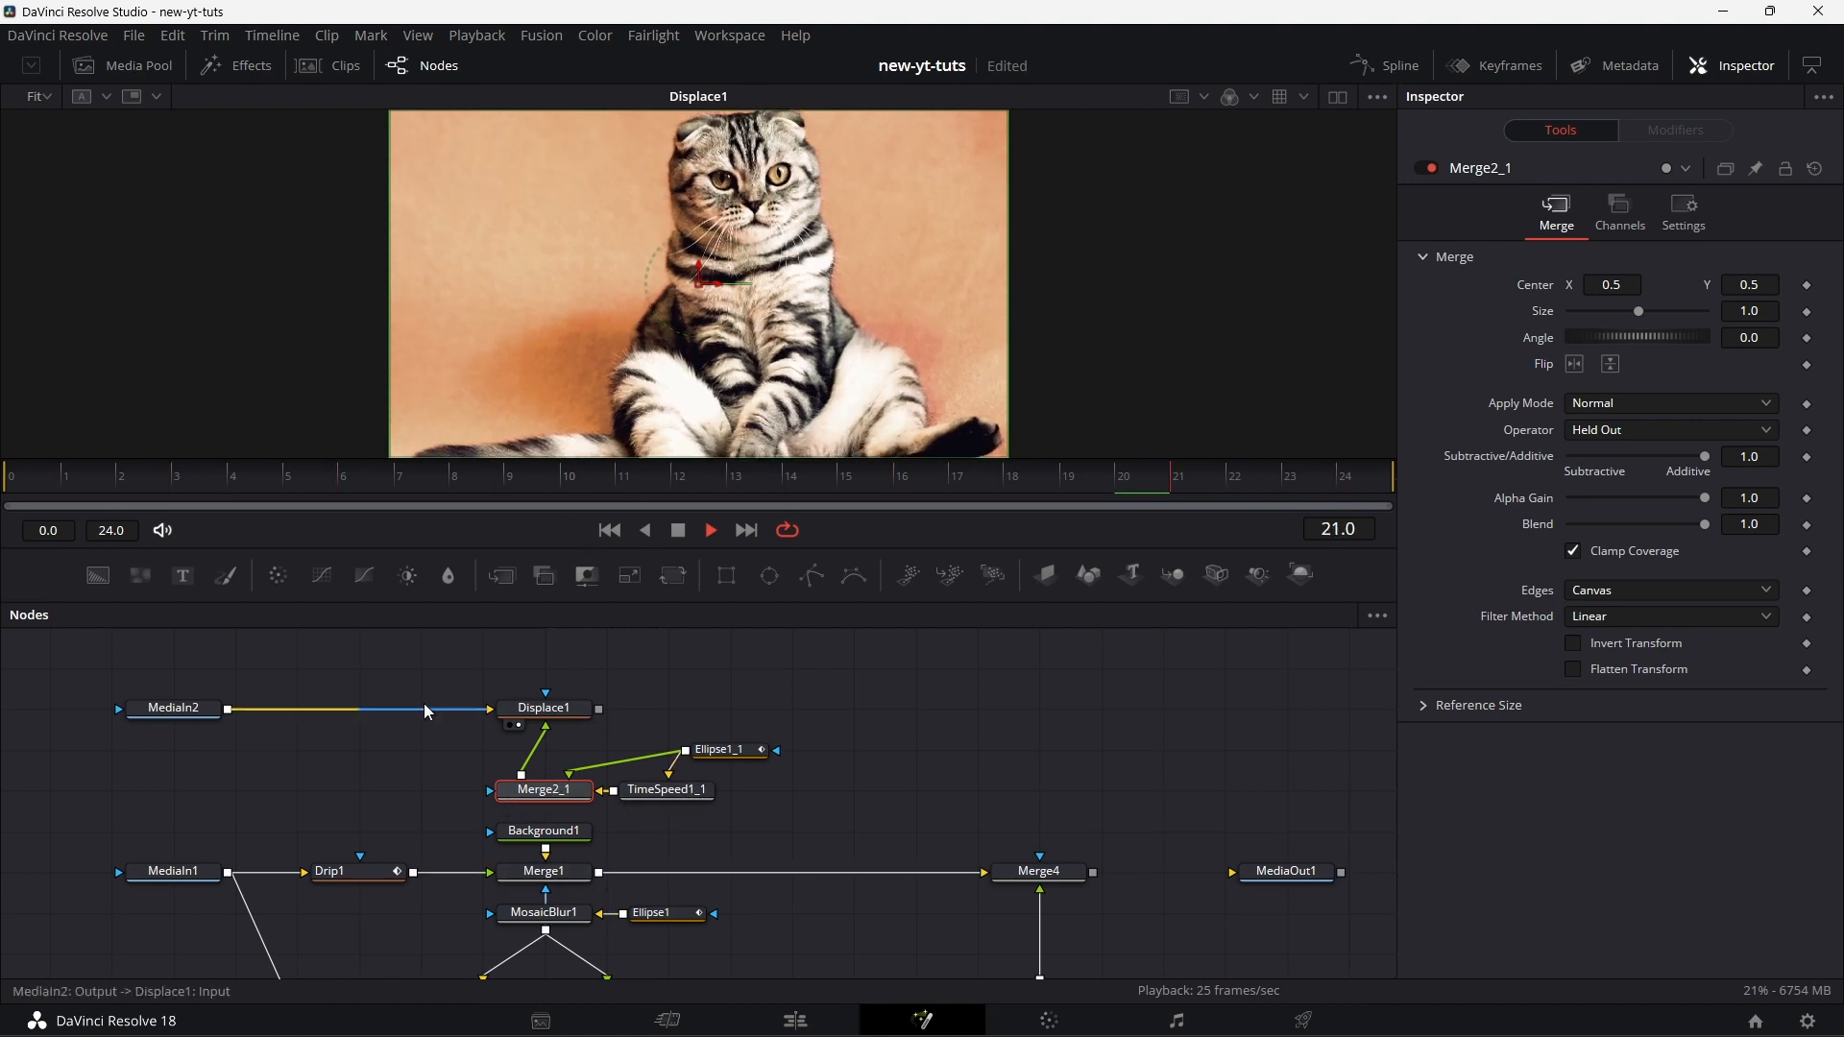
- Move MediaIn2 and Displace1 up one row and add a Time Speed node just below Displace1
left_click_drag(141, 675, 542, 671)
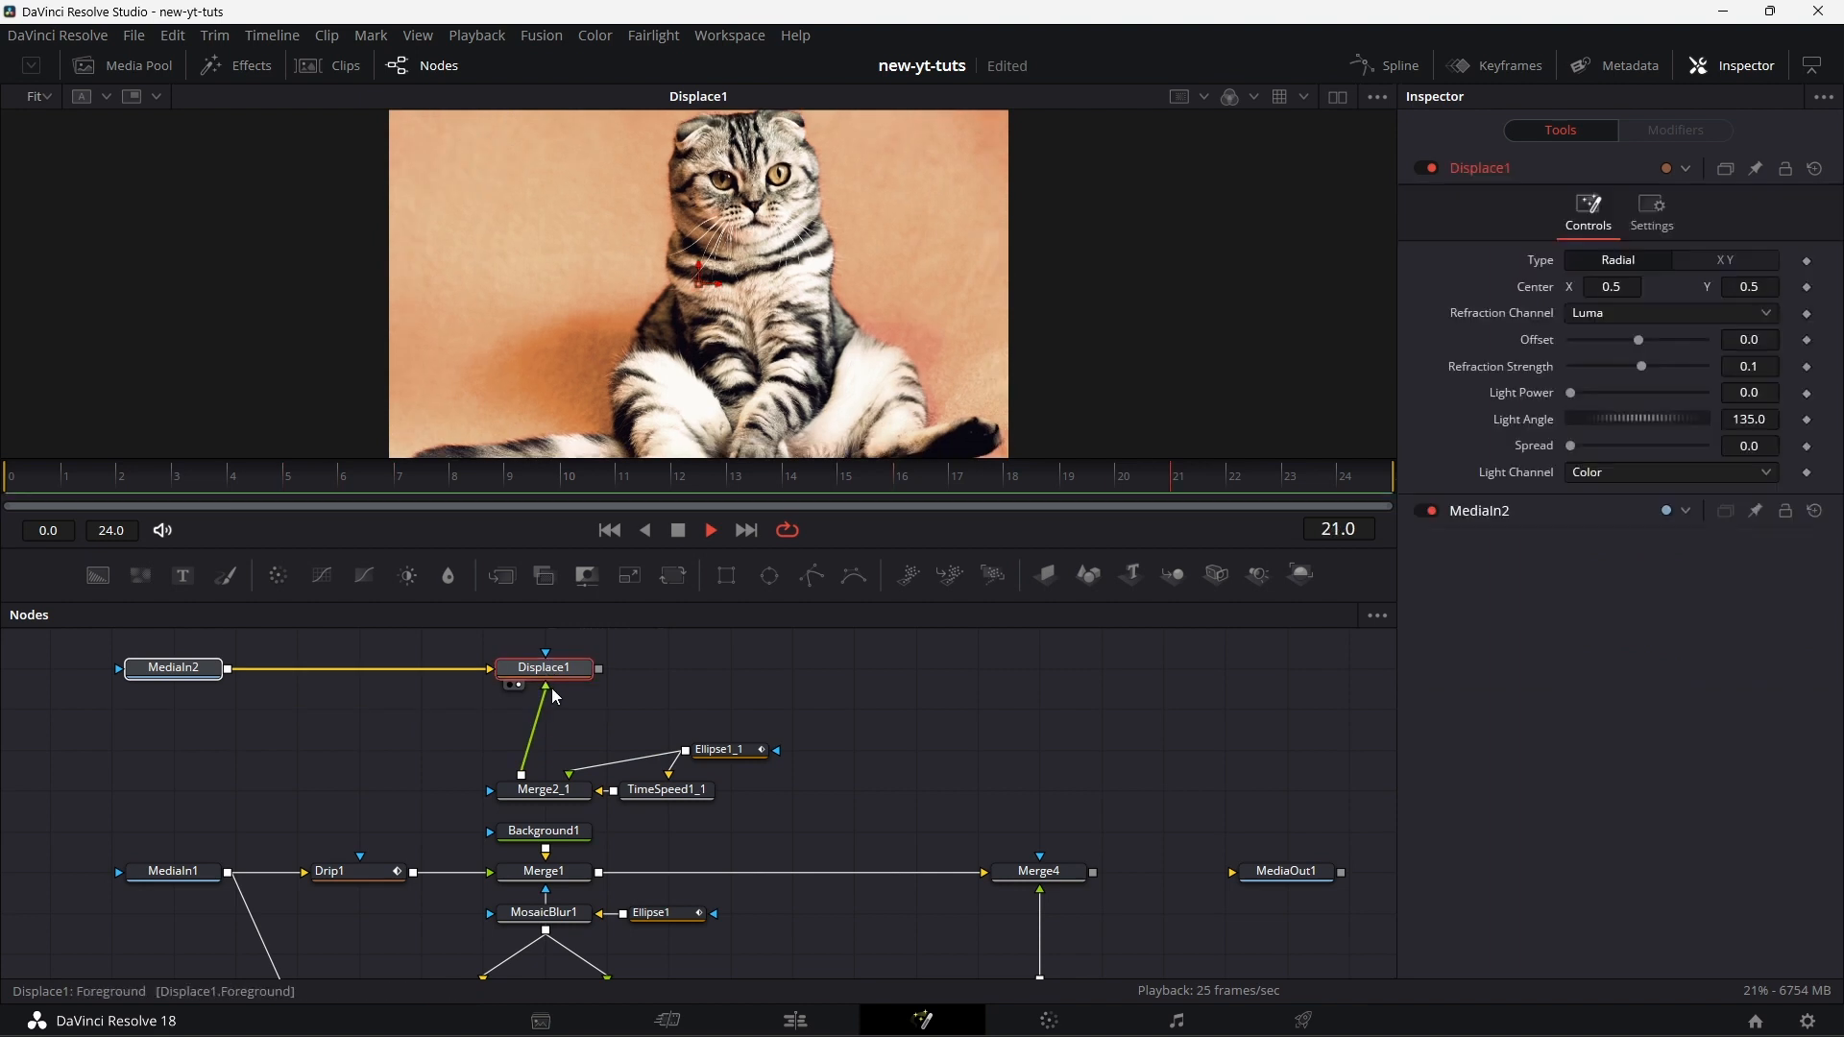
left_click(997, 738)
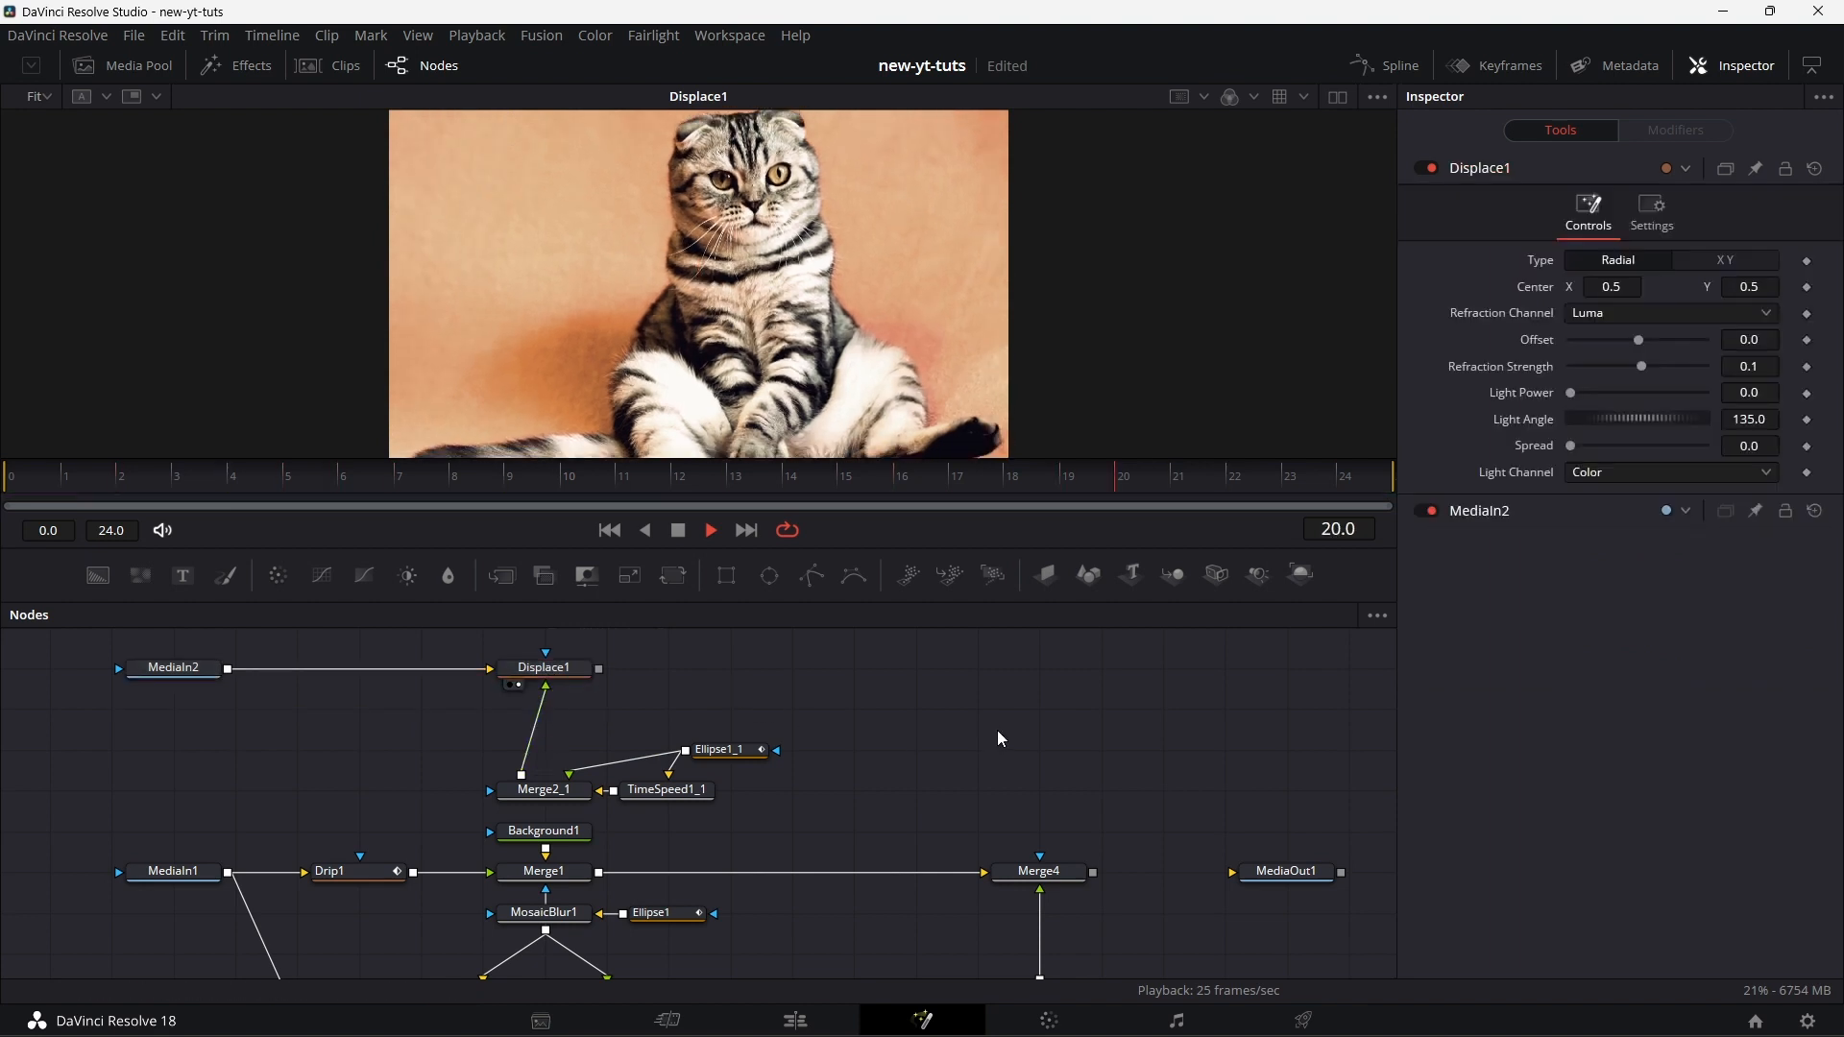
key("shift+space")
type("displ")
key("BackSpace")
key("BackSpace")
key("BackSpace")
key("BackSpace")
key("BackSpace")
type("time")
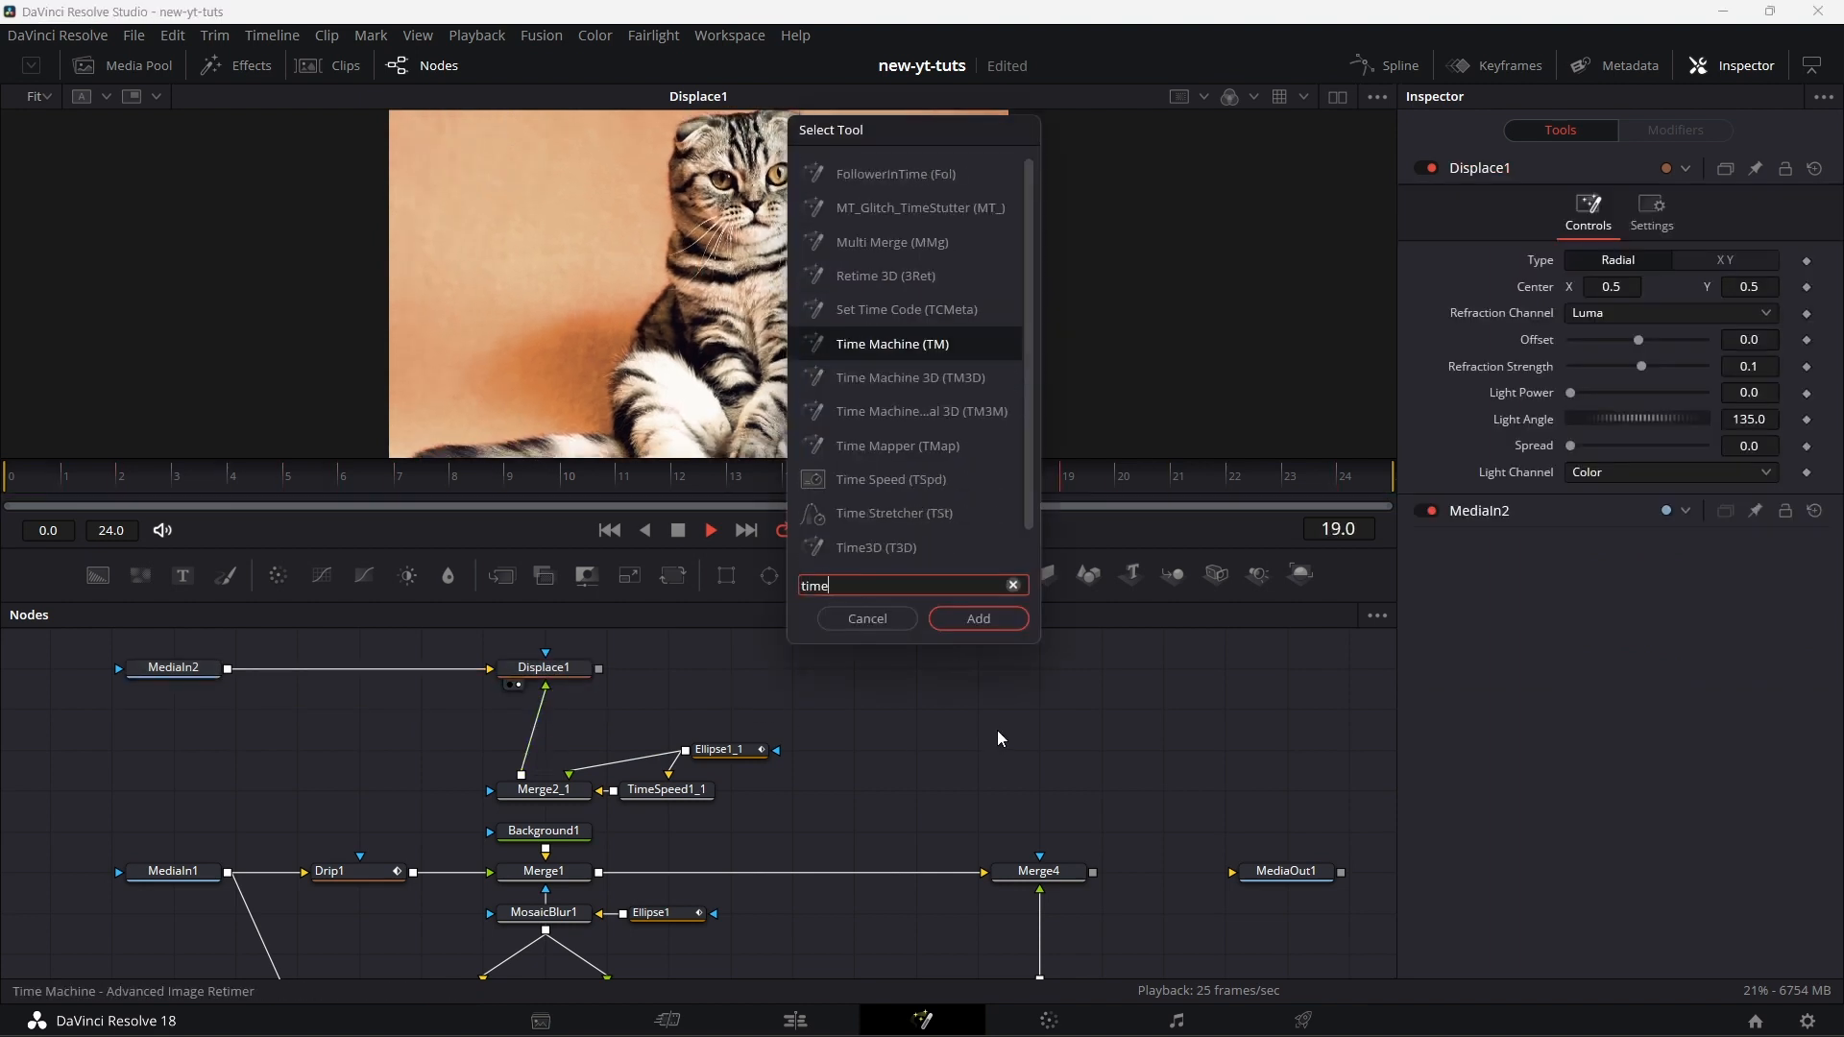
type("sp")
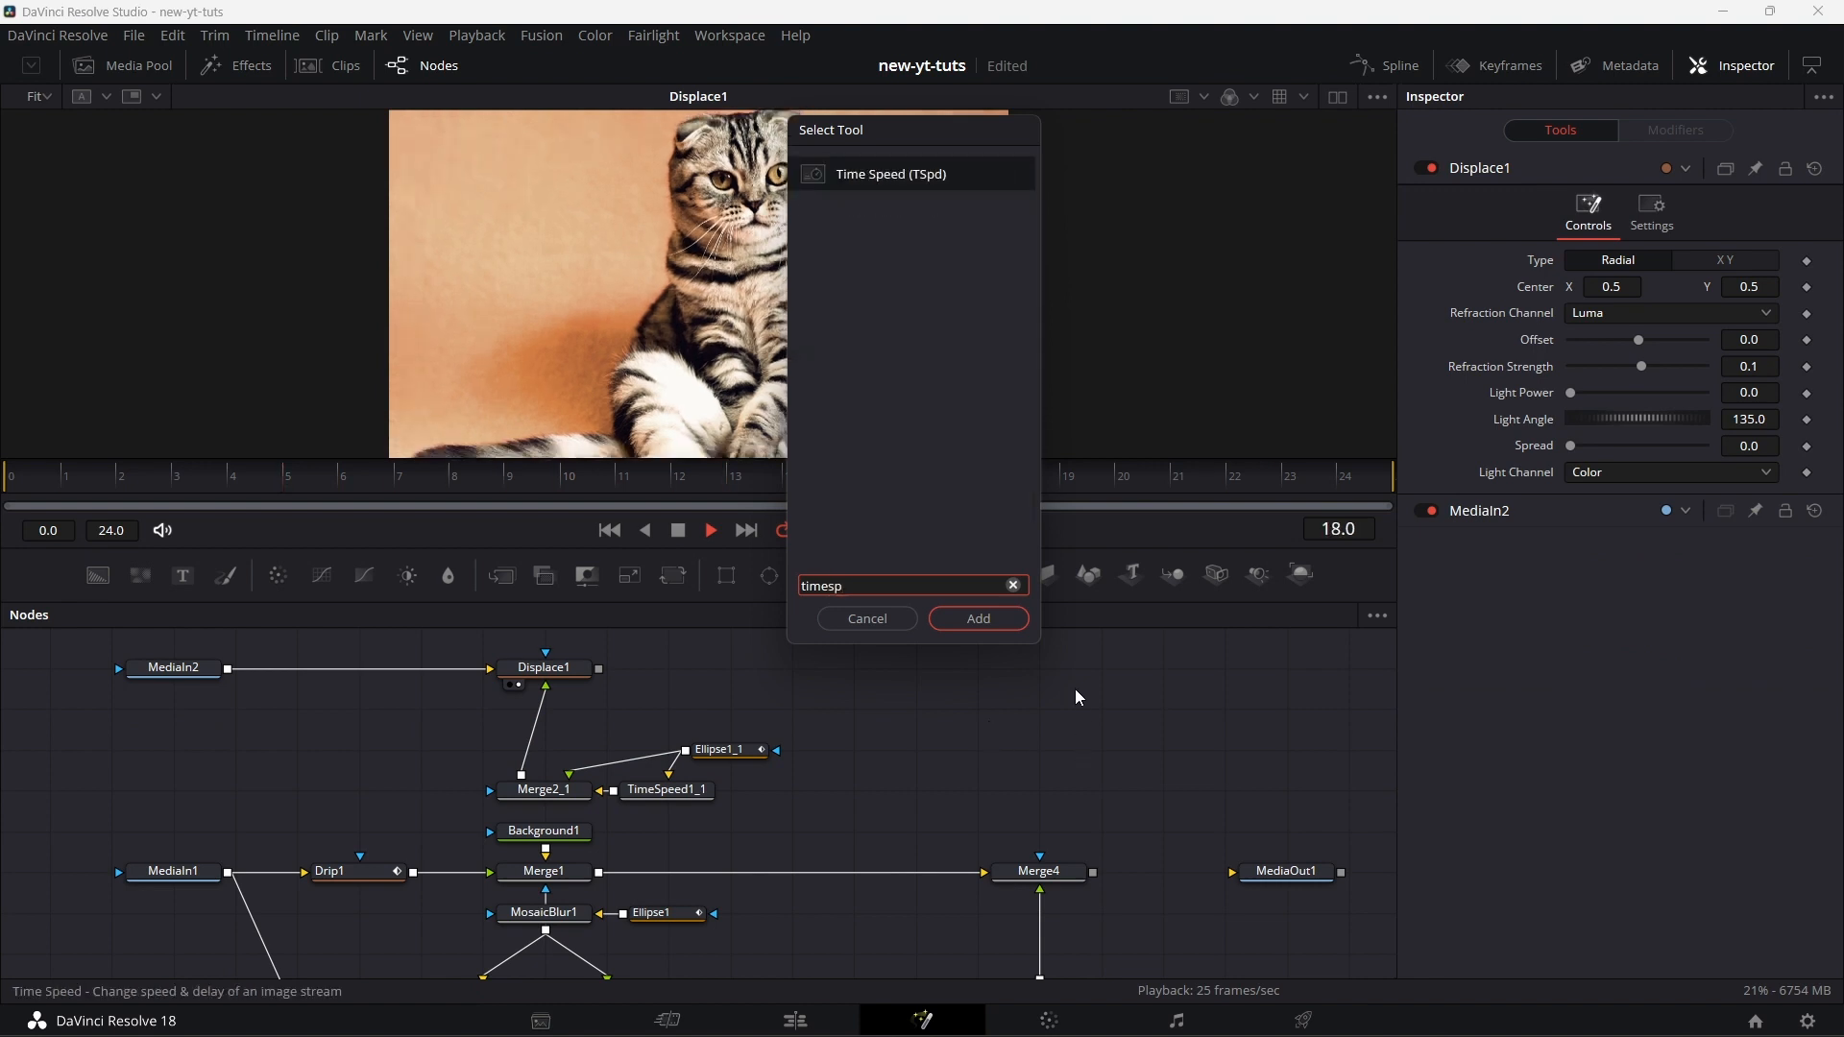
left_click(994, 617)
left_click_drag(912, 749, 688, 712)
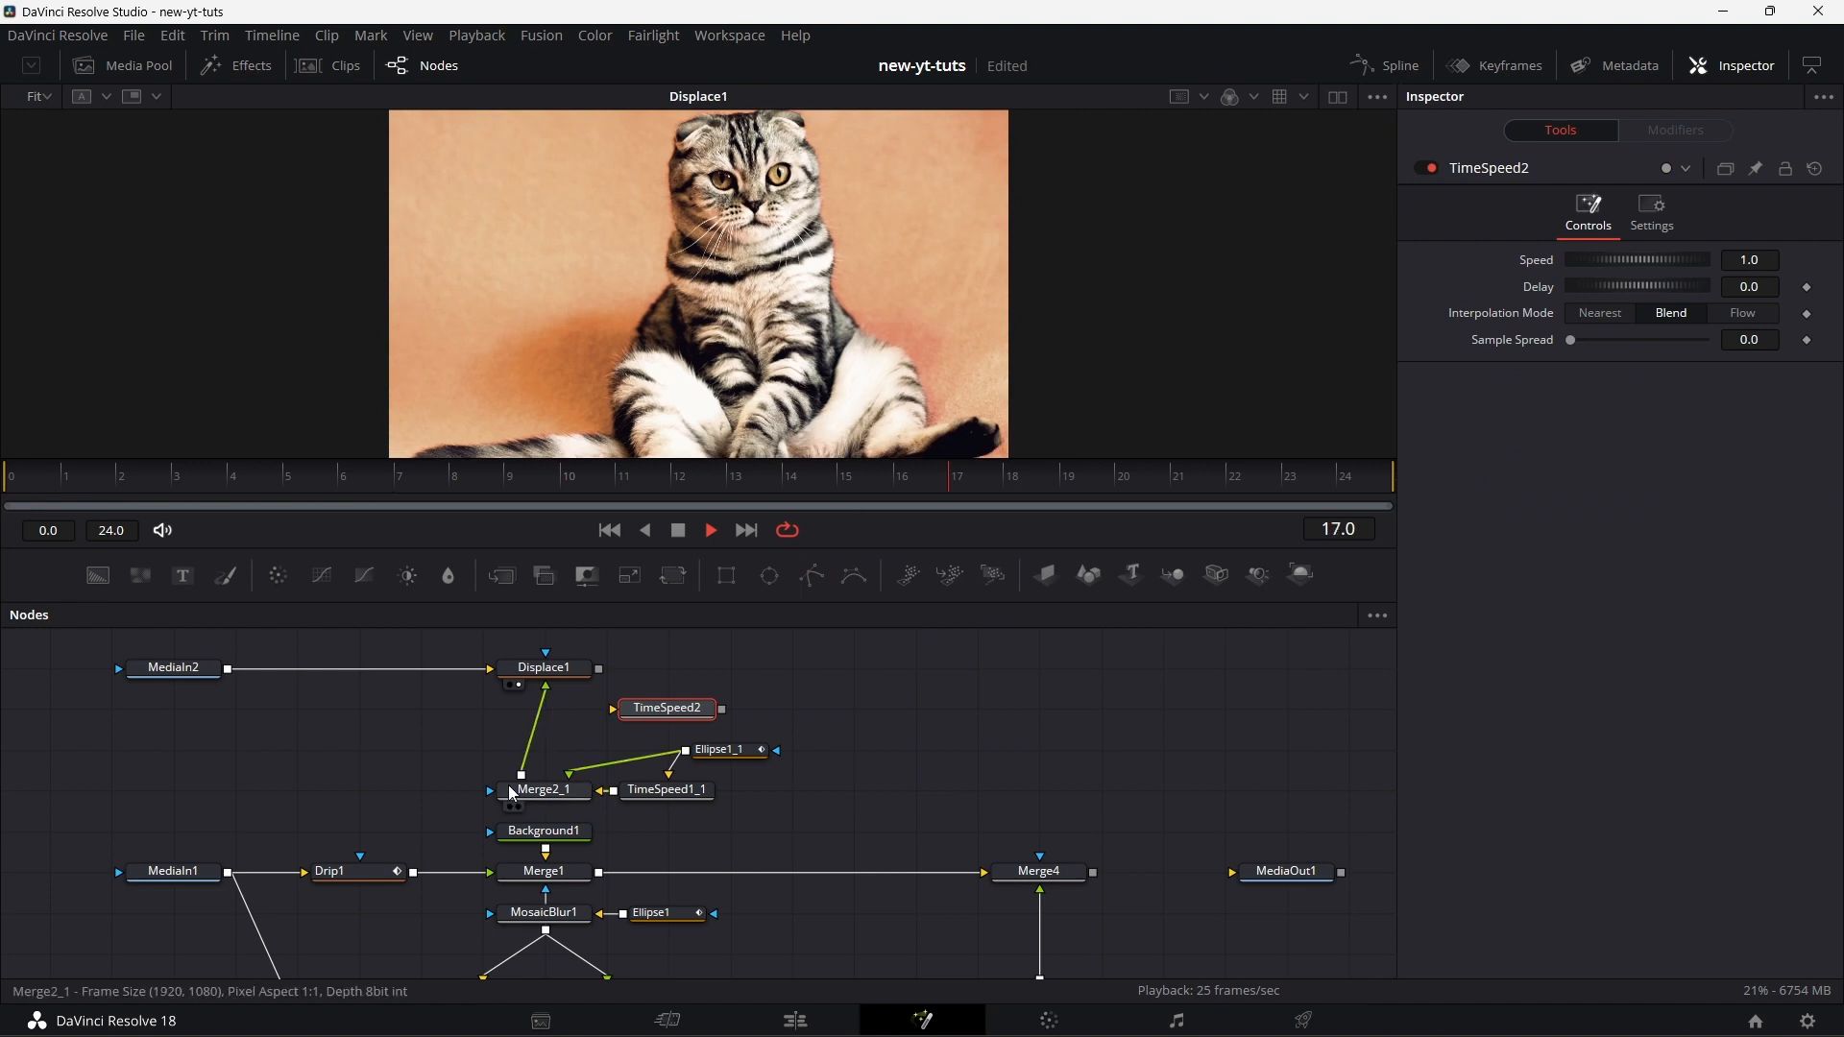
- Wire TimeSpeed2 between Merge2_1 and Displace1, align it under Displace1, and set its delay to 2
left_click_drag(525, 778, 616, 714)
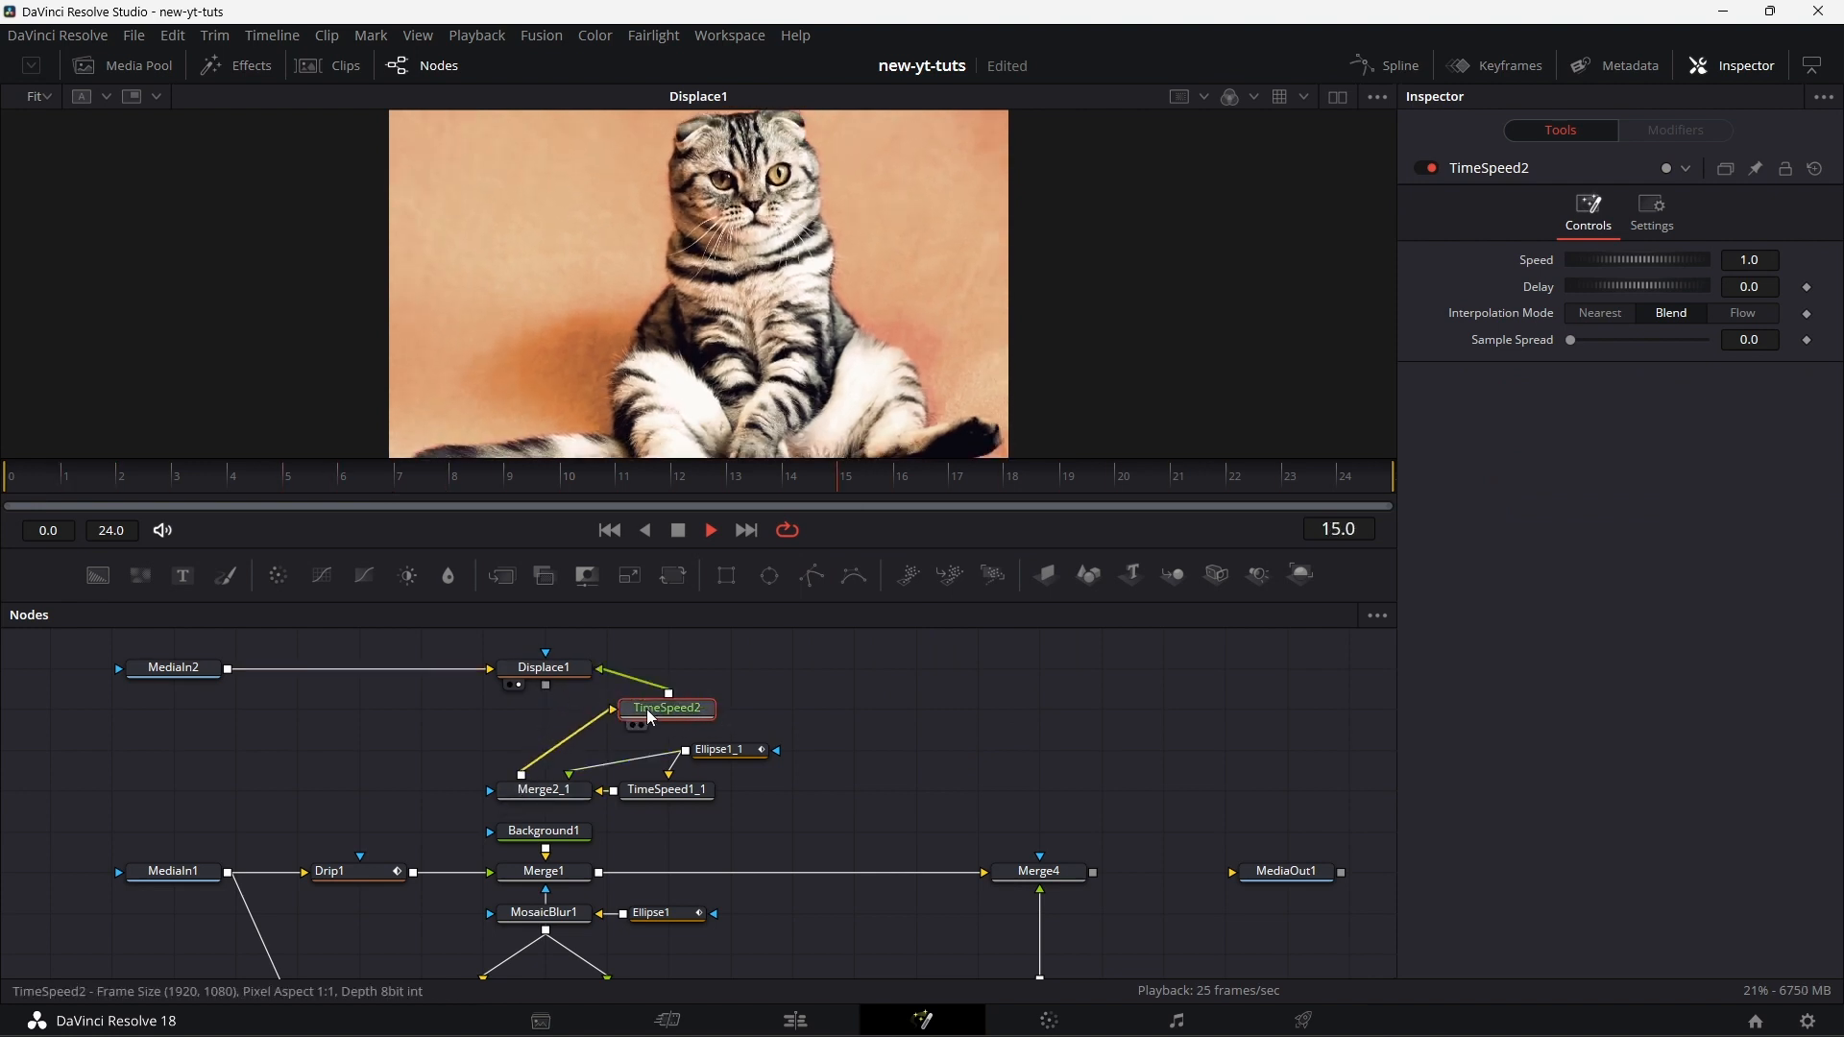
left_click_drag(655, 716, 529, 717)
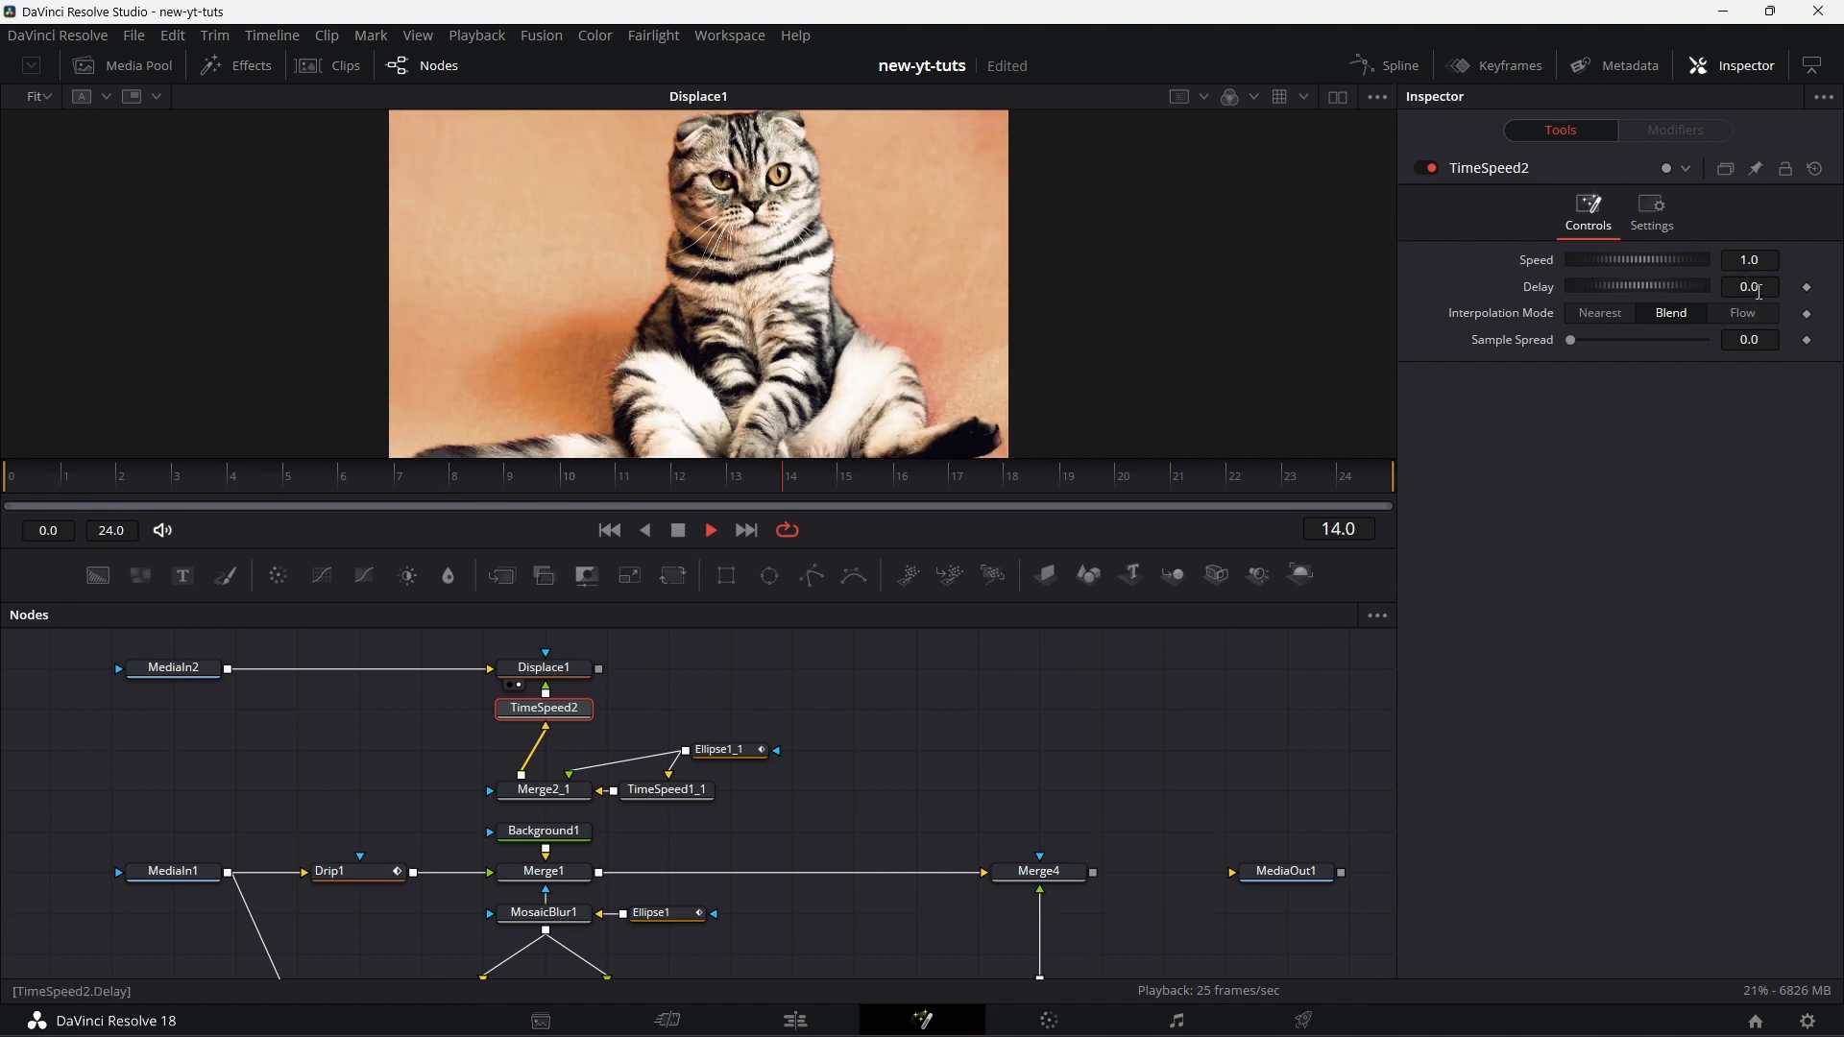
type("2")
key("Return")
- Set Displace1's refraction strength to 0.75 and scrub through the frames to check the distortion
left_click(553, 666)
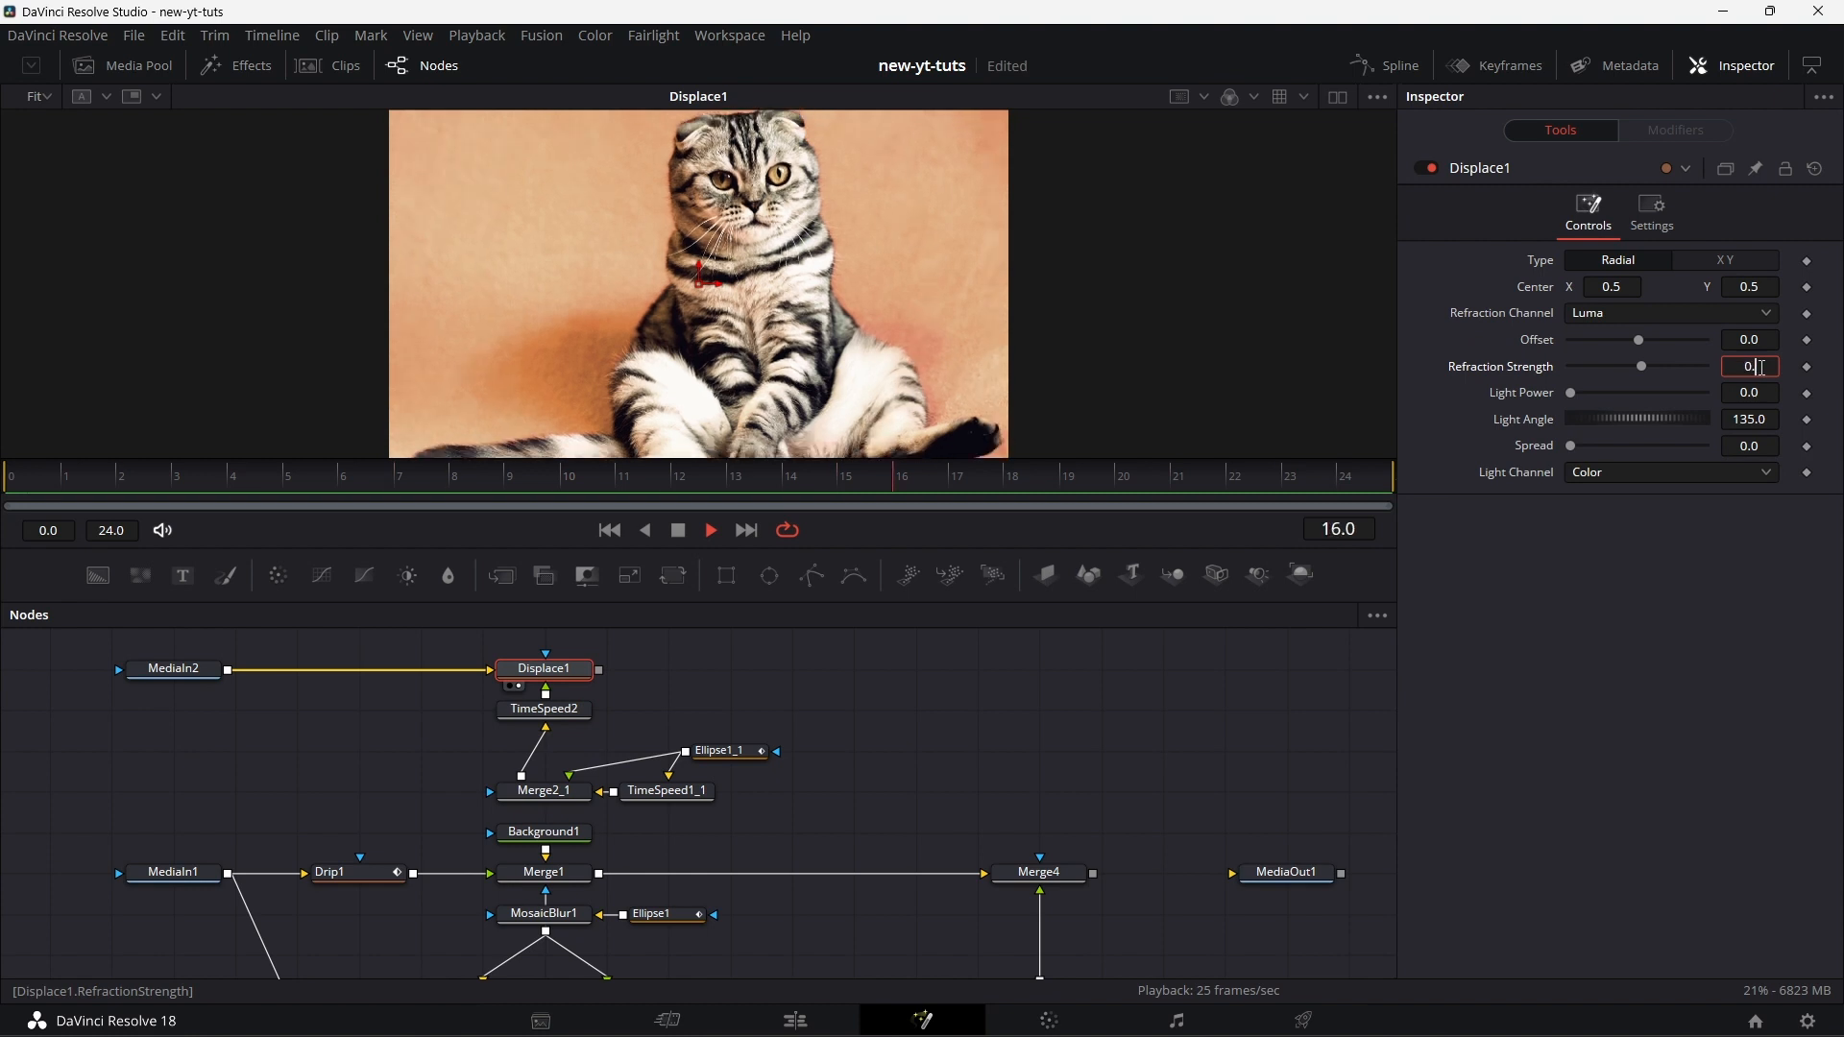
left_click(1606, 578)
type("0.75")
key("Tab")
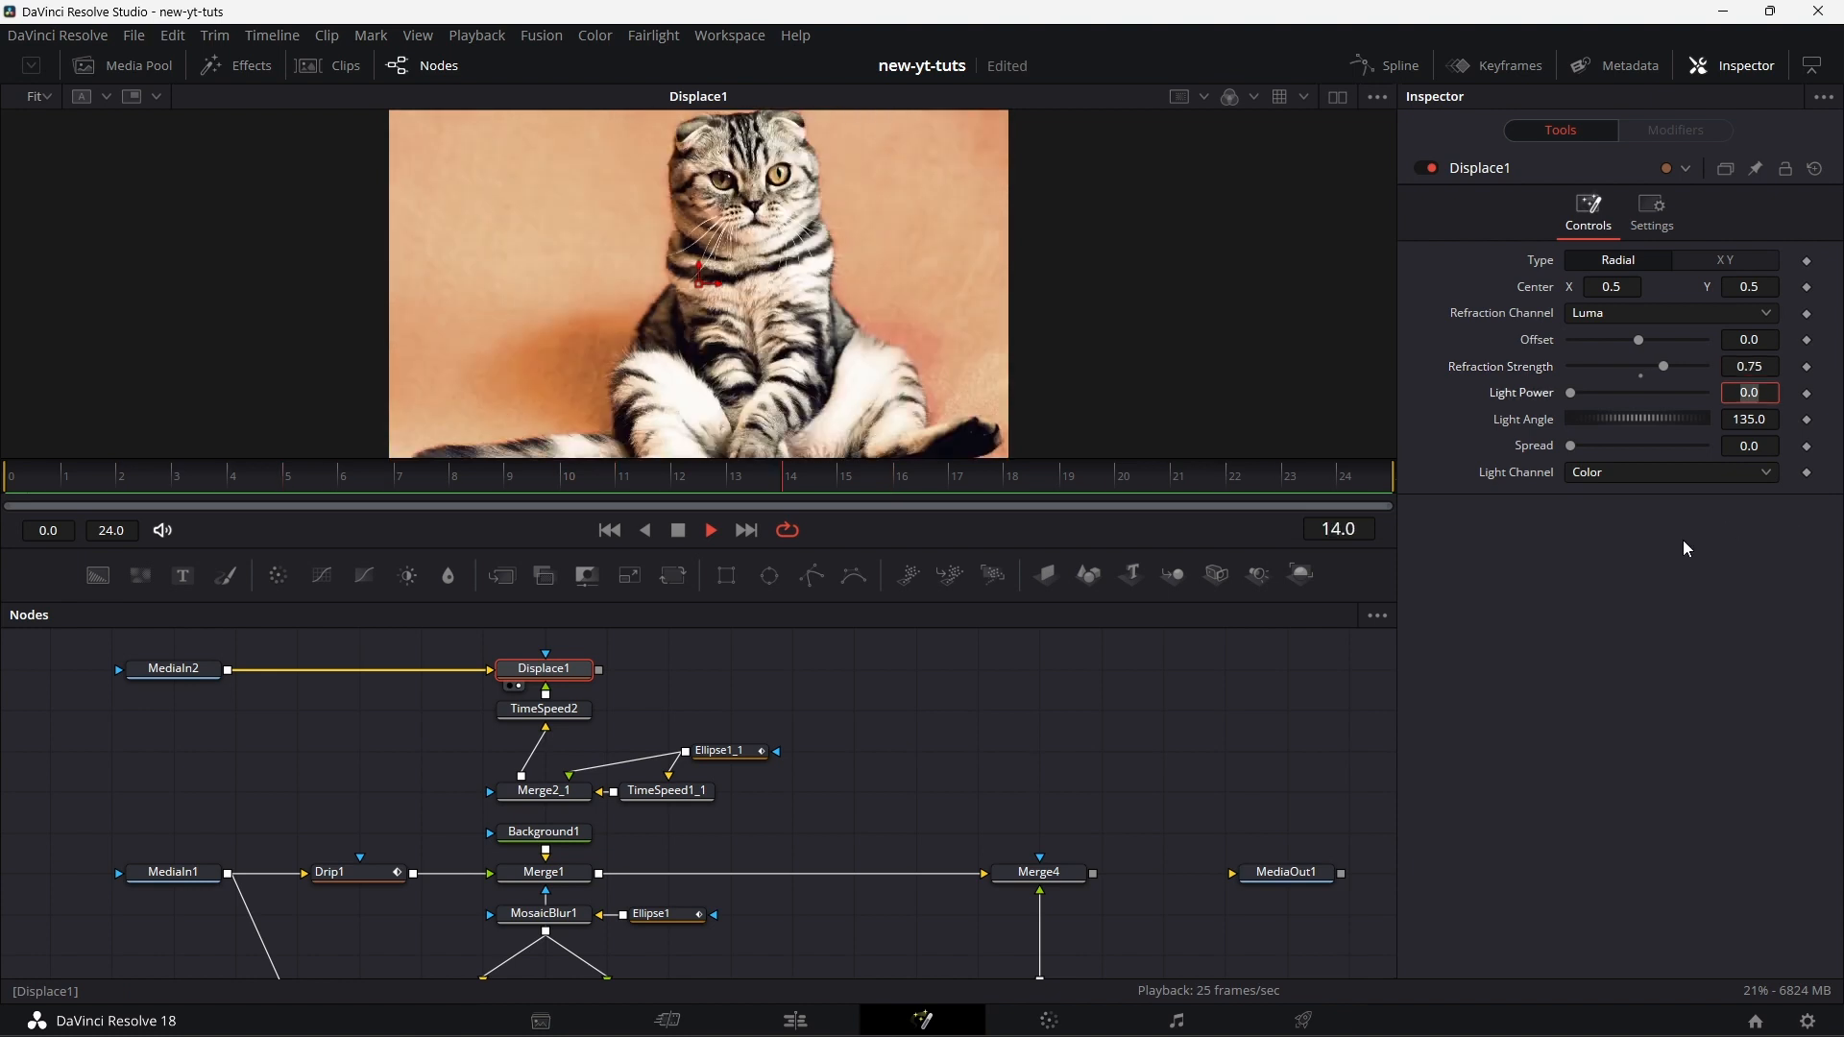
left_click_drag(719, 484, 677, 485)
- Try a delay of 4 on TimeSpeed2 and check the displacement around frames 12 to 15
left_click(544, 710)
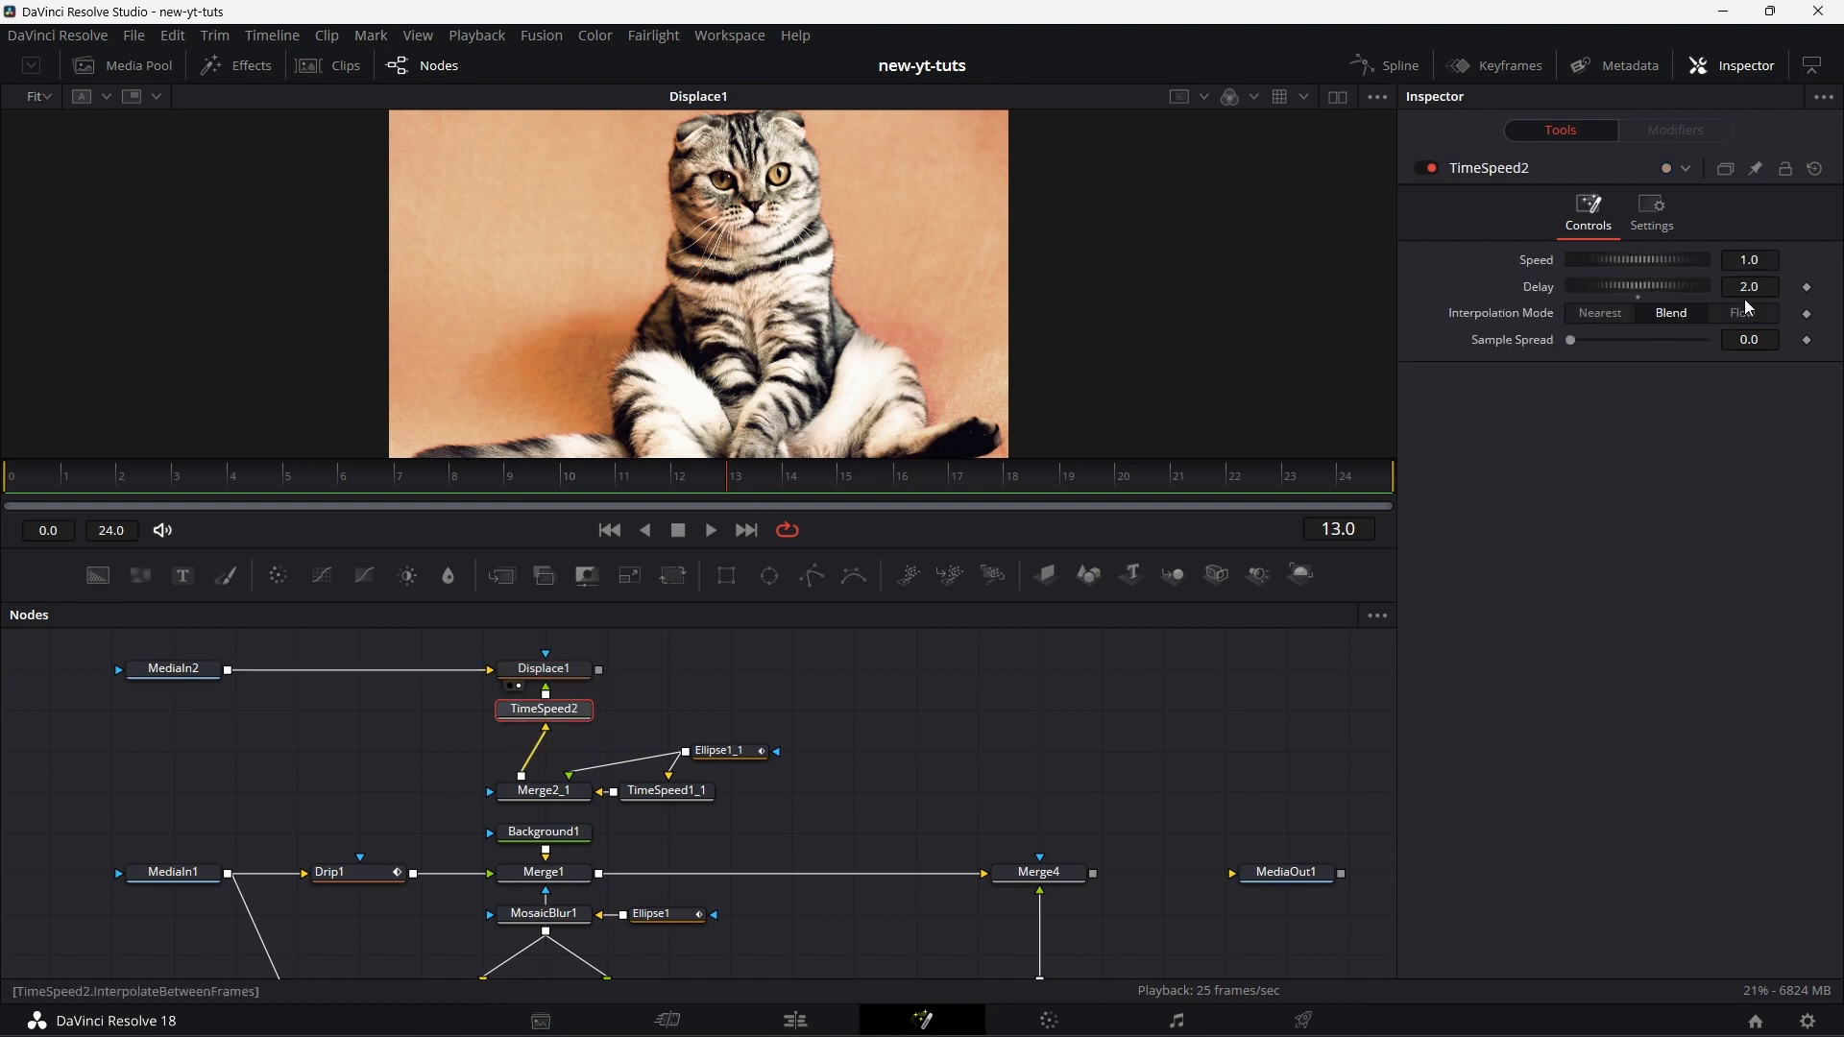
key("Return")
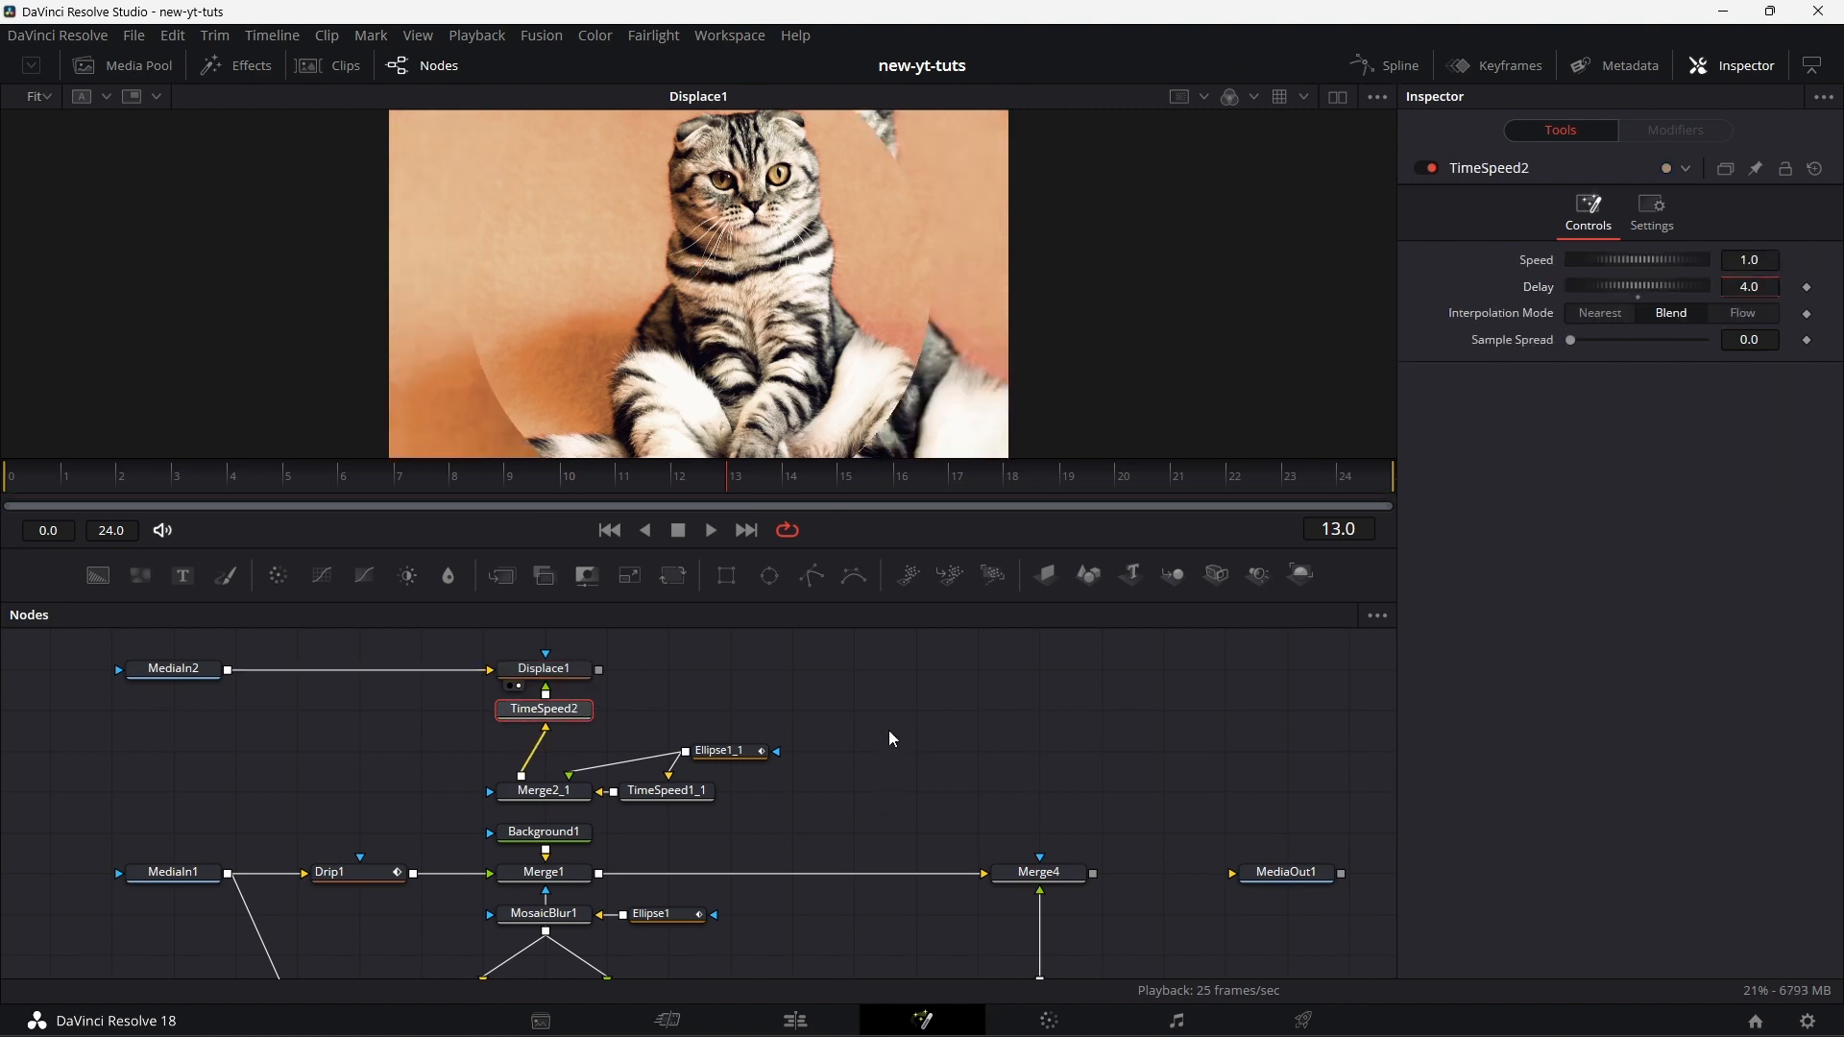
left_click(837, 482)
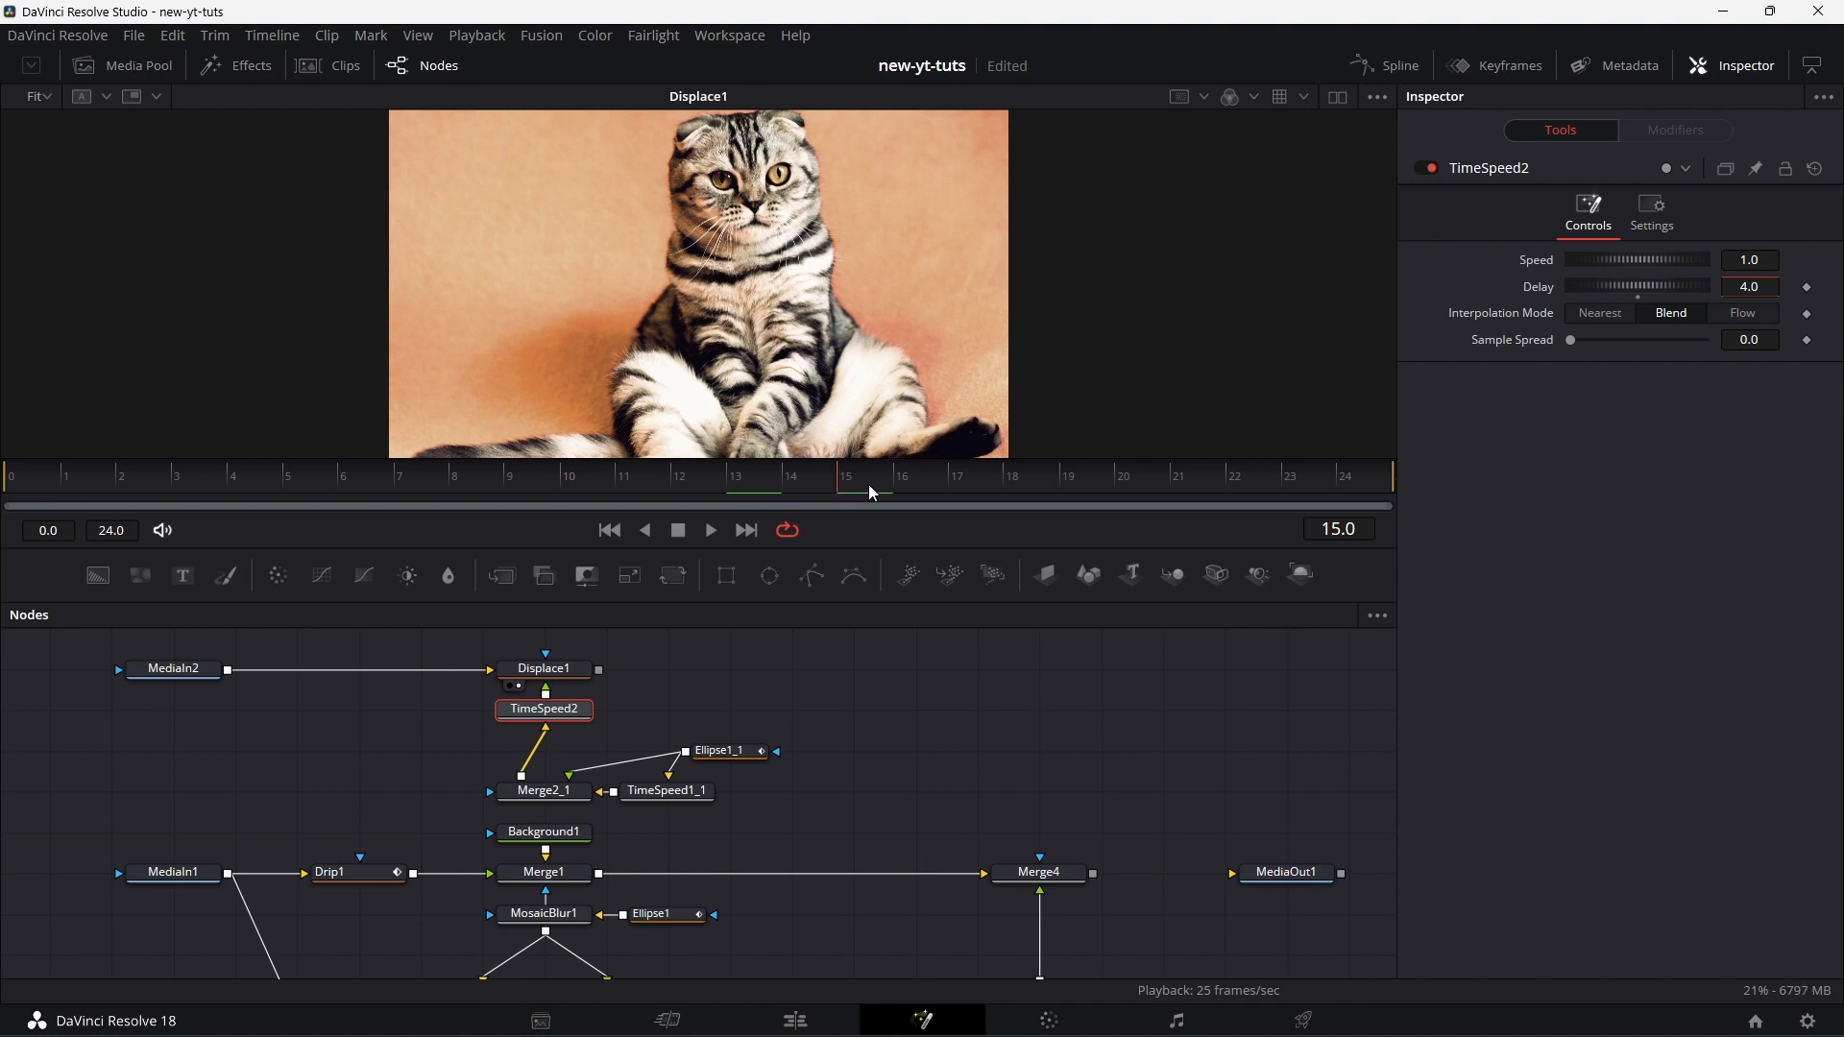
left_click(717, 480)
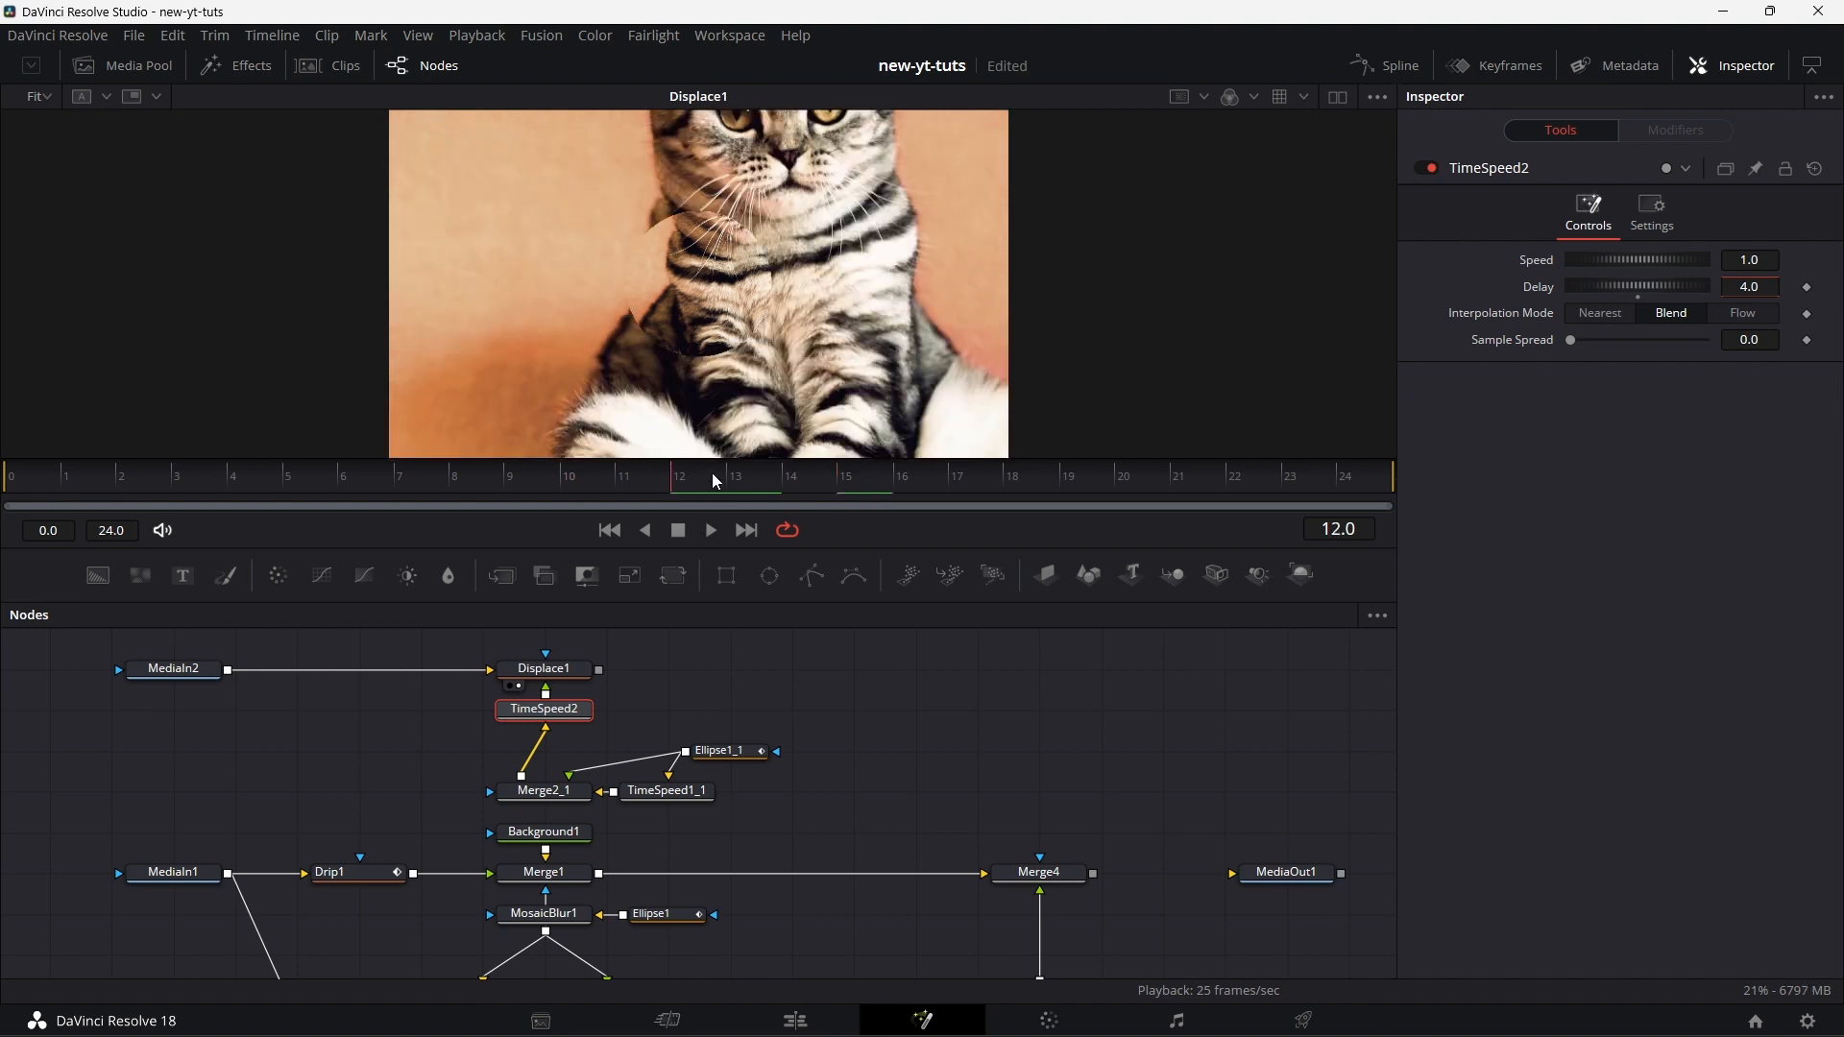
left_click(759, 487)
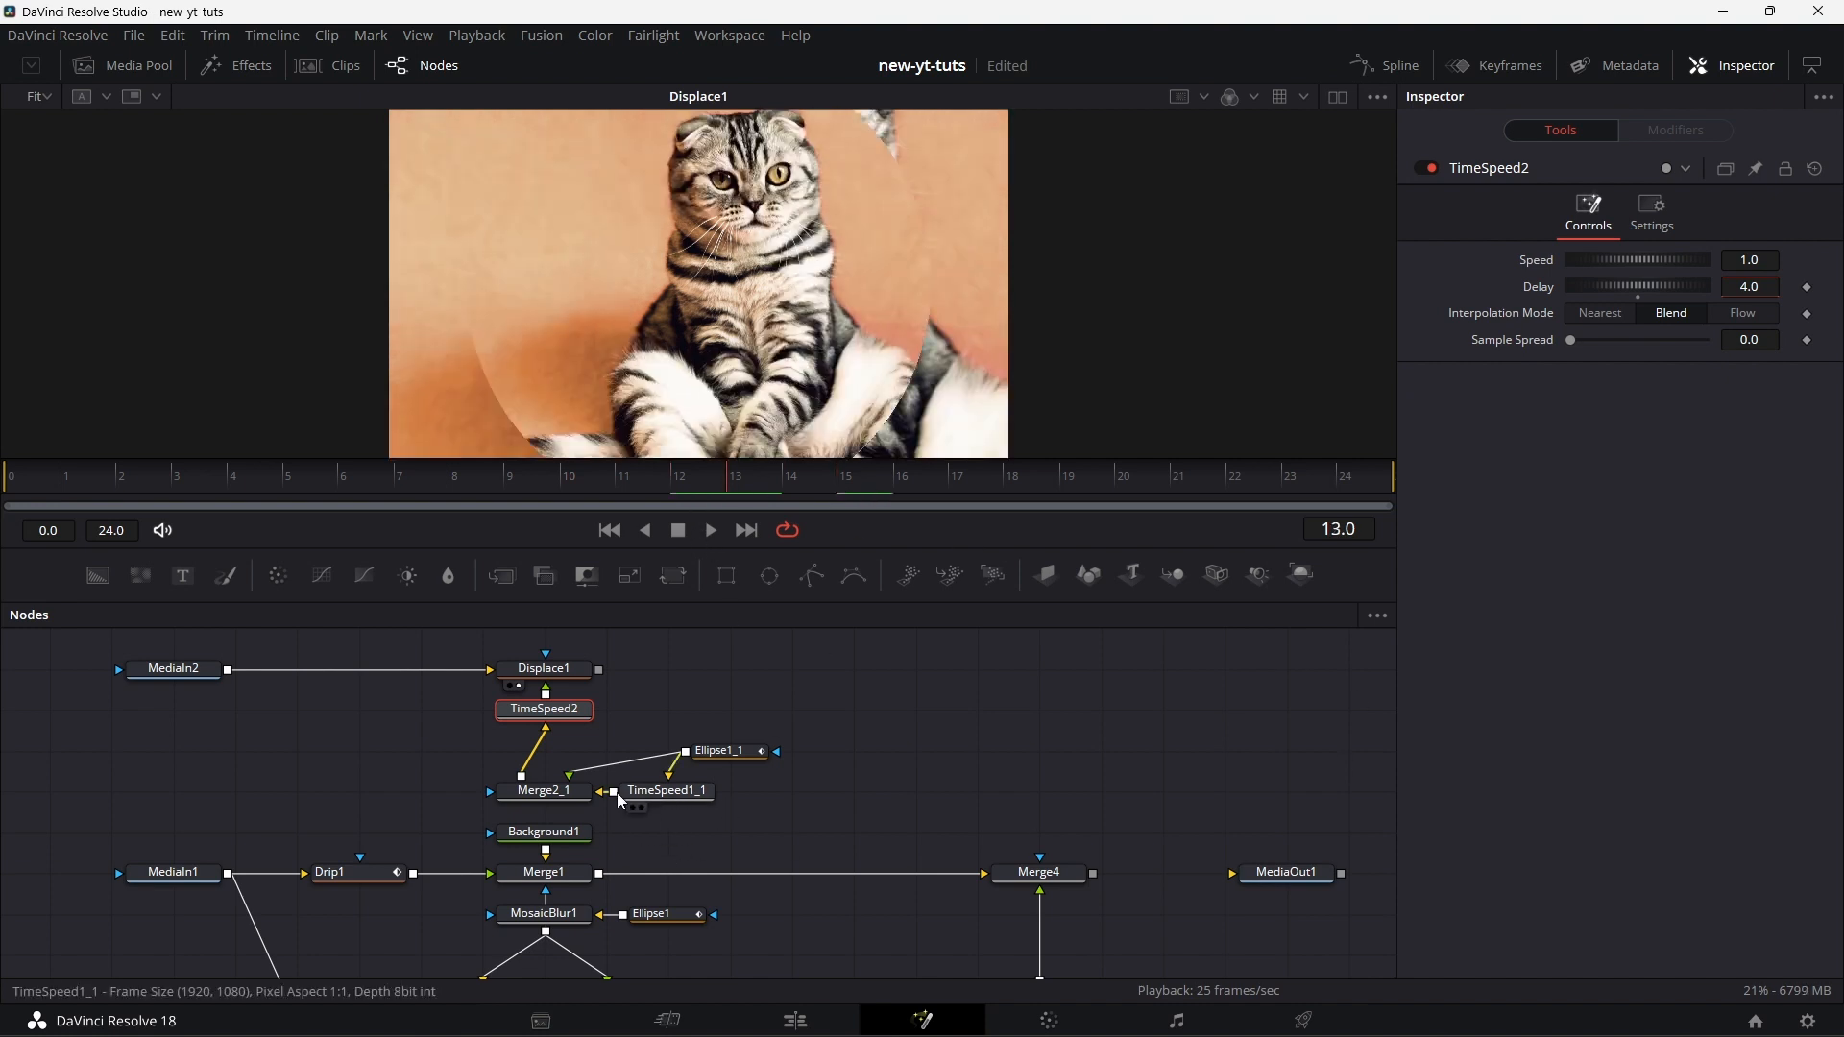
- Soften Ellipse1_1 to a soft edge of about 0.1165 and play back the displacement
left_click(728, 751)
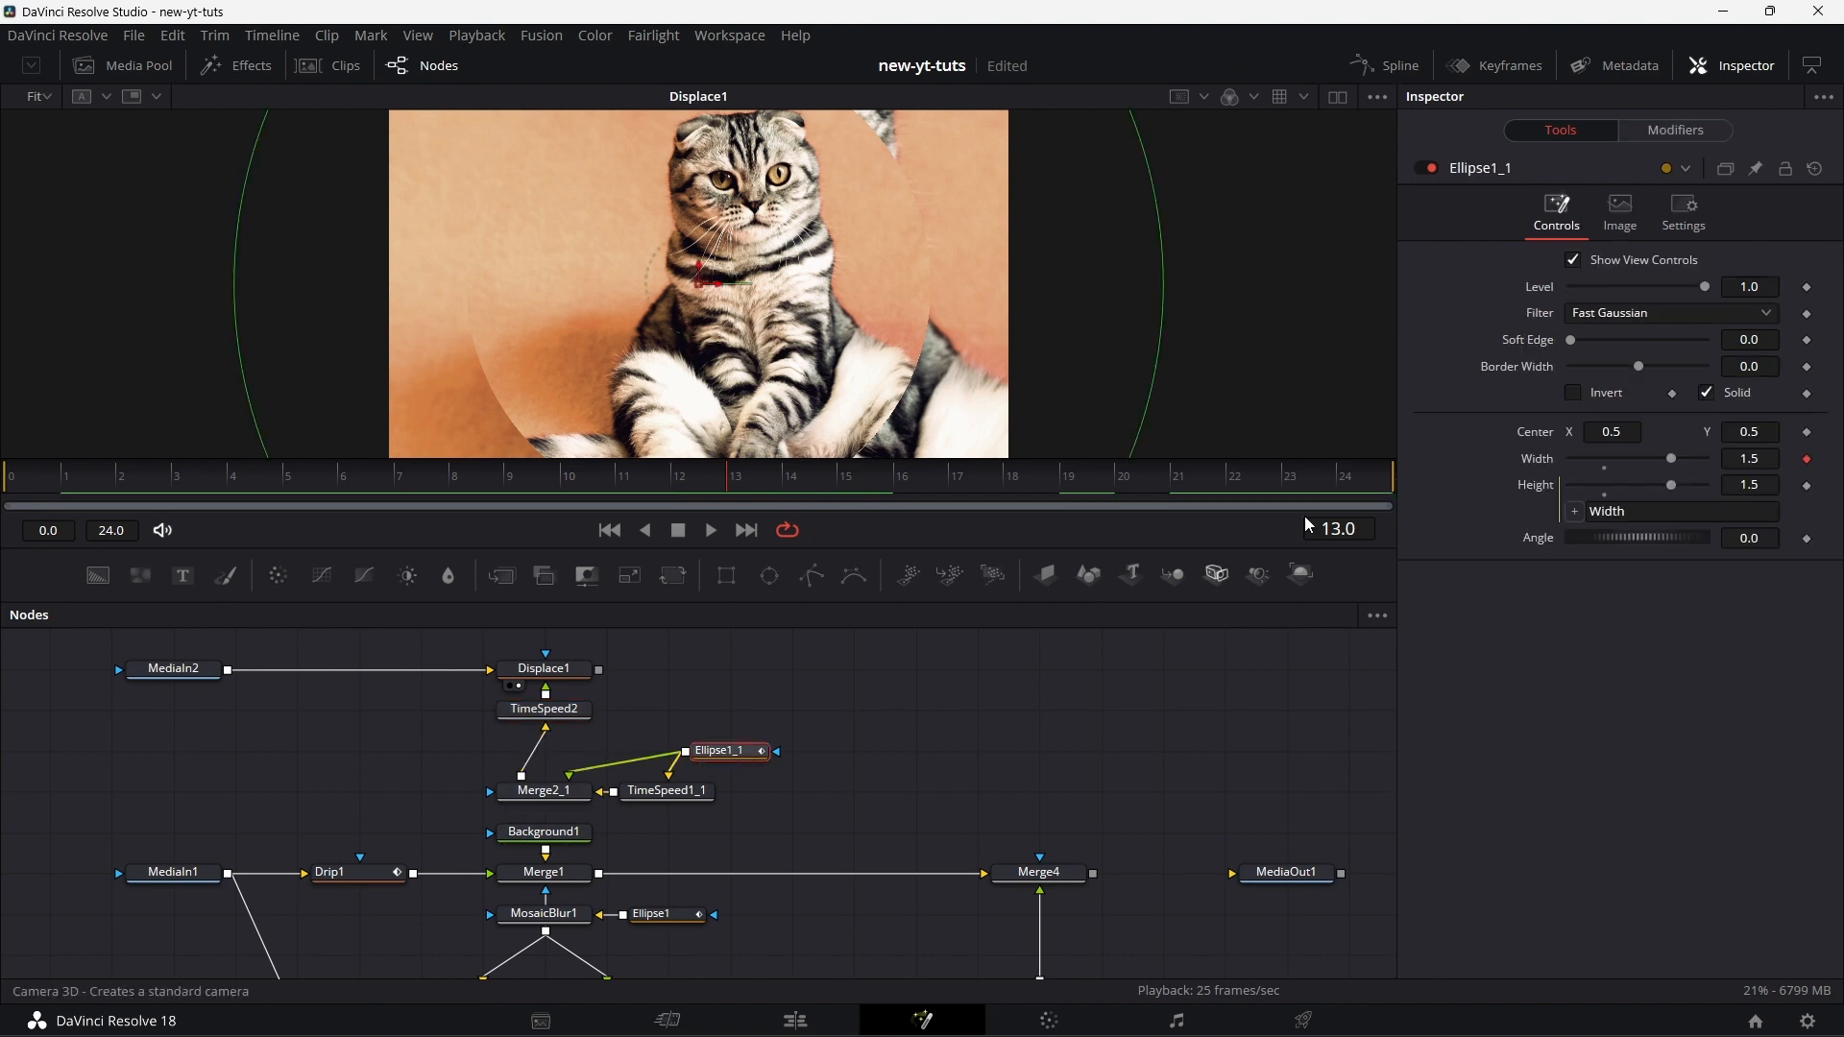
left_click_drag(1573, 344, 1642, 356)
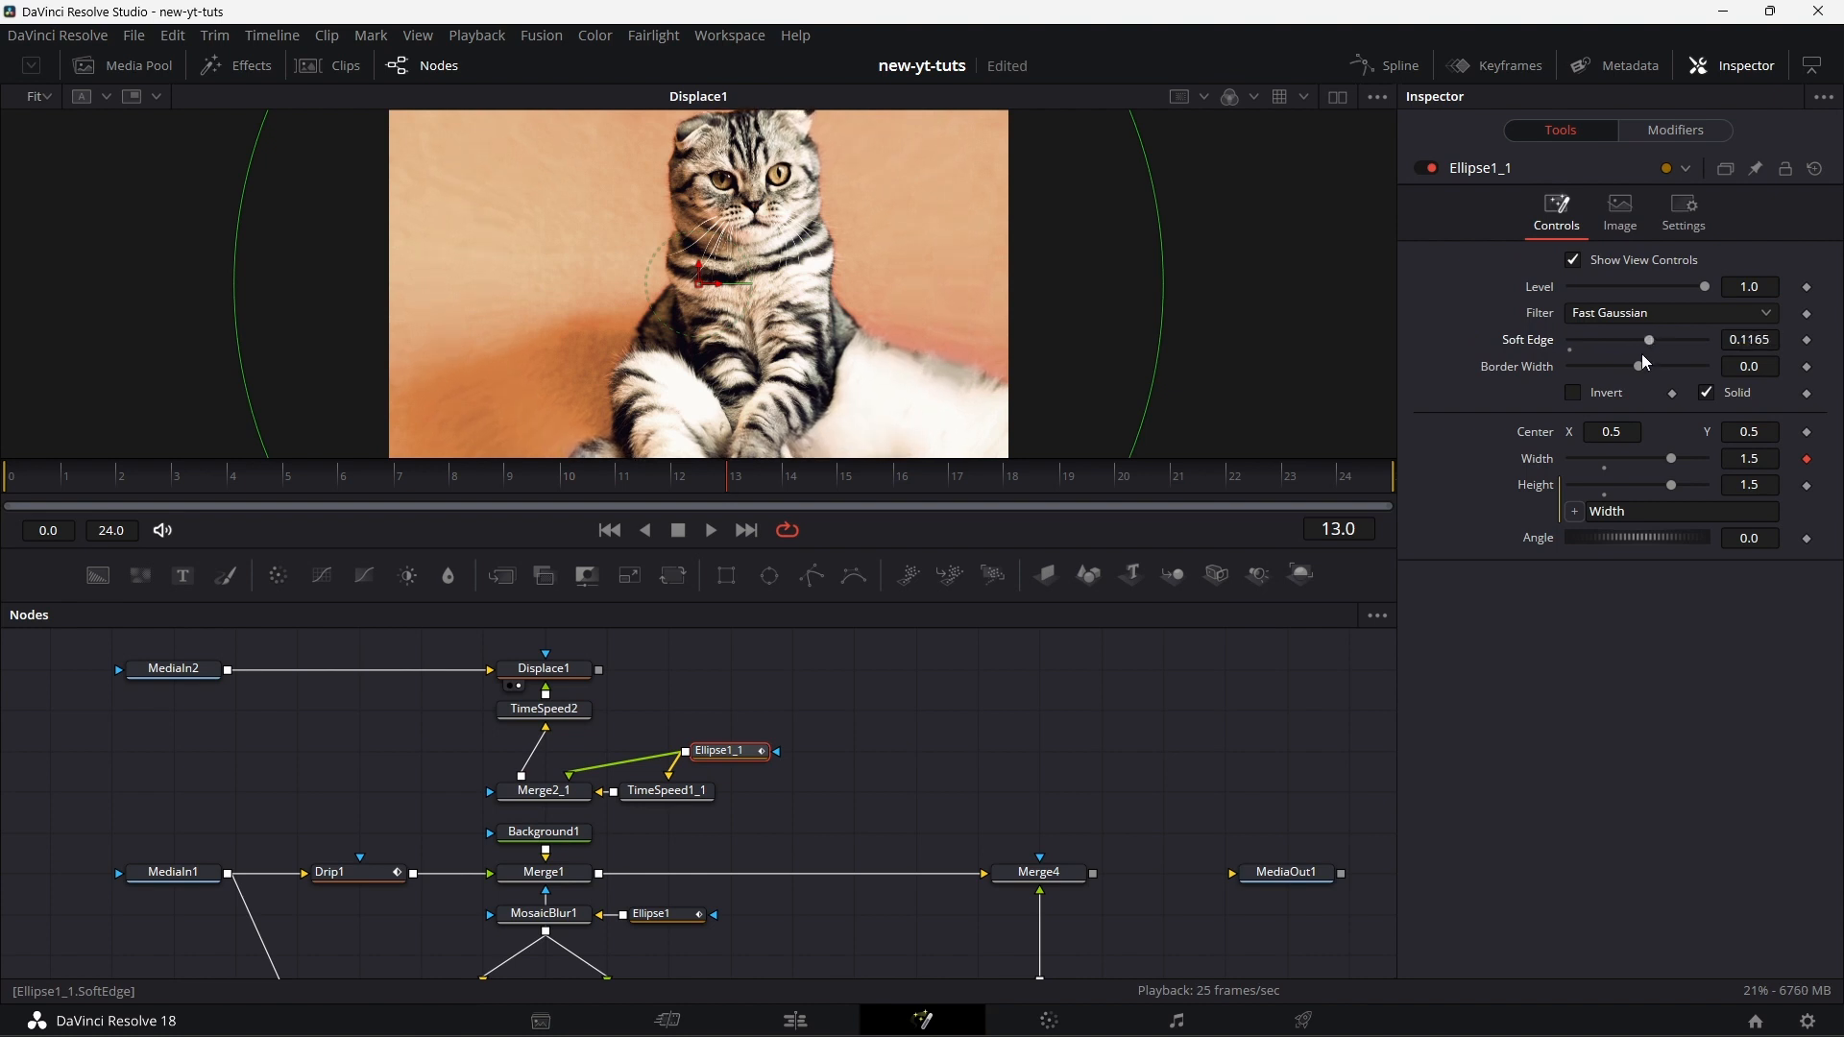
left_click(712, 532)
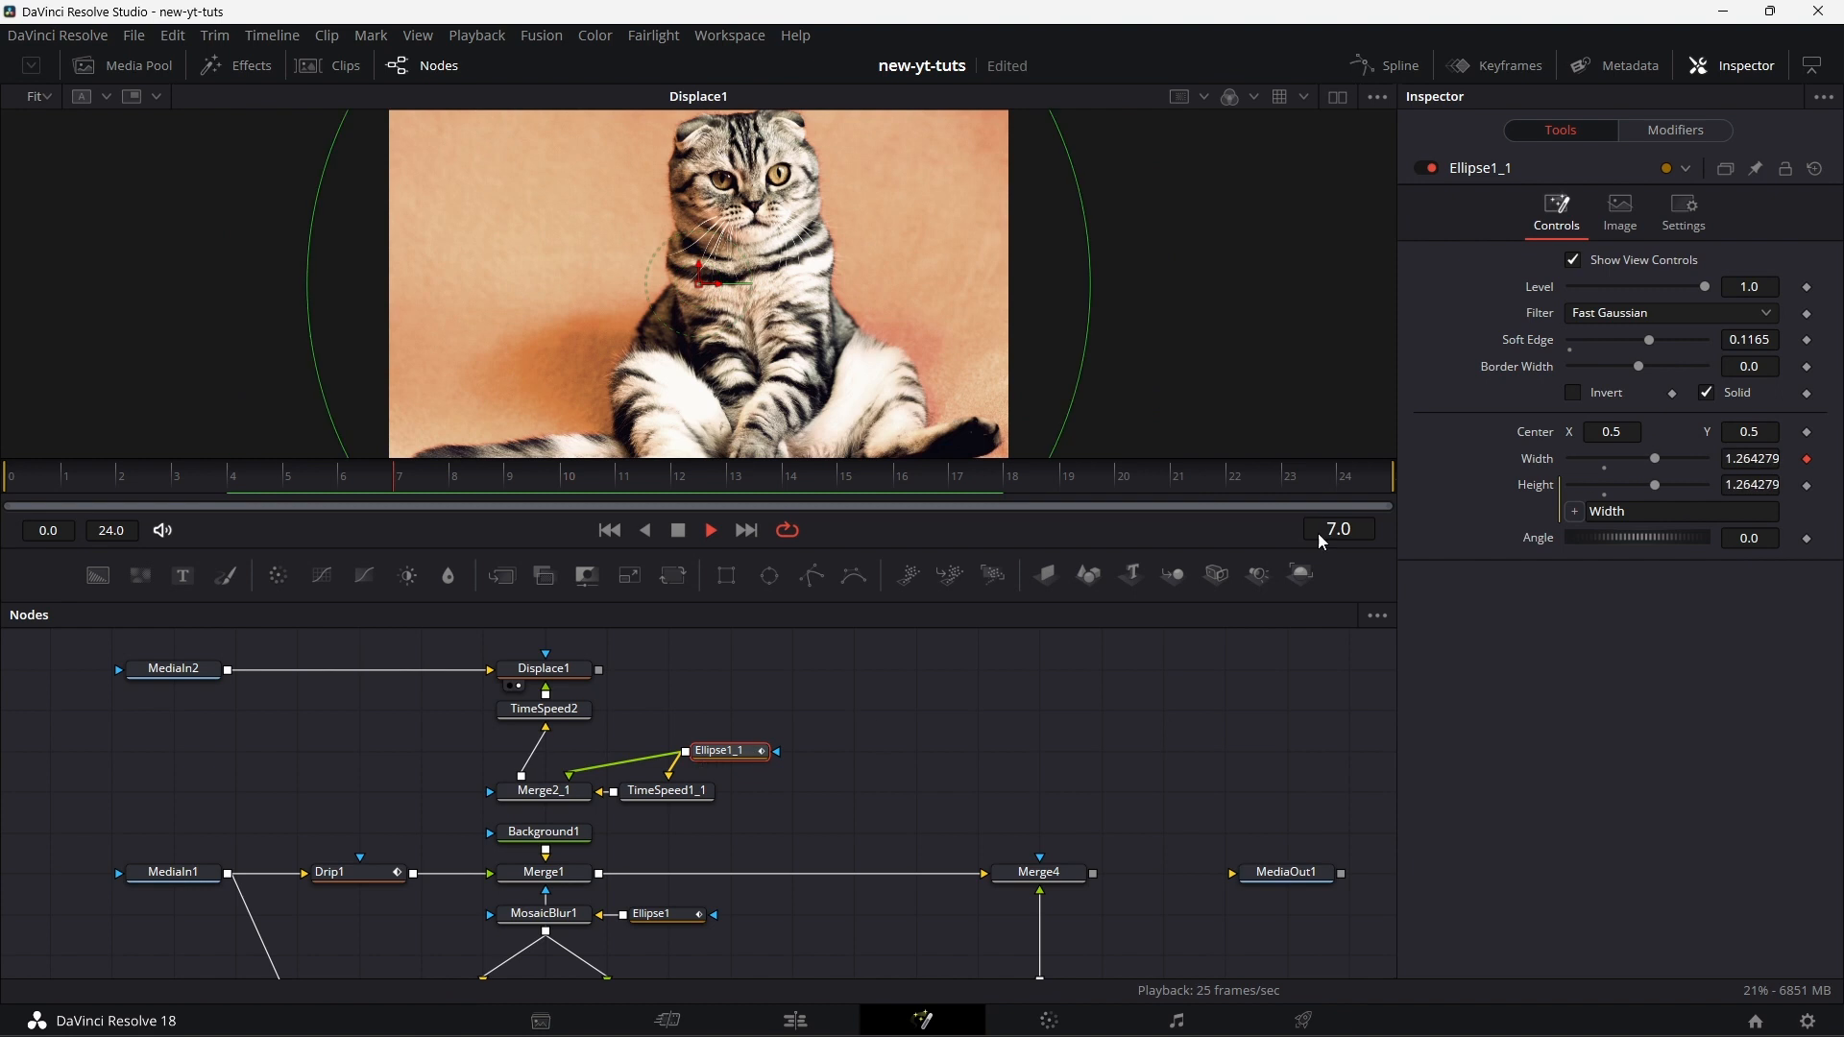
- Set Ellipse1_1's width animation curve to Sine in and out with time scale 1, and place the node directly above TimeSpeed1_1
left_click(1677, 134)
left_click(1626, 341)
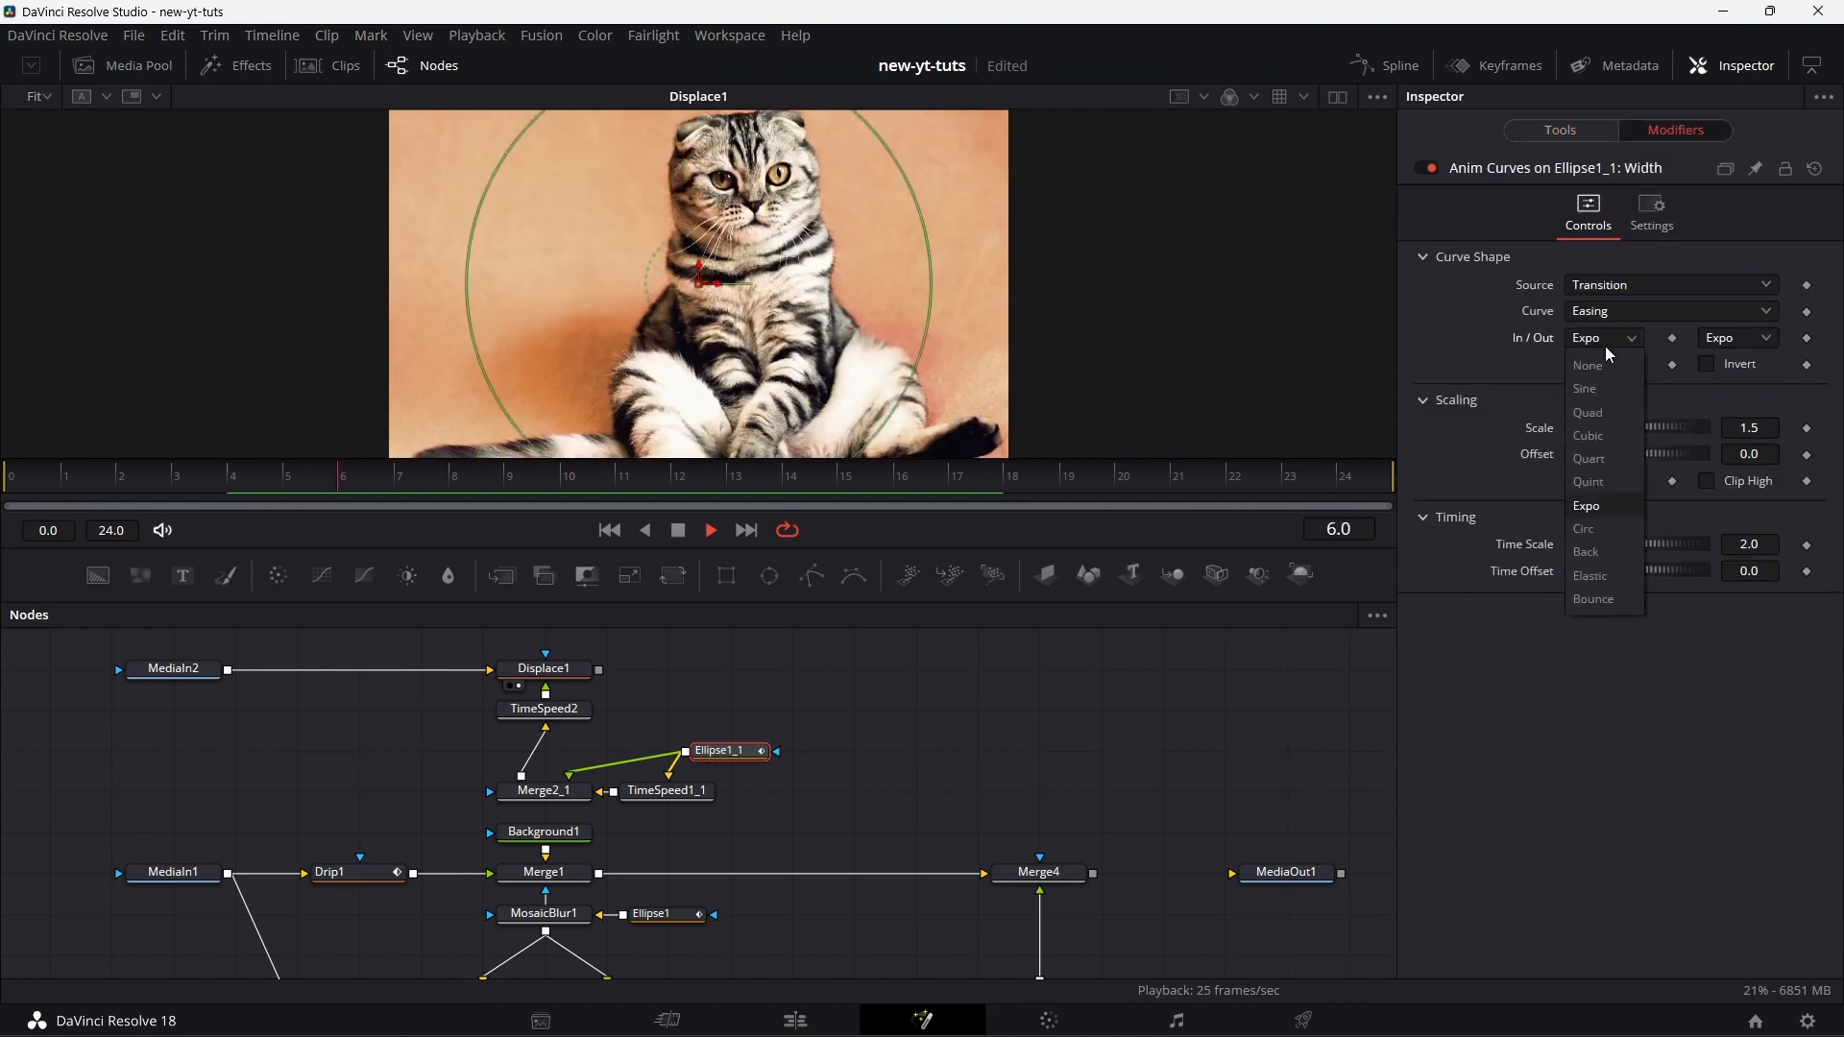
left_click(1613, 388)
left_click(1713, 338)
left_click(1729, 389)
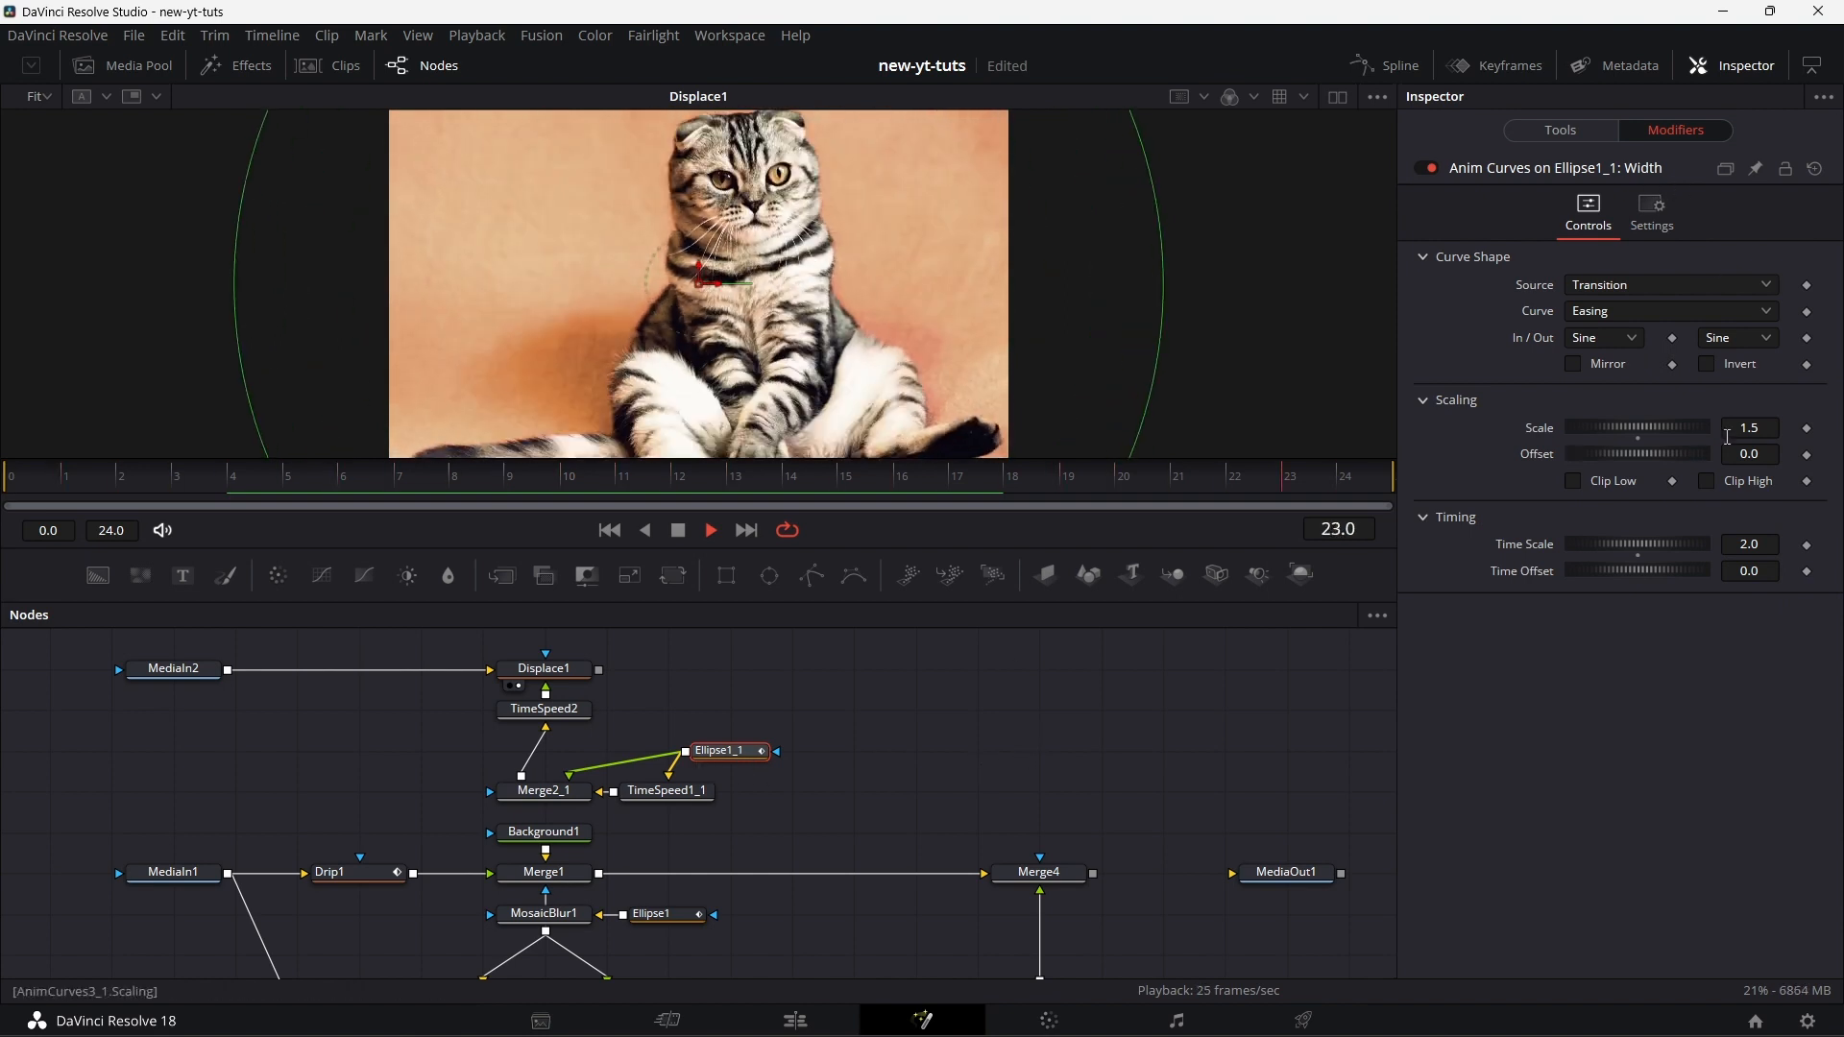
left_click(1750, 544)
type("1")
key("Return")
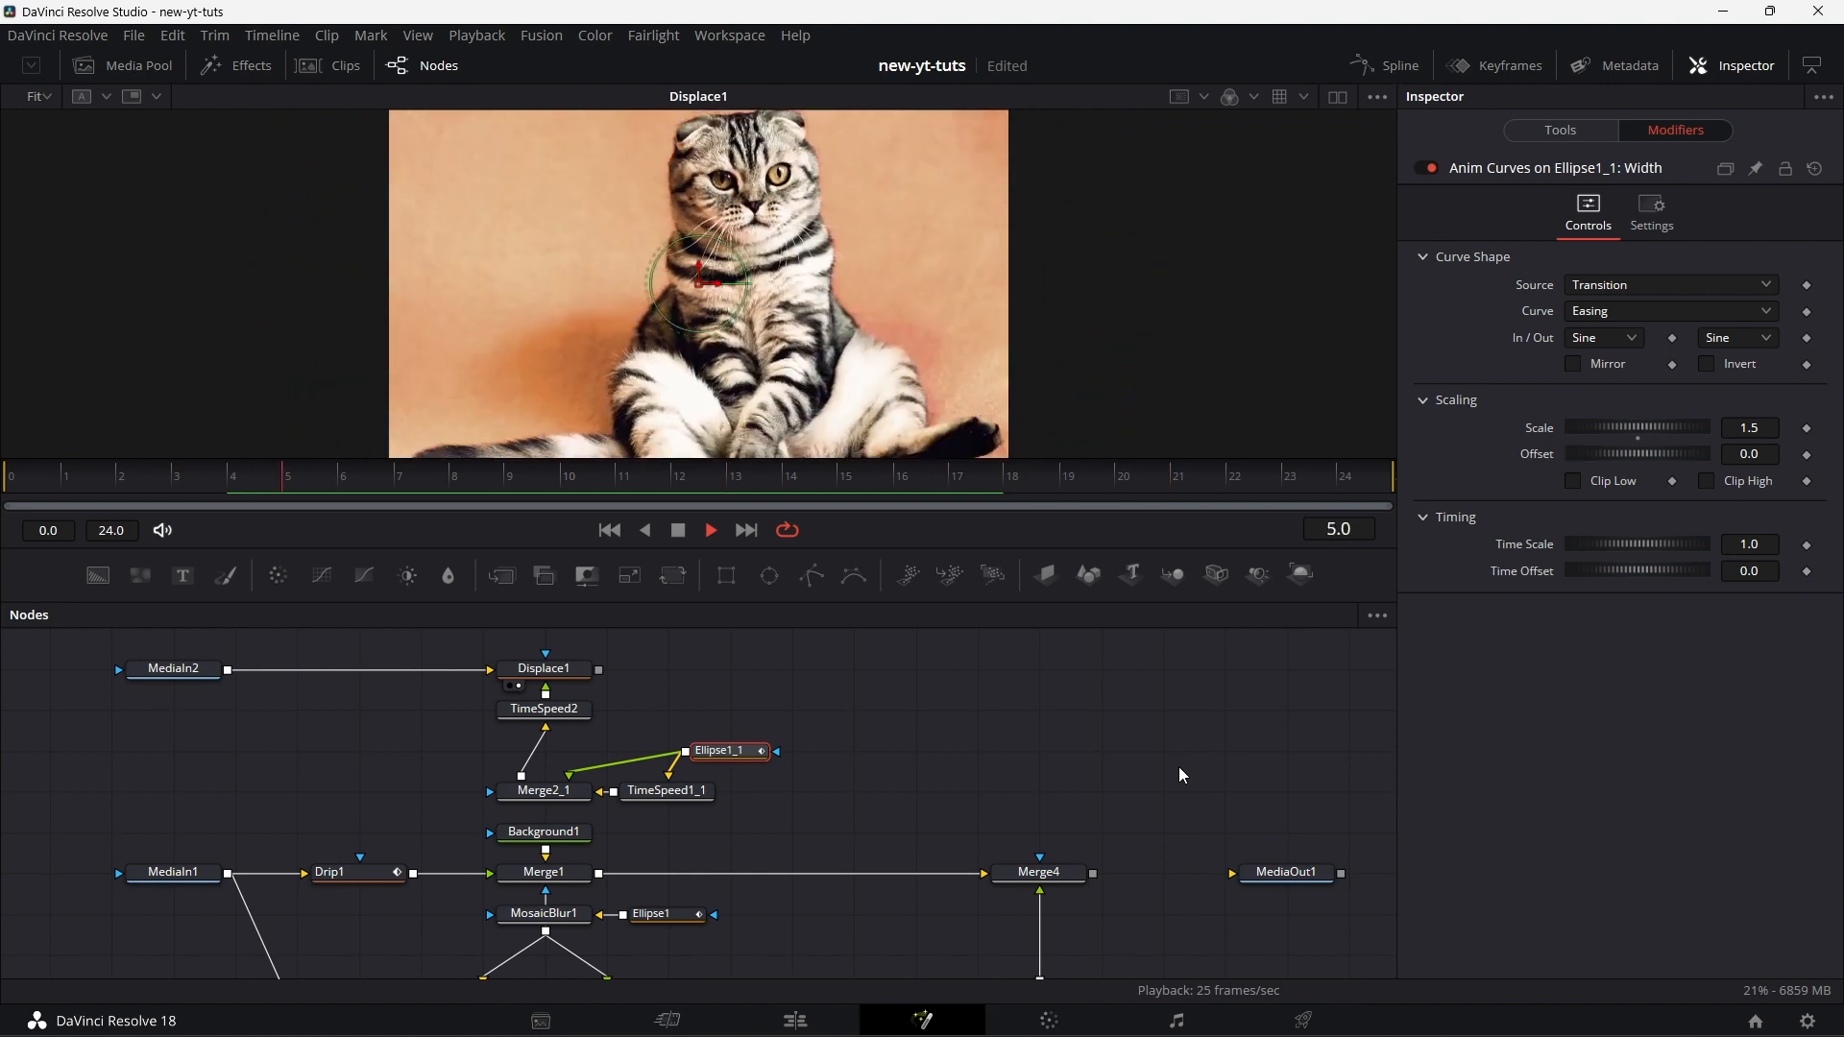
left_click_drag(768, 752, 708, 754)
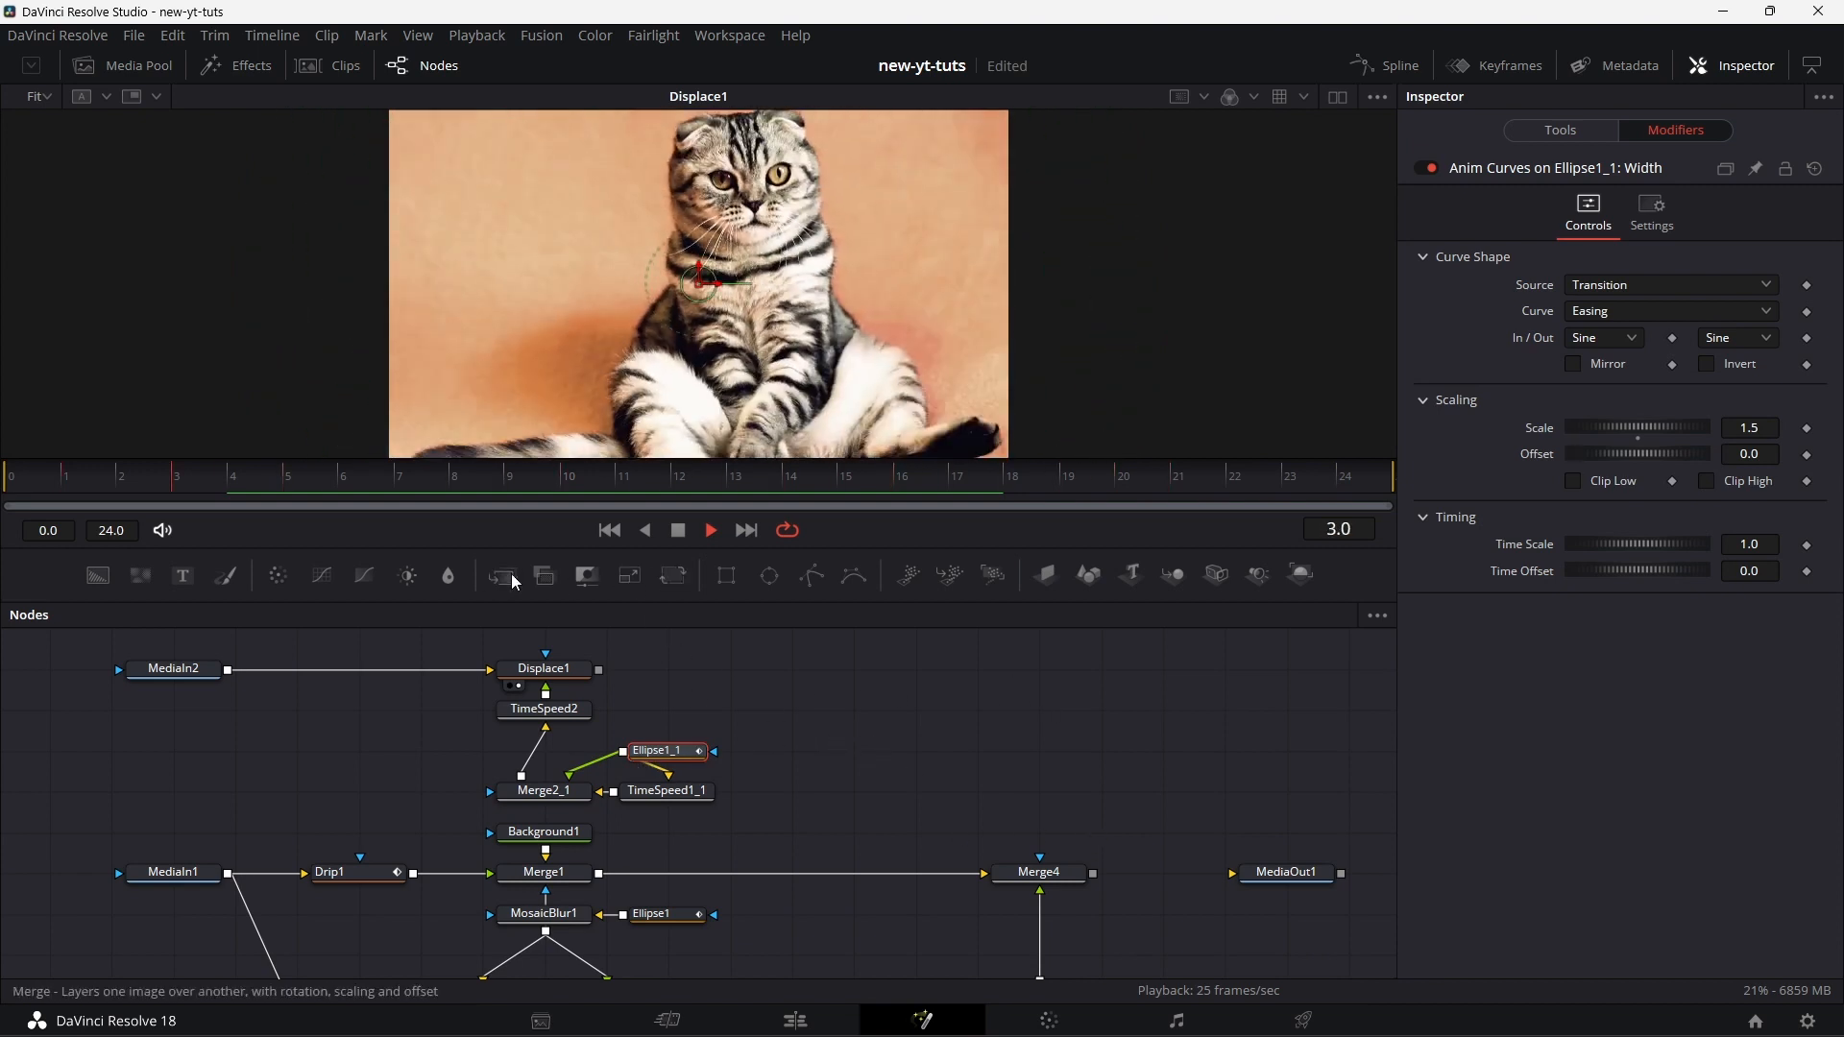
- Add a Merge node above Merge4, with Displace1 as its background and Merge4 as its foreground
left_click_drag(511, 573, 1052, 686)
left_click_drag(600, 671, 986, 669)
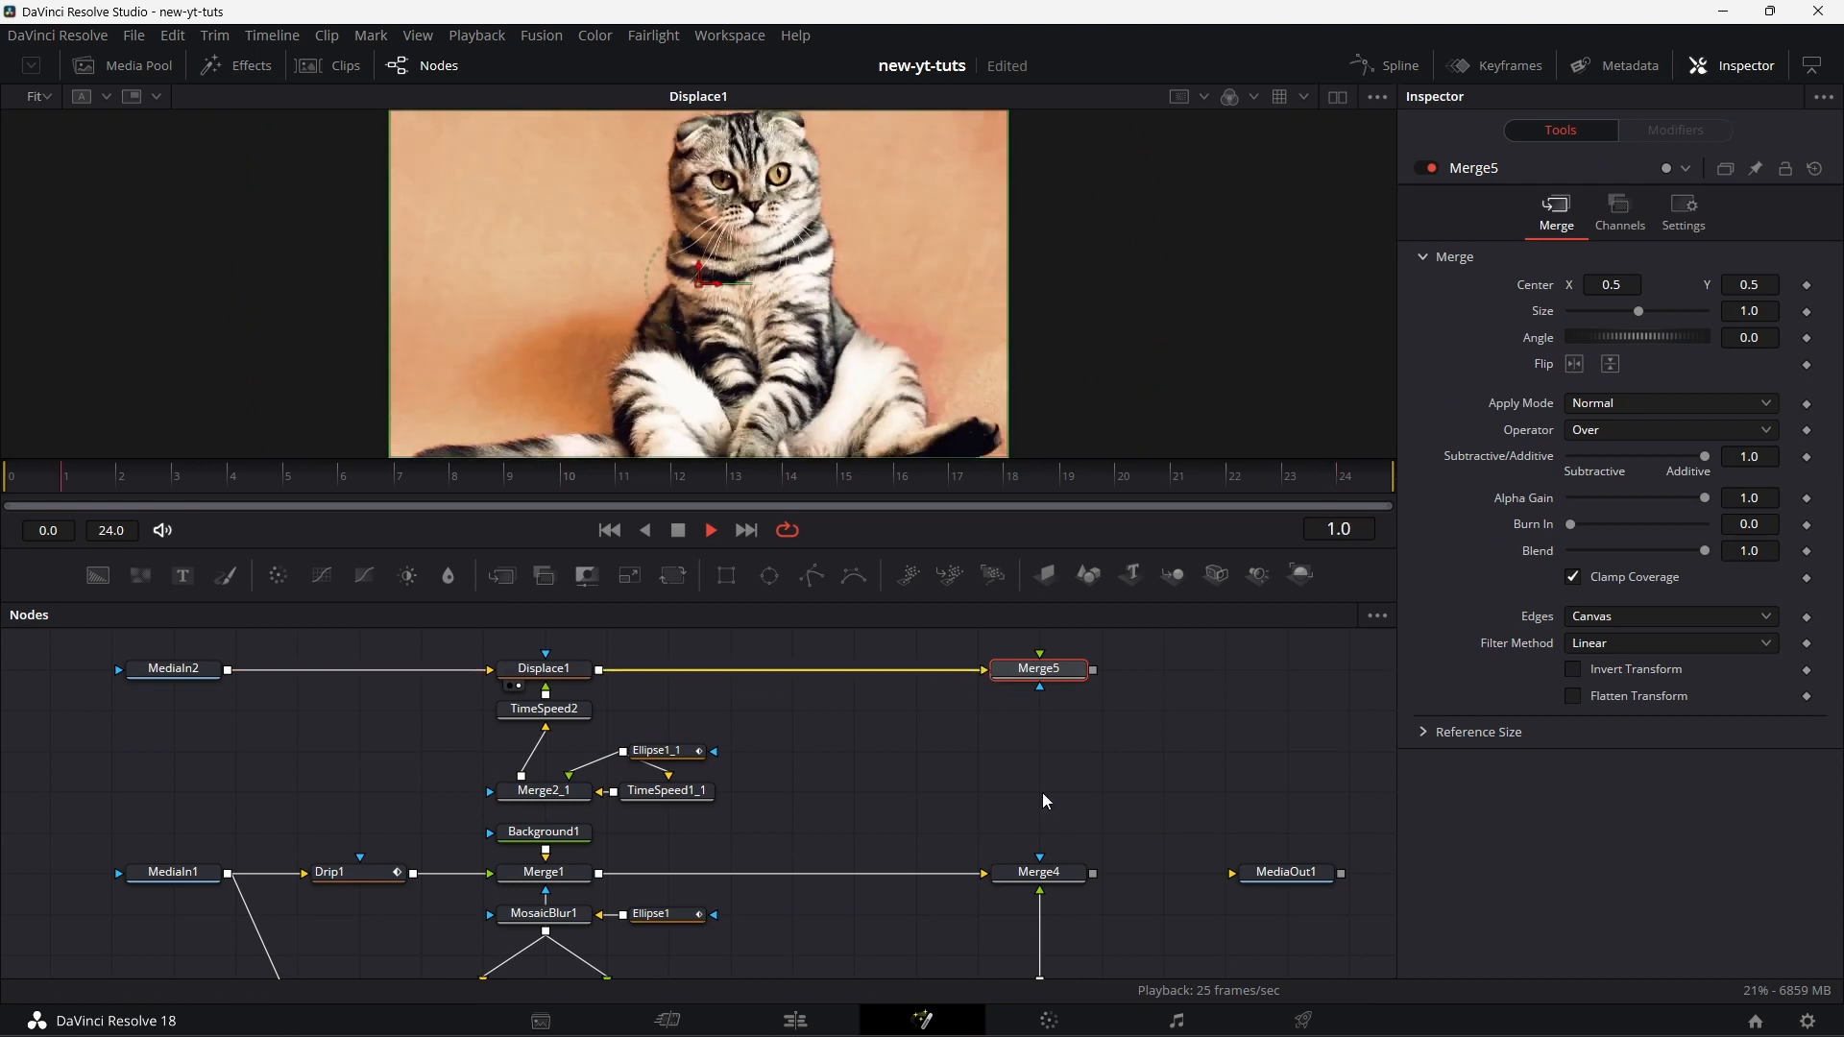
left_click_drag(1093, 873, 1041, 656)
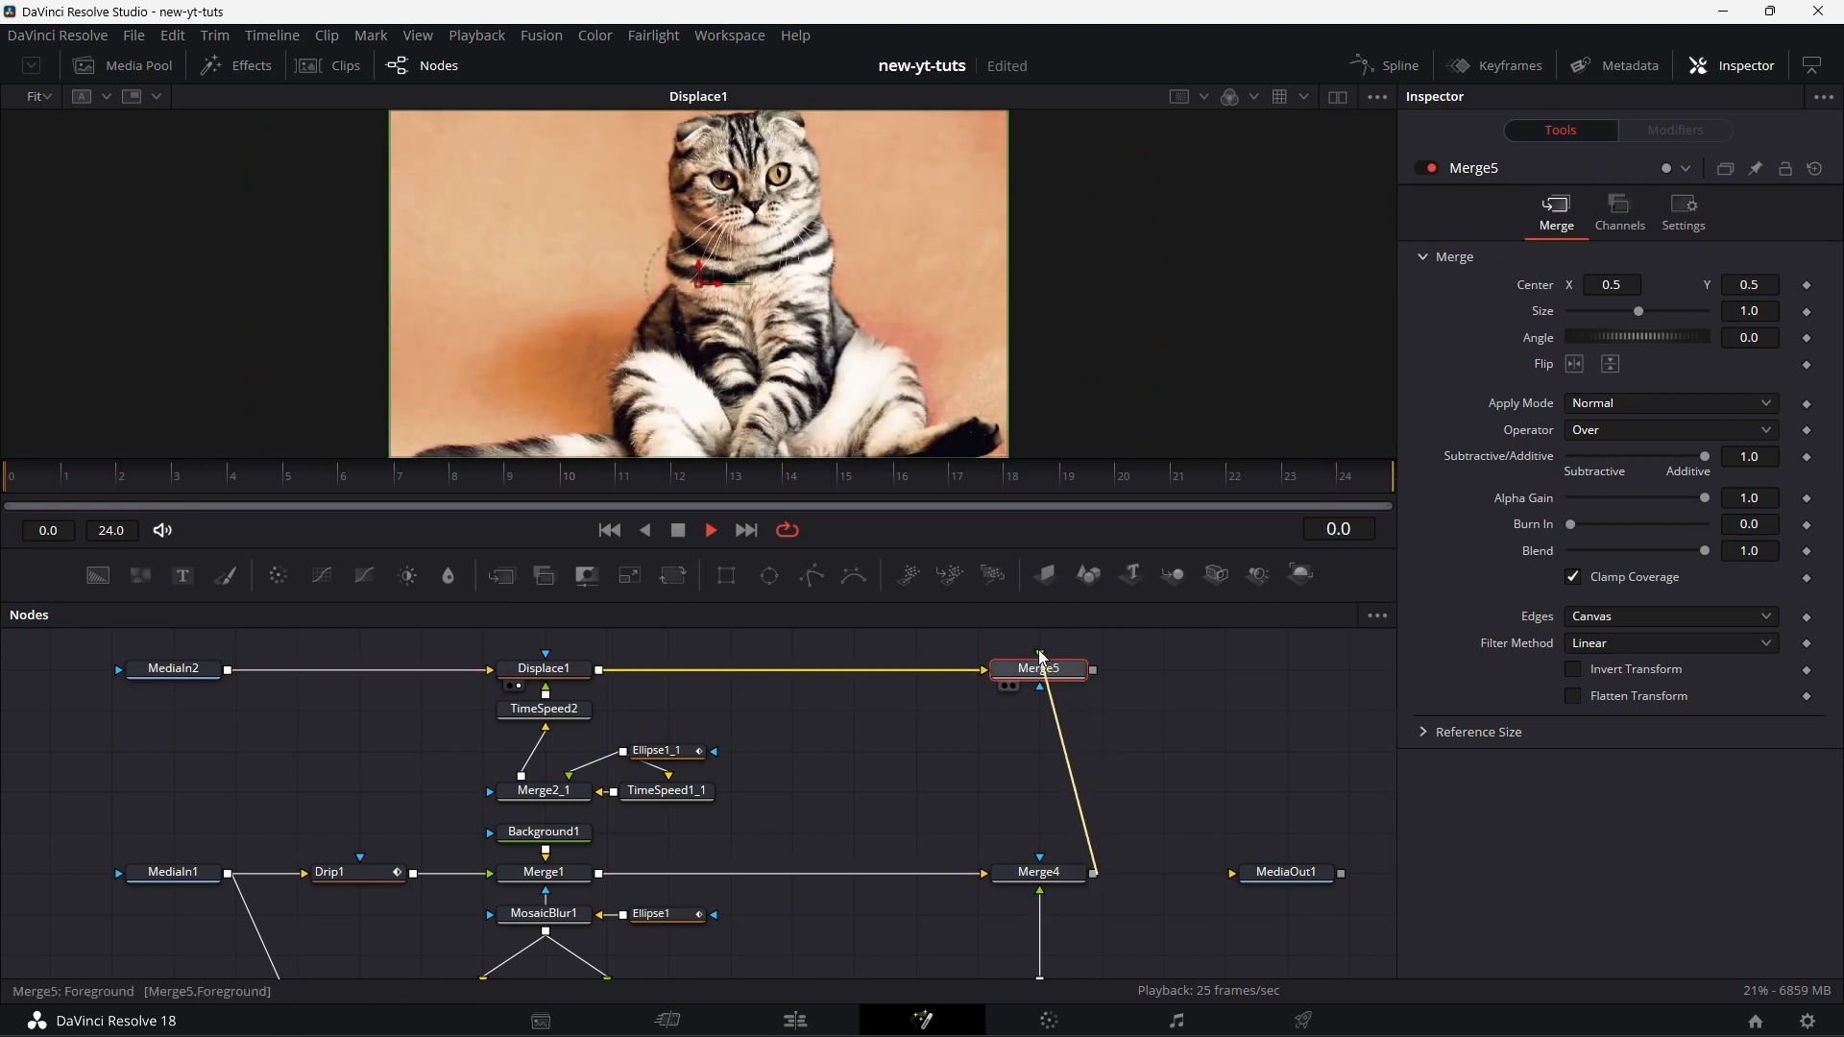
- Align MediaOut1 with Merge5, connect Merge5 to it, and show Merge5 in the viewer
left_click_drag(1287, 872, 1287, 668)
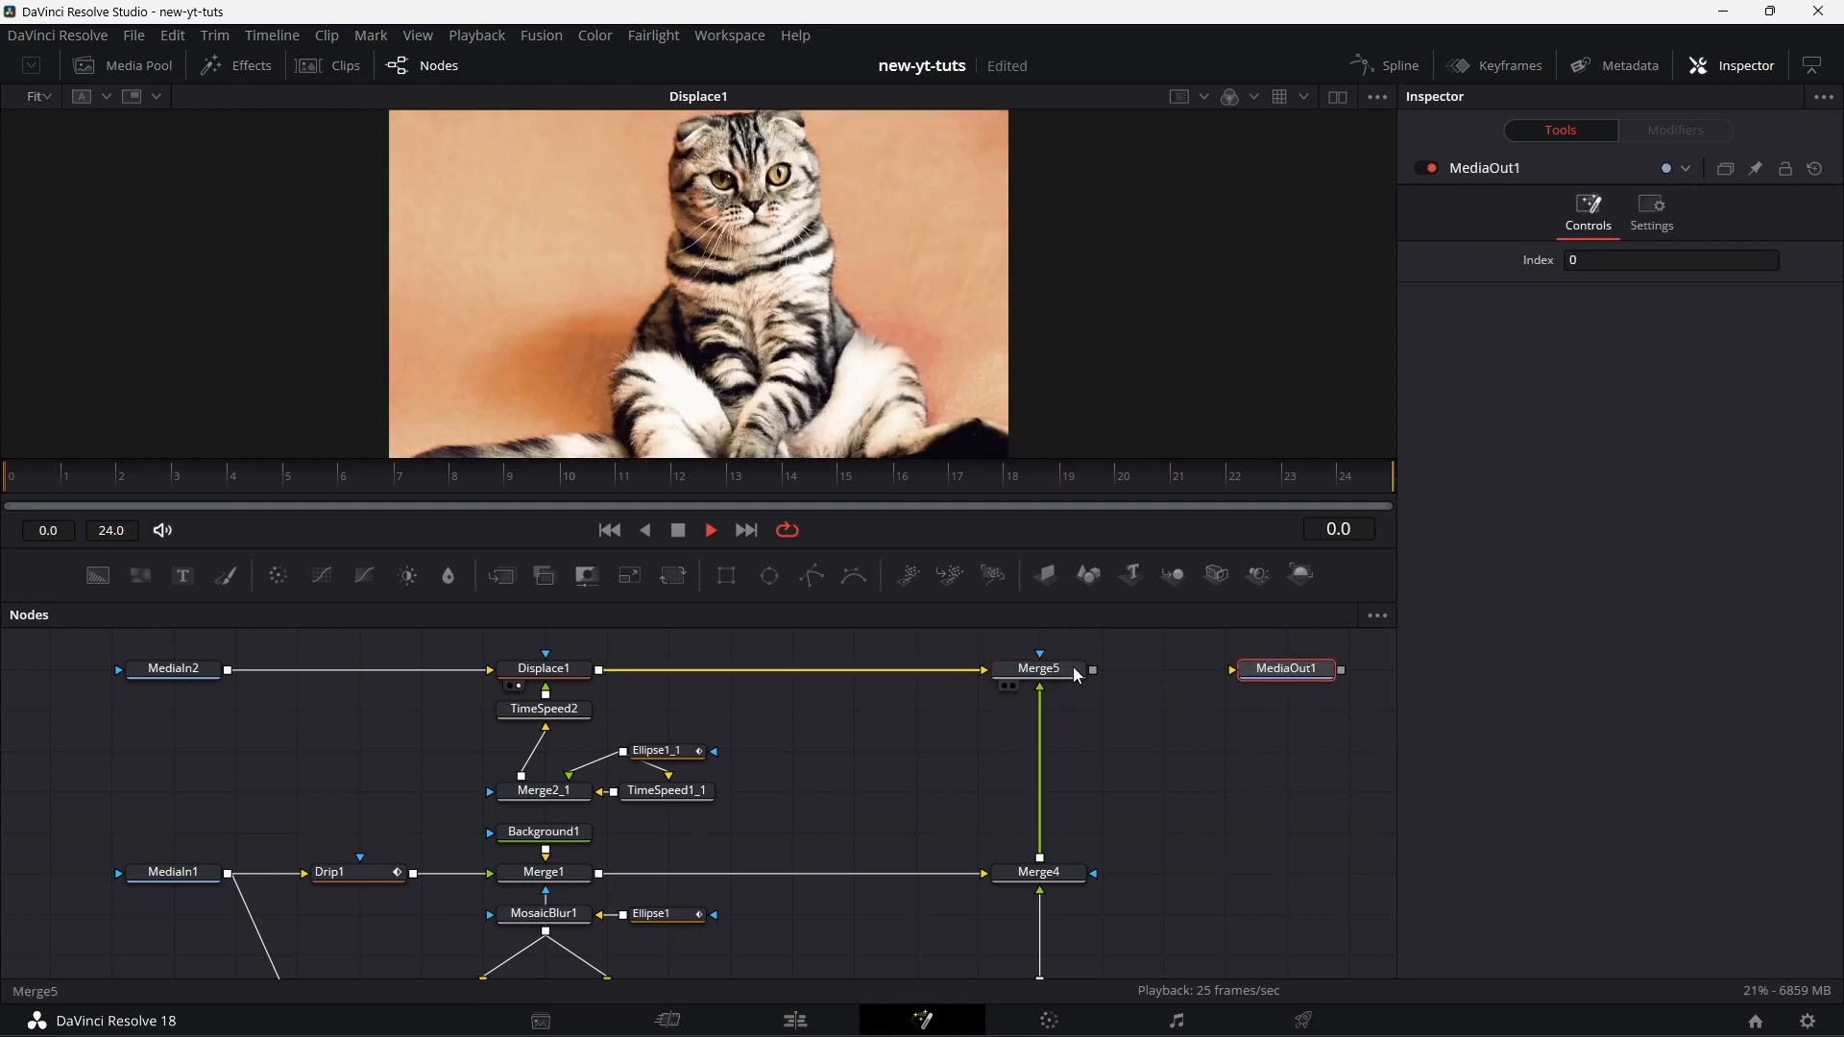
left_click_drag(1093, 670, 1238, 669)
key("1")
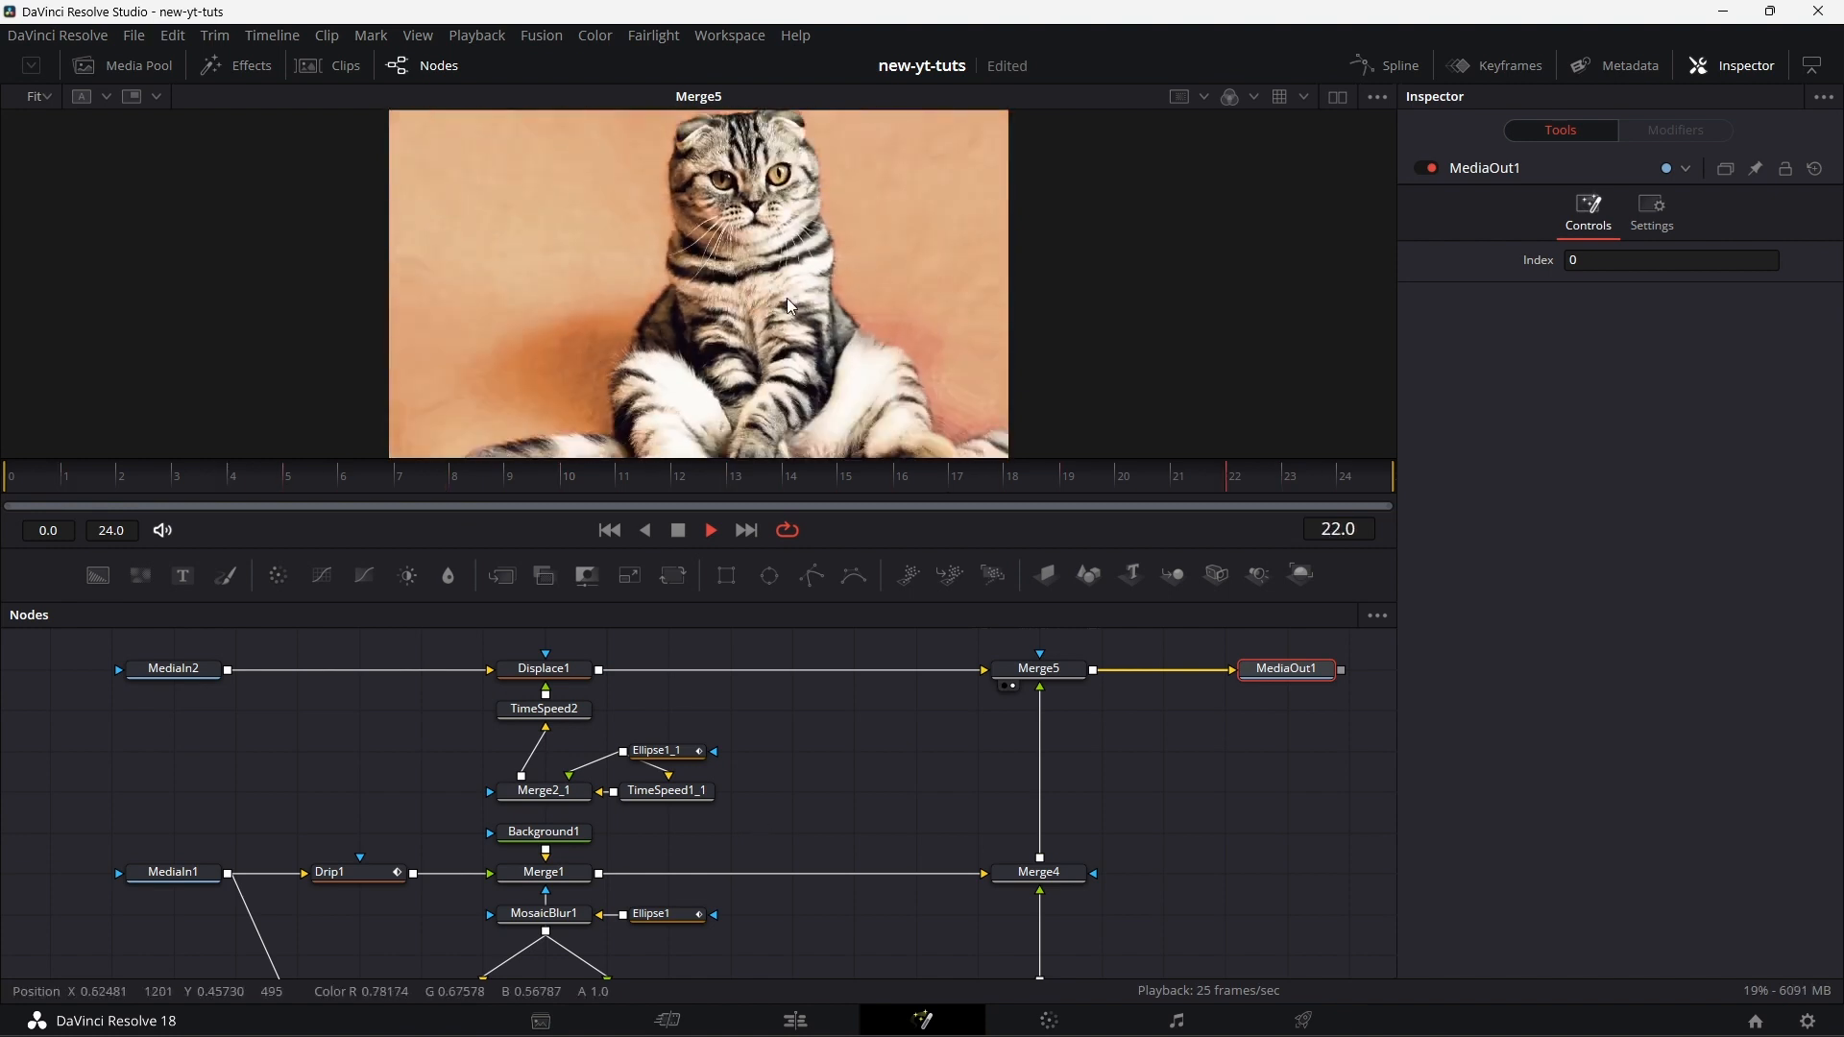
- Set TimeSpeed2's delay back to 2
left_click(590, 710)
left_click(1769, 287)
type("2")
key("Return")
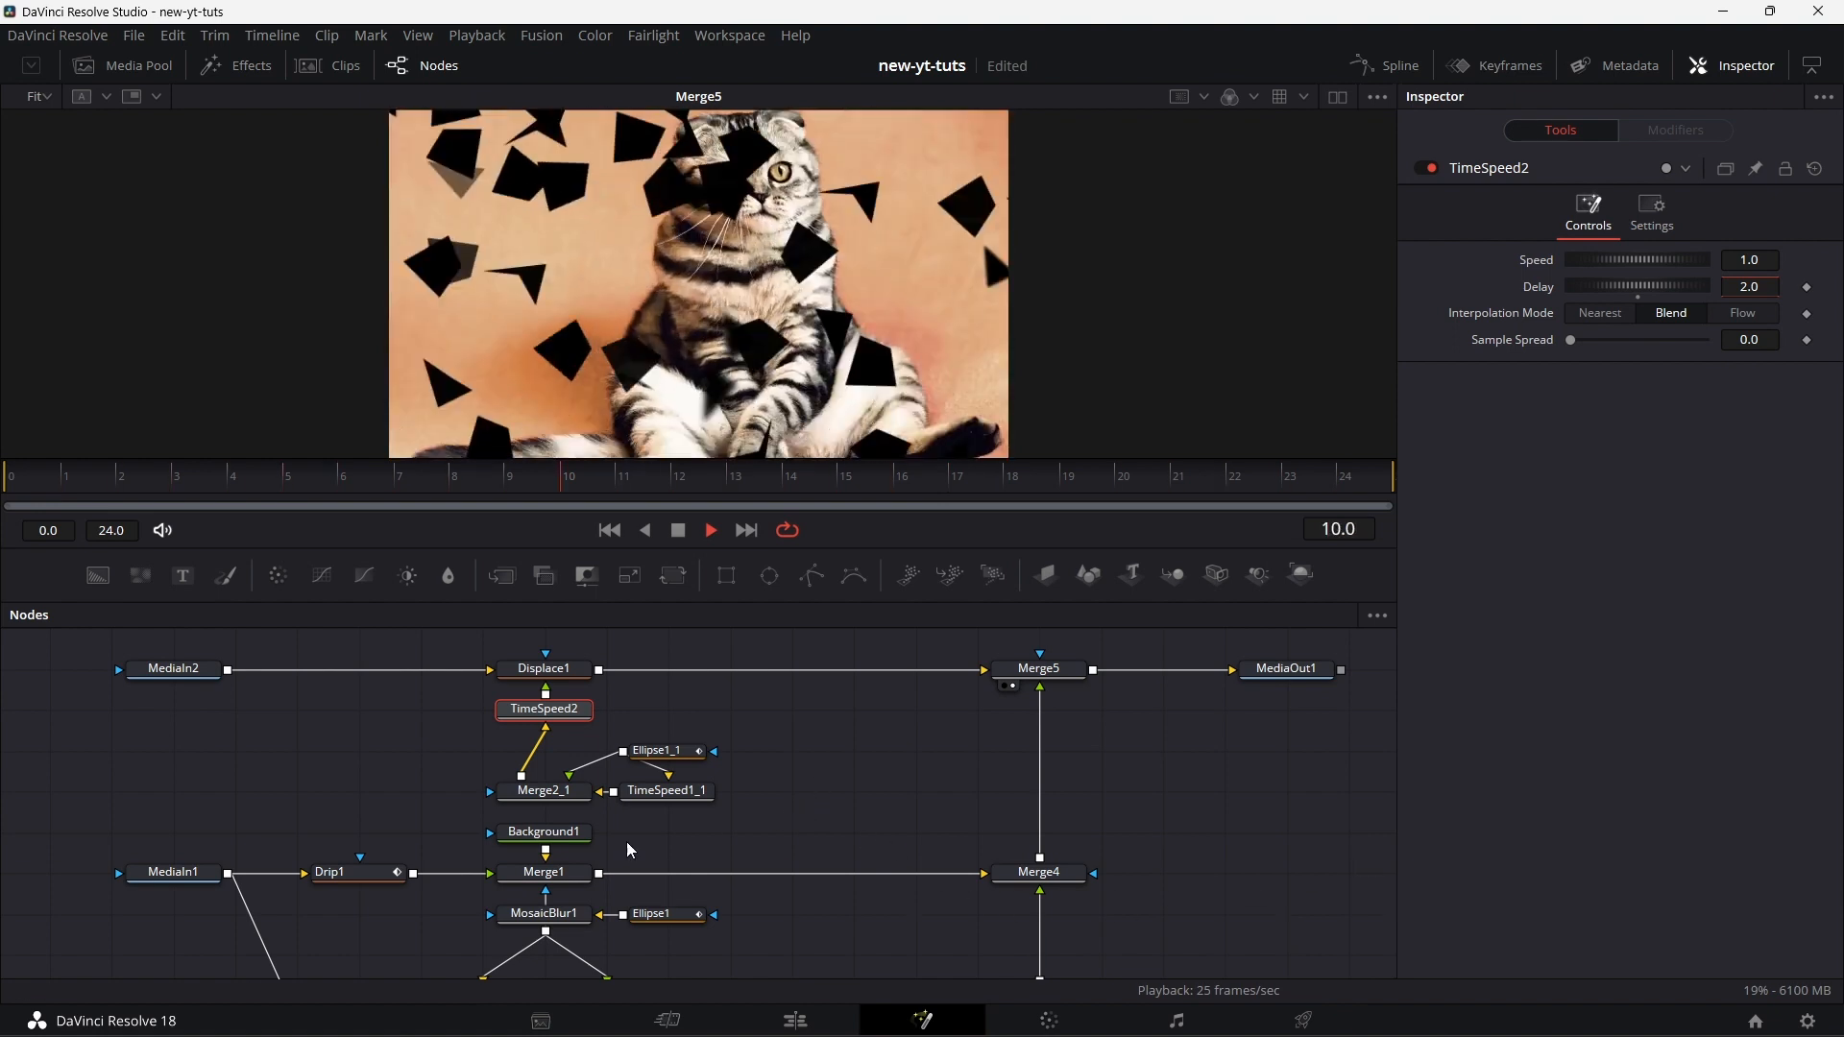
- Set the delay of TimeSpeed1_1 to 1
left_click(662, 791)
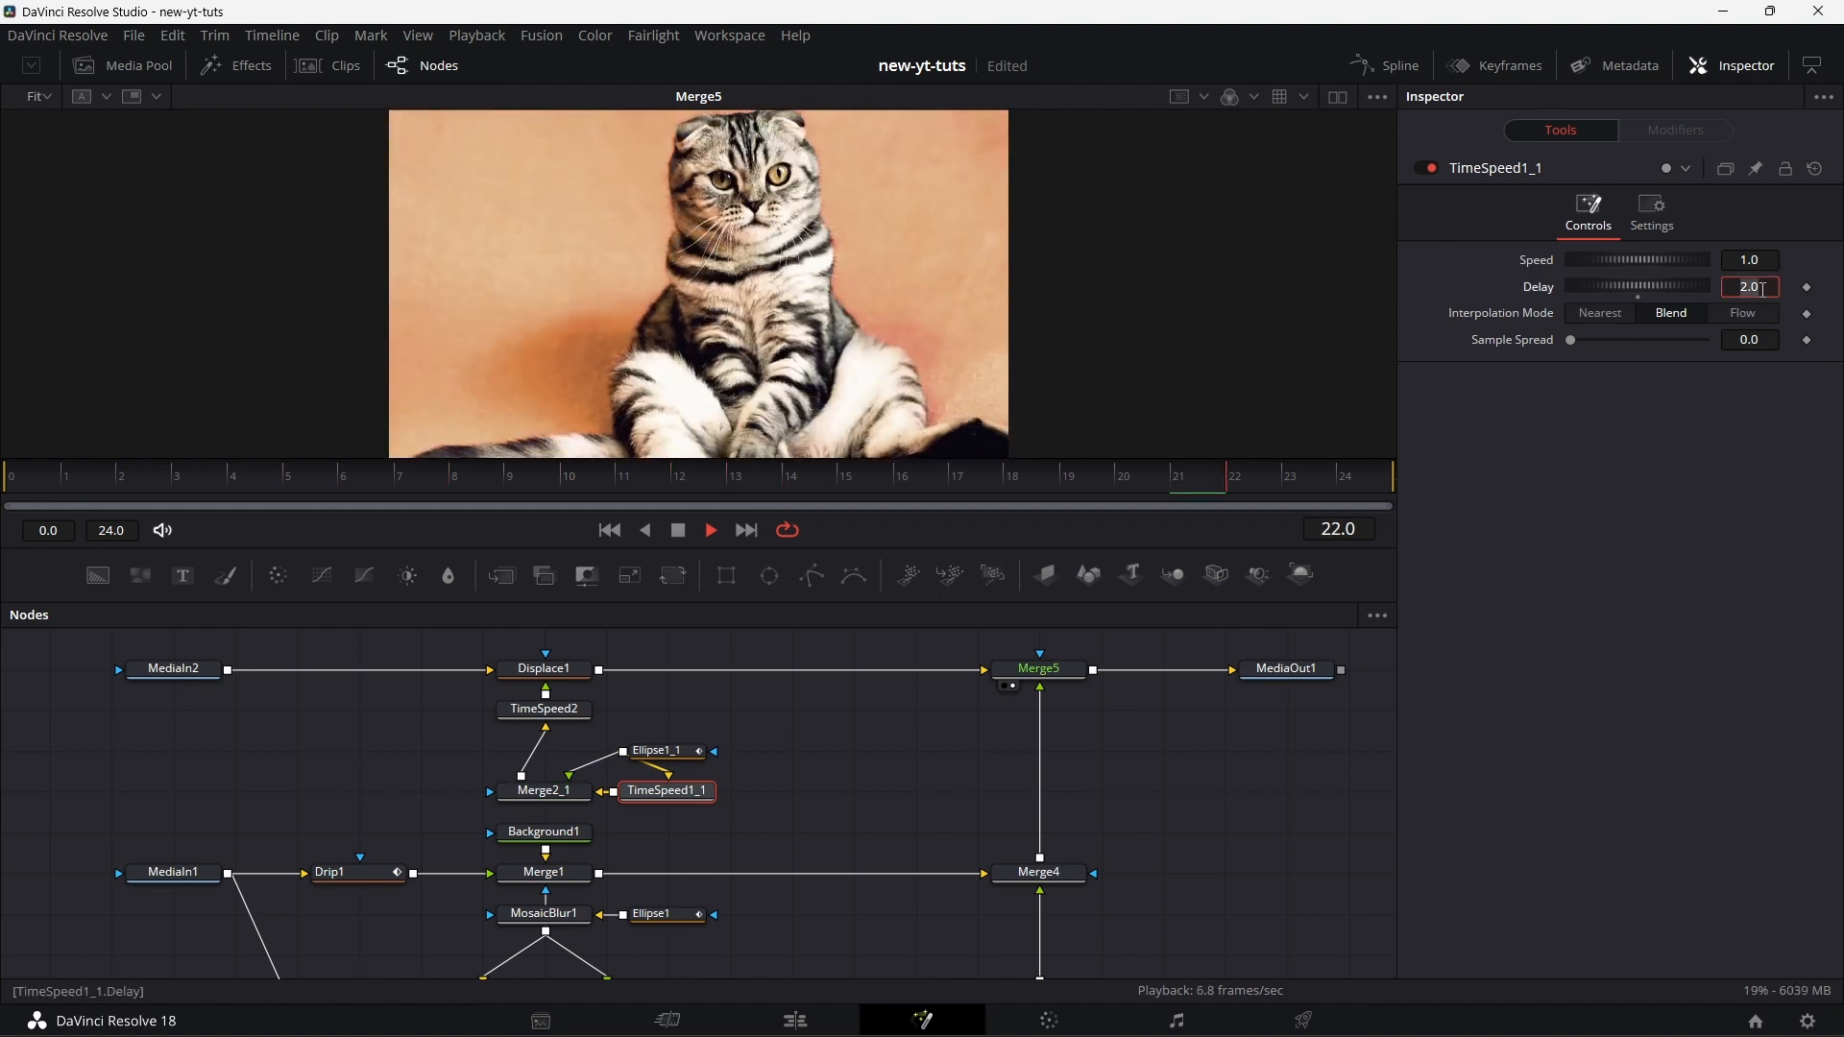
type("1")
key("Return")
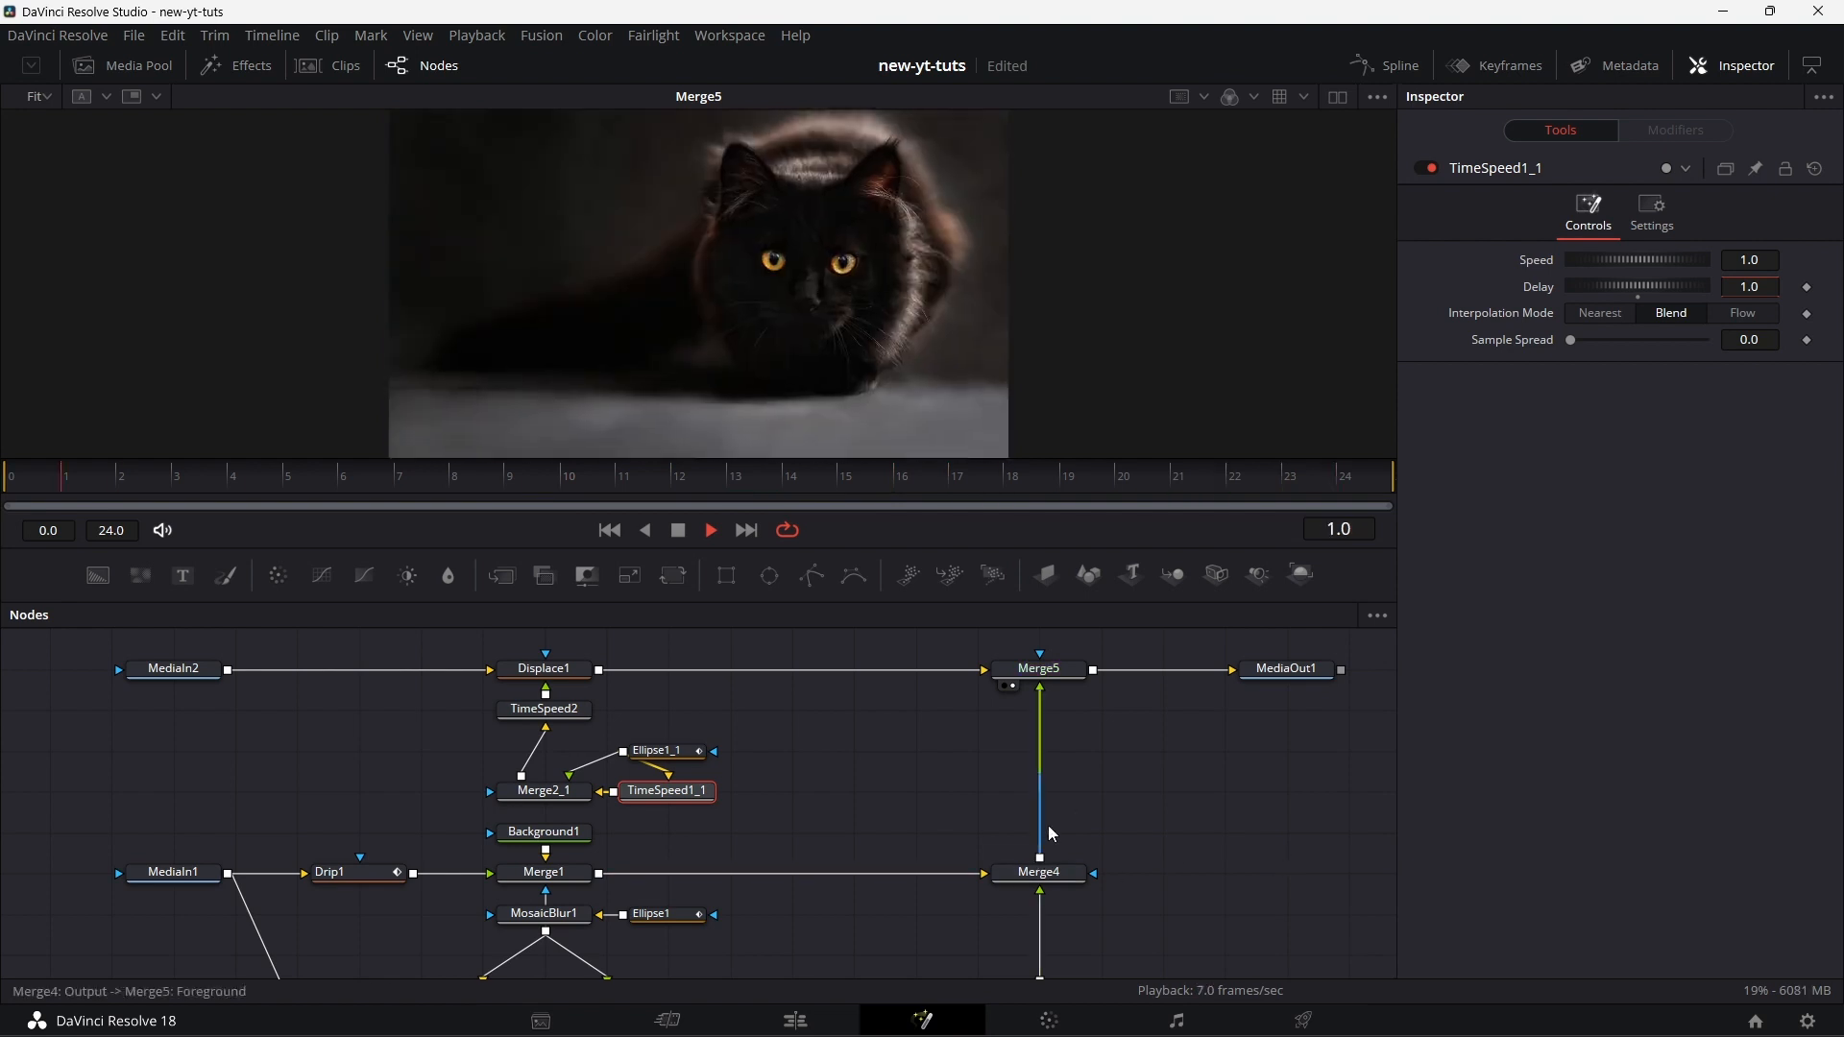
- Enlarge the node graph area and move Background2, Merge3 and the particle branches up, closer to Merge2
mouse_move(1131, 838)
left_mouse_down()
mouse_move(1134, 790)
mouse_move(1162, 838)
left_mouse_up()
left_click_drag(1162, 603, 1191, 352)
left_click_drag(1216, 567, 1219, 578)
left_click_drag(1297, 880, 1296, 833)
left_click_drag(279, 962, 1171, 751)
left_click_drag(577, 755, 576, 714)
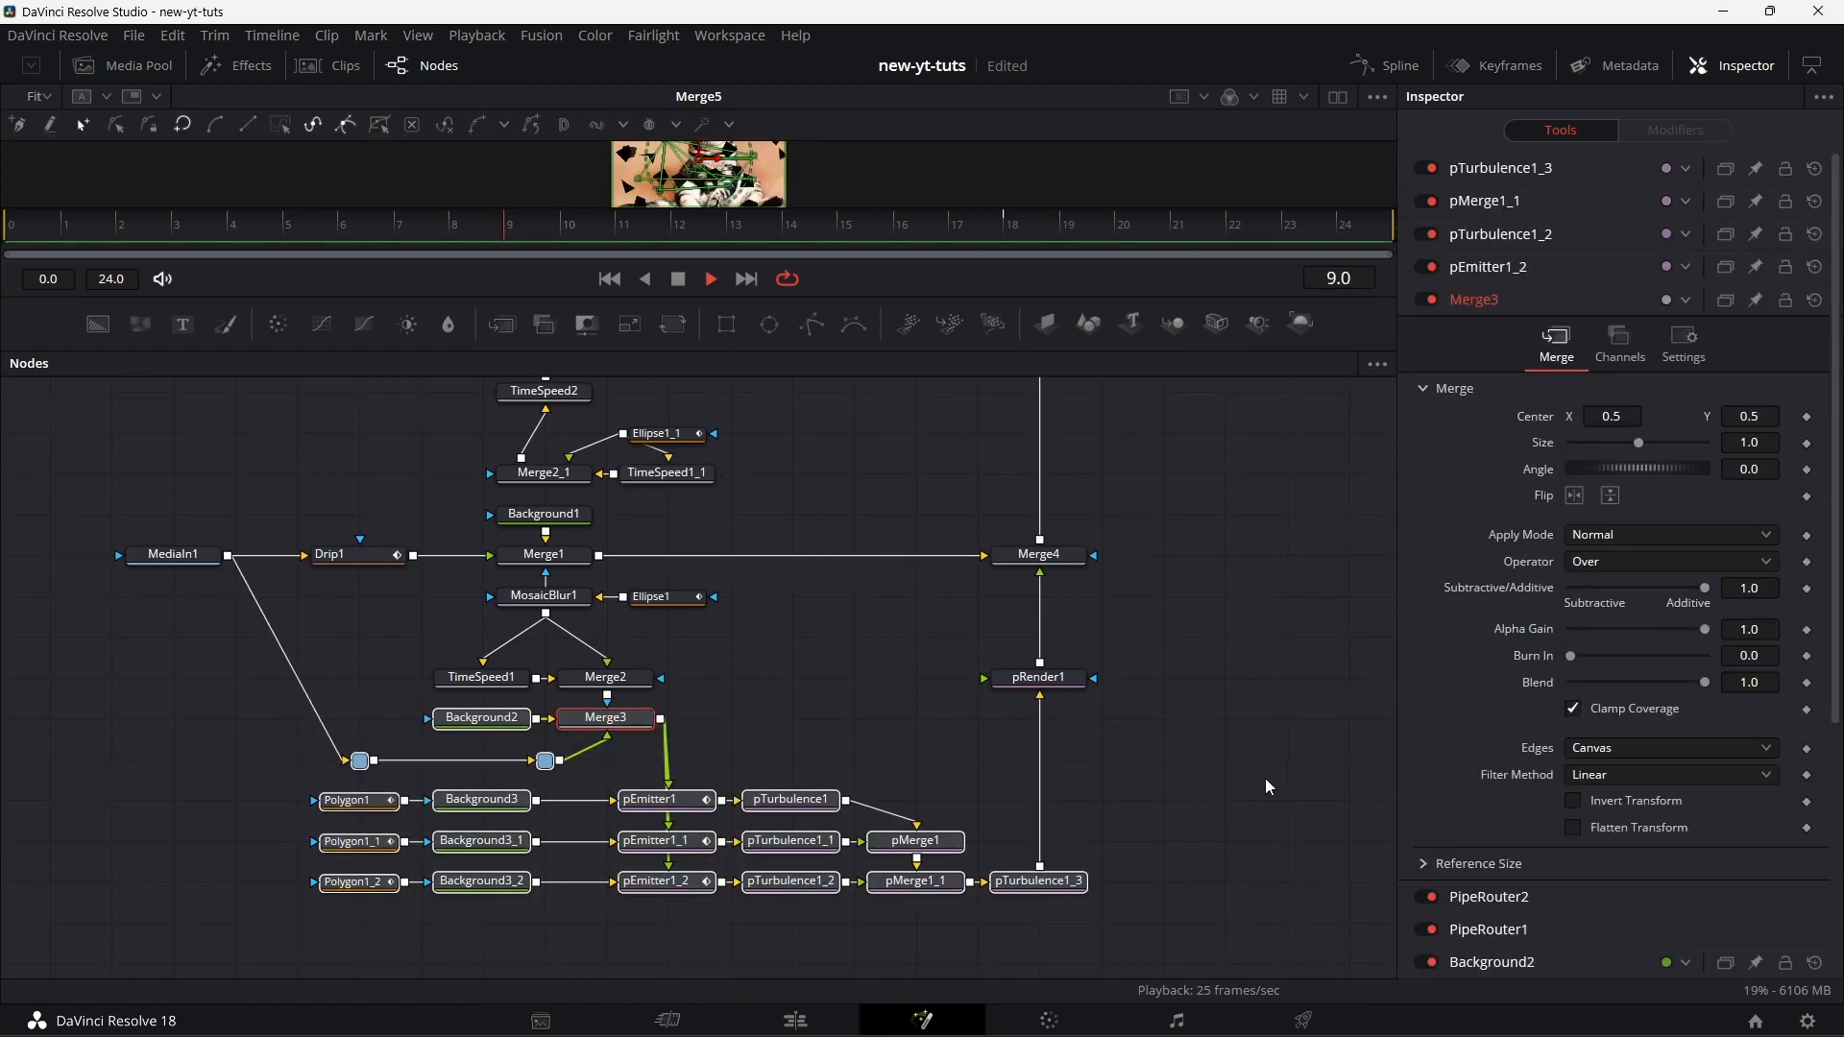
- Compact the node layout by moving the nodes below MosaicBlur1 up and the MediaIn2 row with TimeSpeed2 down, and stop playback
left_click_drag(276, 962, 1084, 638)
scroll(1192, 740, "up", 3)
left_click_drag(183, 511, 1311, 614)
left_click_drag(1208, 857, 1131, 703)
left_click(1145, 696)
left_click(678, 279)
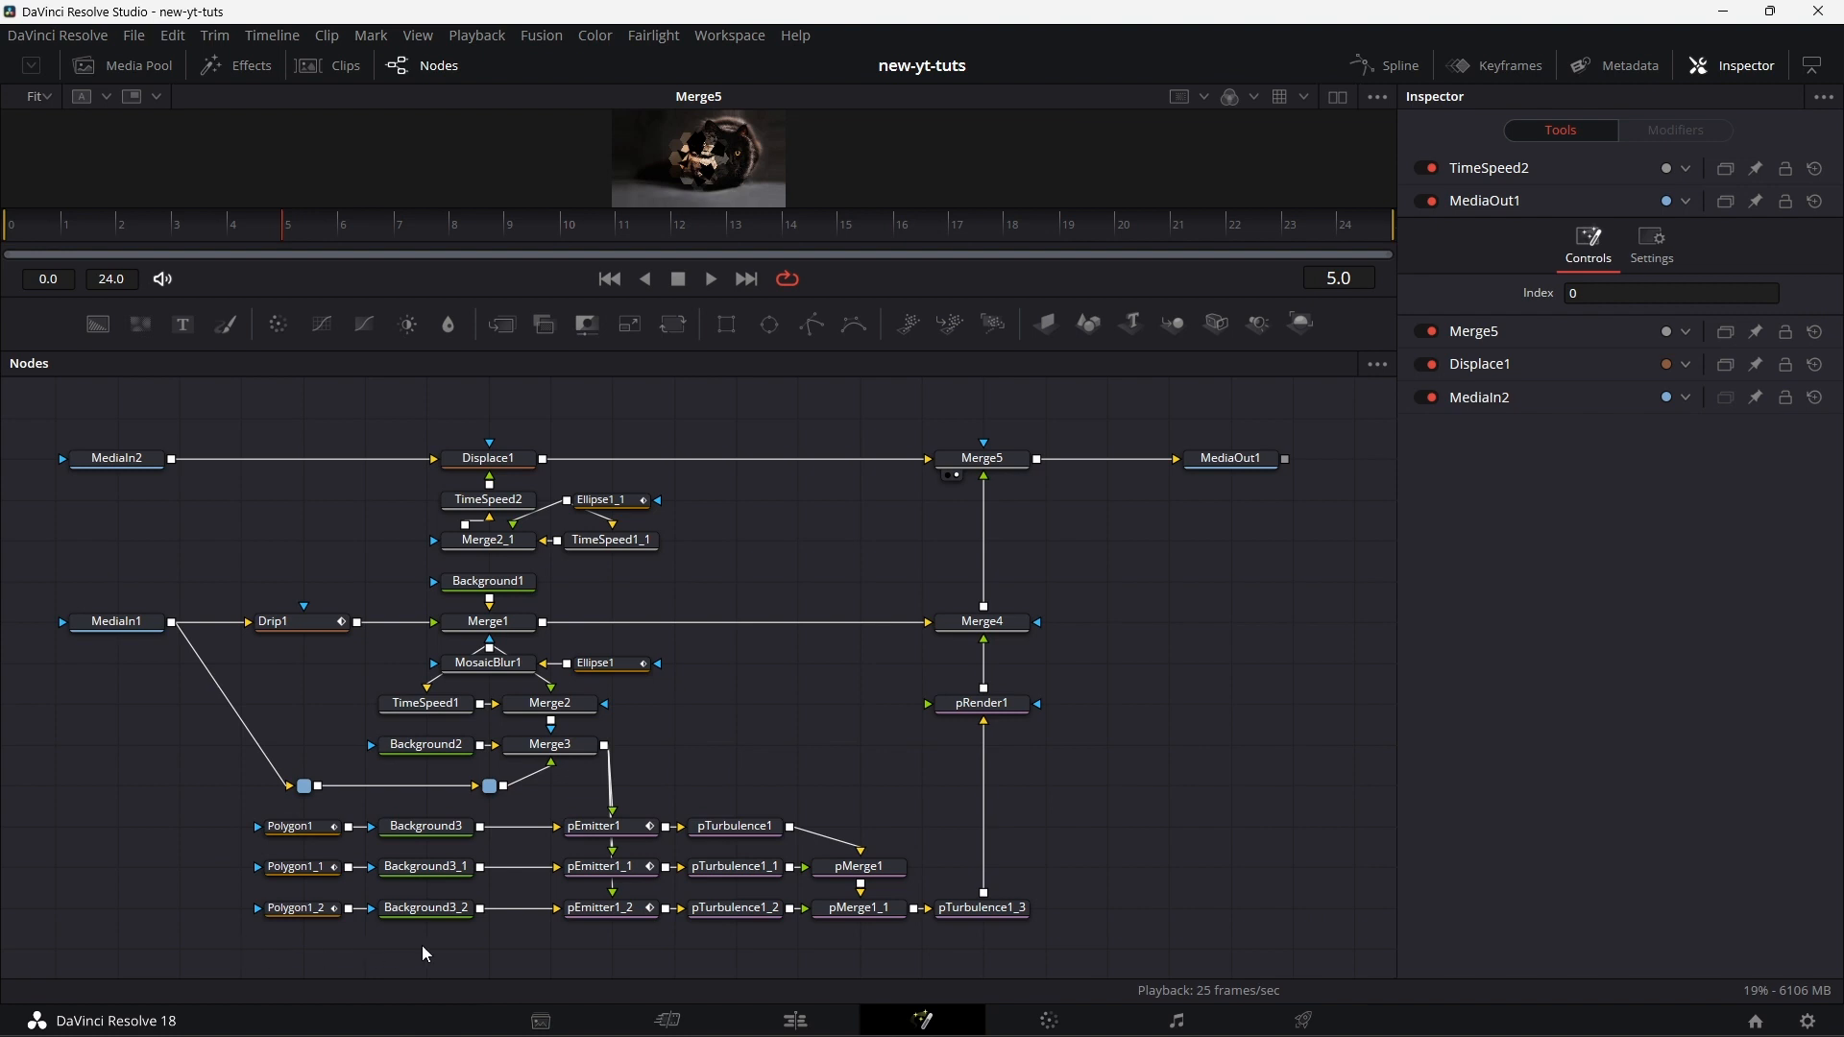
left_click_drag(939, 939, 1121, 609)
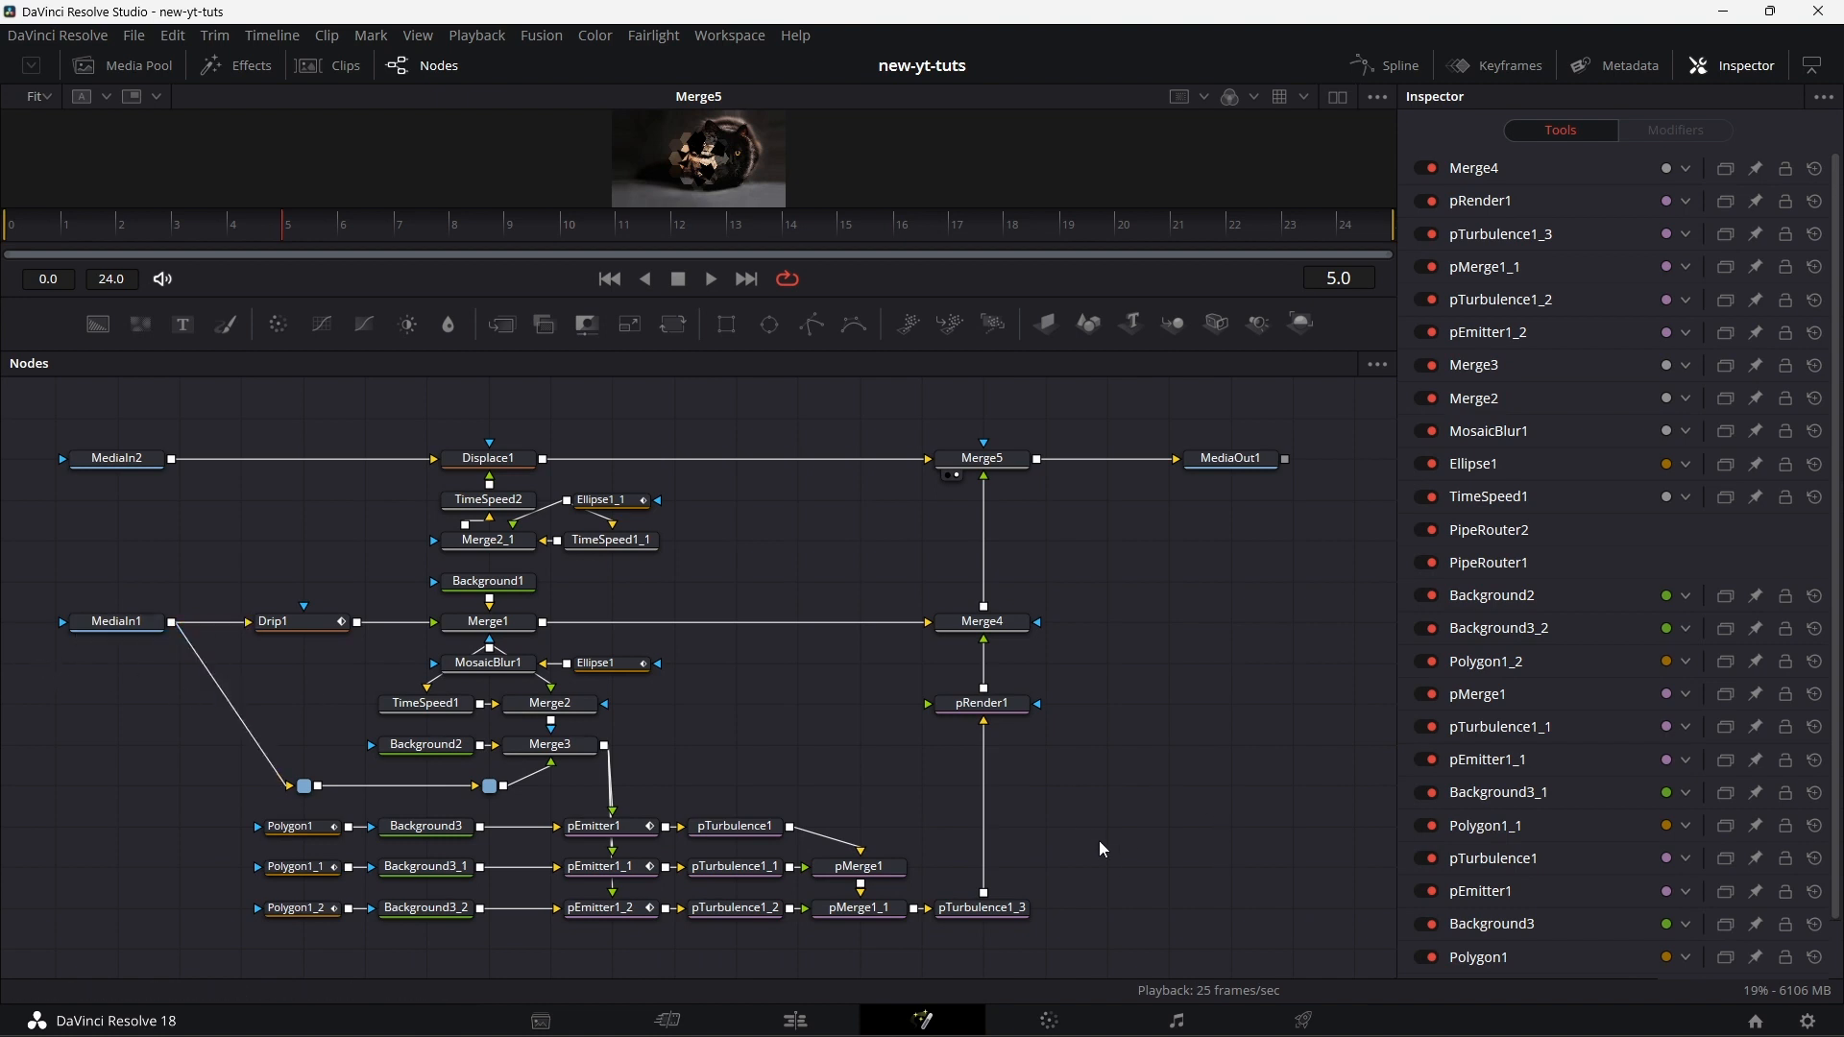
- Shift the nodes between the MediaIns and MediaOut1 to the right and insert a pipe router splitting MediaIn1's output before Drip1
left_click_drag(281, 419, 1134, 912)
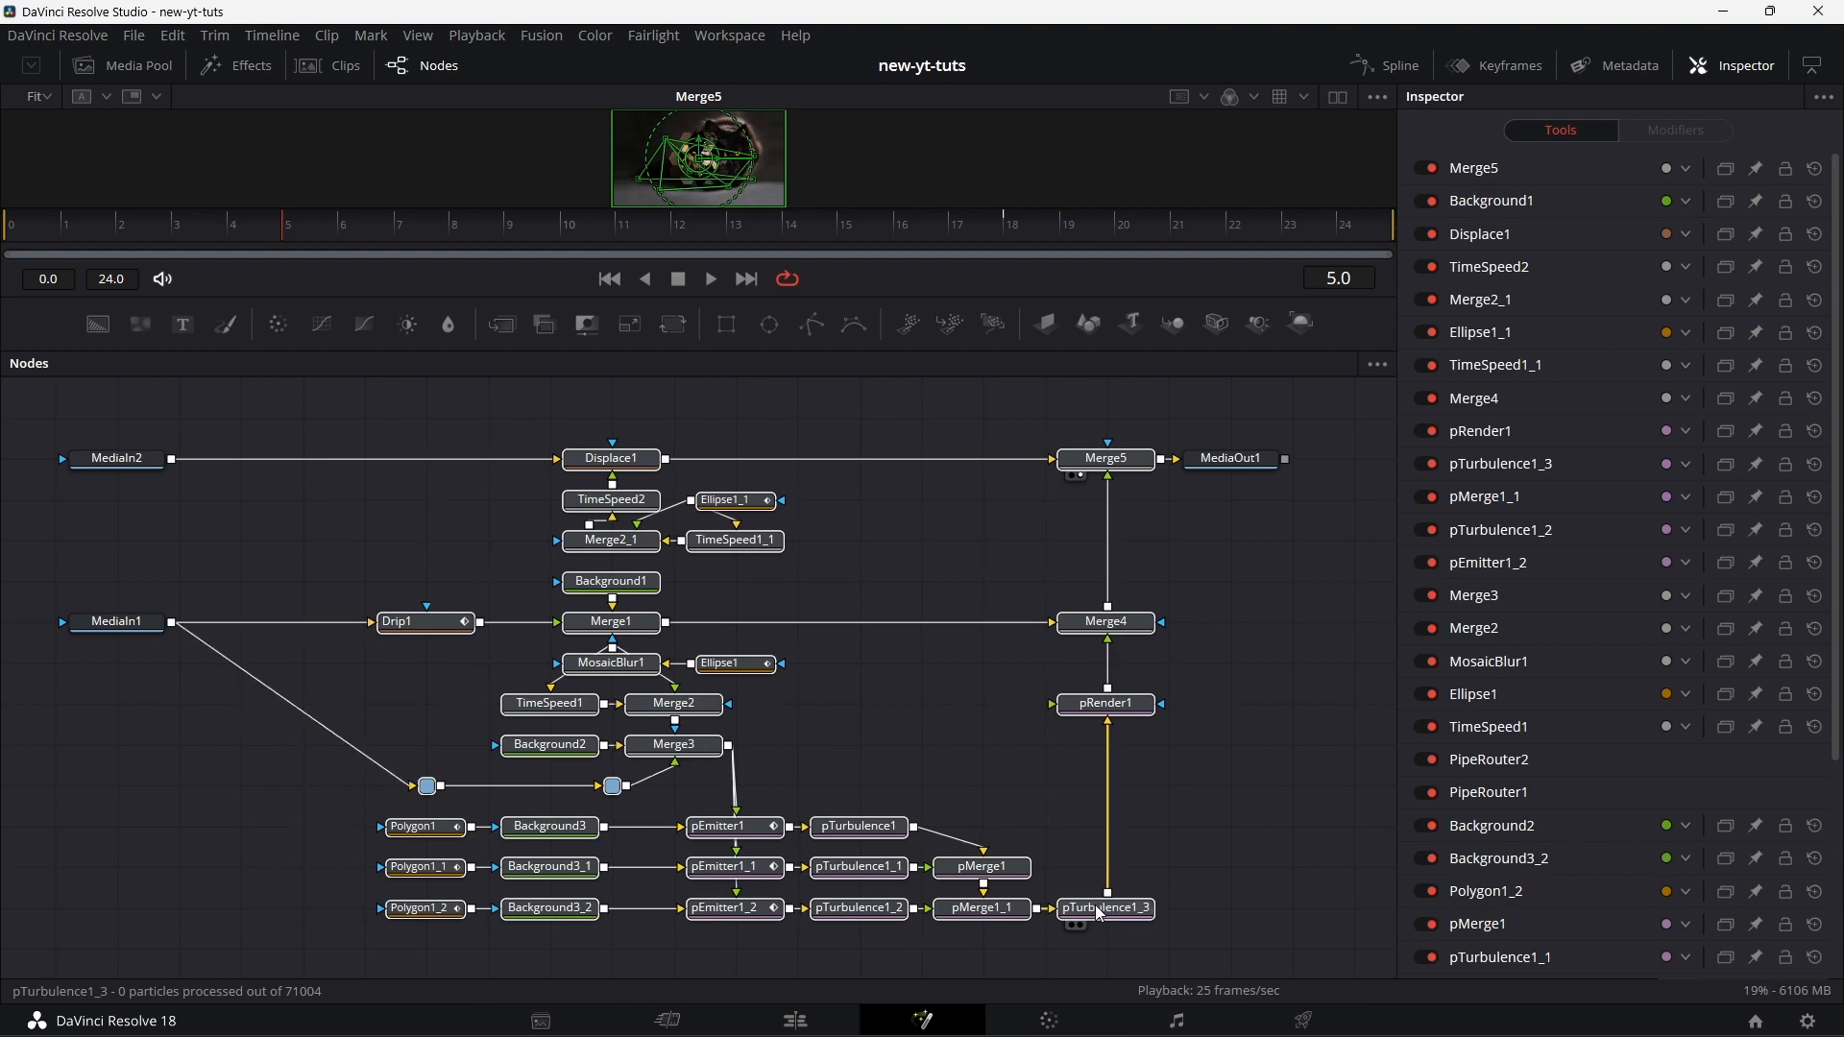
left_click(211, 752)
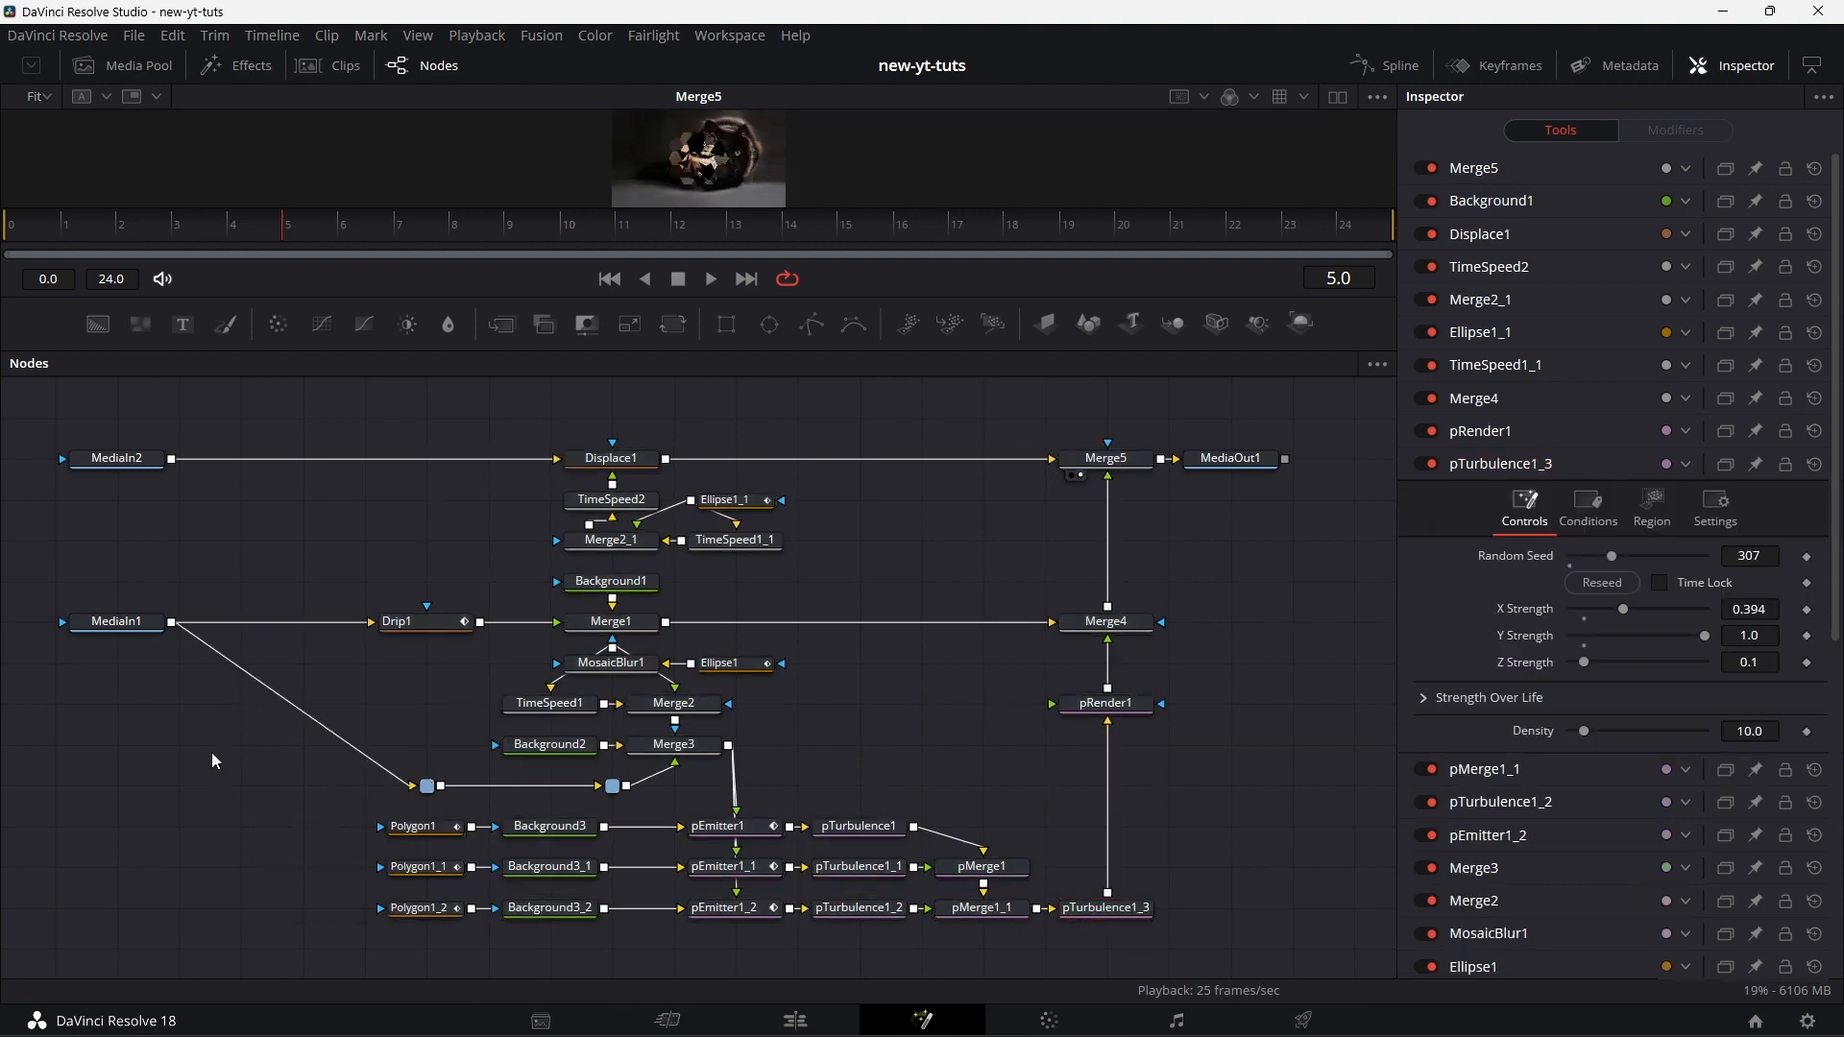
left_click(245, 625, "alt")
left_click_drag(394, 760, 419, 785)
left_click_drag(93, 634, 31, 634)
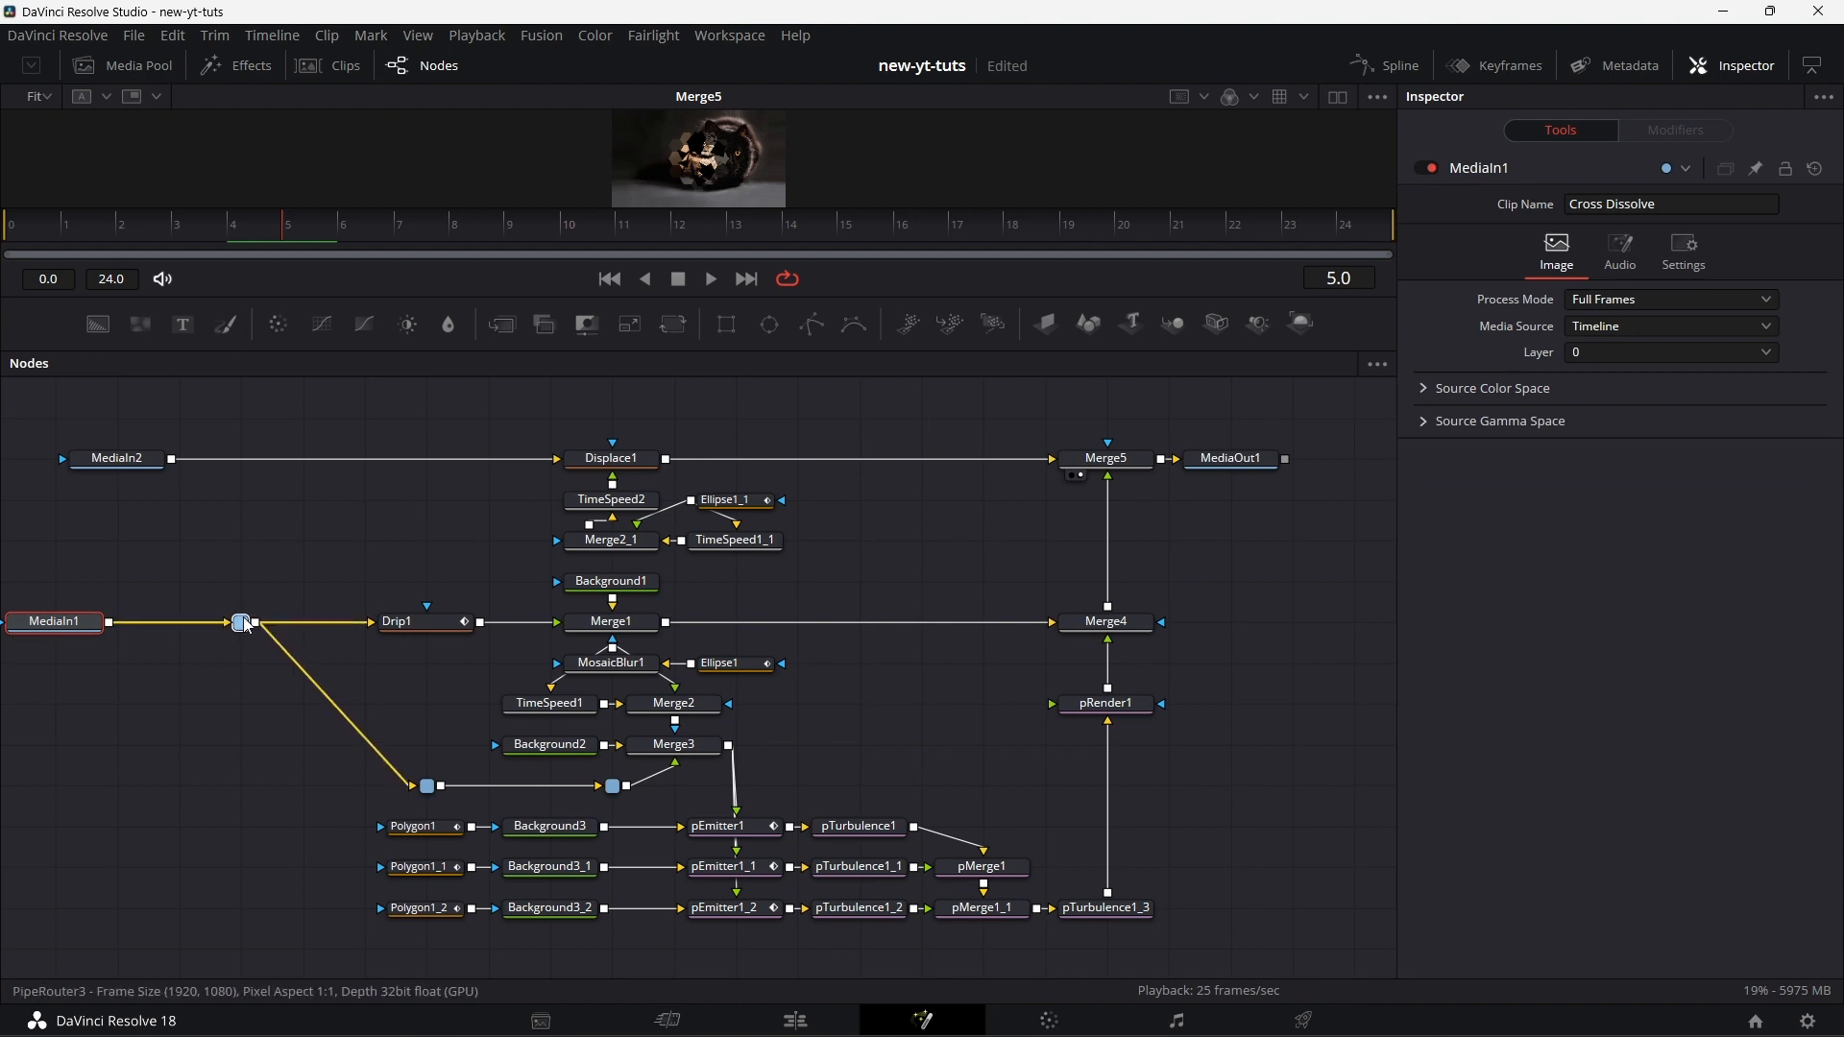
left_click(303, 624)
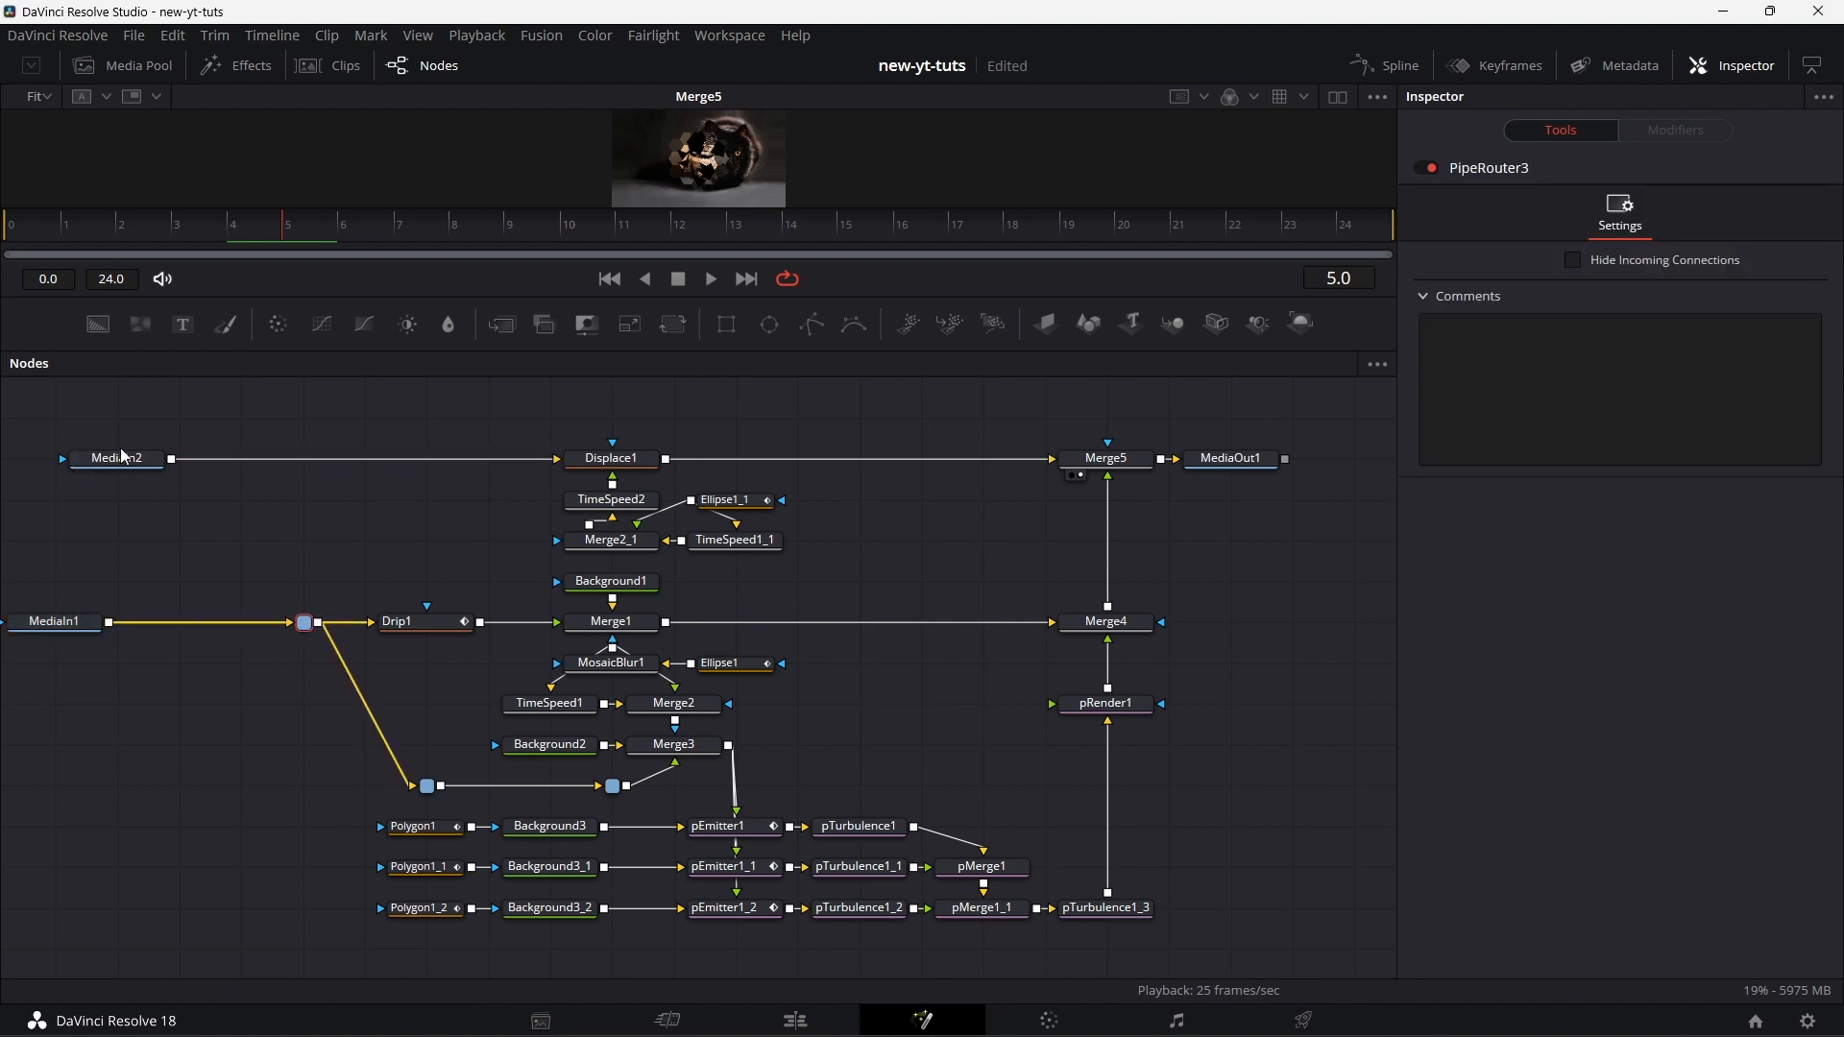
- Align MediaIn2 above MediaIn1 and add a Merge node directly after each MediaIn
left_click(96, 459)
left_click(85, 627)
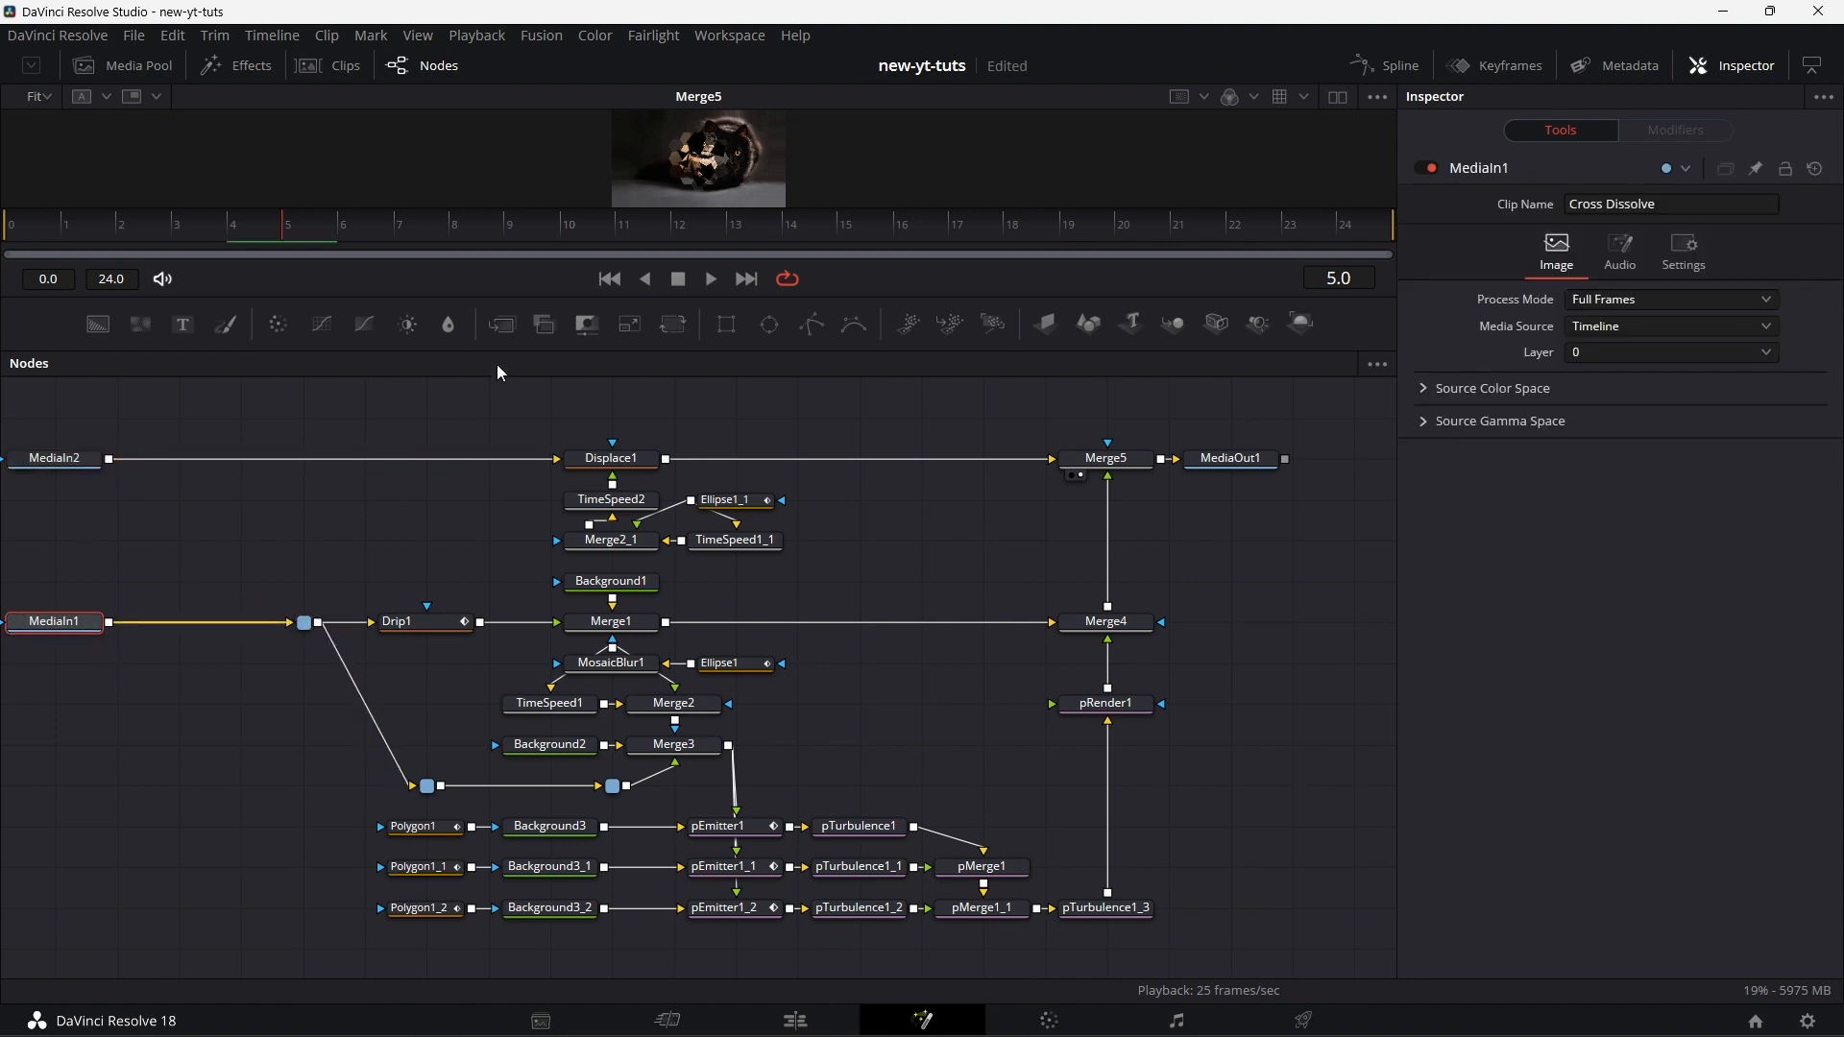
left_click(502, 324)
left_click(96, 458)
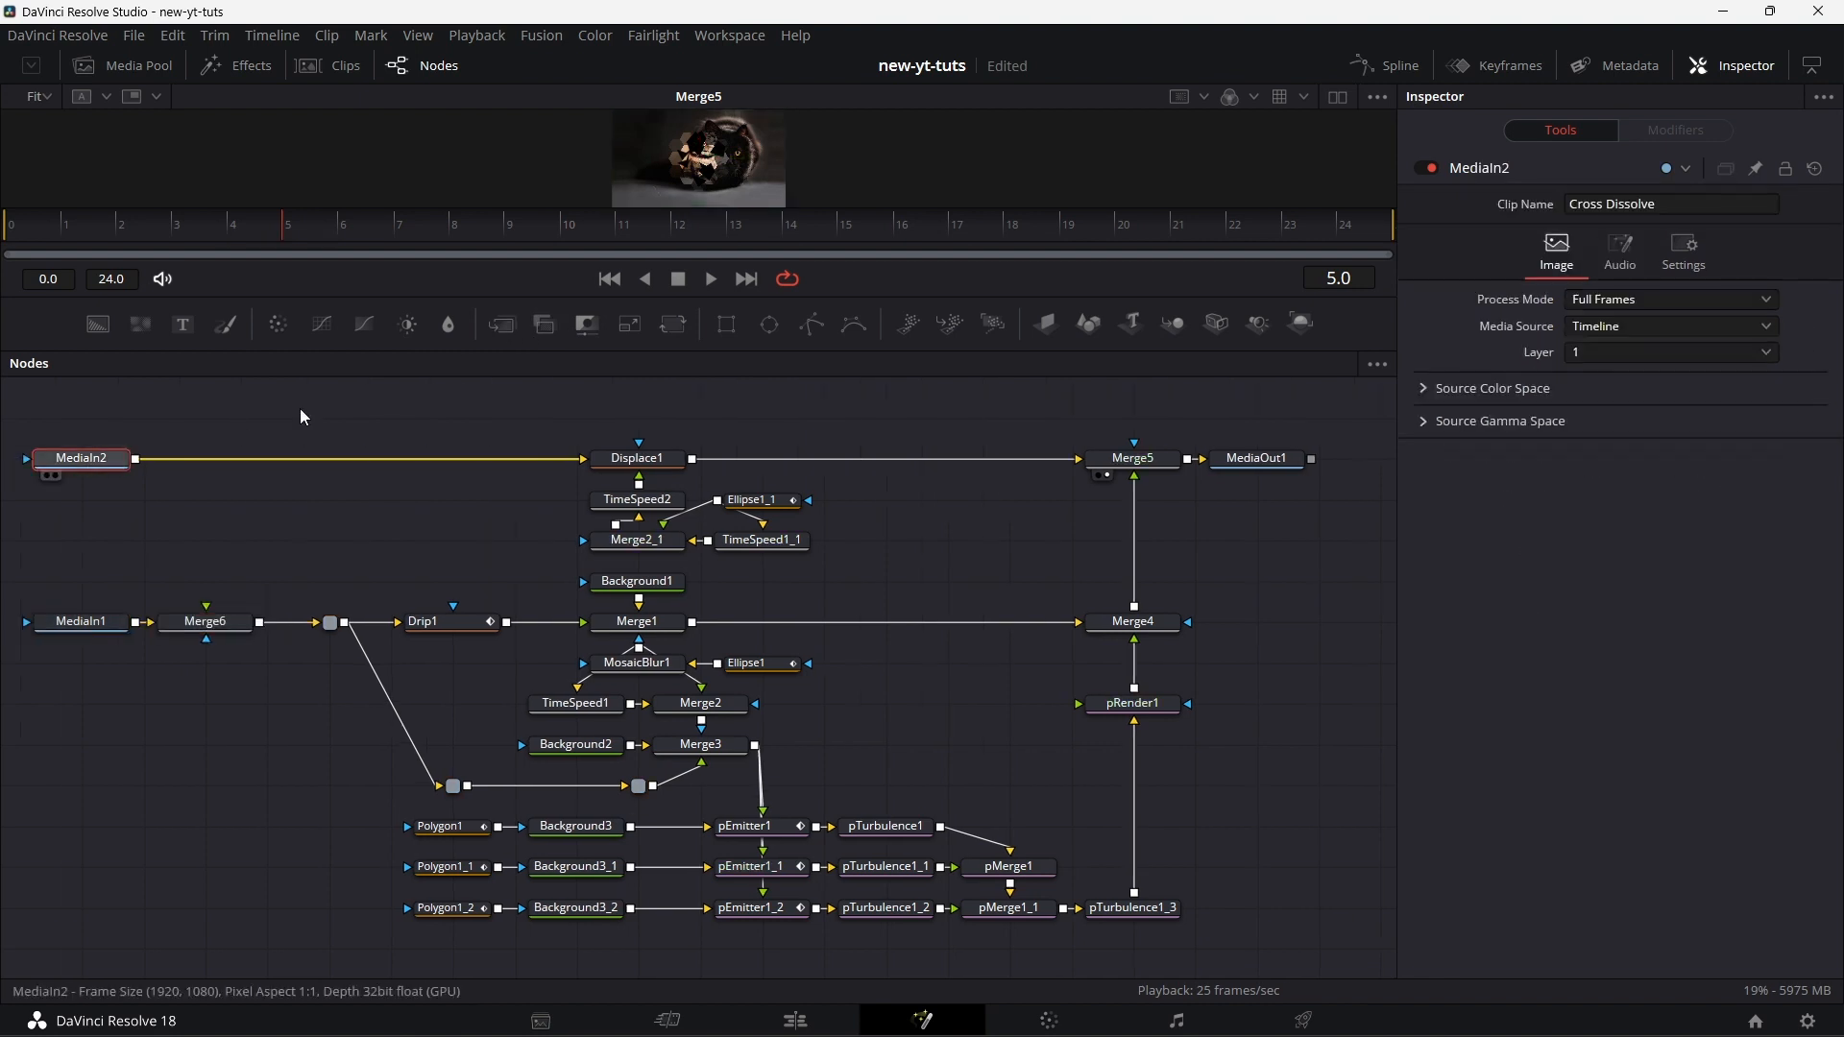
left_click(501, 323)
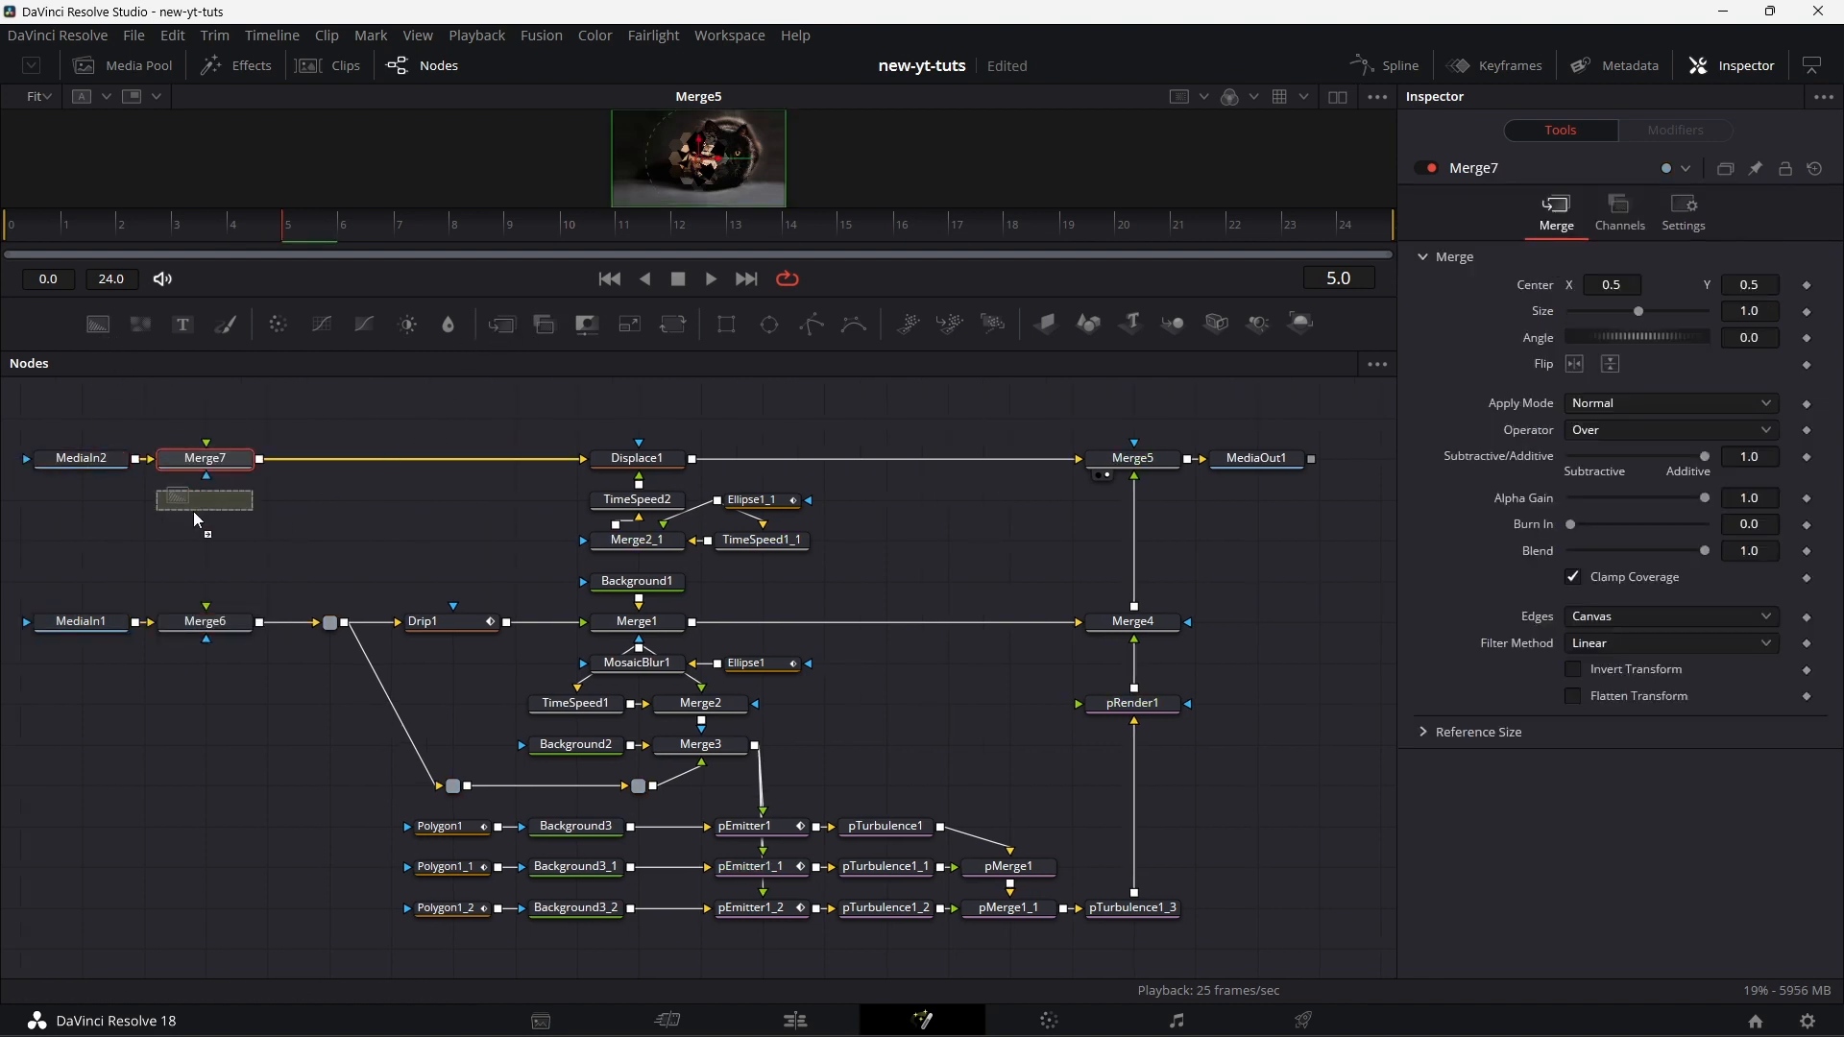
- Add a Background node between Merge7 and Merge6, connect it to both merges and set its alpha to 0
left_click_drag(213, 550, 214, 549)
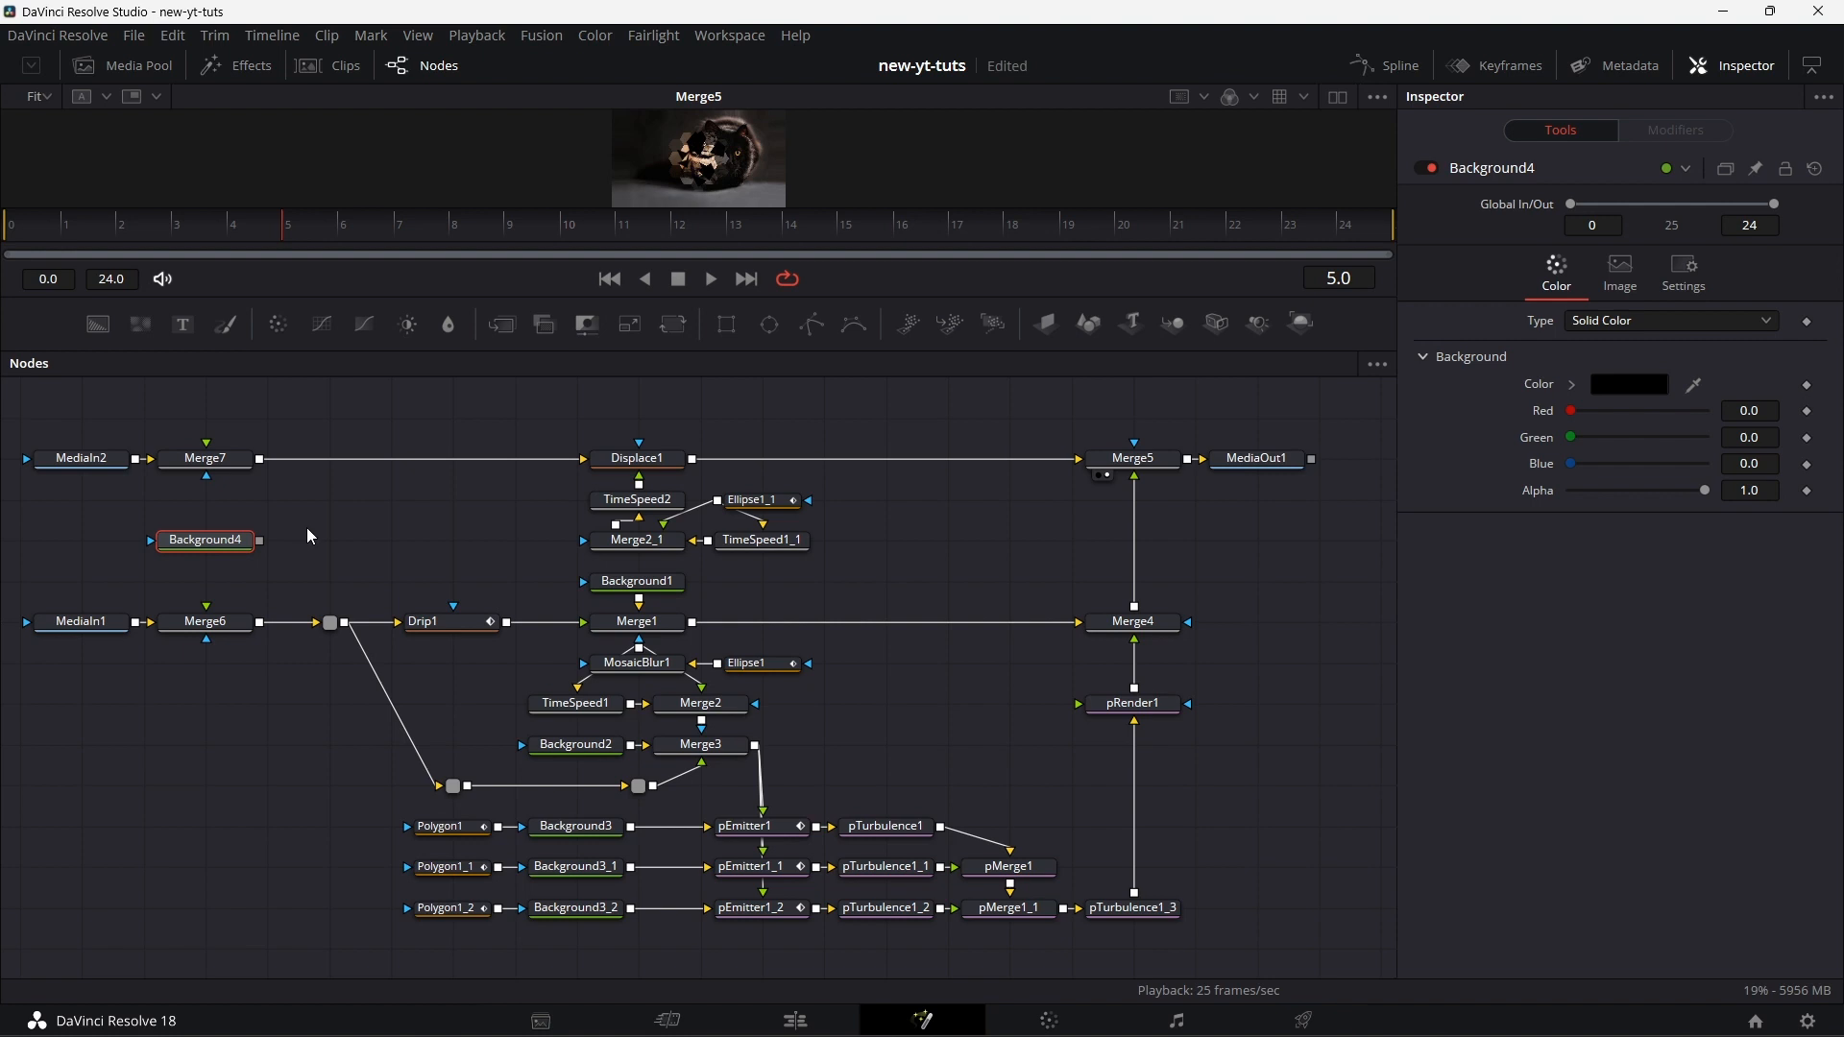
left_click_drag(259, 541, 235, 626)
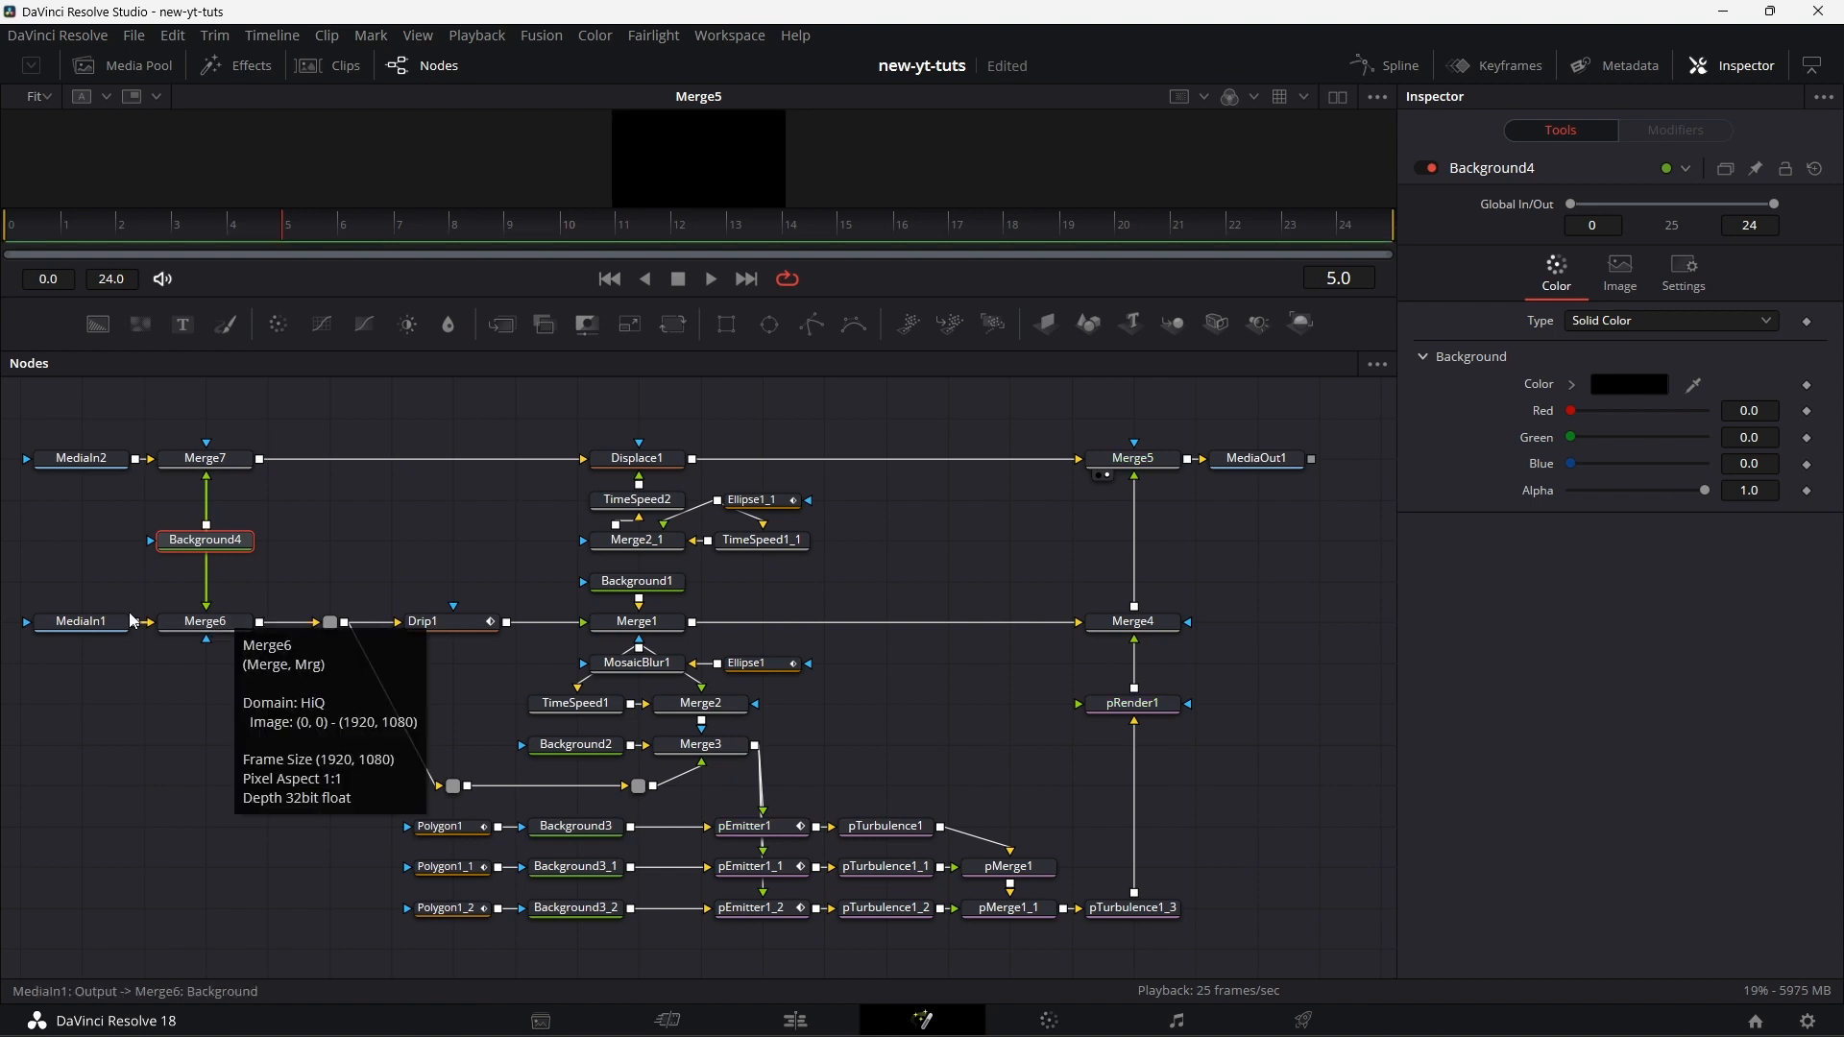
left_click_drag(1706, 491, 1500, 494)
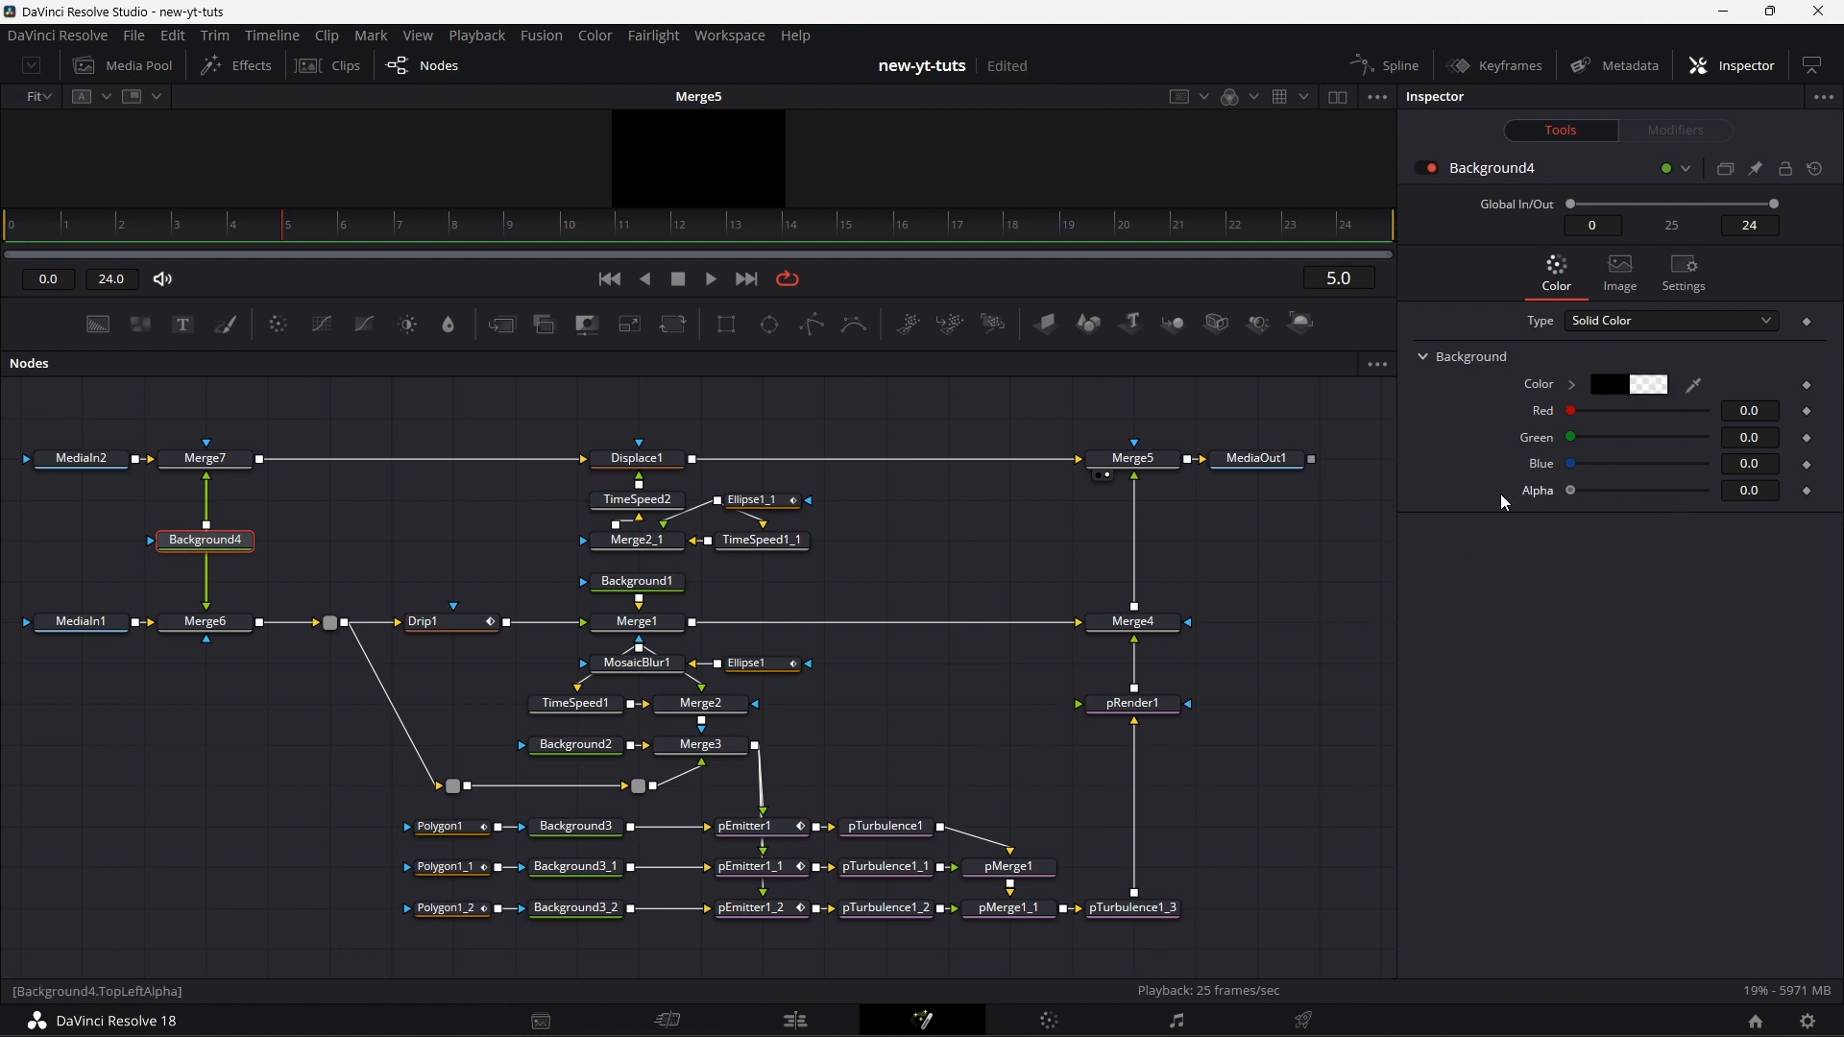
- Swap the inputs of Merge7 and Merge6 so the transparent Background4 feeds each merge's background
left_click(232, 468)
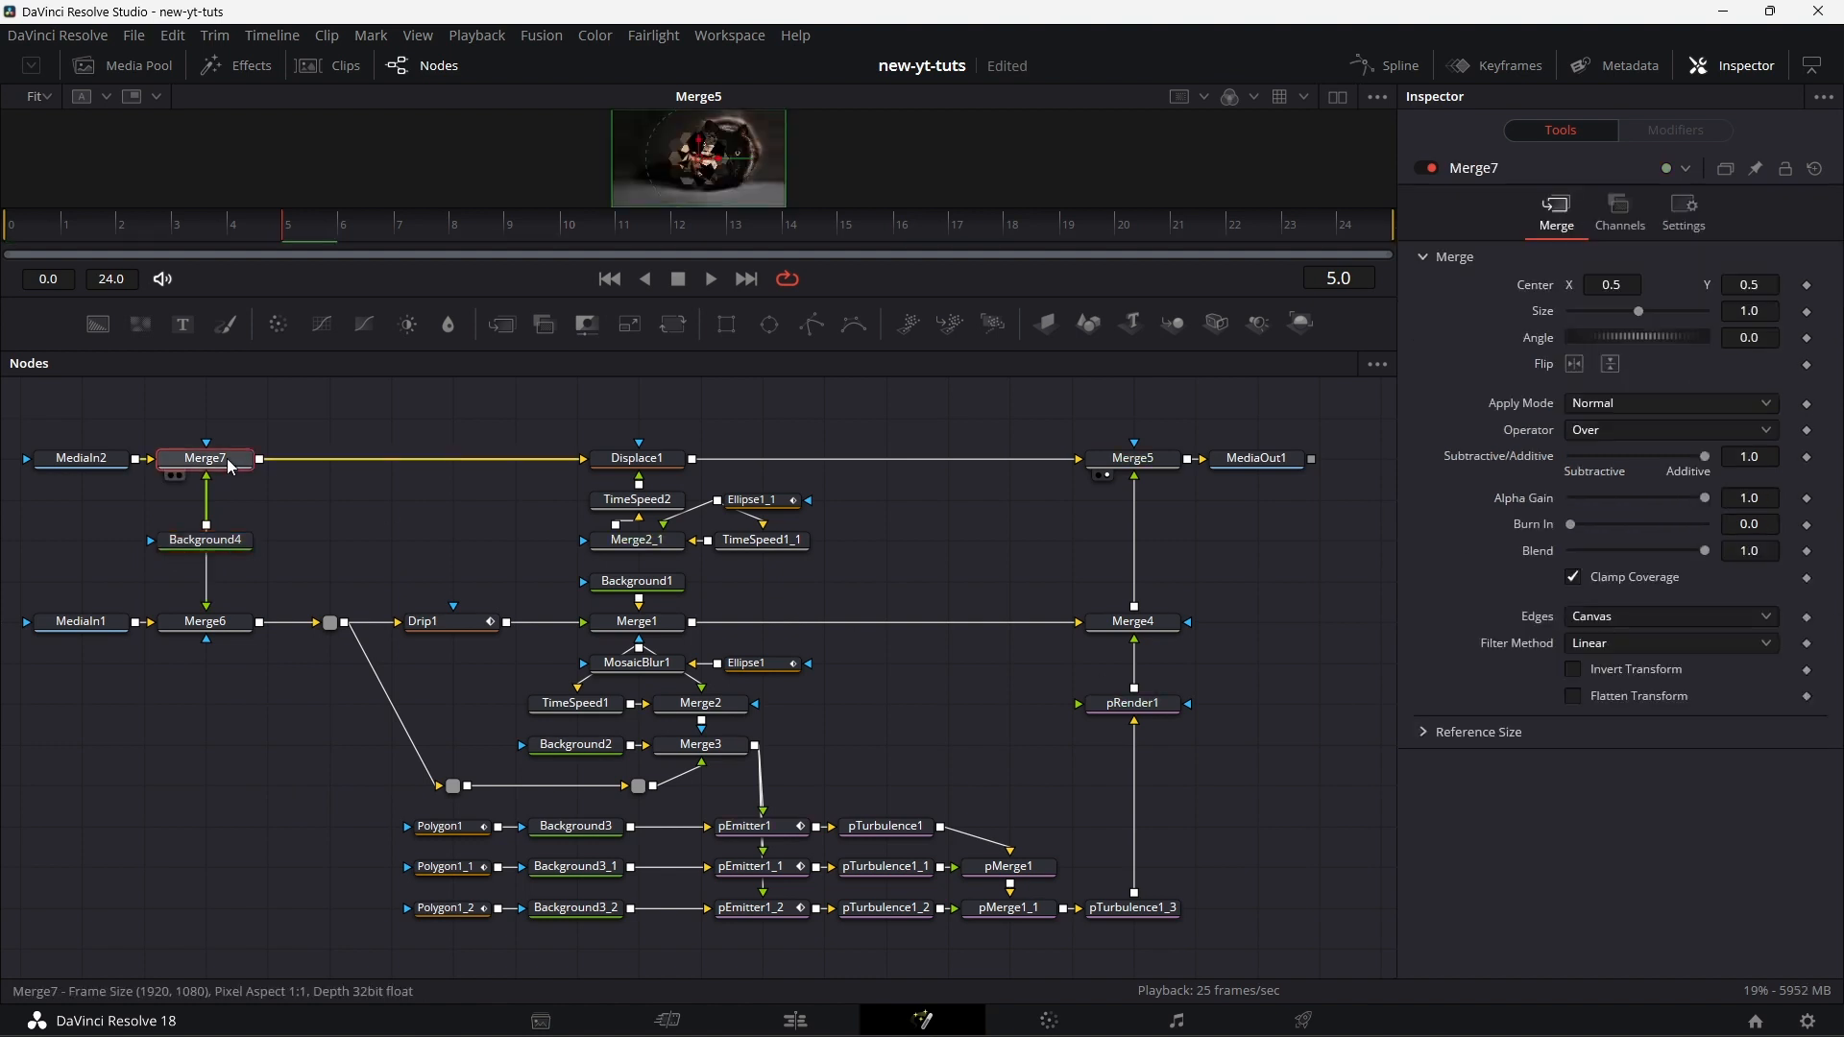
right_click(228, 462)
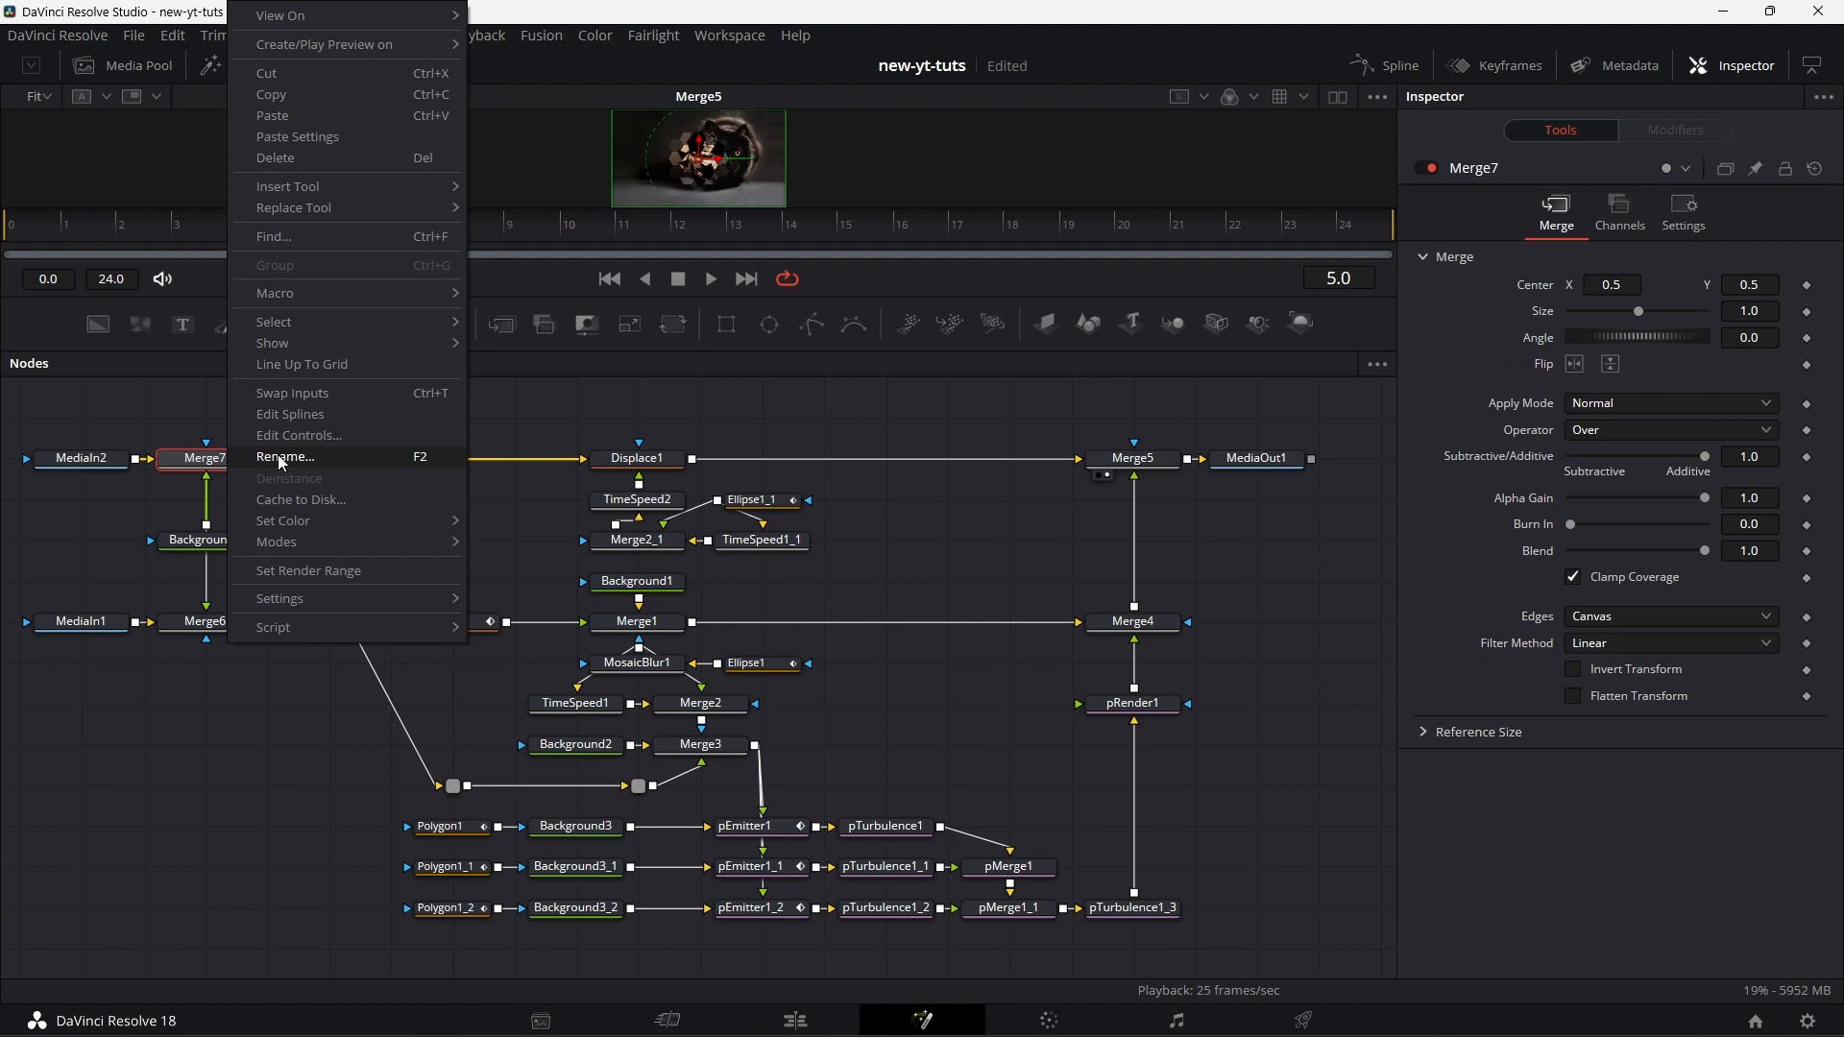
left_click(321, 395)
left_click(221, 626)
right_click(221, 626)
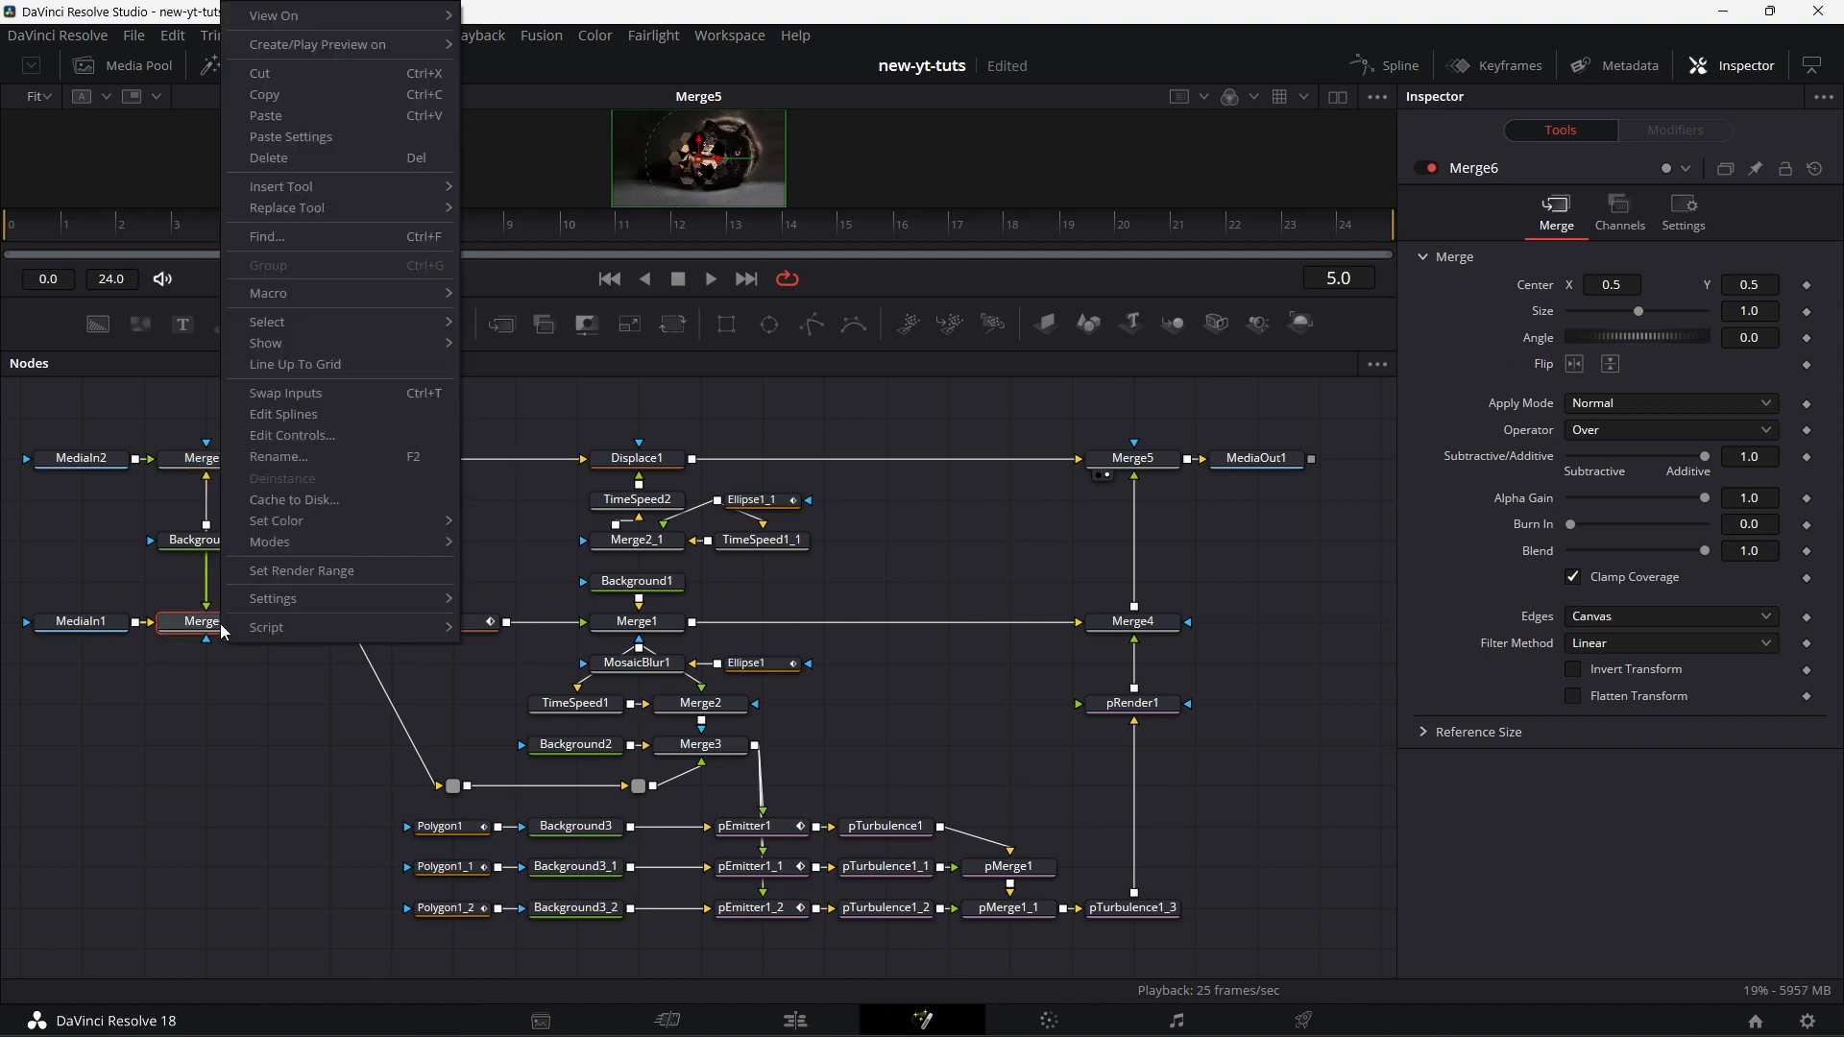
left_click(308, 396)
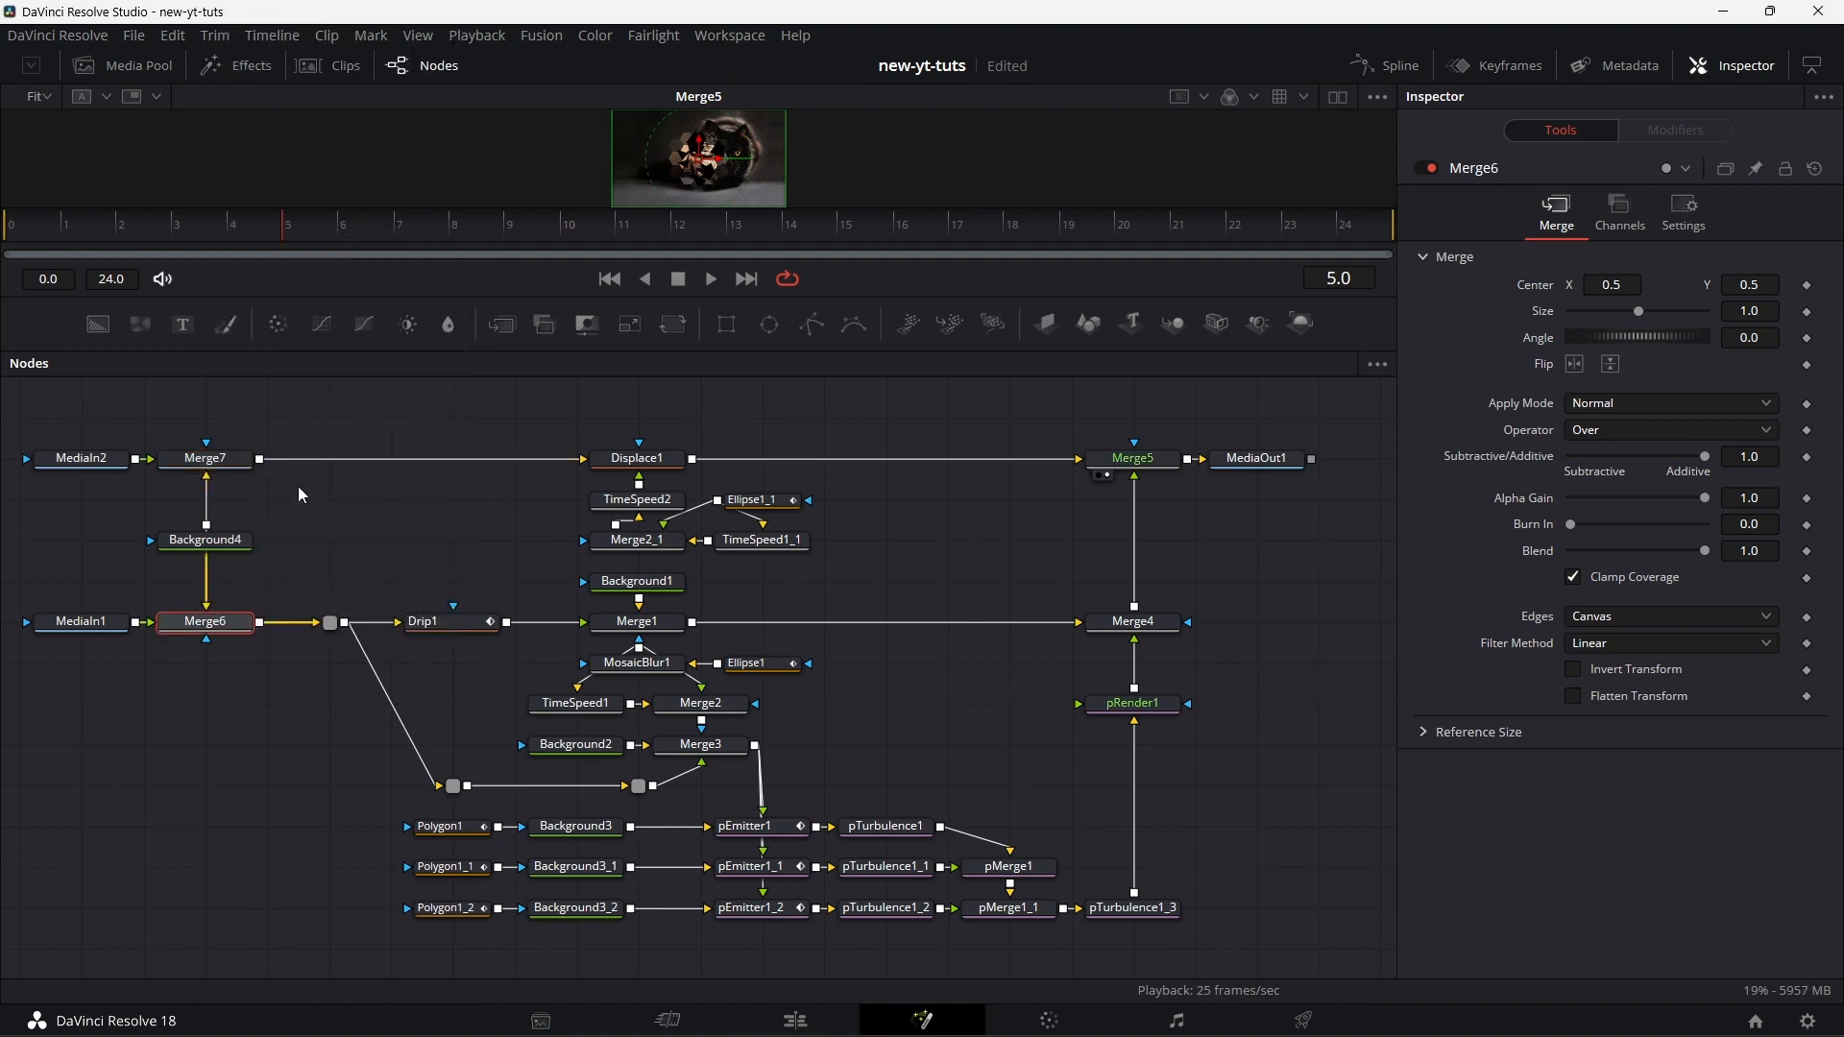
- Move Merge7, Background4 and Merge6 to the right, away from the MediaIn nodes
left_click_drag(158, 416, 262, 626)
left_click(297, 746)
mouse_move(1220, 840)
left_mouse_down()
mouse_move(1219, 787)
mouse_move(1210, 813)
left_mouse_up()
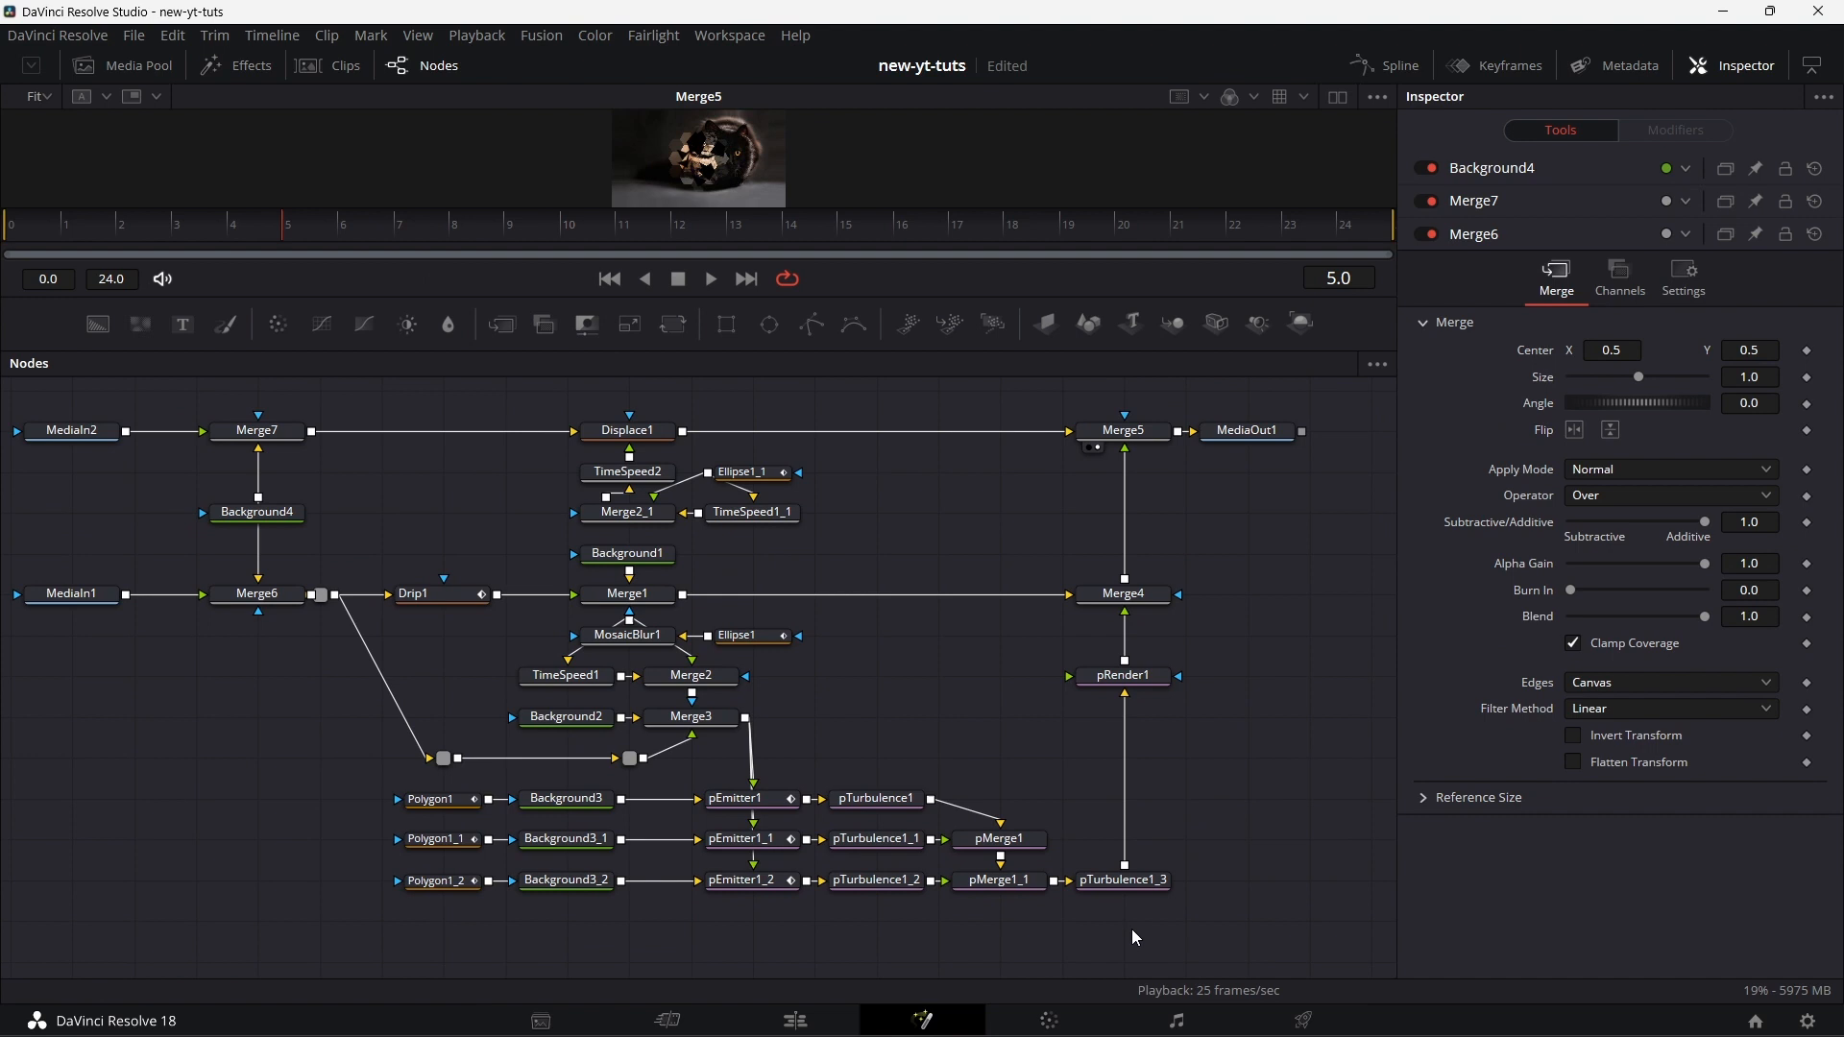
- Create a macro from all nodes except MediaIn1, MediaIn2 and MediaOut1
left_click_drag(1160, 928, 253, 408)
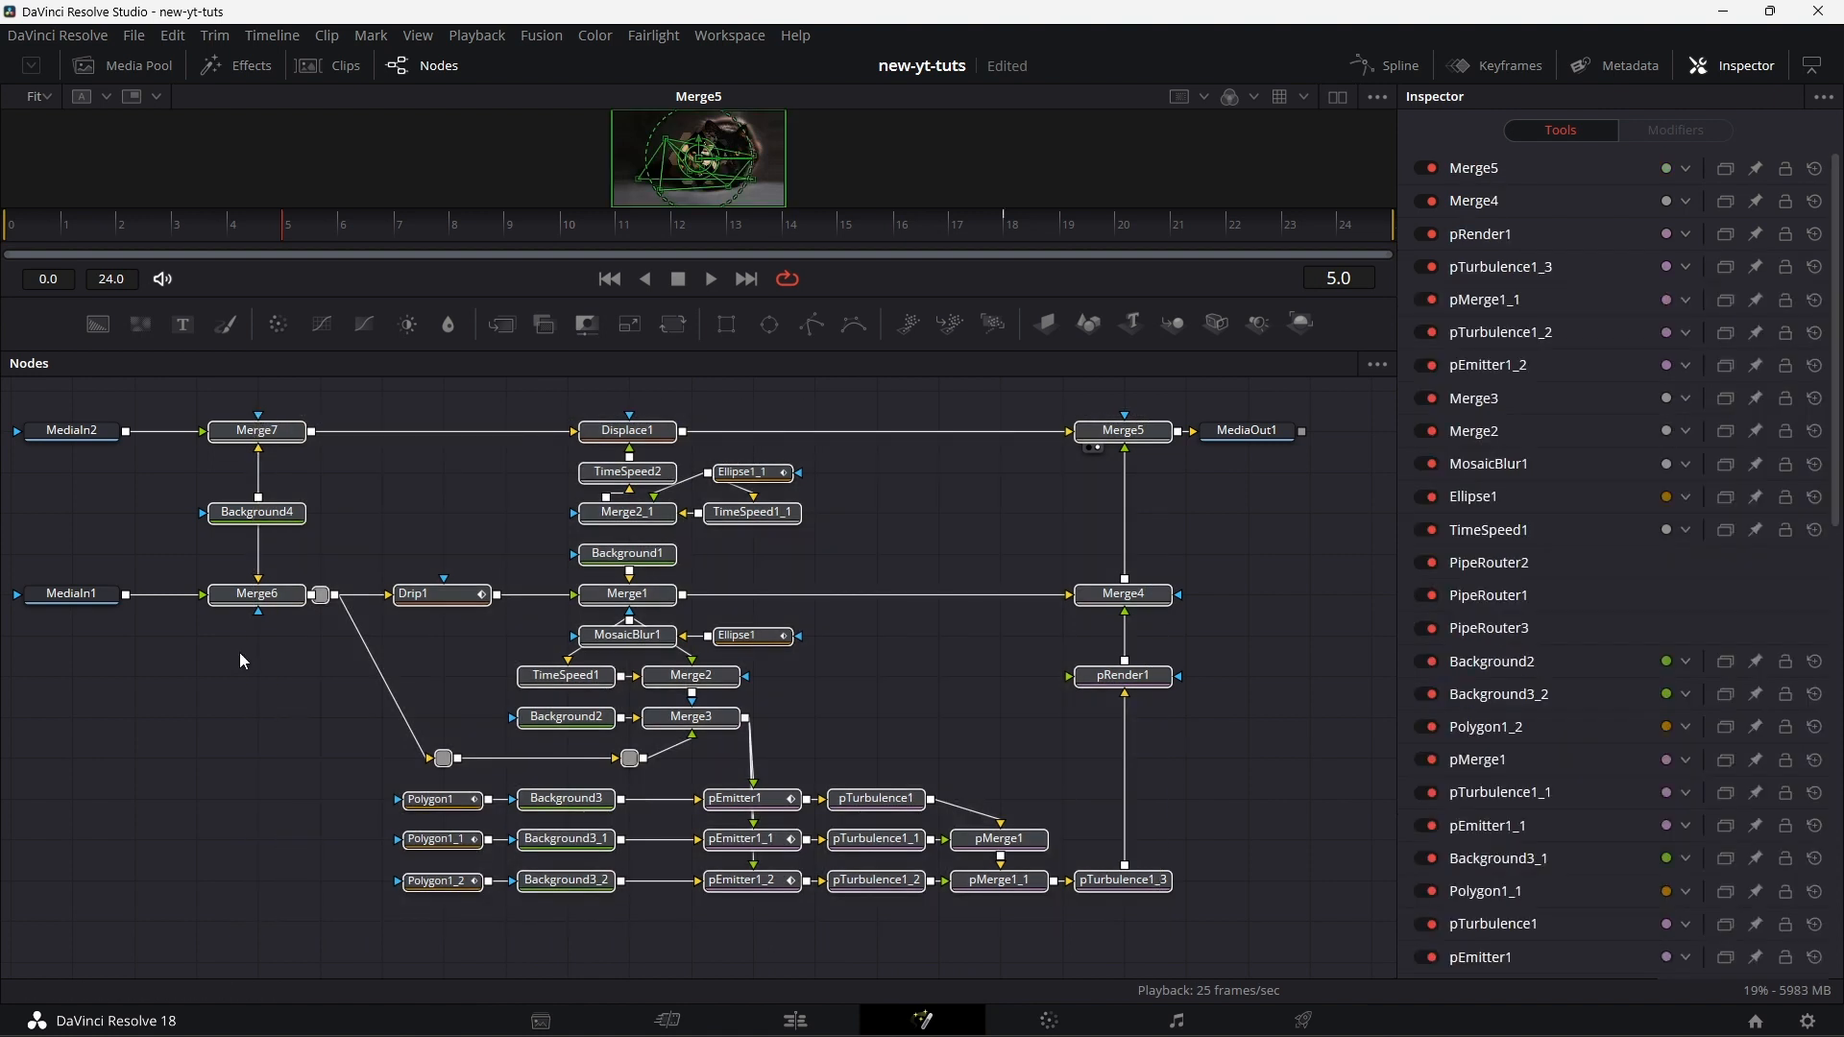
right_click(272, 429)
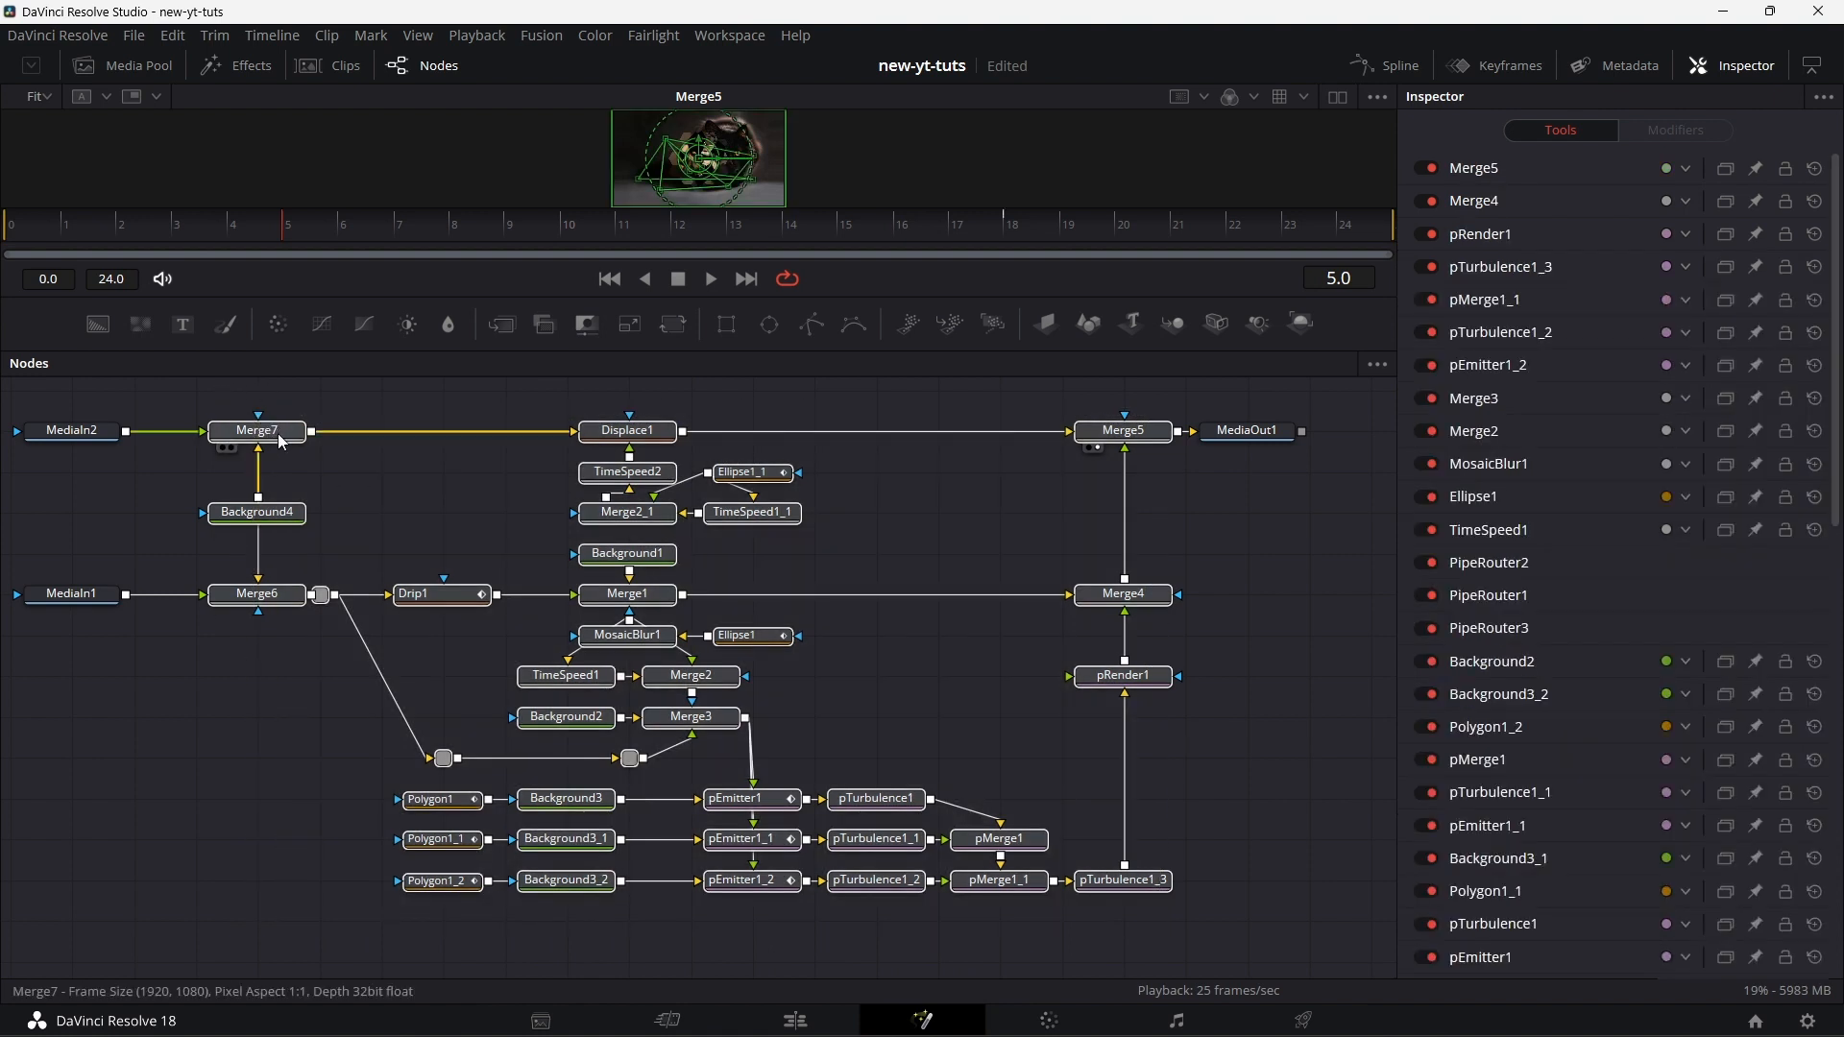
mouse_move(447, 297)
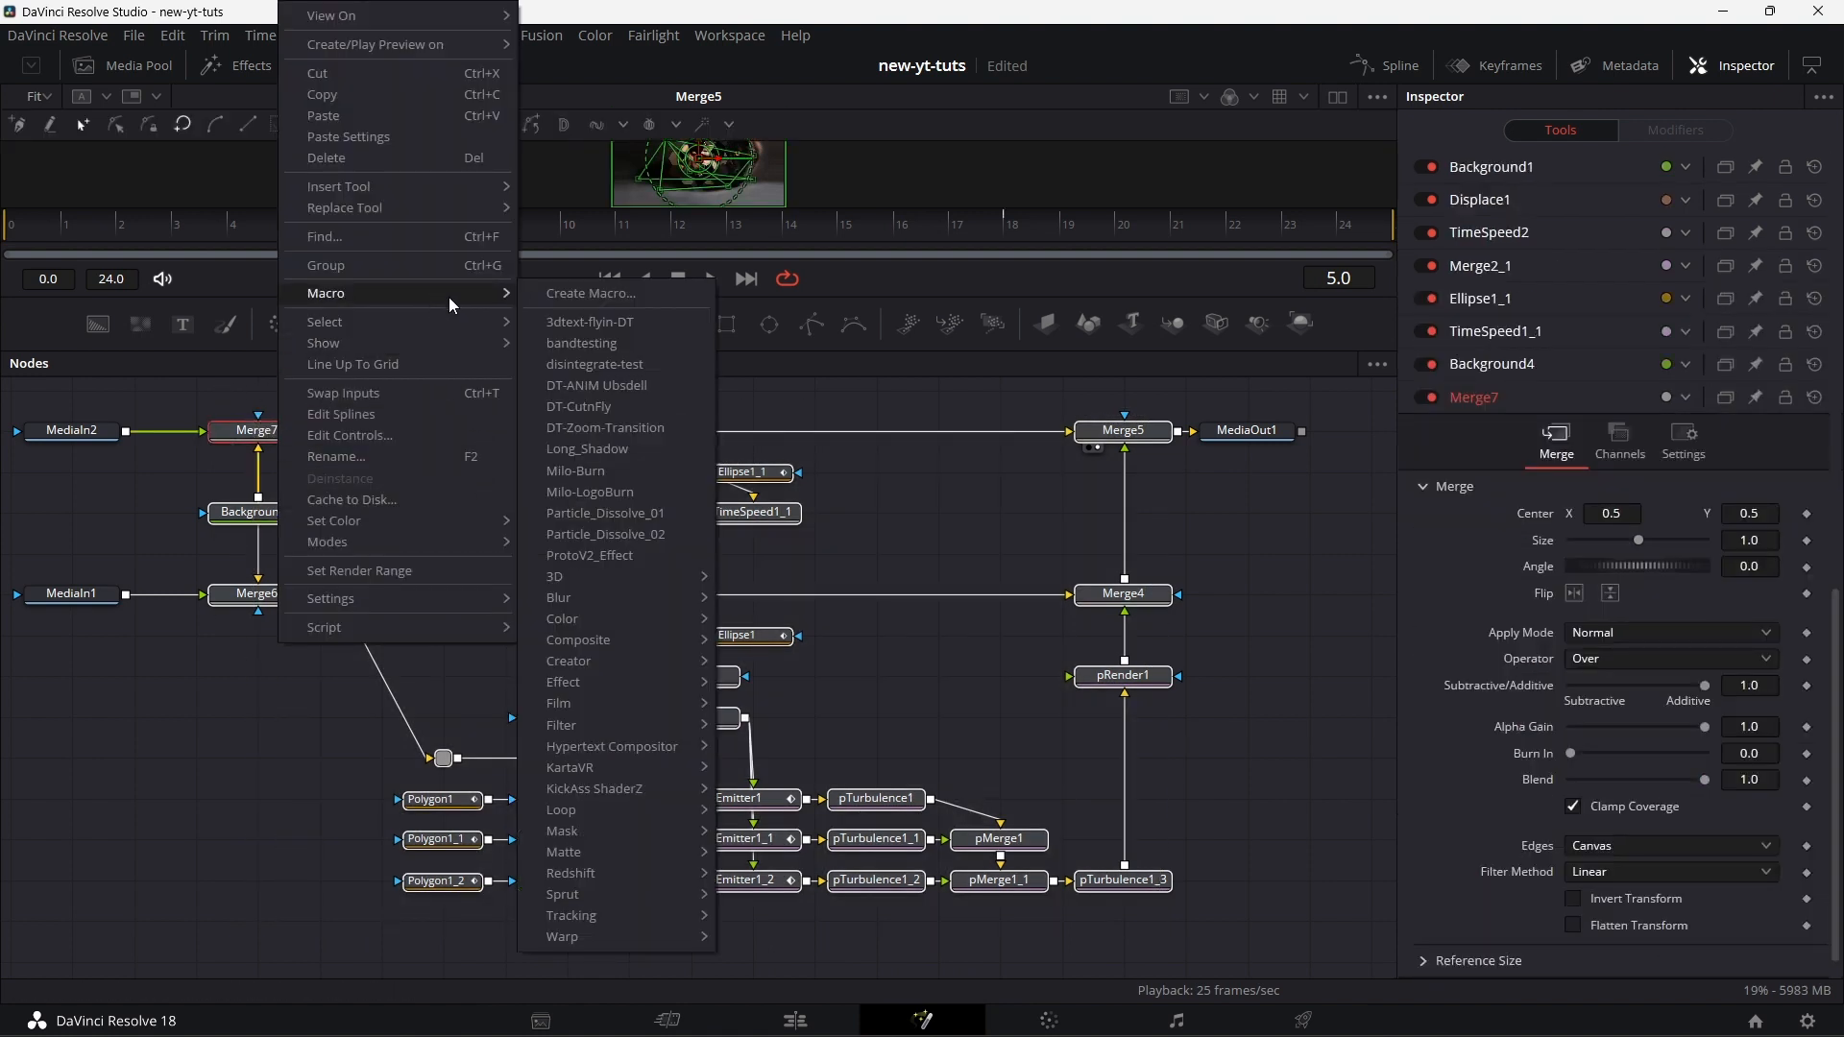
left_click(584, 289)
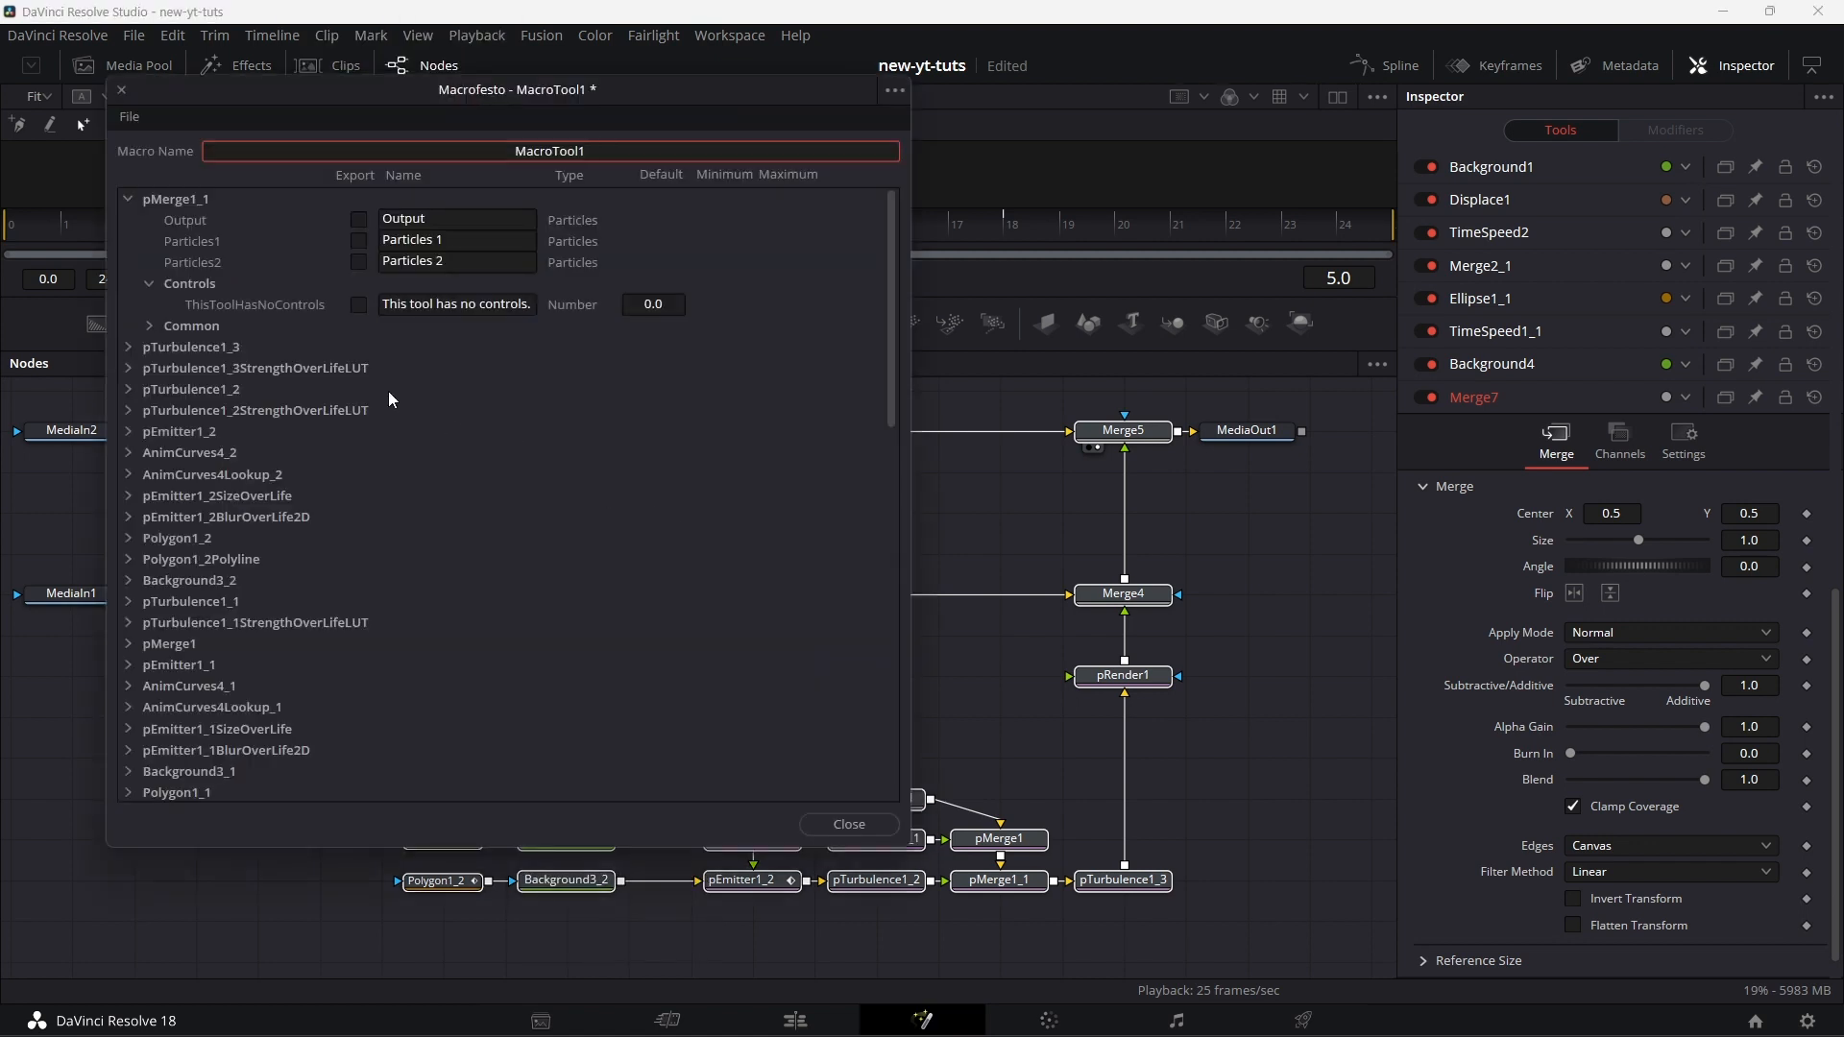
- Save the macro as ExplodingParticles in the Fusion Templates > Edit > Transitions folder and close the macro editor
left_click(122, 114)
left_click(199, 219)
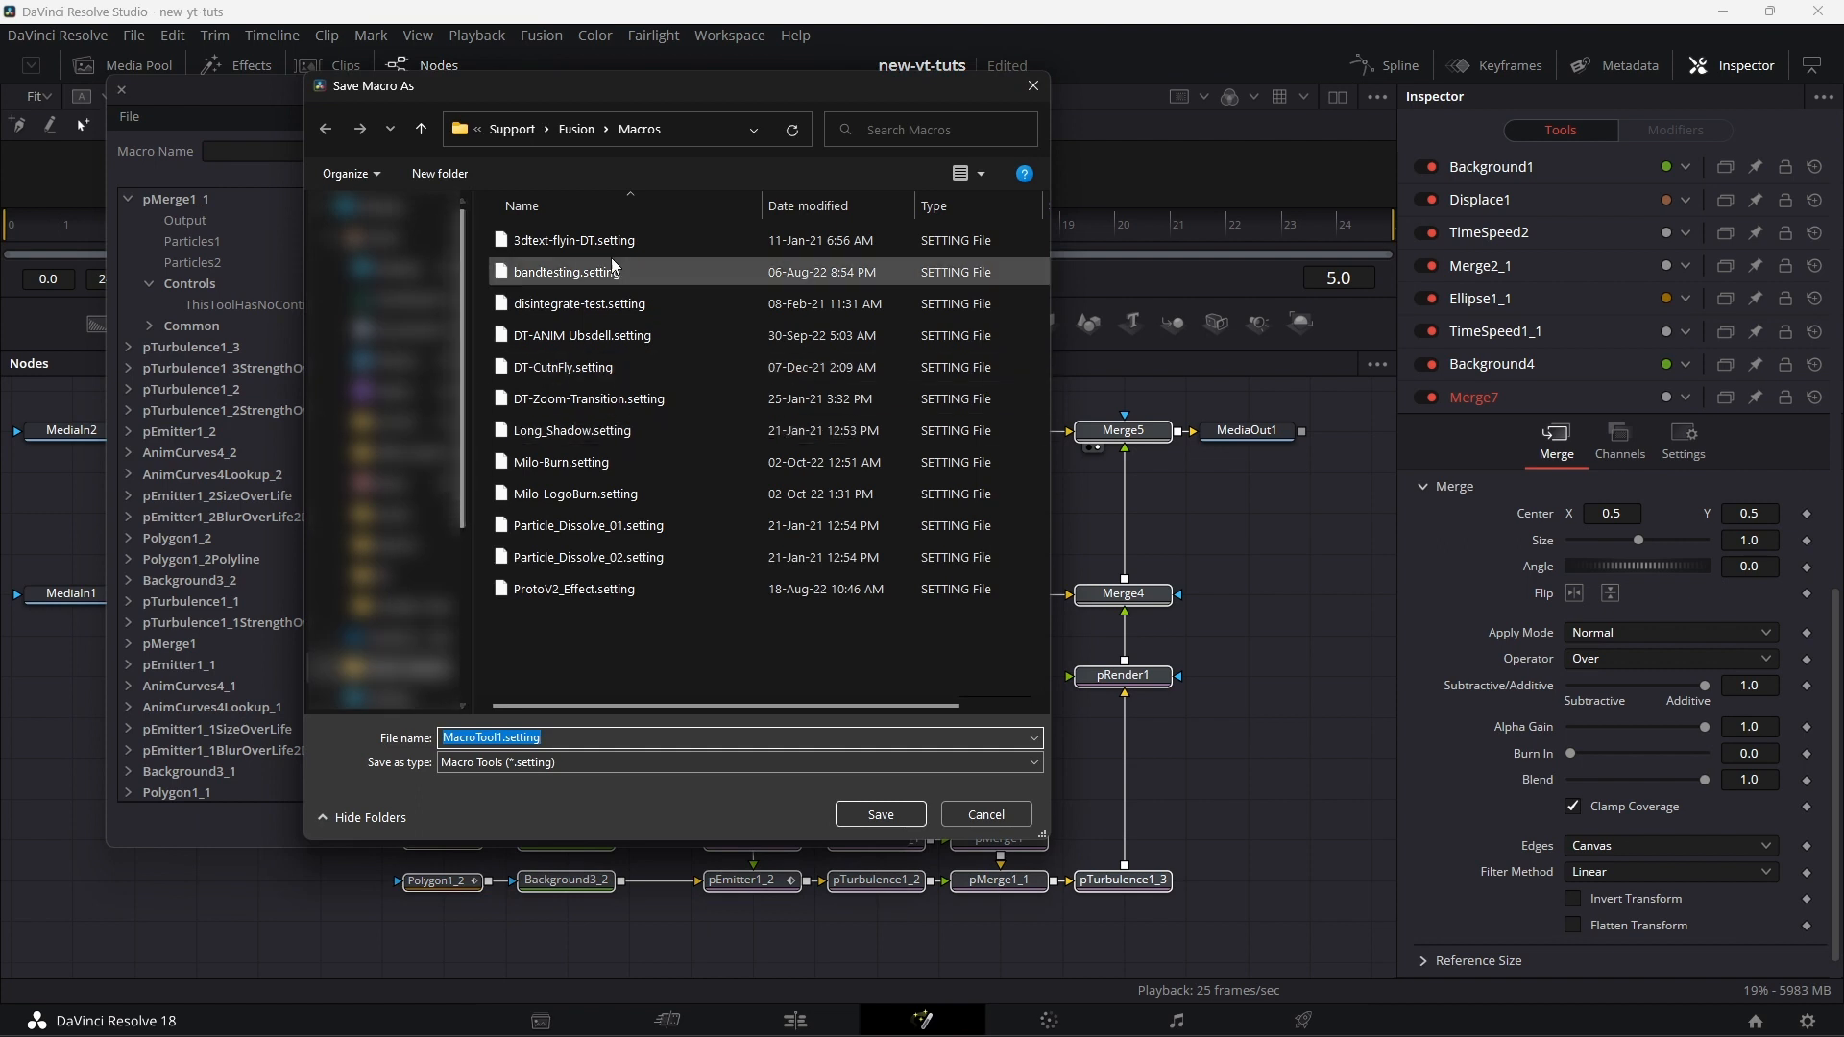
left_click(576, 129)
scroll(632, 577, "down", 1)
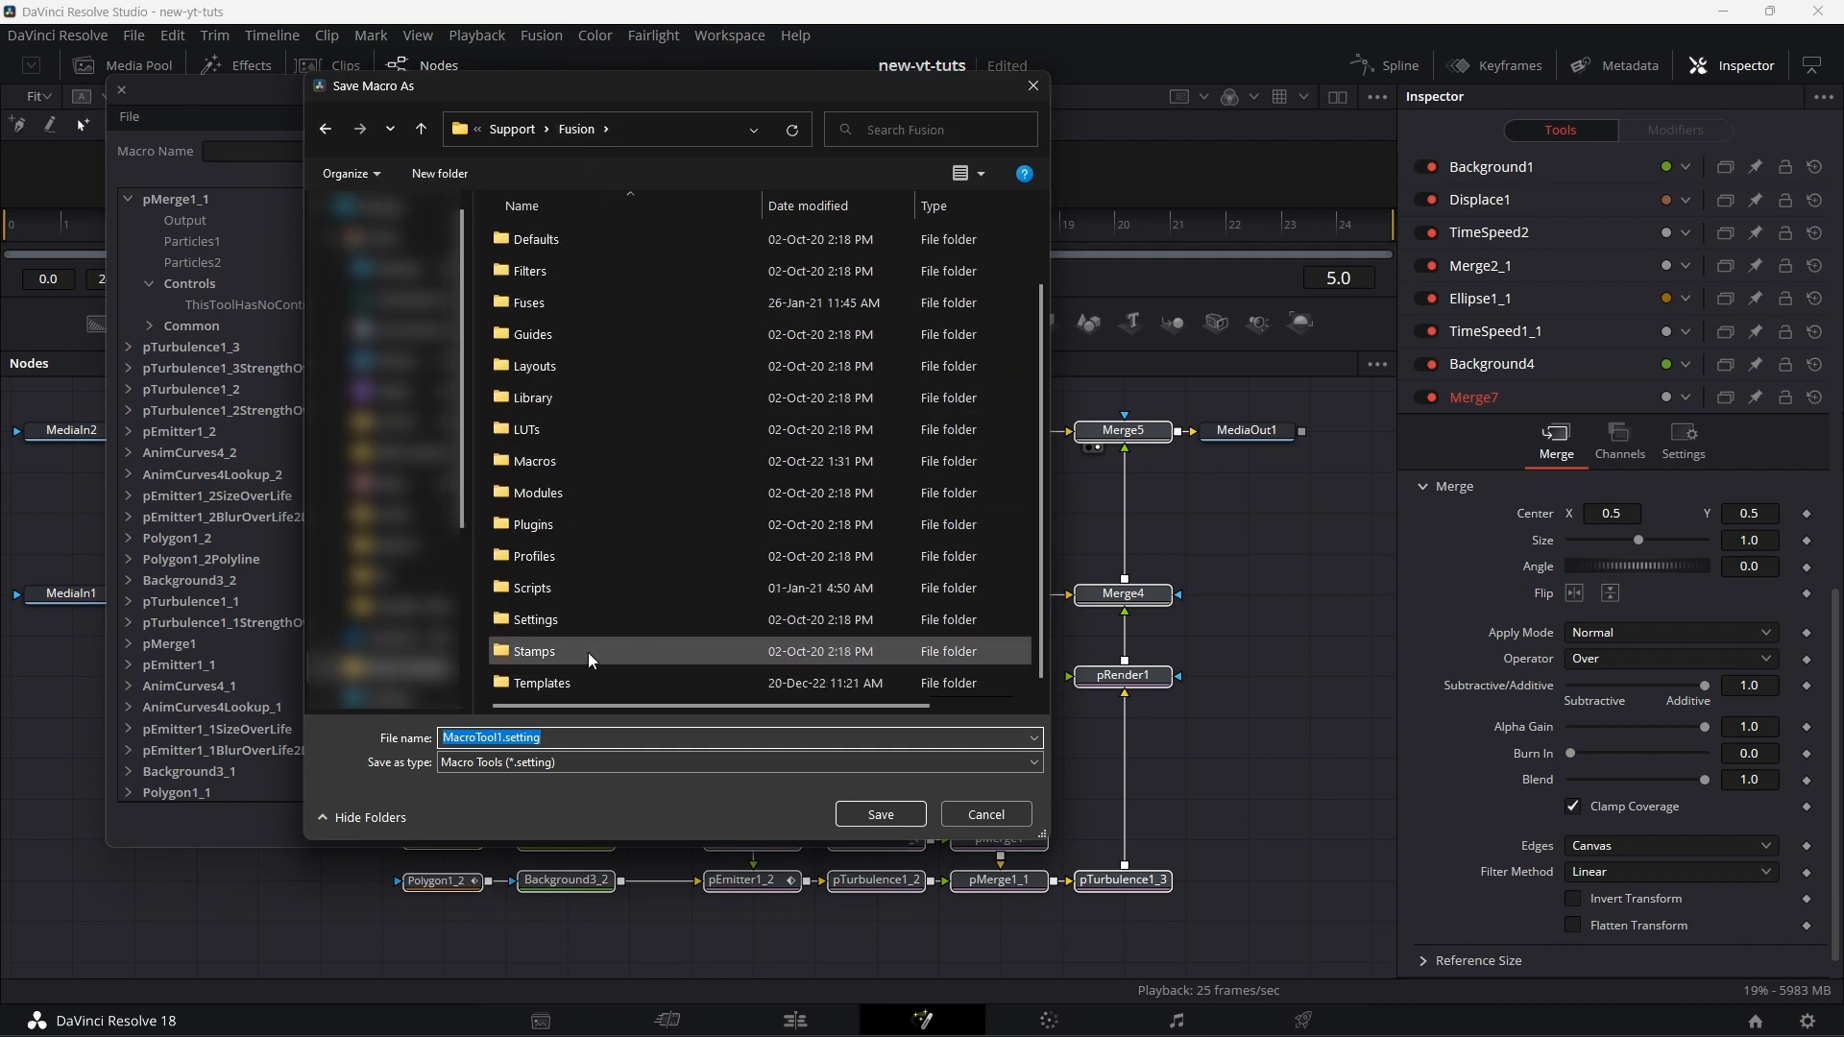
double_click(578, 681)
double_click(540, 238)
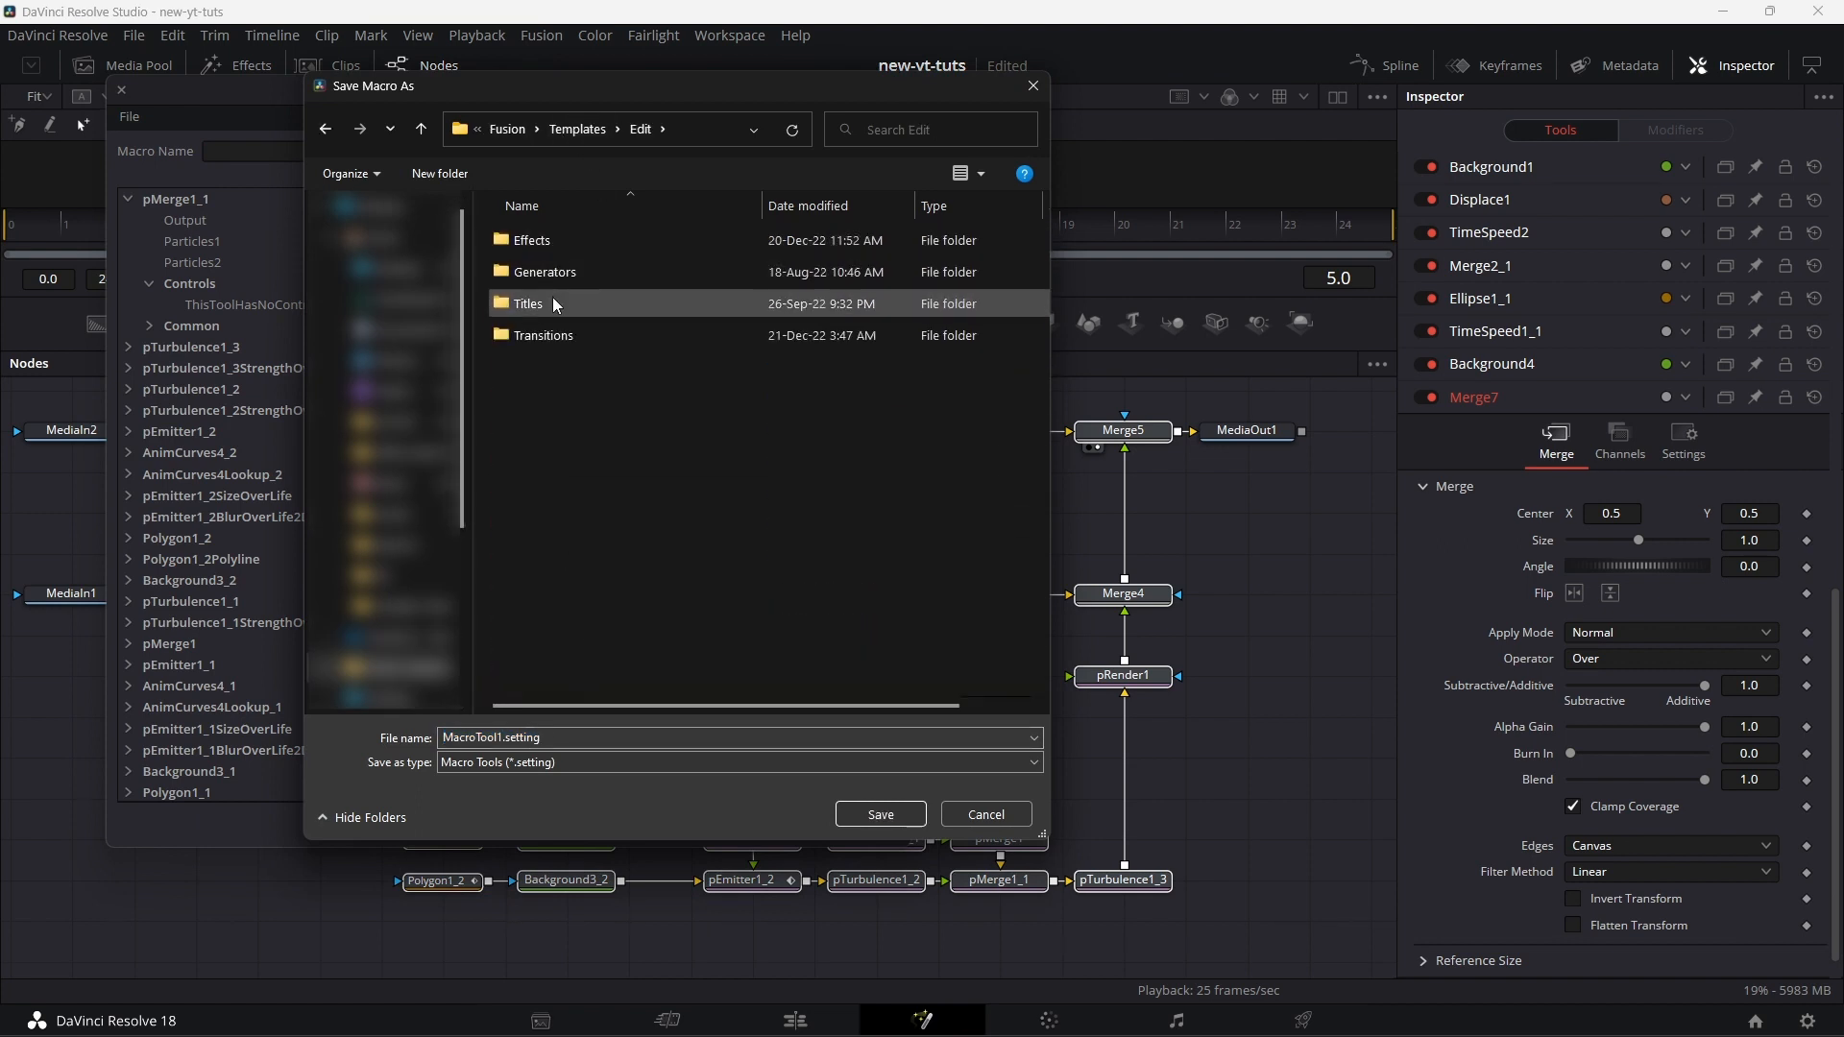
double_click(565, 338)
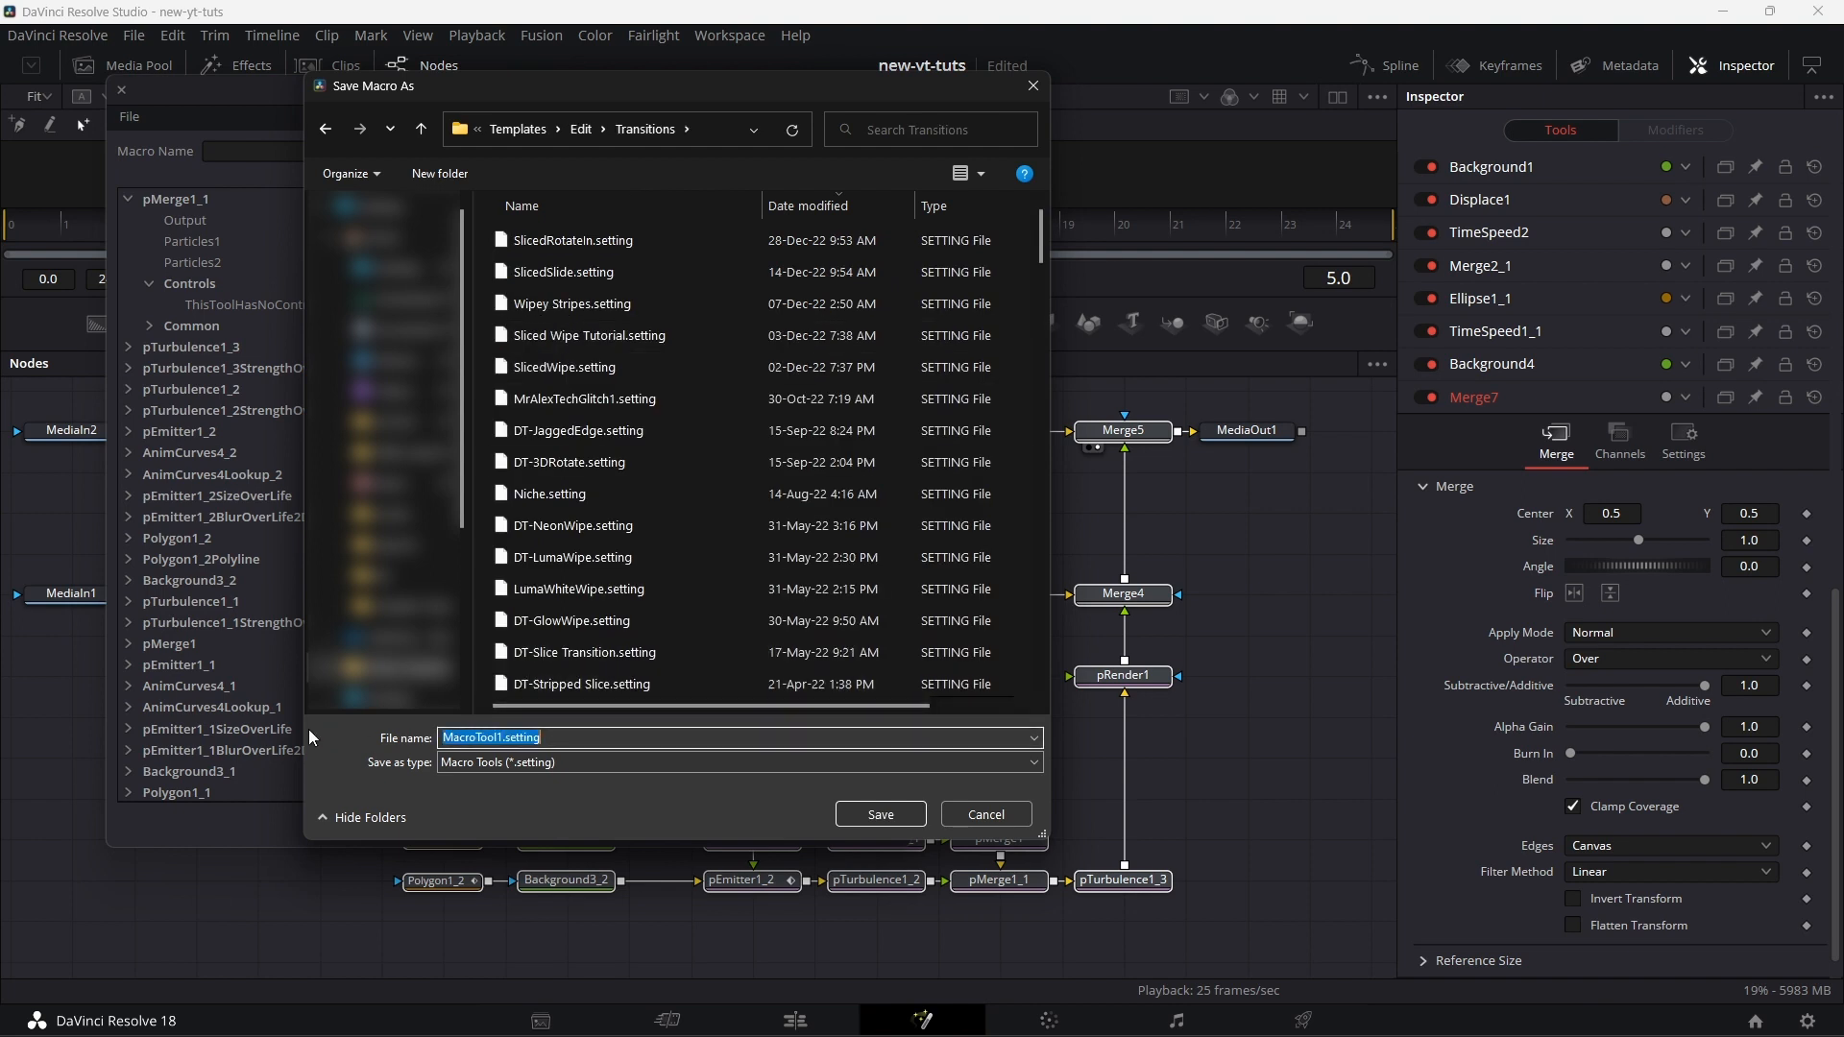
type("ExplodingParticles")
key("Return")
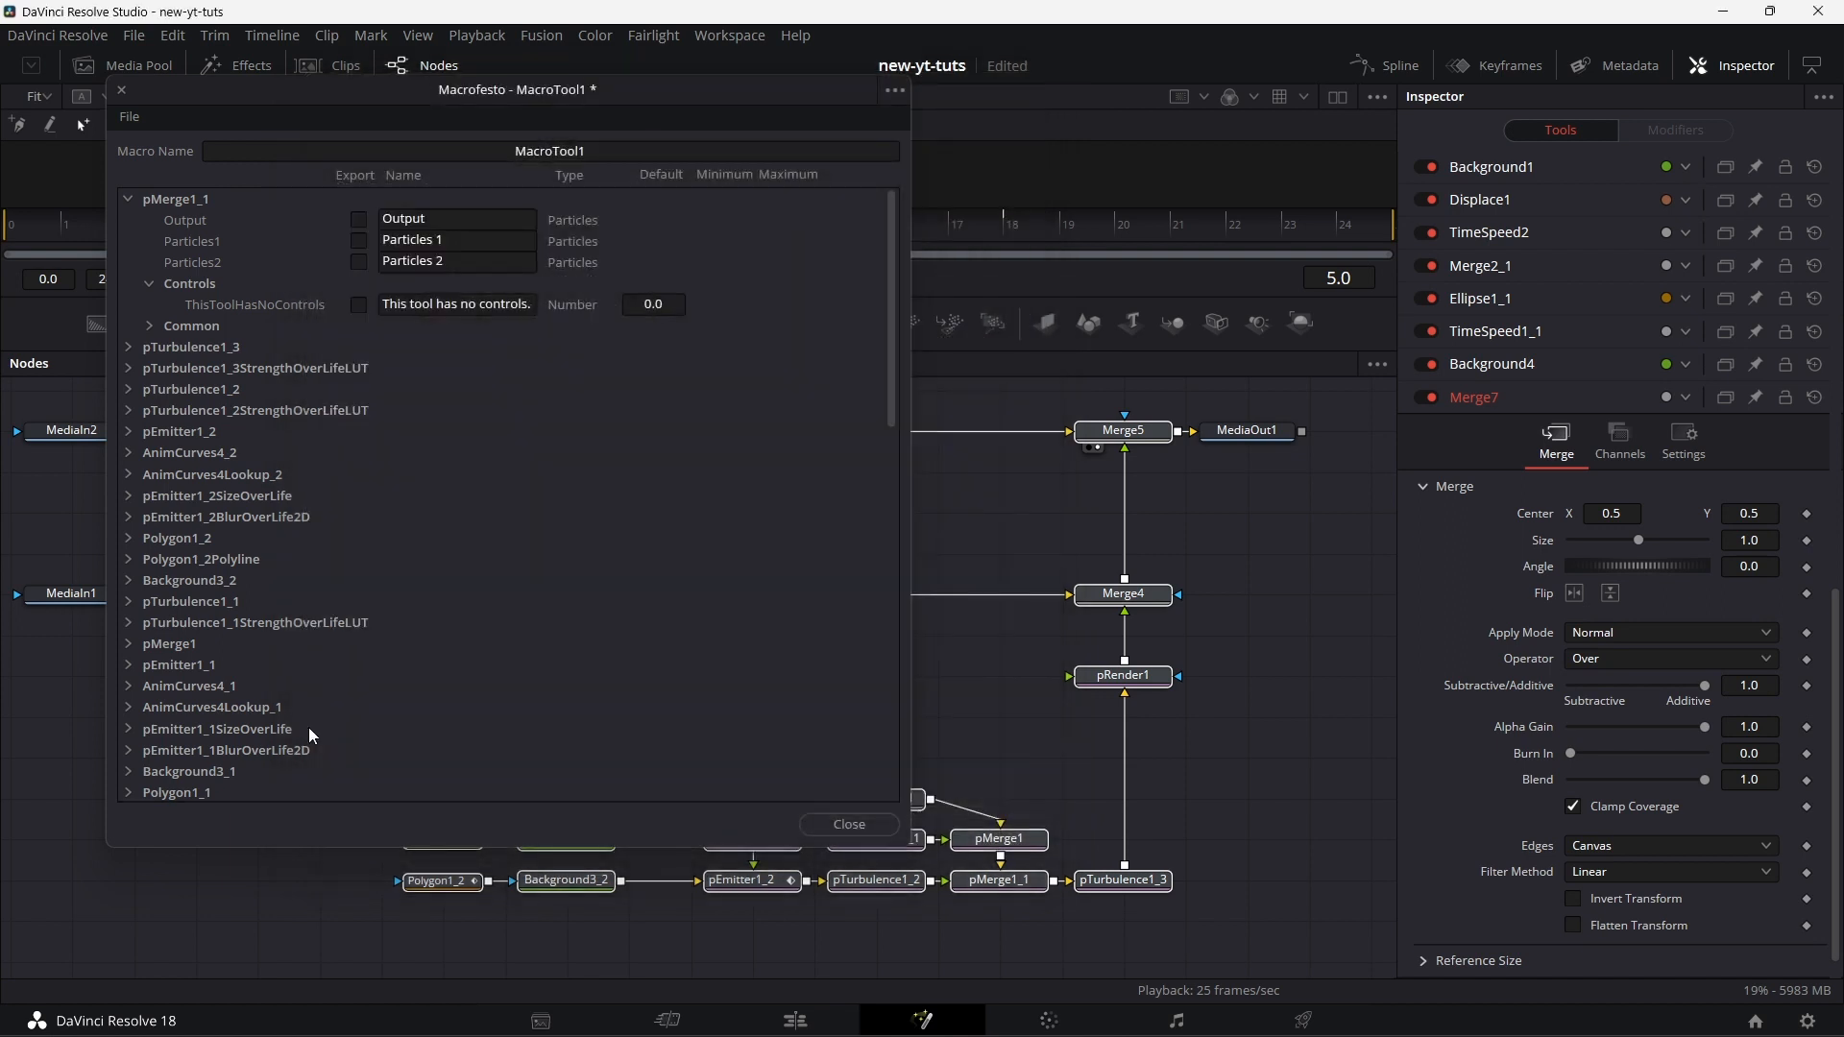
left_click(843, 825)
left_click(945, 720)
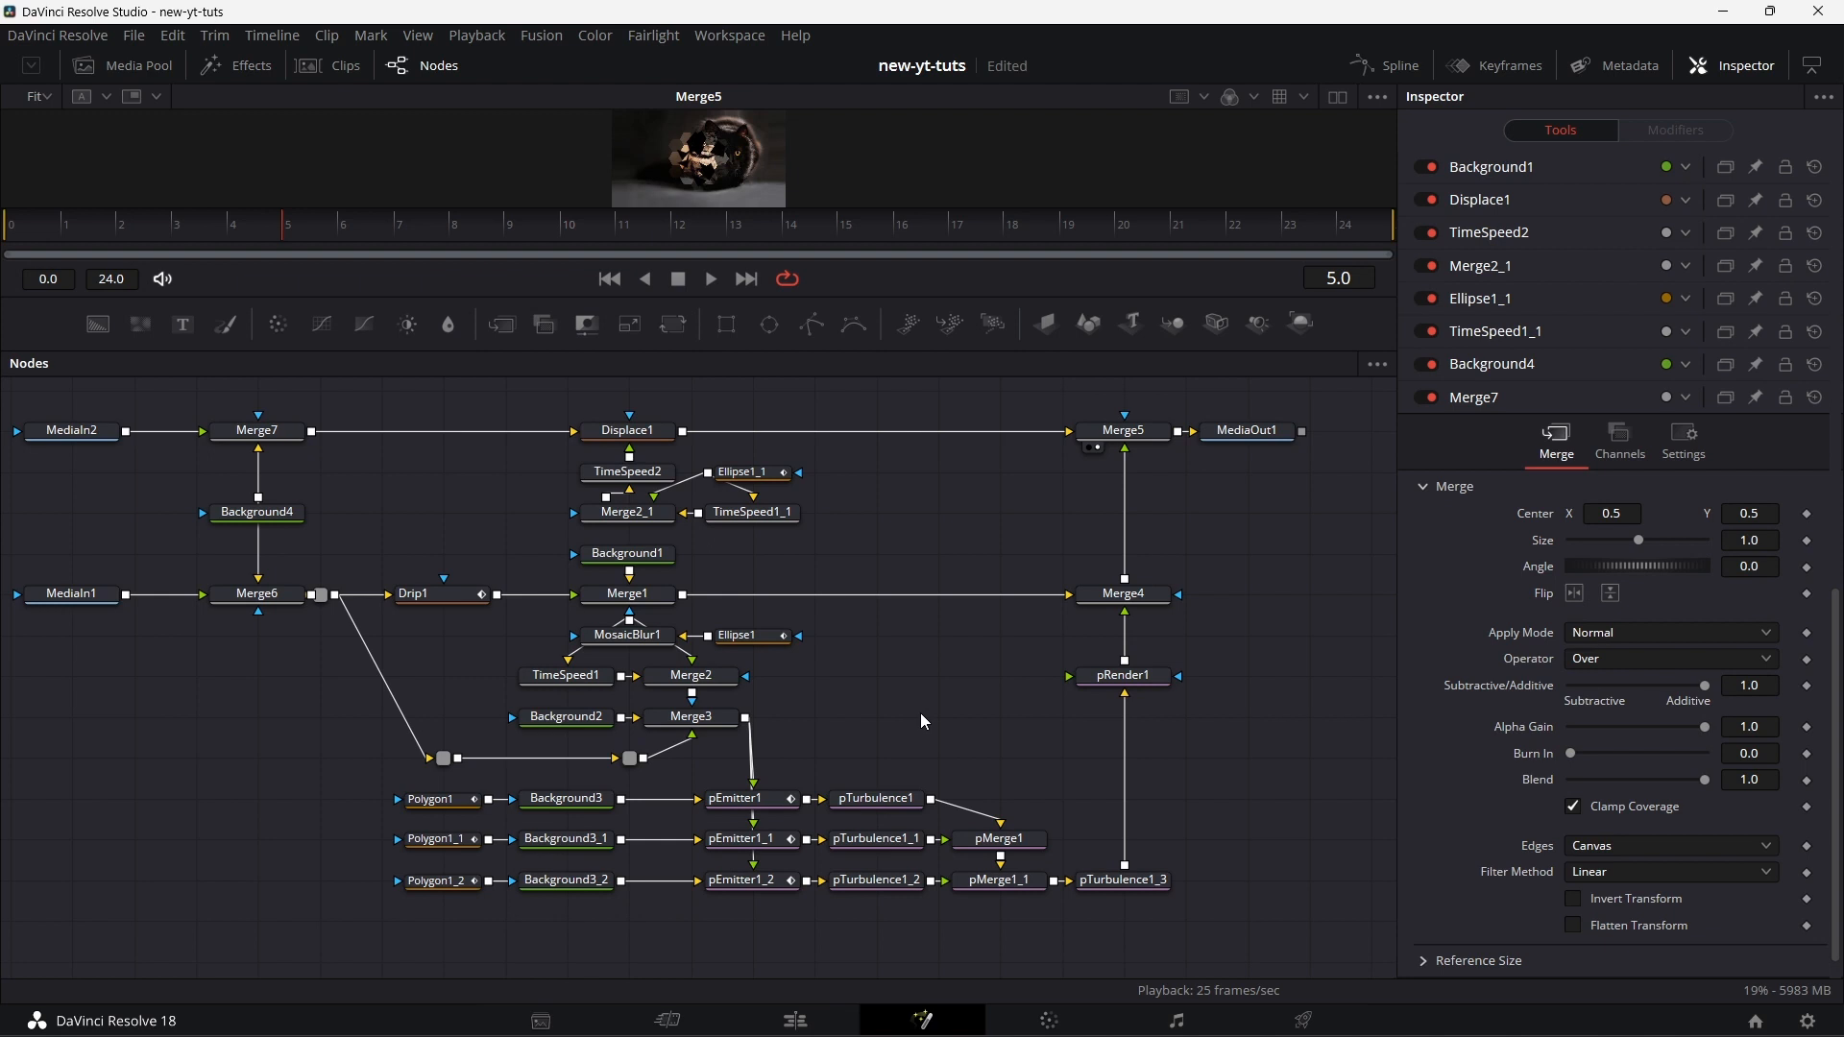
- Switch to the Edit page and paste a copy of the cat.jpg and cat2.jpg clips on V1 starting at 00:01:47:11
left_click(796, 1021)
scroll(1071, 946, "right", 5)
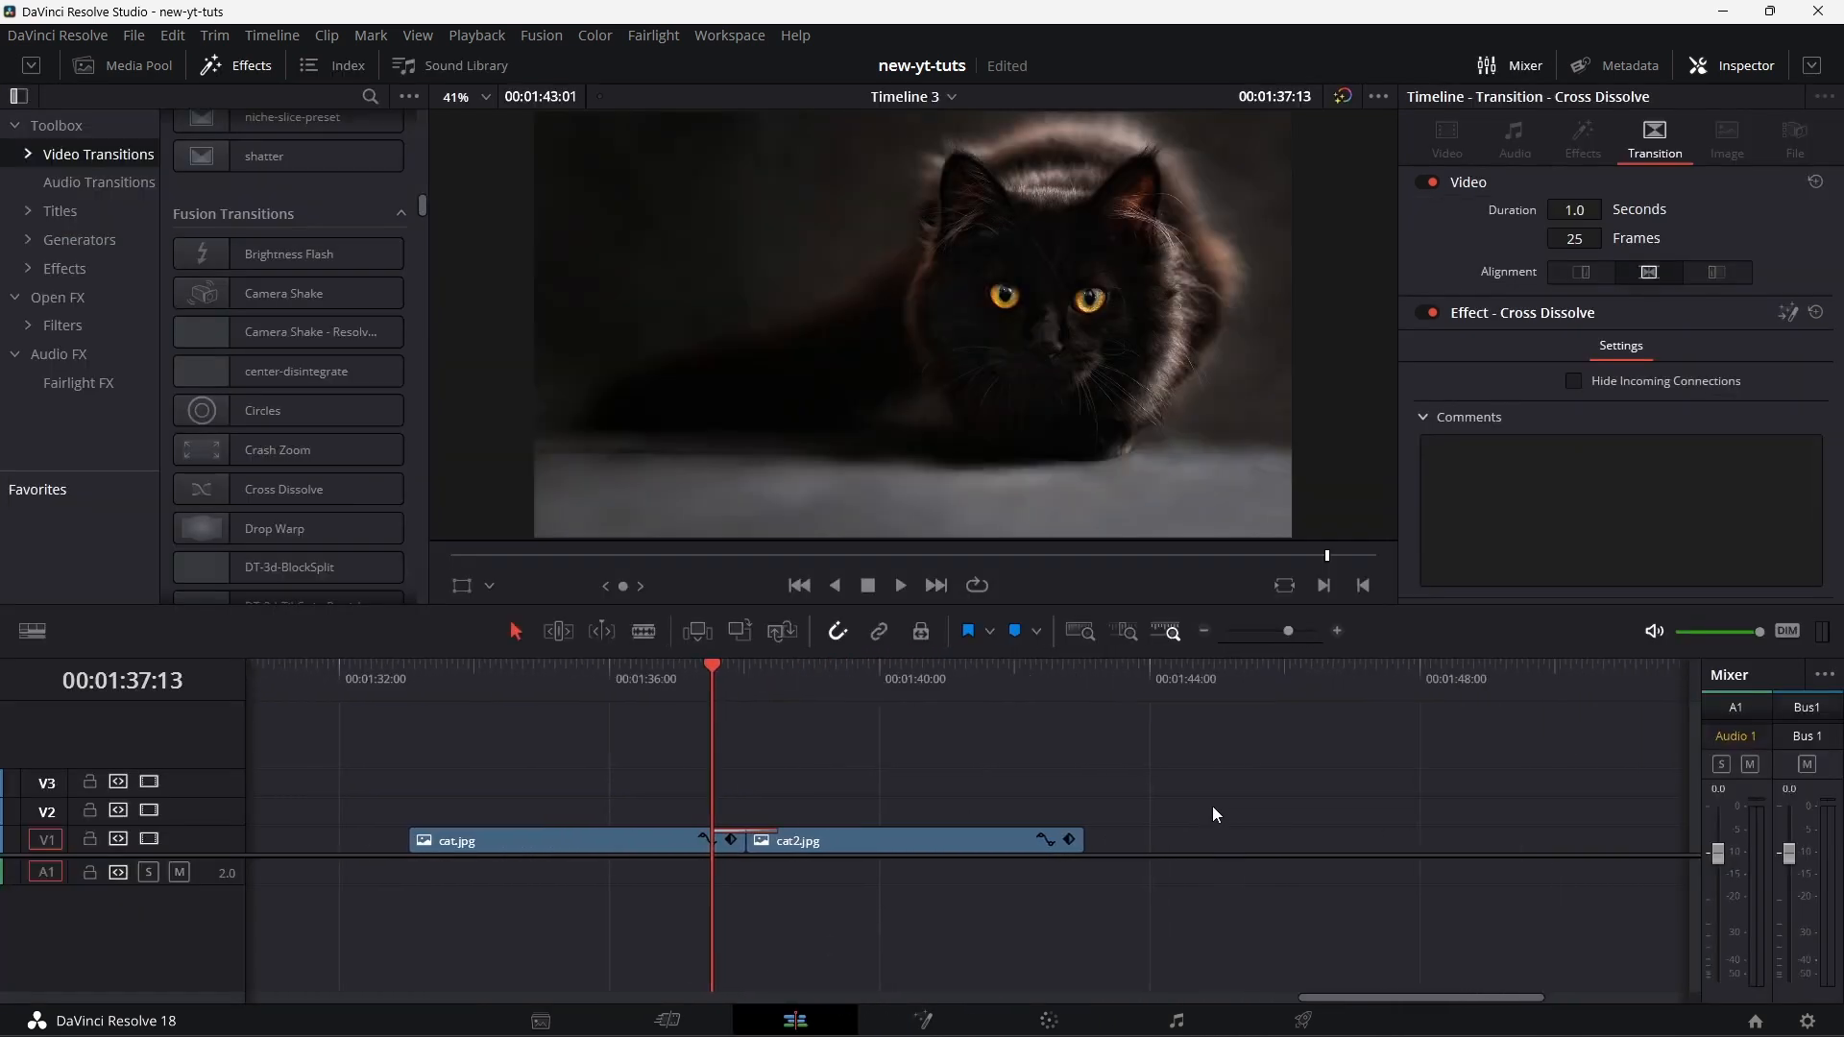
scroll(1214, 814, "right", 3)
left_click(438, 849)
left_click(749, 845, "ctrl")
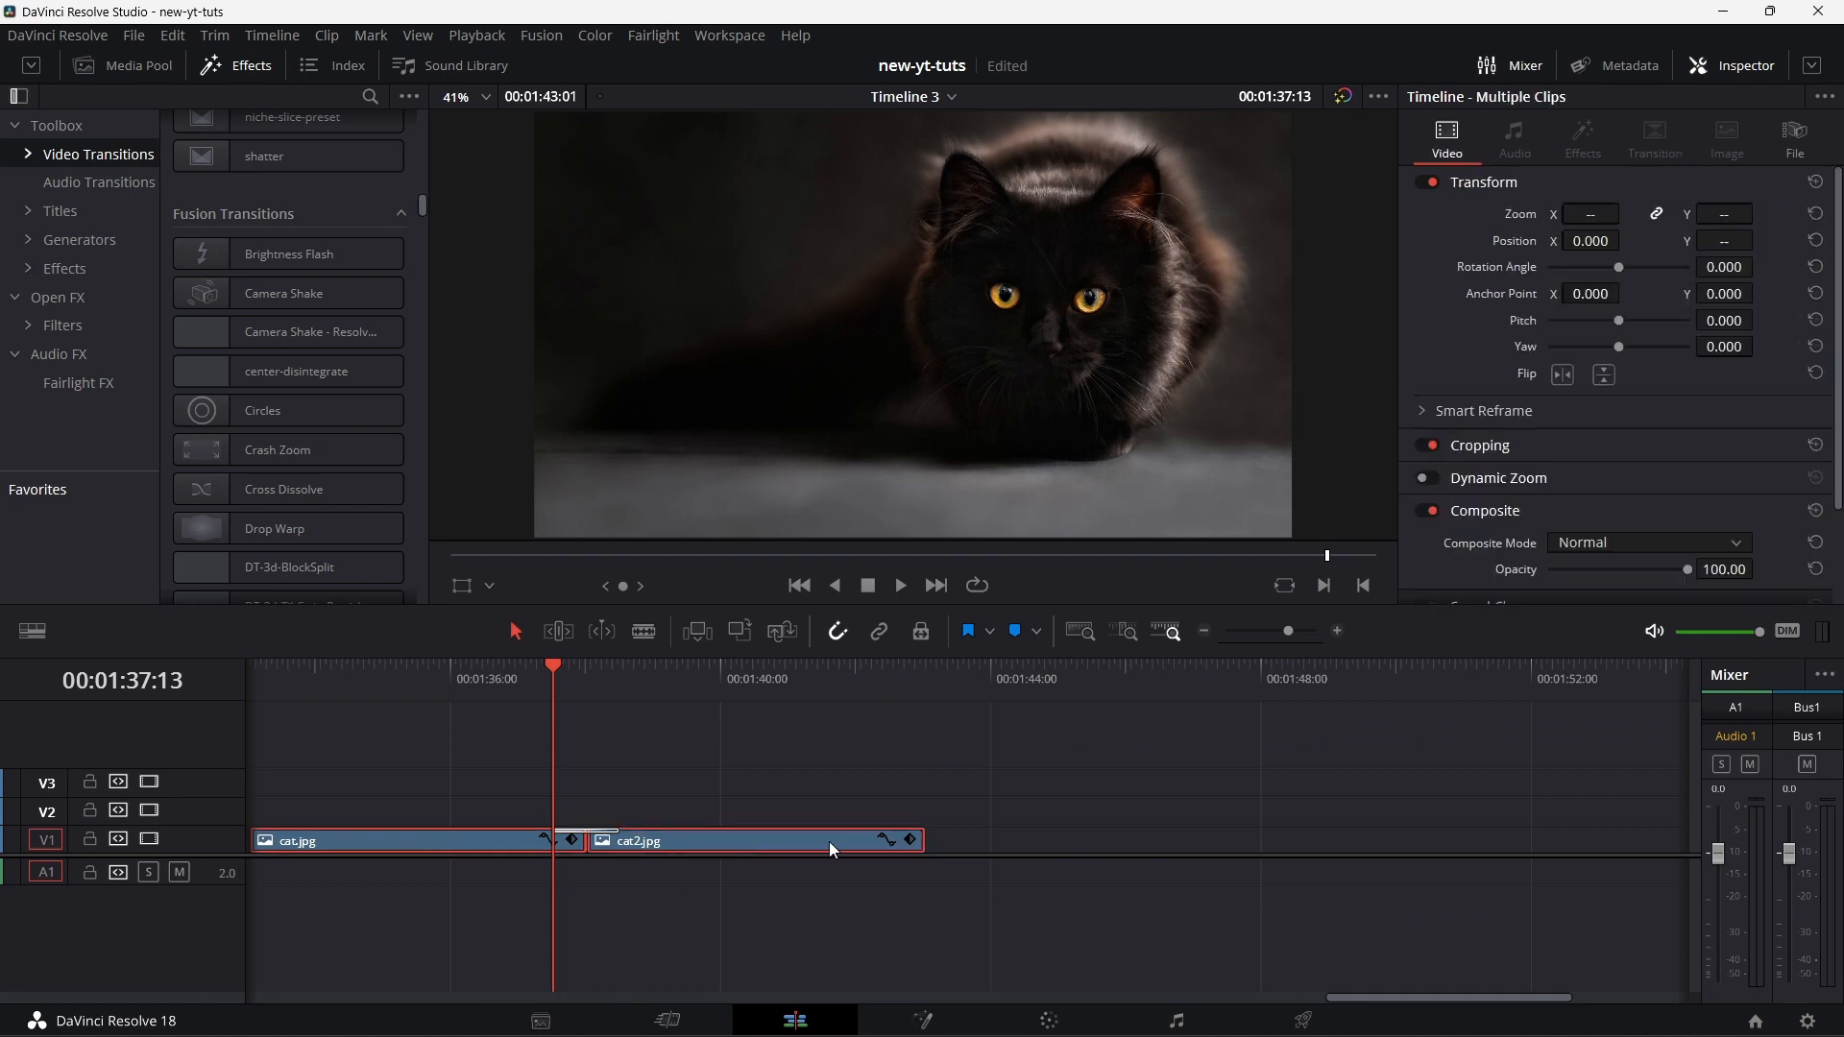
scroll(764, 759, "right", 8)
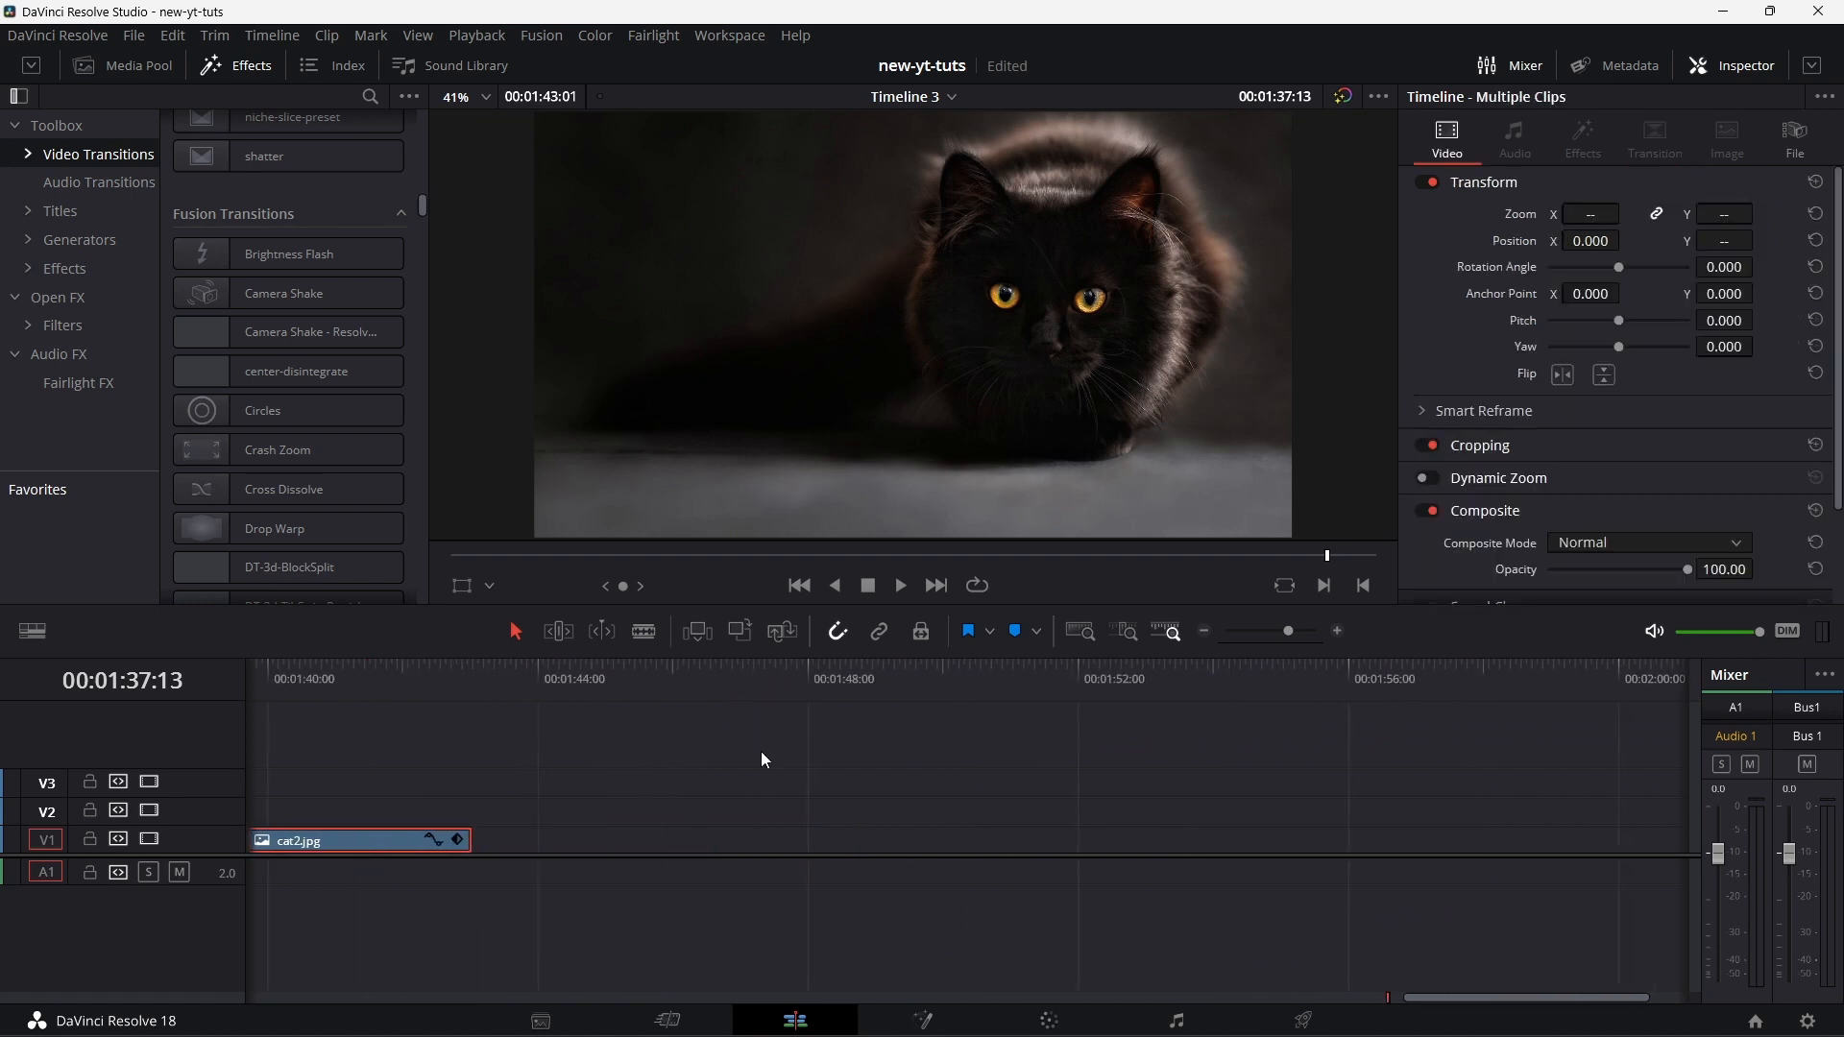
left_click(769, 678)
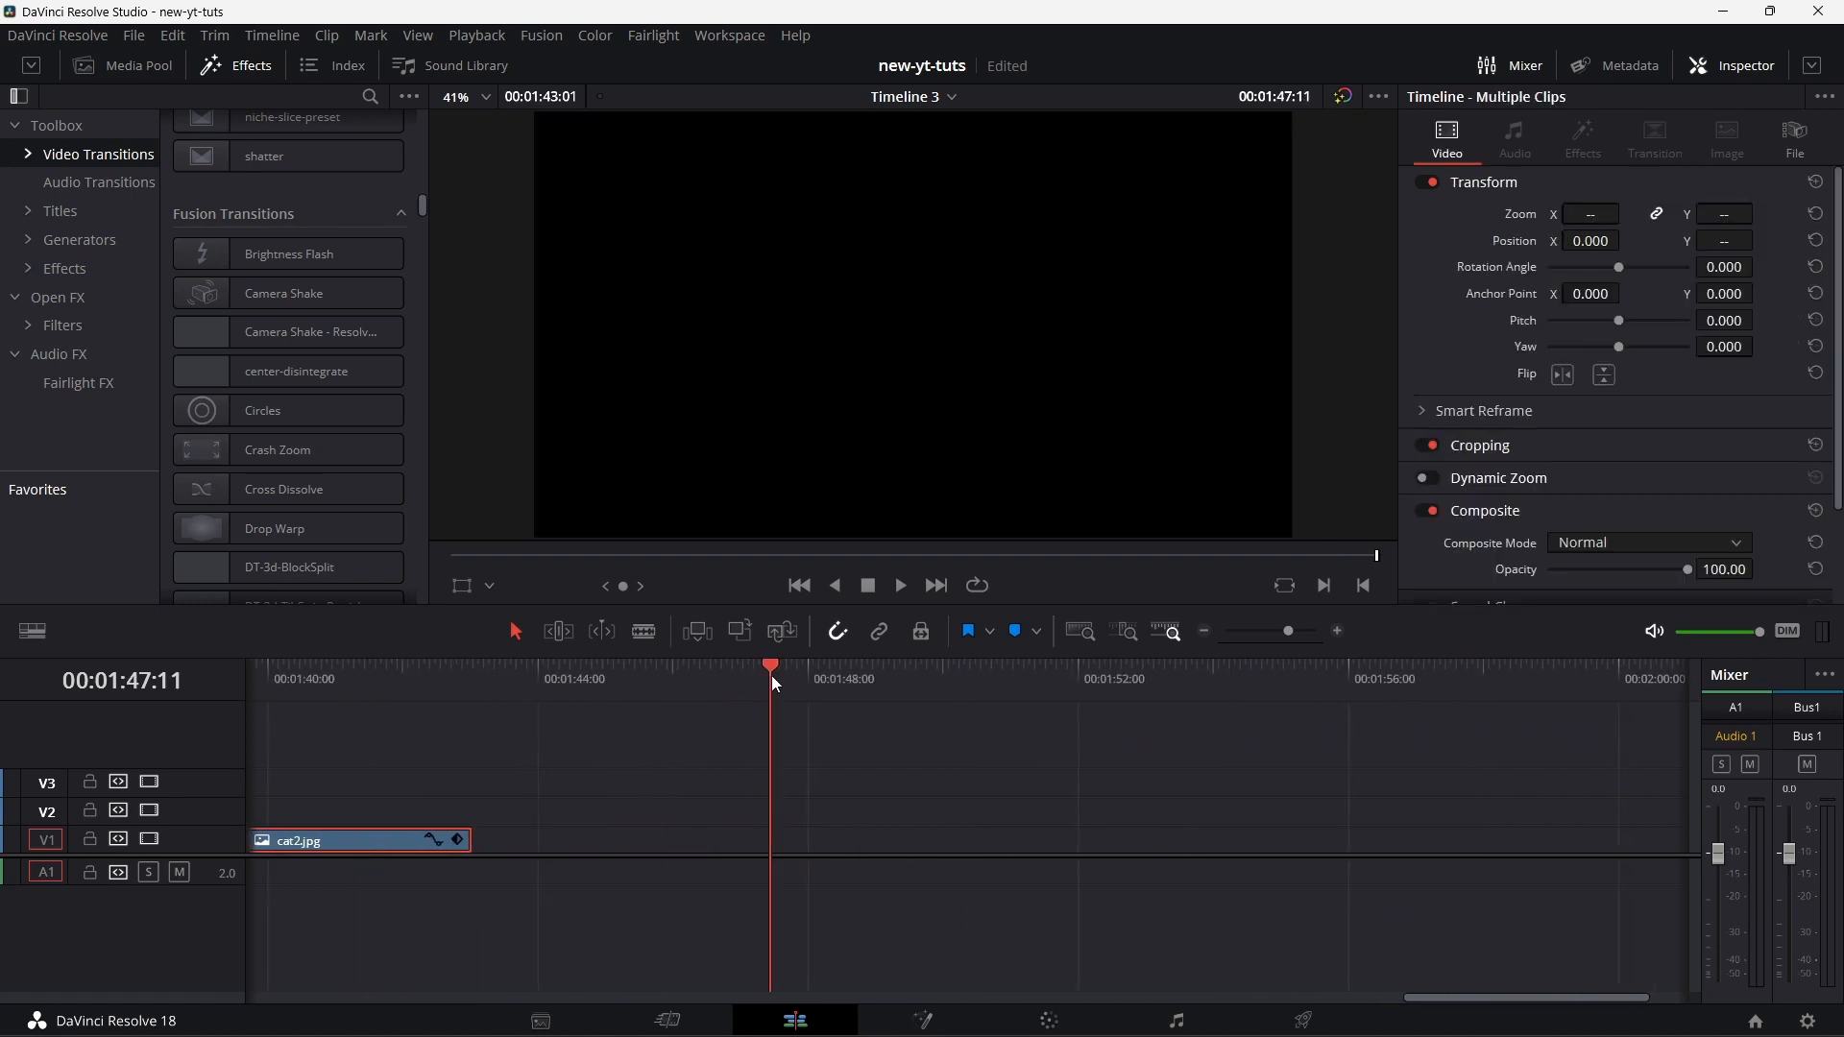
right_click(895, 807)
left_click(954, 821)
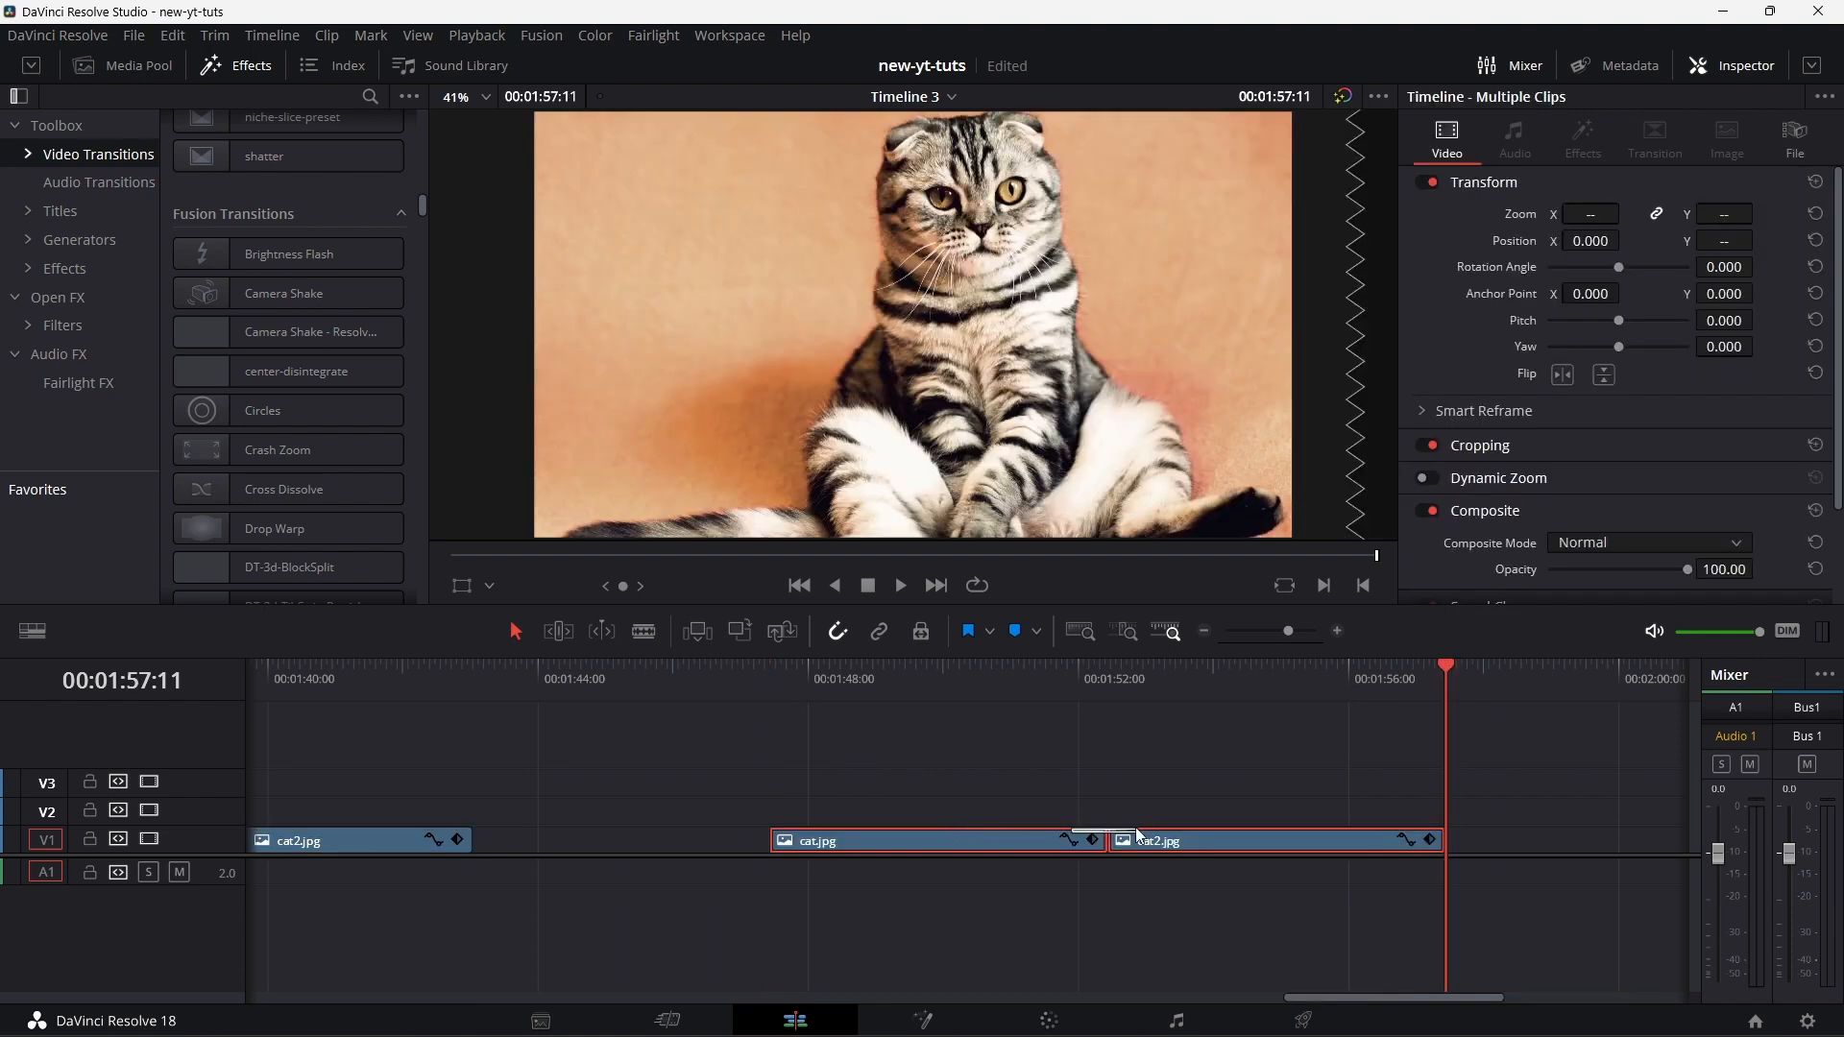
- Replace the transition between the copied clips with ExplodingParticles, searching the effects for "explodi"
left_click(1136, 829)
key("Delete")
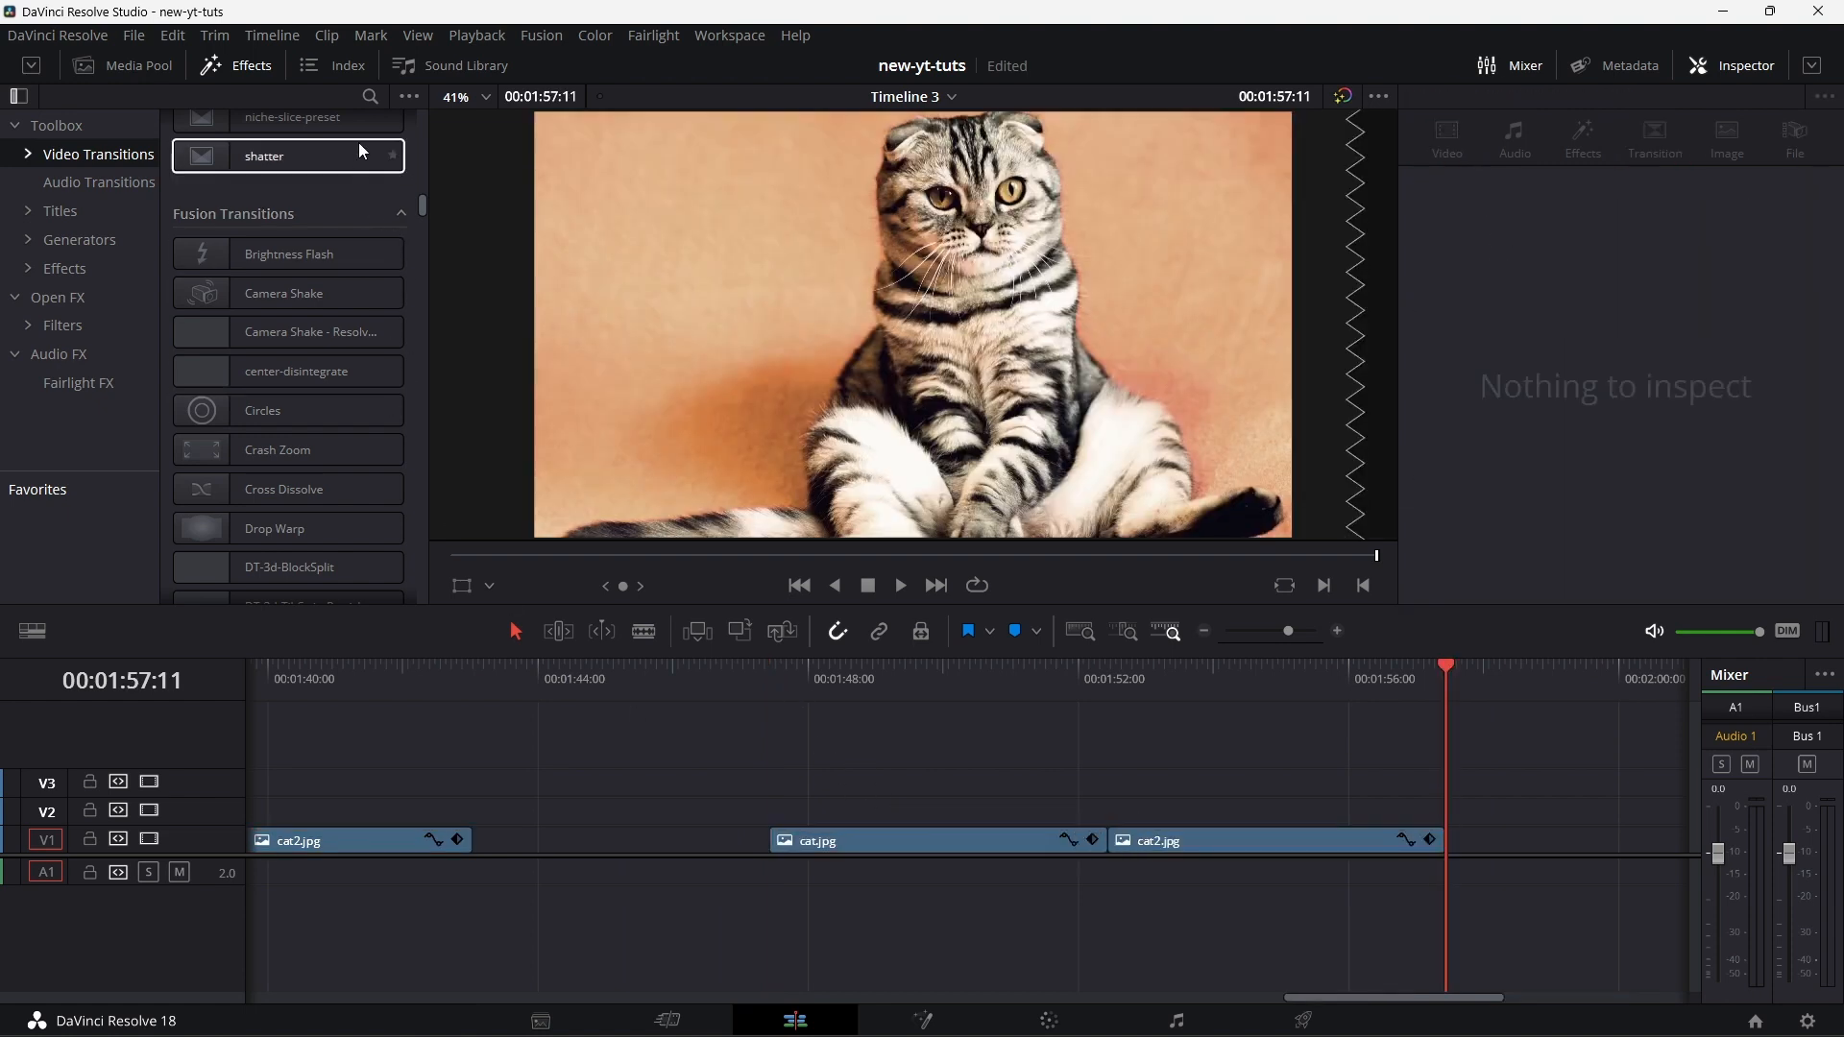
left_click(373, 96)
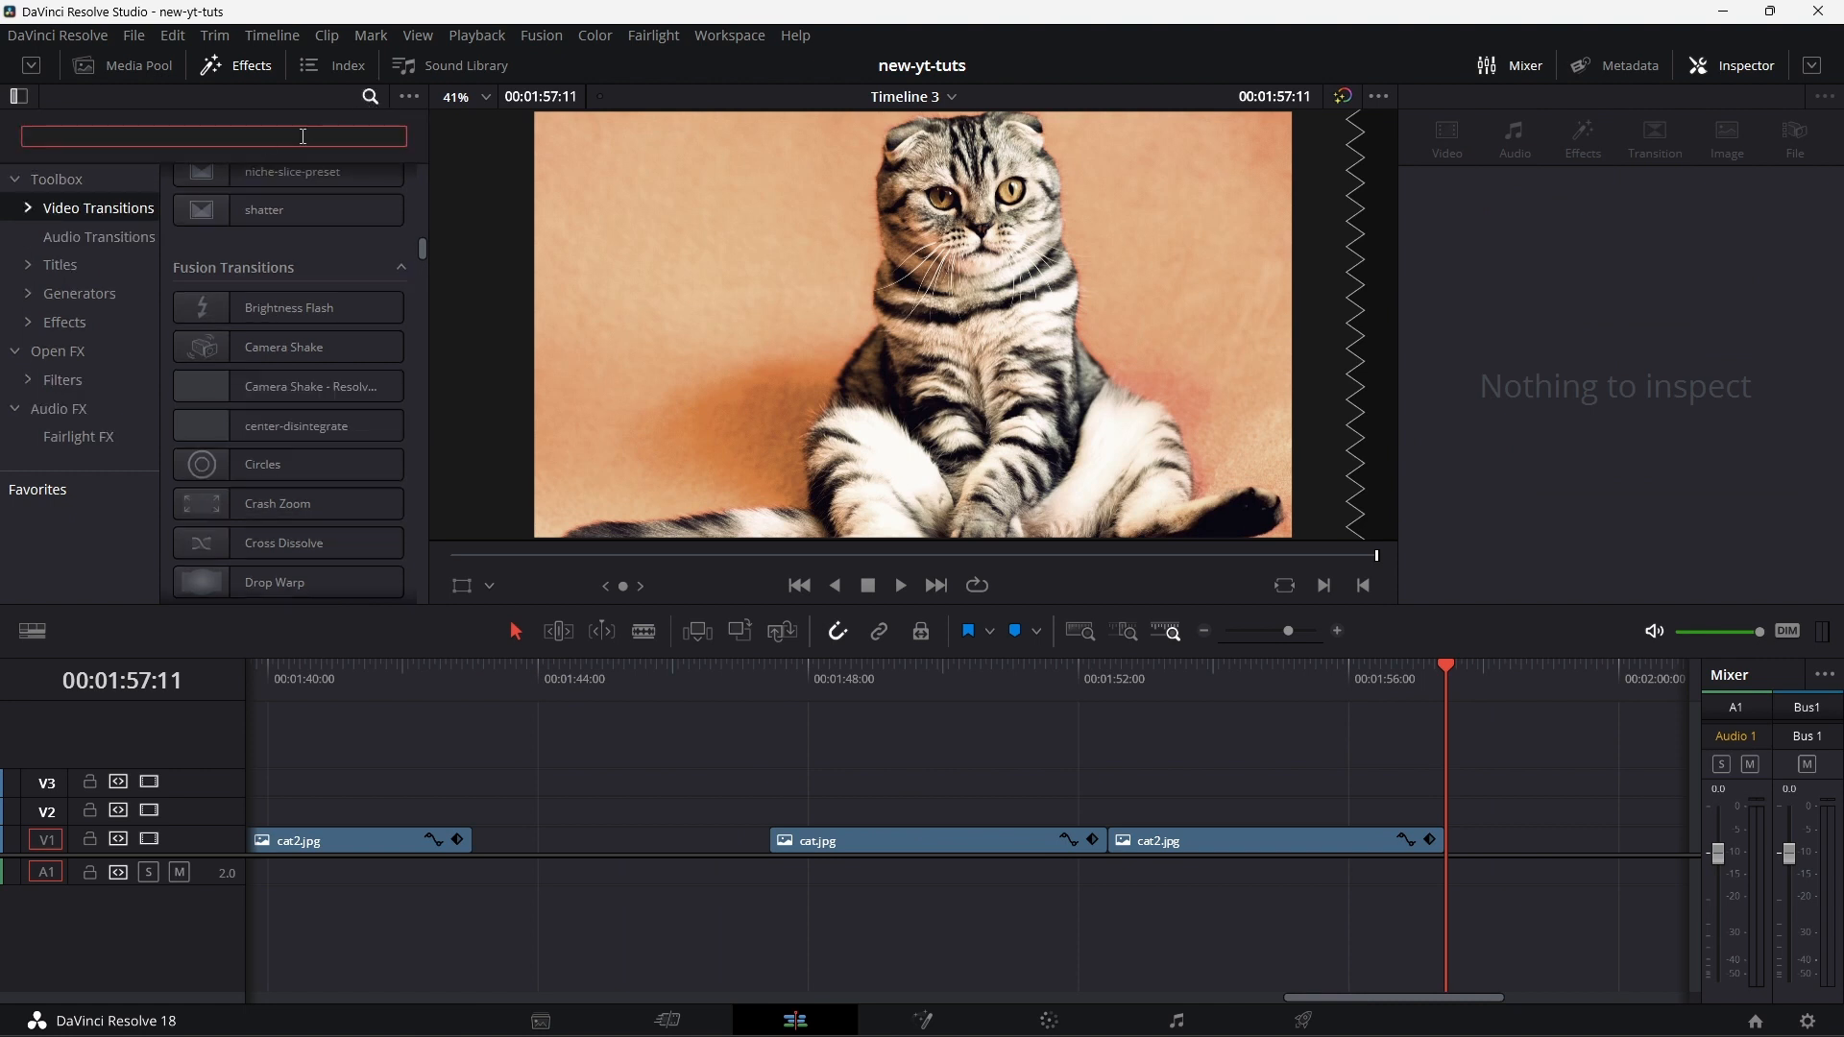
type("explodi")
left_click_drag(288, 221, 1102, 838)
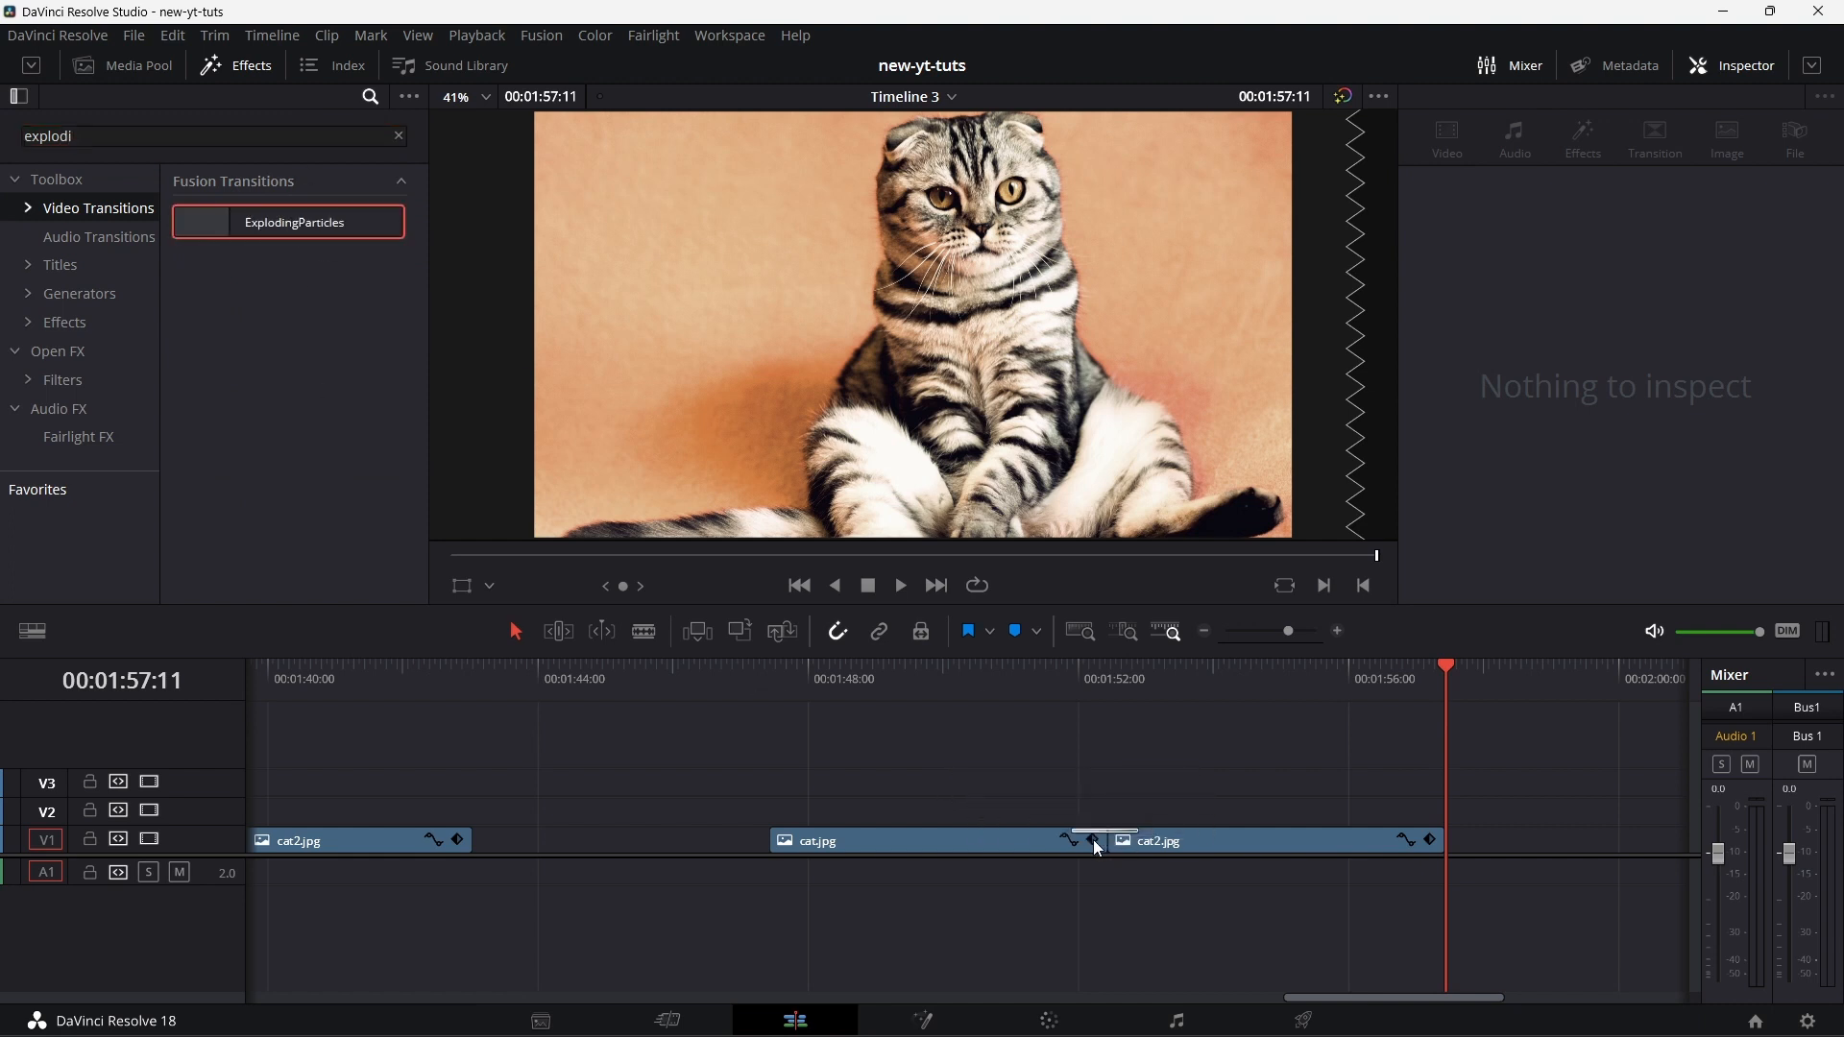
- Play the timeline across the ExplodingParticles transition between the copied clips, replaying it from about 00:01:52:00
left_click(1035, 678)
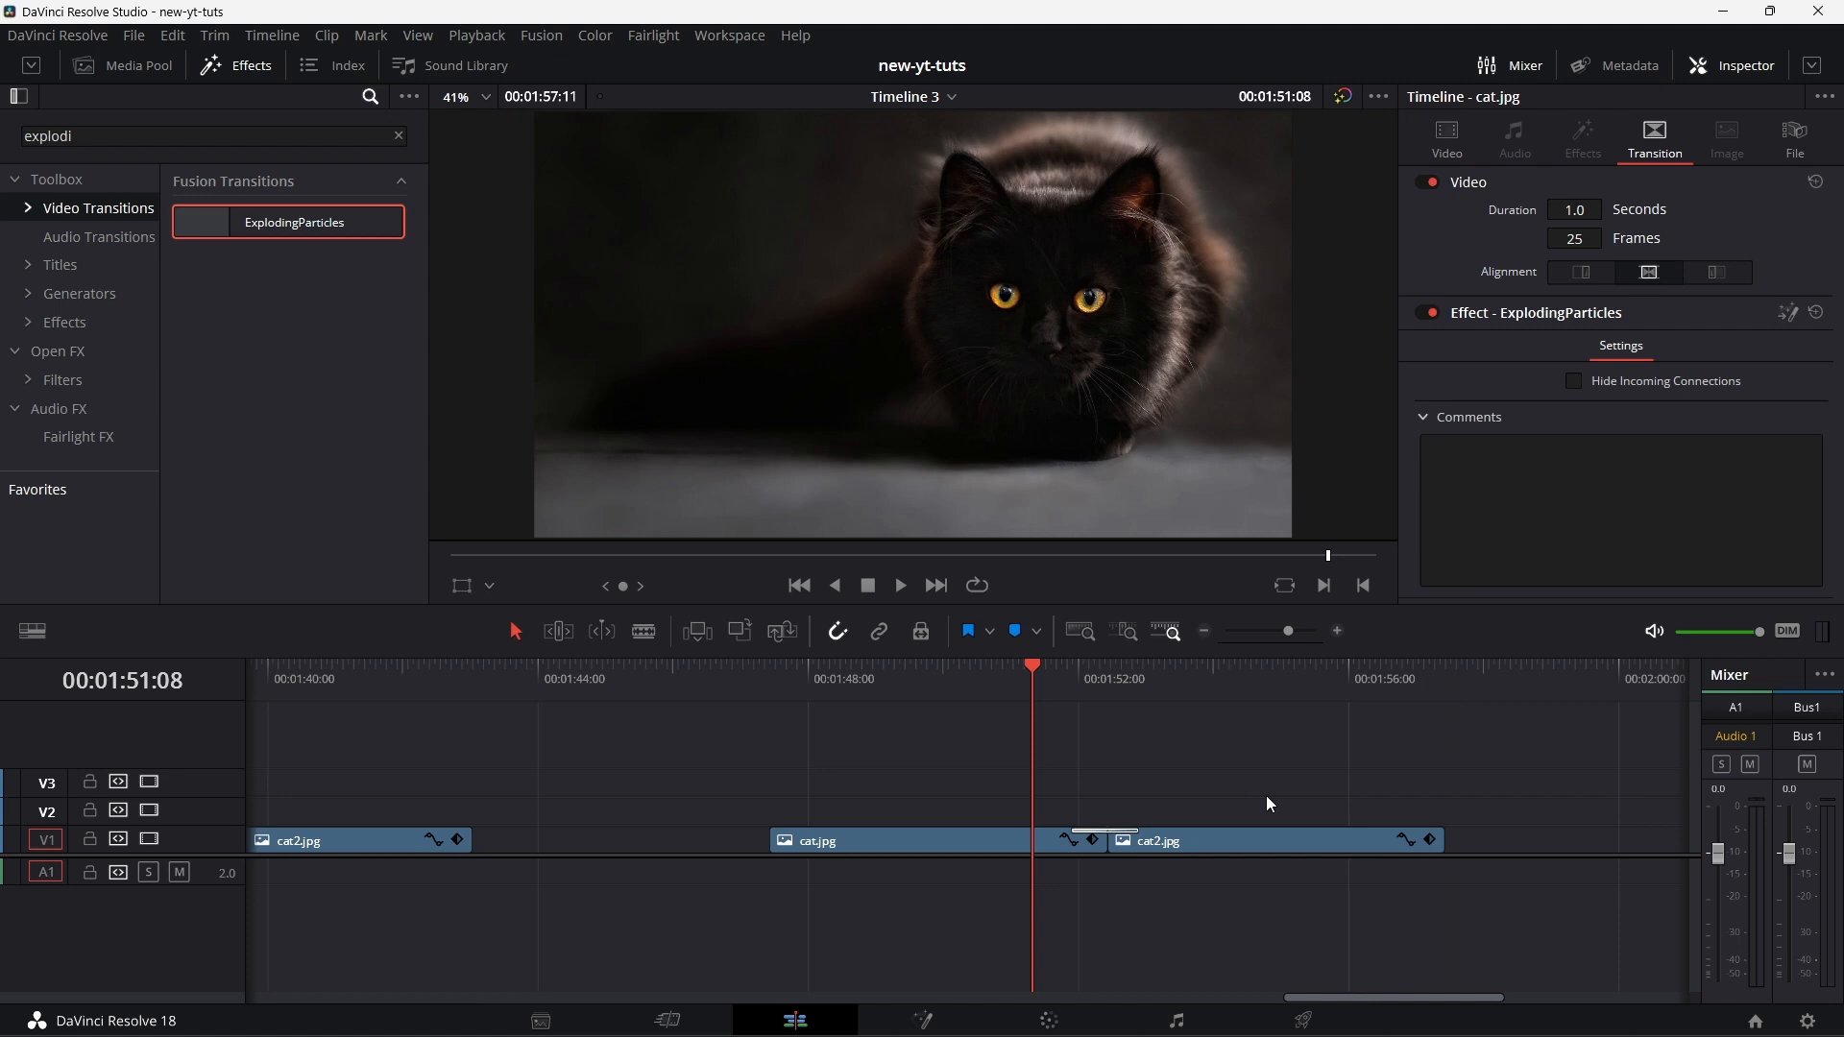
key("space")
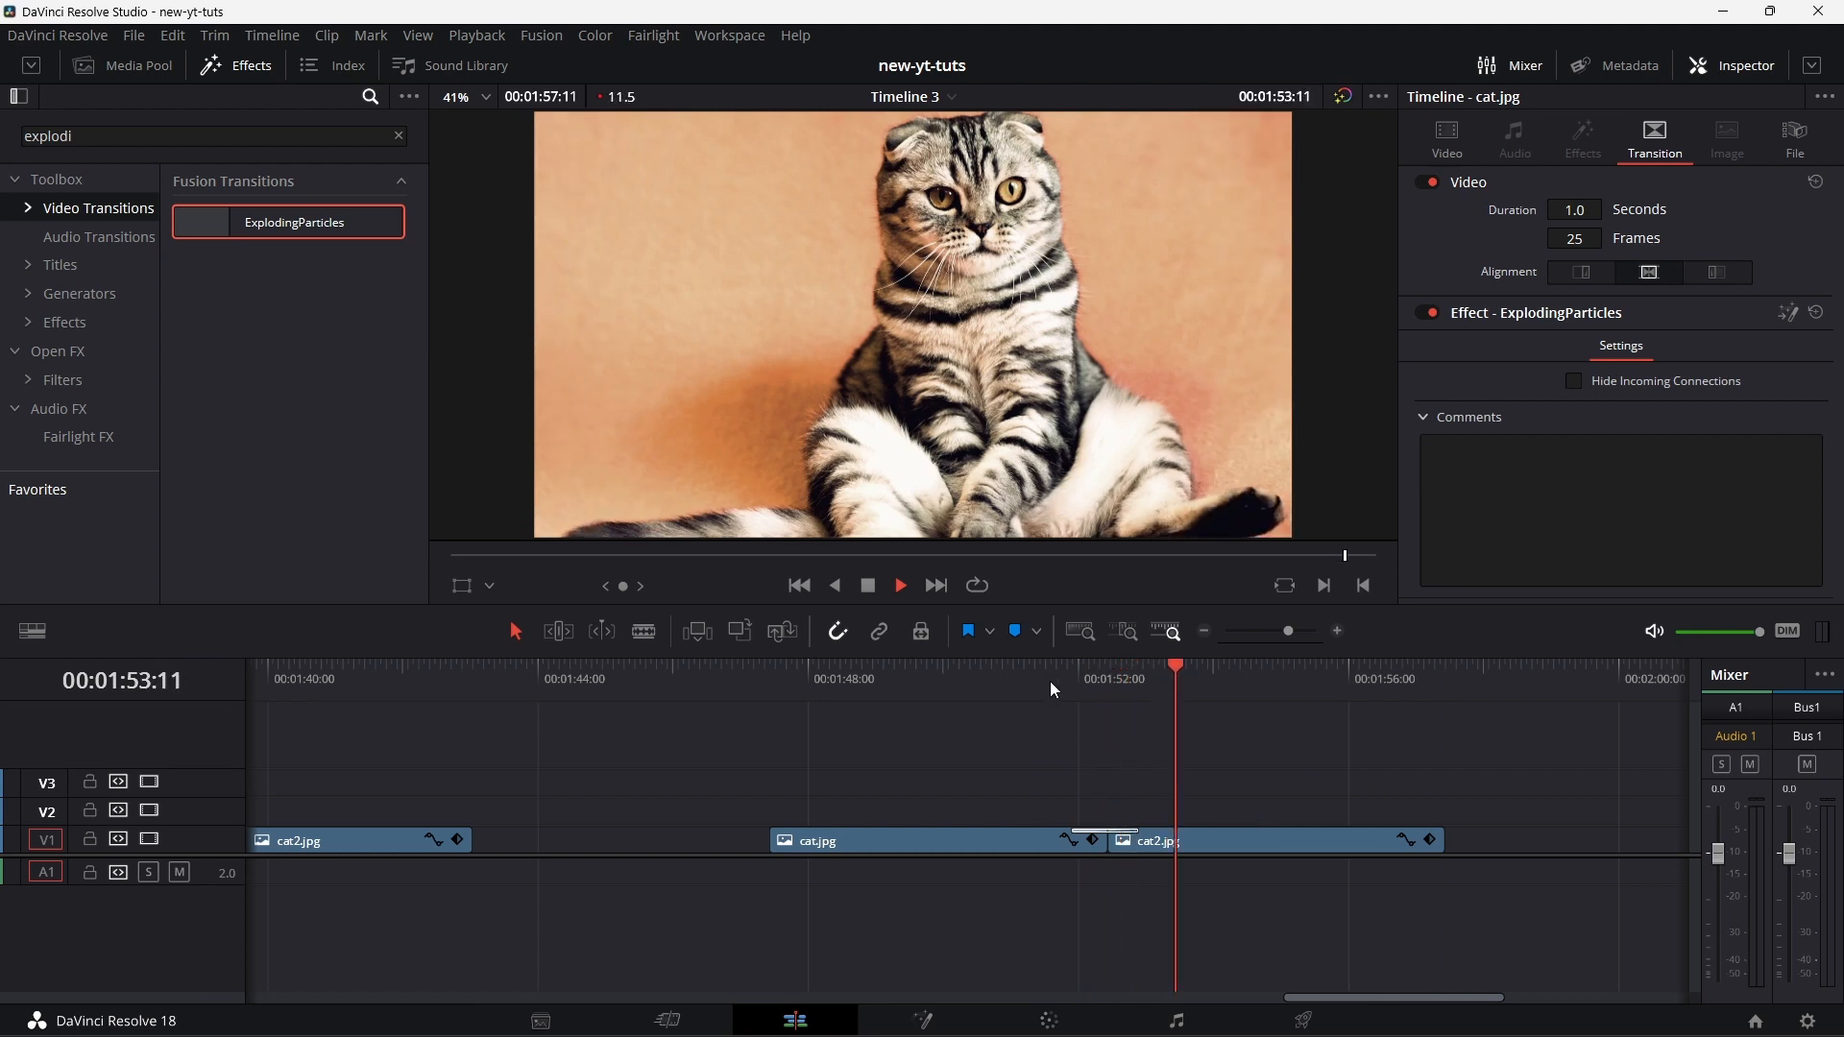
left_click(1080, 678)
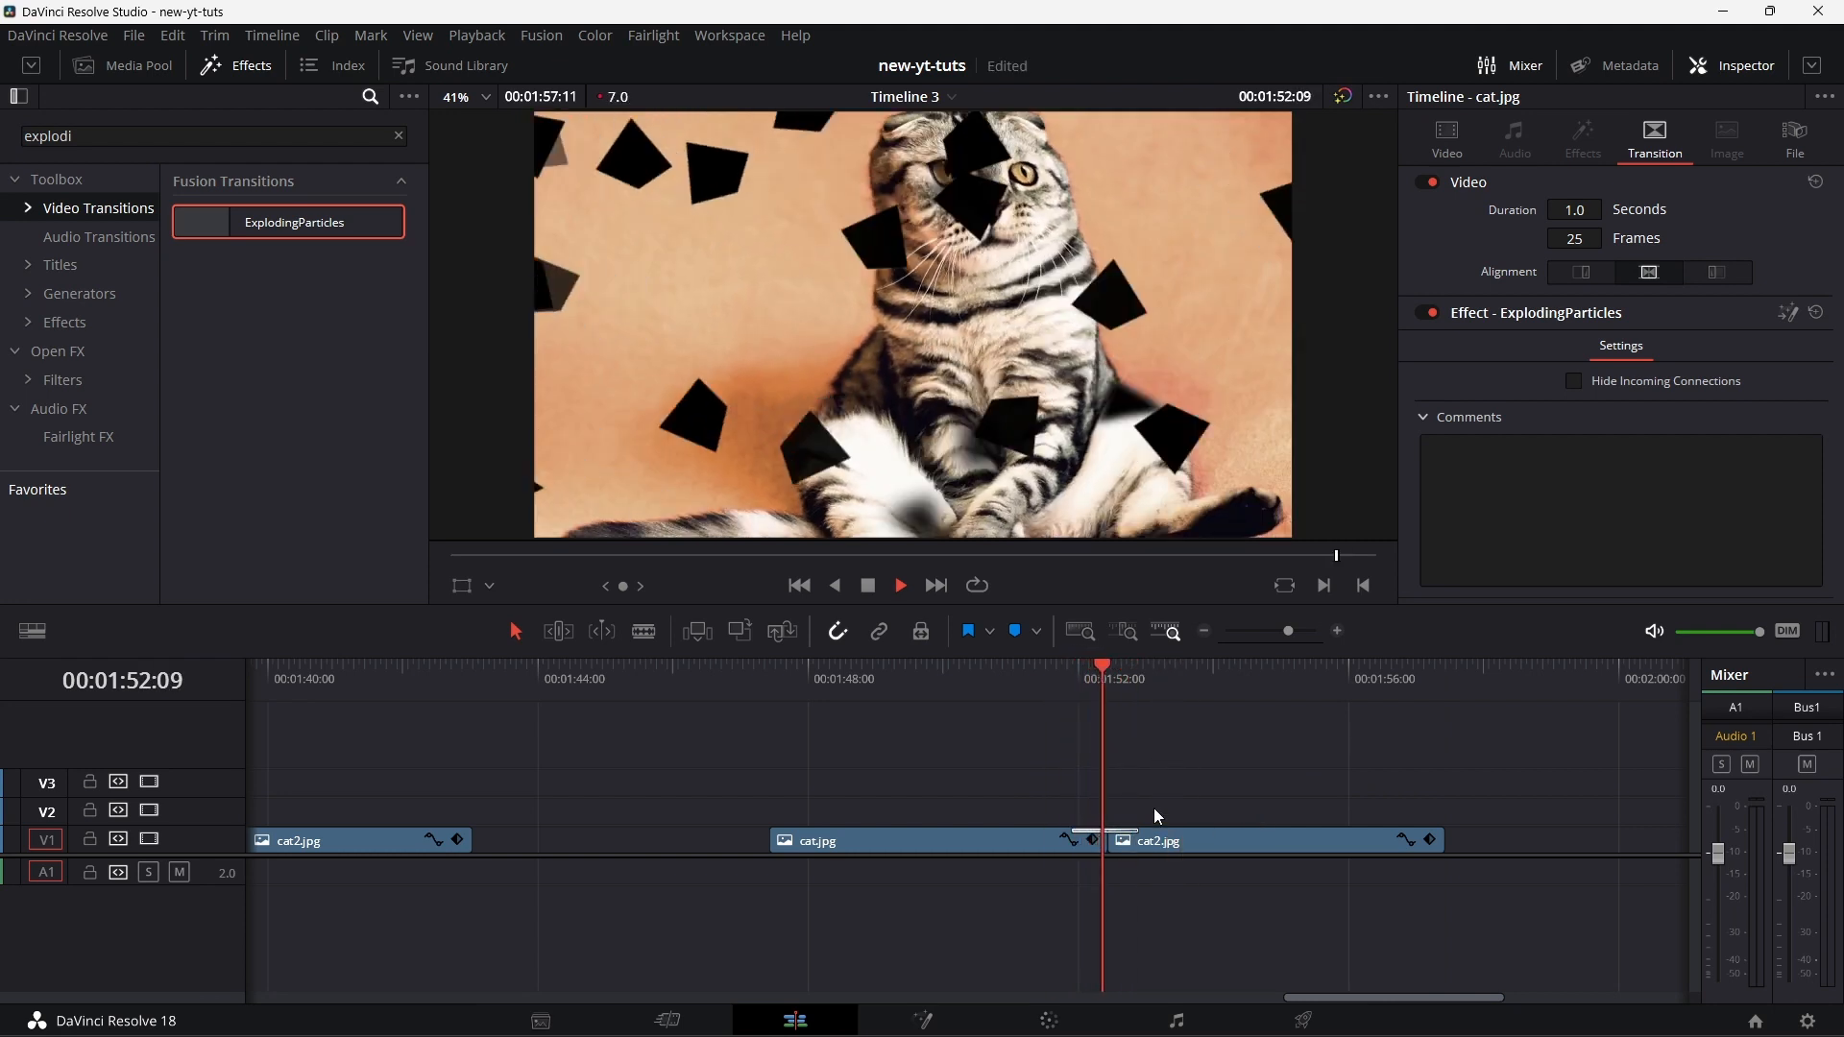